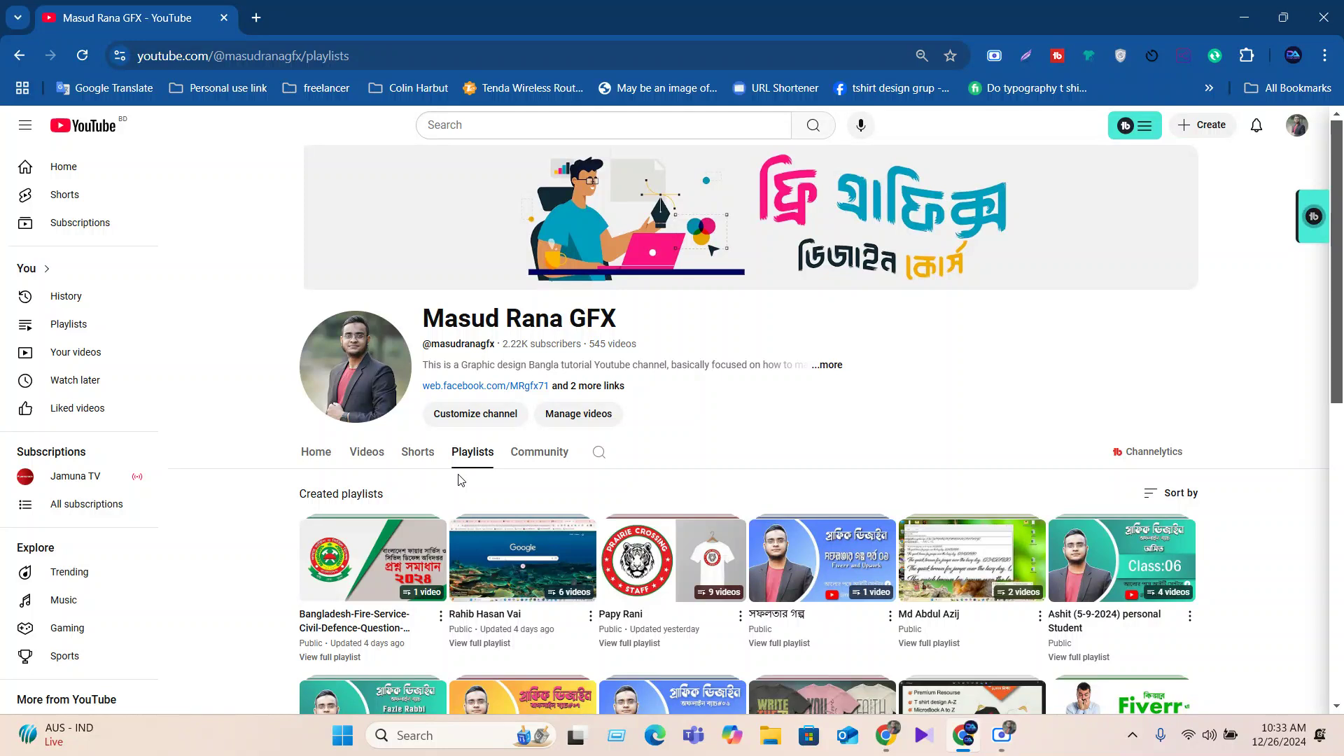
# Open the channel's nine-video t-shirt design class playlist, pause its first video and open the class #09 video.
pyautogui.scroll(-3, 461, 479)
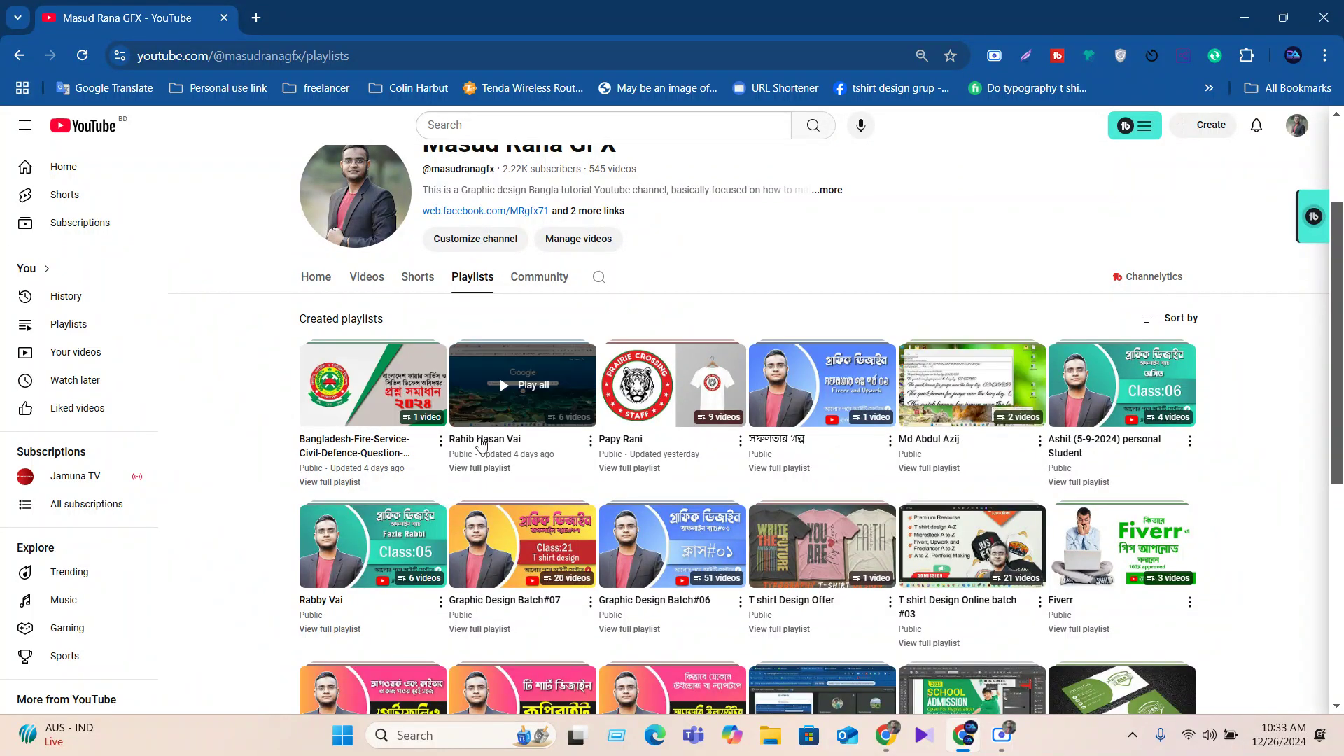
pyautogui.click(642, 404)
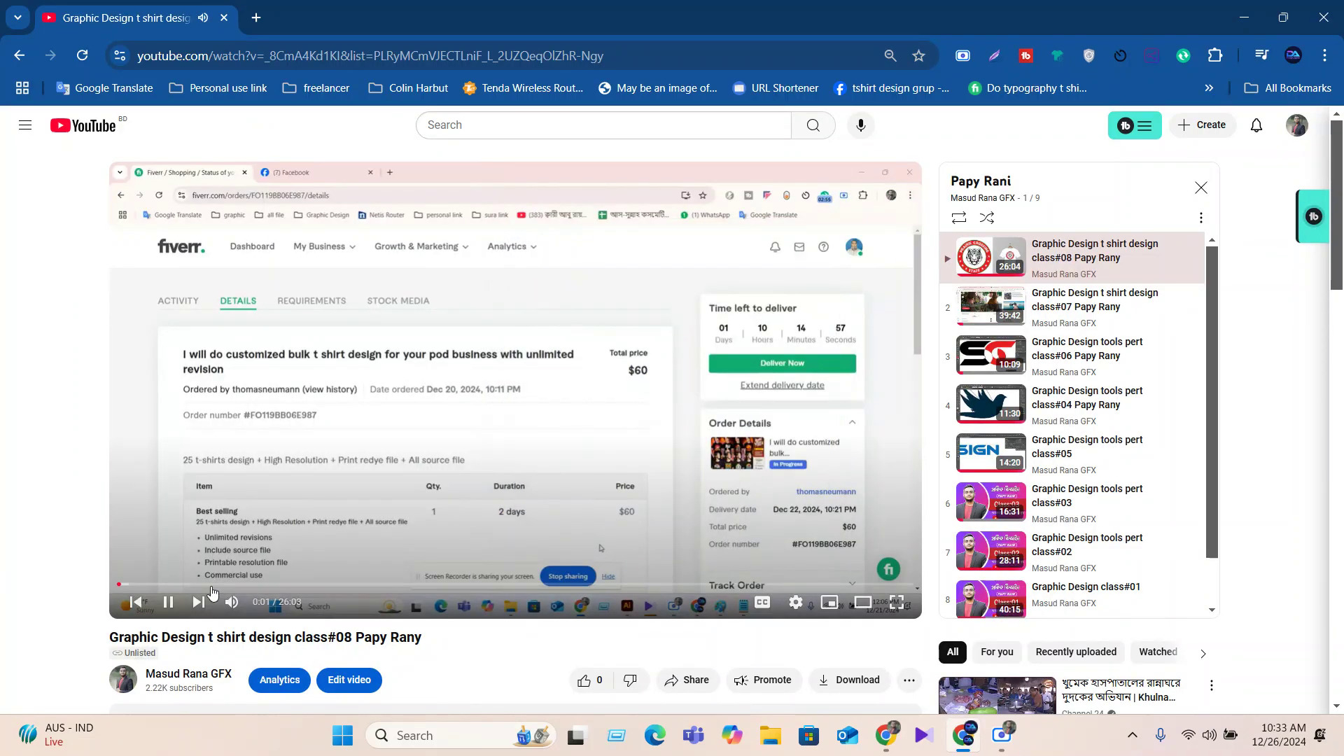
pyautogui.click(490, 433)
pyautogui.scroll(-1, 1065, 428)
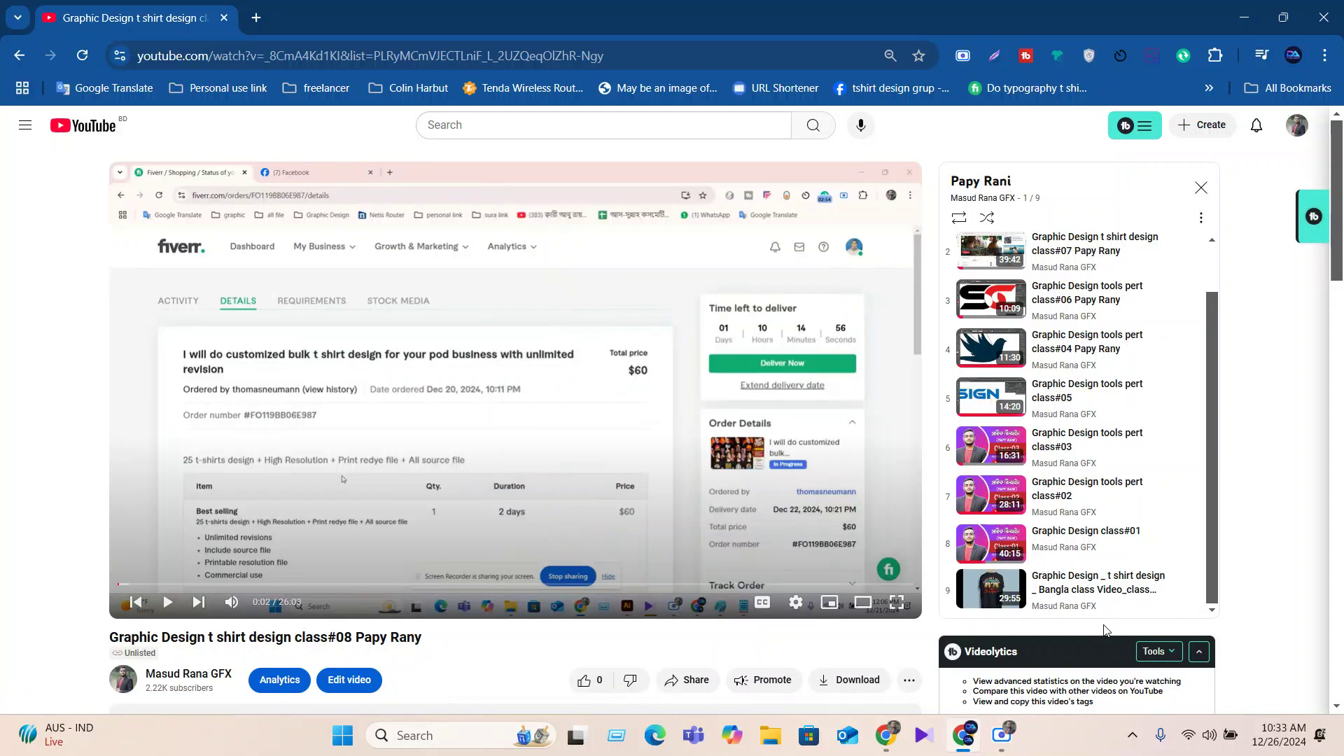
pyautogui.click(1064, 592)
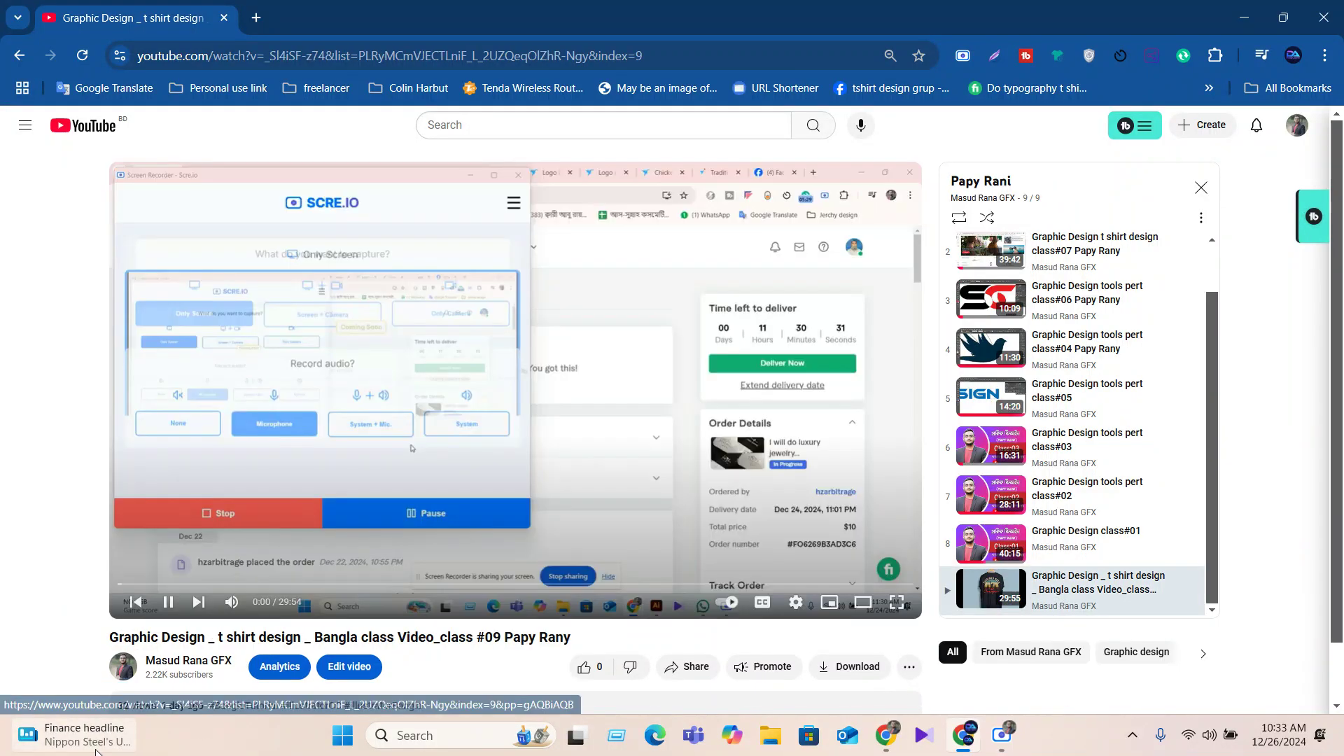
# Pause the class #09 video and skip ahead to the finished t-shirt mockup at 28:50.
pyautogui.click(171, 603)
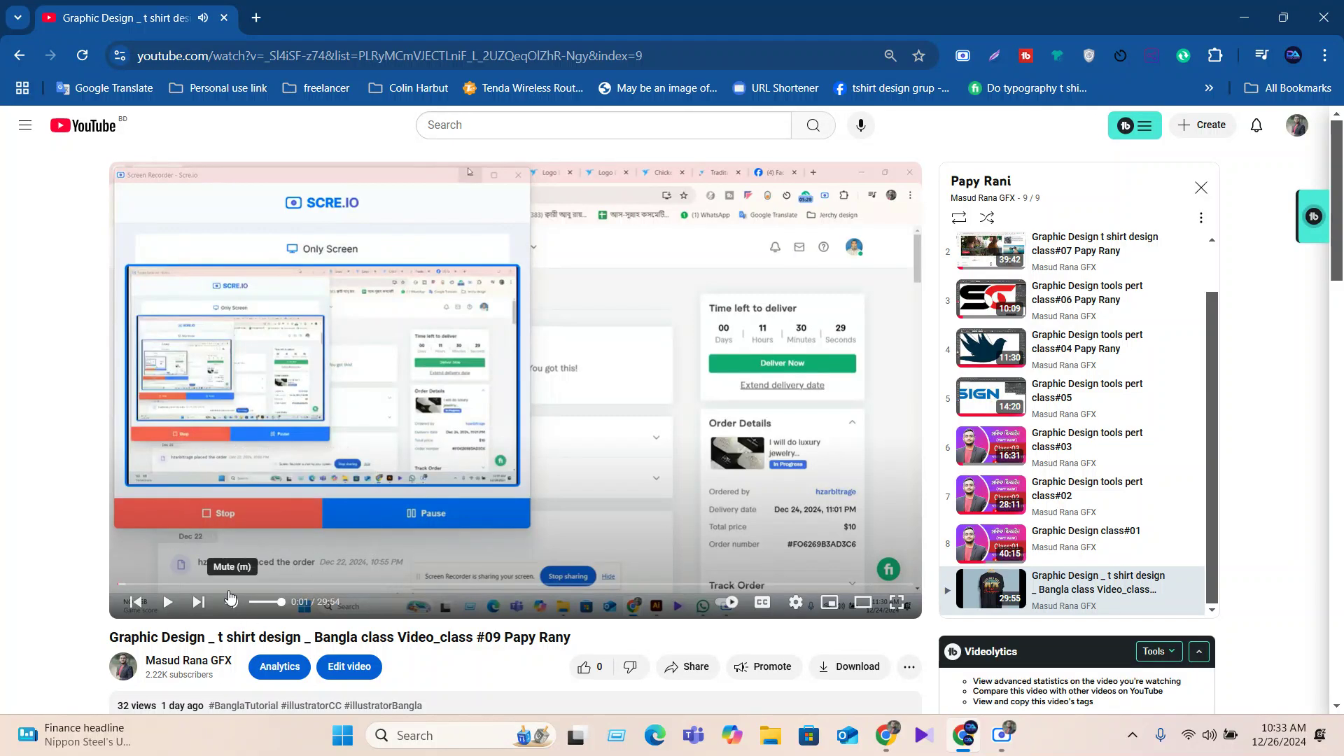
pyautogui.click(497, 583)
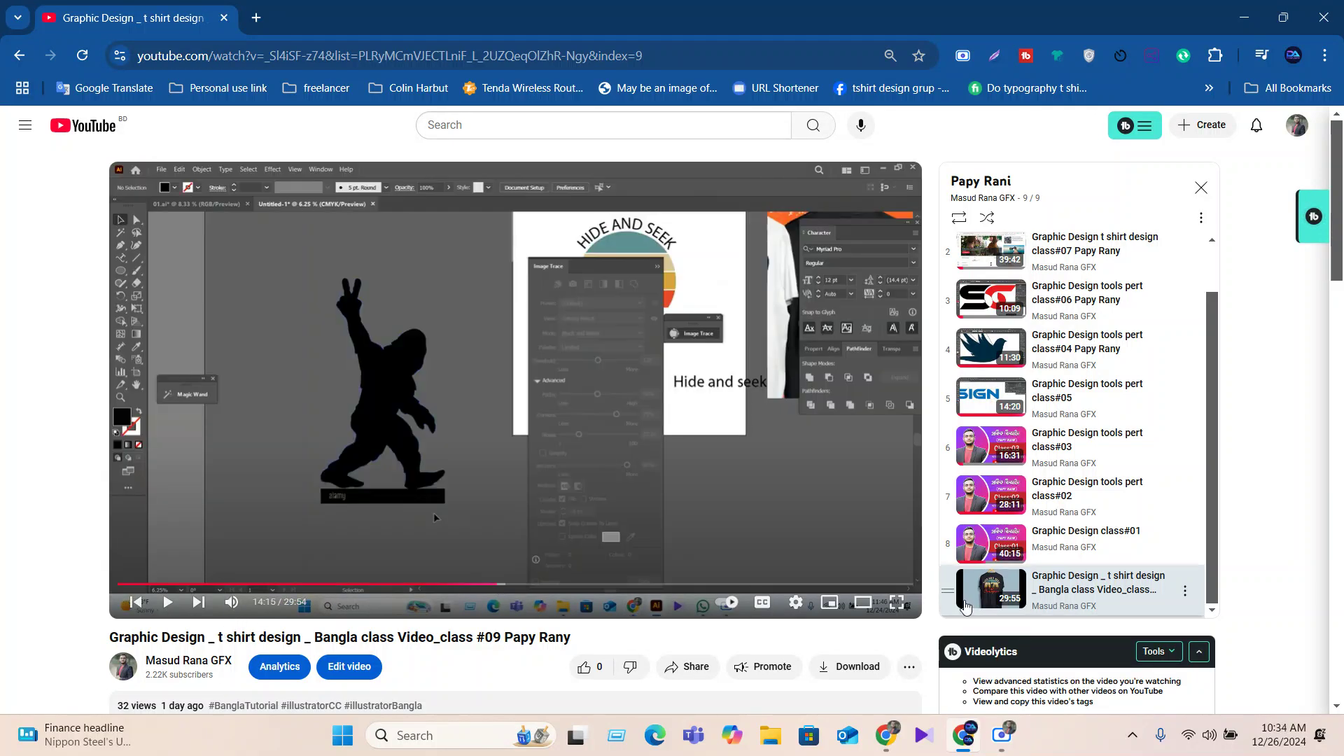
pyautogui.click(886, 583)
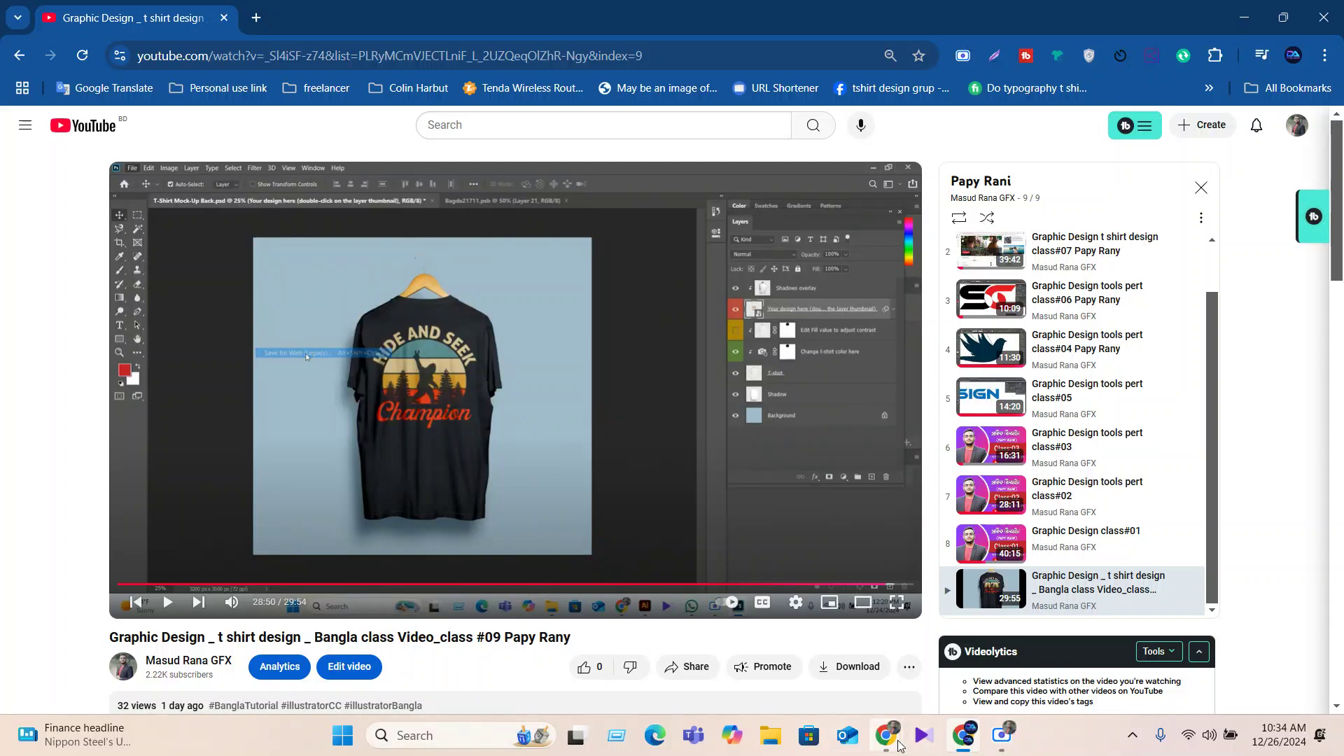
# Switch to the Chrome window showing Fiverr and open Facebook in a new tab through a Google search.
pyautogui.moveTo(891, 744)
pyautogui.click(797, 628)
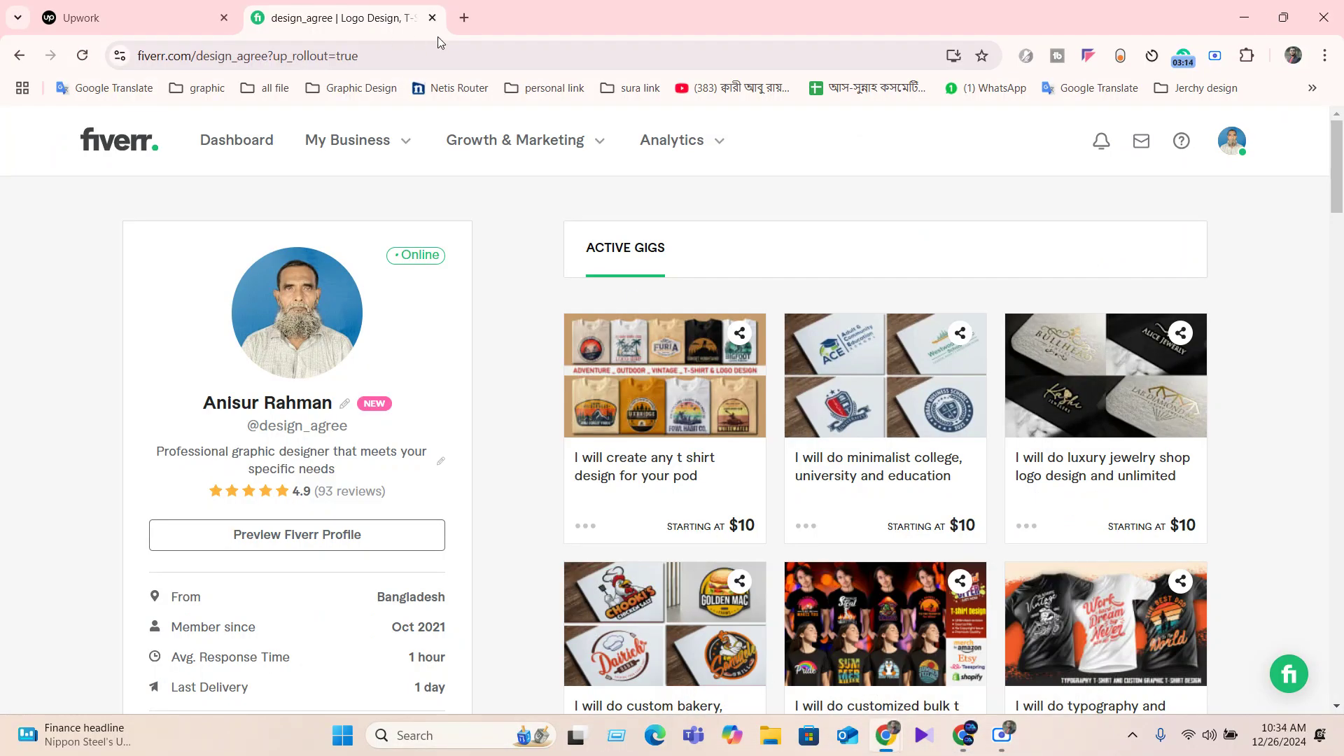
pyautogui.click(463, 17)
pyautogui.click(424, 356)
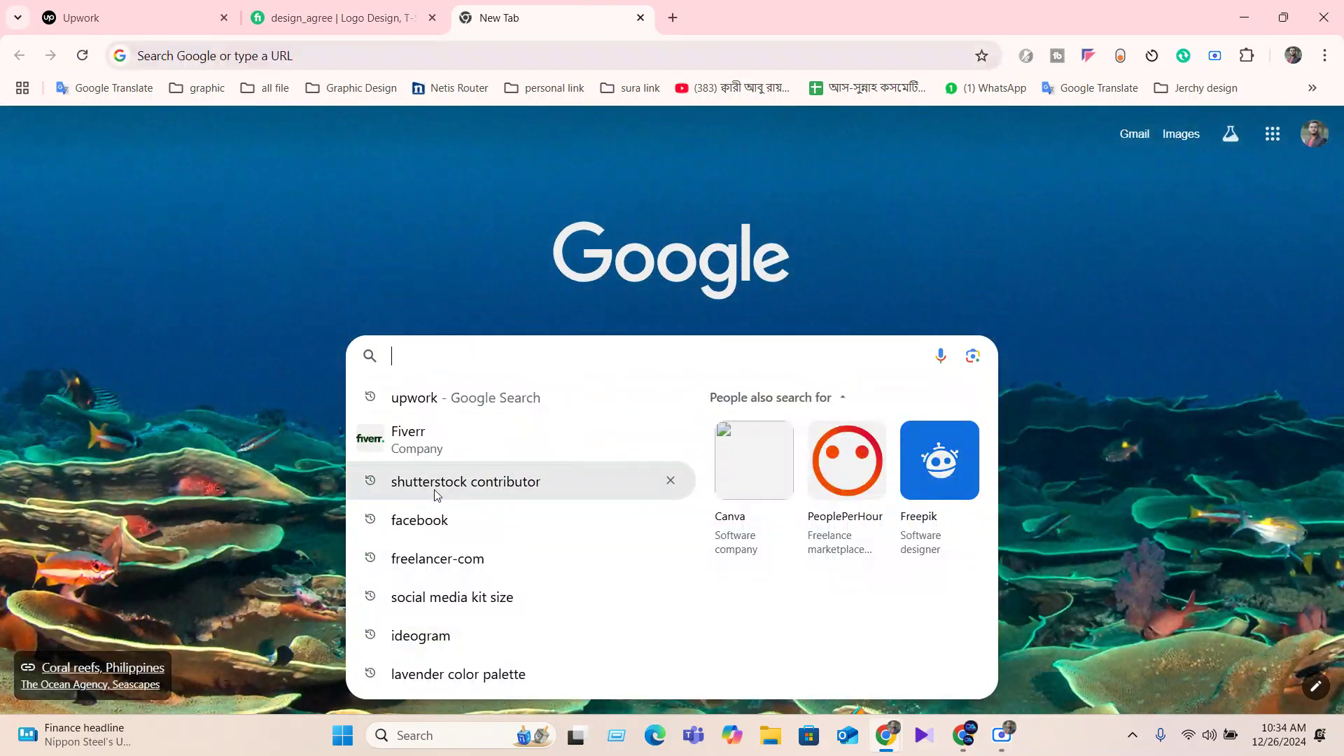
pyautogui.click(430, 519)
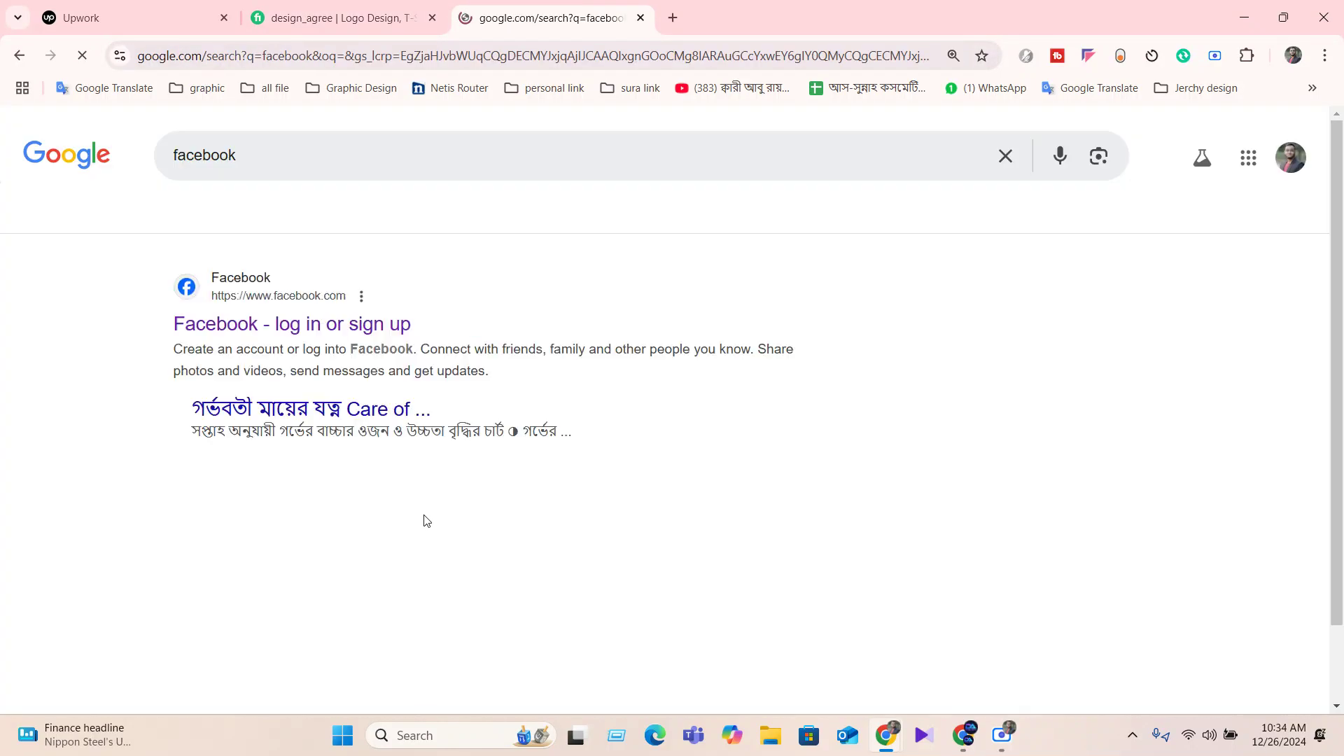
pyautogui.click(273, 322)
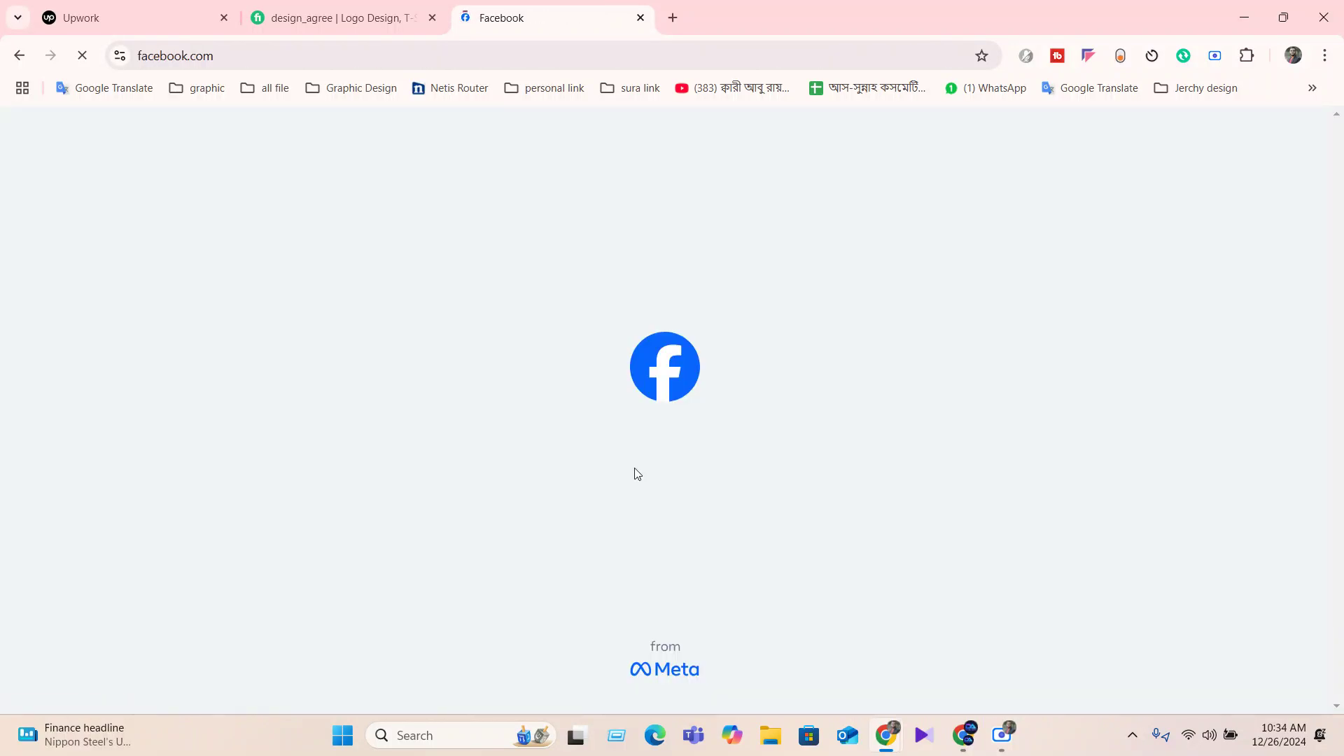
# Launch Adobe Illustrator 2024 and open the আলোর পথে আইটি সেন্টার Facebook group's post feed.
pyautogui.click(420, 735)
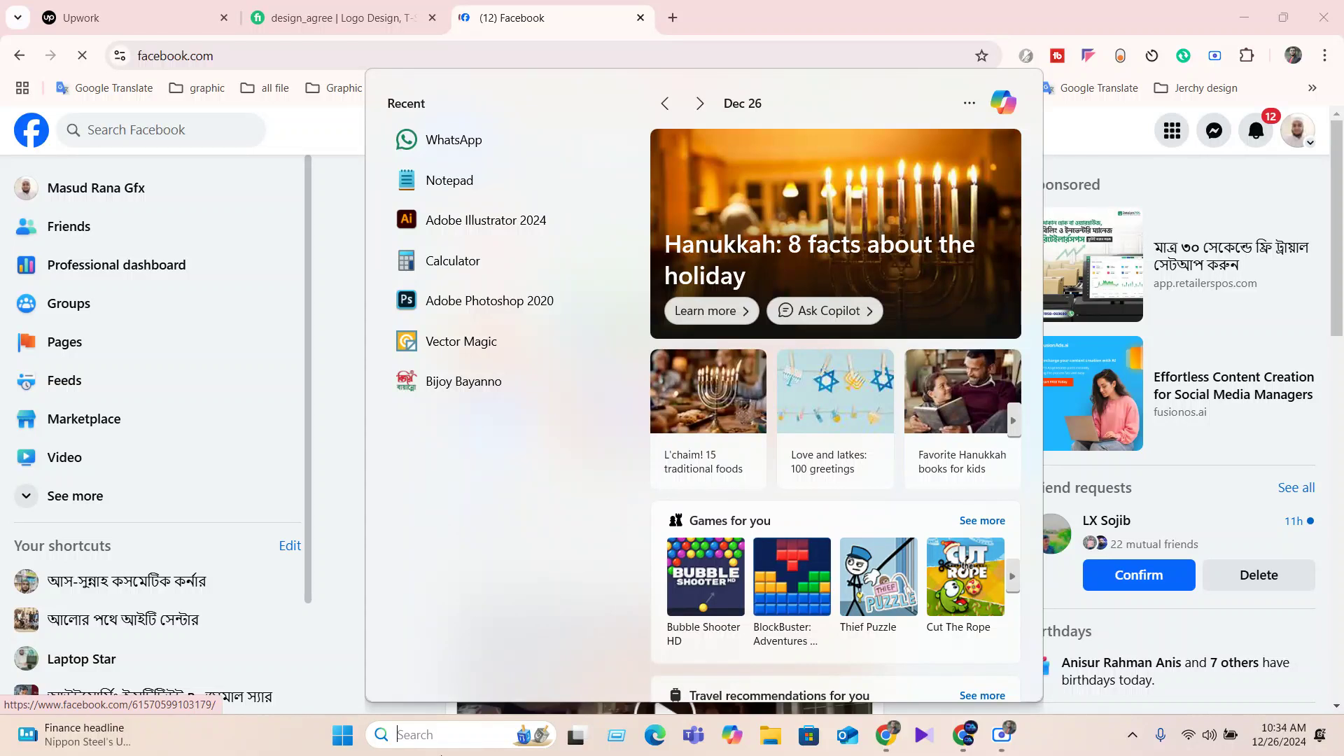
pyautogui.click(534, 220)
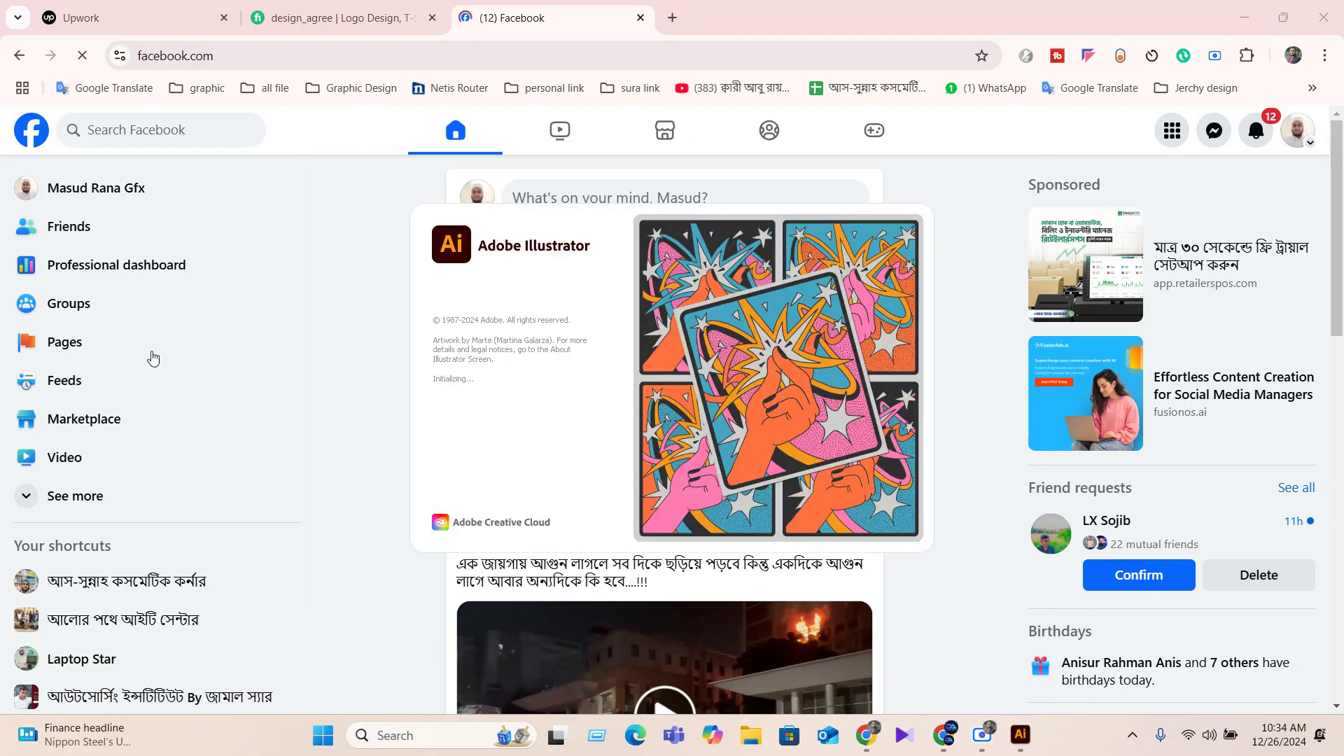
pyautogui.click(145, 621)
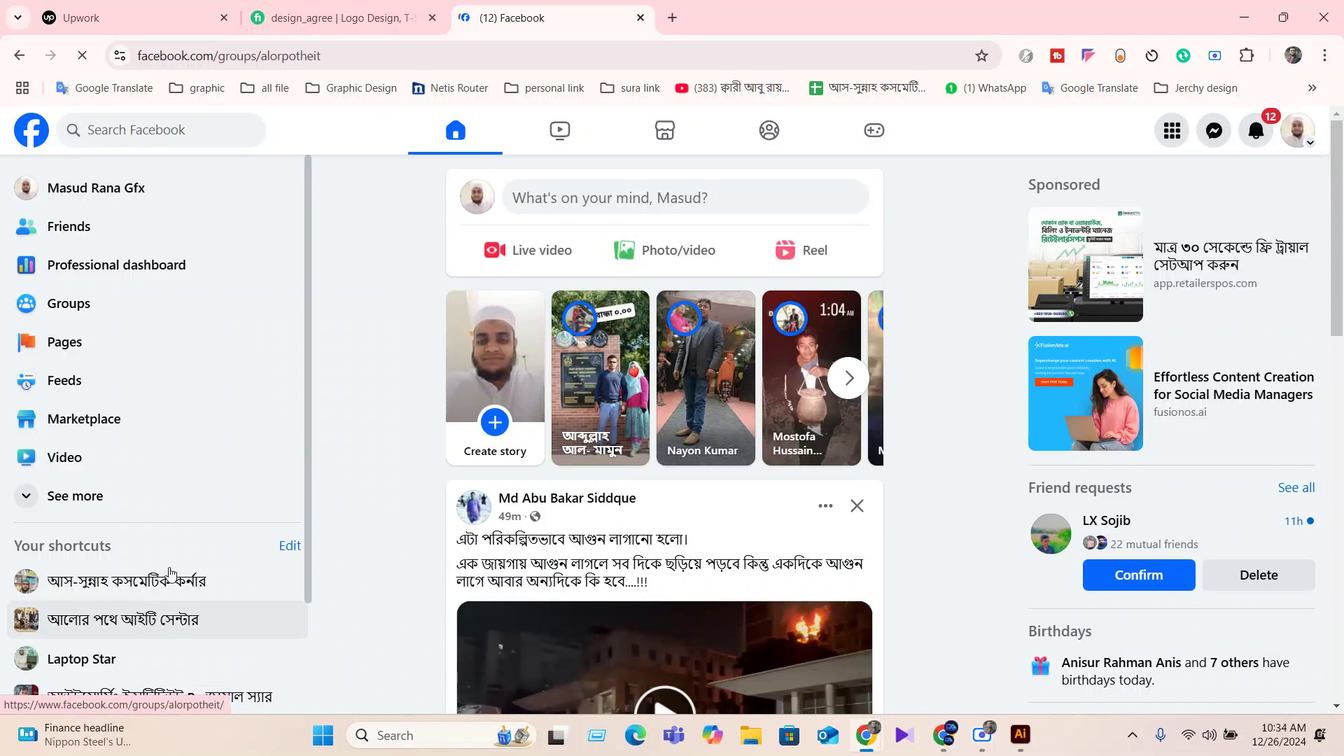
pyautogui.scroll(-3, 535, 487)
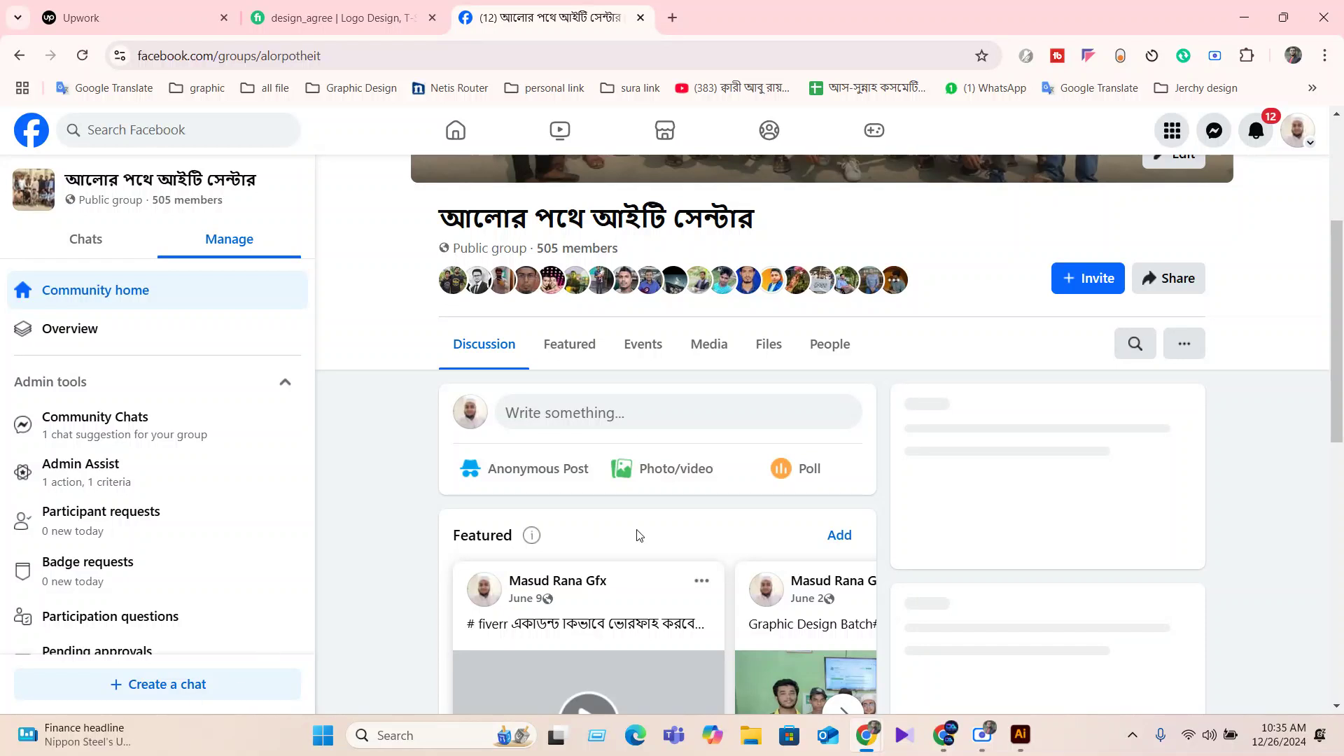
pyautogui.scroll(-4, 637, 536)
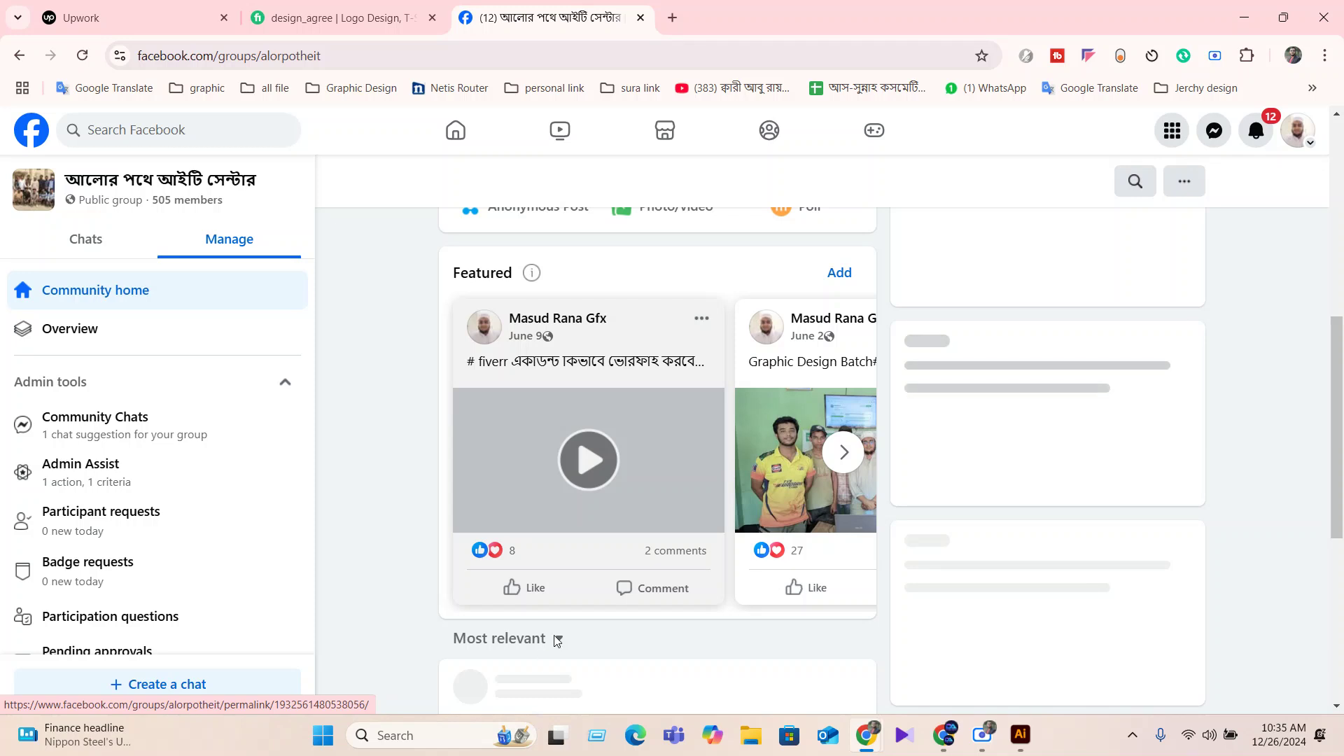
pyautogui.scroll(-5, 555, 641)
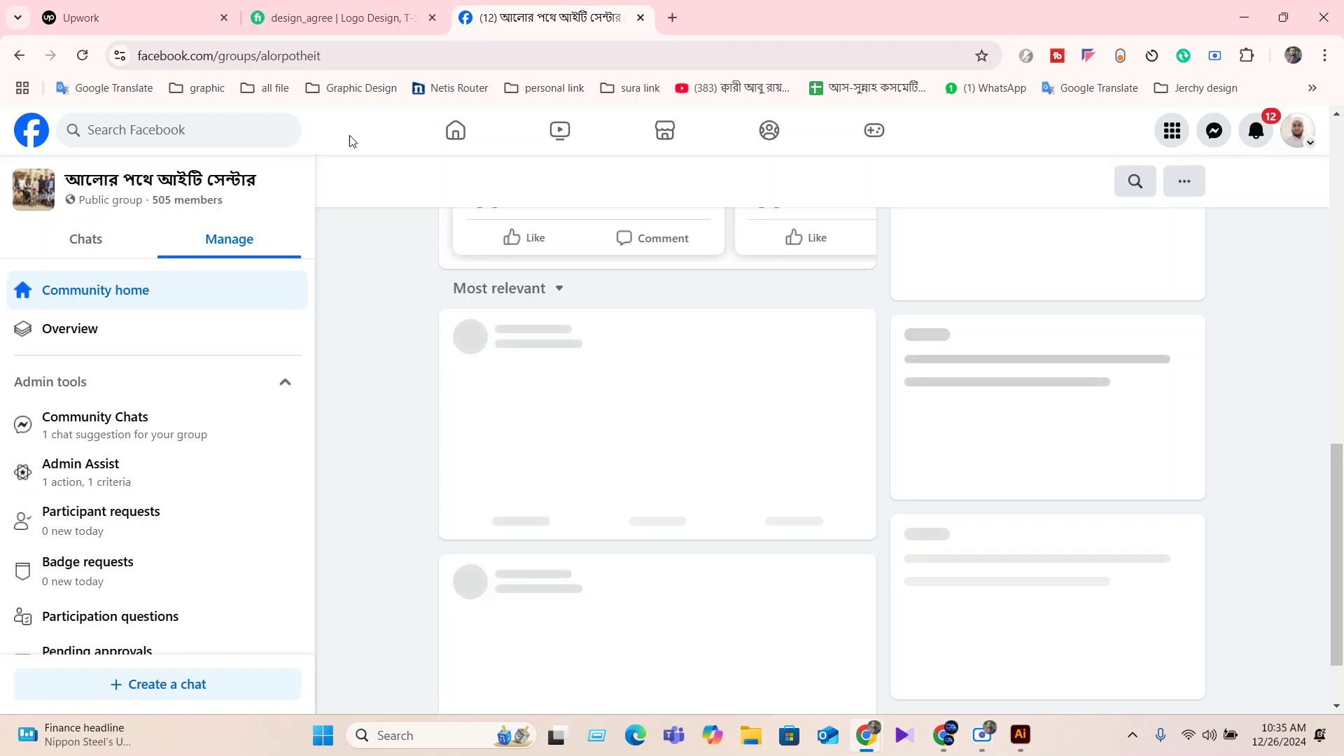
# Check the notifications and inbox messages of the Fiverr account.
pyautogui.click(307, 8)
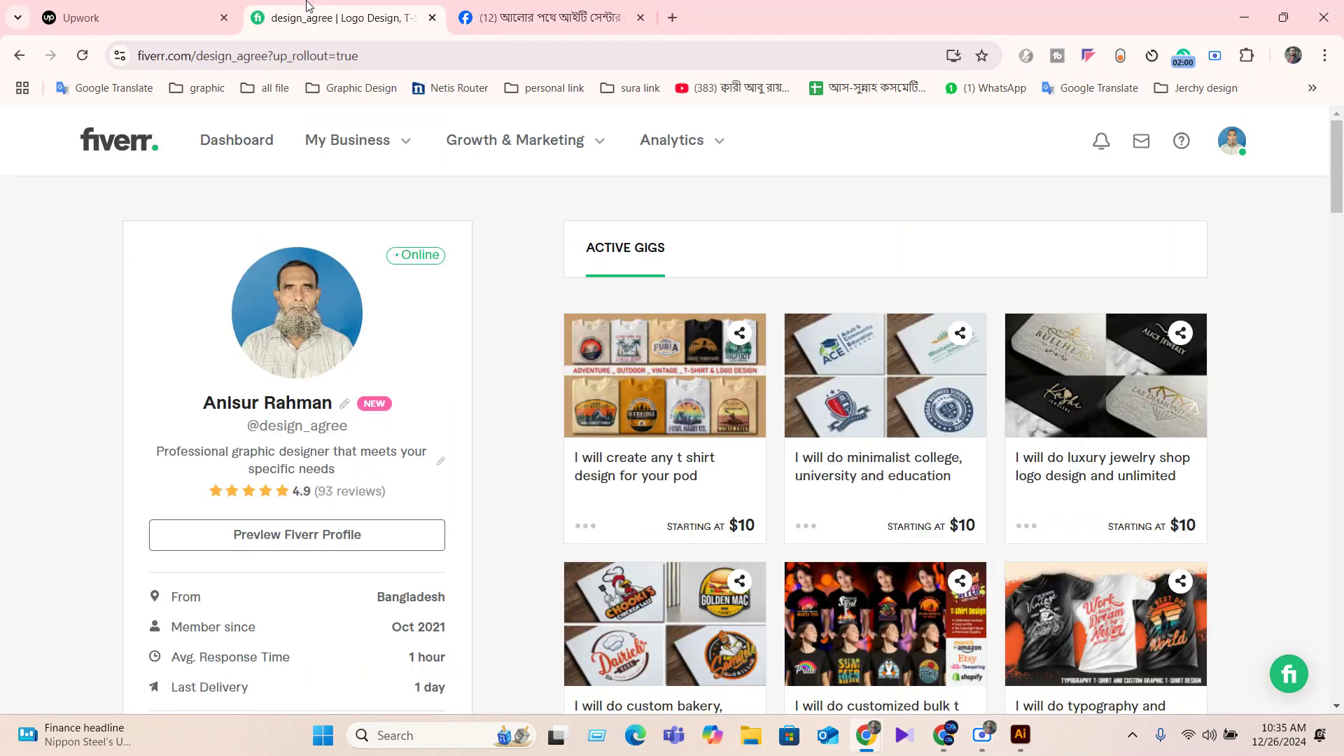
pyautogui.click(1099, 141)
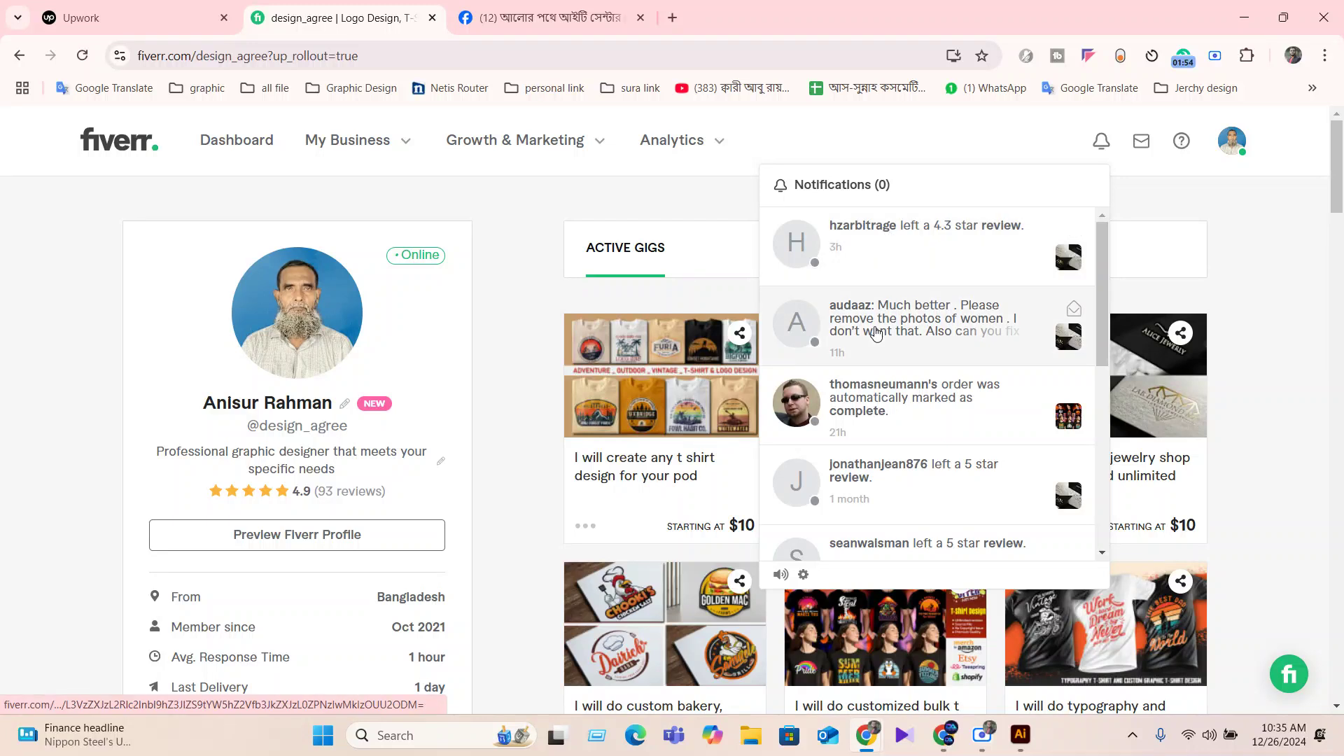
pyautogui.click(1141, 145)
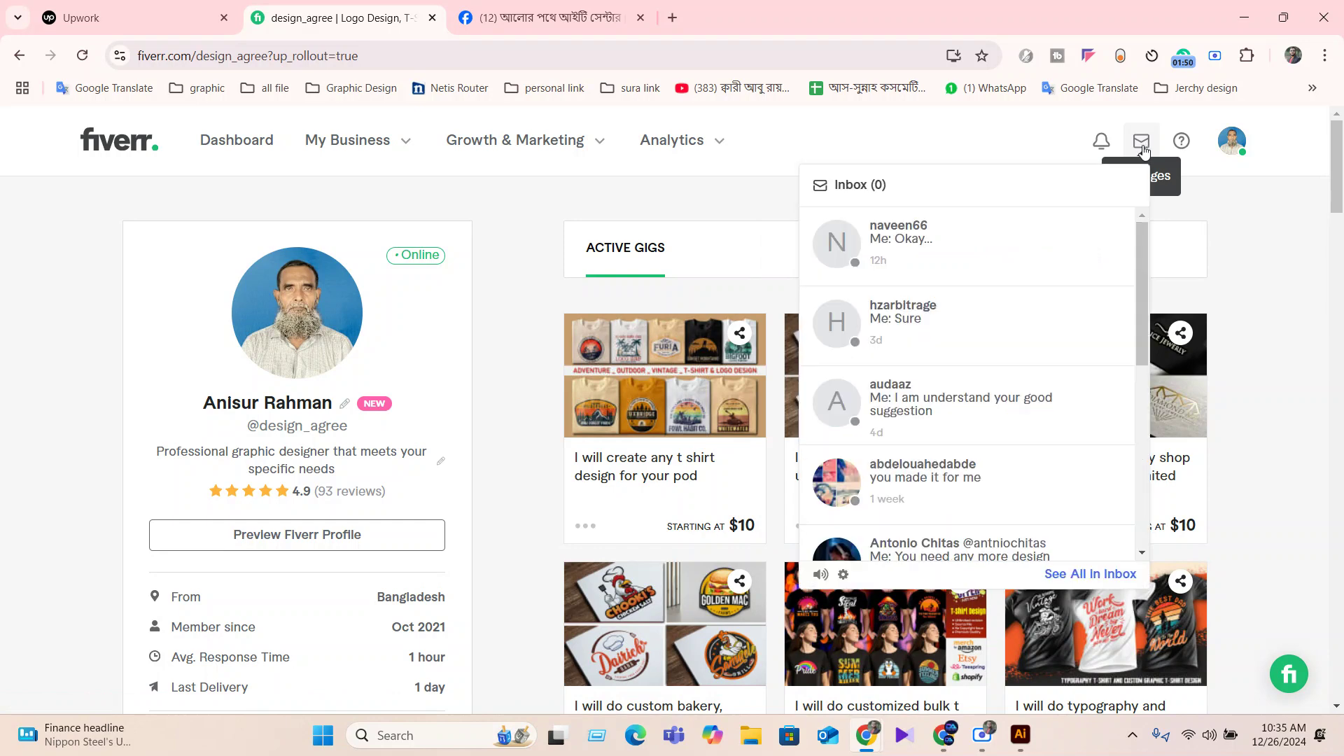
# Return to the Facebook group feed and open the photo of the posted "Hide and Seek Champion" t-shirt design.
pyautogui.click(549, 21)
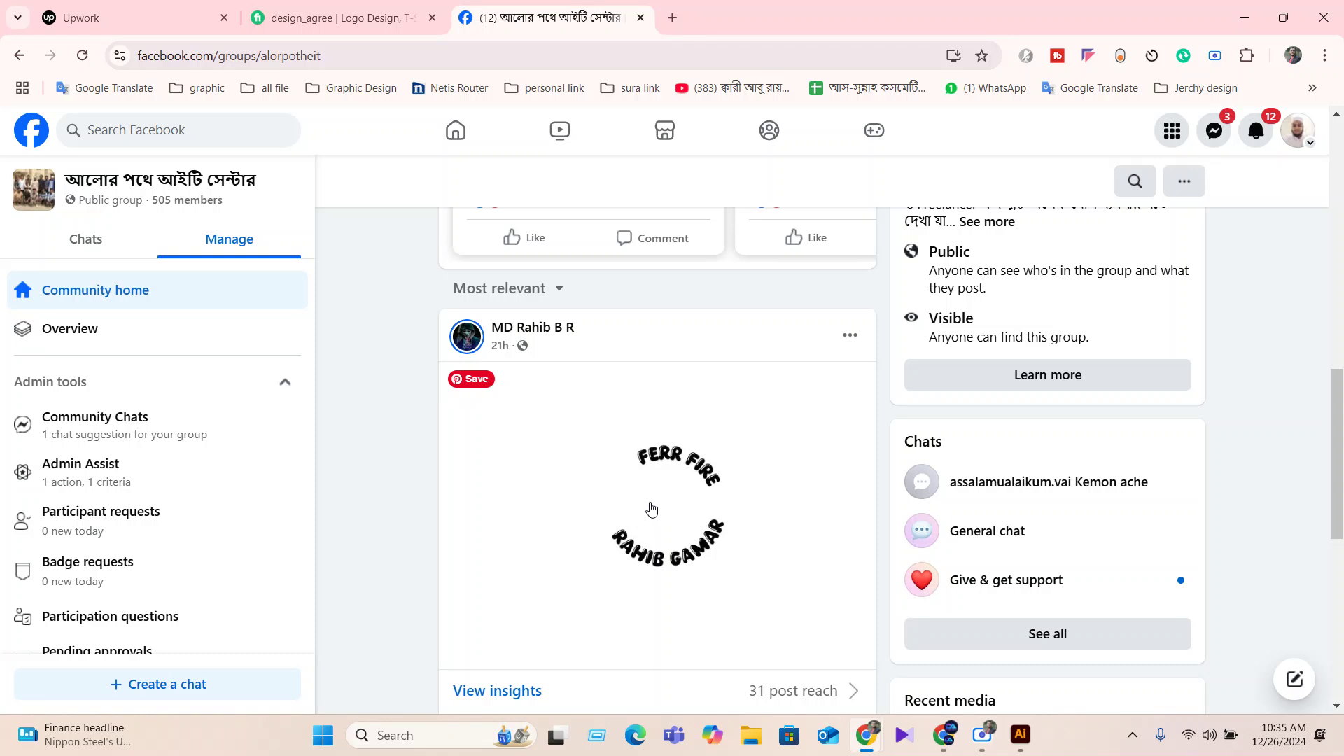
pyautogui.scroll(-5, 651, 509)
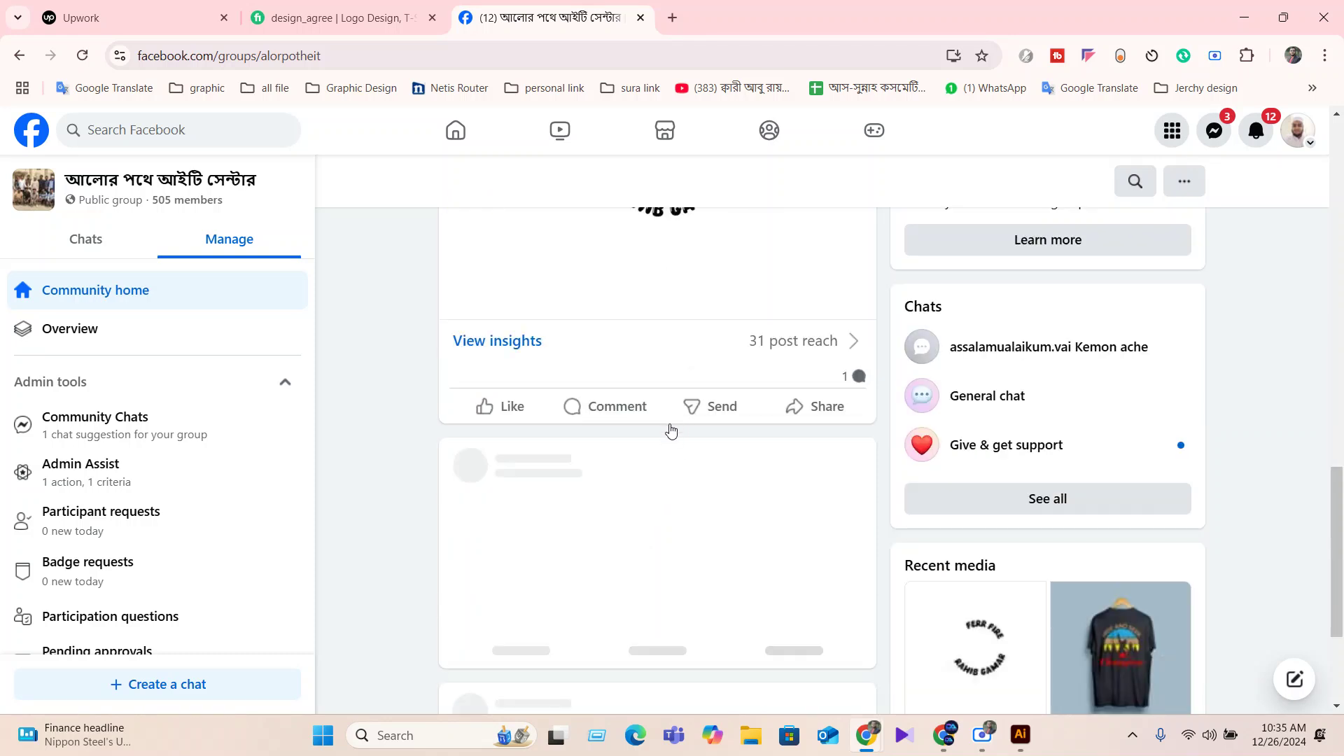
pyautogui.scroll(6, 669, 431)
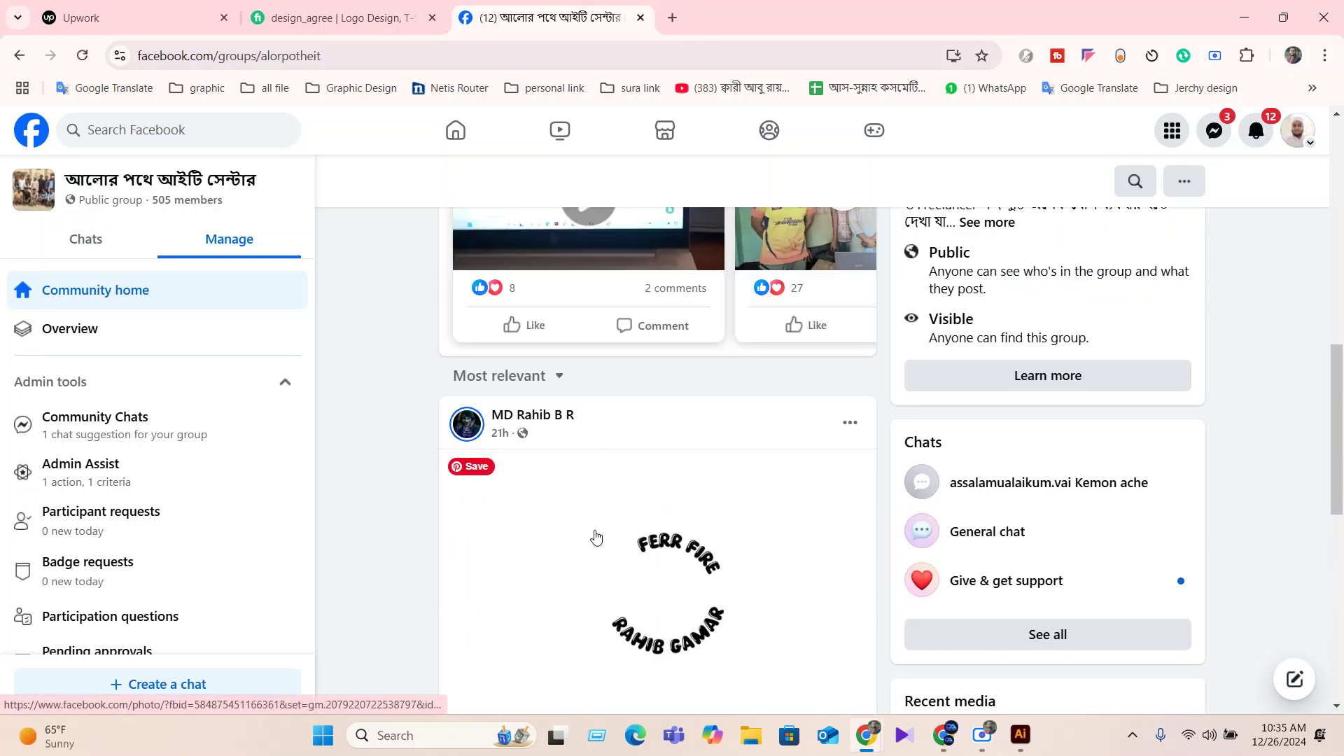
pyautogui.scroll(-5, 596, 536)
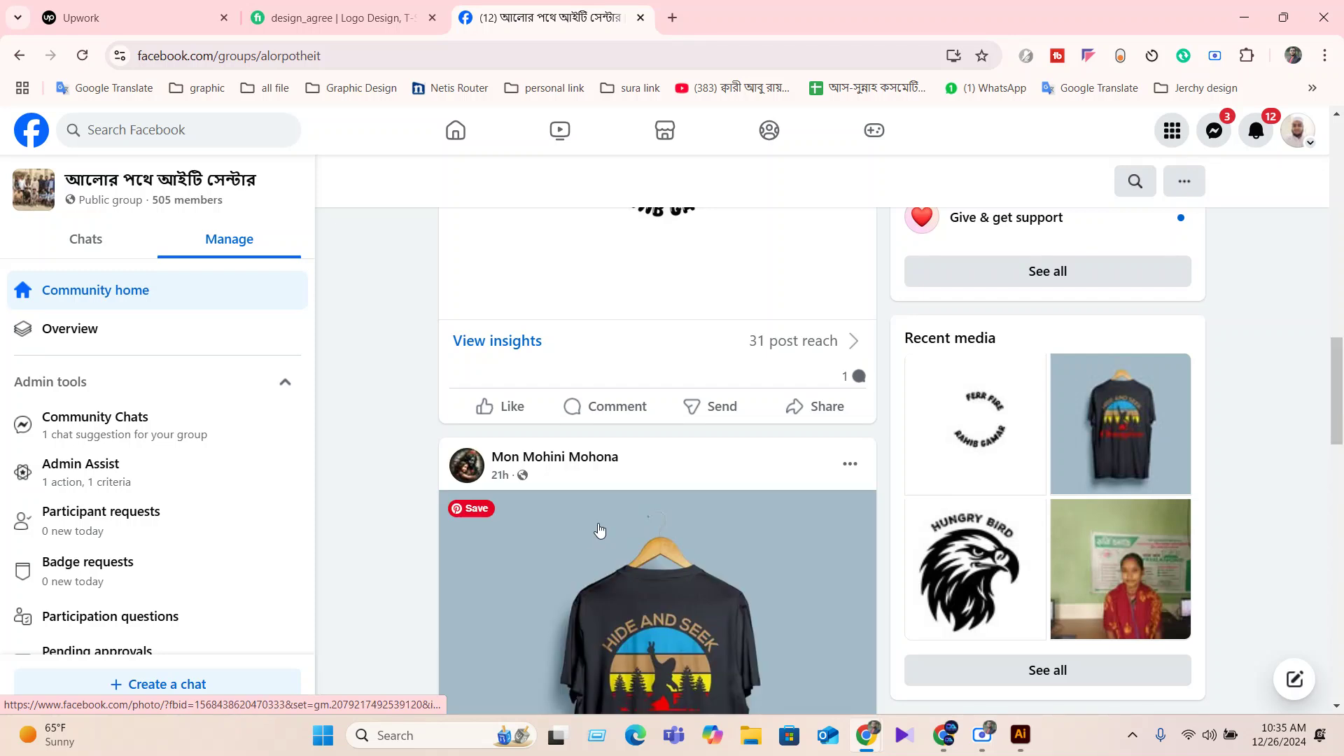
pyautogui.scroll(-2, 591, 533)
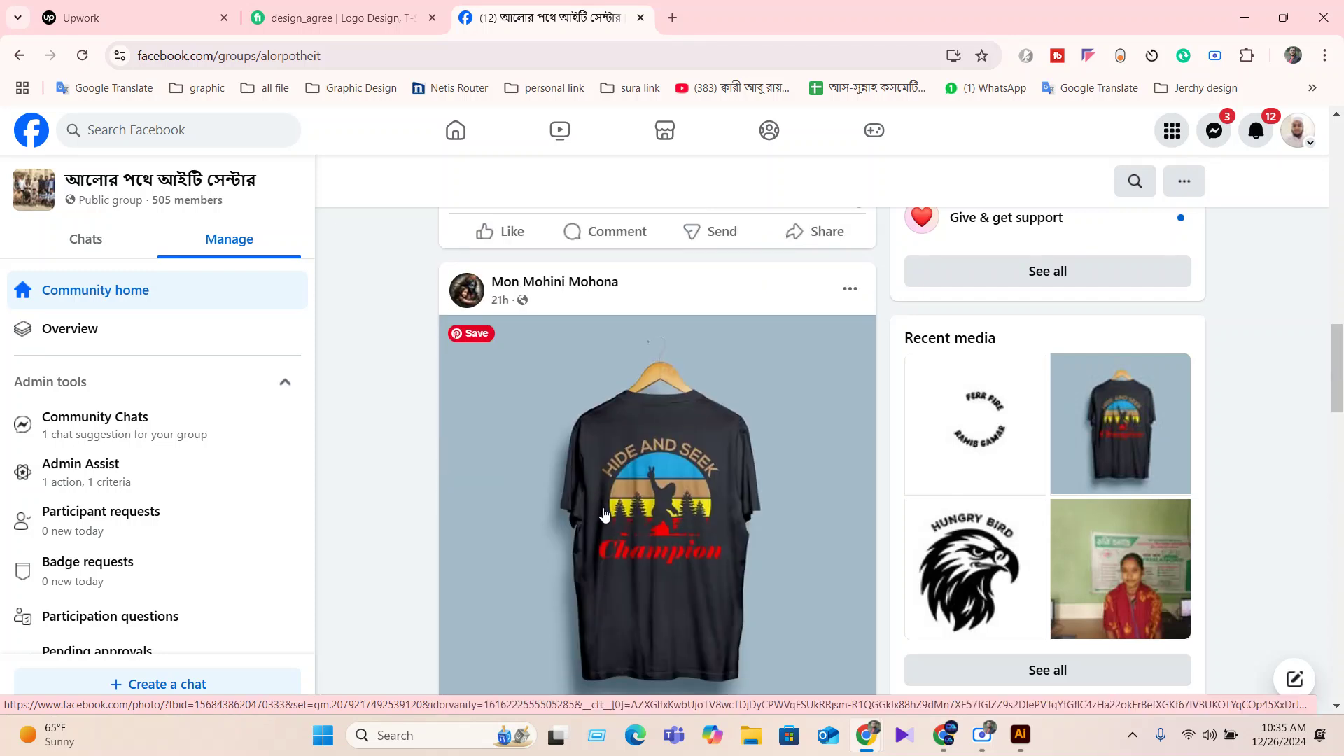
pyautogui.scroll(-2, 591, 493)
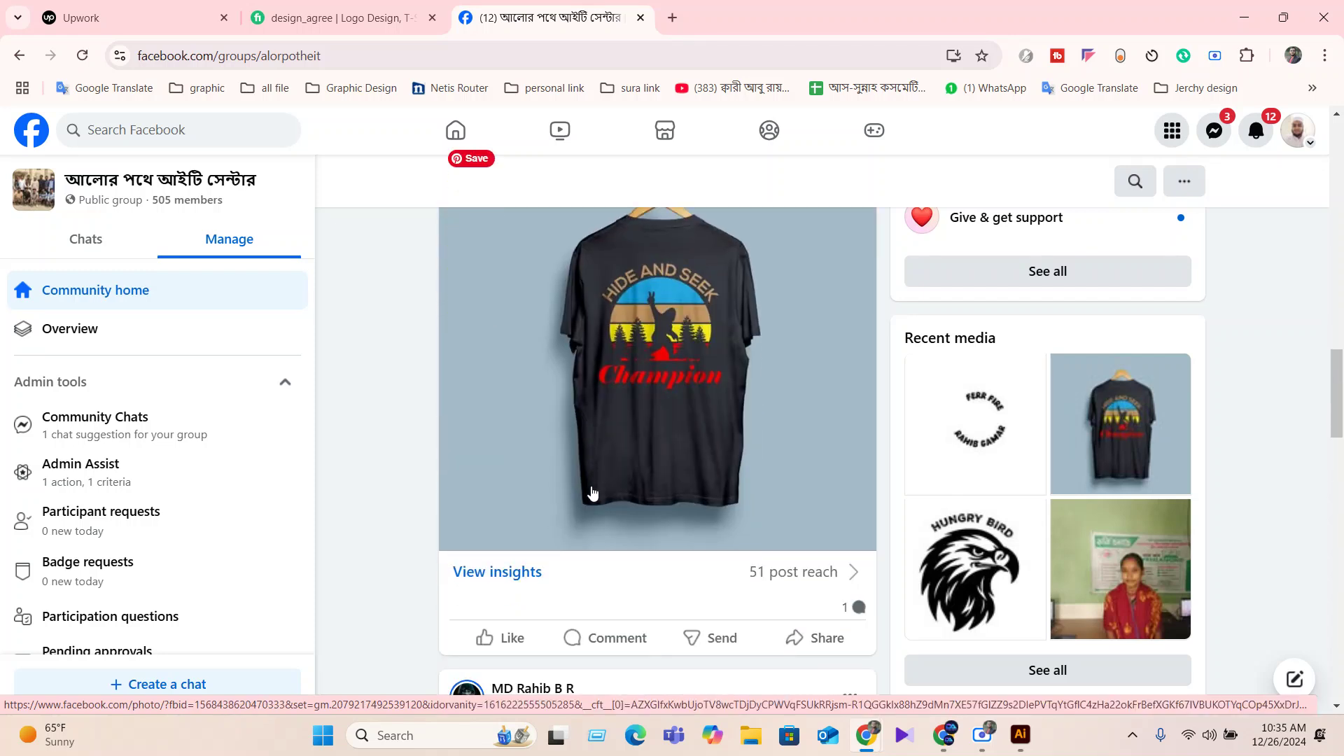
pyautogui.scroll(1, 598, 511)
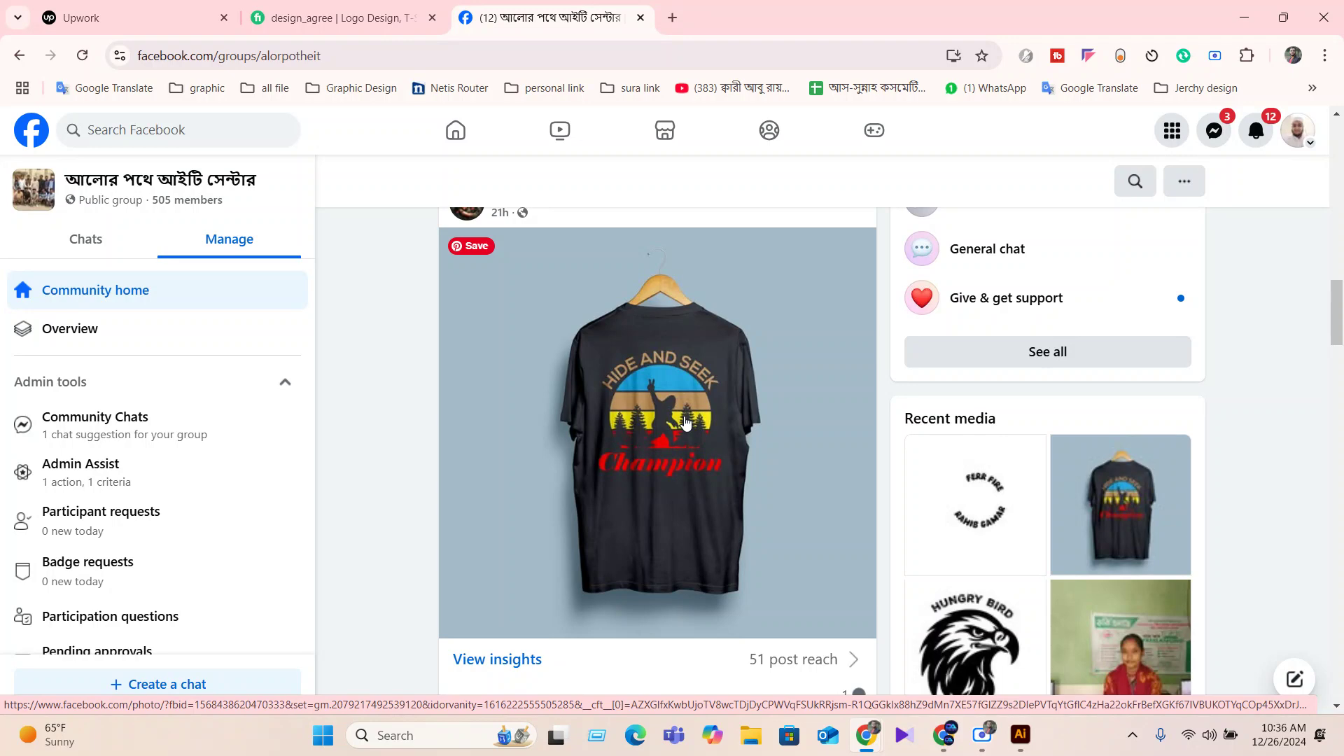
pyautogui.click(608, 414)
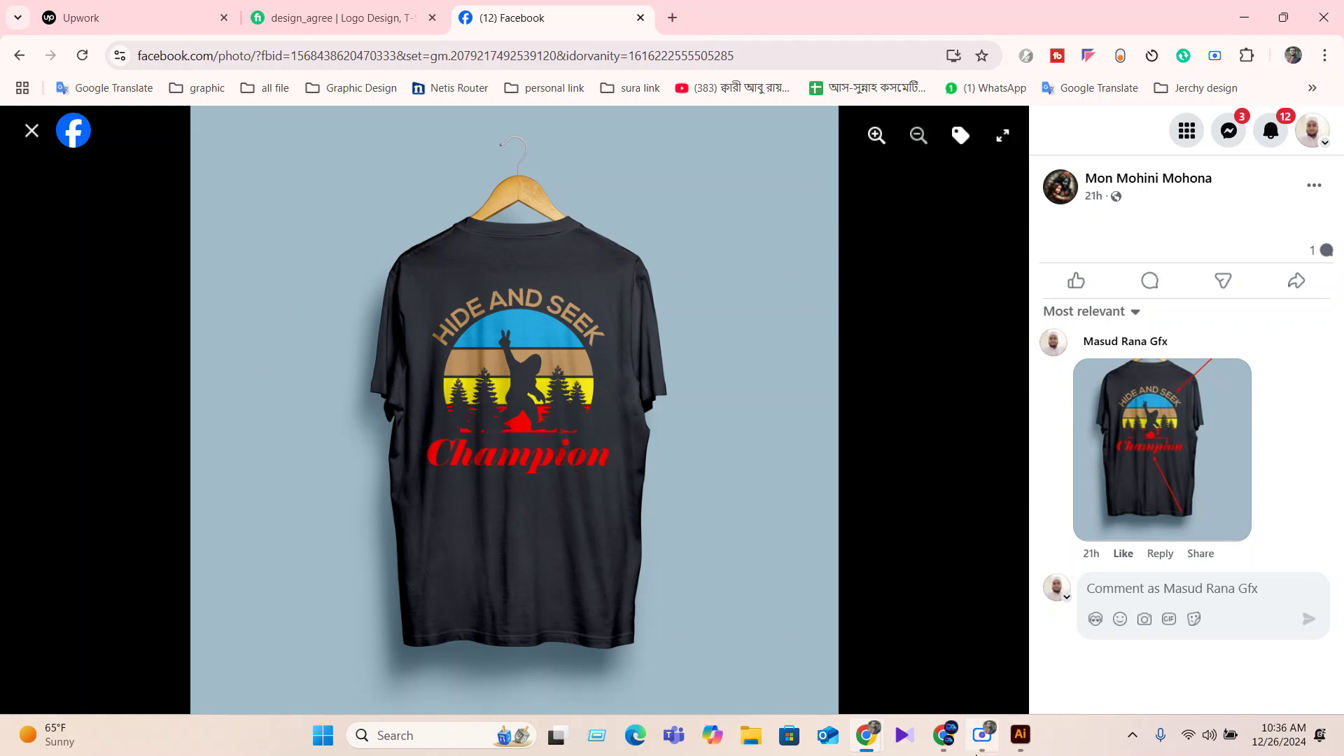
# Compare the t-shirt mockup in the YouTube class video with the design photo posted on Facebook.
pyautogui.click(954, 746)
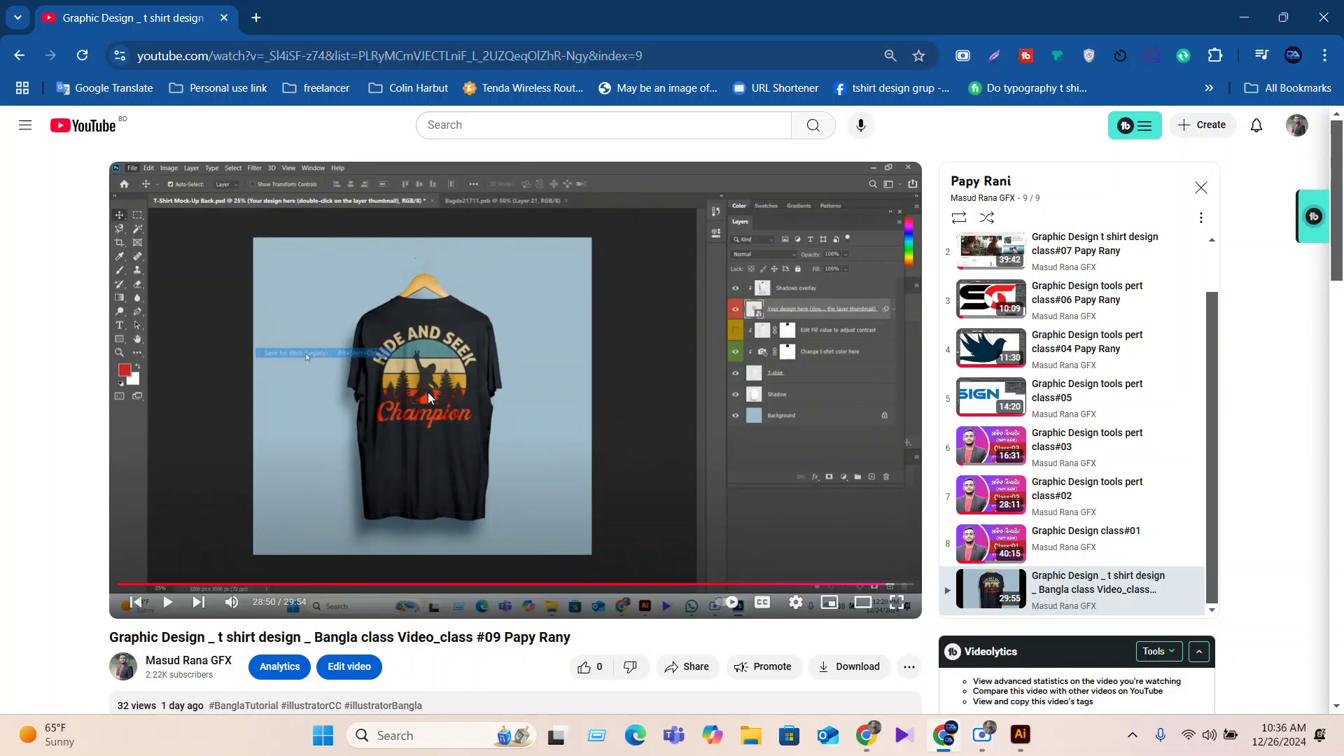
pyautogui.click(1244, 18)
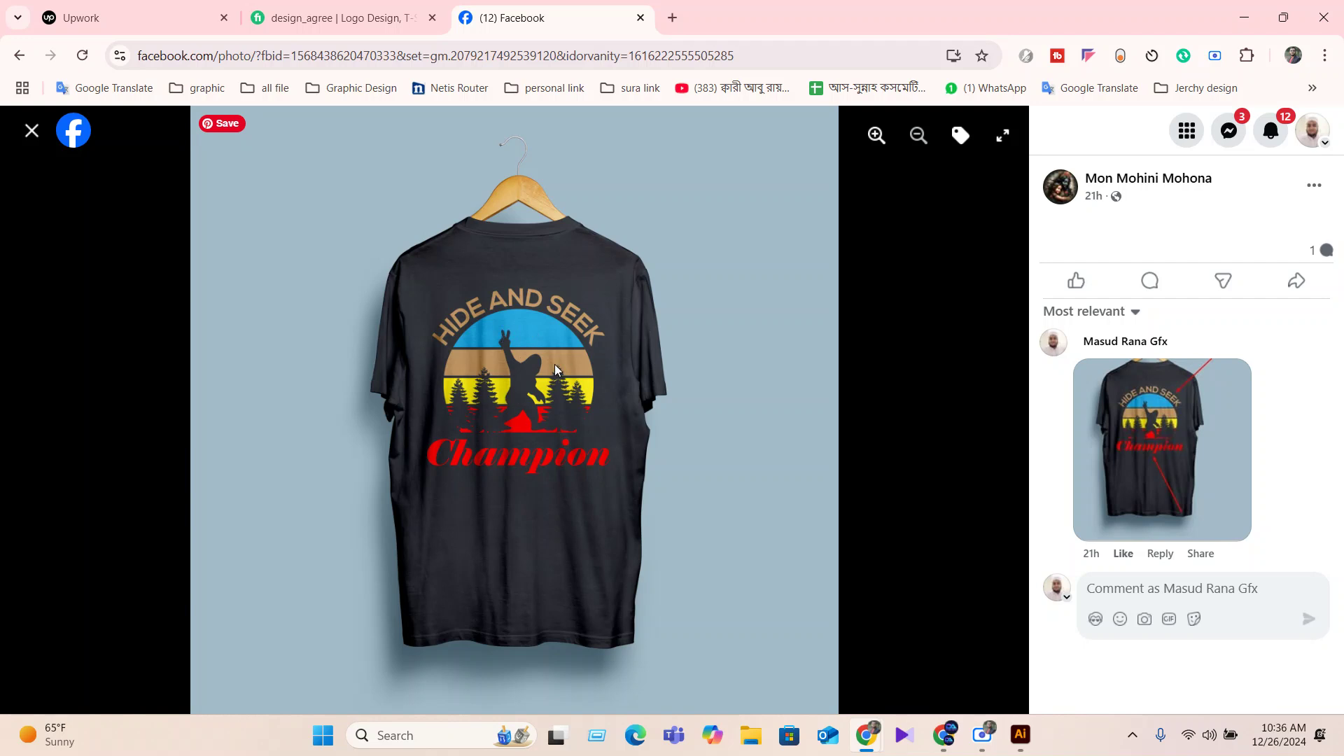
pyautogui.click(943, 733)
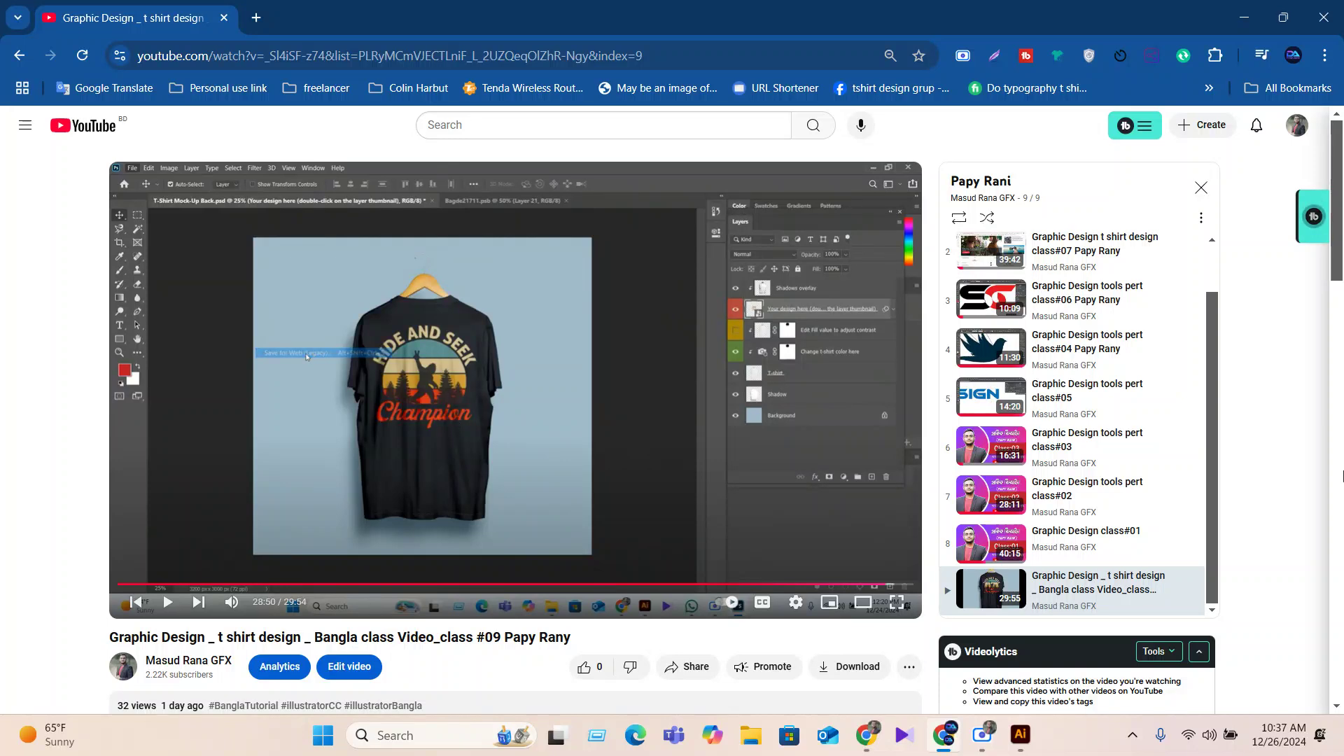
pyautogui.scroll(1, 1137, 494)
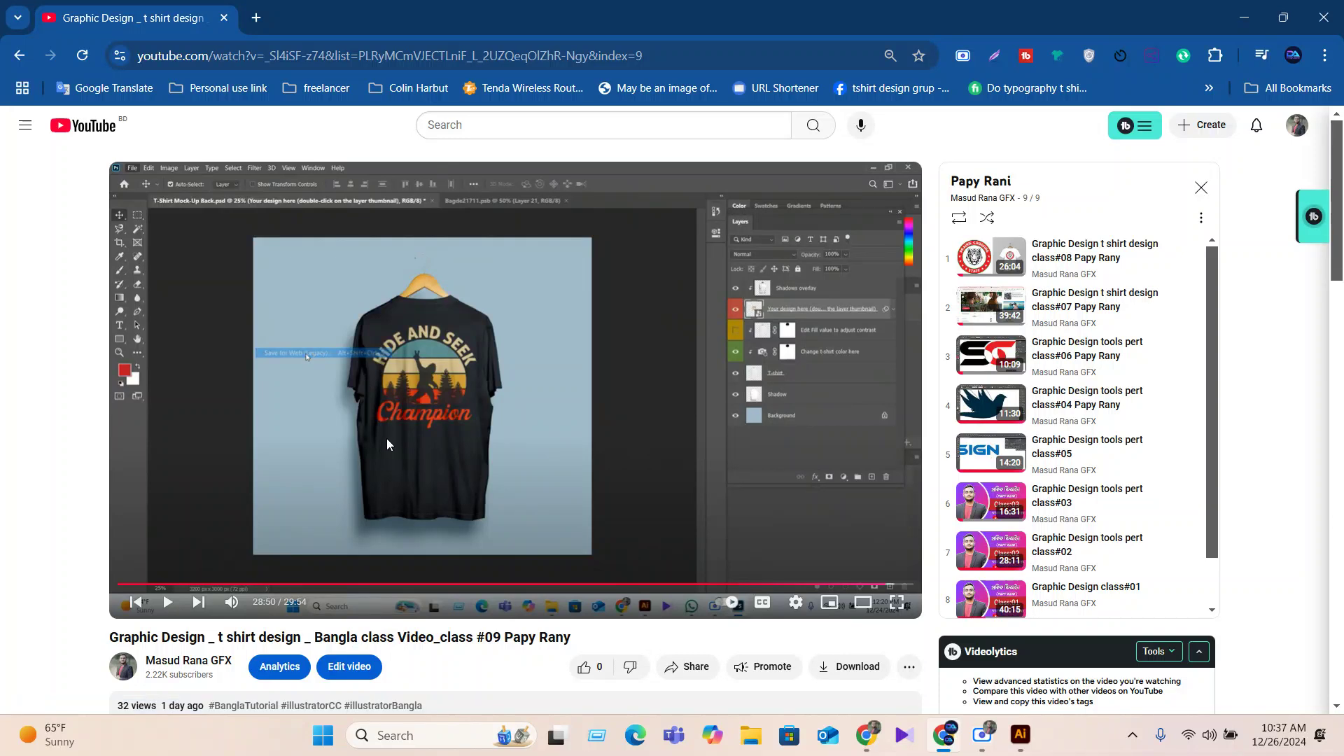
pyautogui.scroll(-2, 389, 443)
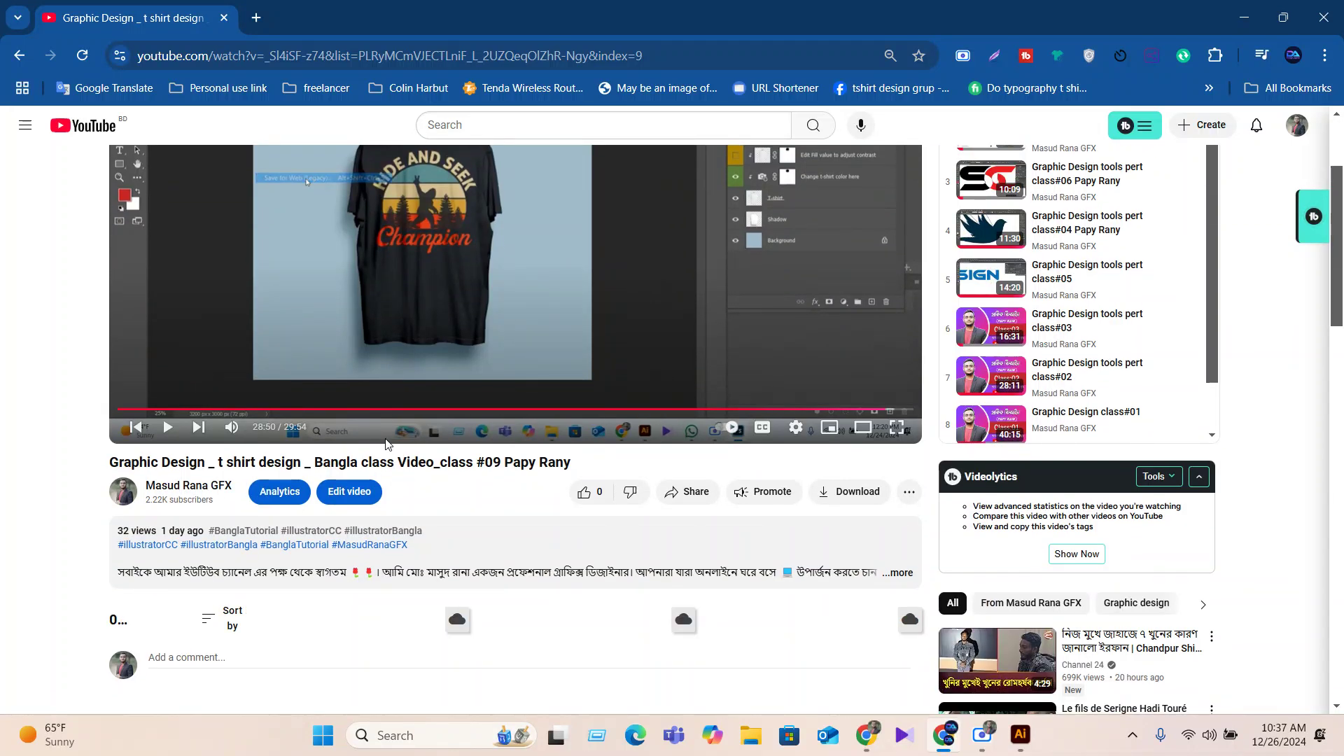
pyautogui.scroll(2, 386, 444)
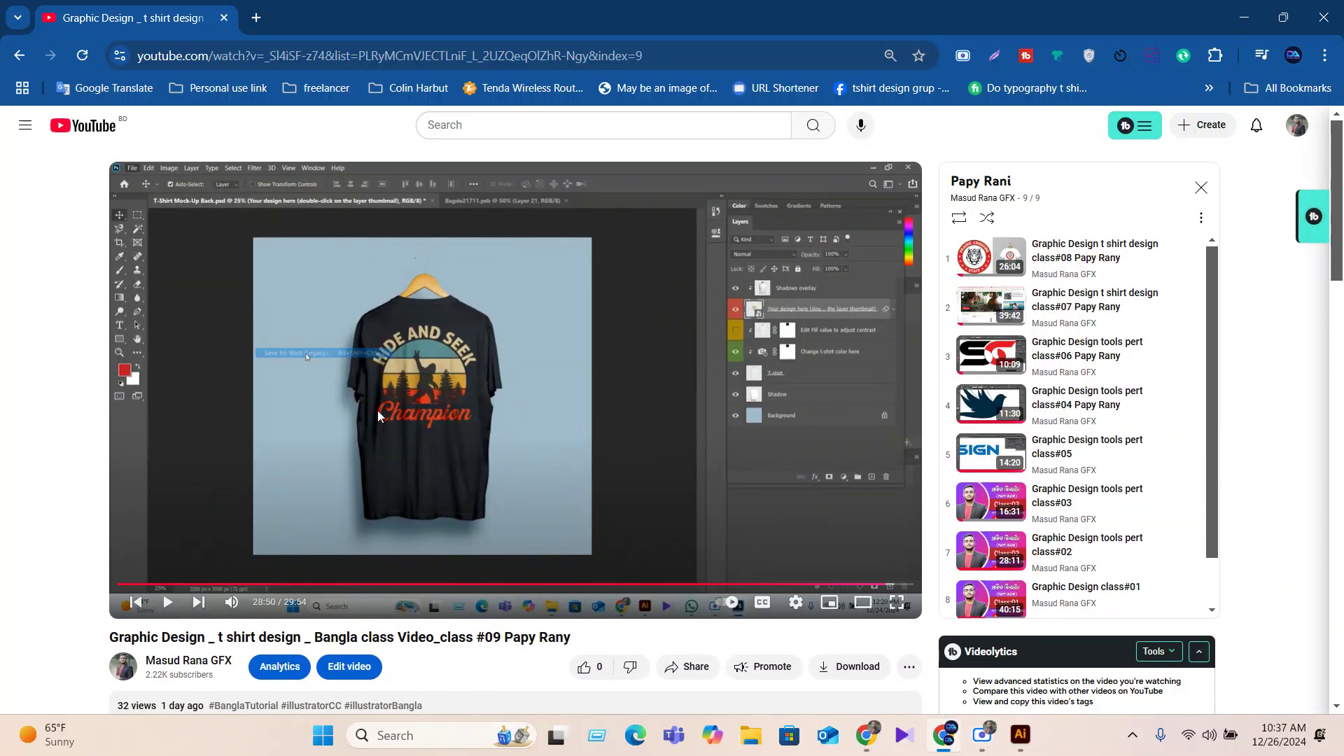
pyautogui.click(1255, 23)
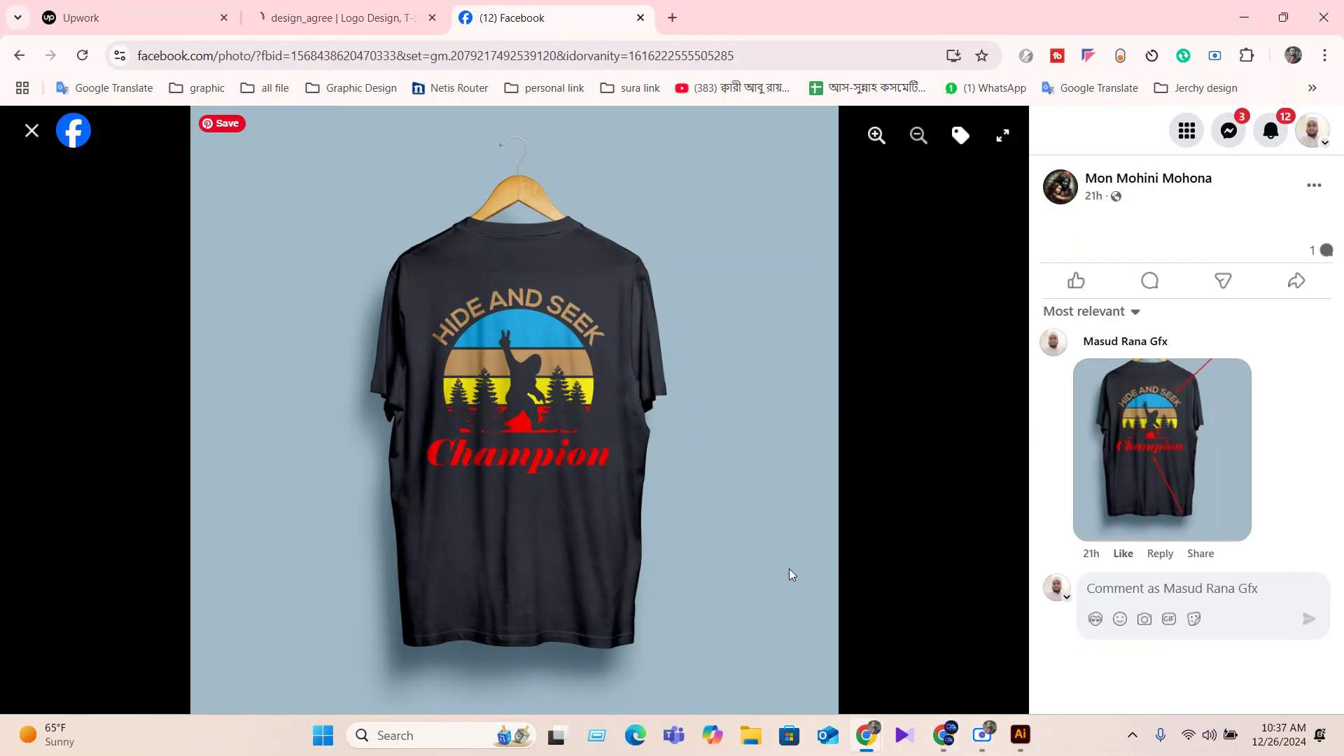
pyautogui.click(328, 23)
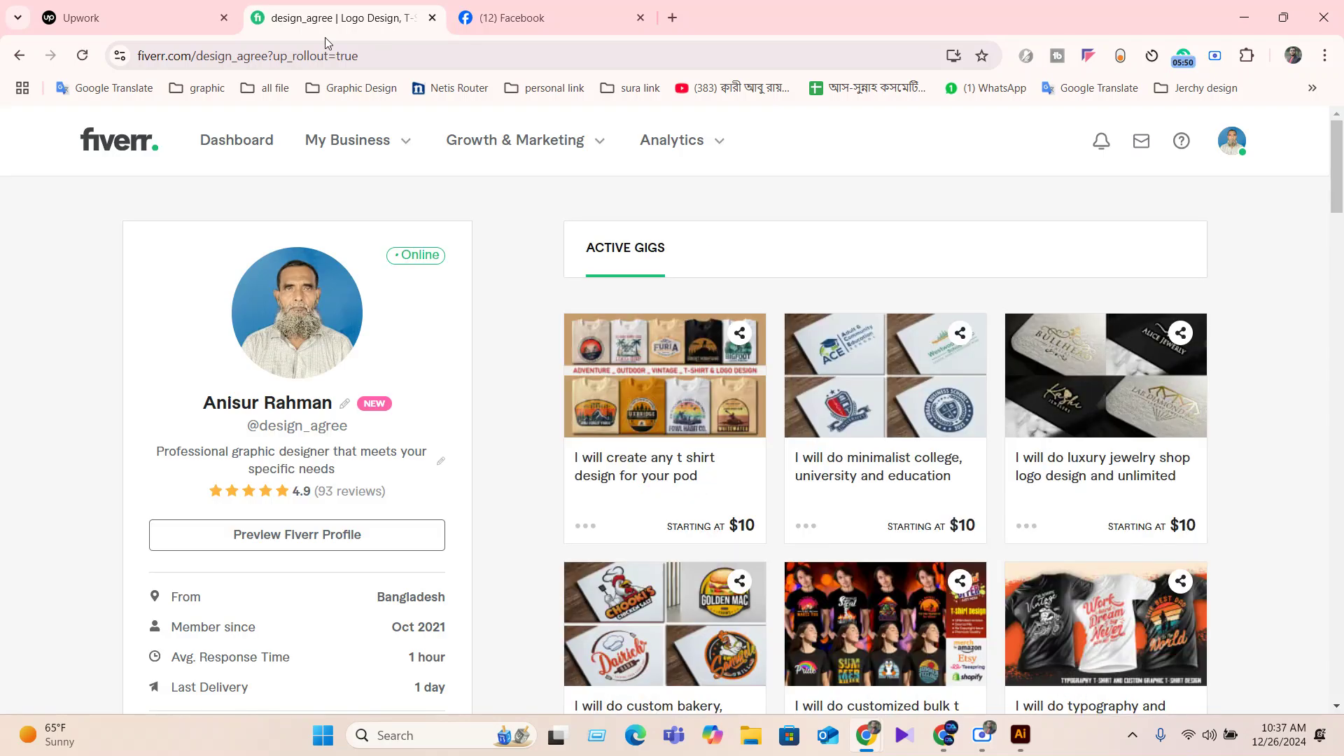
pyautogui.click(150, 5)
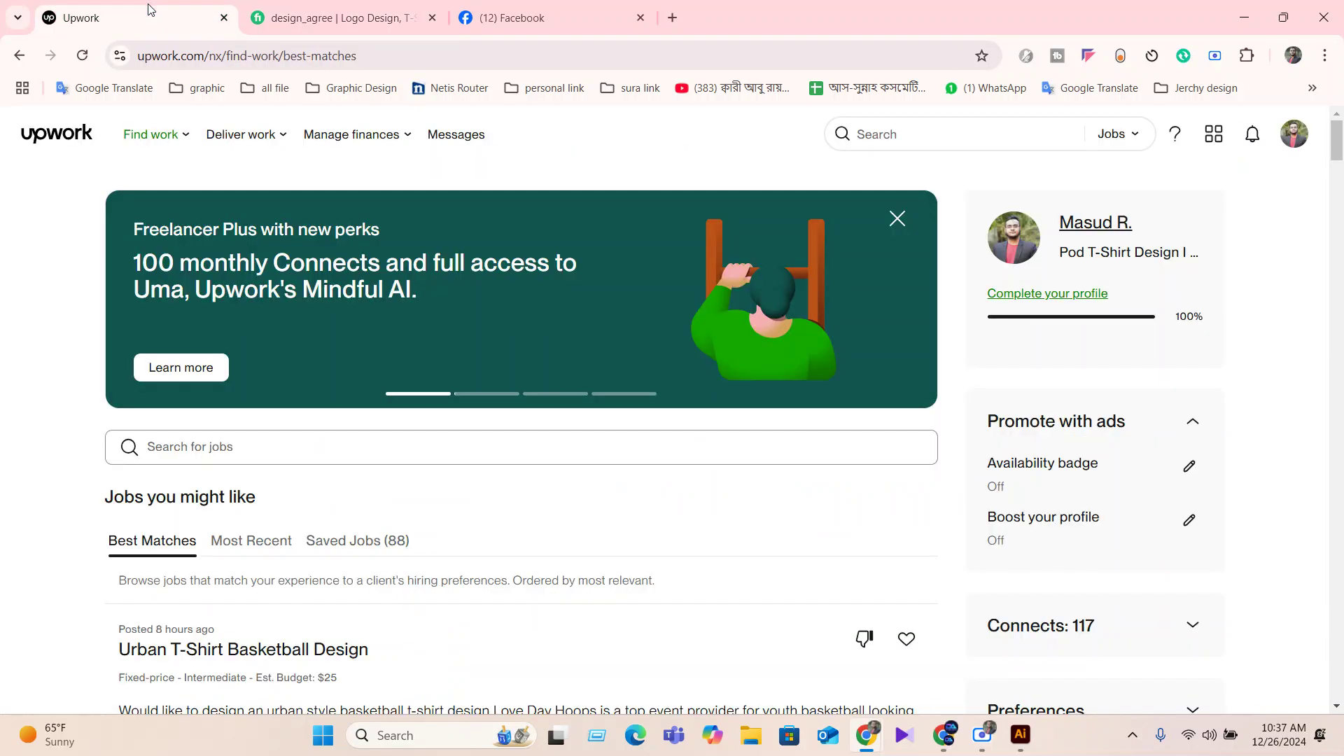
pyautogui.click(350, 17)
pyautogui.click(526, 20)
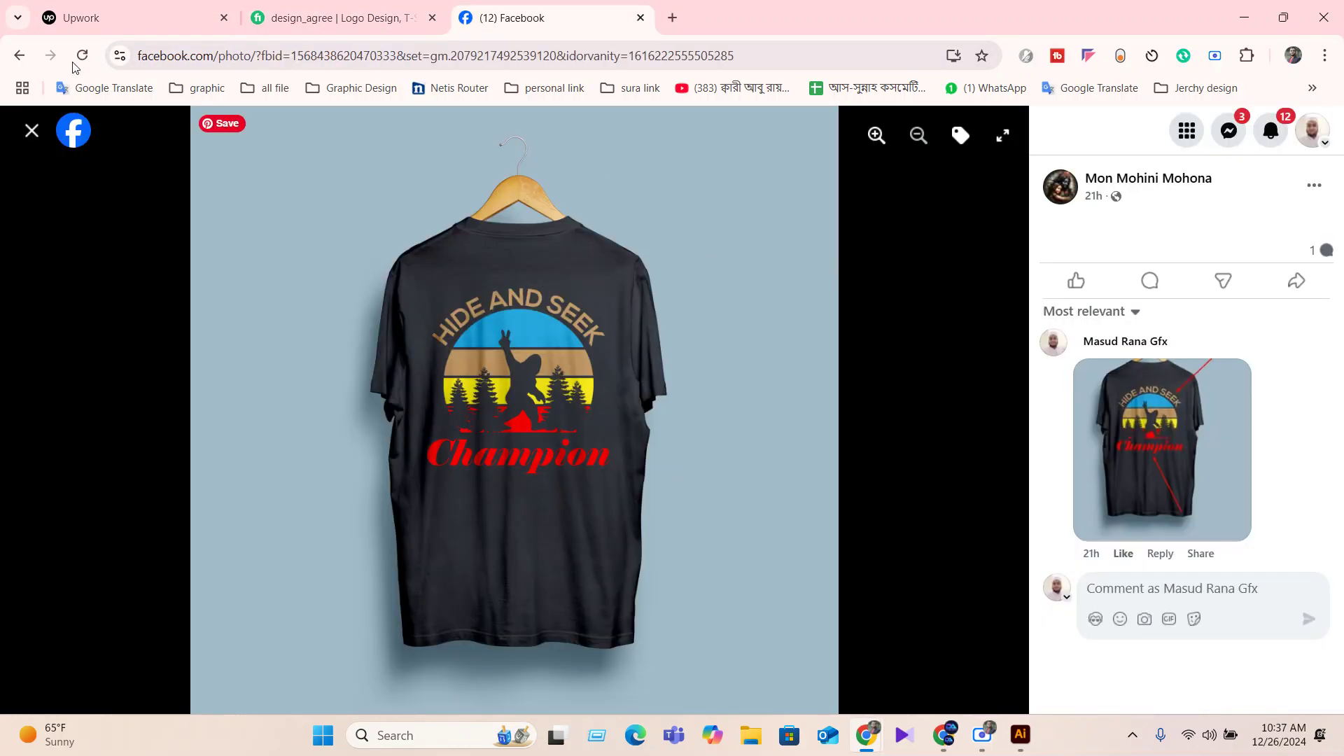
# Return to the Fiverr profile and open the gig "I will create any t shirt design for your pod business".
pyautogui.click(293, 14)
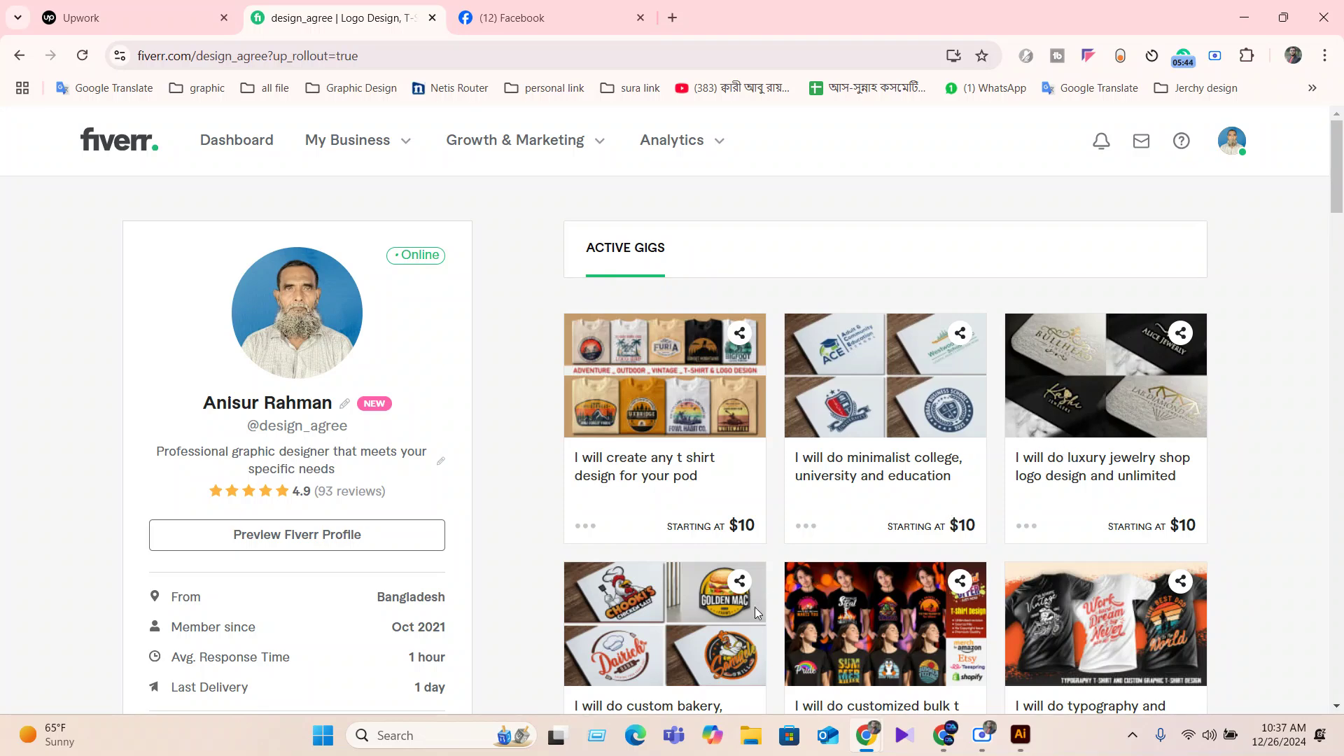
pyautogui.scroll(-3, 752, 596)
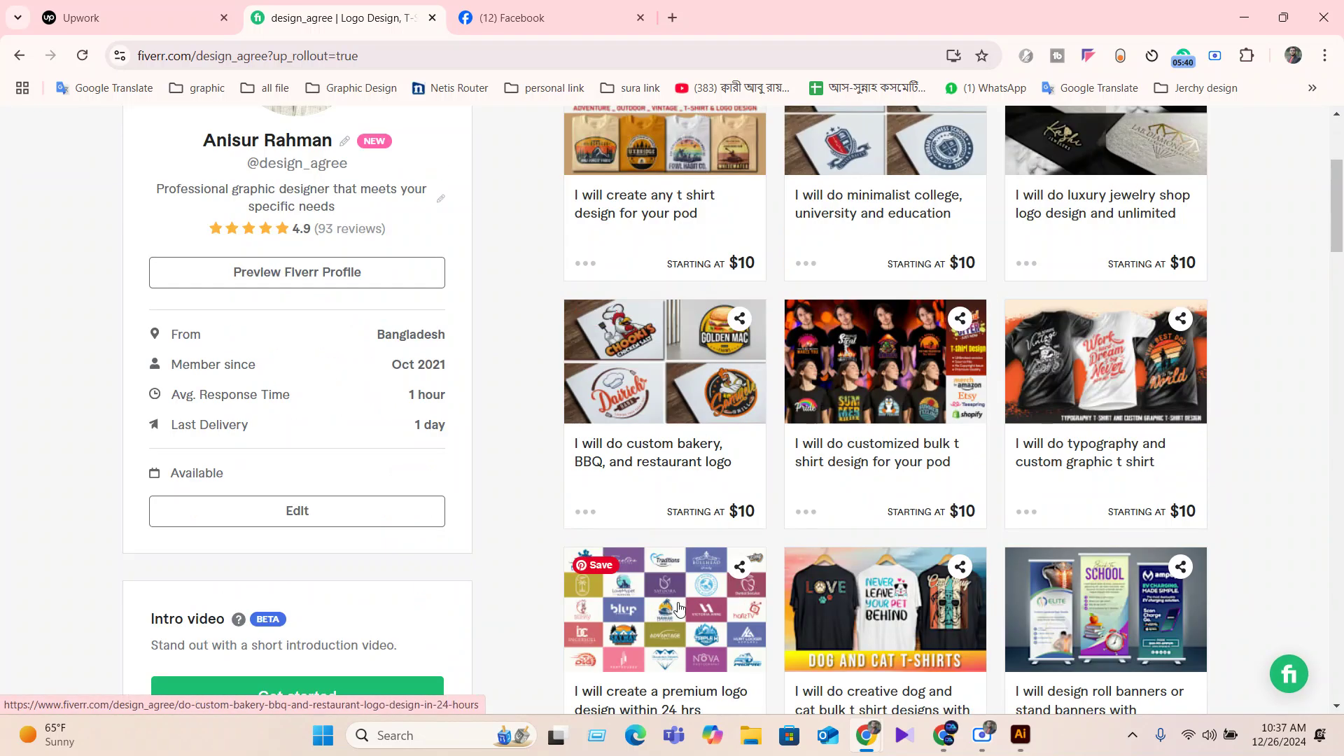
pyautogui.scroll(2, 675, 609)
pyautogui.click(657, 301)
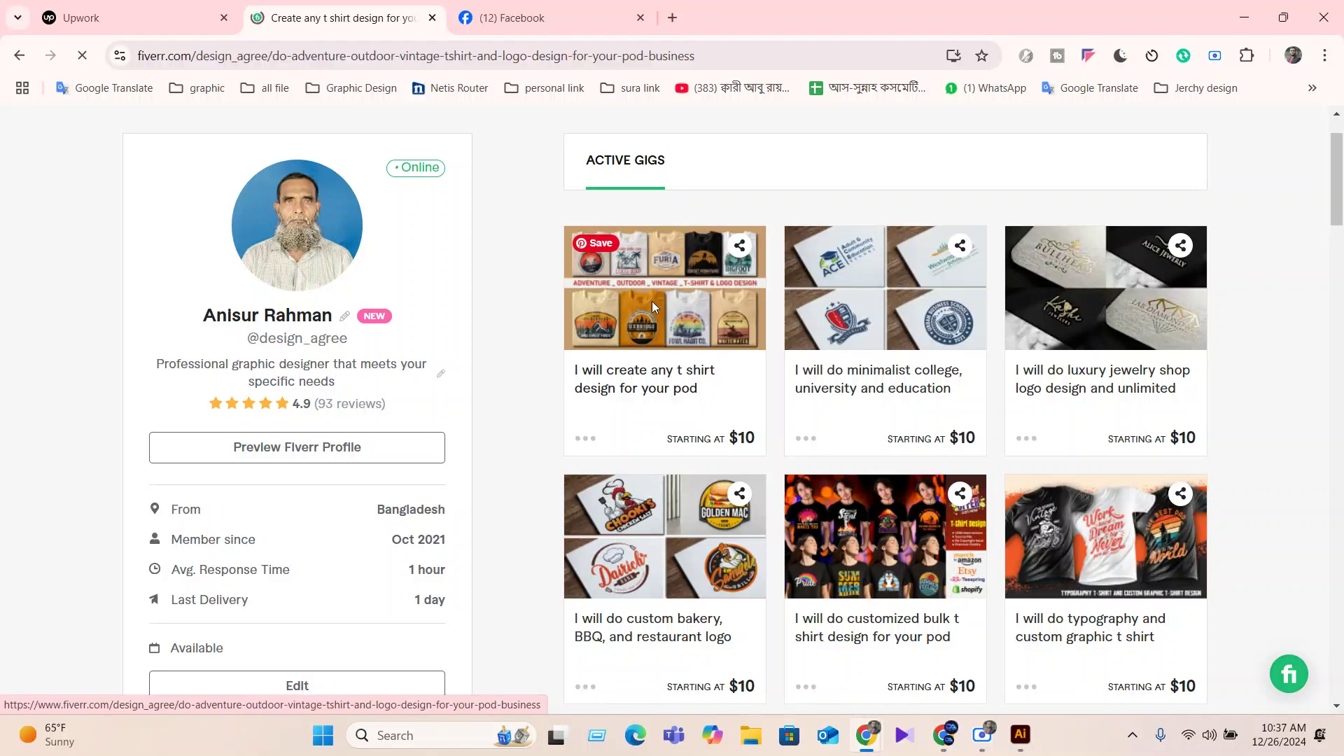
# Examine the t-shirt gig's gallery, package details and description.
pyautogui.scroll(-3, 490, 552)
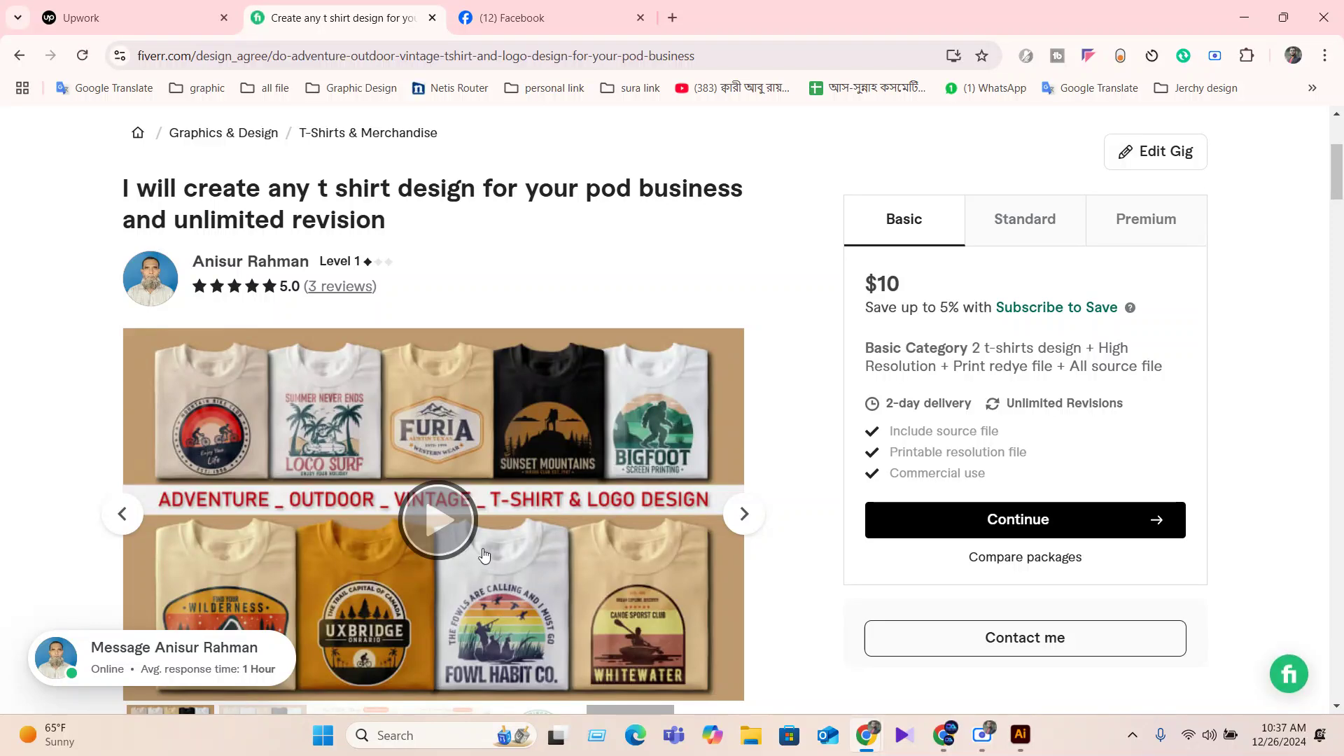
pyautogui.scroll(4, 217, 462)
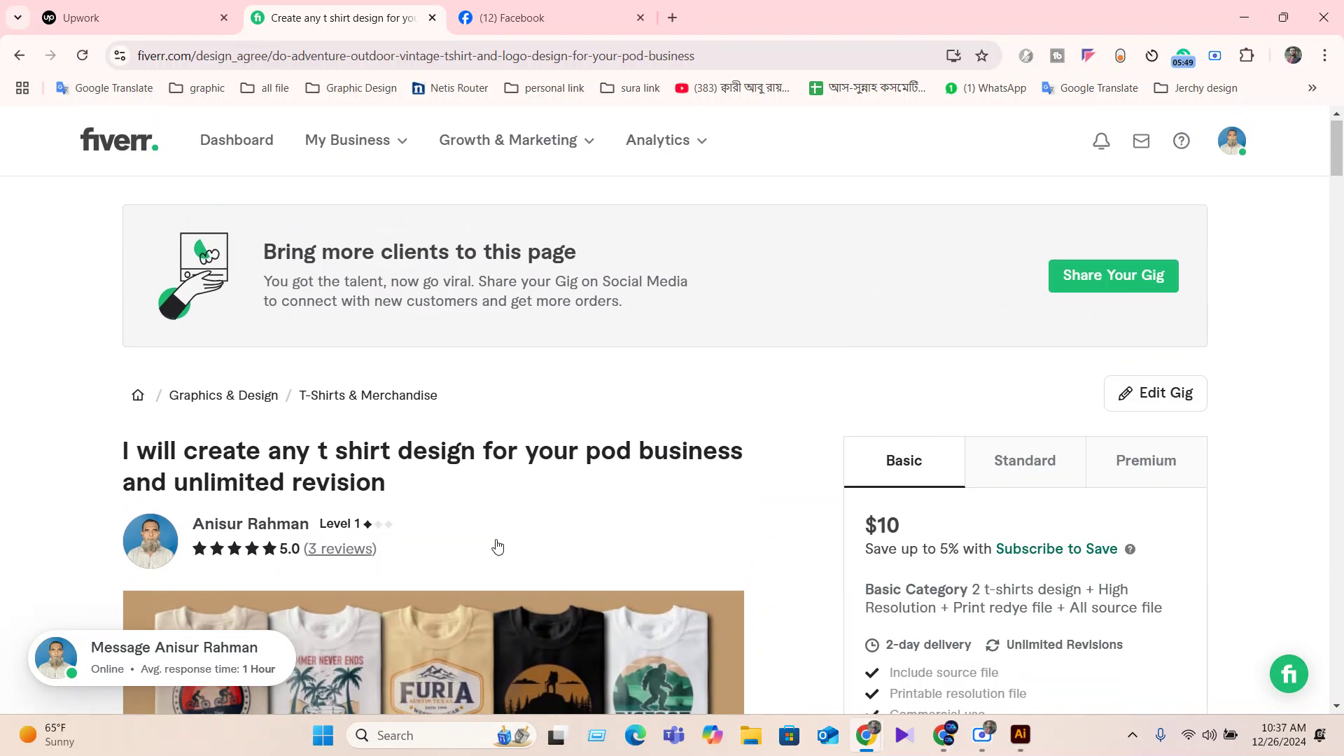
pyautogui.scroll(-1, 490, 542)
pyautogui.scroll(-3, 463, 532)
pyautogui.scroll(-6, 745, 438)
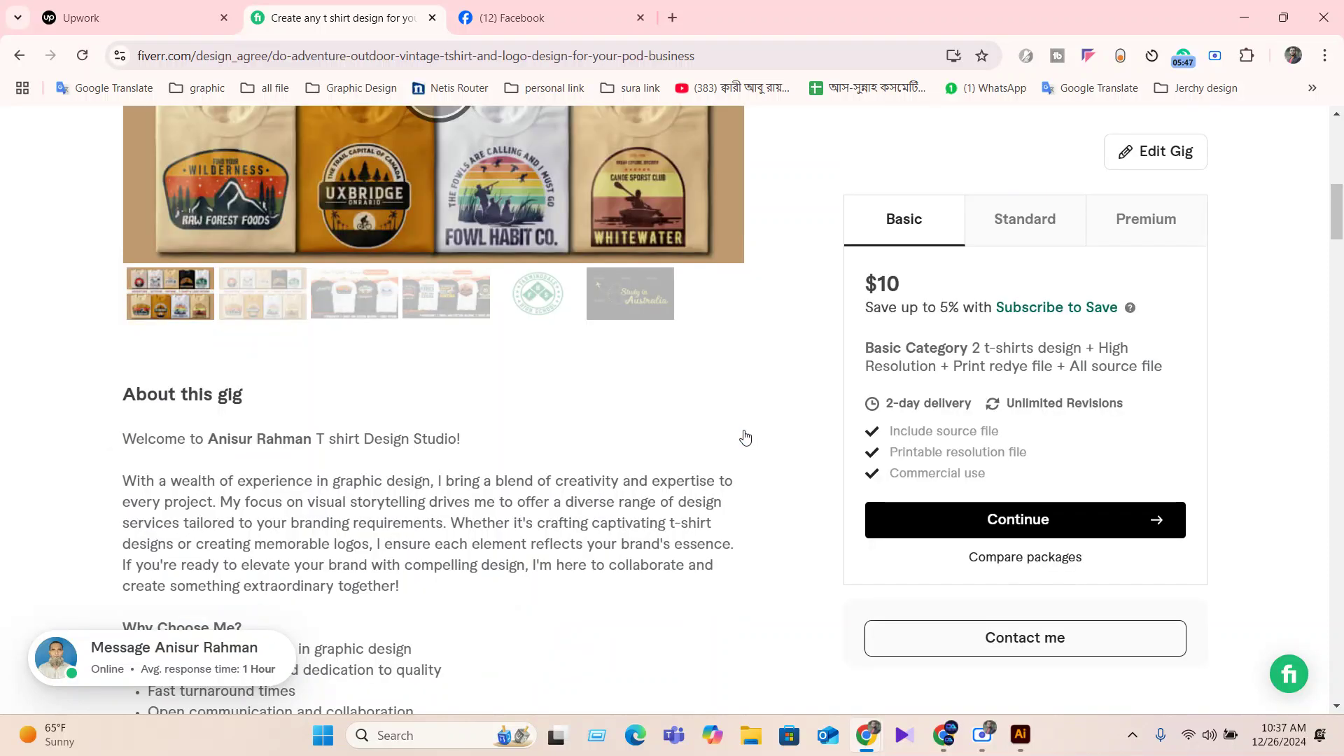
pyautogui.scroll(10, 765, 525)
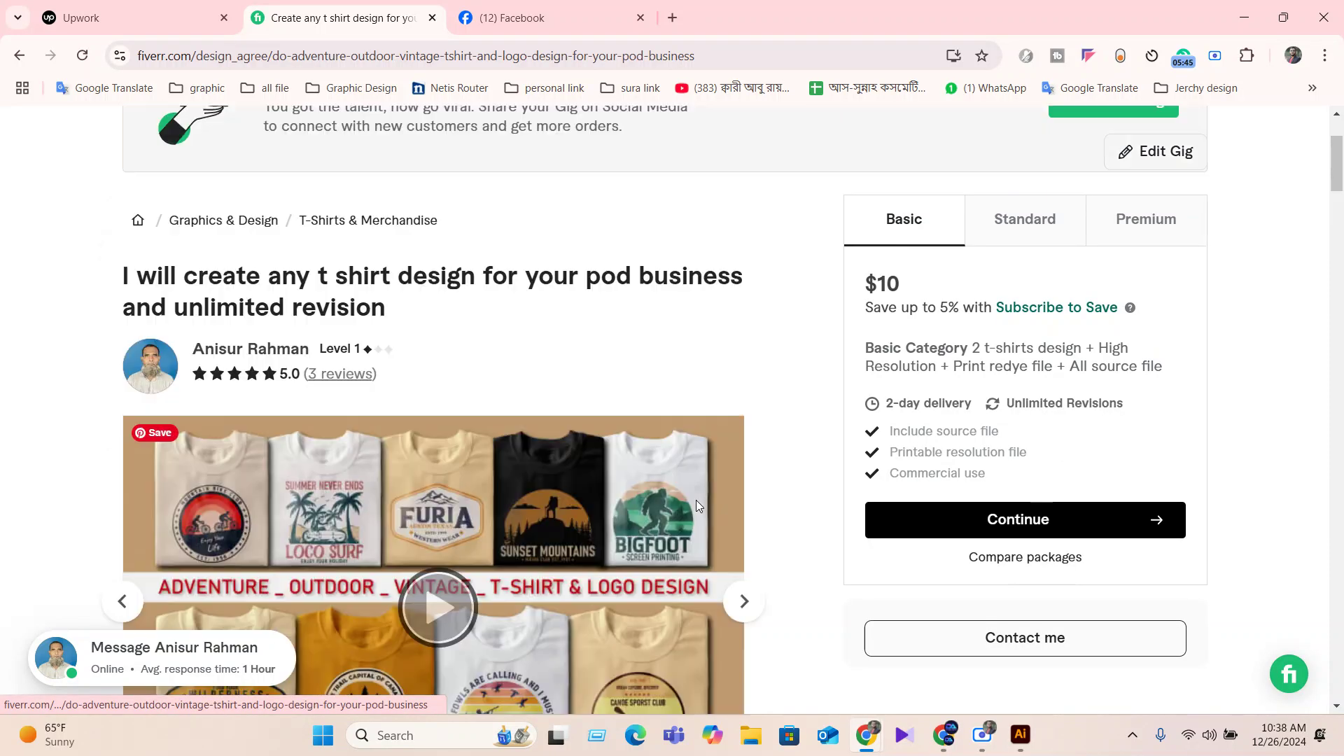
pyautogui.scroll(-5, 689, 503)
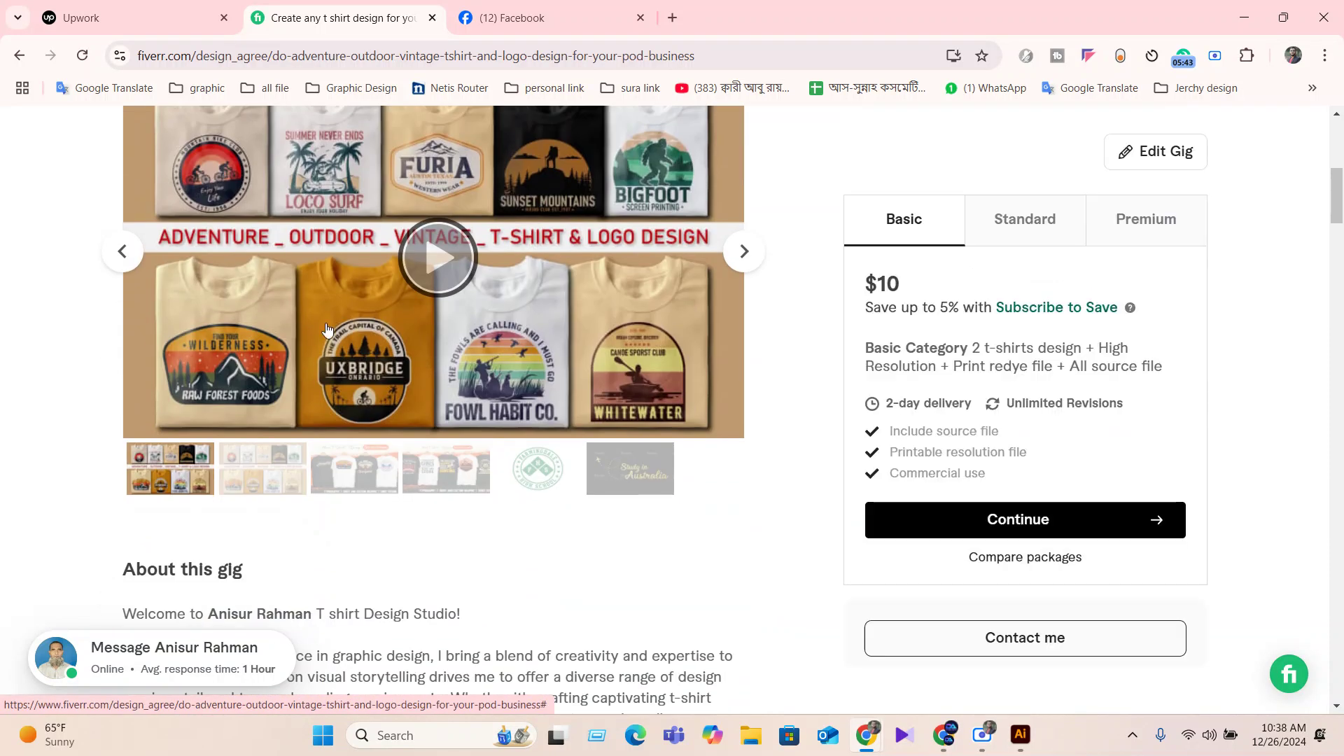
# Enlarge the gig's second gallery image, showing the adventure, outdoor and vintage t-shirt designs.
pyautogui.click(756, 258)
pyautogui.scroll(1, 588, 430)
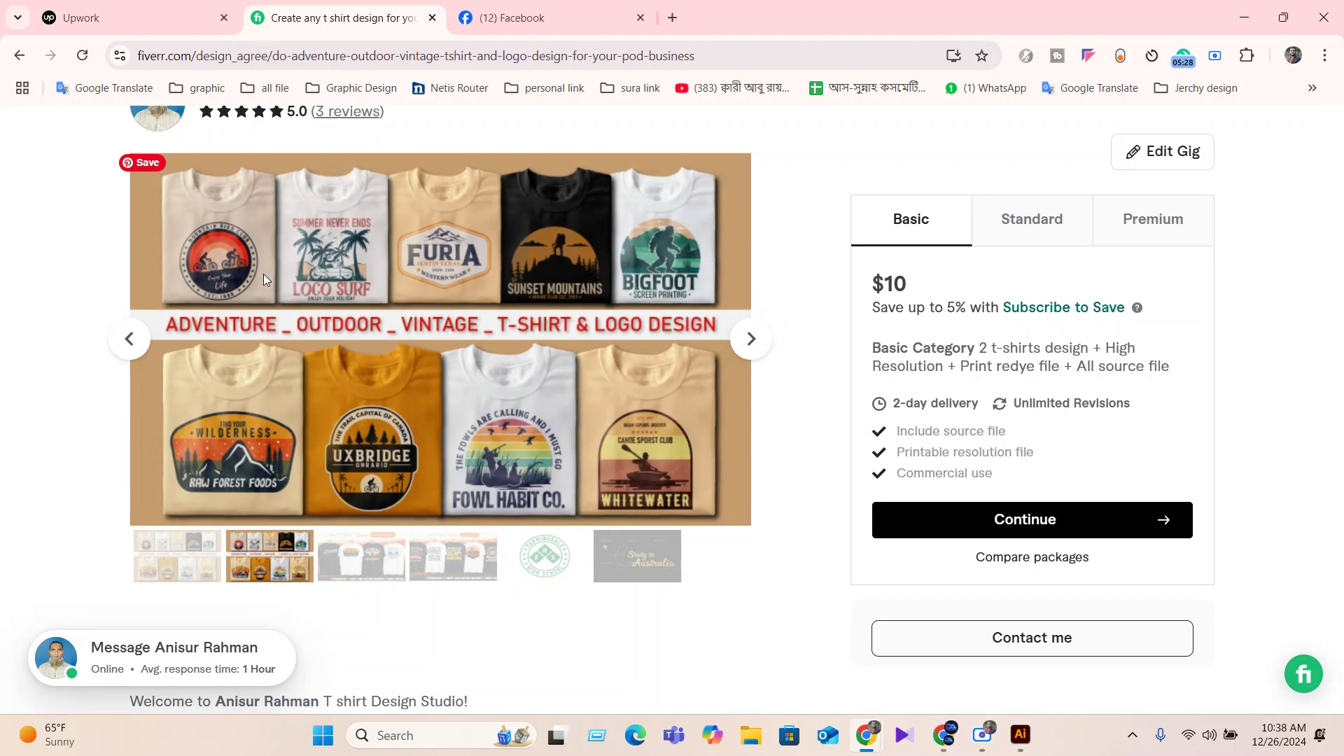
pyautogui.click(264, 280)
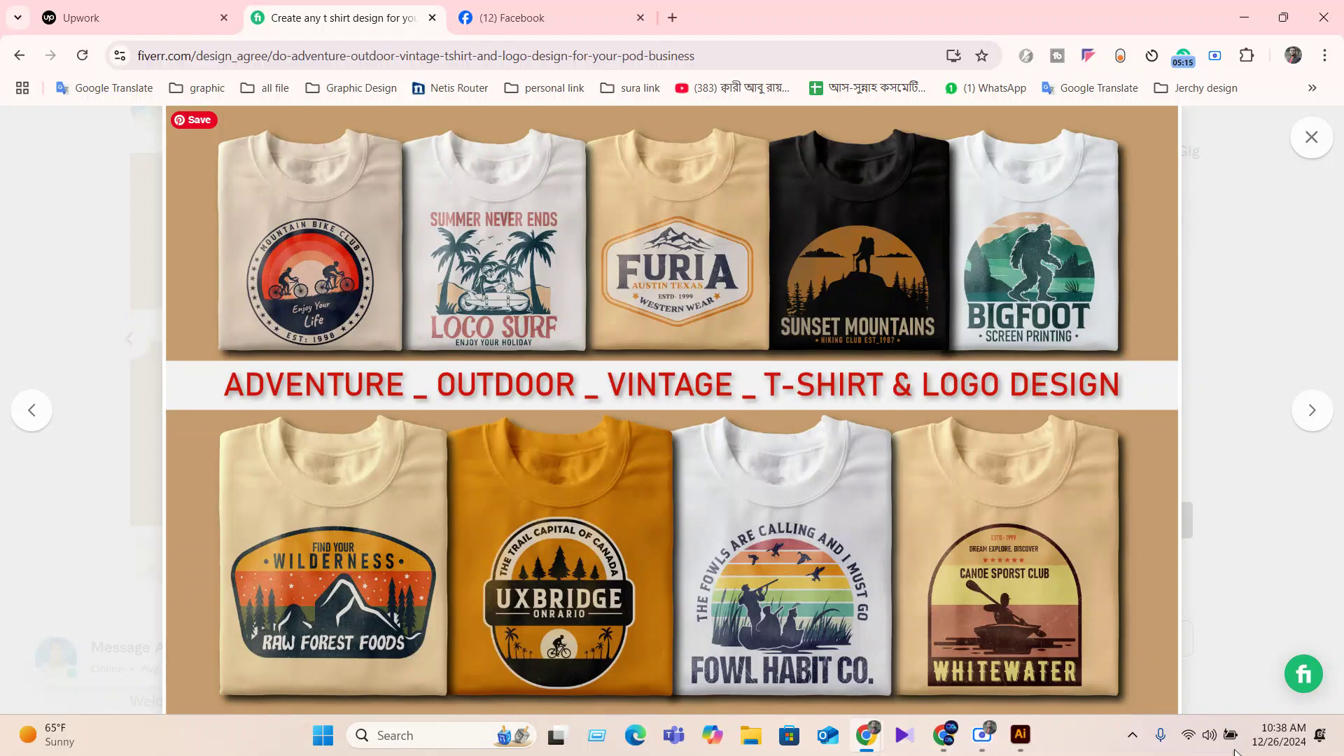
# Capture a screen region of about 304 x 293 px around the Mountain Bike Club t-shirt and copy it to the clipboard.
pyautogui.click(1132, 735)
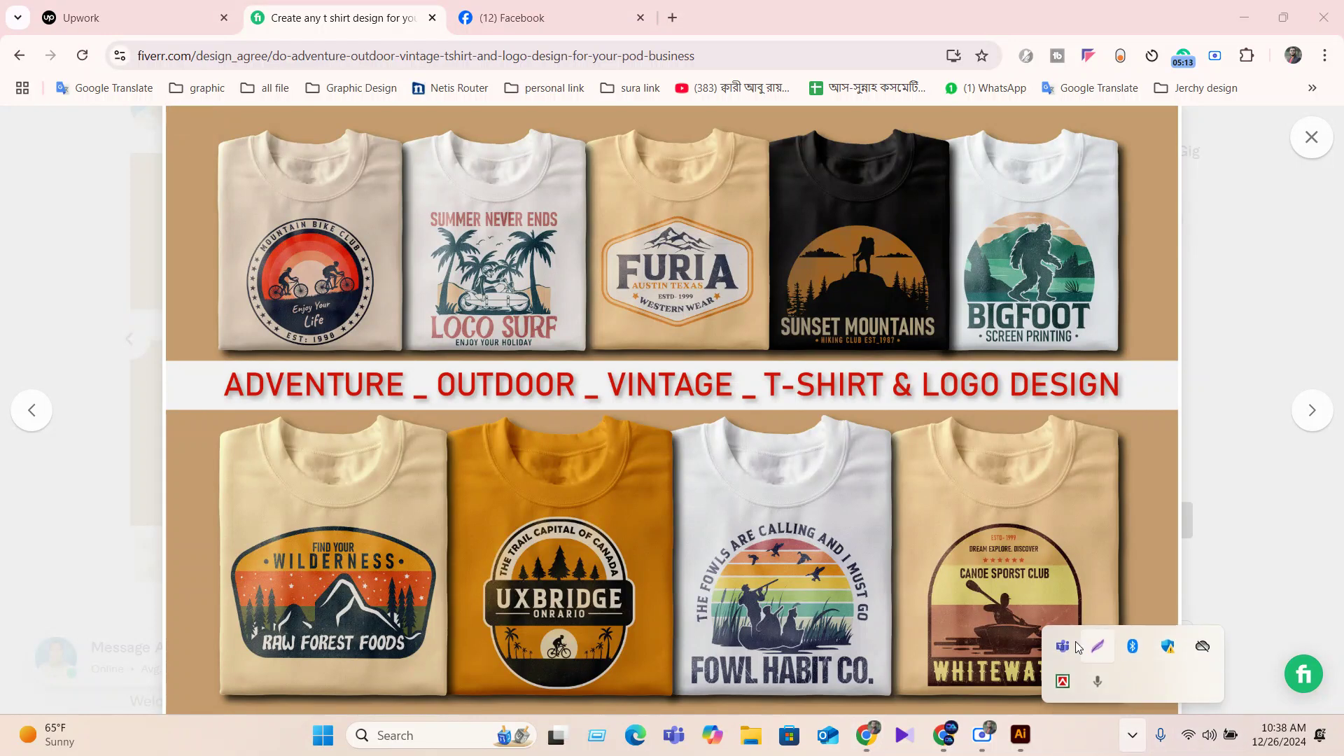
pyautogui.click(1098, 646)
pyautogui.moveTo(195, 157); pyautogui.dragTo(407, 361)
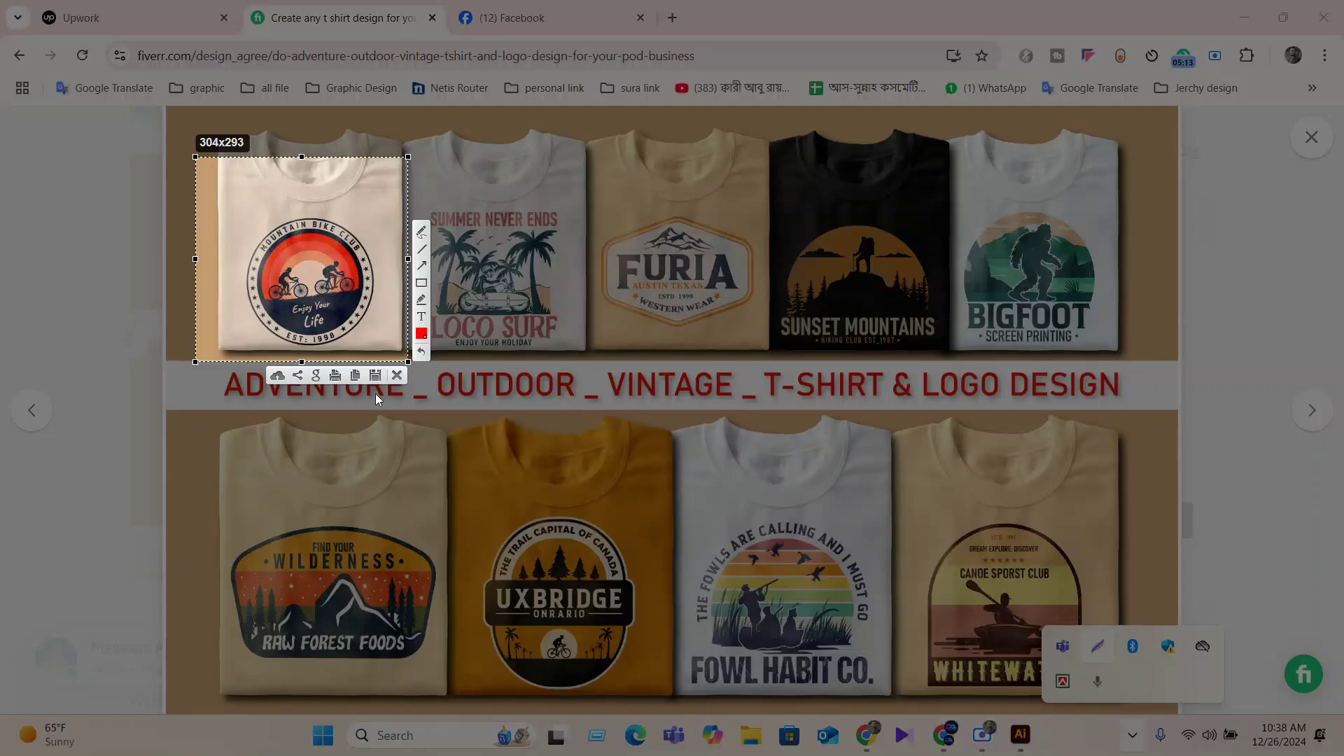
pyautogui.click(360, 378)
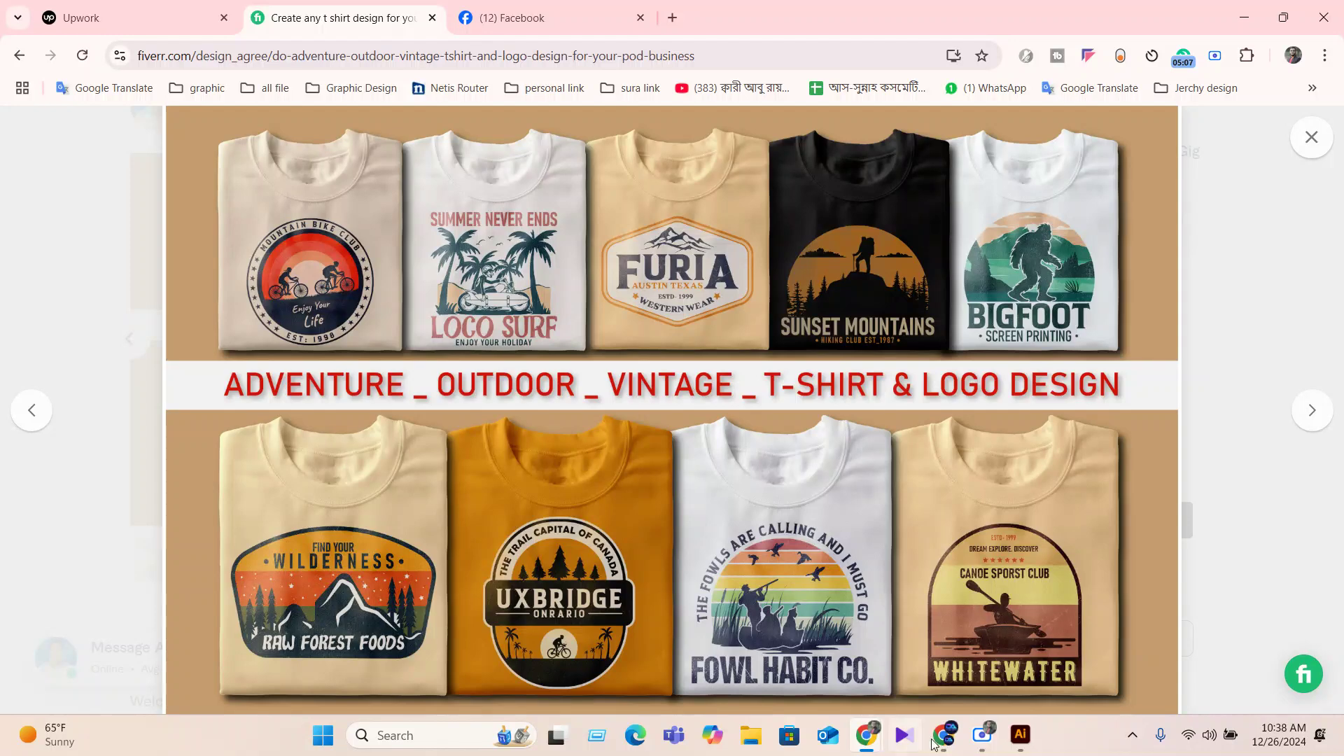
# Switch to Illustrator and create a new document from the Art & Illustration B4 preset with Medium (150 ppi) raster effects.
pyautogui.click(1020, 734)
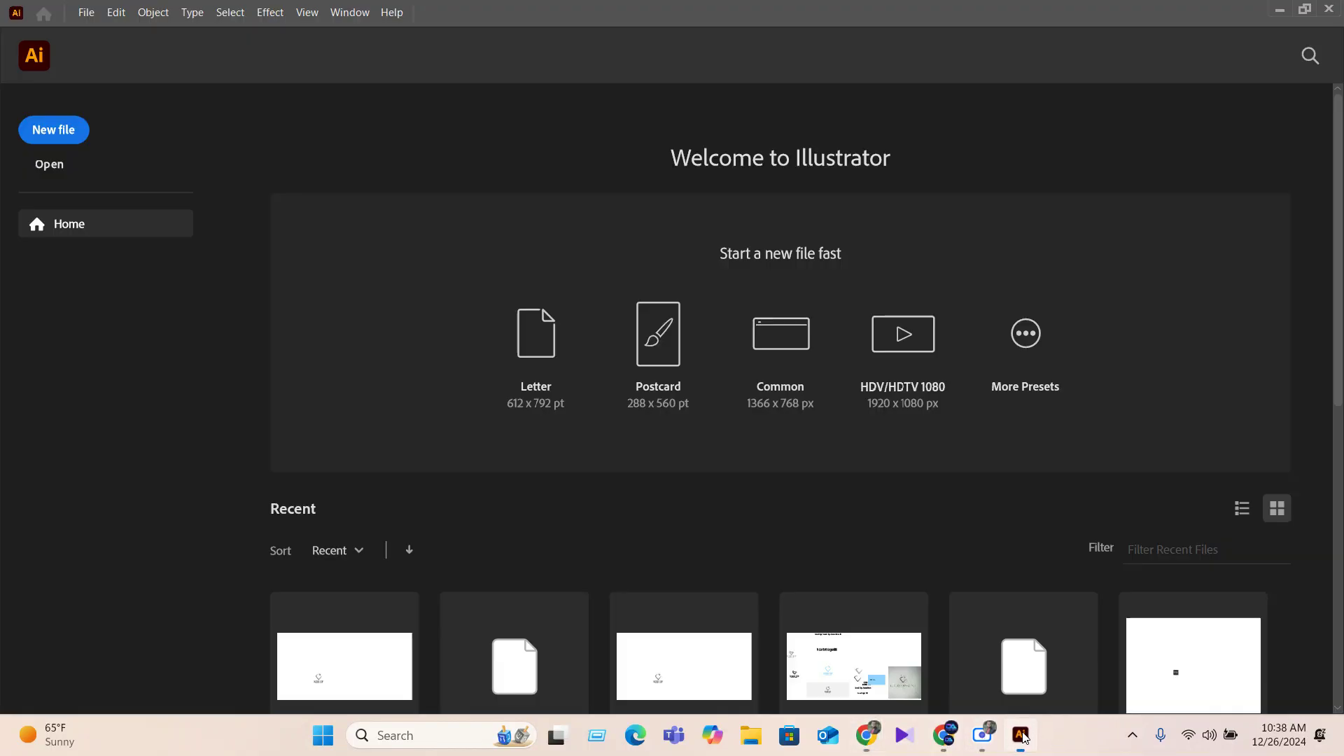
pyautogui.click(86, 12)
pyautogui.click(106, 37)
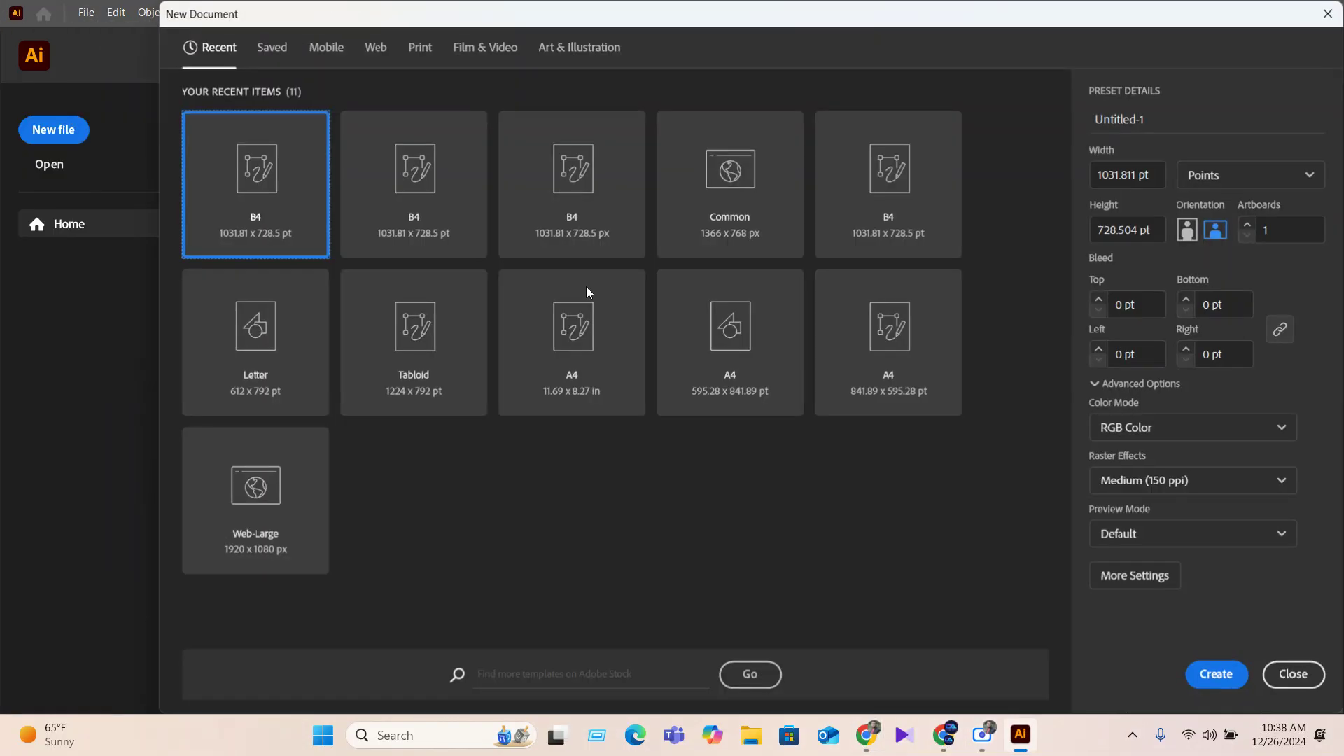
pyautogui.click(580, 49)
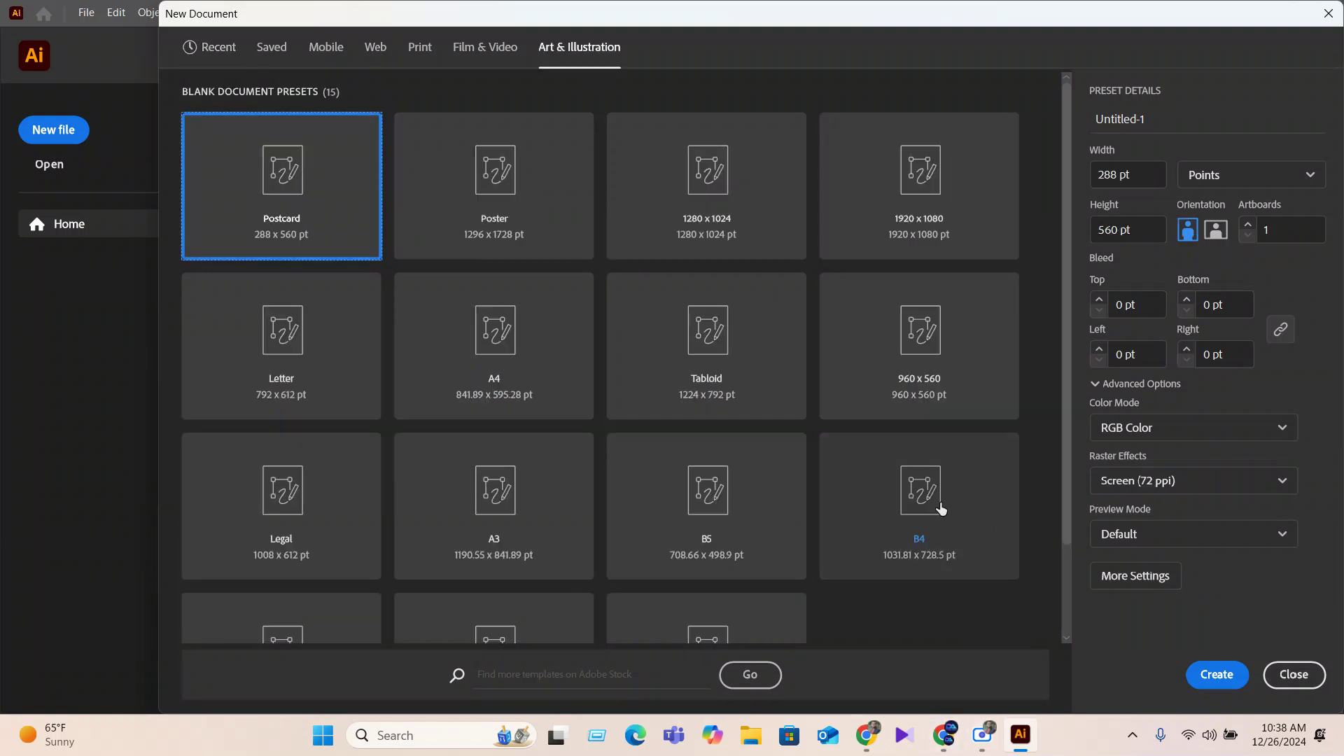
pyautogui.click(939, 509)
pyautogui.click(1170, 489)
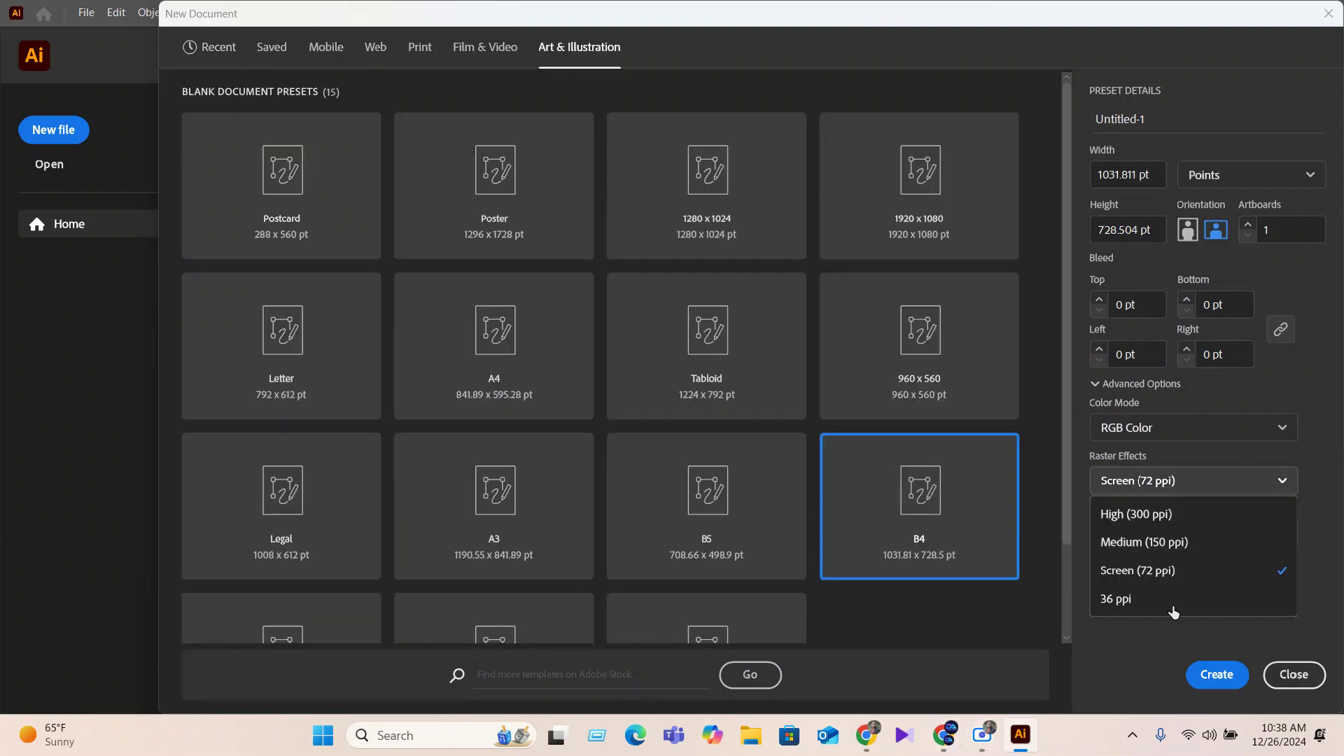
pyautogui.click(1179, 543)
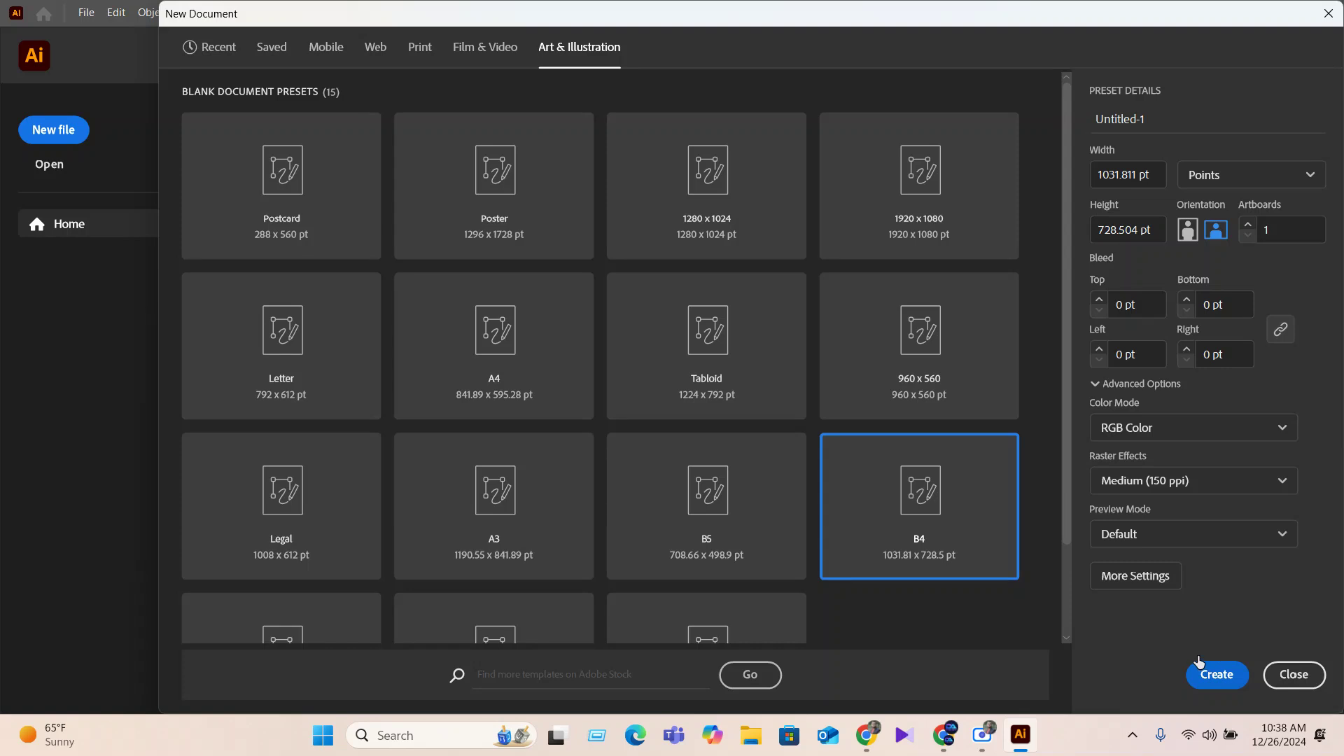
pyautogui.click(1198, 669)
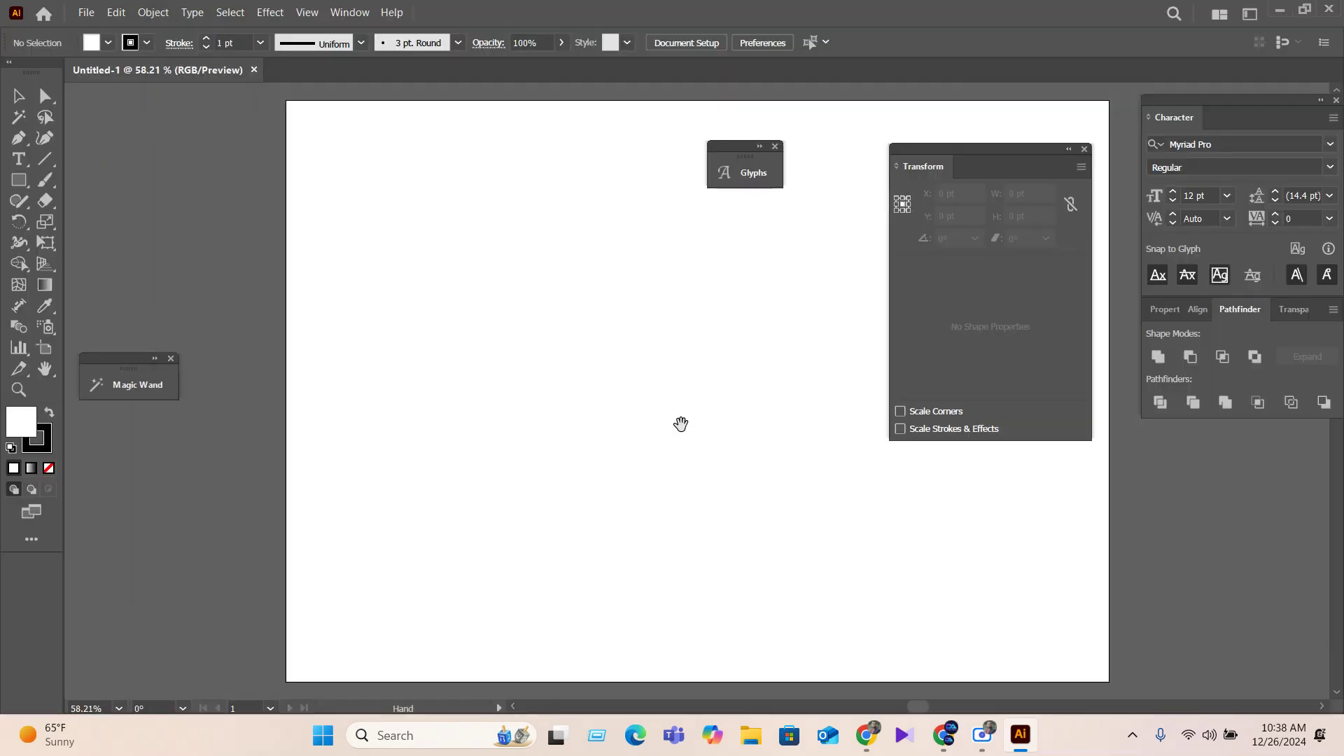
# Close the floating Transform and Glyphs panels covering the artboard.
pyautogui.moveTo(680, 423); pyautogui.dragTo(495, 441)
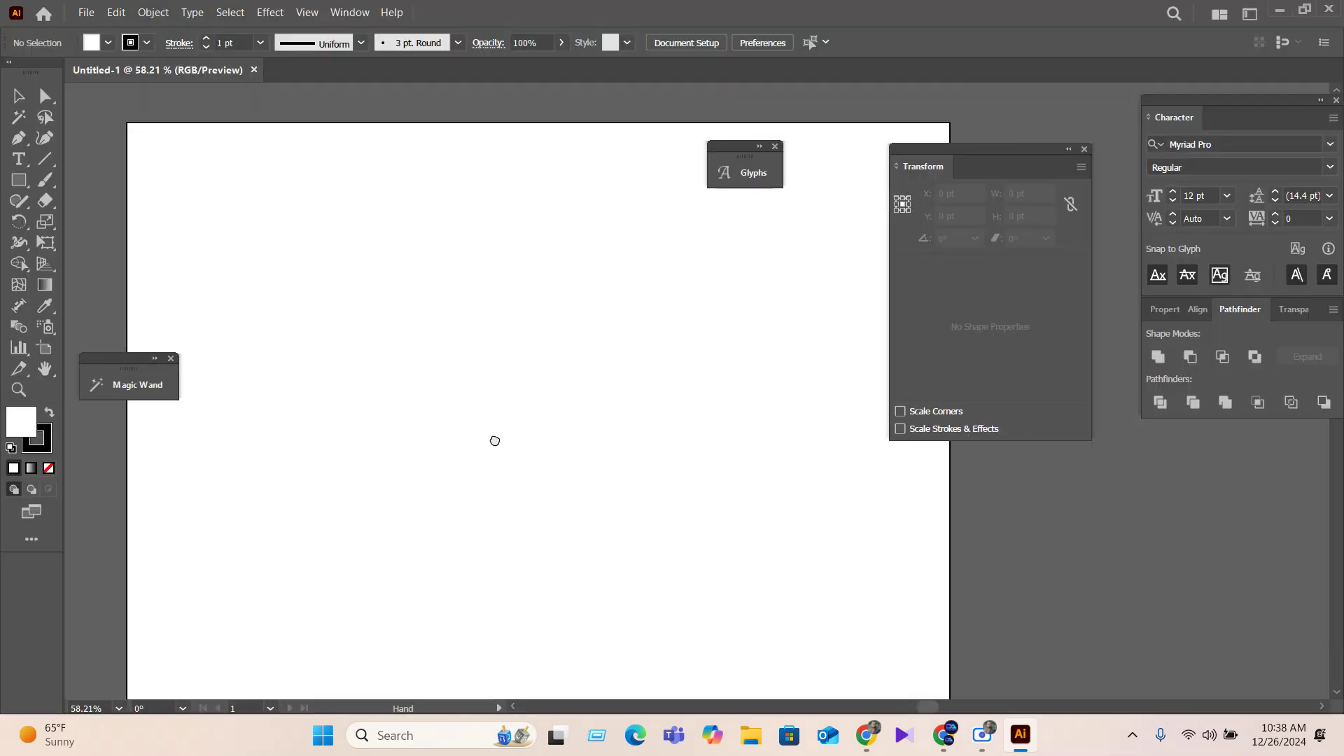
pyautogui.click(1084, 149)
pyautogui.click(775, 146)
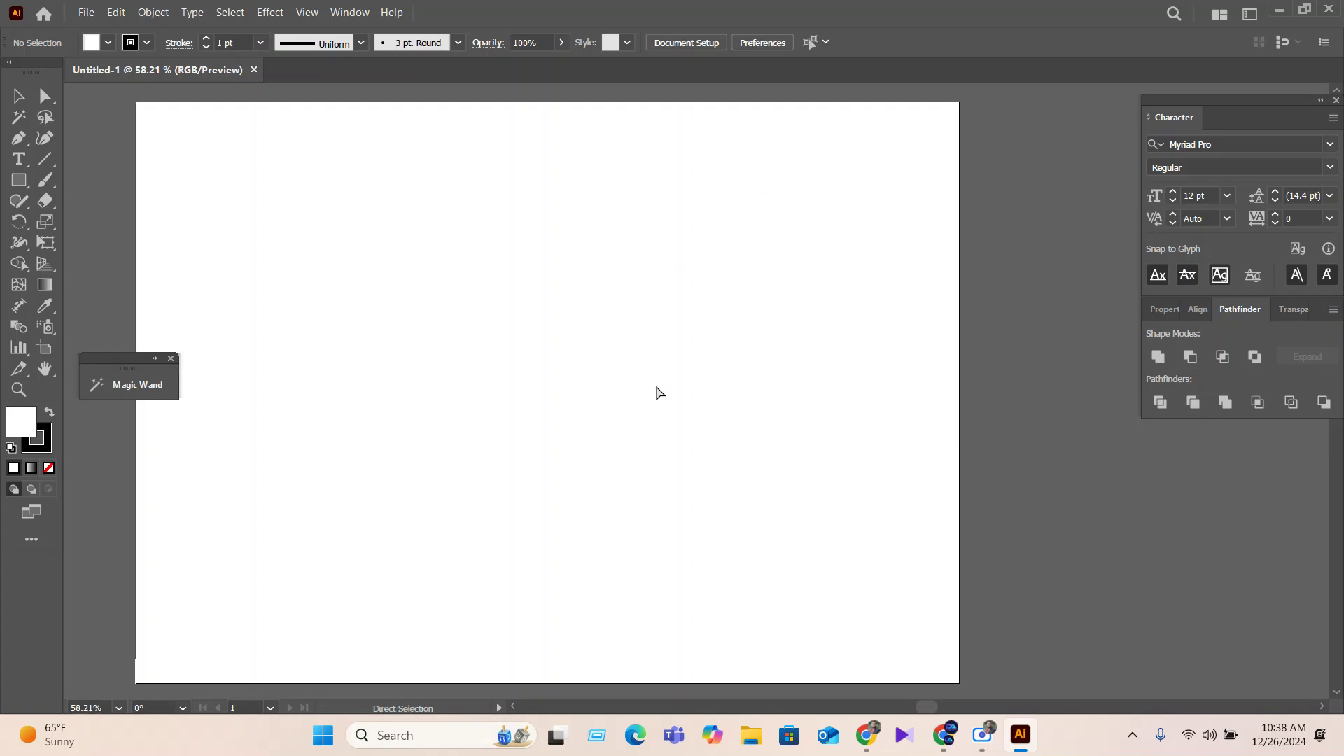
# Paste the captured Mountain Bike Club t-shirt image, inspect its design up close and move it to the artboard's left side.
pyautogui.hotkey('ctrl', 'v')
pyautogui.scroll(4, 568, 427)
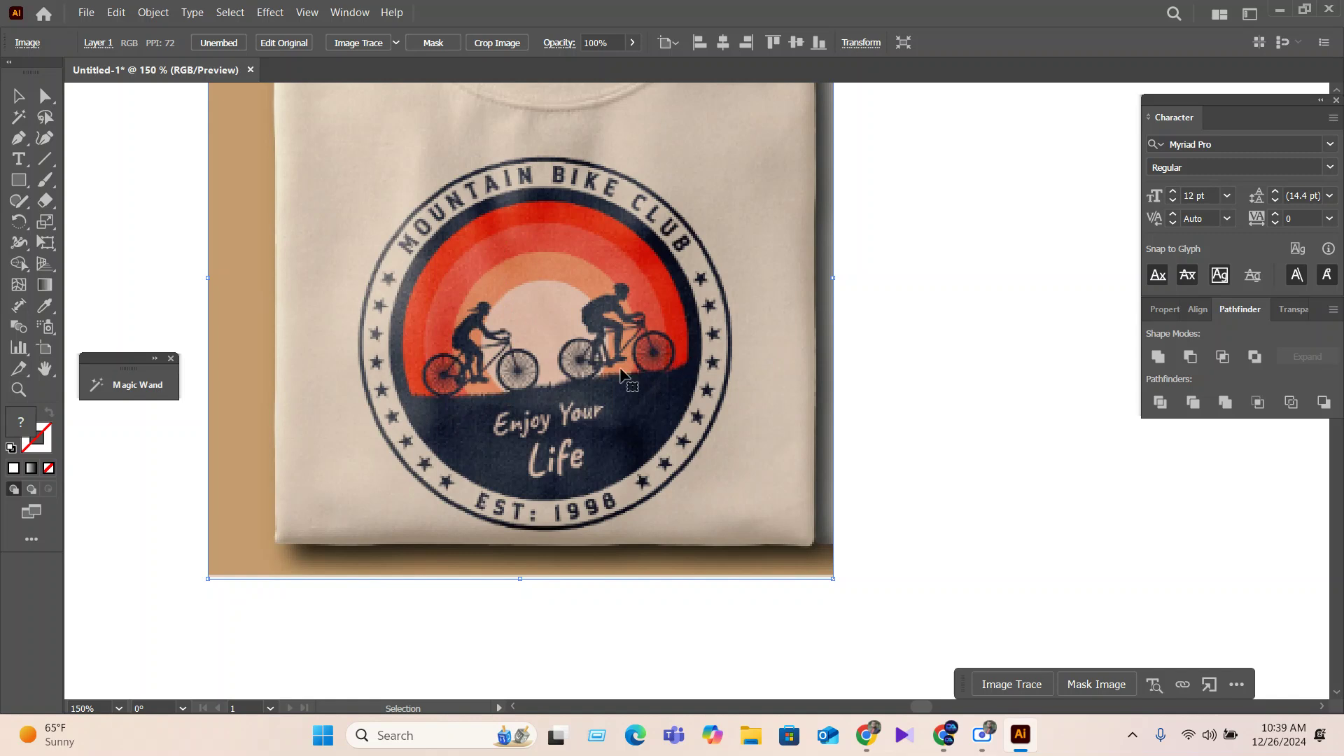
pyautogui.press('alt')
pyautogui.scroll(4, 514, 390)
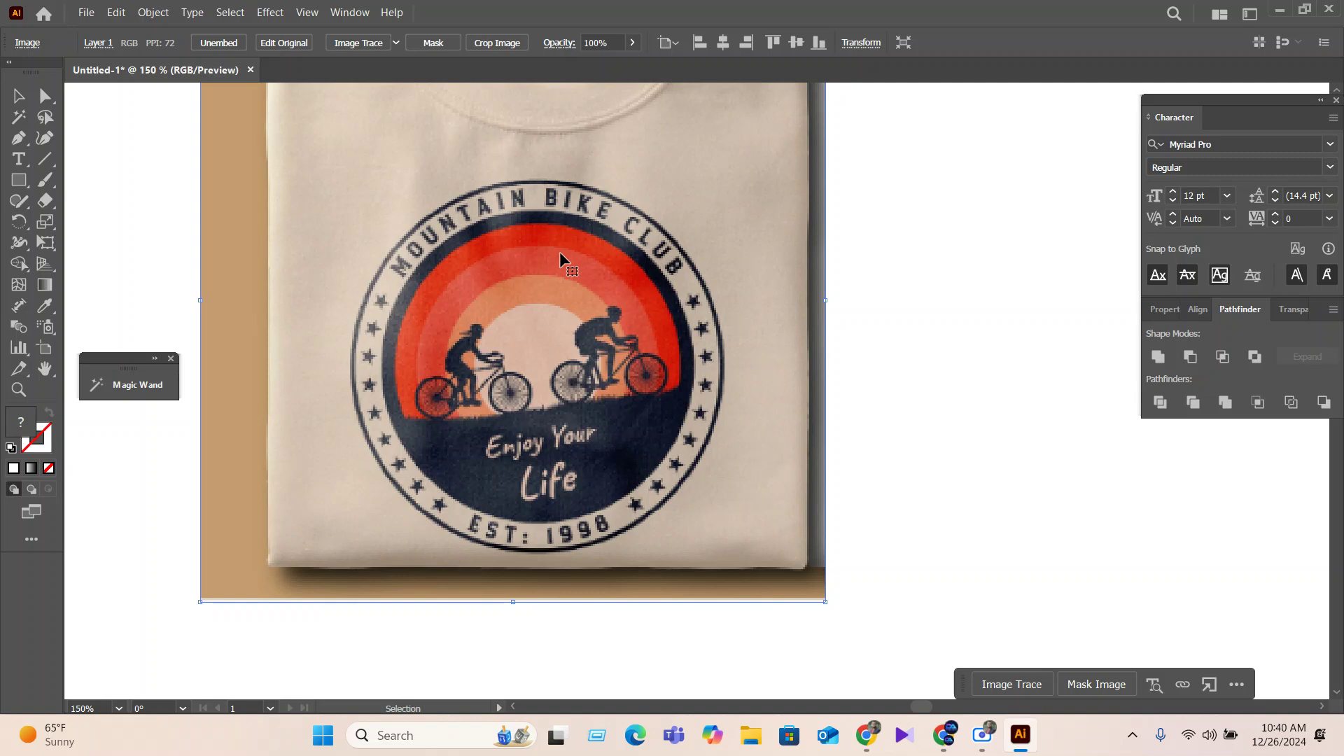
pyautogui.scroll(-3, 593, 465)
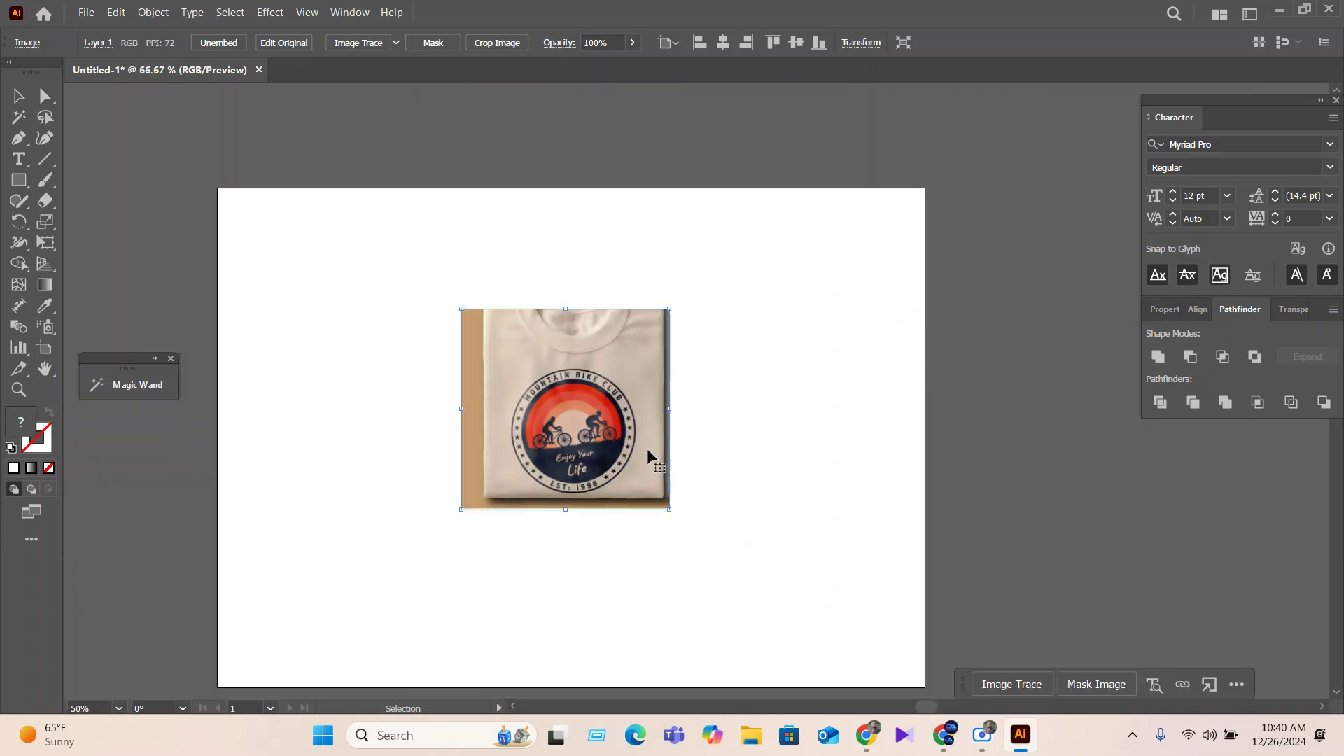
pyautogui.moveTo(647, 448); pyautogui.dragTo(462, 483)
pyautogui.scroll(3, 448, 482)
pyautogui.scroll(-1, 441, 481)
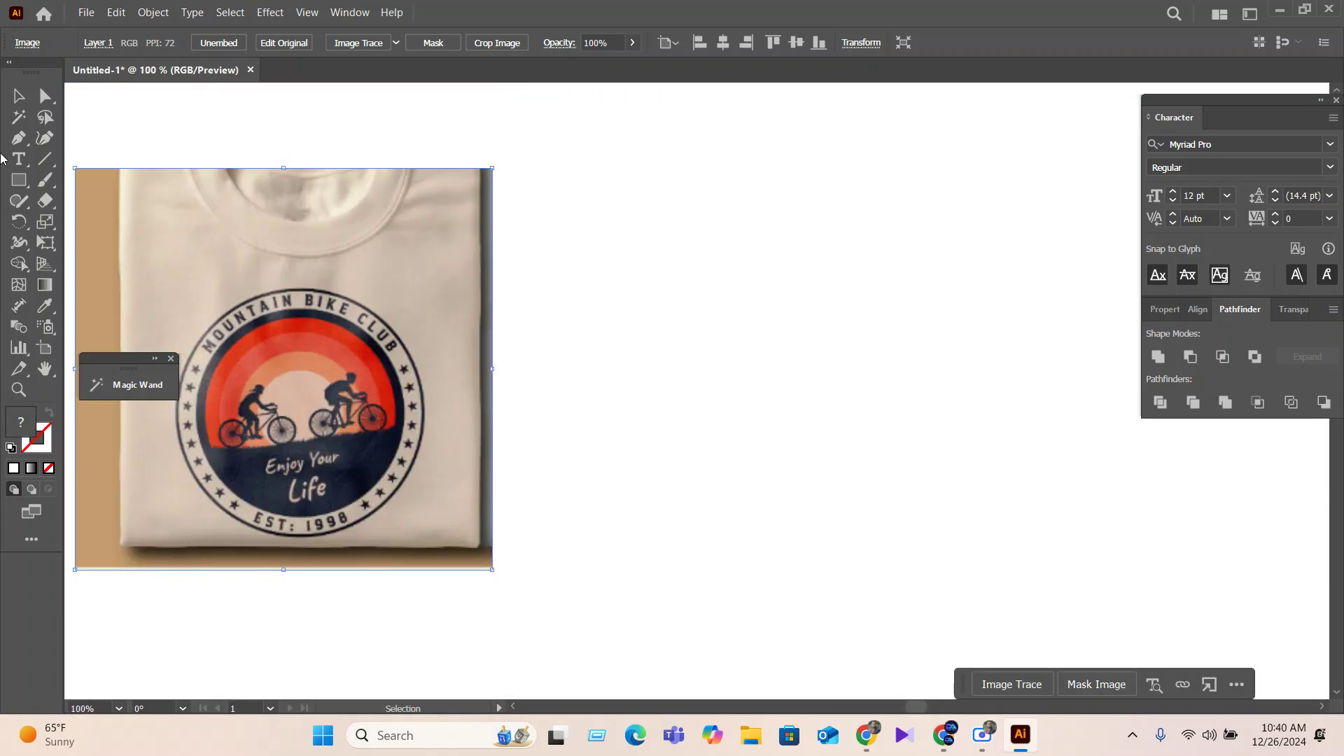
# Add the text line "mountain bike club enjoy your life est: 1998" beside the reference image.
pyautogui.moveTo(19, 180); pyautogui.dragTo(86, 224)
pyautogui.click(19, 159)
pyautogui.click(671, 389)
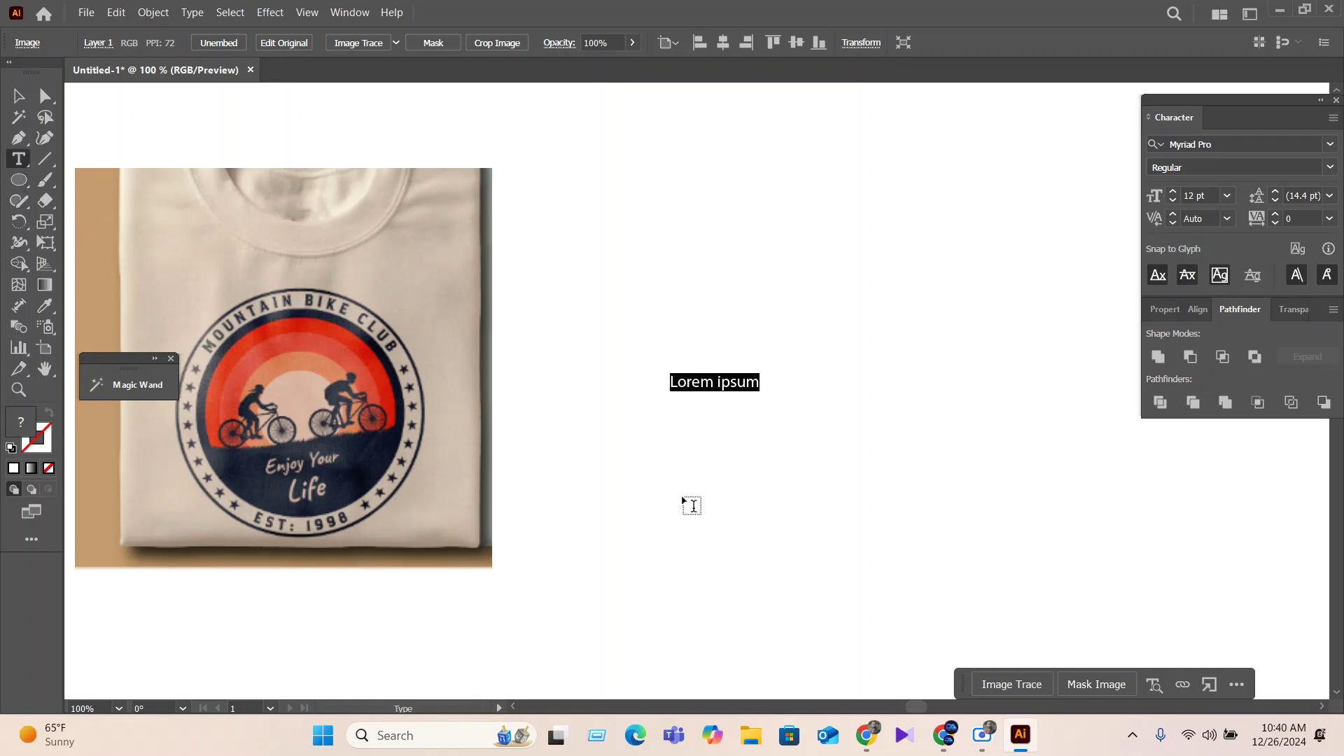
pyautogui.press('BackSpace')
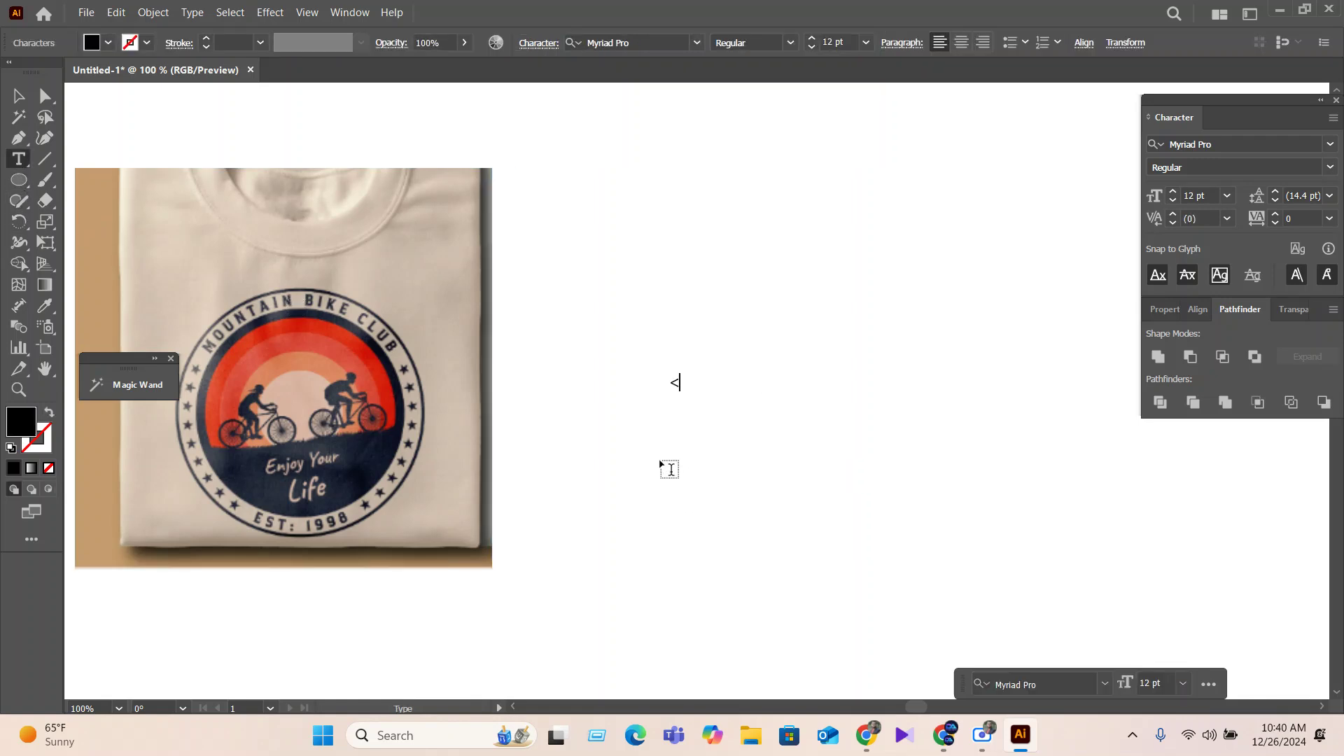
pyautogui.write('mountain bike clu')
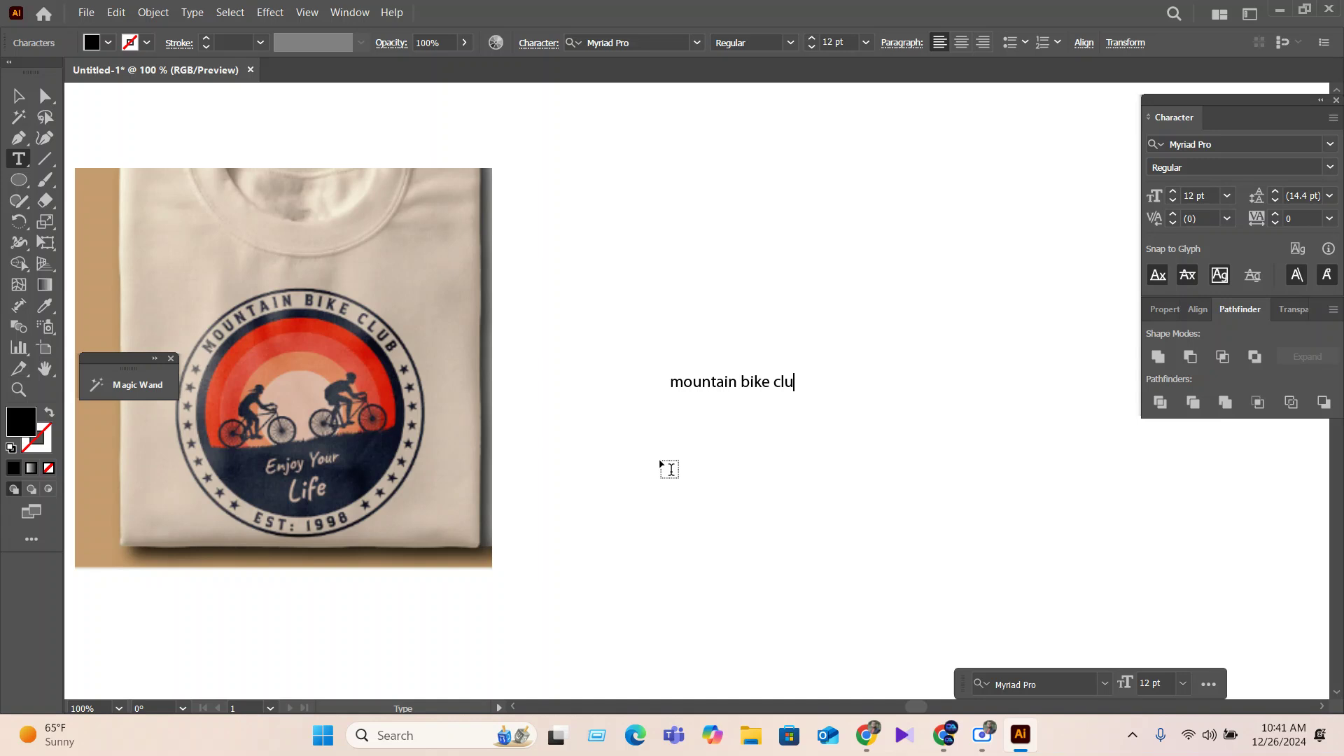
pyautogui.write('b')
pyautogui.write('enjoy your life ')
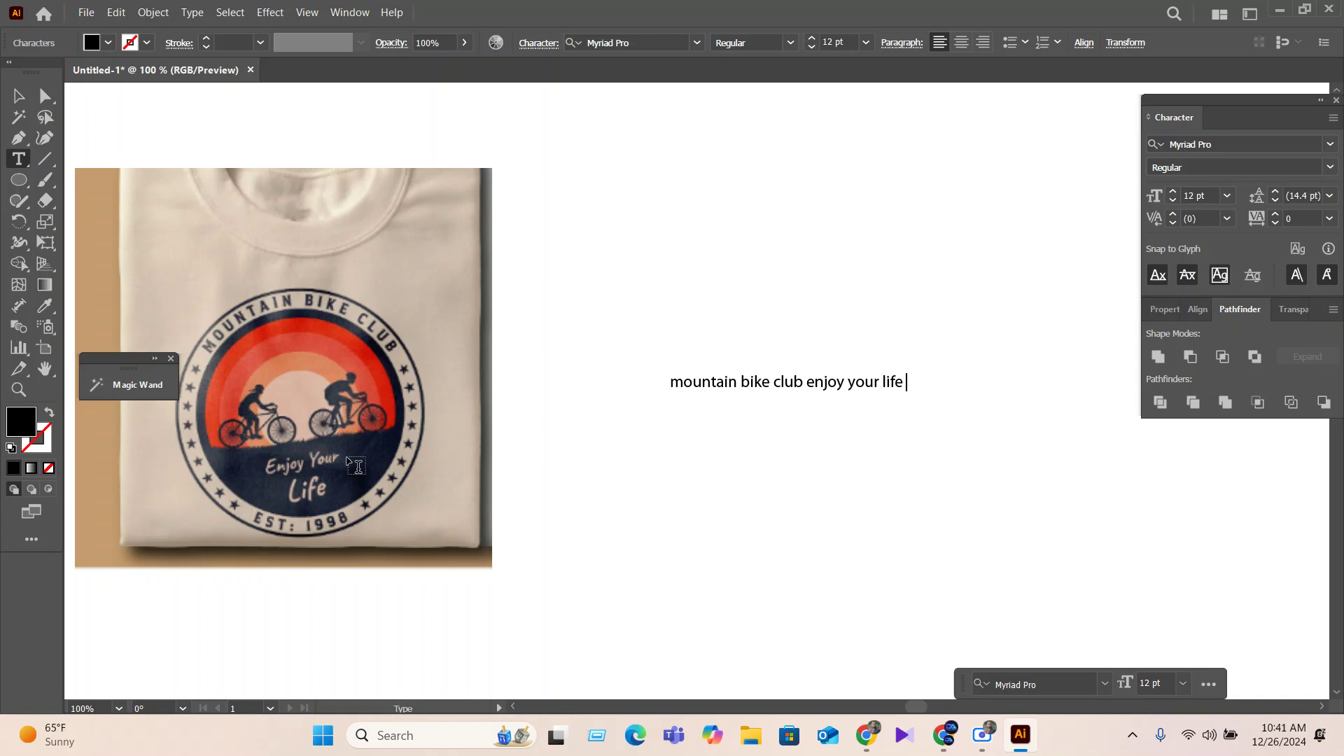
pyautogui.write('est: 1998')
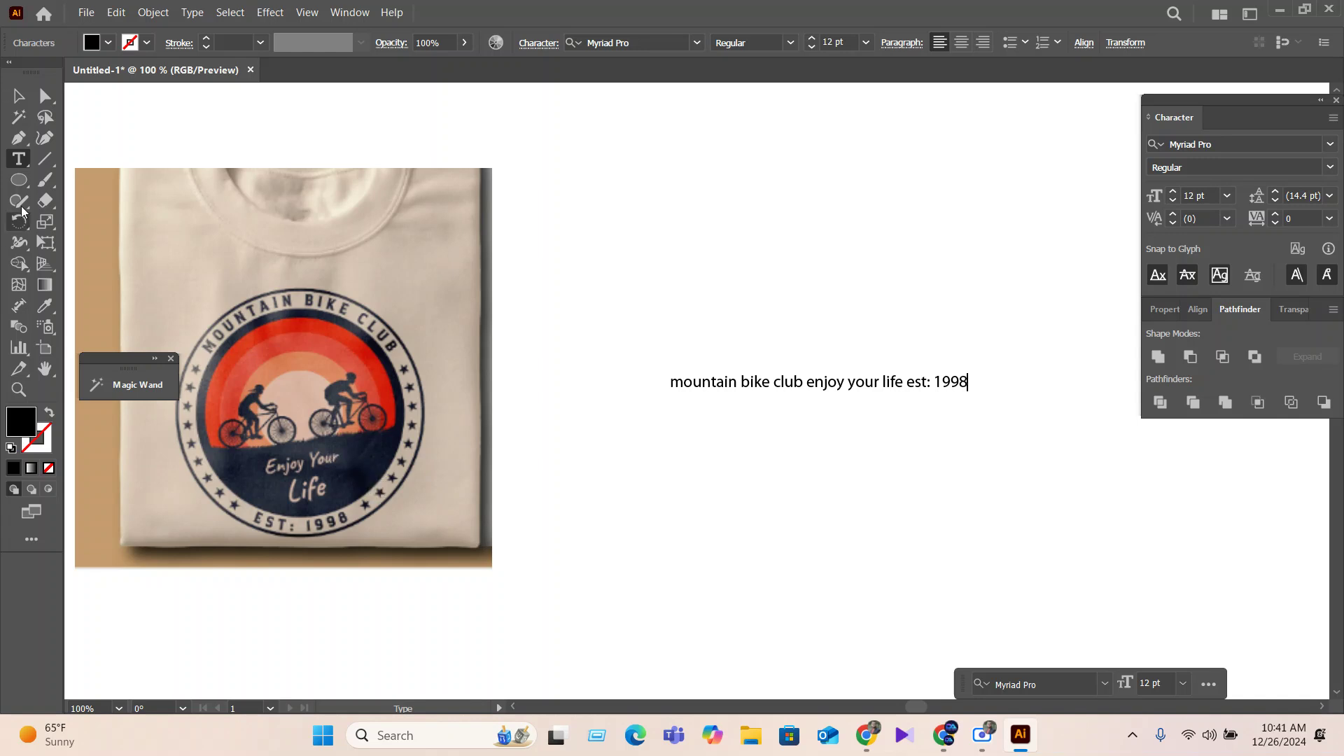
# Enlarge the text line to about 33.5 pt and place it just above the artboard.
pyautogui.click(18, 95)
pyautogui.scroll(-2, 830, 472)
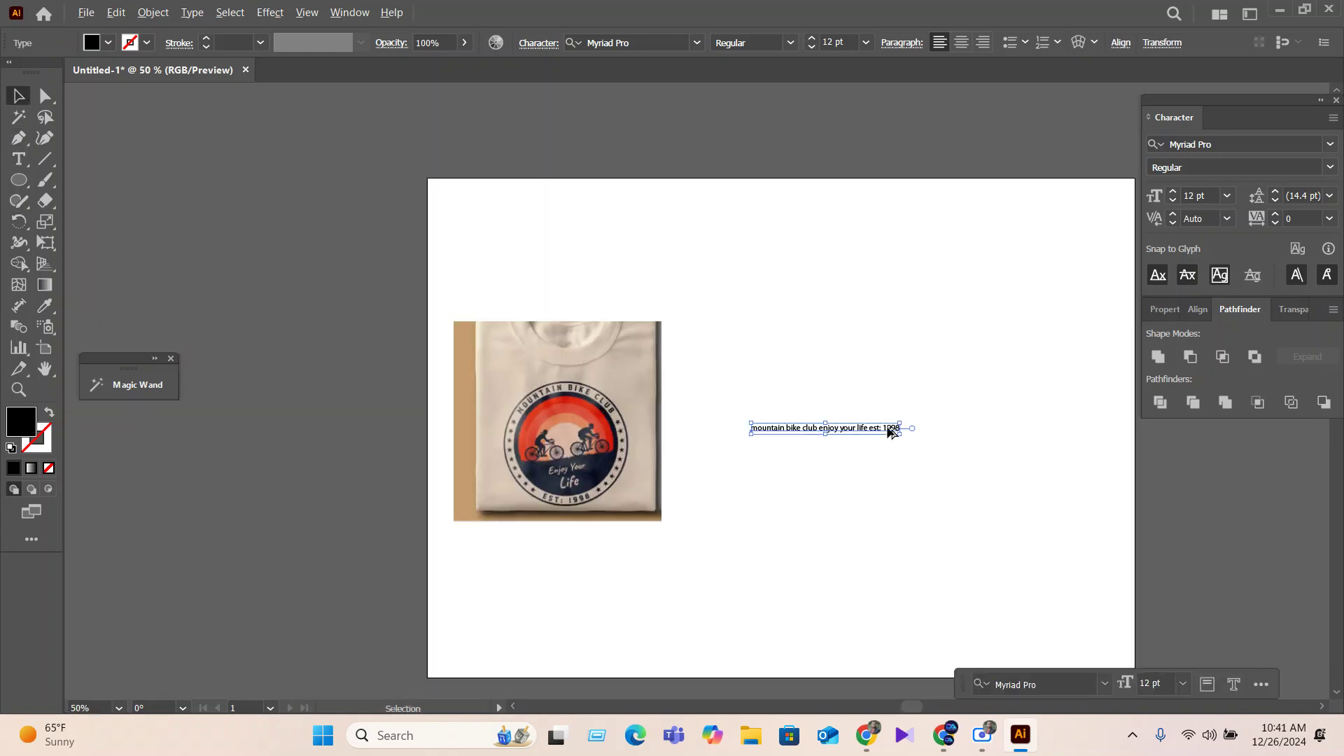
pyautogui.moveTo(892, 432); pyautogui.dragTo(900, 154)
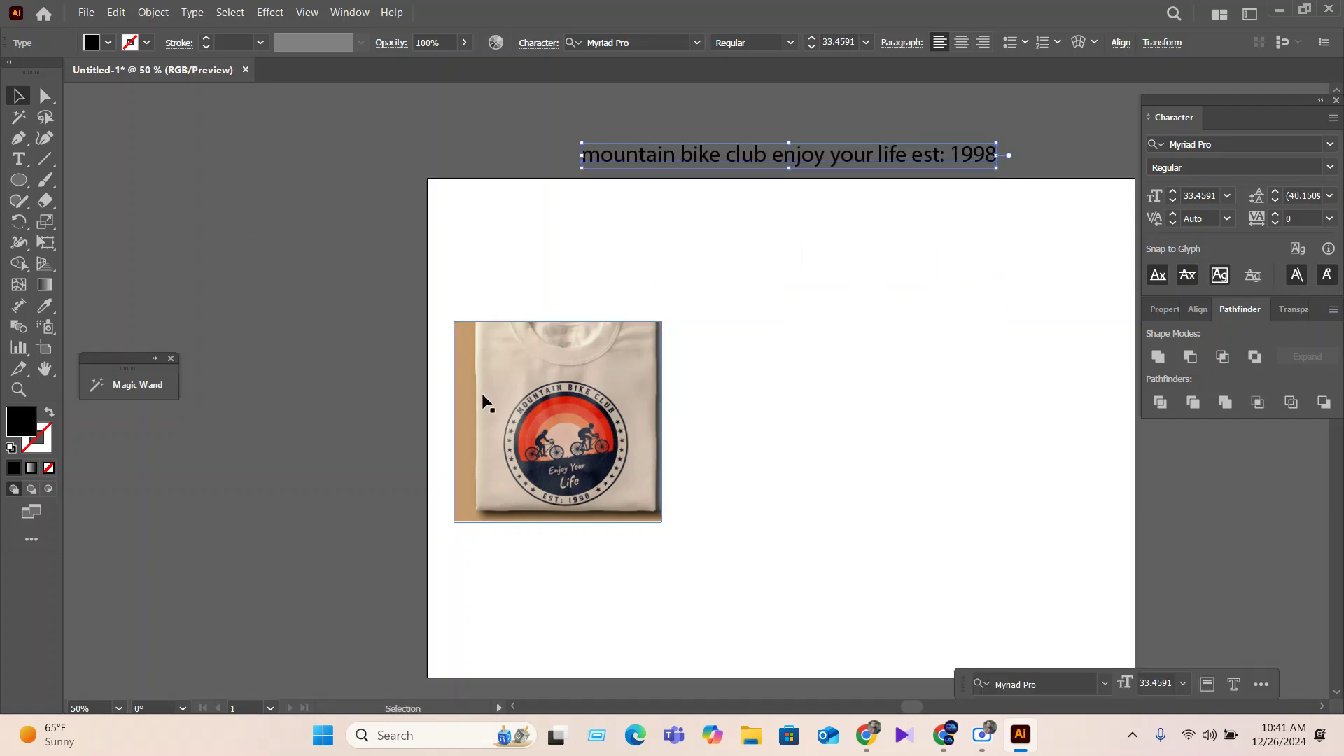
# Move the t-shirt reference image to the artboard's right edge, leaving the middle of the artboard free.
pyautogui.moveTo(482, 397)
pyautogui.mouseDown()
pyautogui.moveTo(648, 440)
pyautogui.moveTo(422, 427)
pyautogui.moveTo(556, 428)
pyautogui.moveTo(470, 429)
pyautogui.mouseUp()
pyautogui.hotkey('ctrl', '=')
pyautogui.hotkey('ctrl', '=')
pyautogui.hotkey('ctrl', '=')
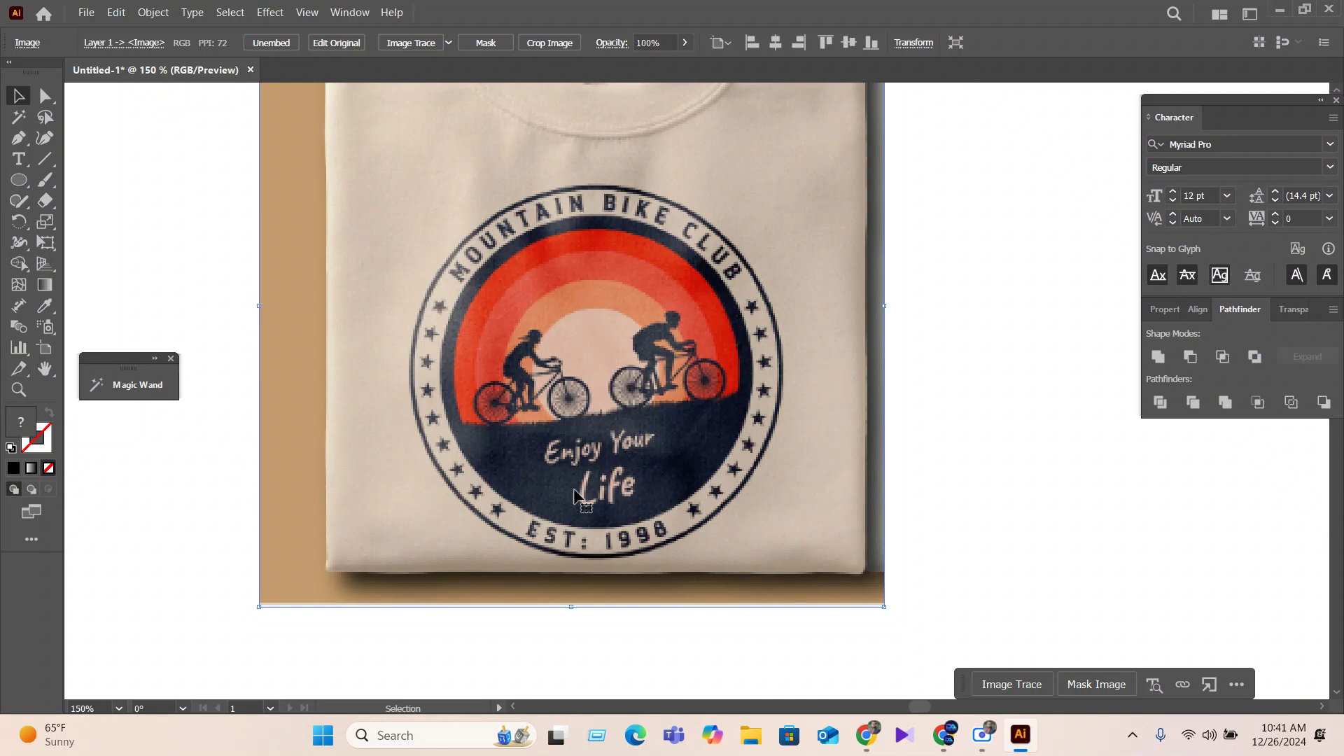
pyautogui.scroll(-2, 593, 493)
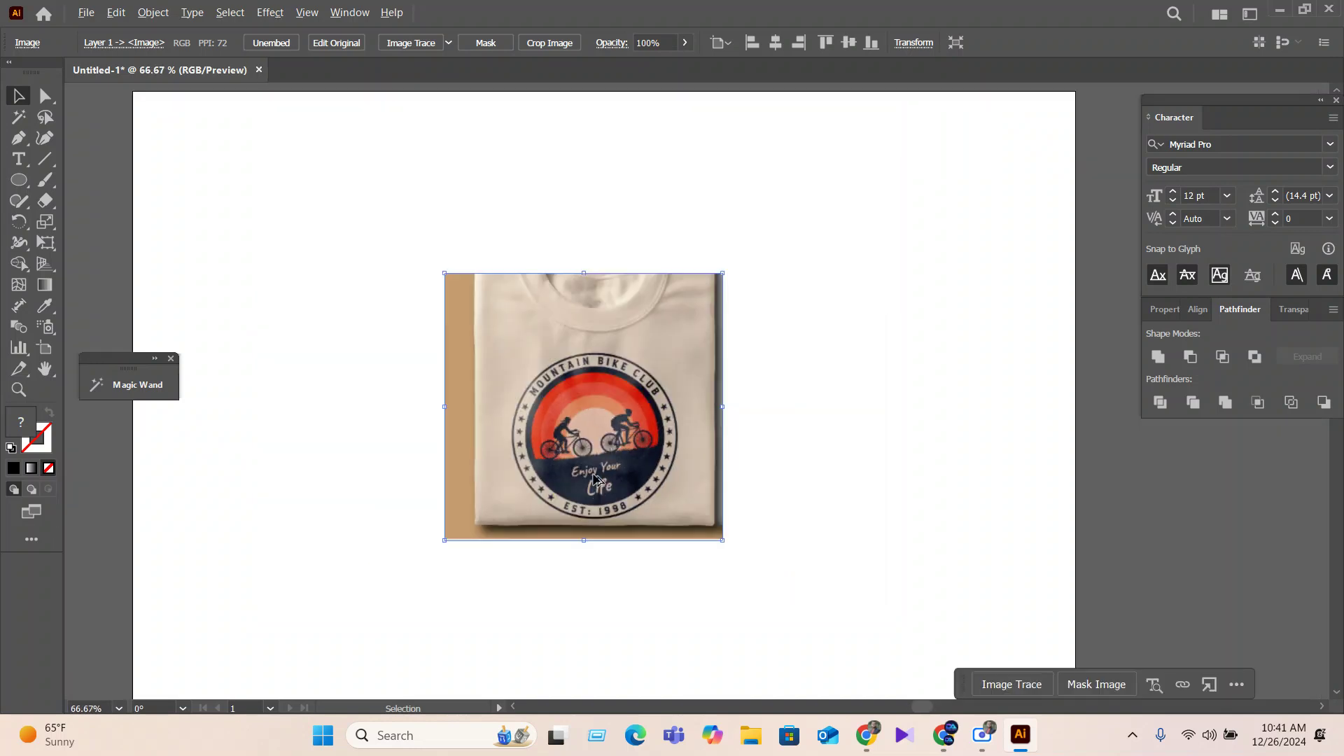
pyautogui.moveTo(593, 493); pyautogui.dragTo(1064, 490)
pyautogui.scroll(1, 910, 479)
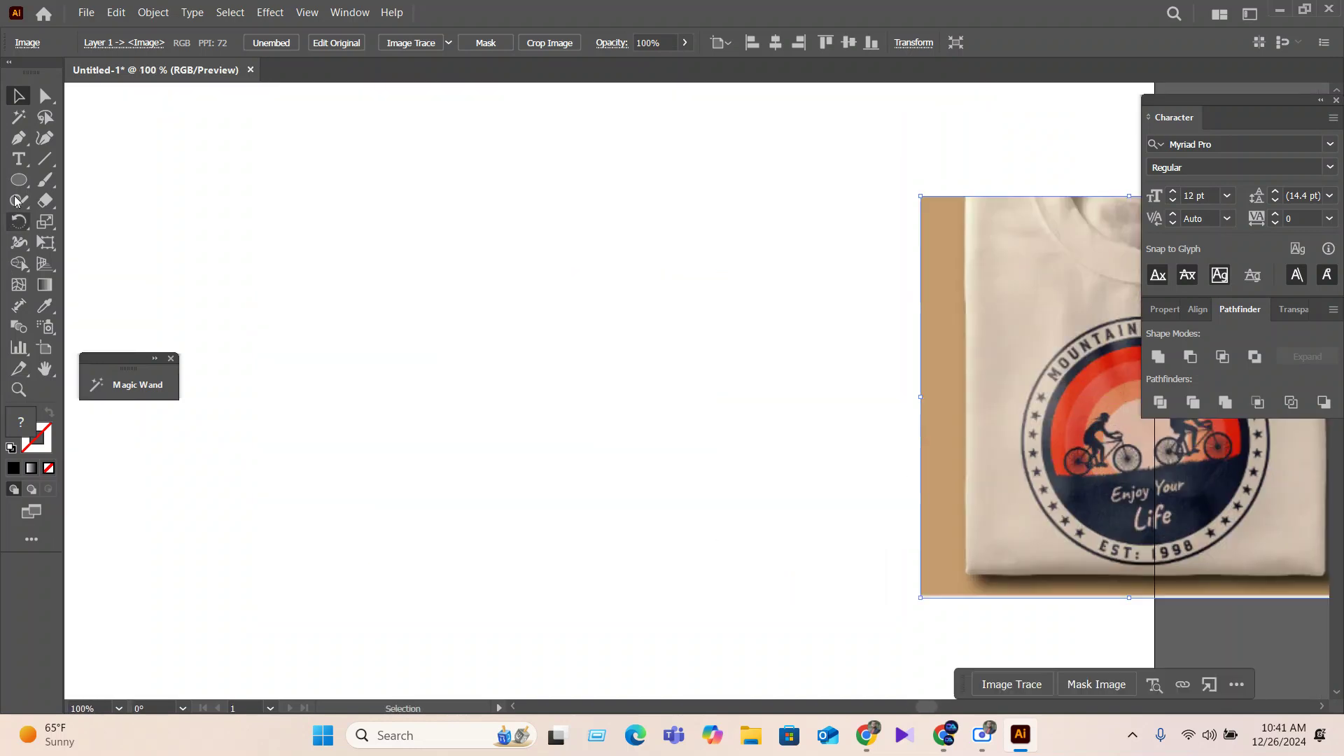
# Draw a small circle on the empty artboard and fill it with the pale sun color sampled from the reference image.
pyautogui.moveTo(19, 180); pyautogui.dragTo(86, 222)
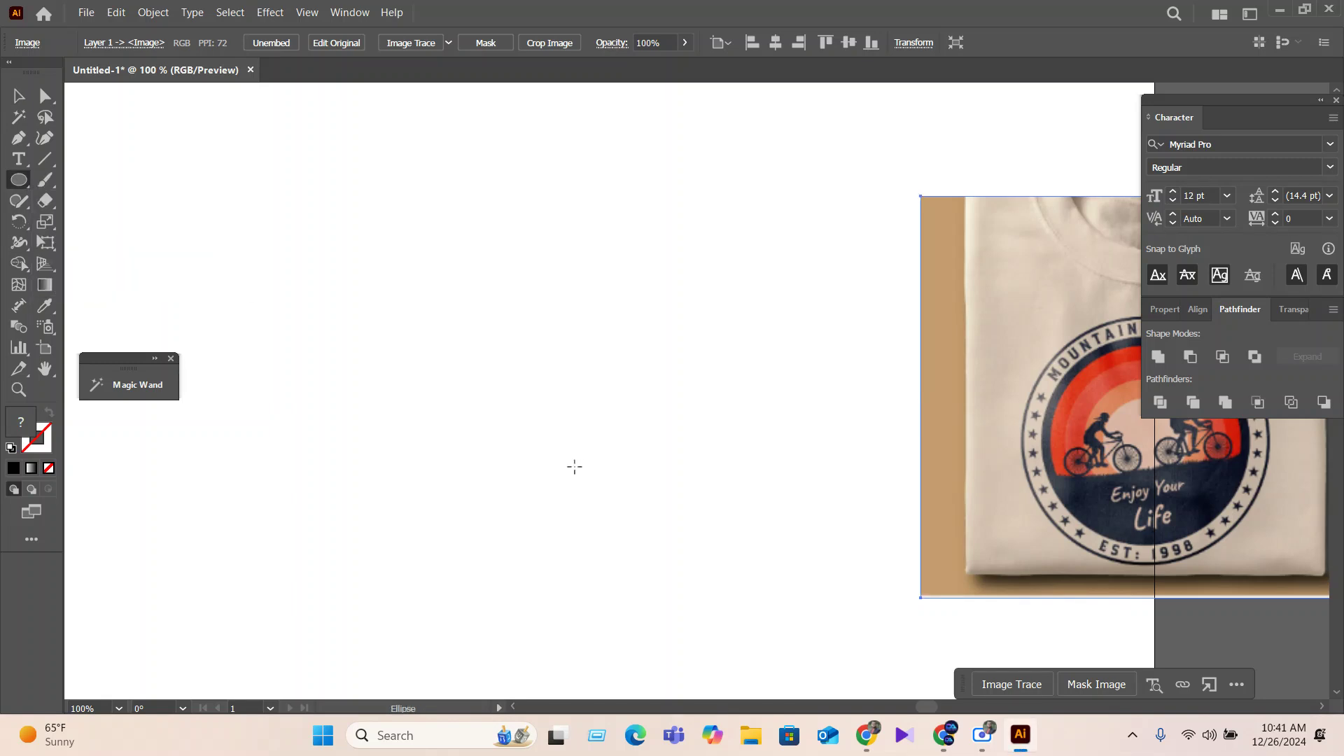
pyautogui.moveTo(498, 327); pyautogui.dragTo(423, 371)
pyautogui.press('space')
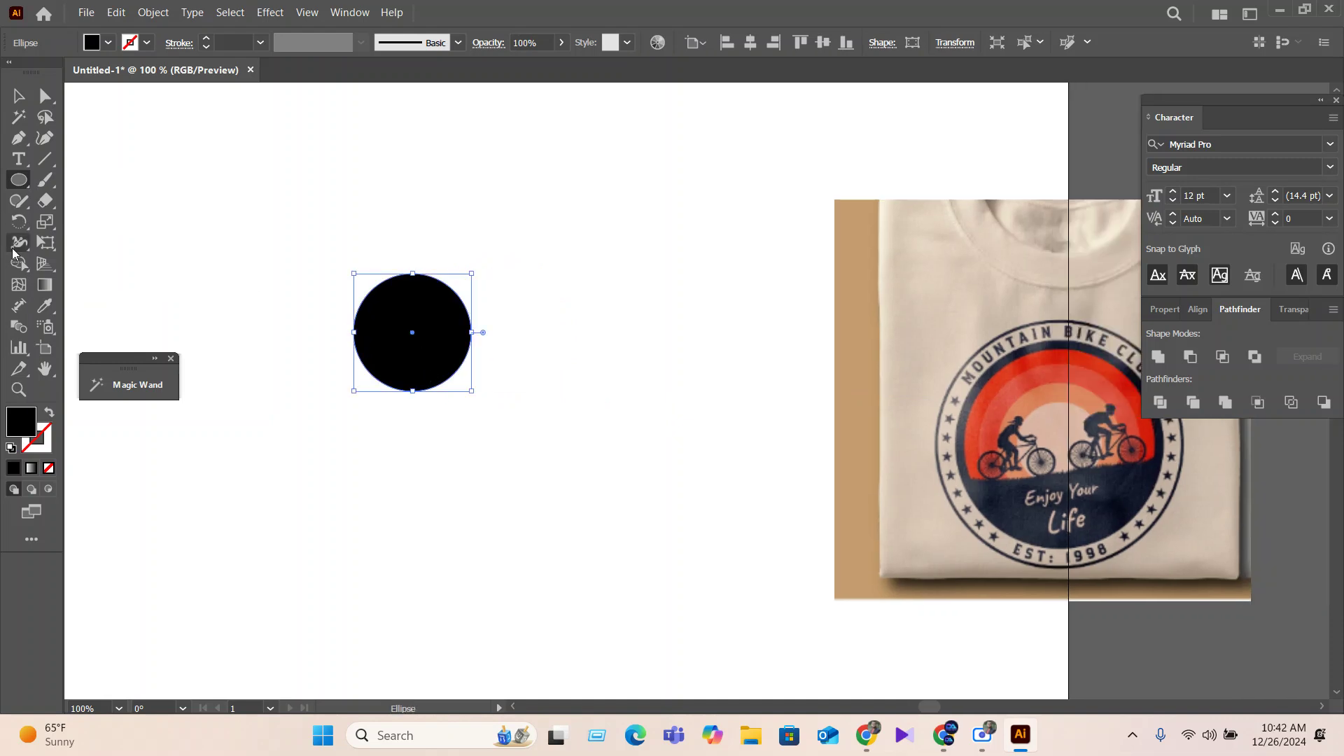
pyautogui.click(44, 306)
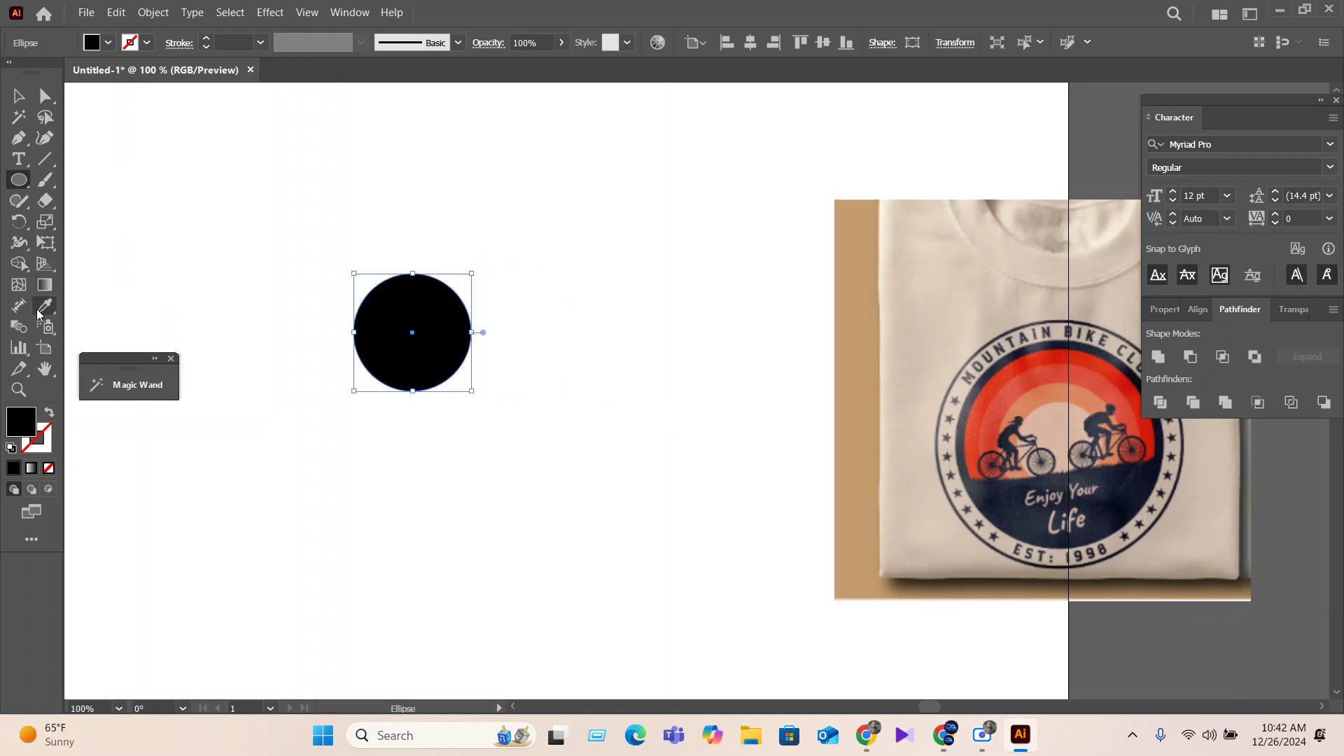
pyautogui.click(1053, 422)
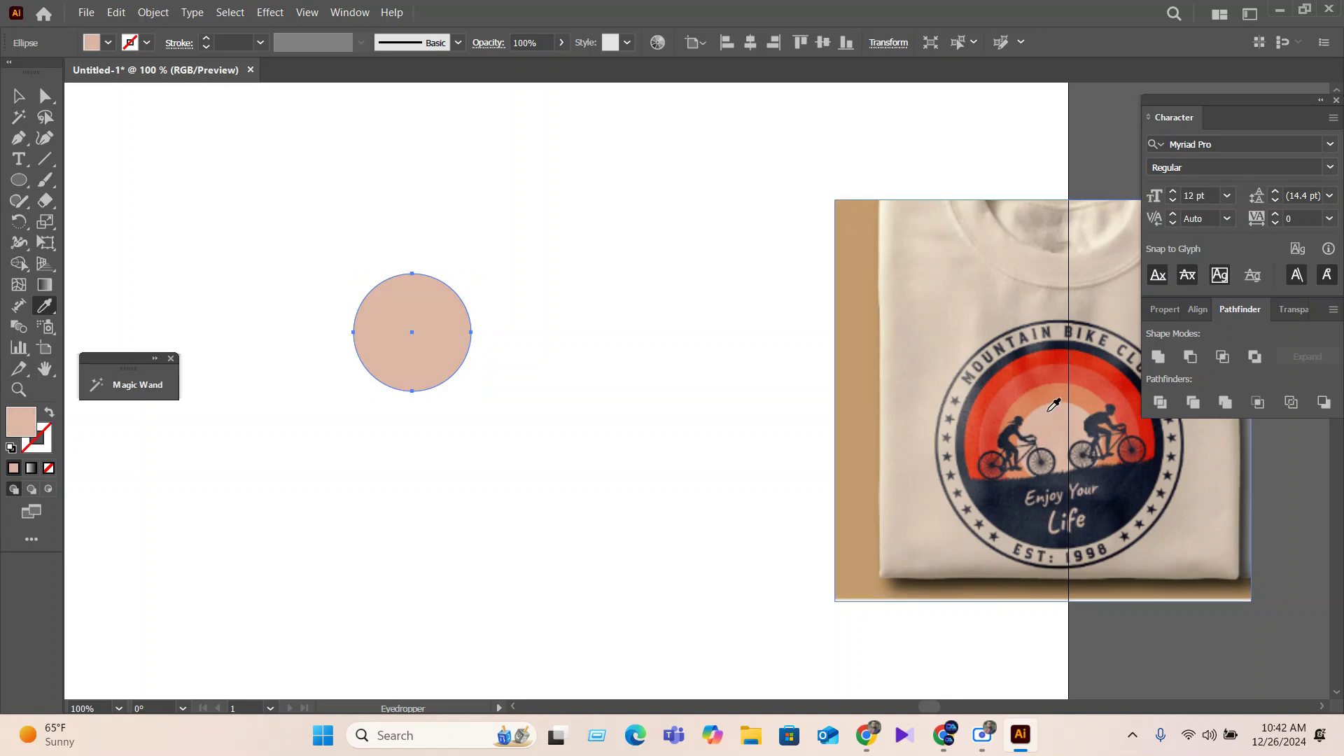
# Lighten the circle's fill to color E5C8BD and deselect the circle.
pyautogui.scroll(5, 1049, 414)
pyautogui.scroll(2, 1046, 427)
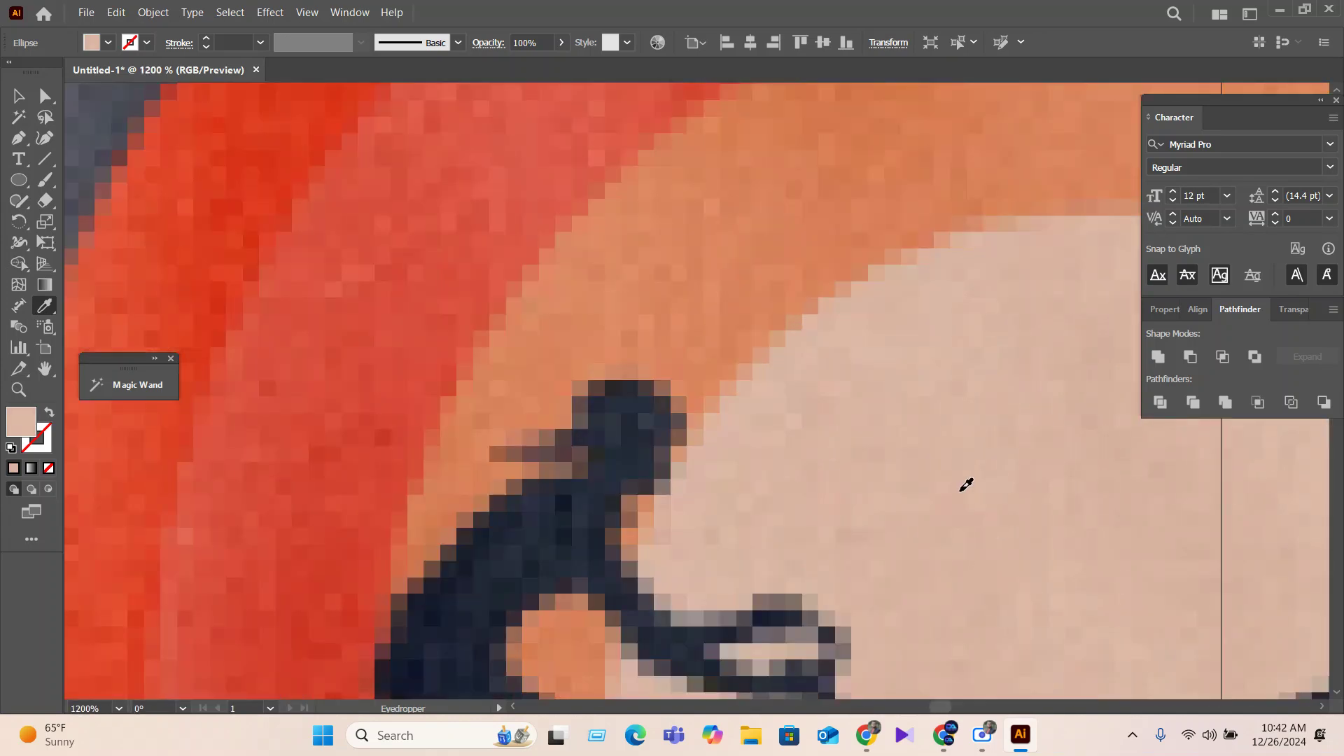
pyautogui.scroll(-10, 951, 483)
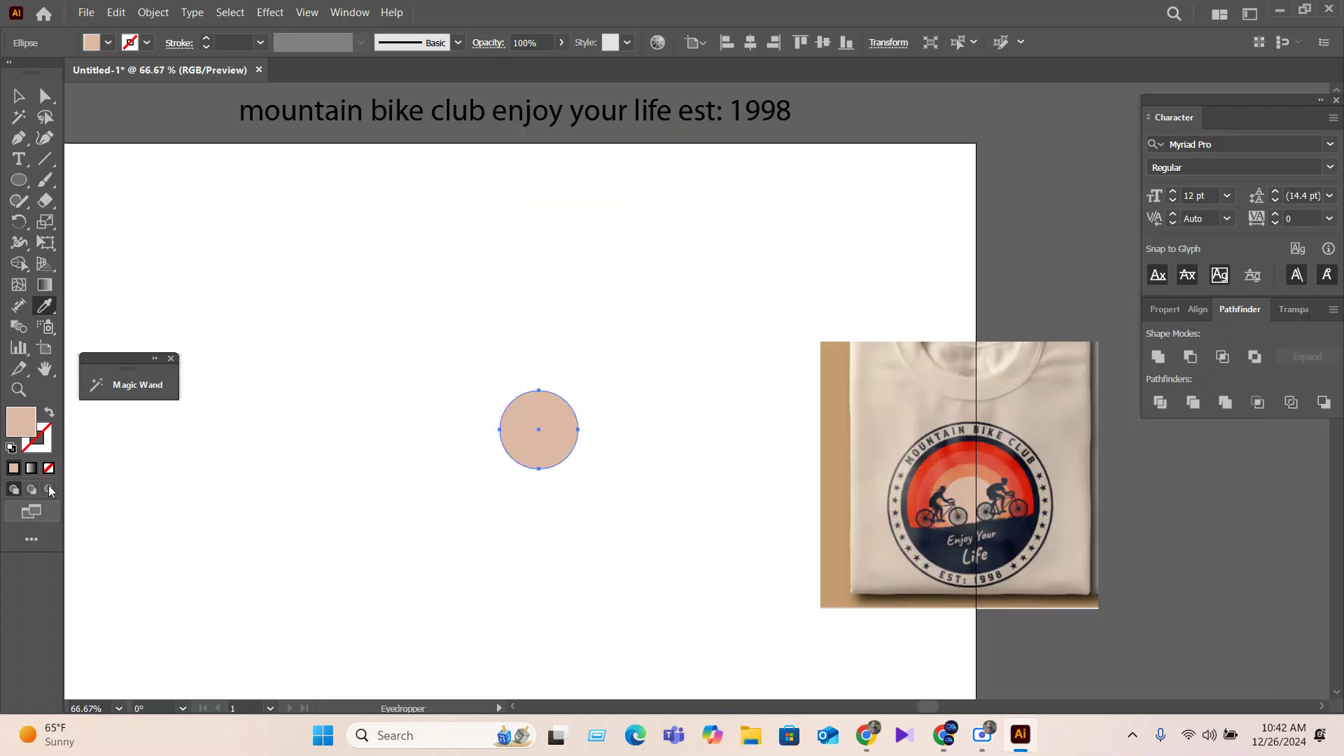
pyautogui.doubleClick(23, 420)
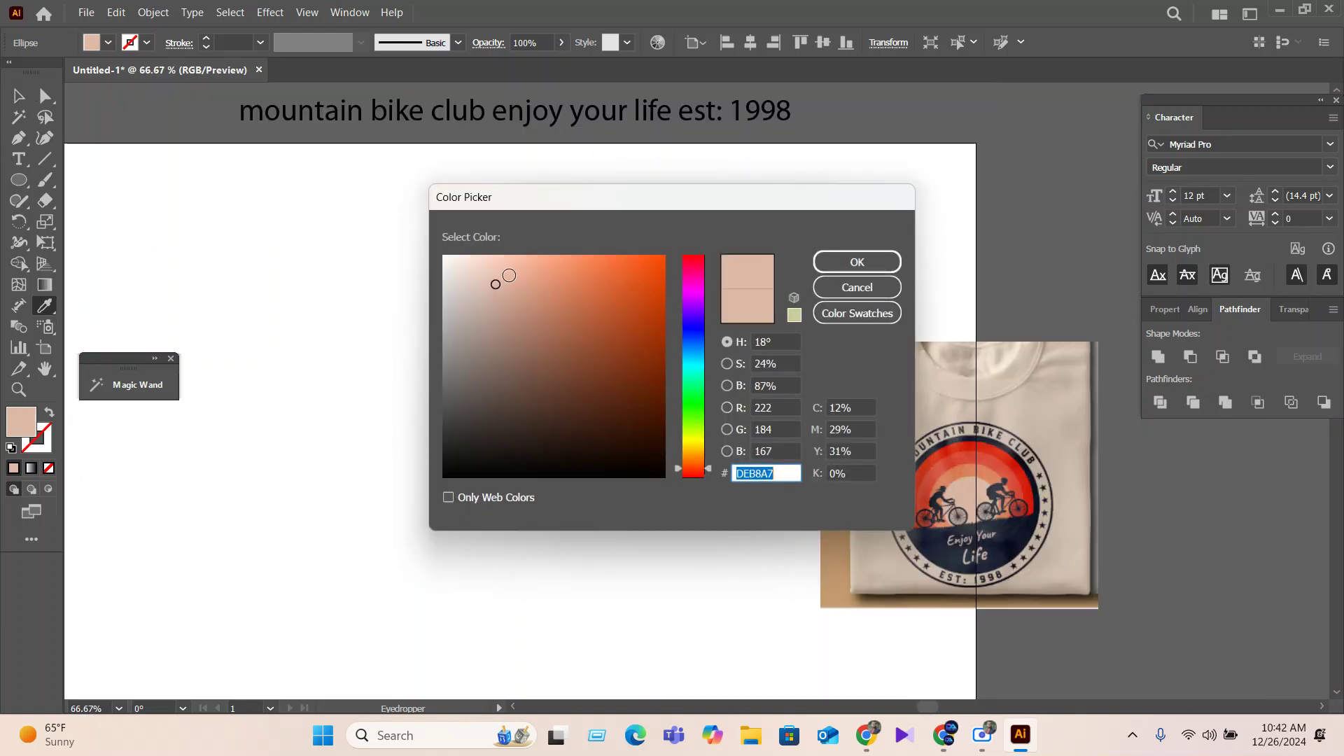
pyautogui.click(489, 280)
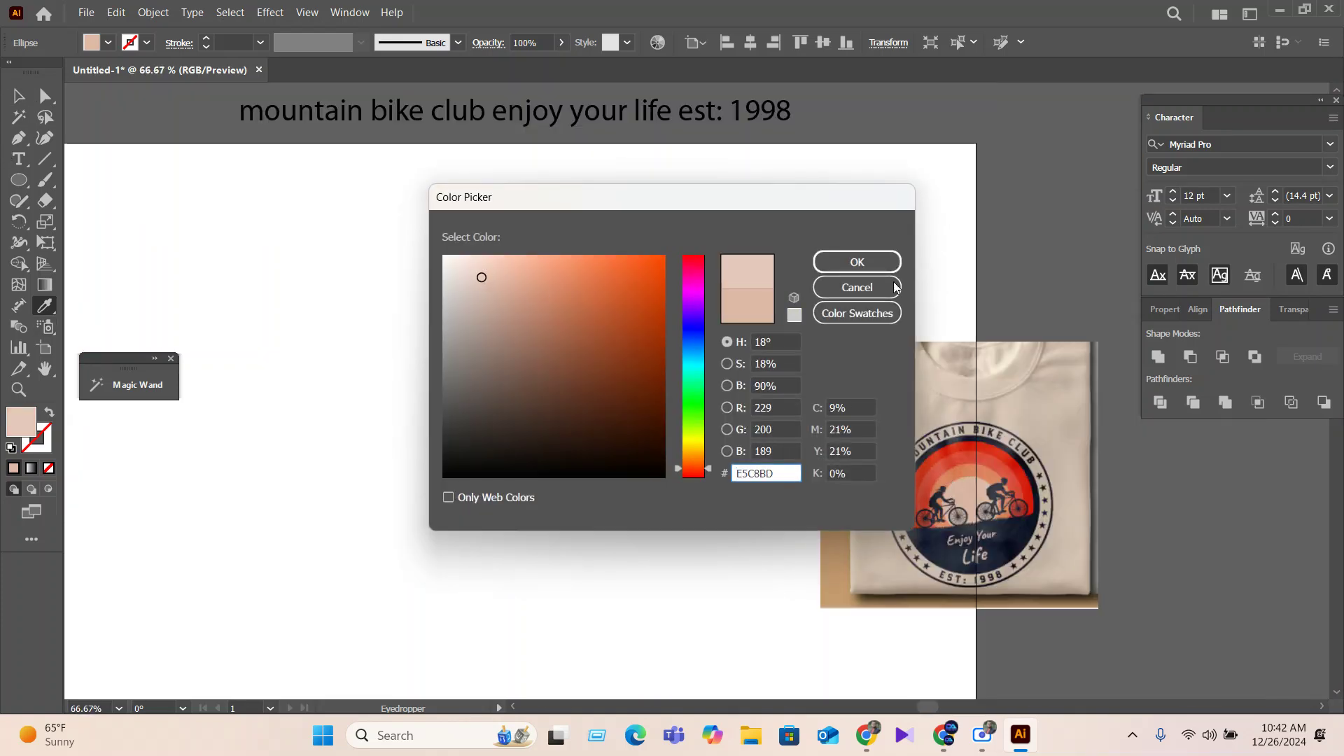
pyautogui.click(840, 268)
pyautogui.click(19, 96)
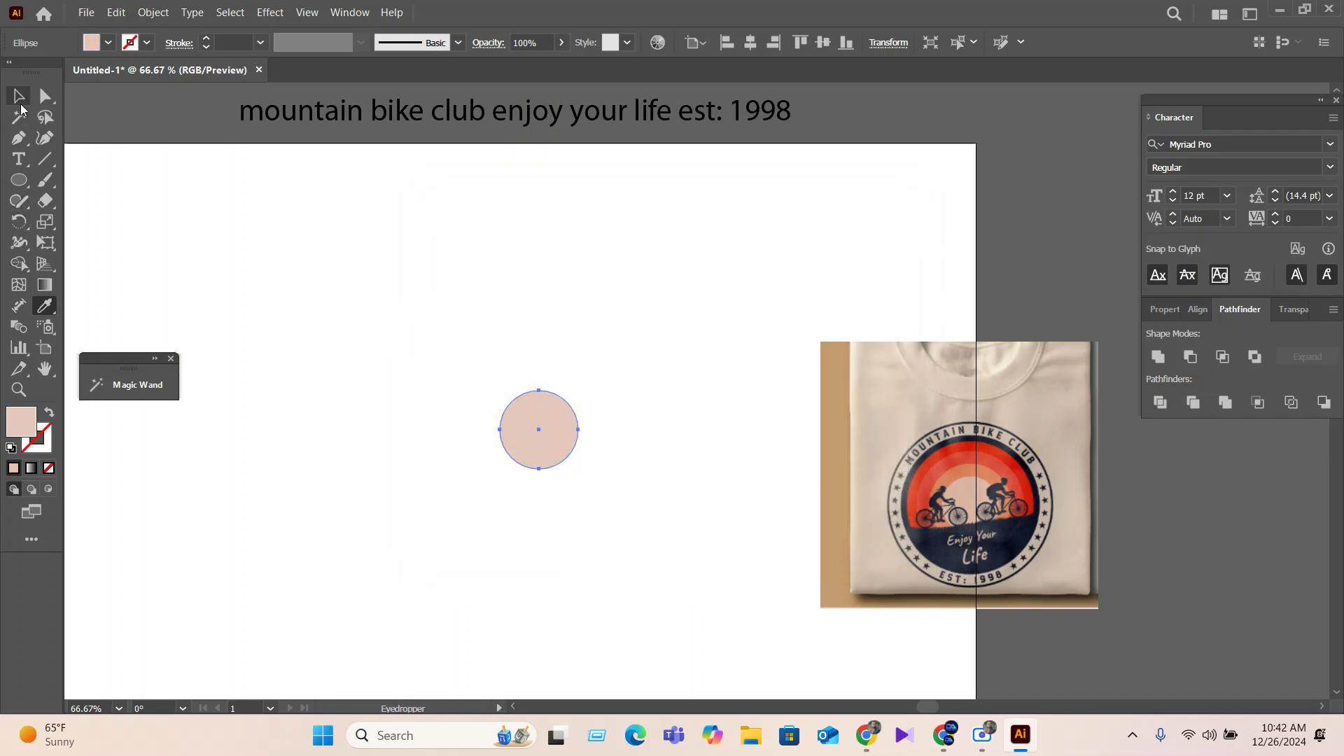
pyautogui.click(327, 405)
# Place a copy of the pale circle directly behind it and enlarge the copy from its center for the first ring.
pyautogui.scroll(-3, 505, 520)
pyautogui.scroll(3, 540, 555)
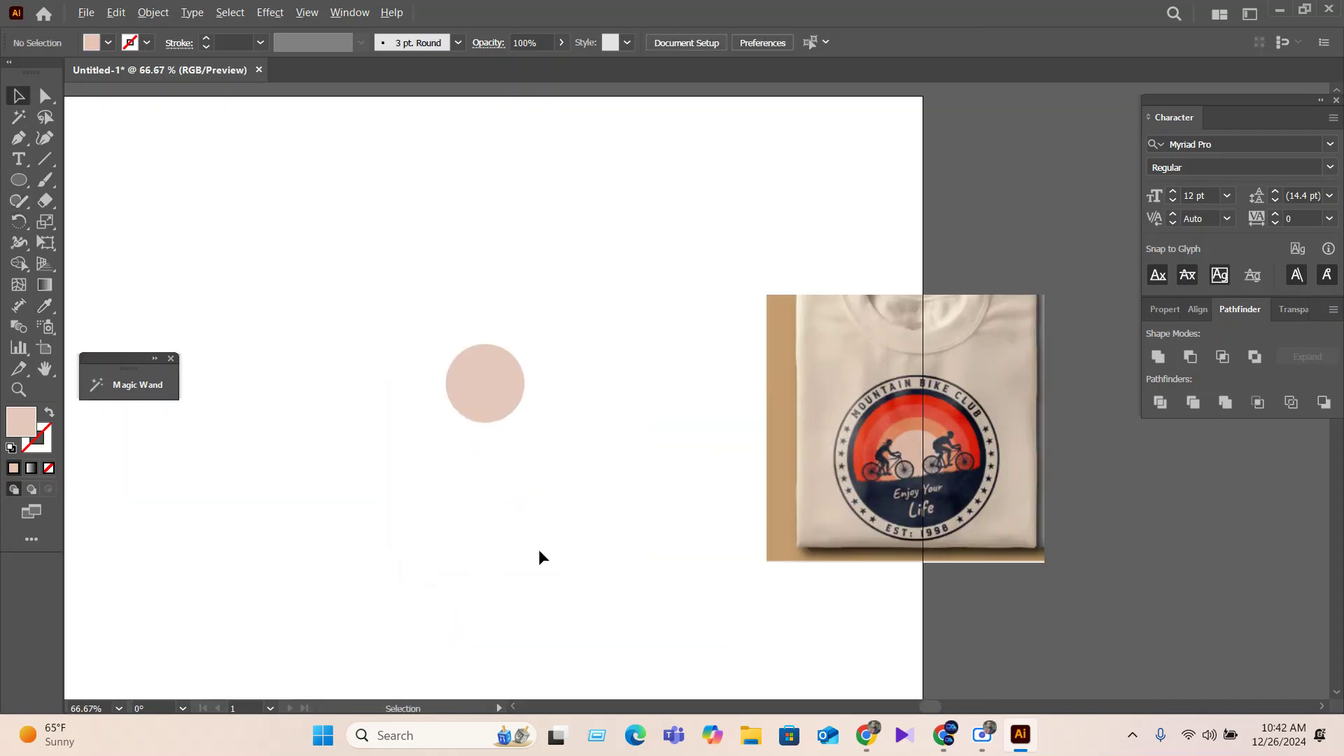
pyautogui.scroll(3, 911, 458)
pyautogui.scroll(1, 919, 338)
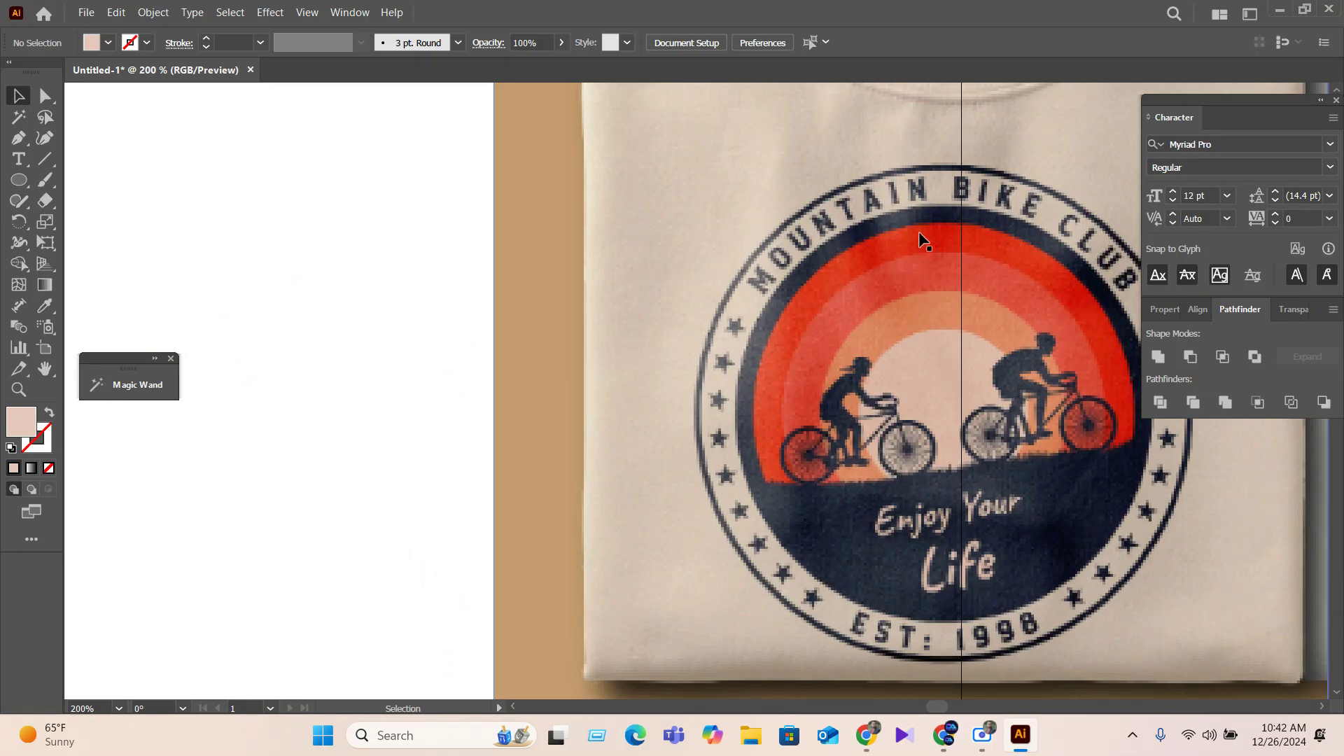
pyautogui.scroll(-2, 976, 416)
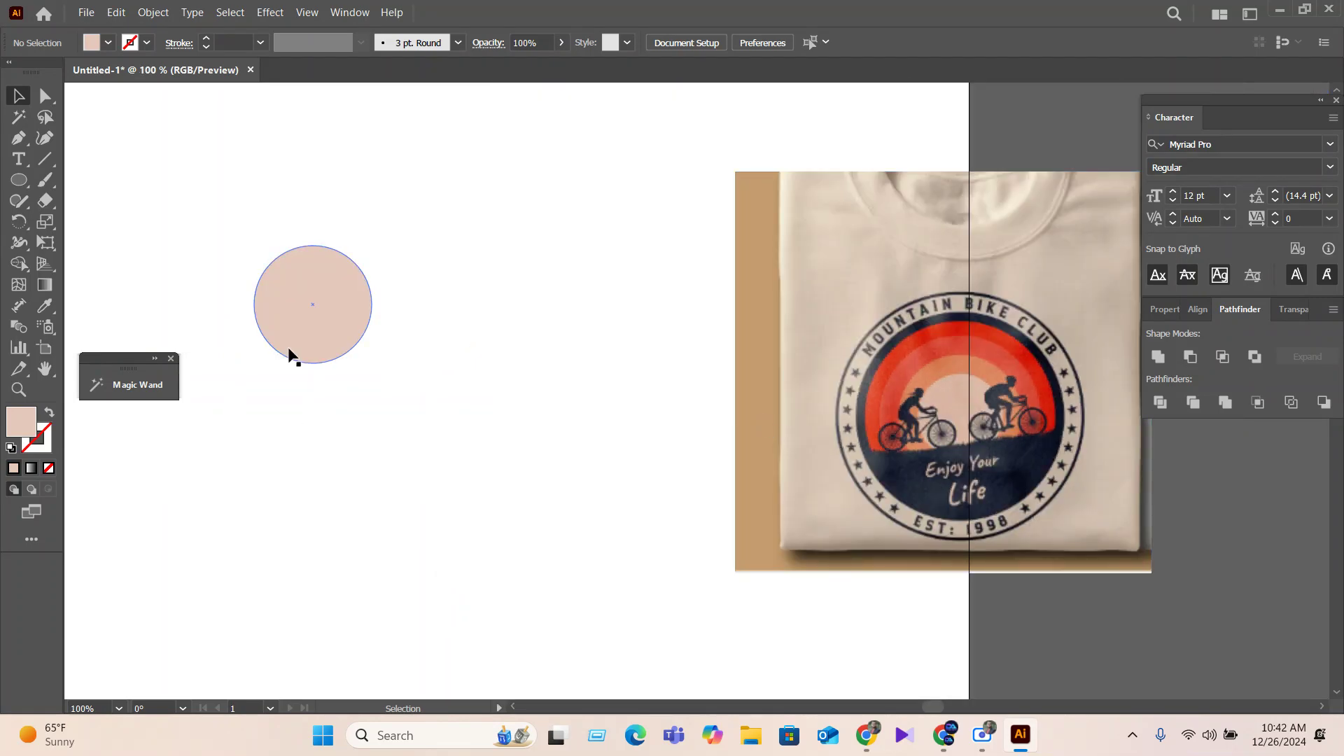
pyautogui.click(299, 350)
pyautogui.moveTo(299, 349); pyautogui.dragTo(347, 366)
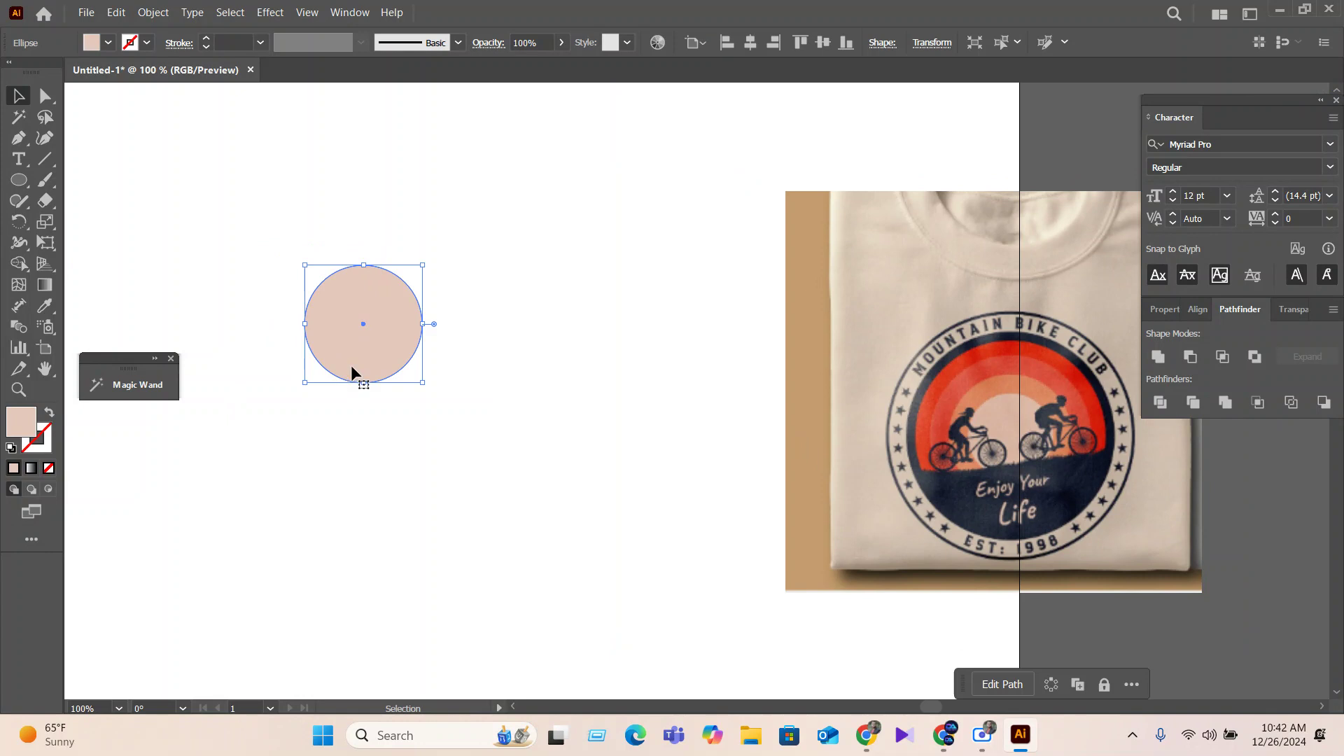
pyautogui.press('a')
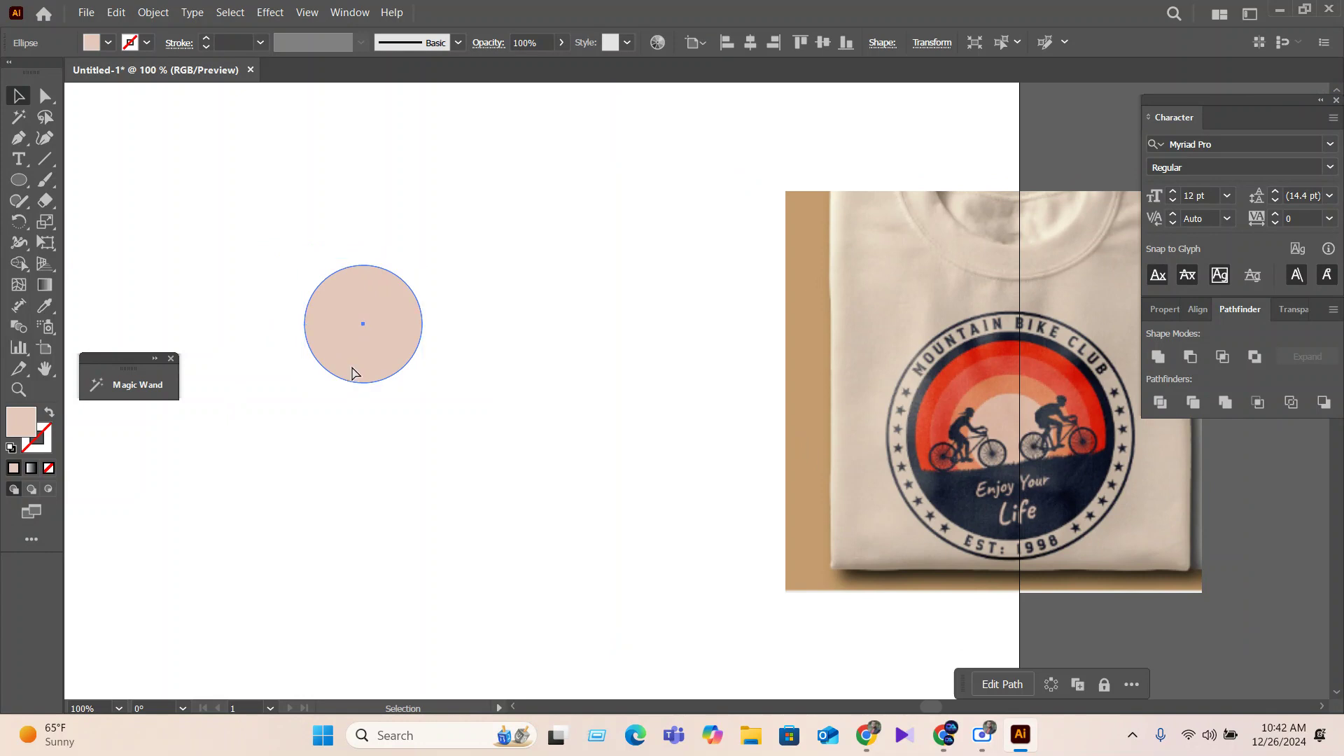
pyautogui.press('v')
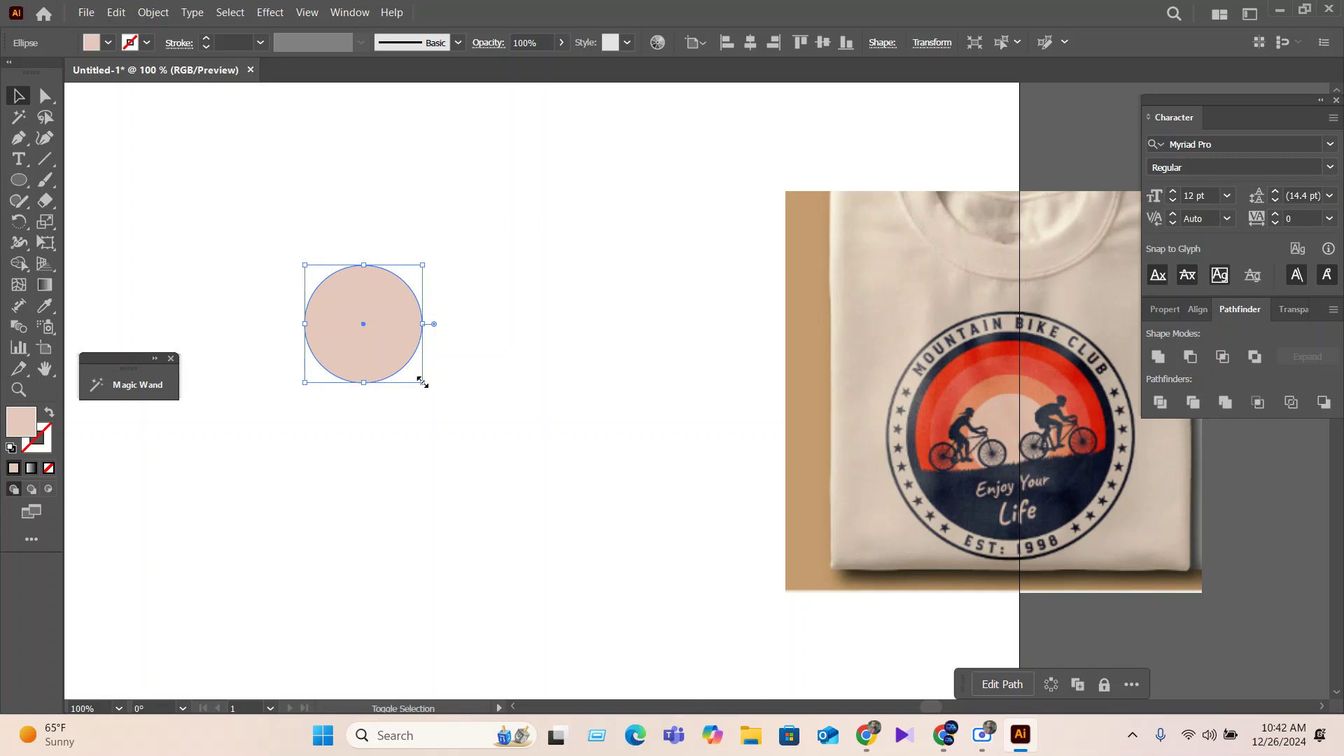
pyautogui.moveTo(422, 382); pyautogui.dragTo(457, 408)
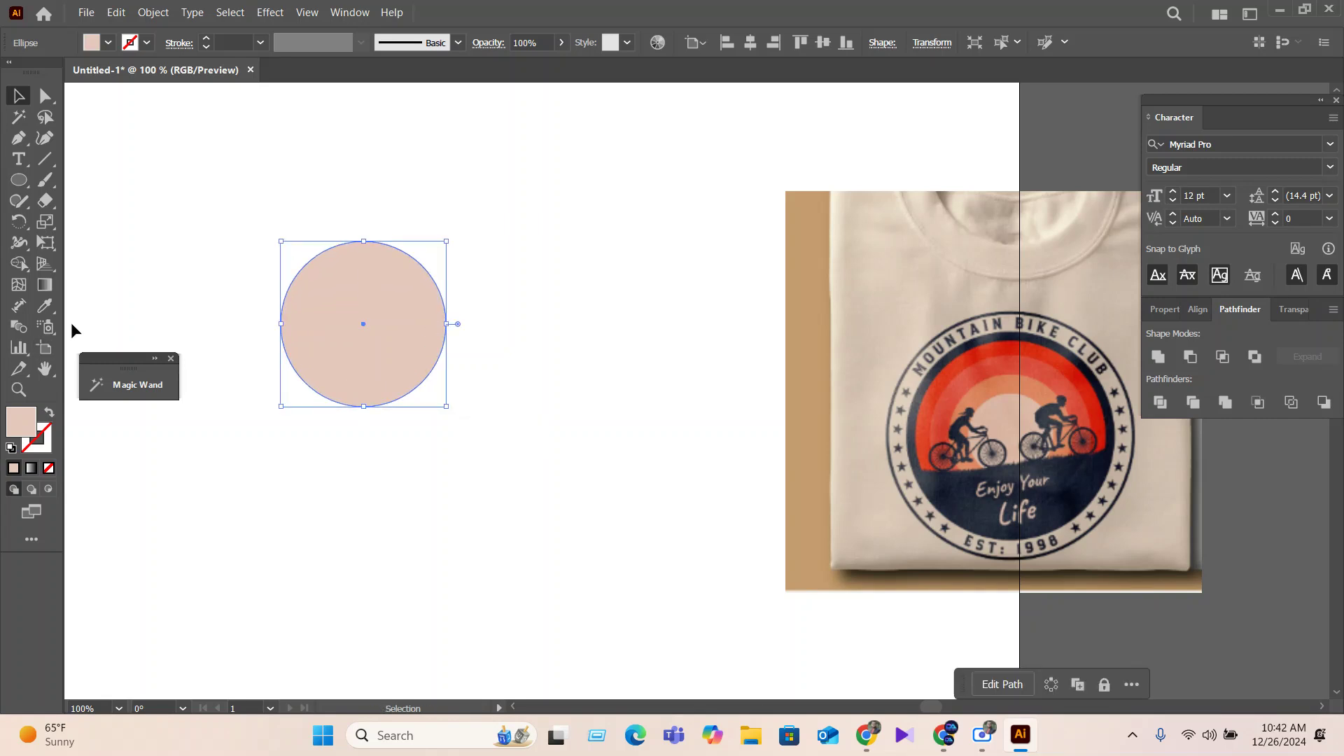
# Fill the enlarged circle with the orange sampled from the reference's inner band and shrink it slightly to narrow the ring.
pyautogui.click(44, 306)
pyautogui.click(994, 382)
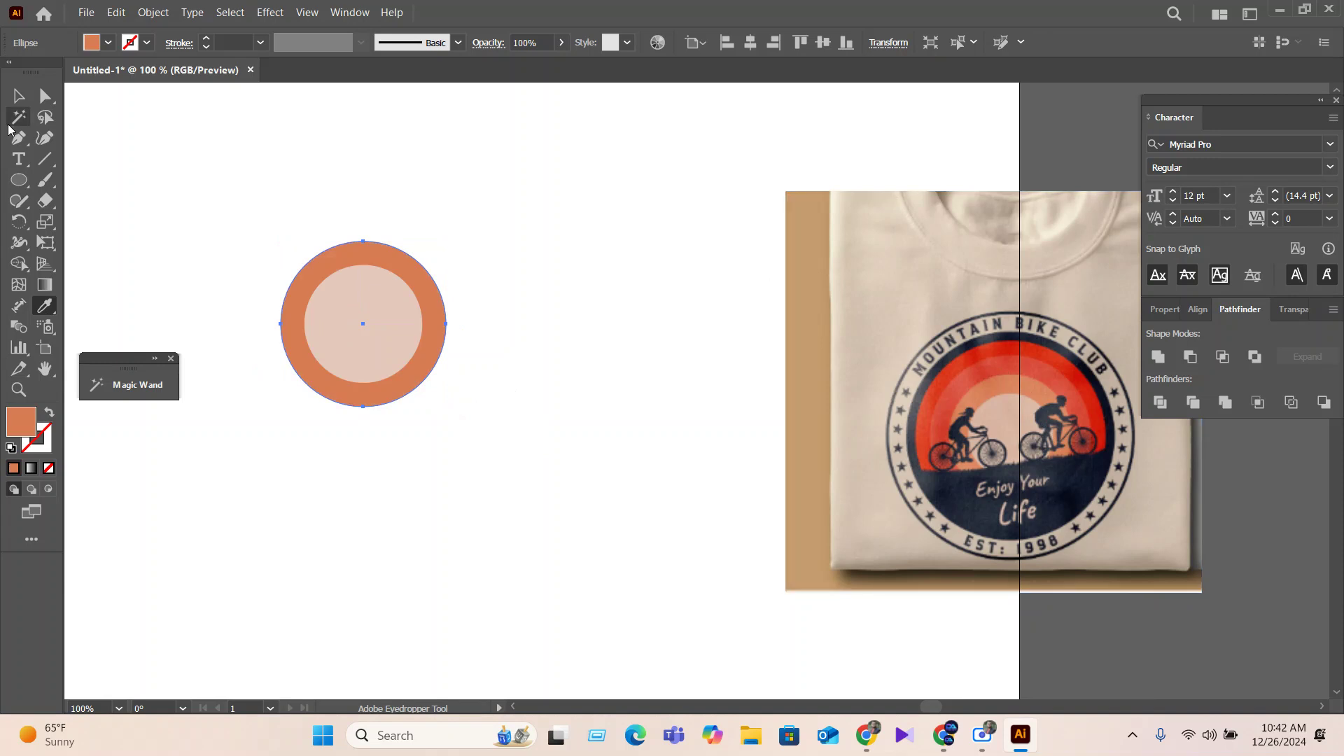
pyautogui.click(18, 96)
pyautogui.scroll(2, 497, 430)
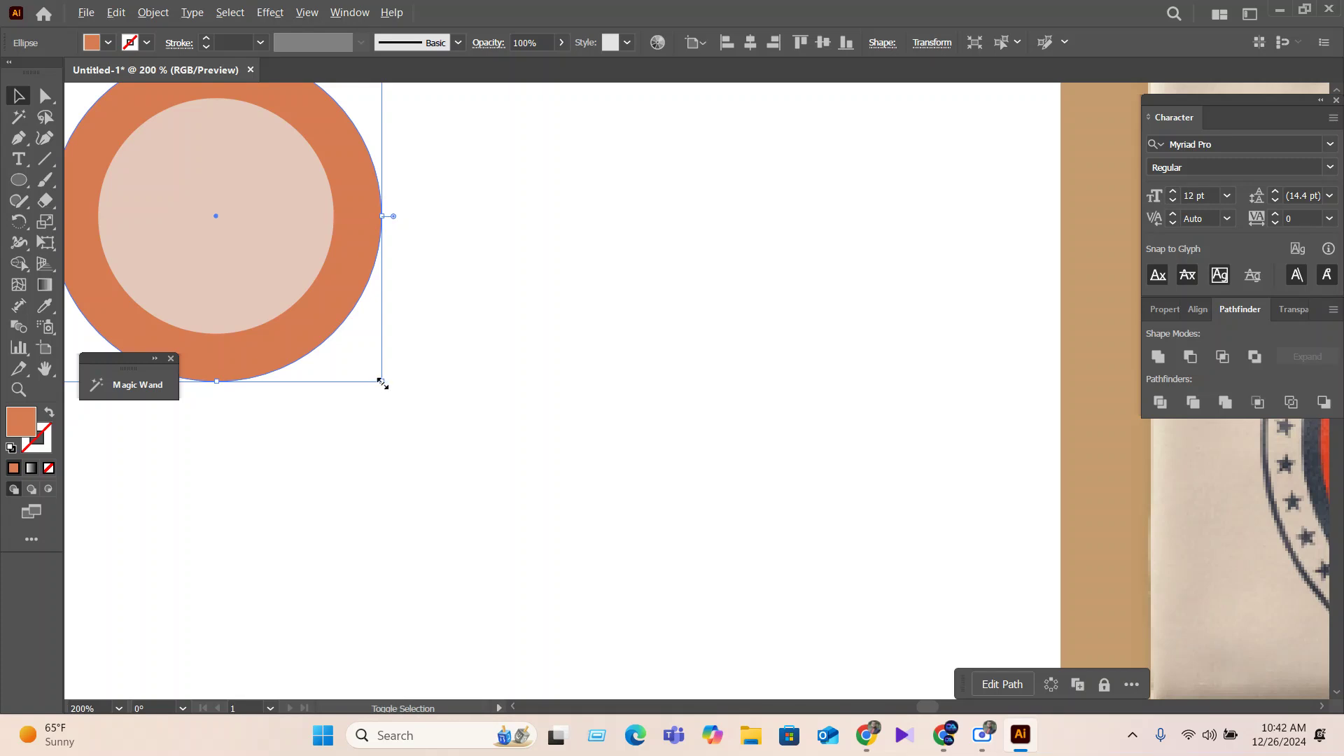
pyautogui.moveTo(380, 382); pyautogui.dragTo(369, 377)
pyautogui.click(430, 485)
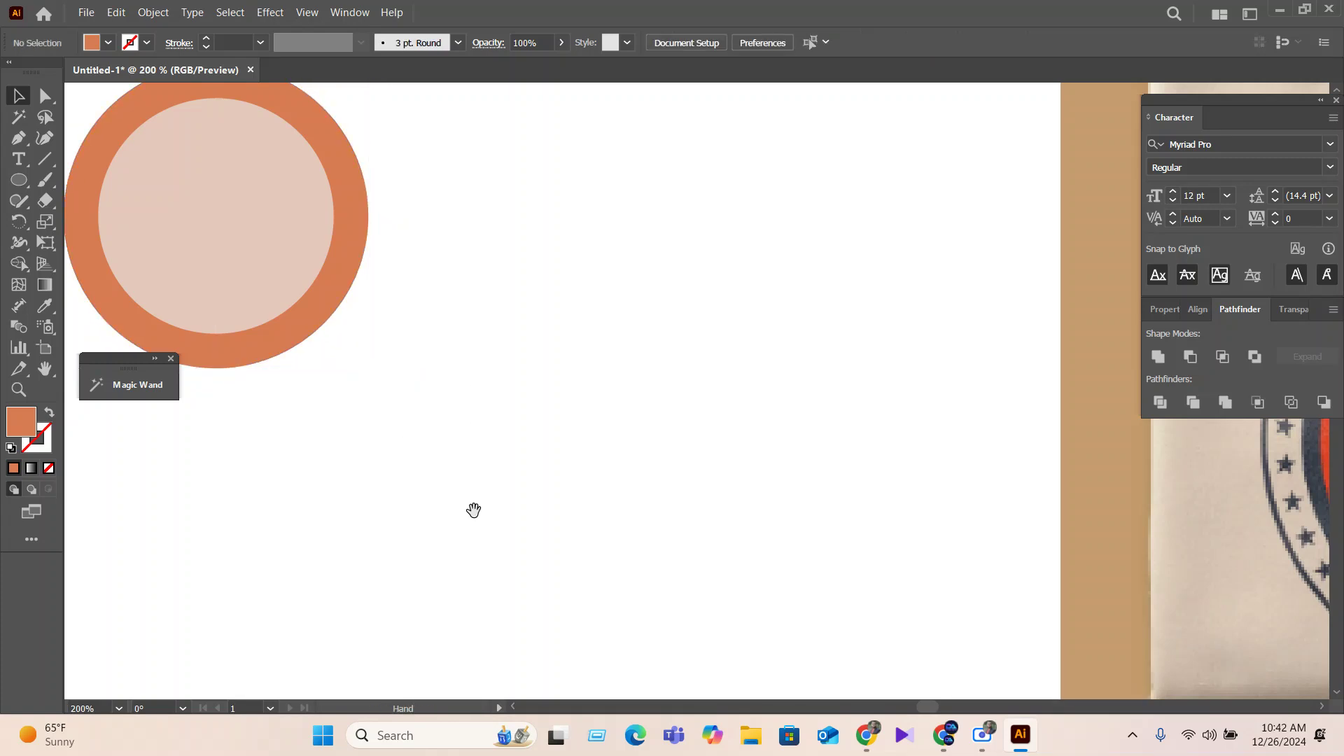
# Place a copy of the orange circle behind it and enlarge the copy from its center for the second ring.
pyautogui.hscroll(-3, 473, 510)
pyautogui.scroll(1, 473, 509)
pyautogui.click(484, 338)
pyautogui.press('a')
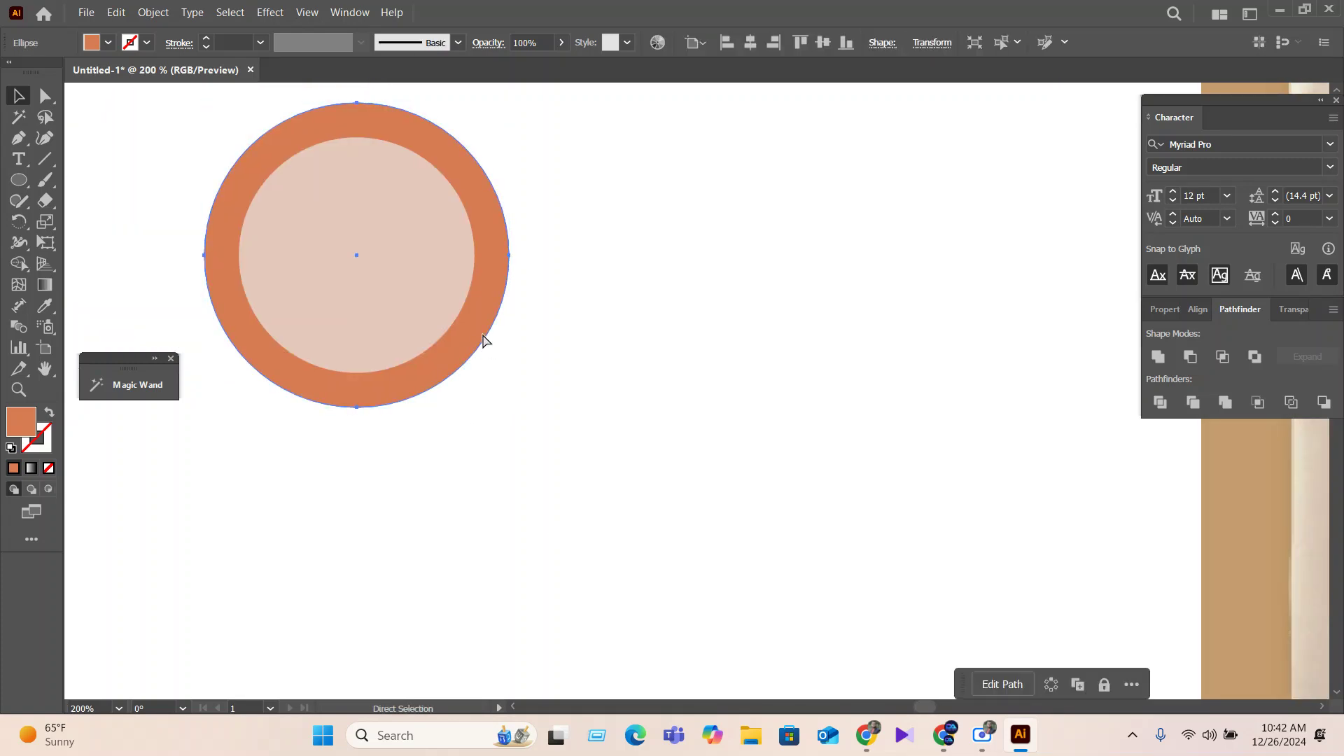
pyautogui.press('v')
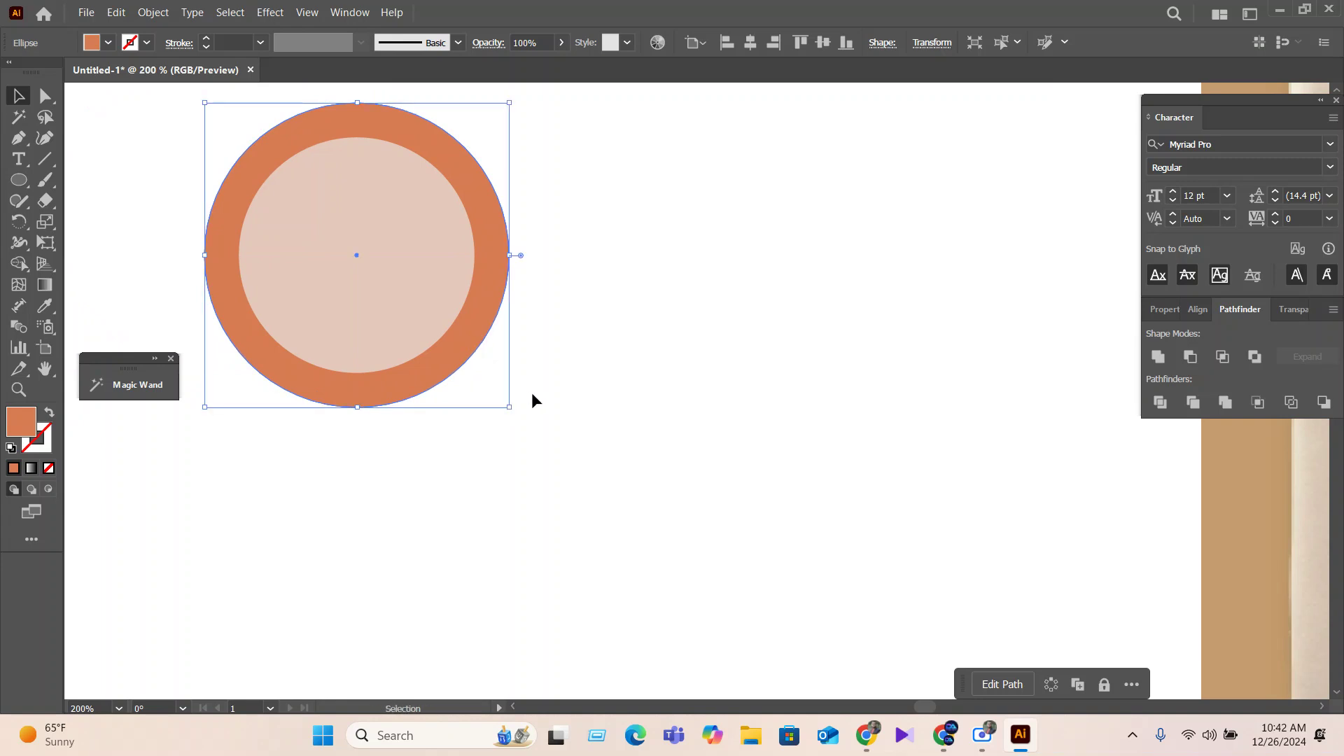
pyautogui.moveTo(507, 410); pyautogui.dragTo(551, 442)
# Fill the second ring's circle with the light red sampled from the middle band of the reference sun.
pyautogui.click(44, 306)
pyautogui.hotkey('ctrl', '-')
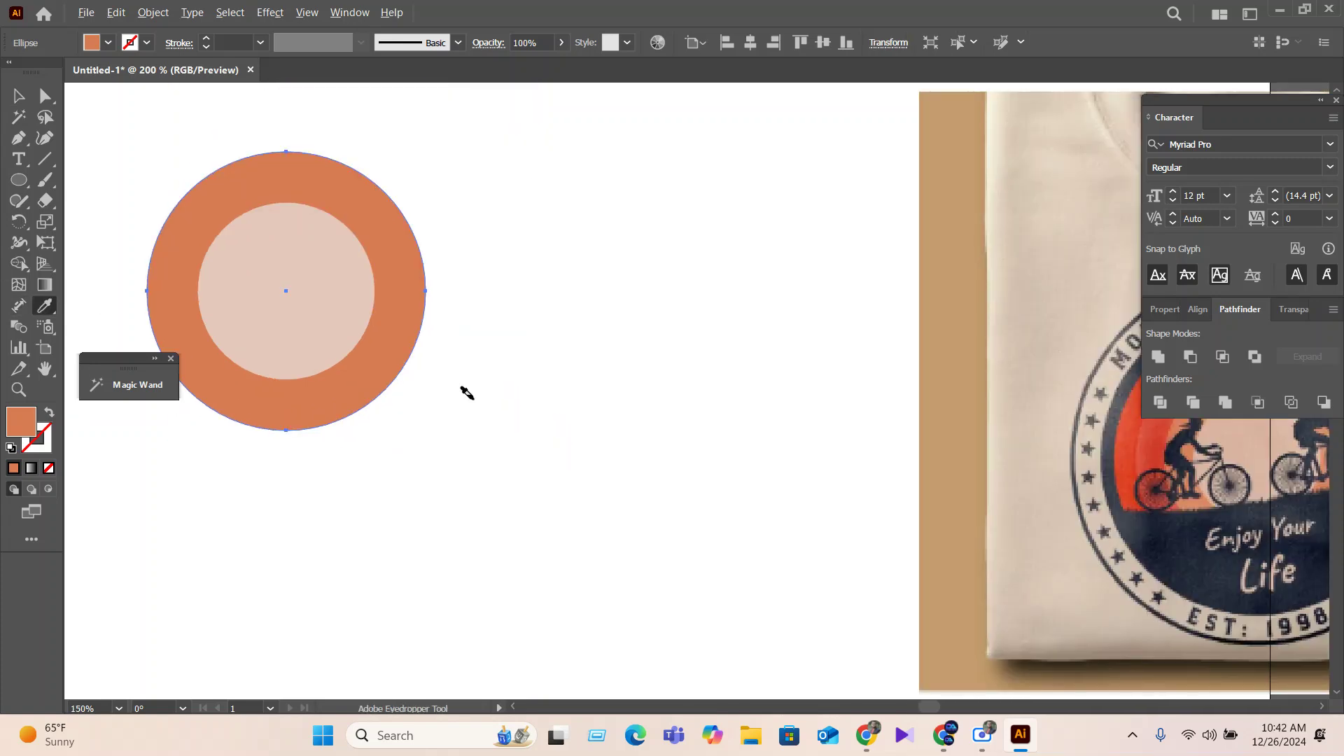
pyautogui.moveTo(1040, 511); pyautogui.dragTo(828, 494)
pyautogui.hotkey('ctrl', '-')
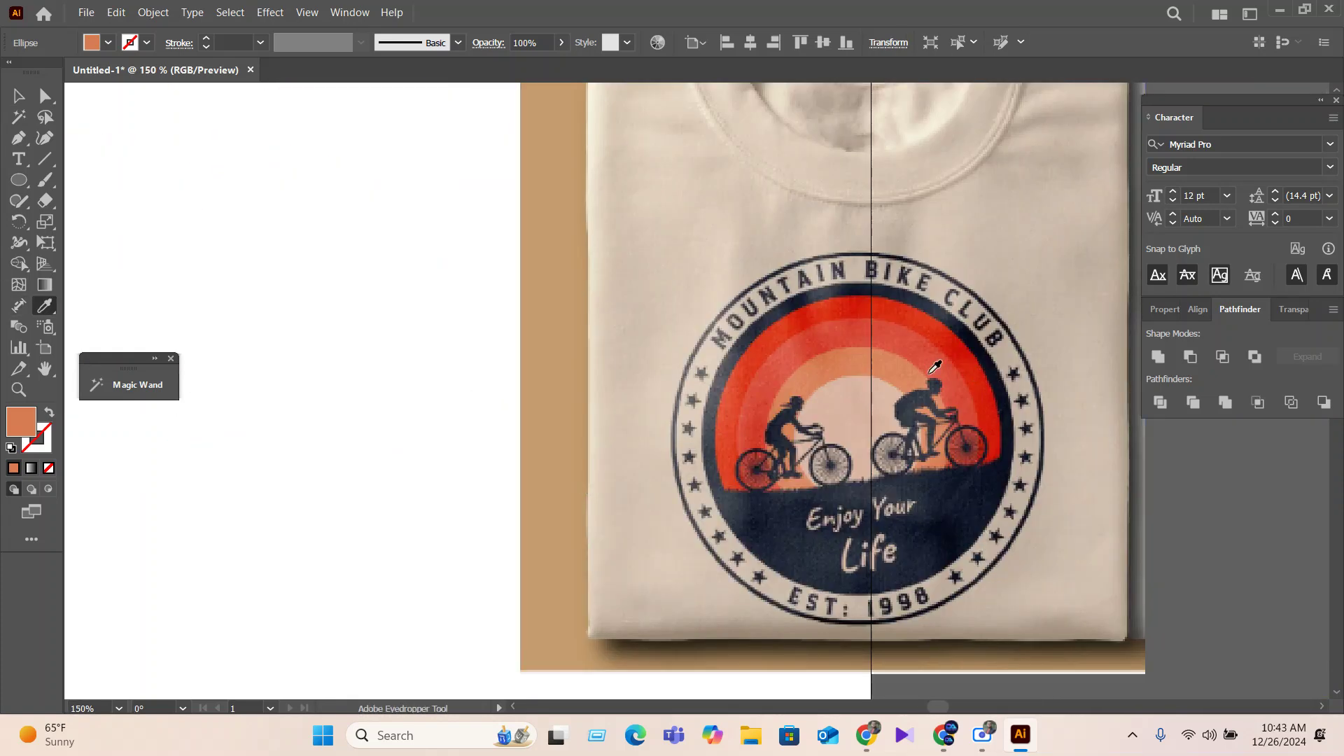
pyautogui.click(902, 337)
pyautogui.press('v')
# Place a copy of the light red circle behind it and enlarge the copy from its center for the outer ring.
pyautogui.click(298, 370)
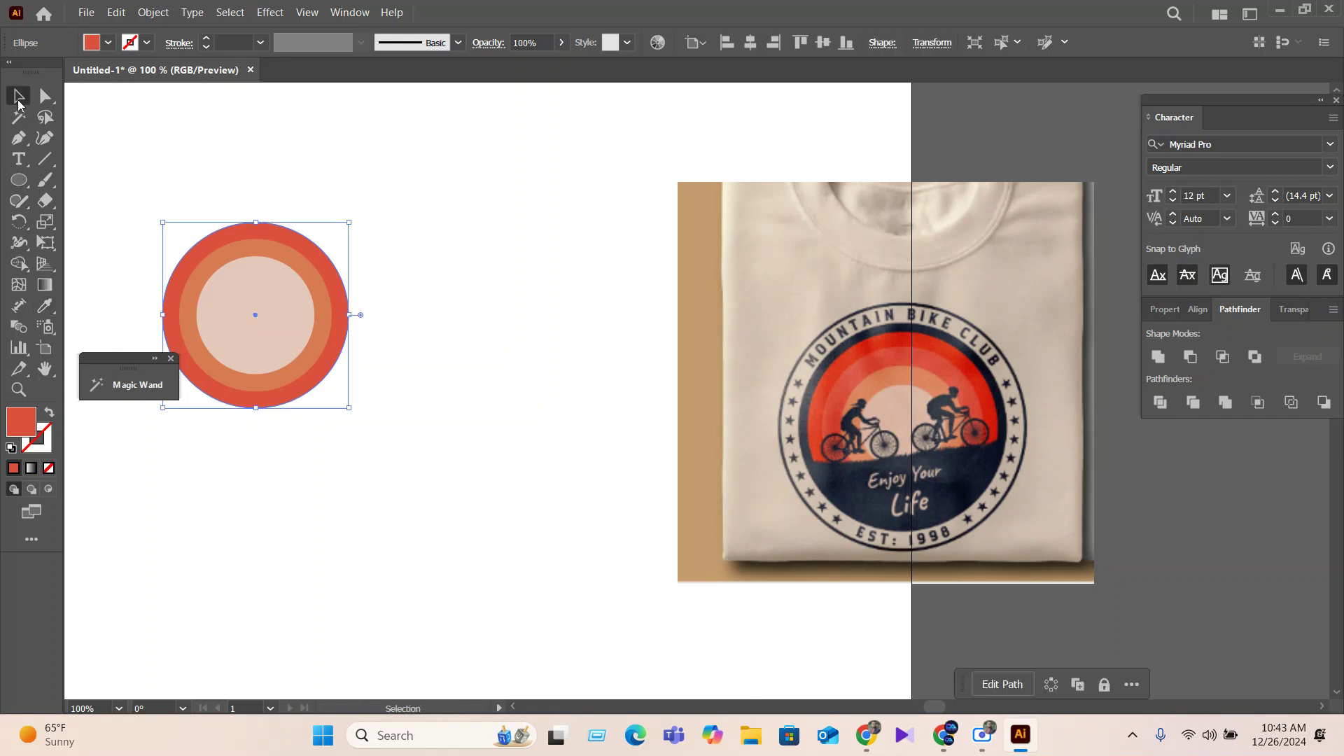
pyautogui.moveTo(299, 370); pyautogui.dragTo(489, 435)
pyautogui.scroll(2, 487, 431)
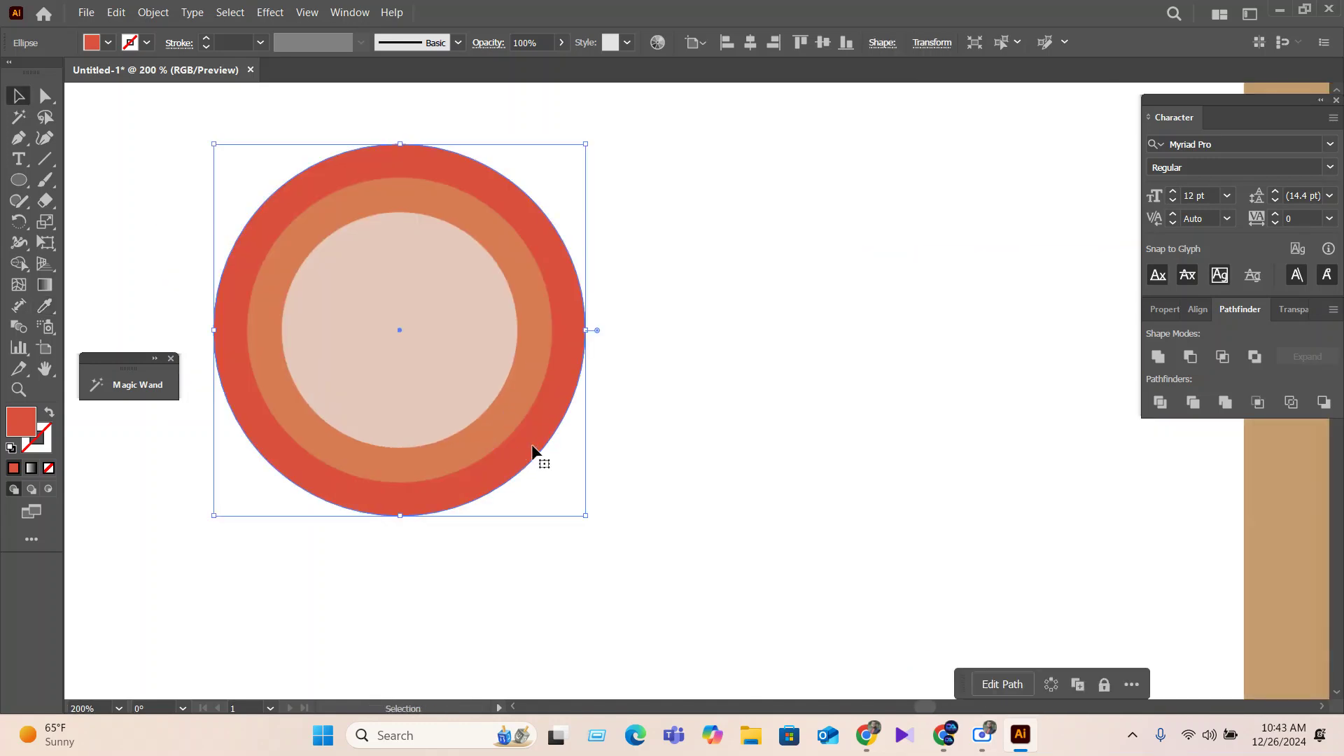
pyautogui.scroll(1, 531, 448)
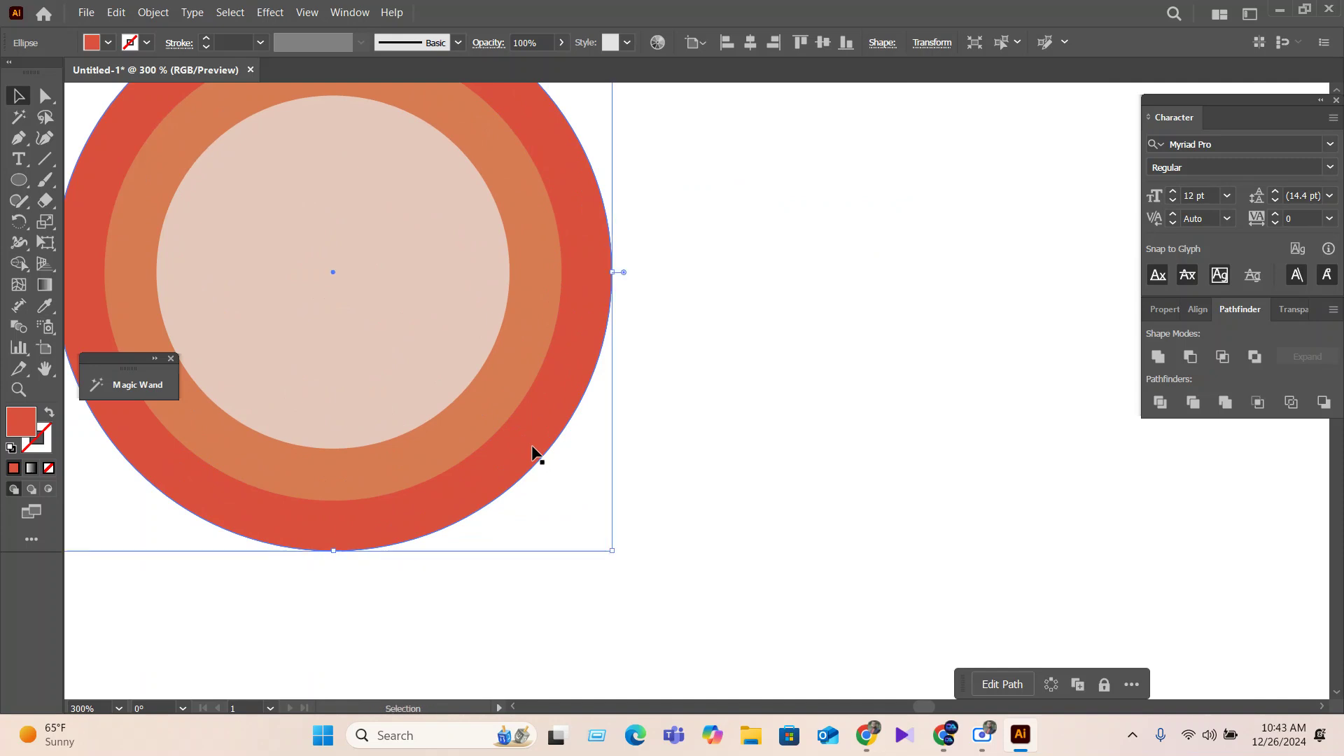
pyautogui.scroll(-2, 543, 459)
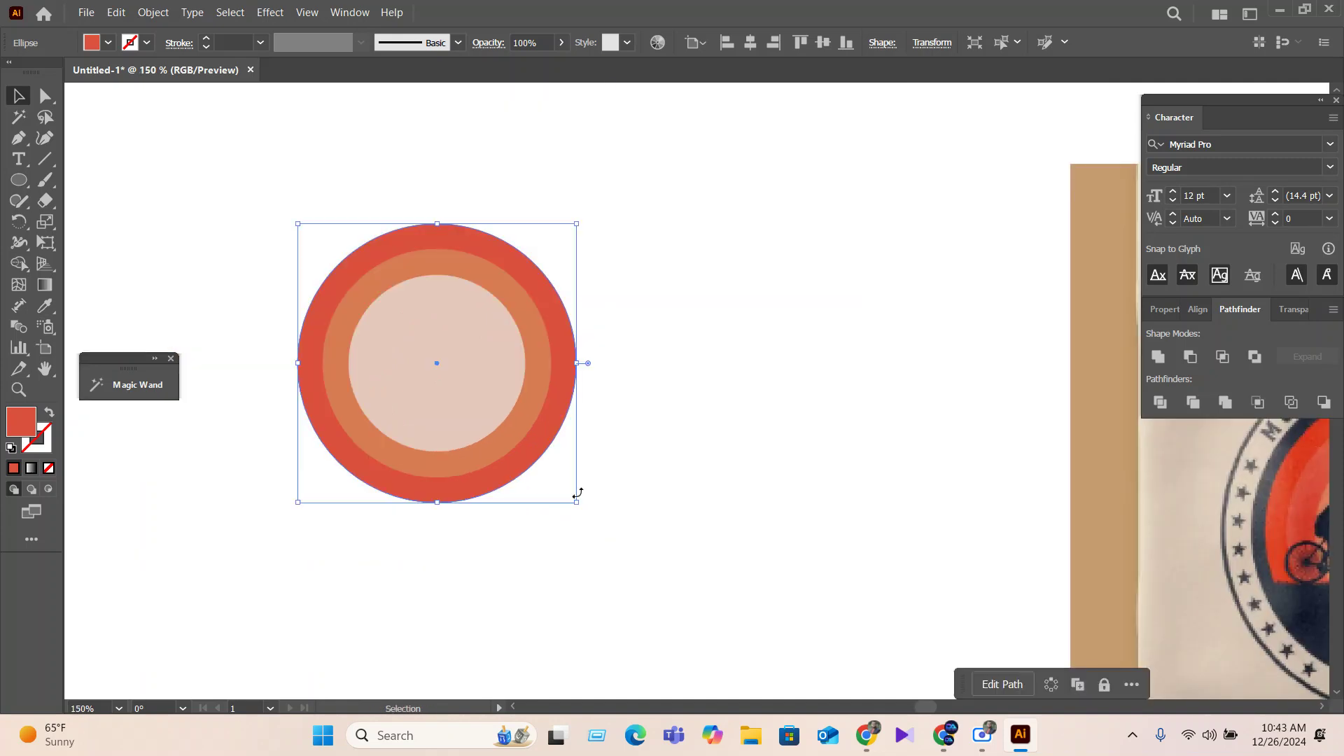
pyautogui.moveTo(582, 501); pyautogui.dragTo(624, 543)
# Fill the outermost circle with the bright red sampled from the outer band of the reference sun and deselect it.
pyautogui.click(42, 306)
pyautogui.scroll(-1, 67, 430)
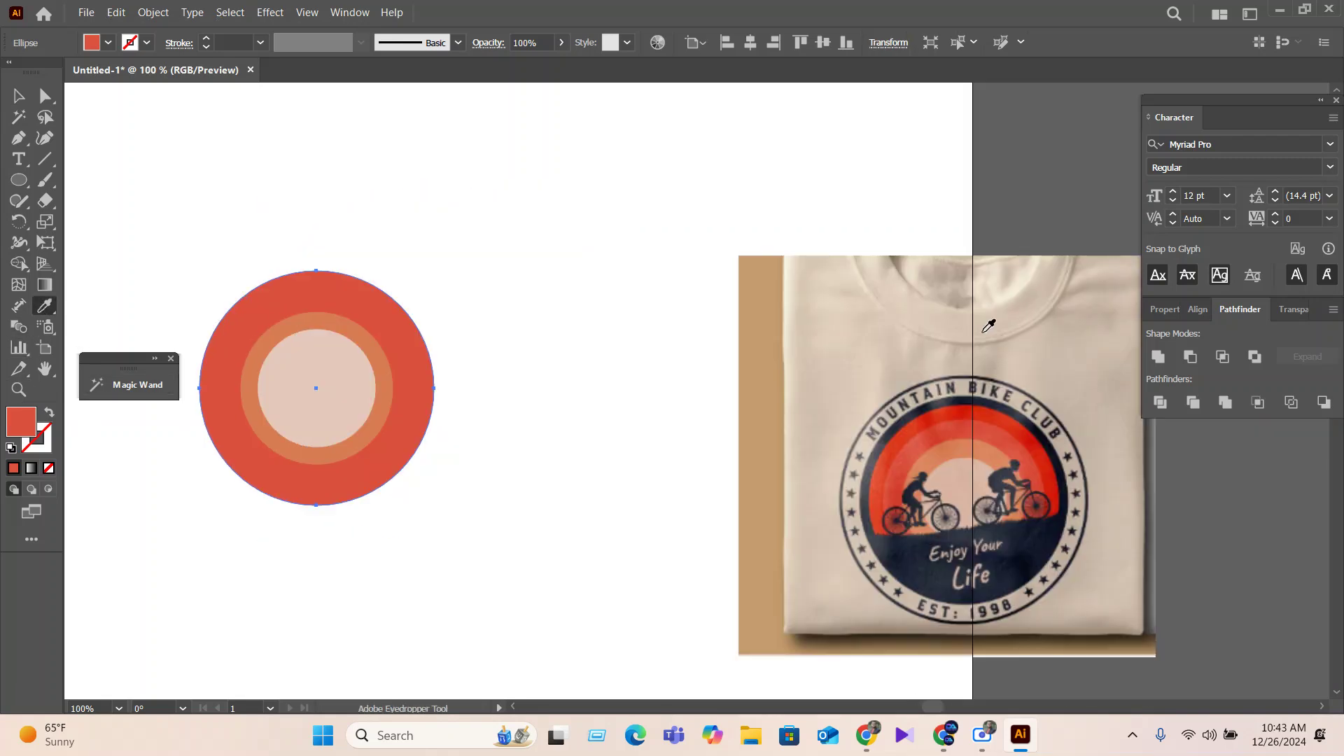
pyautogui.click(952, 411)
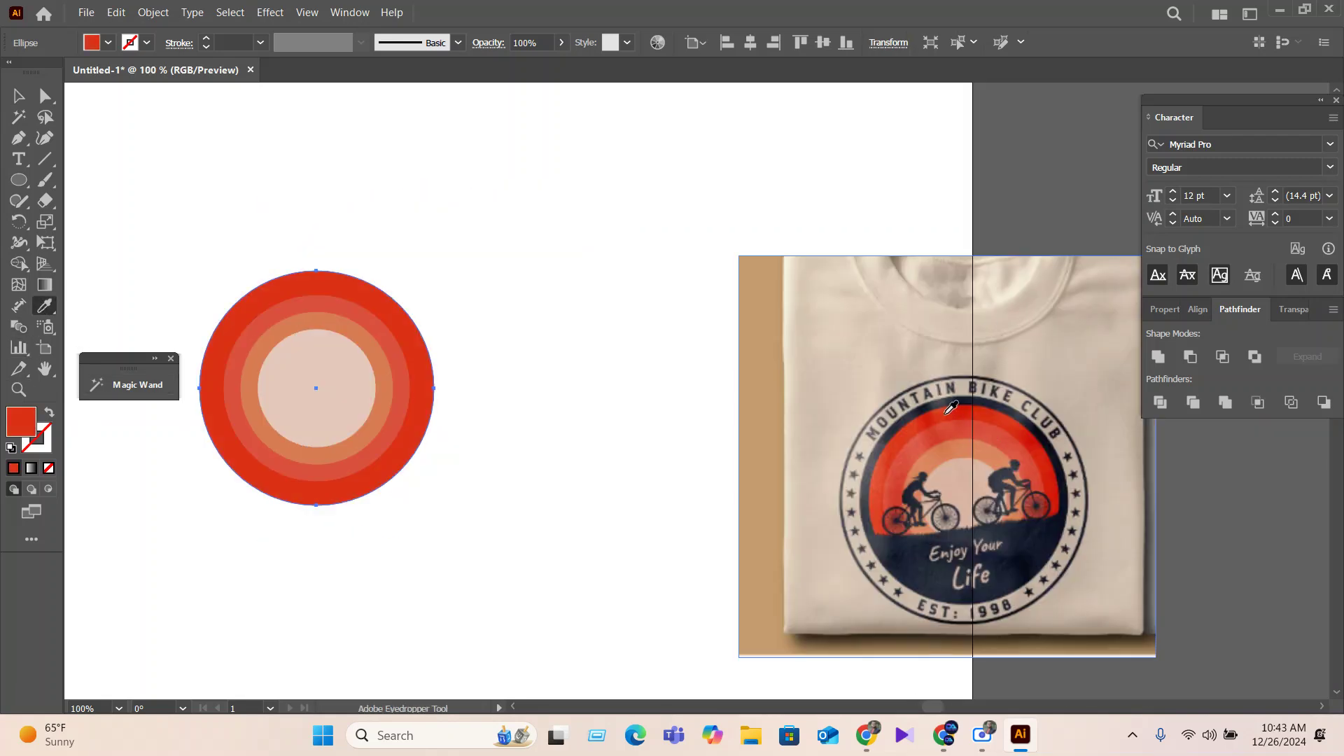
pyautogui.click(18, 96)
pyautogui.click(457, 519)
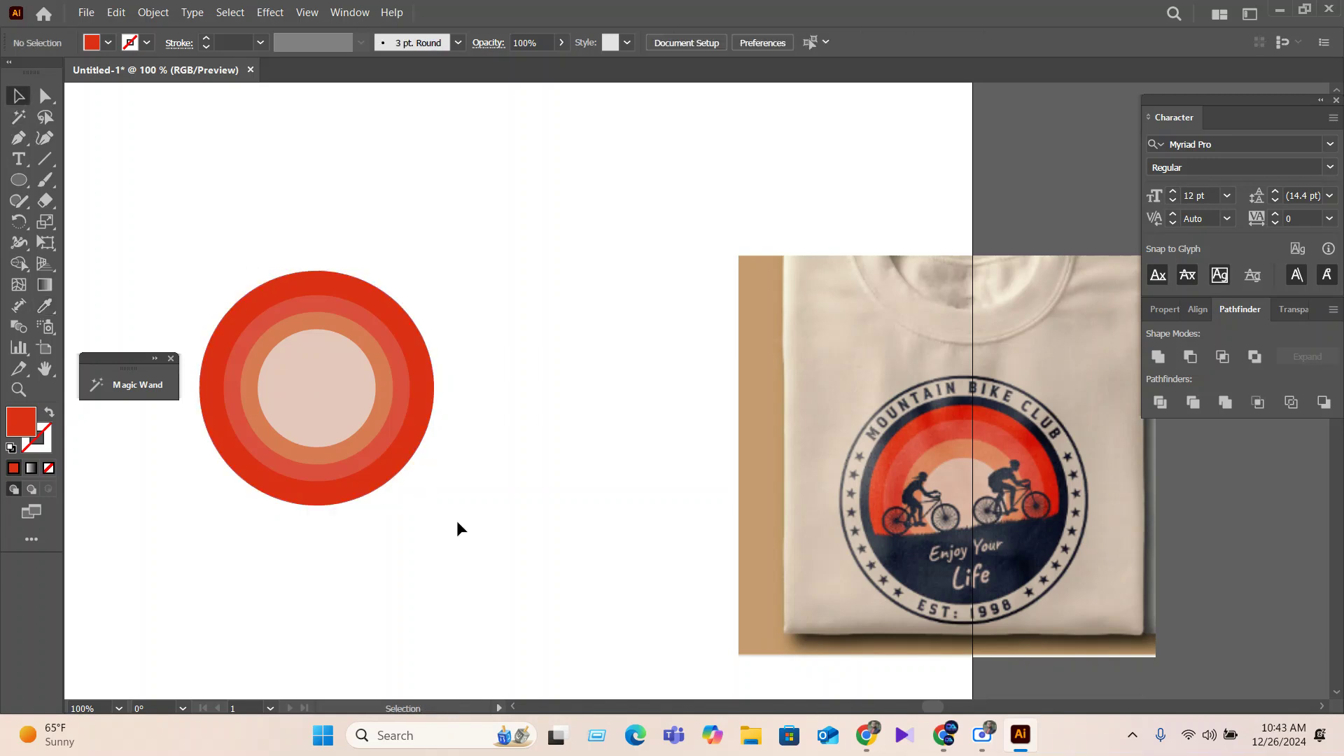
# Shrink the outermost bright red circle slightly about its center so its ring is closer in width to the inner rings.
pyautogui.click(408, 431)
pyautogui.scroll(3, 514, 562)
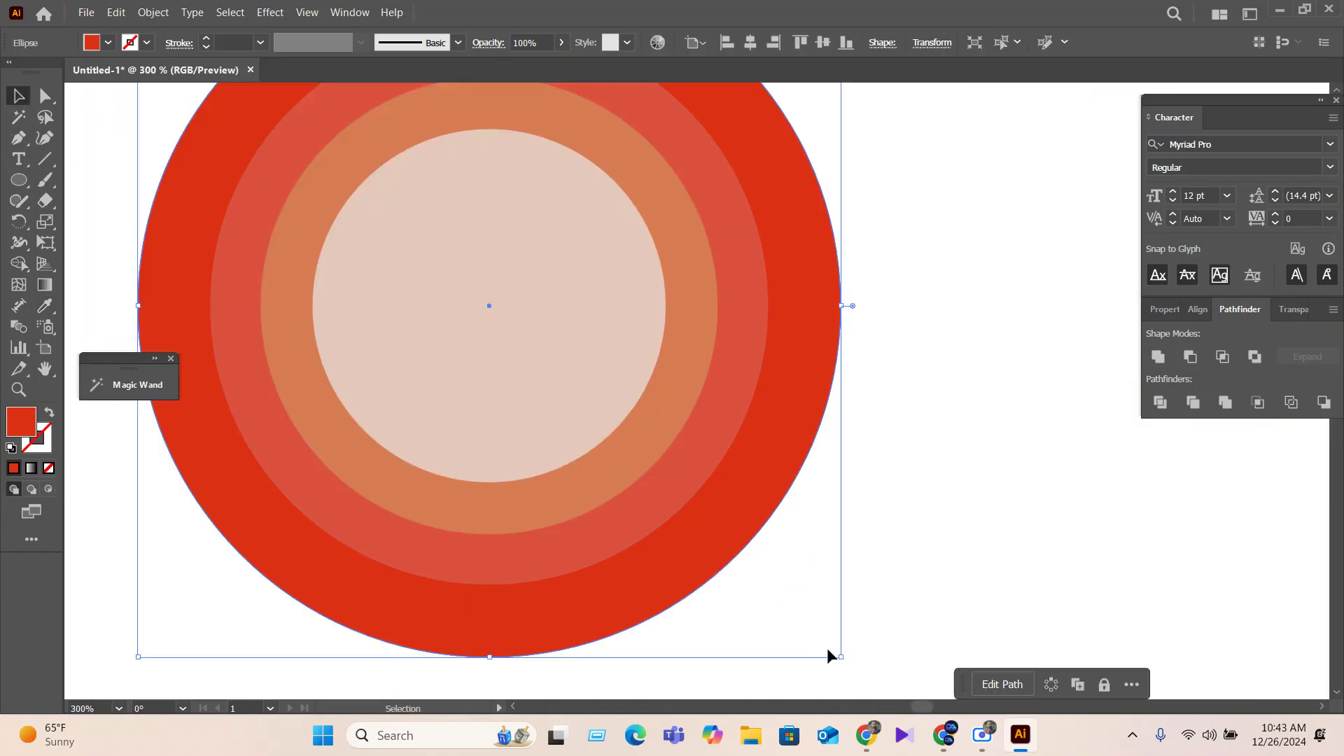
pyautogui.moveTo(837, 653); pyautogui.dragTo(826, 650)
pyautogui.click(921, 578)
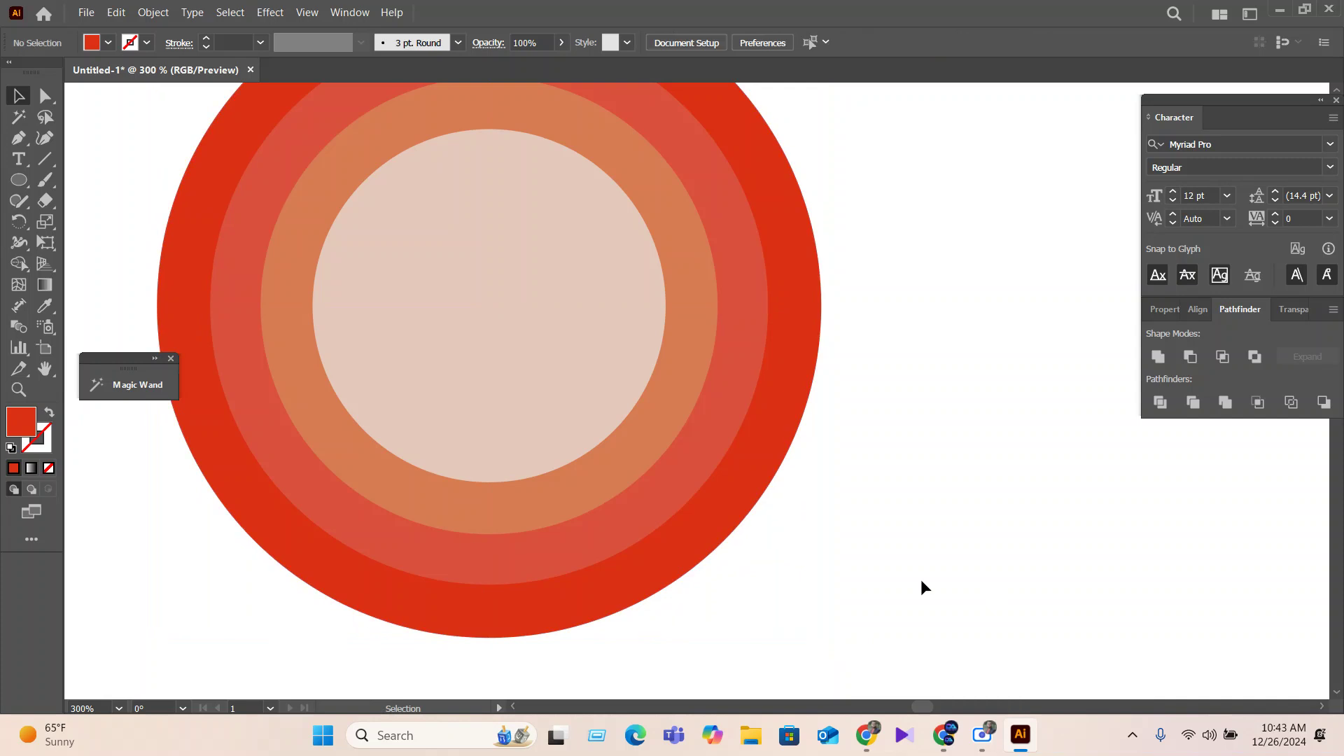
# Place a copy of the bright red outermost circle behind it and enlarge the copy from its center for another ring.
pyautogui.click(711, 536)
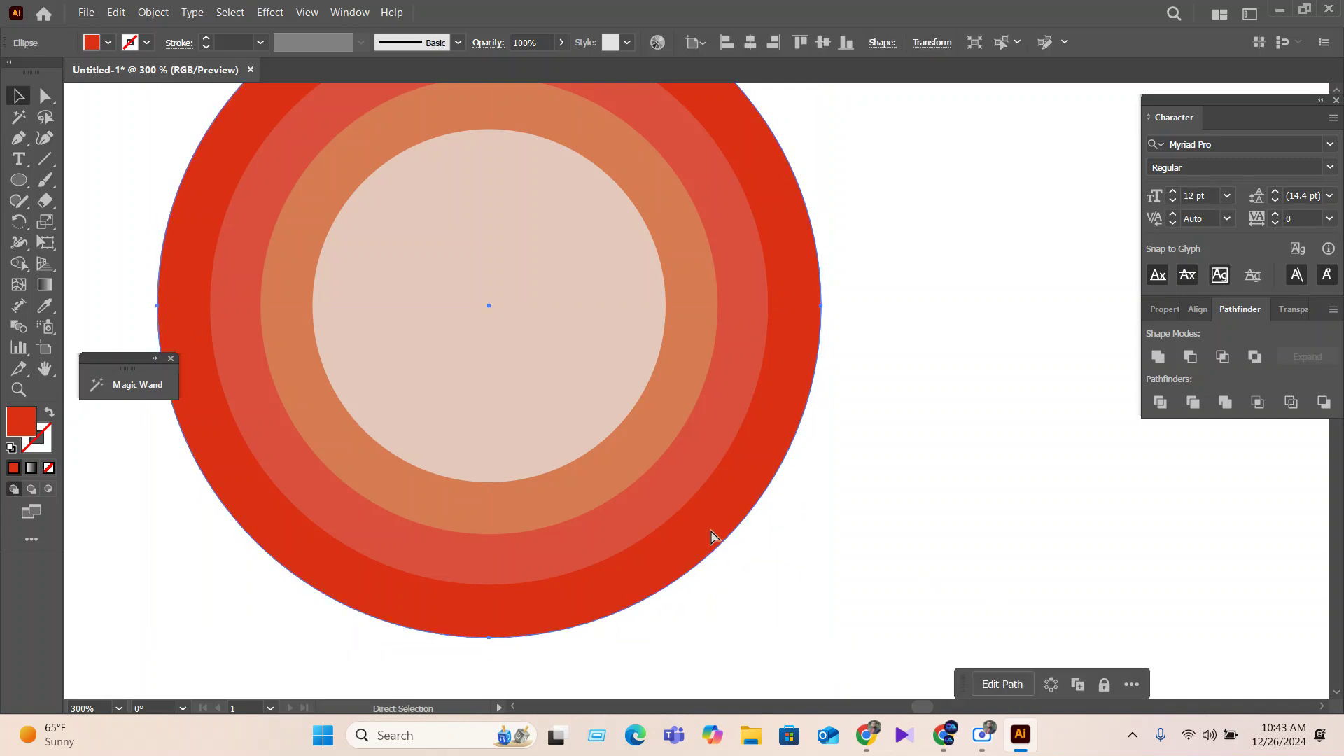
pyautogui.press('v')
pyautogui.moveTo(823, 639); pyautogui.dragTo(876, 692)
# Fill the enlarged circle with the dark navy sampled from the reference badge's ring around the sun.
pyautogui.press('i')
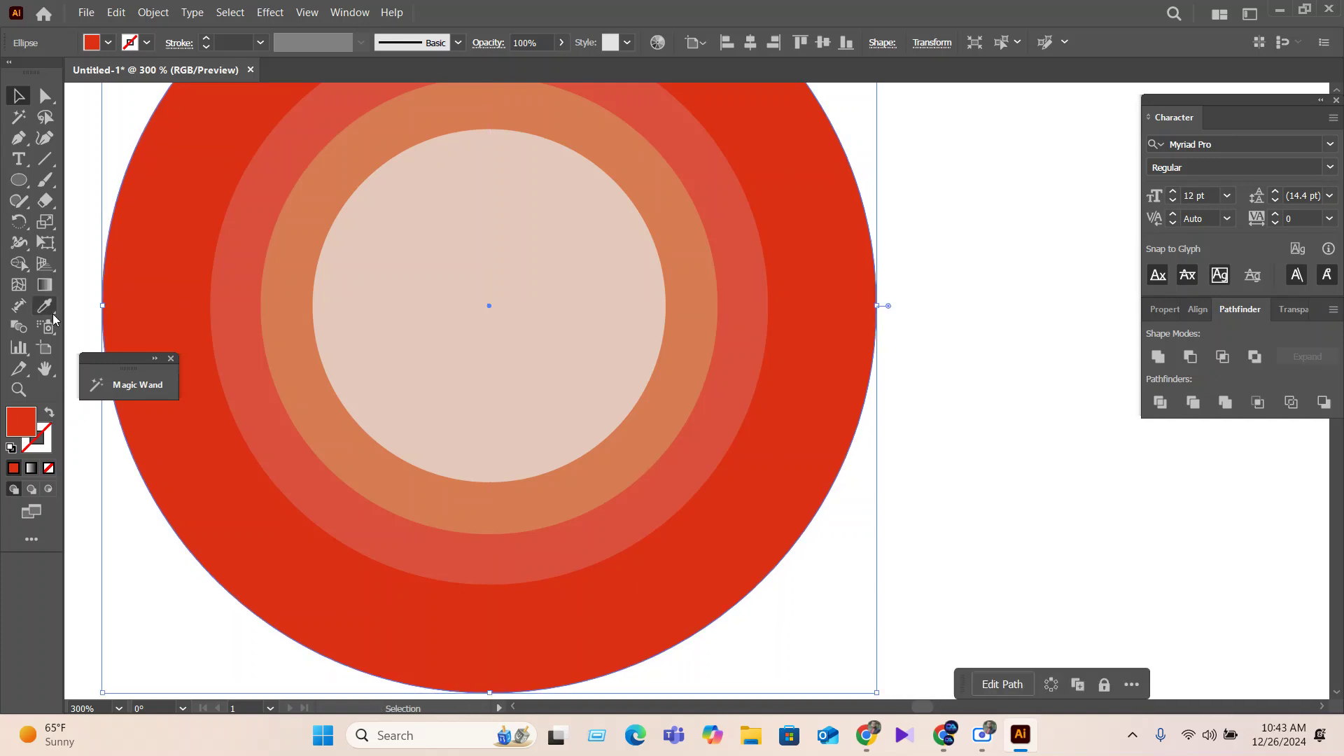
pyautogui.scroll(-3, 208, 458)
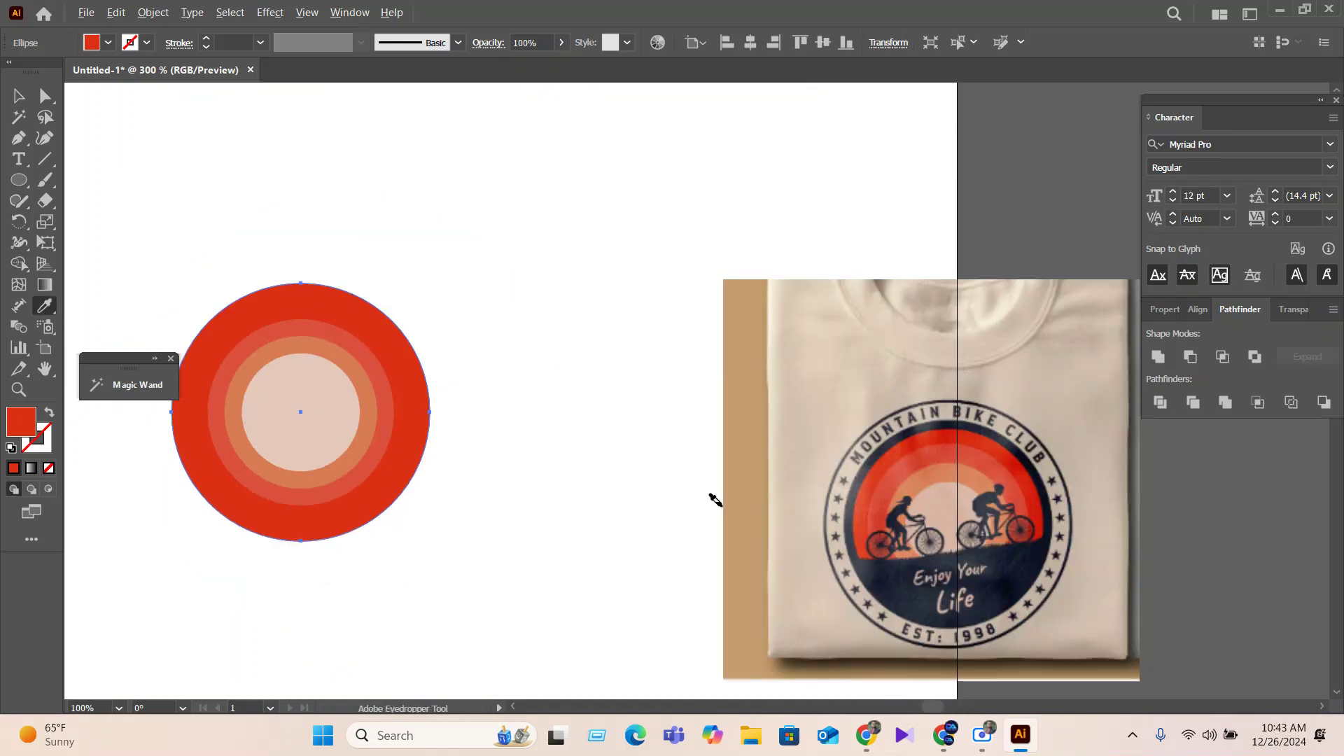
pyautogui.click(939, 433)
pyautogui.scroll(1, 942, 430)
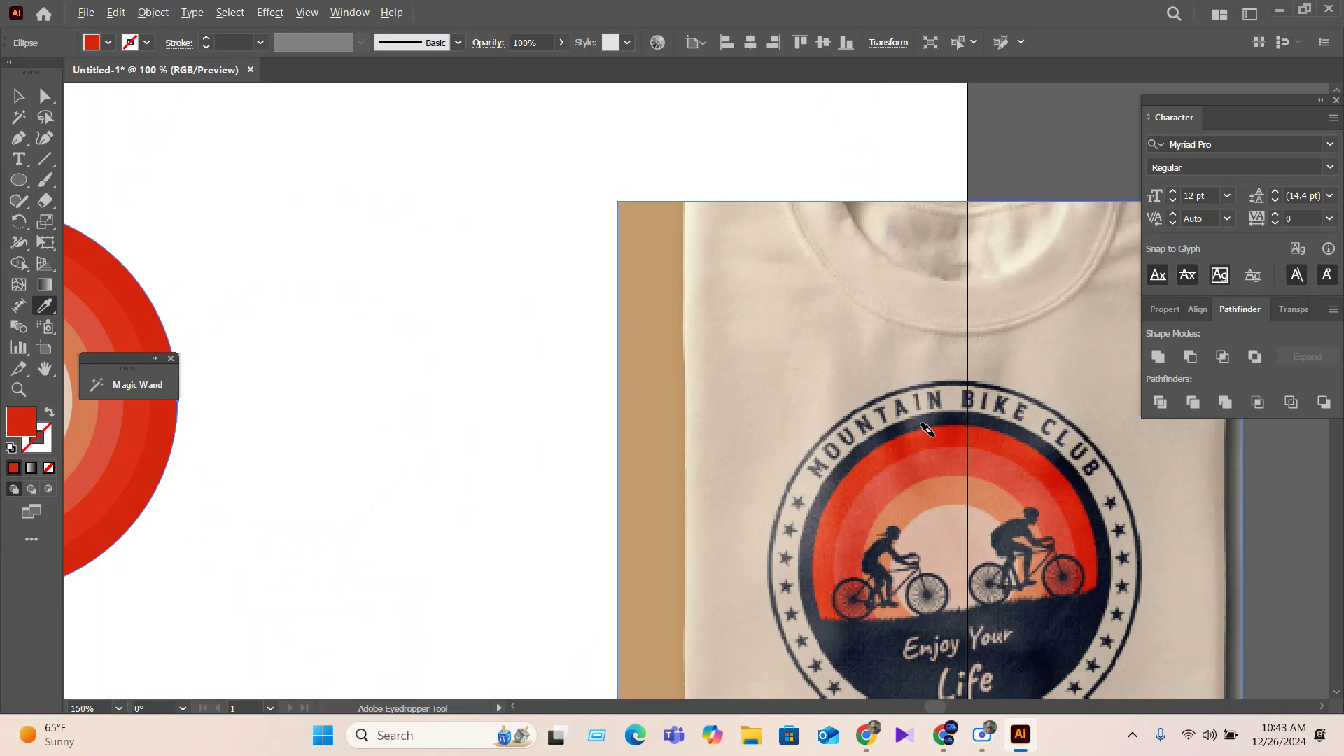
pyautogui.scroll(-1, 925, 425)
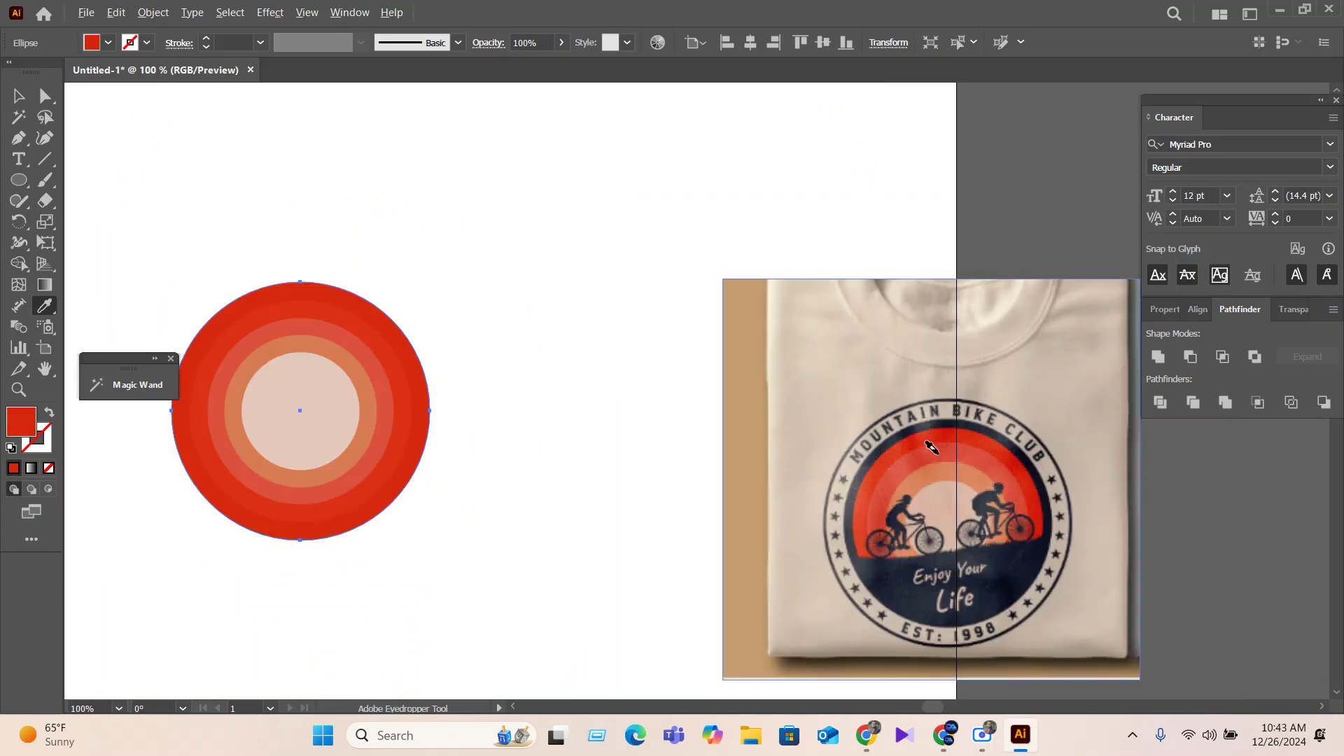
pyautogui.click(933, 423)
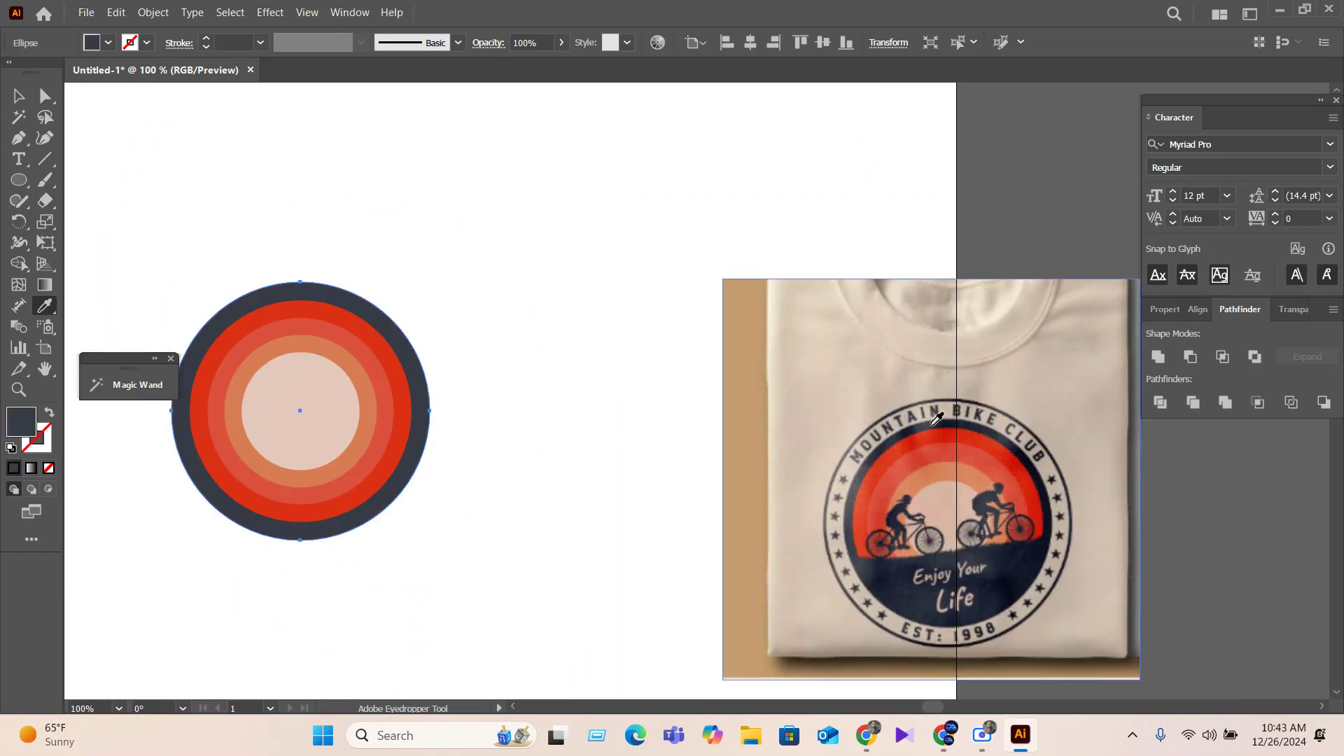
pyautogui.scroll(1, 937, 419)
pyautogui.scroll(-1, 954, 550)
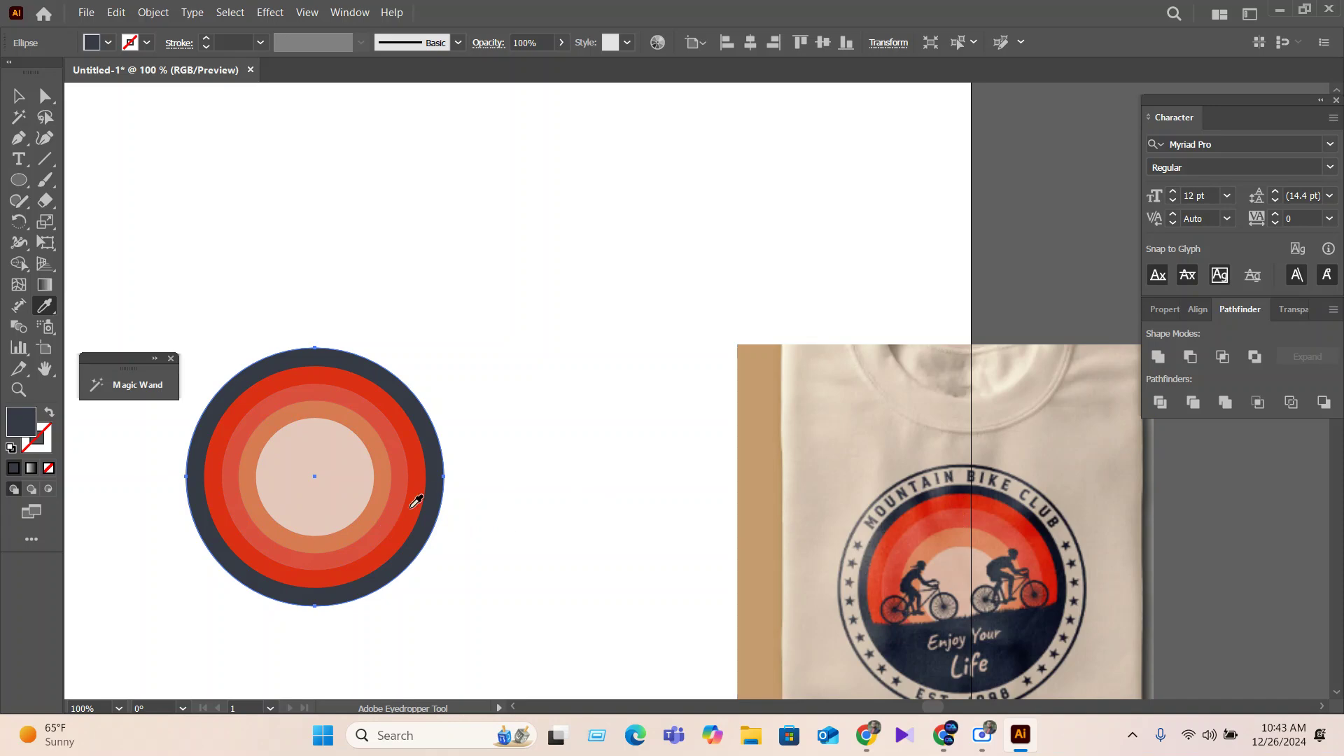
# Shrink the dark outermost circle slightly about its center to narrow its ring, then deselect it.
pyautogui.scroll(1, 394, 567)
pyautogui.press('v')
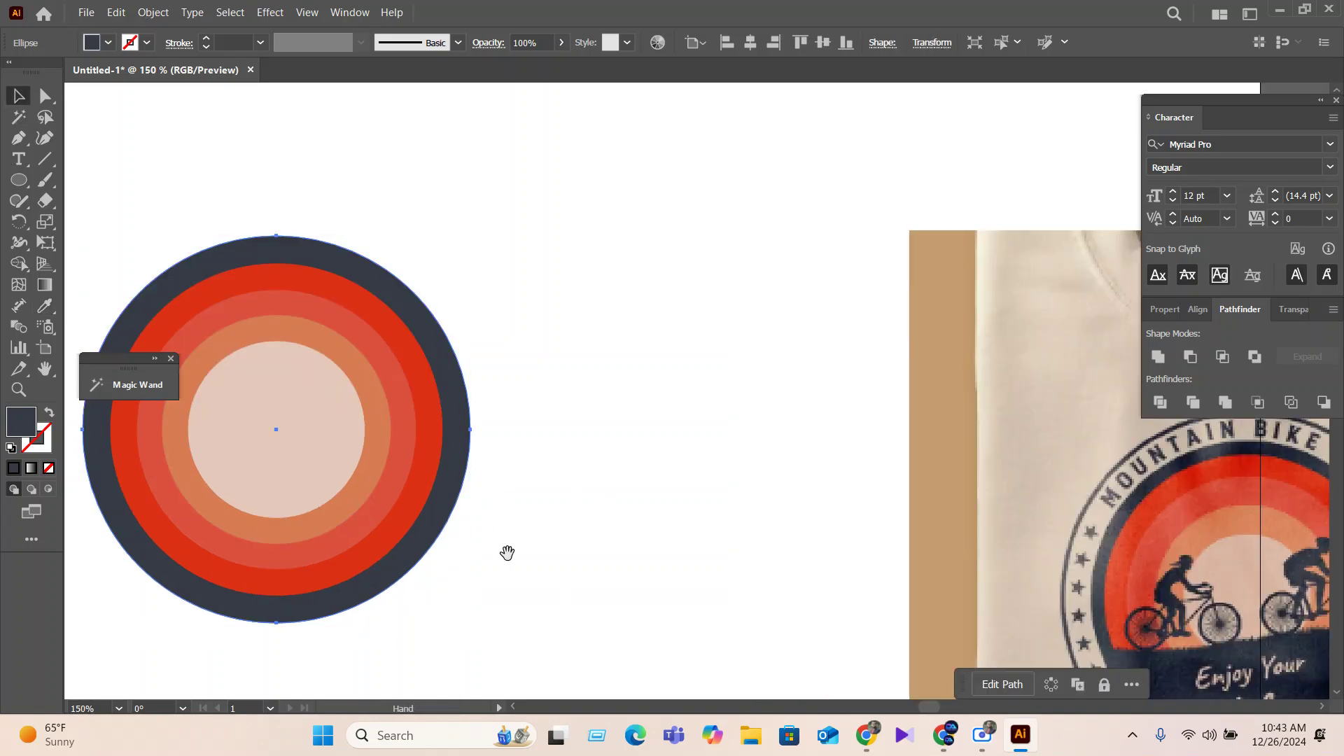
pyautogui.moveTo(507, 553); pyautogui.dragTo(741, 529)
pyautogui.scroll(1, 629, 582)
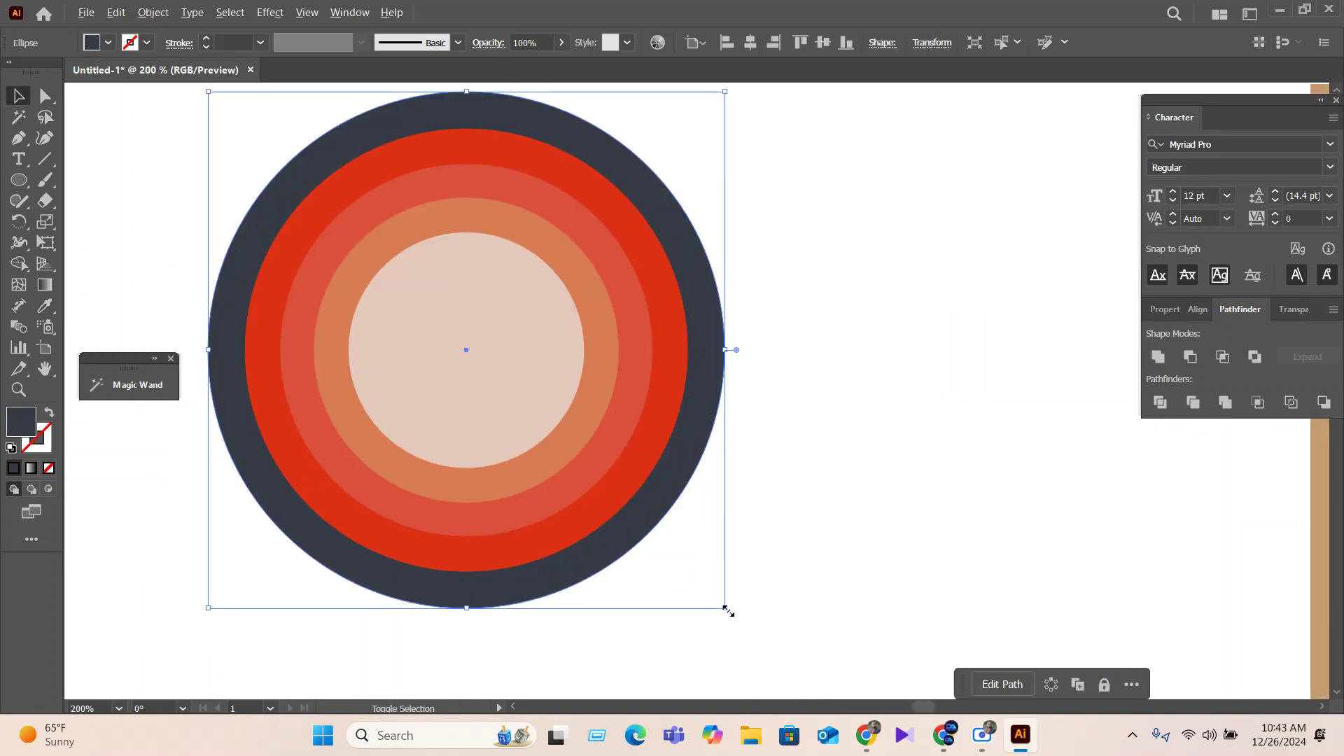
pyautogui.moveTo(725, 609); pyautogui.dragTo(723, 611)
pyautogui.click(697, 591)
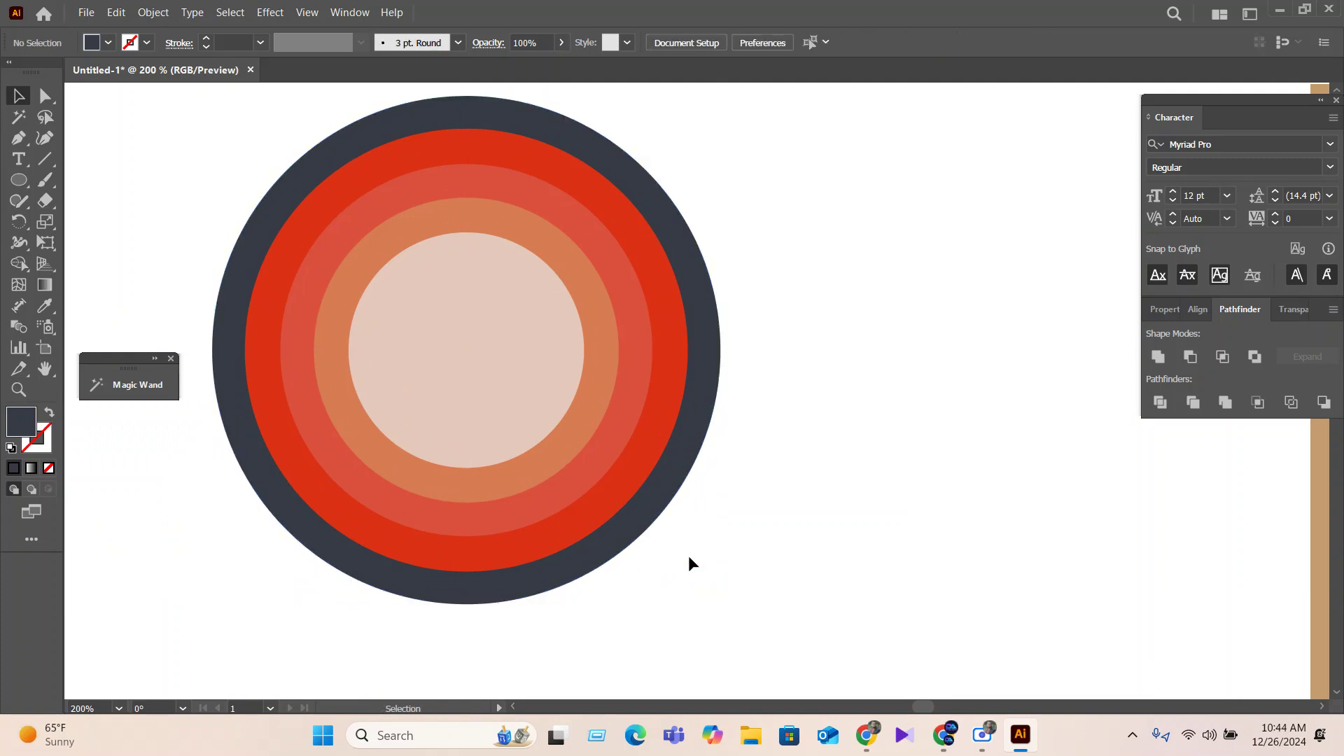
# Fill the outermost circle with the adjacent ring's bright red and darken that fill to CE2817.
pyautogui.click(680, 490)
pyautogui.click(39, 312)
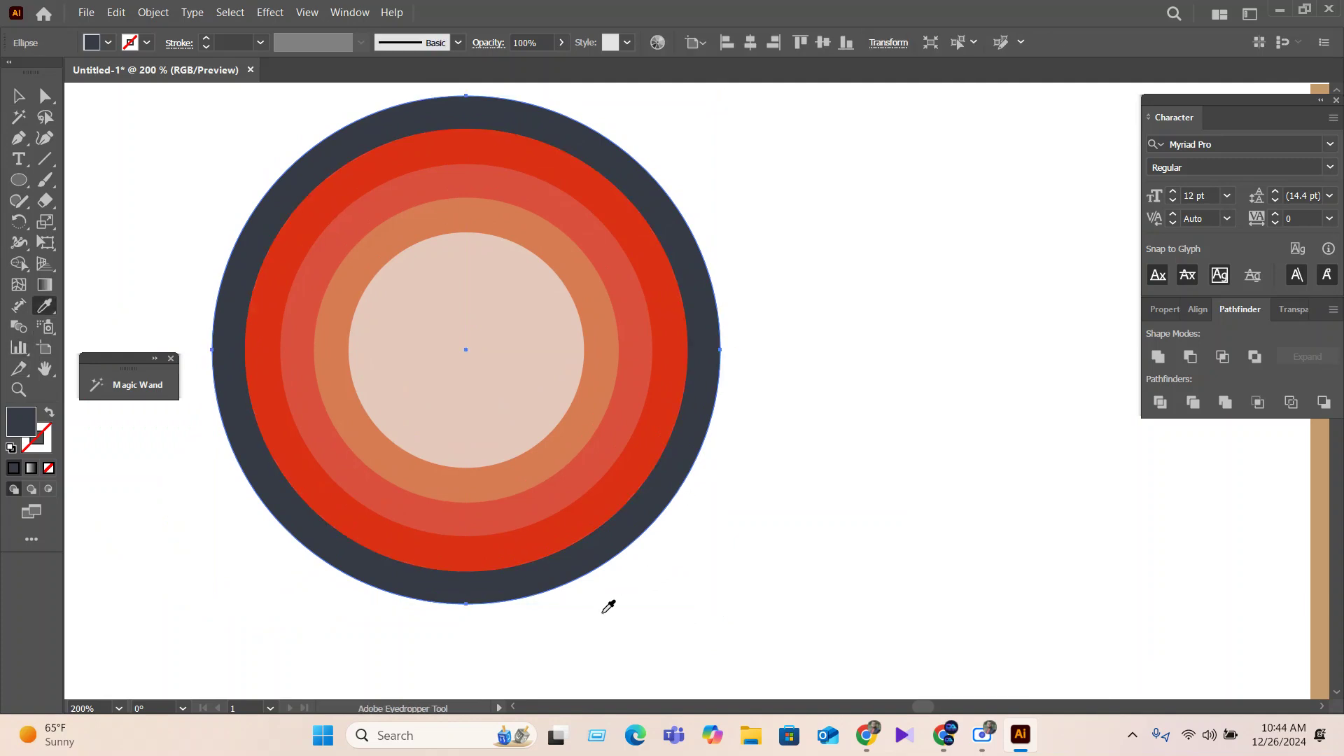
pyautogui.click(581, 524)
pyautogui.doubleClick(14, 427)
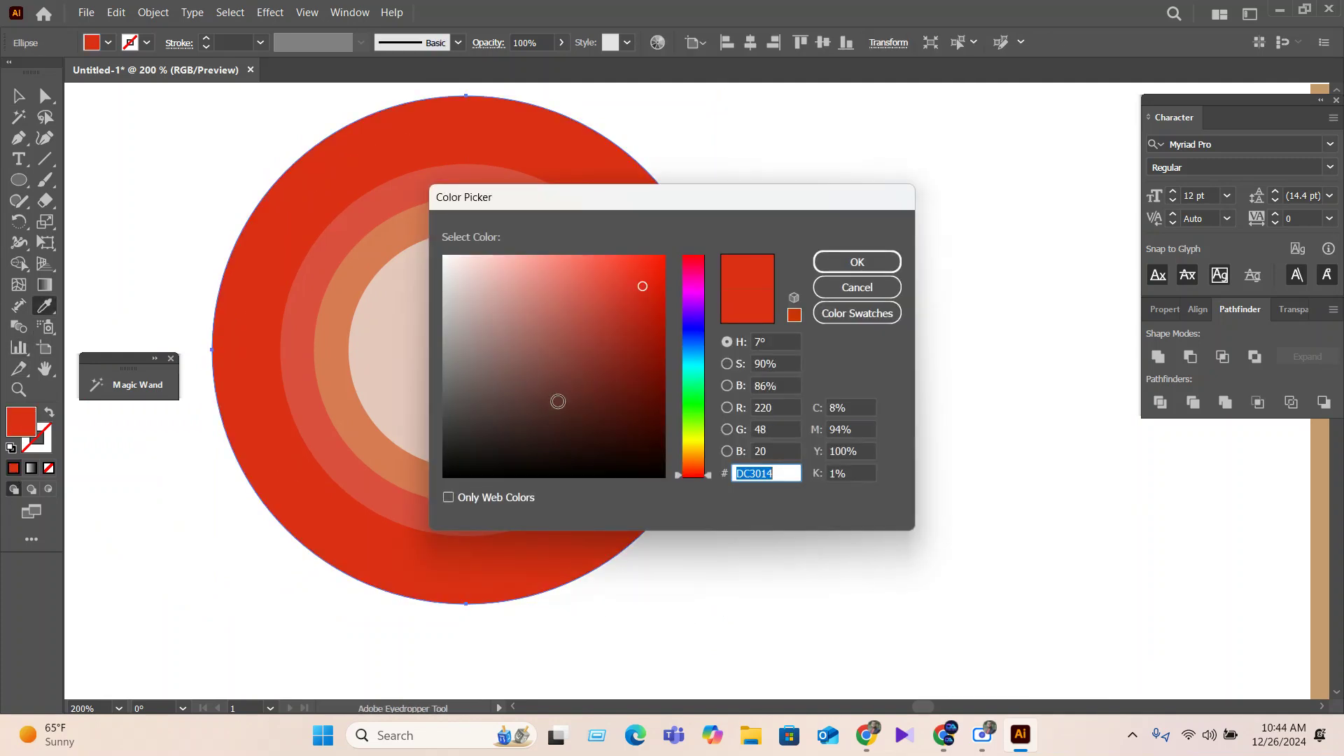
pyautogui.click(637, 301)
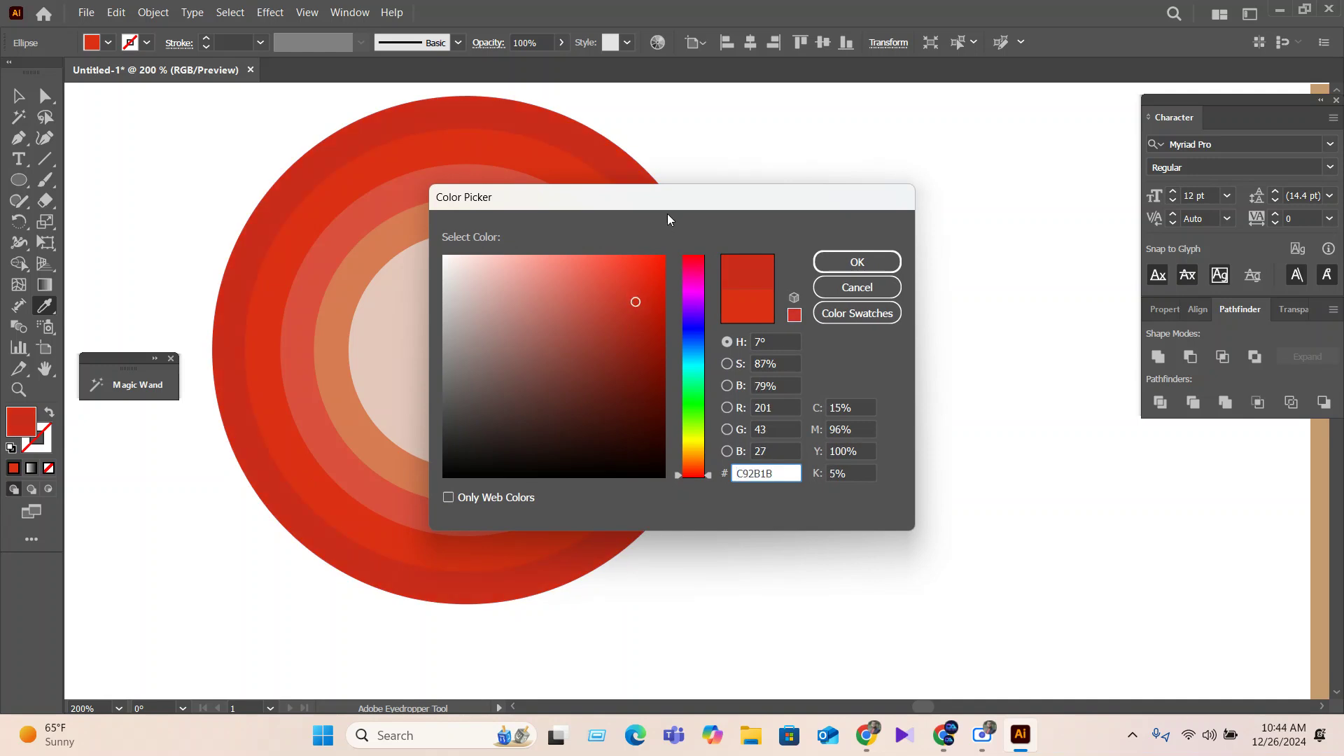
pyautogui.moveTo(668, 215); pyautogui.dragTo(974, 202)
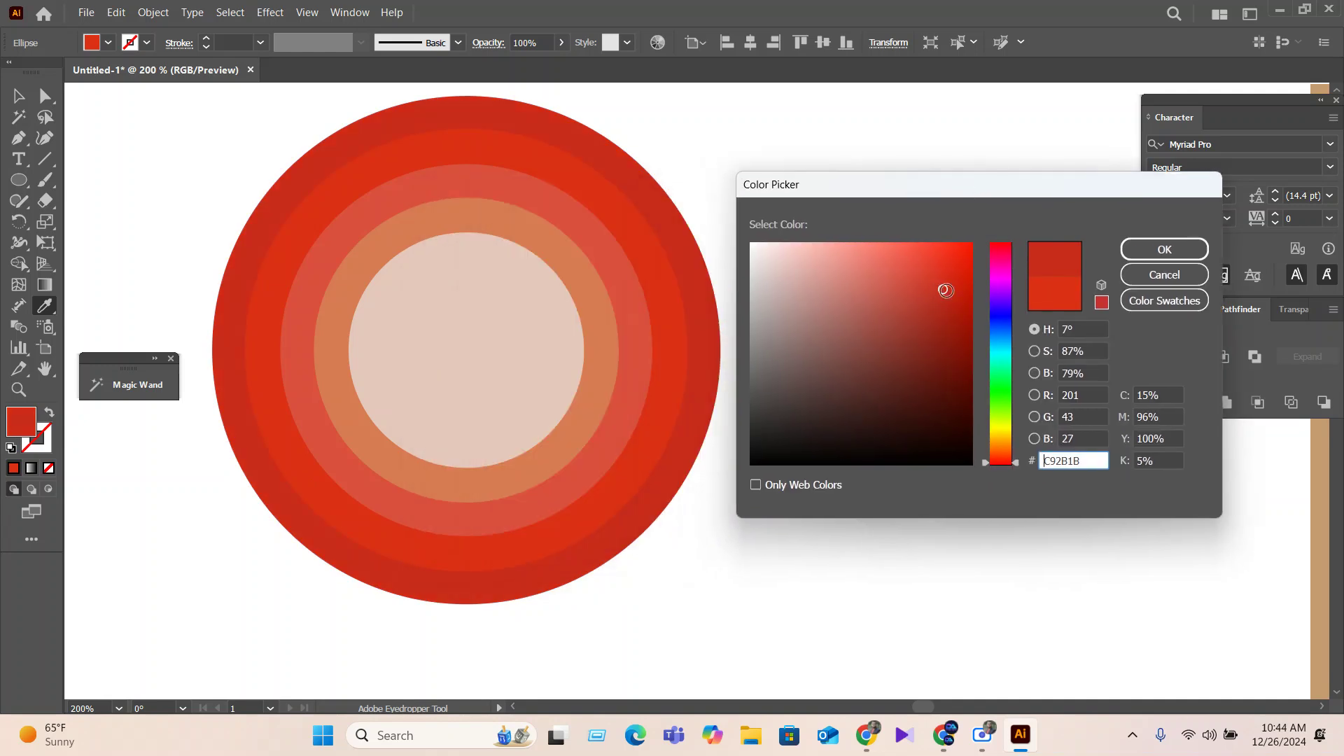
pyautogui.click(959, 293)
pyautogui.moveTo(959, 292)
pyautogui.mouseDown()
pyautogui.moveTo(969, 299)
pyautogui.moveTo(947, 285)
pyautogui.mouseUp()
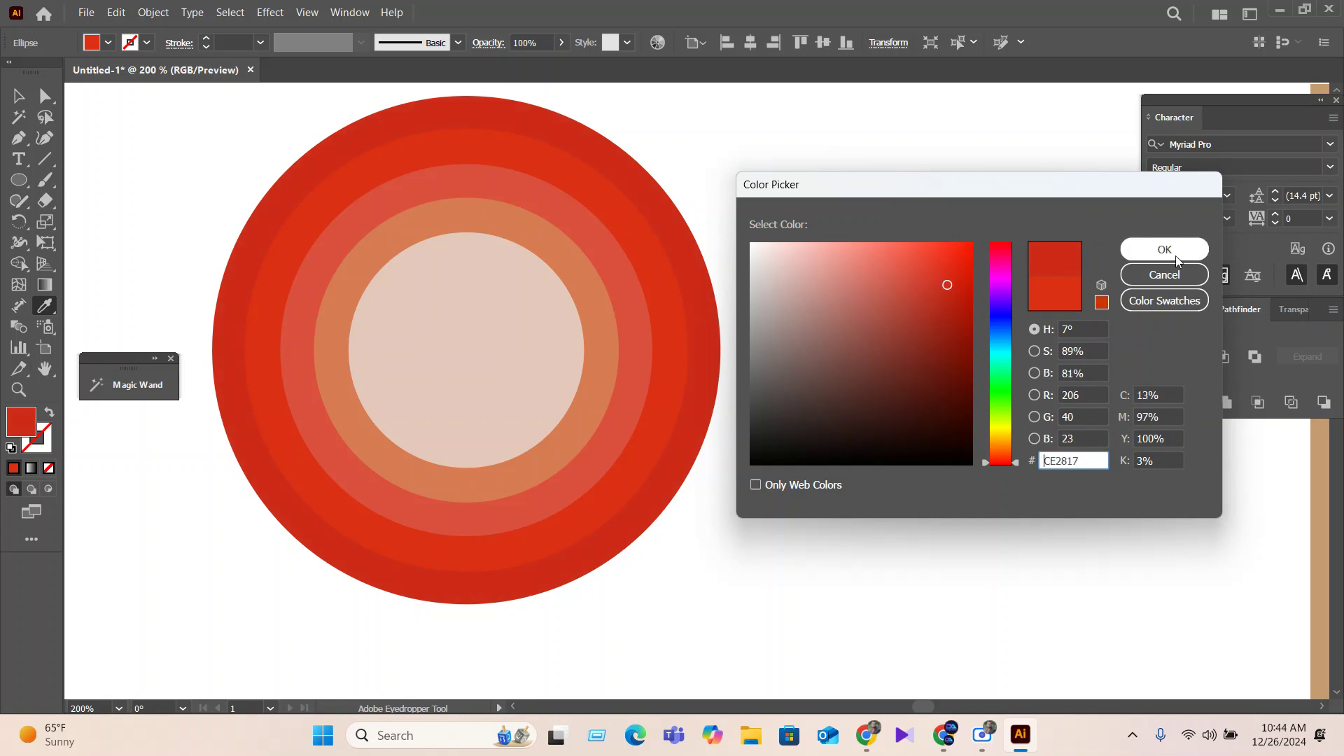
pyautogui.click(1174, 254)
# Group all five concentric sunset circles and deselect the group.
pyautogui.click(18, 96)
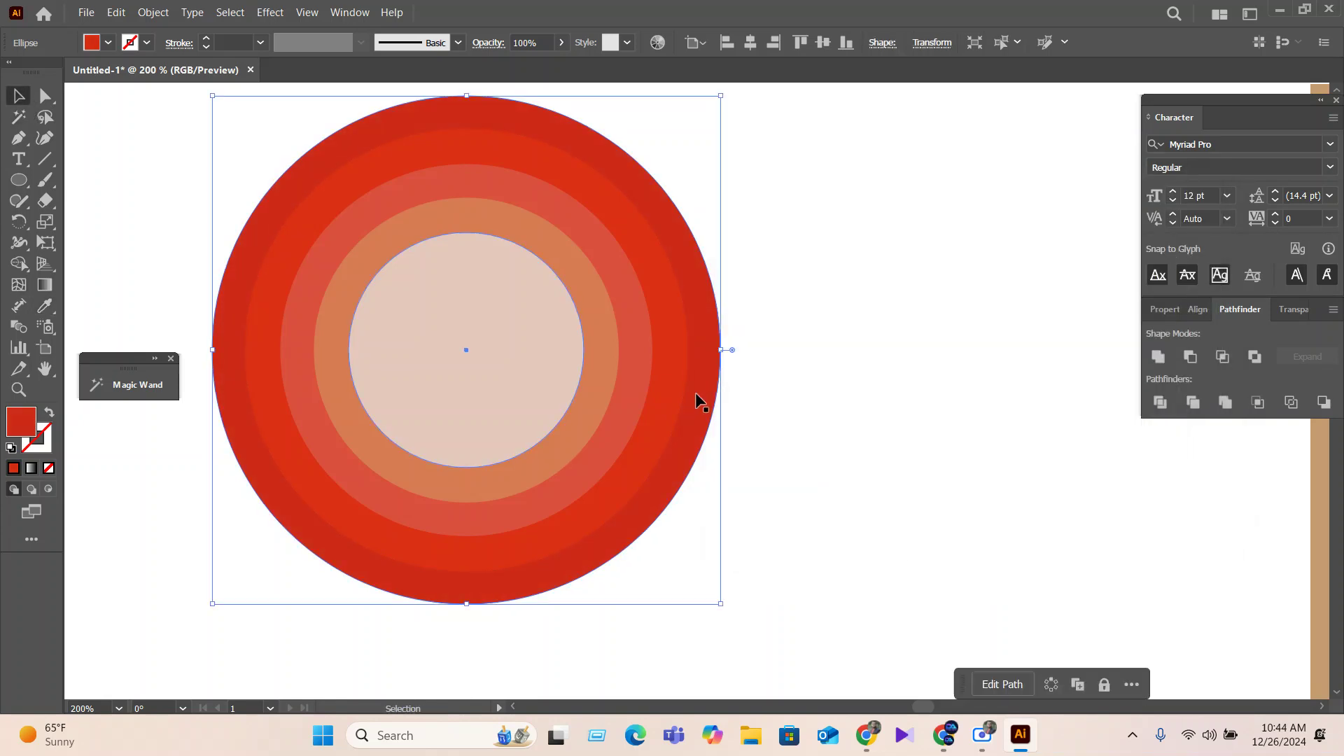
pyautogui.moveTo(911, 549); pyautogui.dragTo(441, 324)
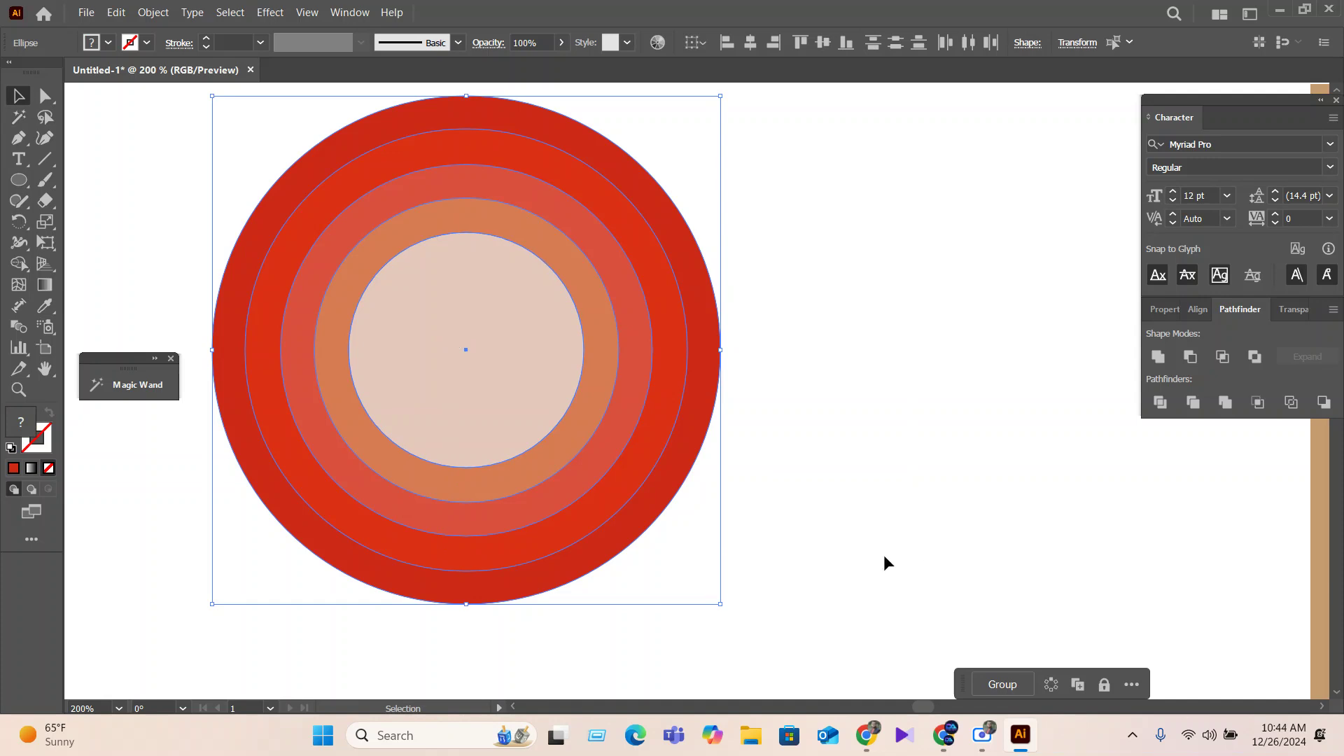
pyautogui.hotkey('ctrl', 'g')
pyautogui.scroll(-2, 732, 542)
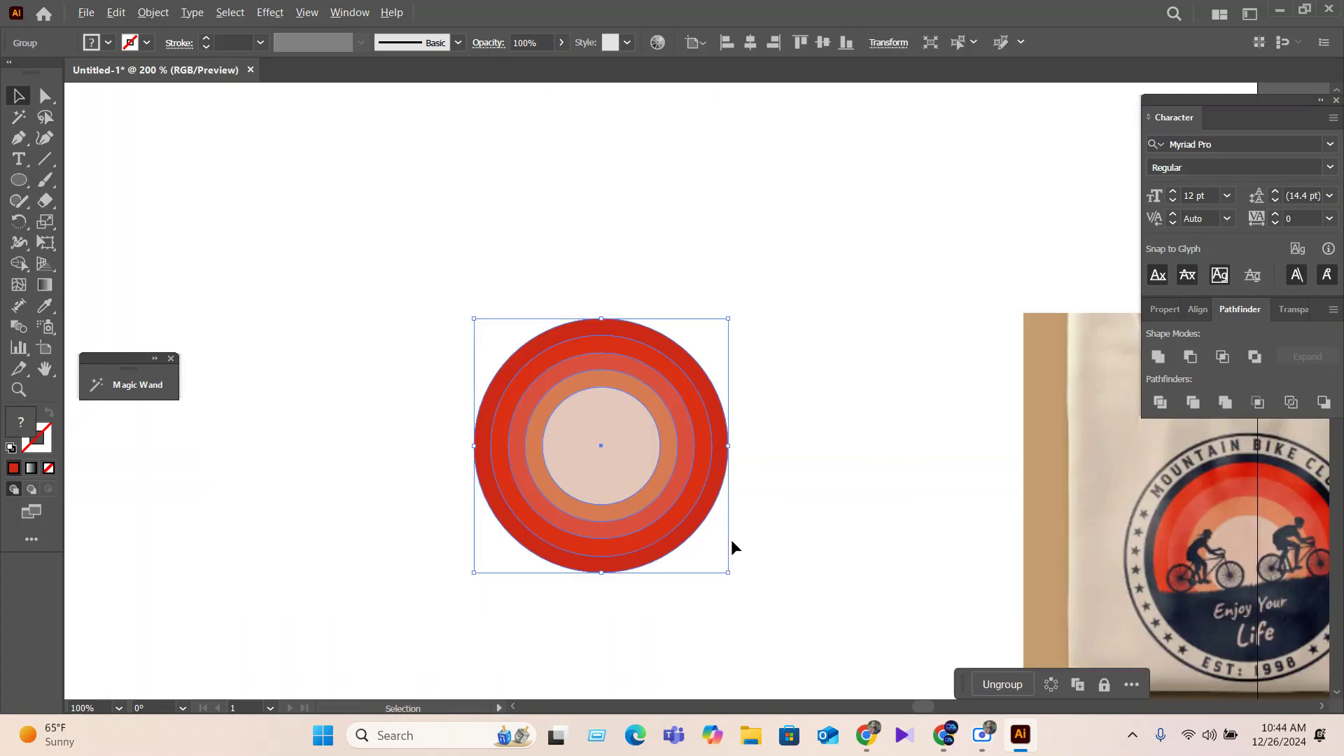
pyautogui.click(772, 608)
# Draw a circle slightly larger than the sunset around it, with no fill and a 4 pt dark red stroke.
pyautogui.hscroll(3, 854, 573)
pyautogui.scroll(-1, 855, 573)
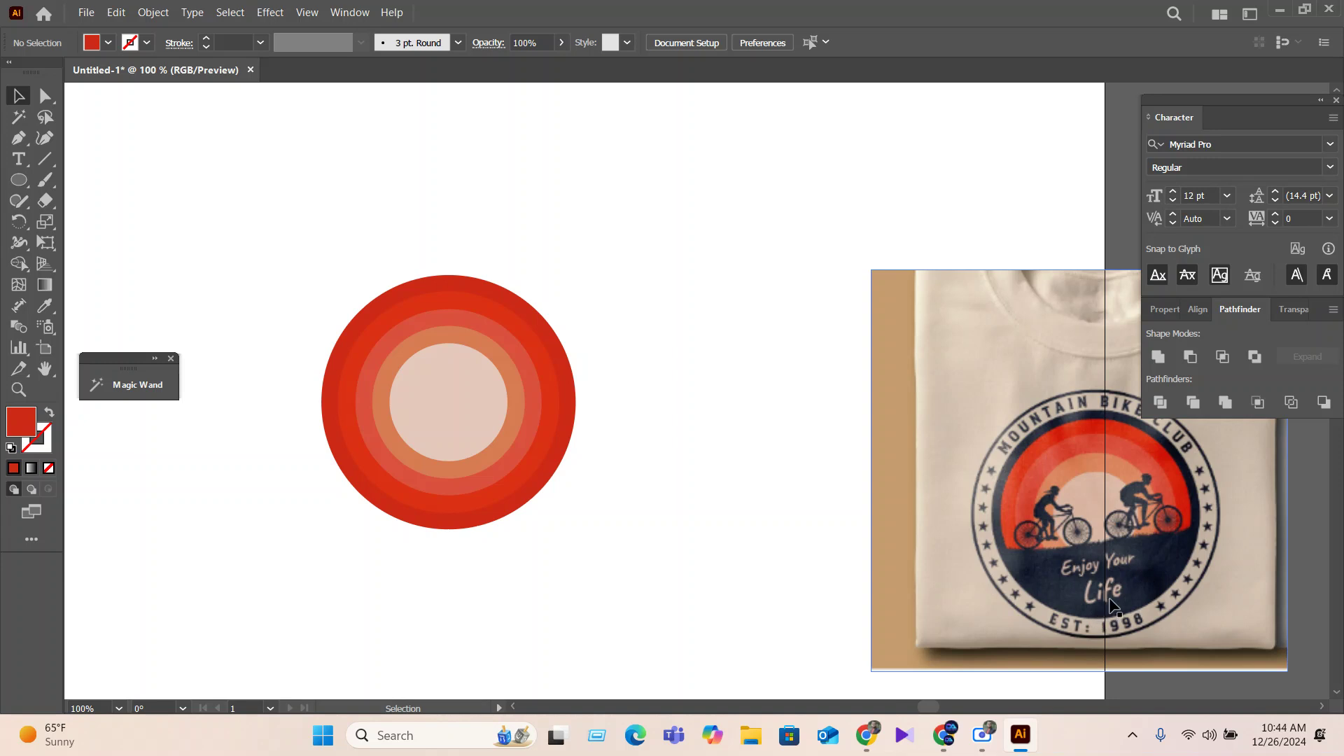
pyautogui.click(17, 182)
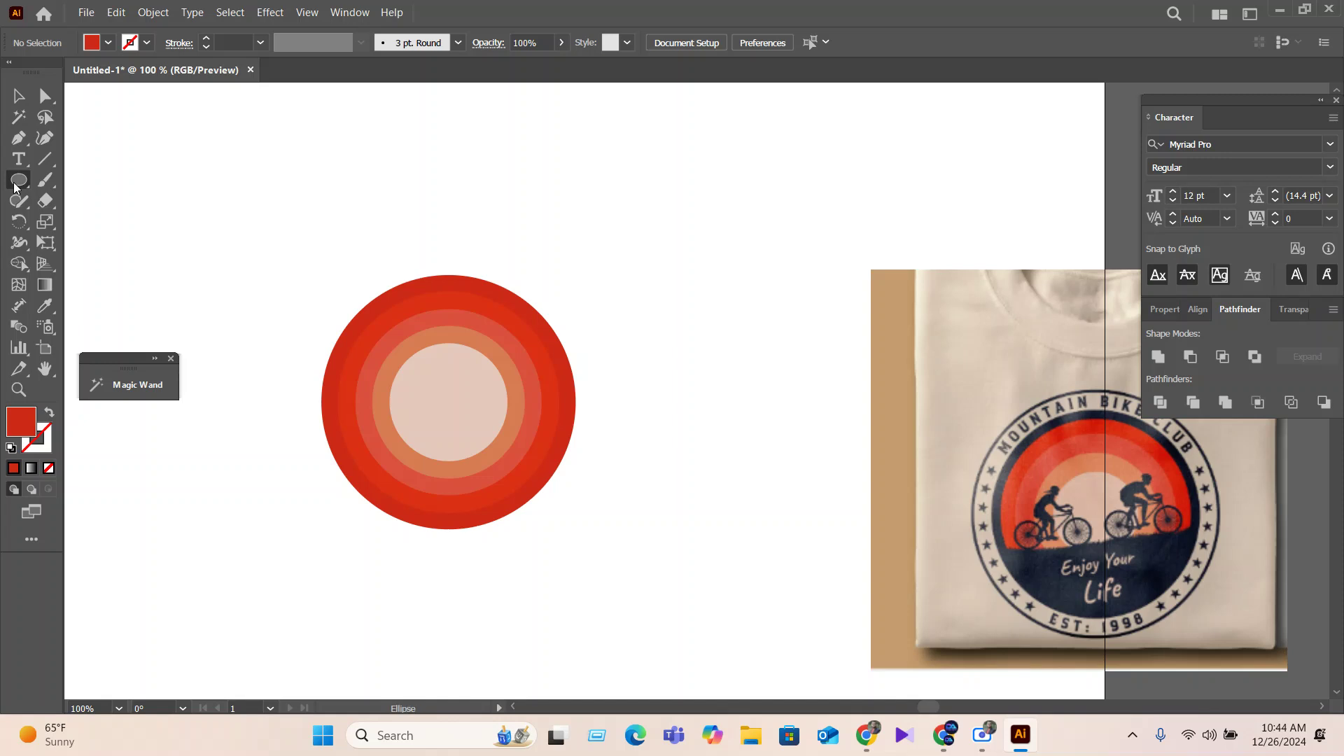
pyautogui.moveTo(438, 402); pyautogui.dragTo(565, 558)
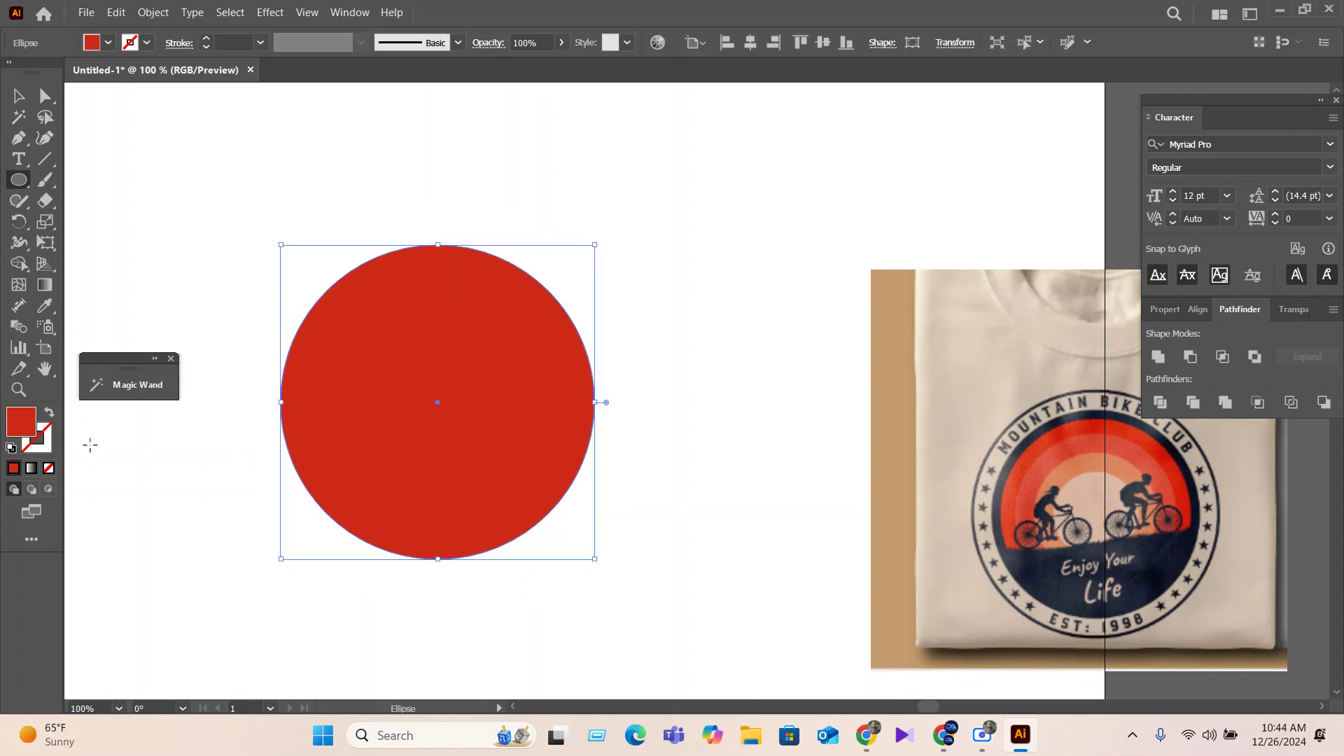
pyautogui.click(48, 414)
pyautogui.doubleClick(225, 43)
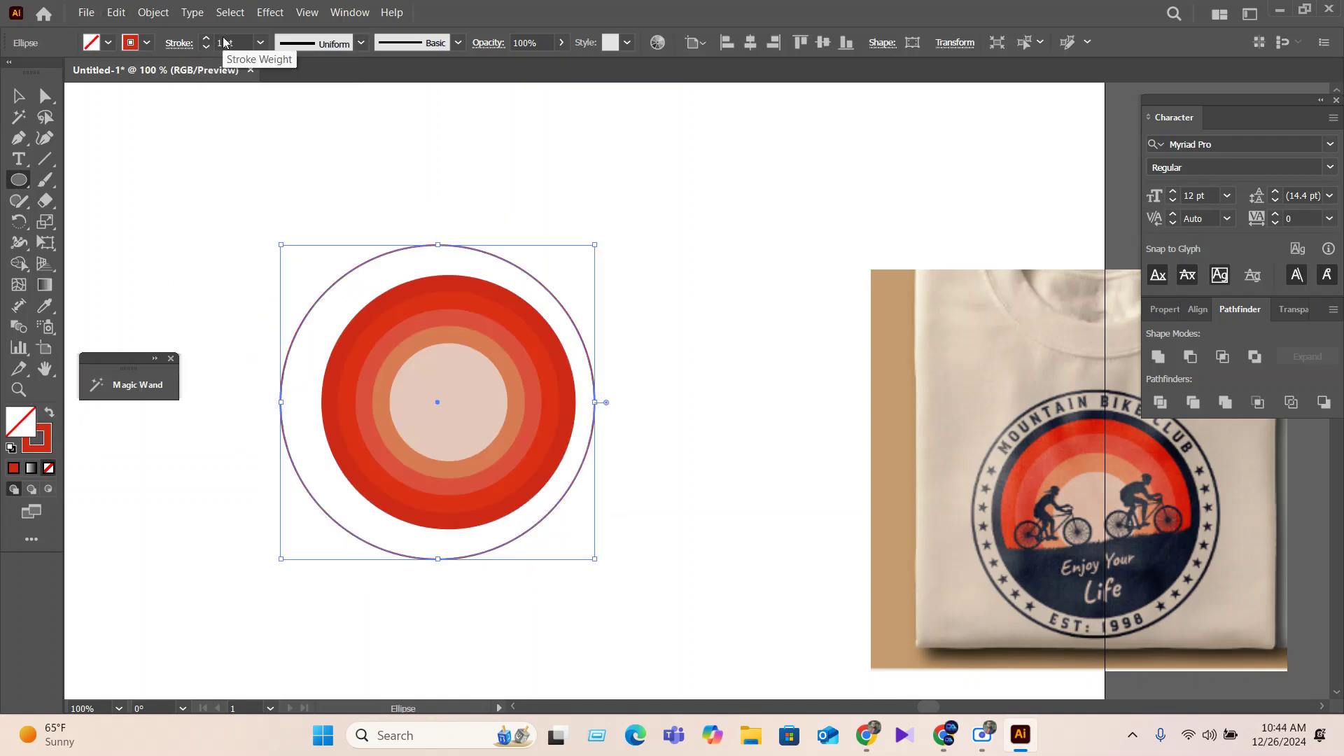
pyautogui.write('4')
pyautogui.press('Return')
# Align the outlined circle and the sunset group on their horizontal centers, then deselect them.
pyautogui.click(19, 103)
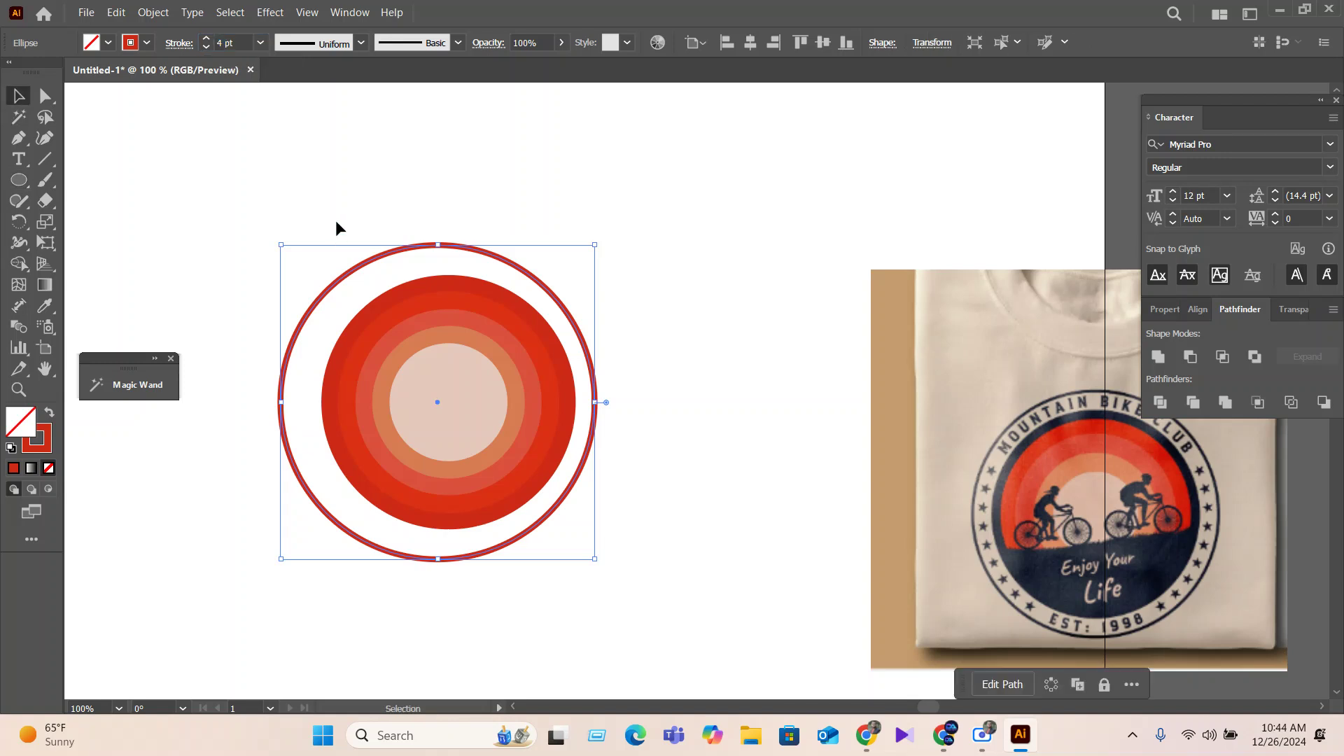
pyautogui.keyDown('shift'); pyautogui.click(478, 333); pyautogui.keyUp('shift')
pyautogui.click(753, 42)
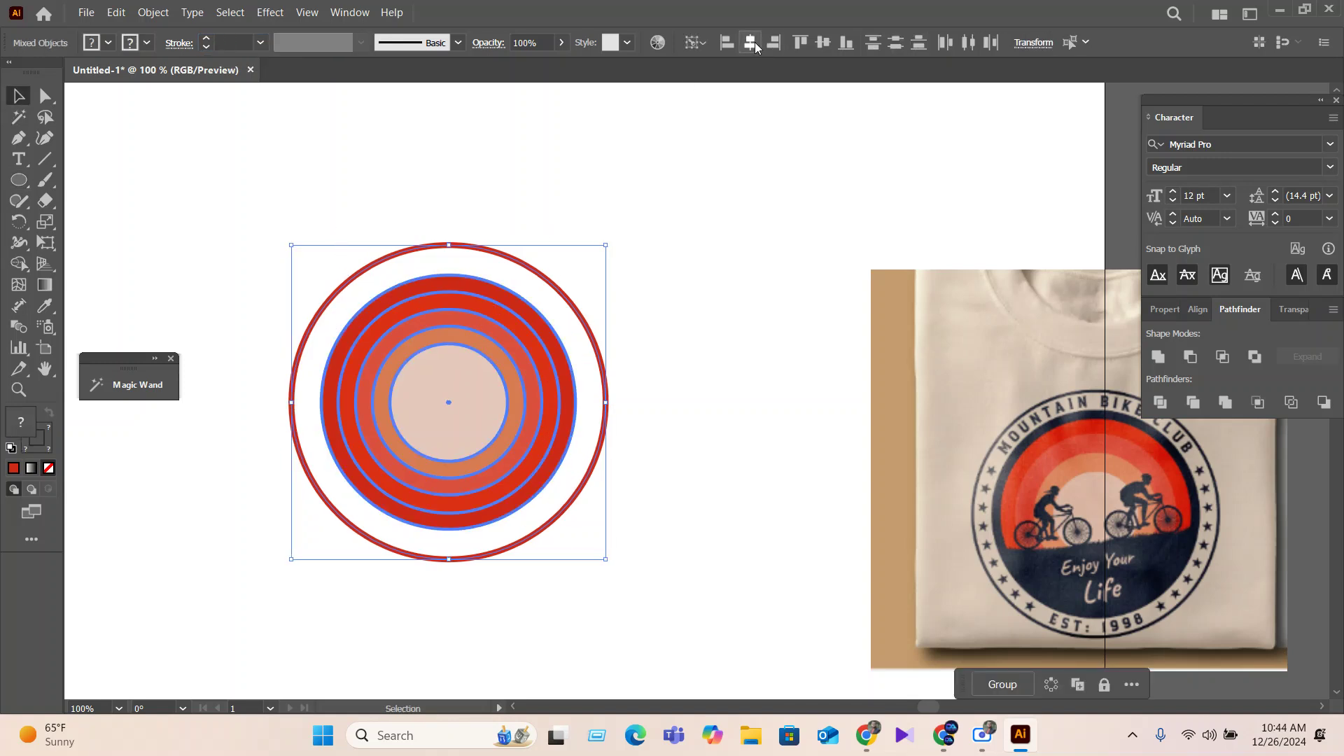
pyautogui.click(738, 367)
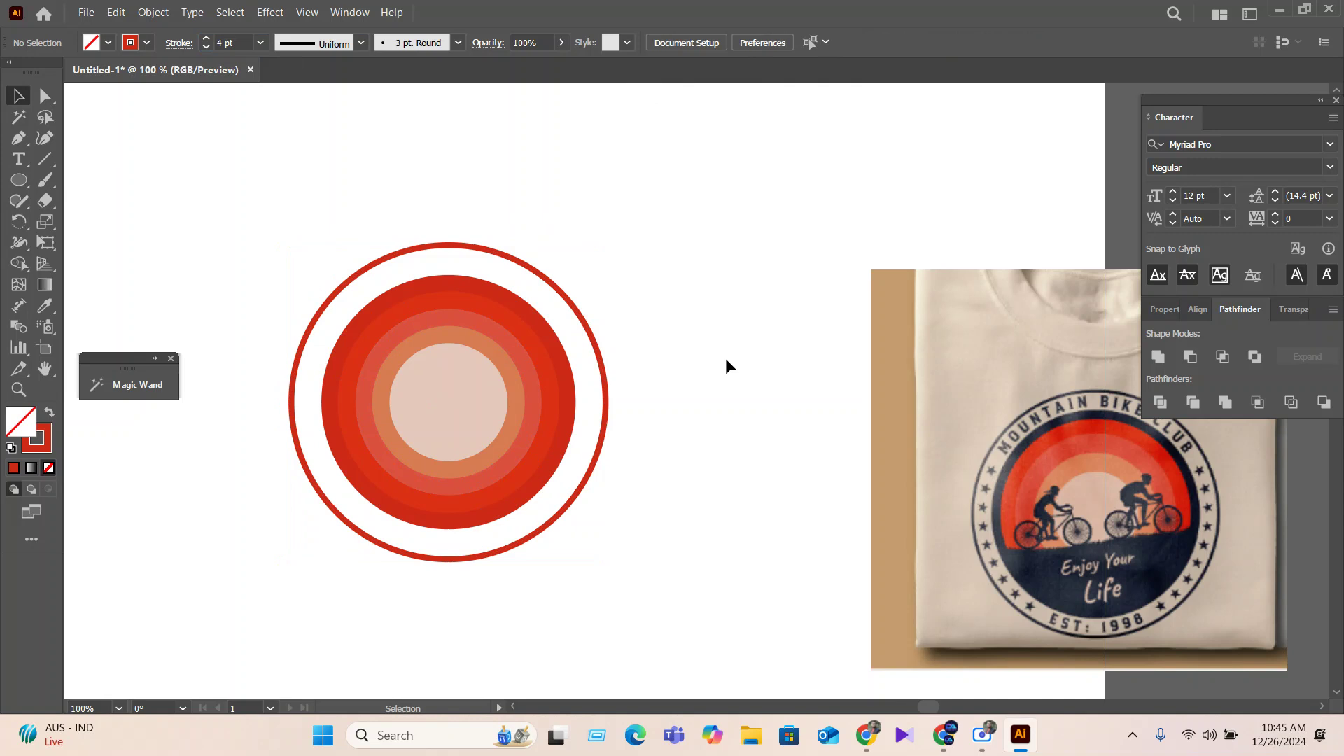
# Shrink the outlined circle about its center so it sits closer to the sunset.
pyautogui.click(593, 468)
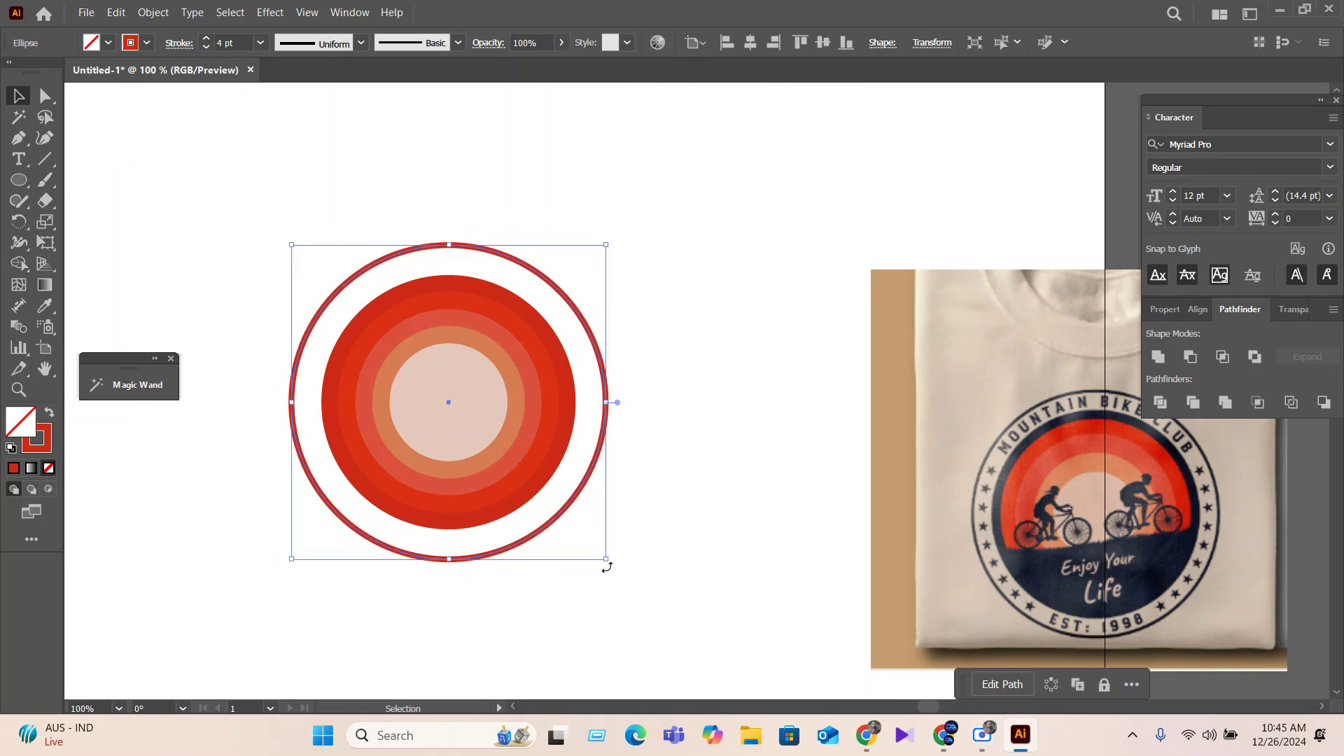
pyautogui.moveTo(608, 560); pyautogui.dragTo(595, 548)
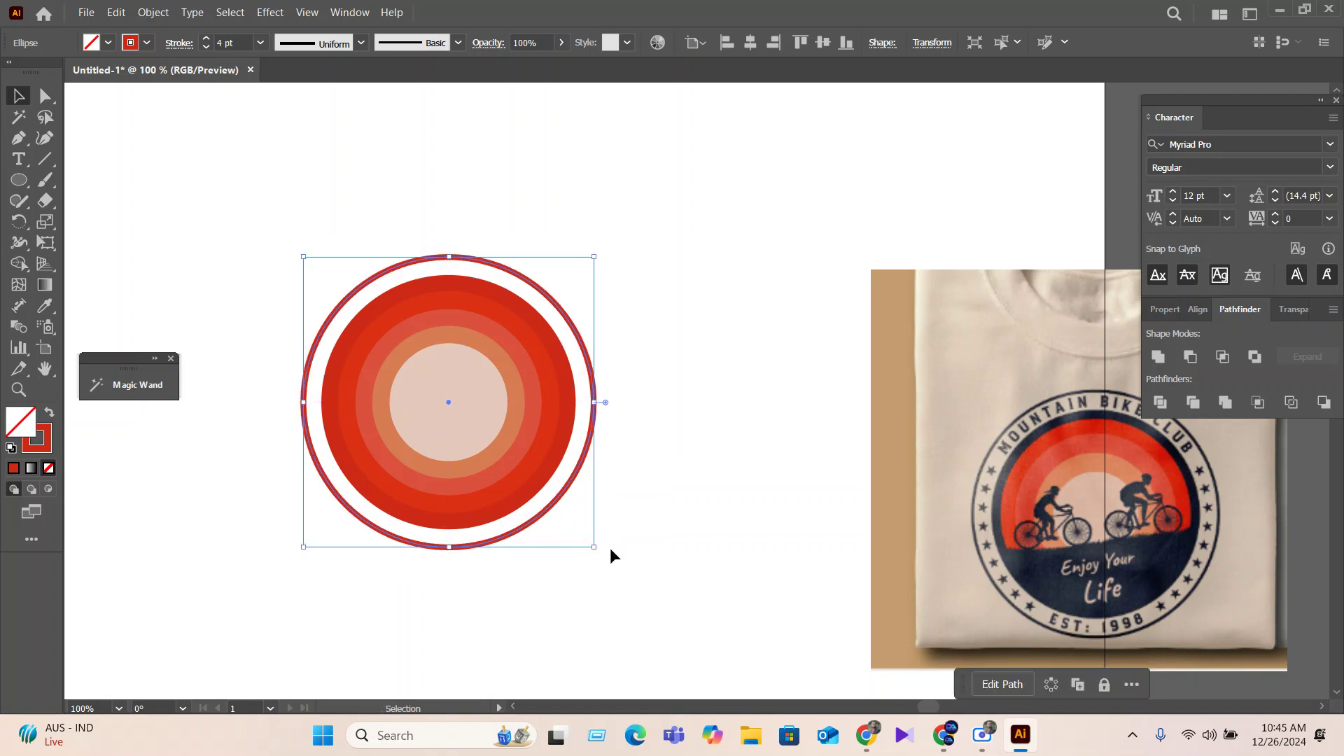
pyautogui.moveTo(793, 535); pyautogui.dragTo(774, 528)
# Copy the words "mountain bike club" from the text line above the artboard.
pyautogui.scroll(-2, 656, 553)
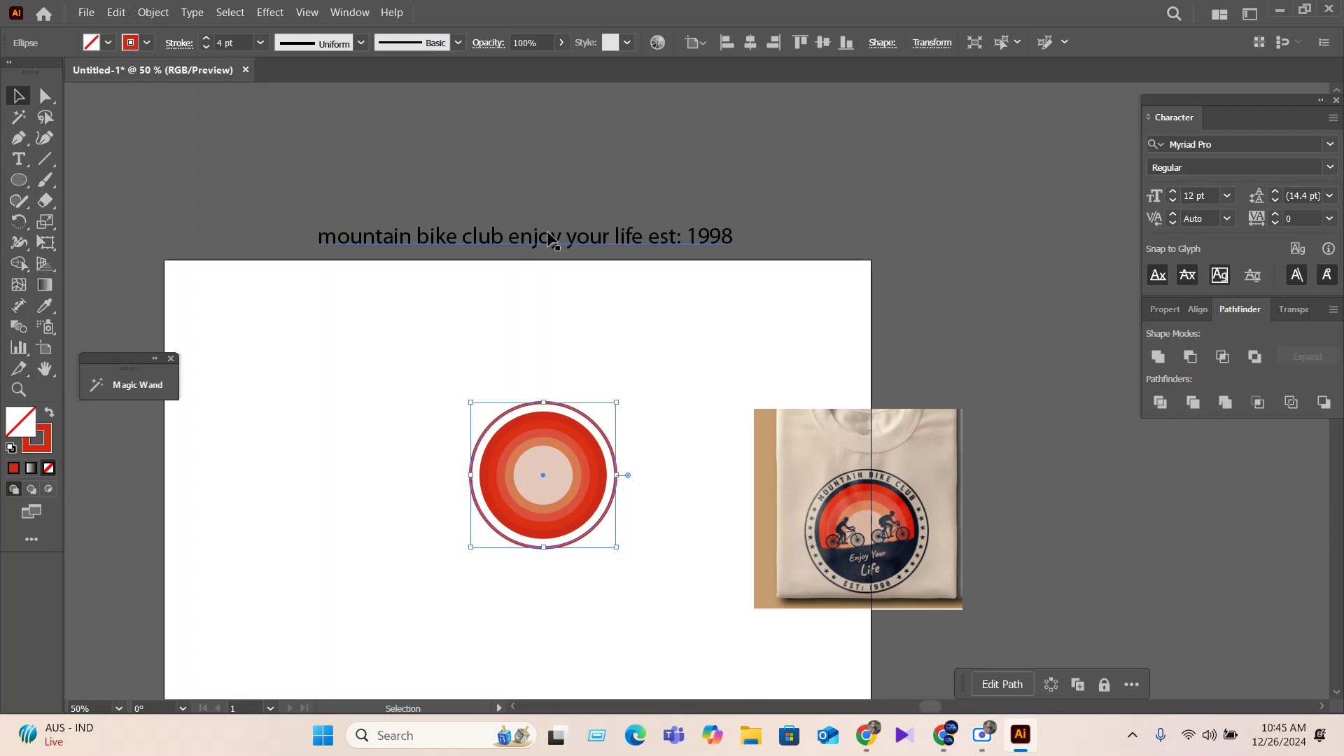
pyautogui.scroll(1, 332, 231)
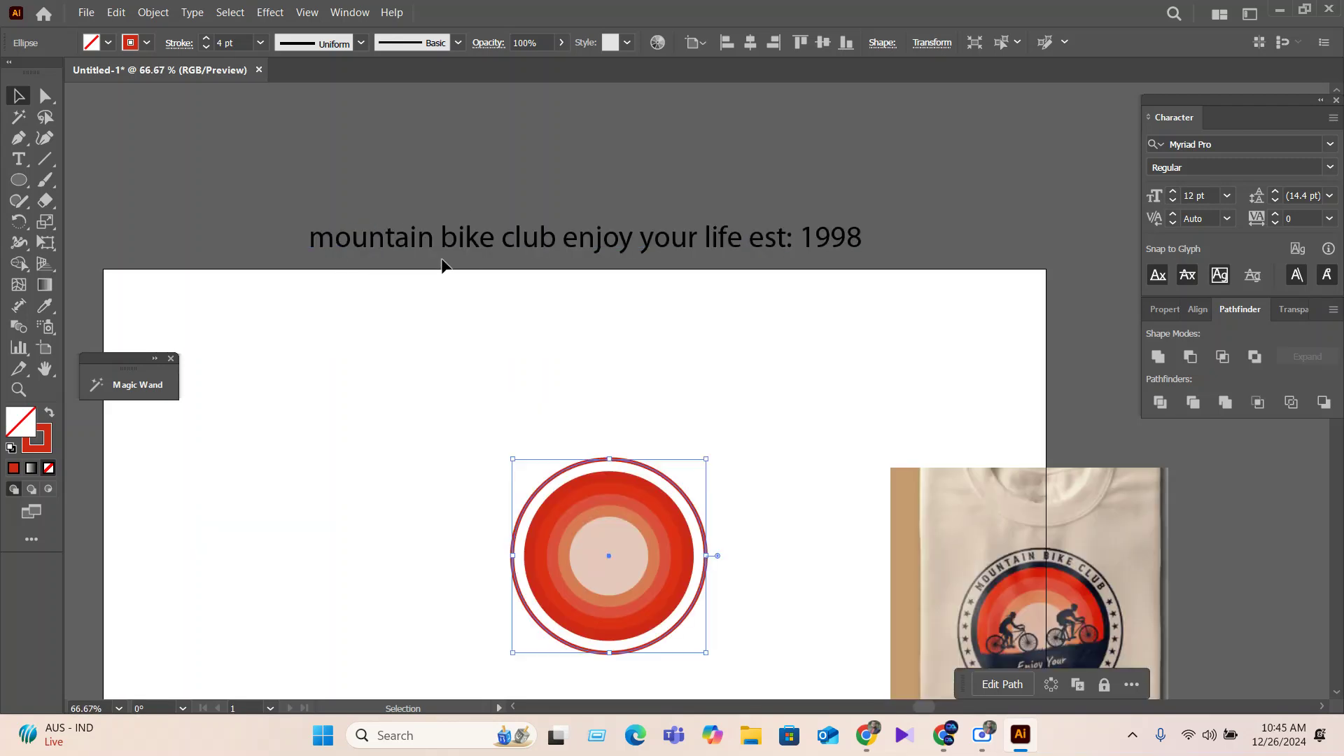
pyautogui.click(552, 246)
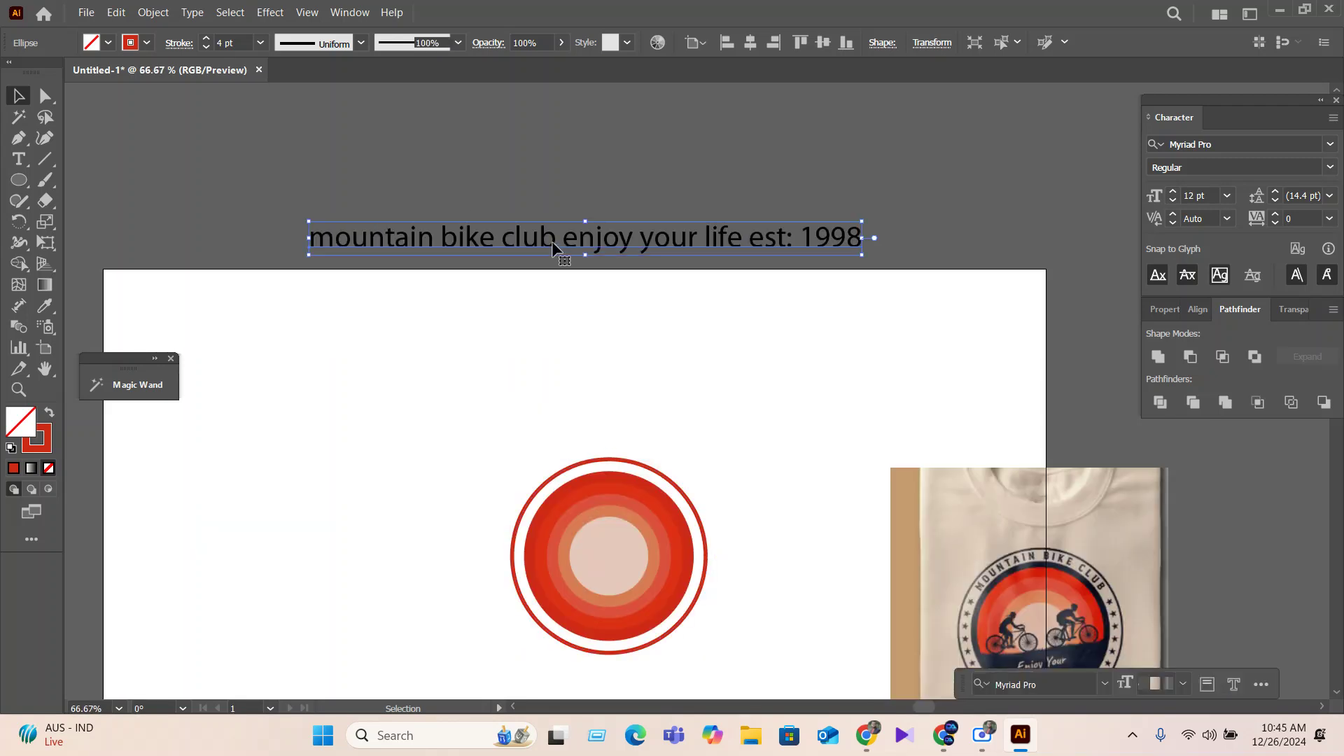
pyautogui.doubleClick(552, 241)
pyautogui.moveTo(556, 239); pyautogui.dragTo(308, 244)
pyautogui.hotkey('ctrl', 'c')
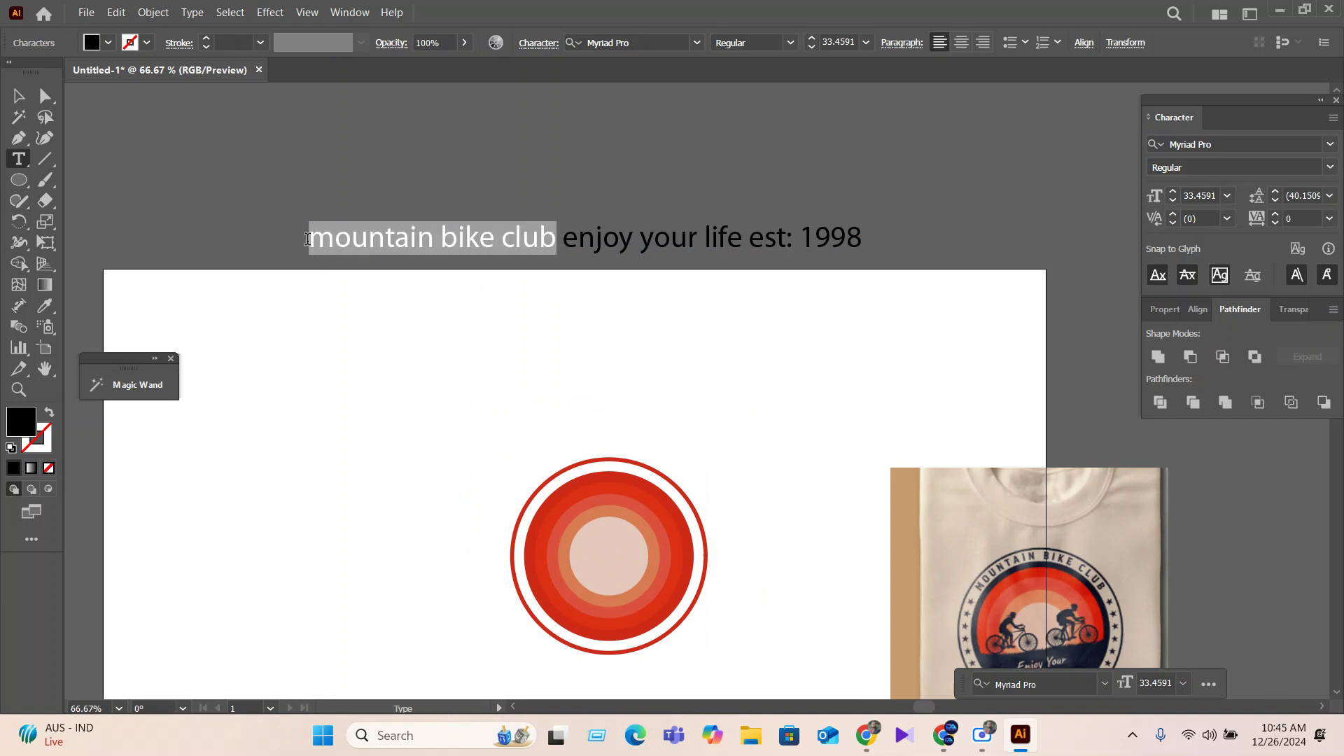
pyautogui.press('ctrl')
pyautogui.click(19, 96)
# Turn the outlined circle into a type path starting at its leftmost point and paste "mountain bike club" along it.
pyautogui.scroll(2, 742, 661)
pyautogui.click(635, 538)
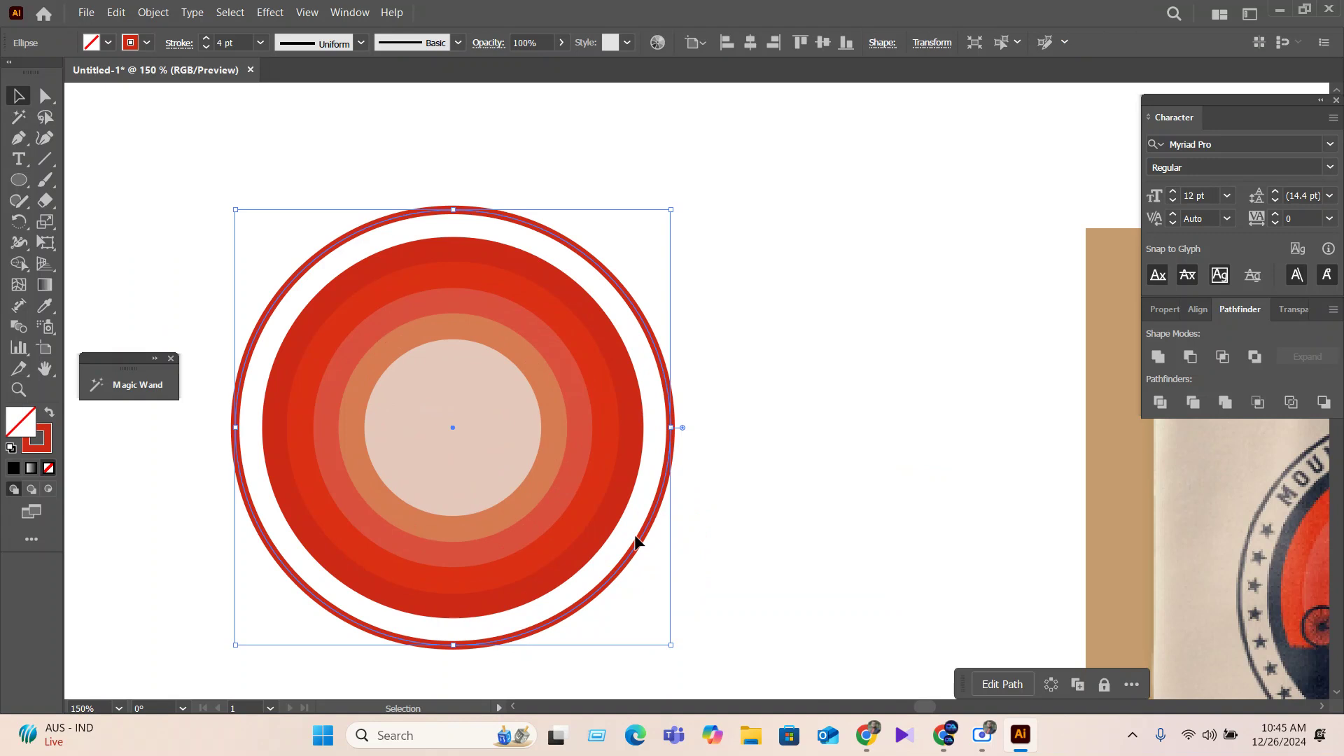
pyautogui.moveTo(19, 159); pyautogui.dragTo(94, 203)
pyautogui.click(235, 425)
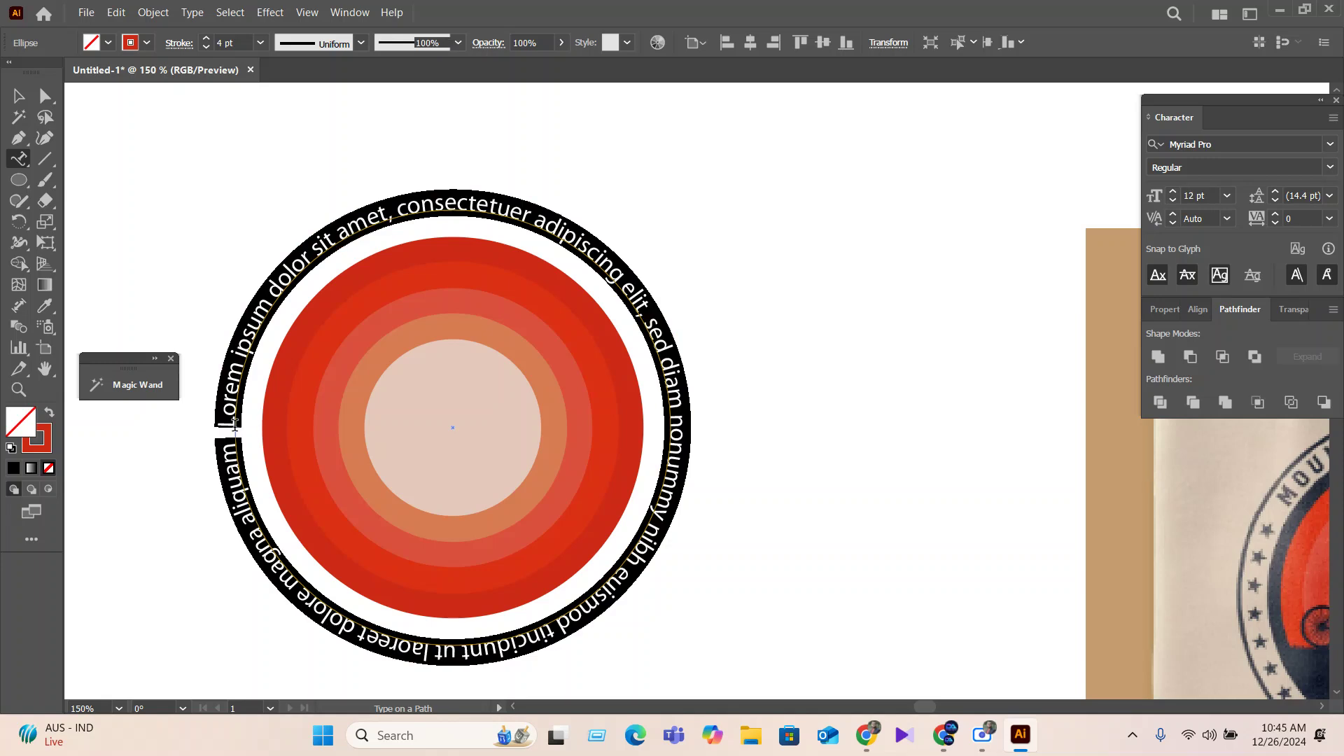
pyautogui.hotkey('ctrl', 'v')
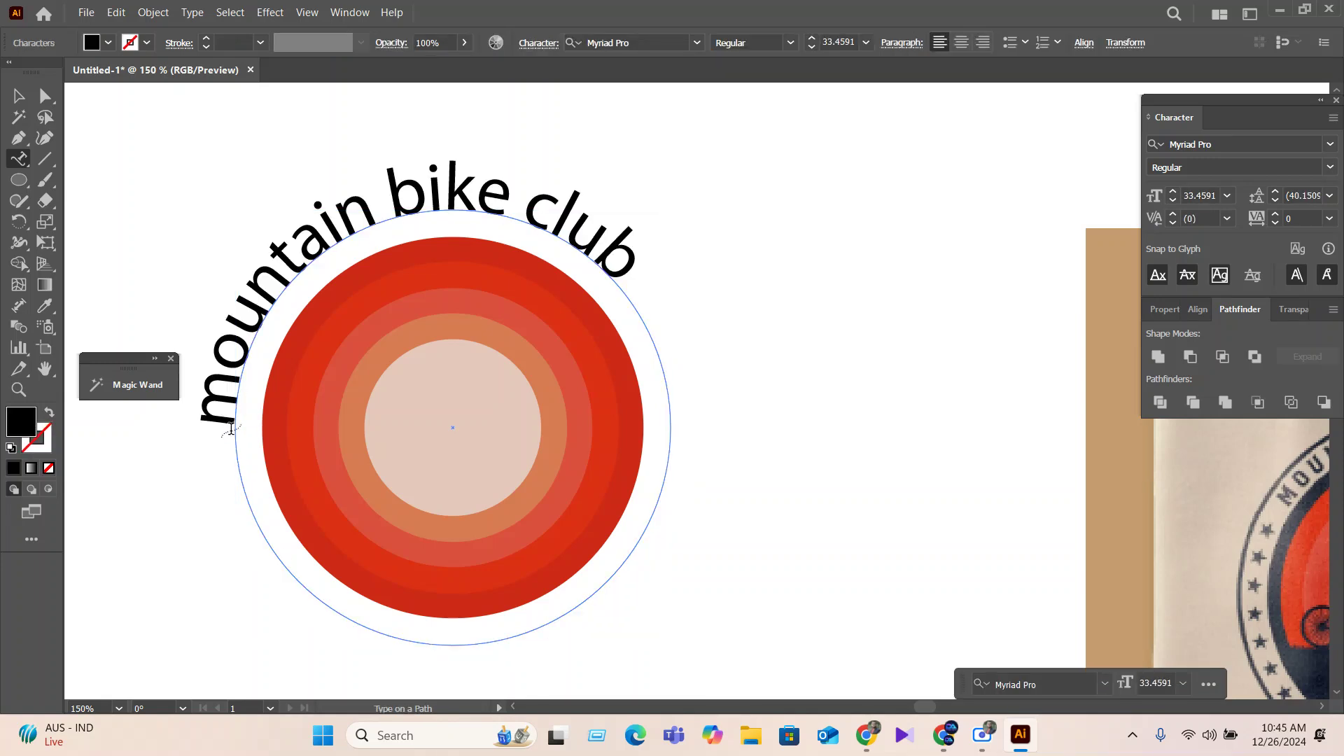
pyautogui.press('Escape')
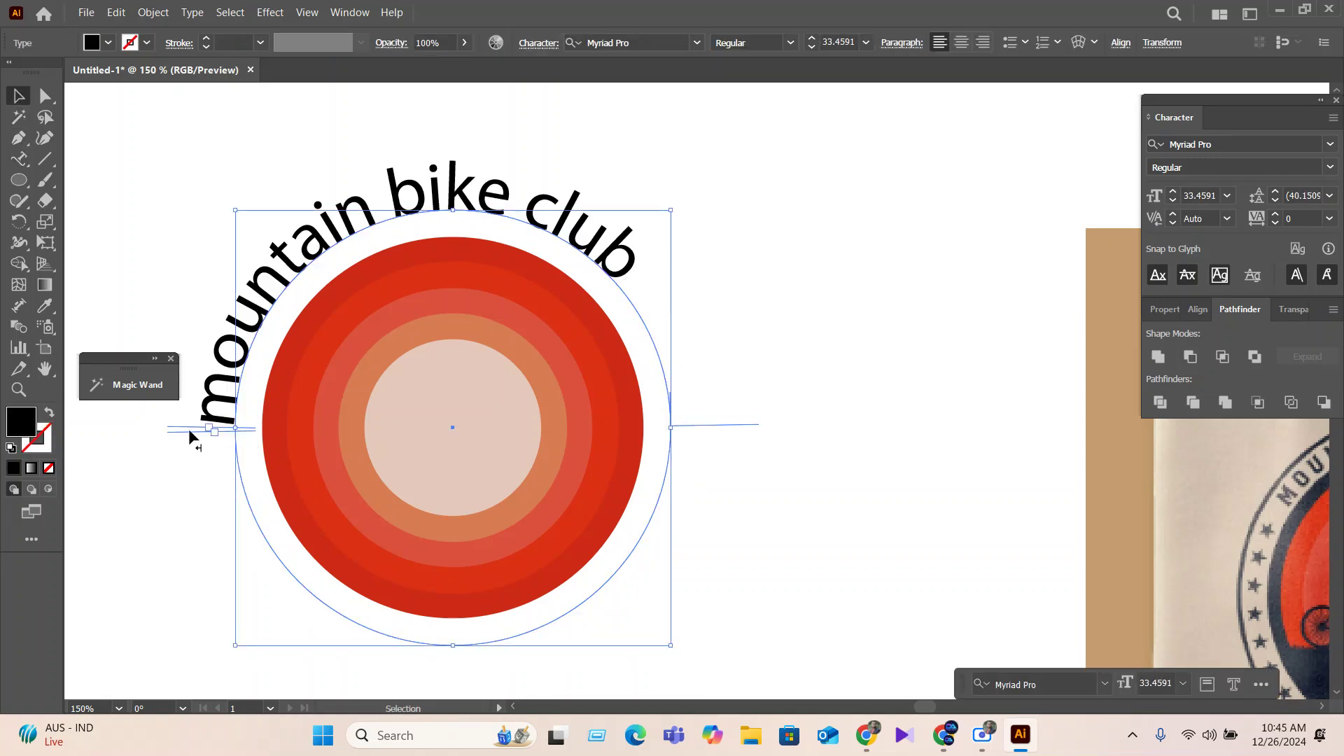
# Extend the path text's range across the circle's upper half to its rightmost point and convert the lettering to uppercase.
pyautogui.moveTo(197, 410); pyautogui.dragTo(753, 424)
pyautogui.click(192, 12)
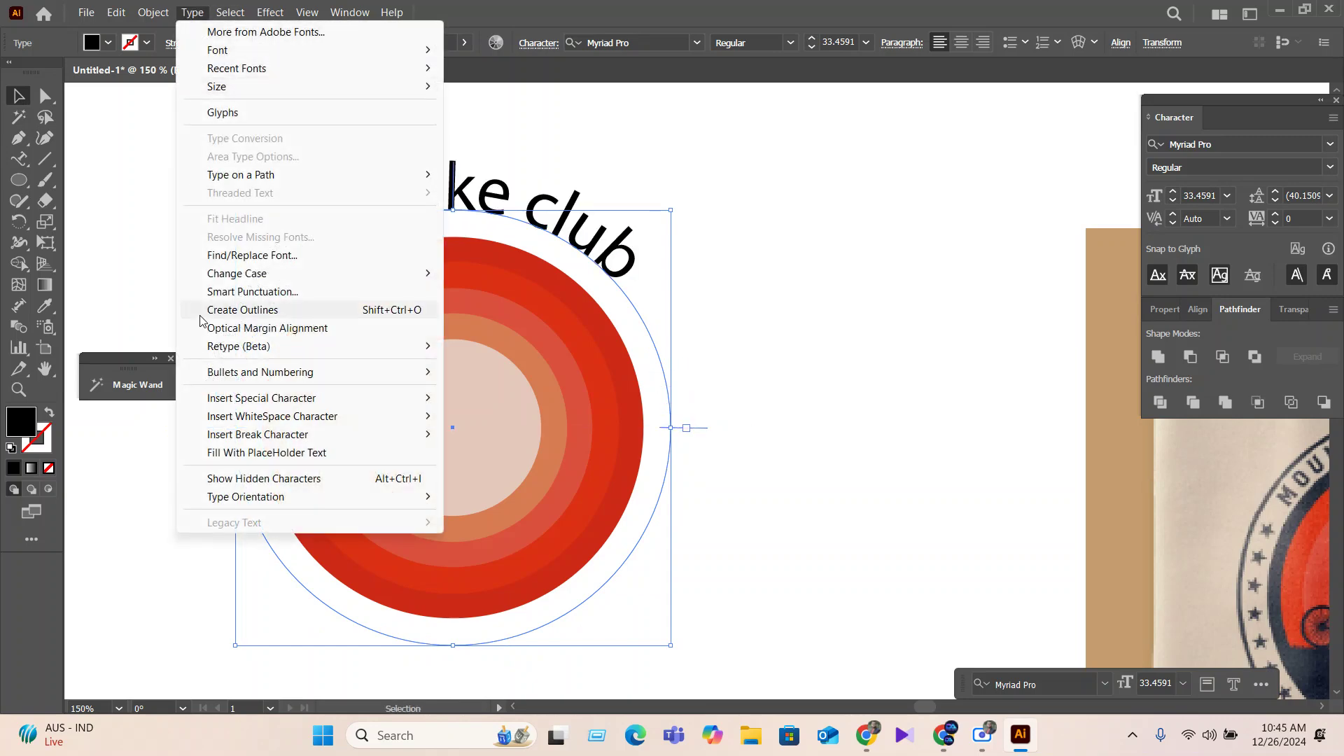
pyautogui.moveTo(259, 275)
pyautogui.click(517, 275)
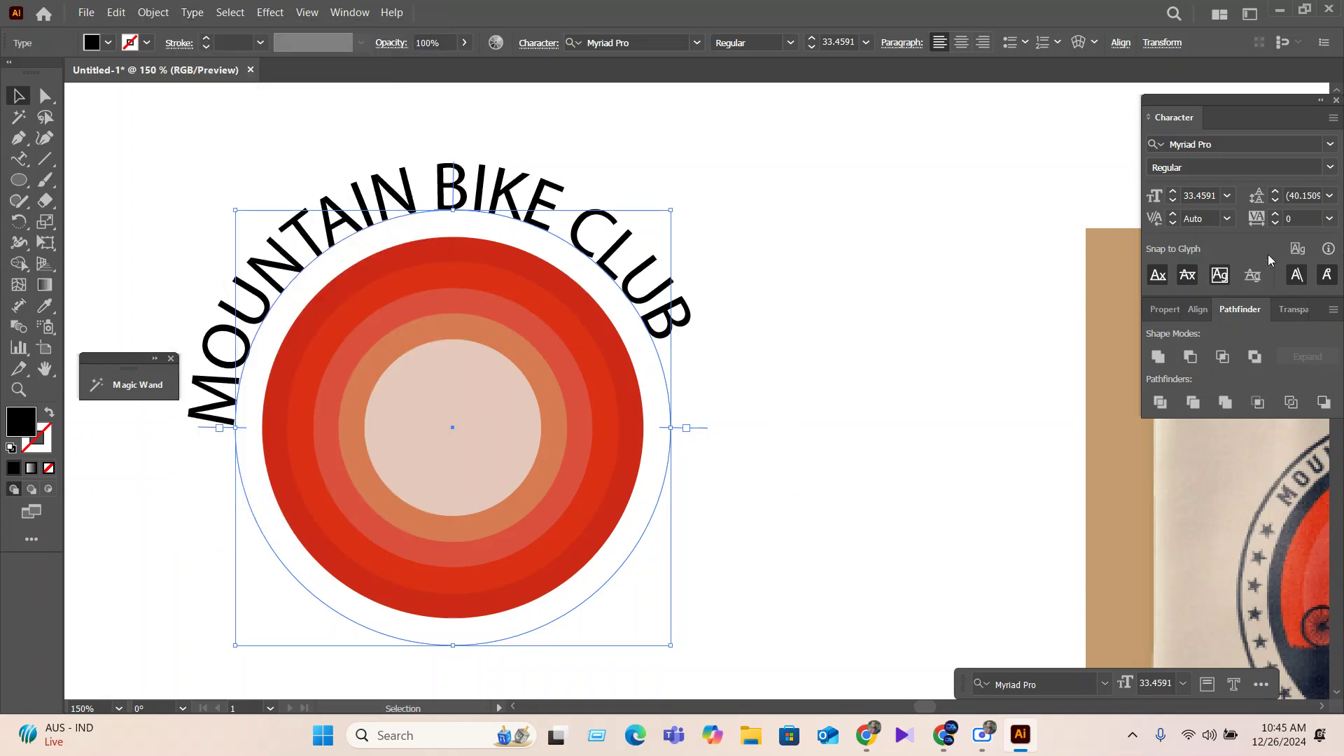
# Set the curved text's font size to 18 pt and center it along its path.
pyautogui.scroll(-15, 1207, 196)
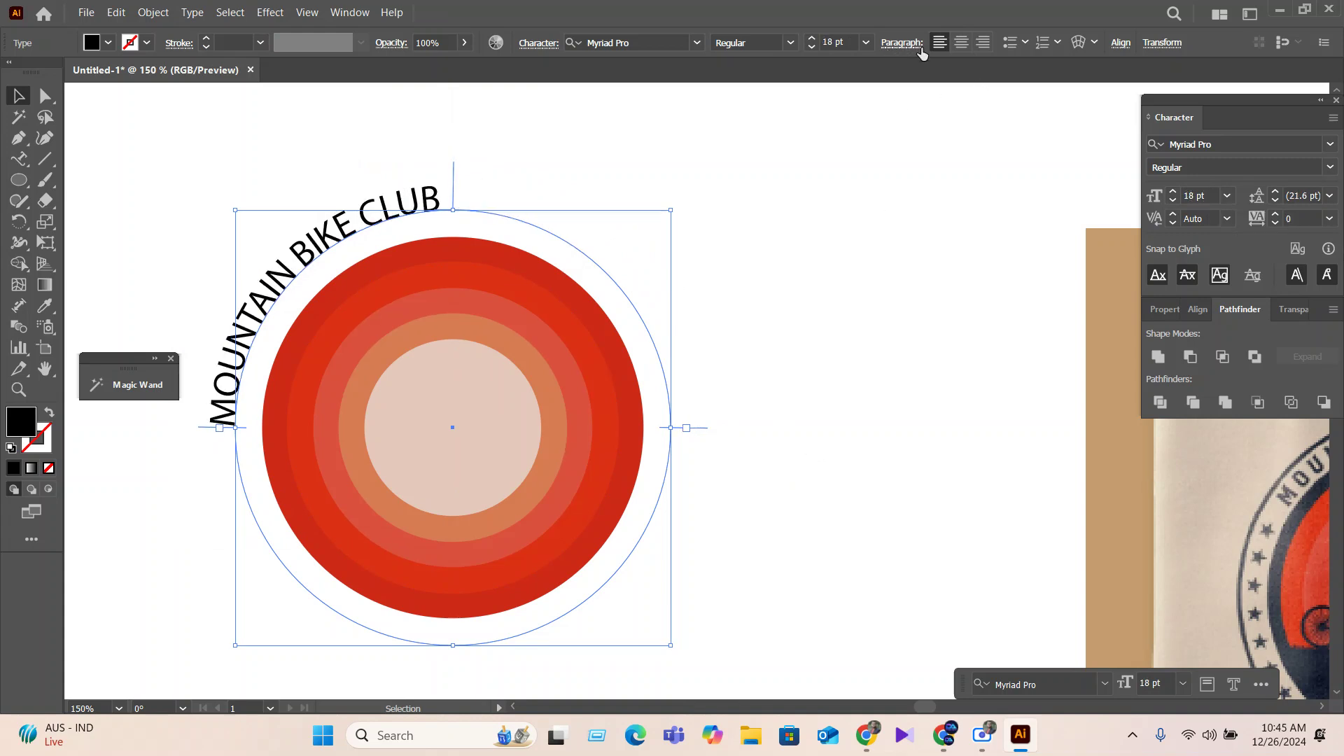
pyautogui.click(957, 44)
pyautogui.click(700, 138)
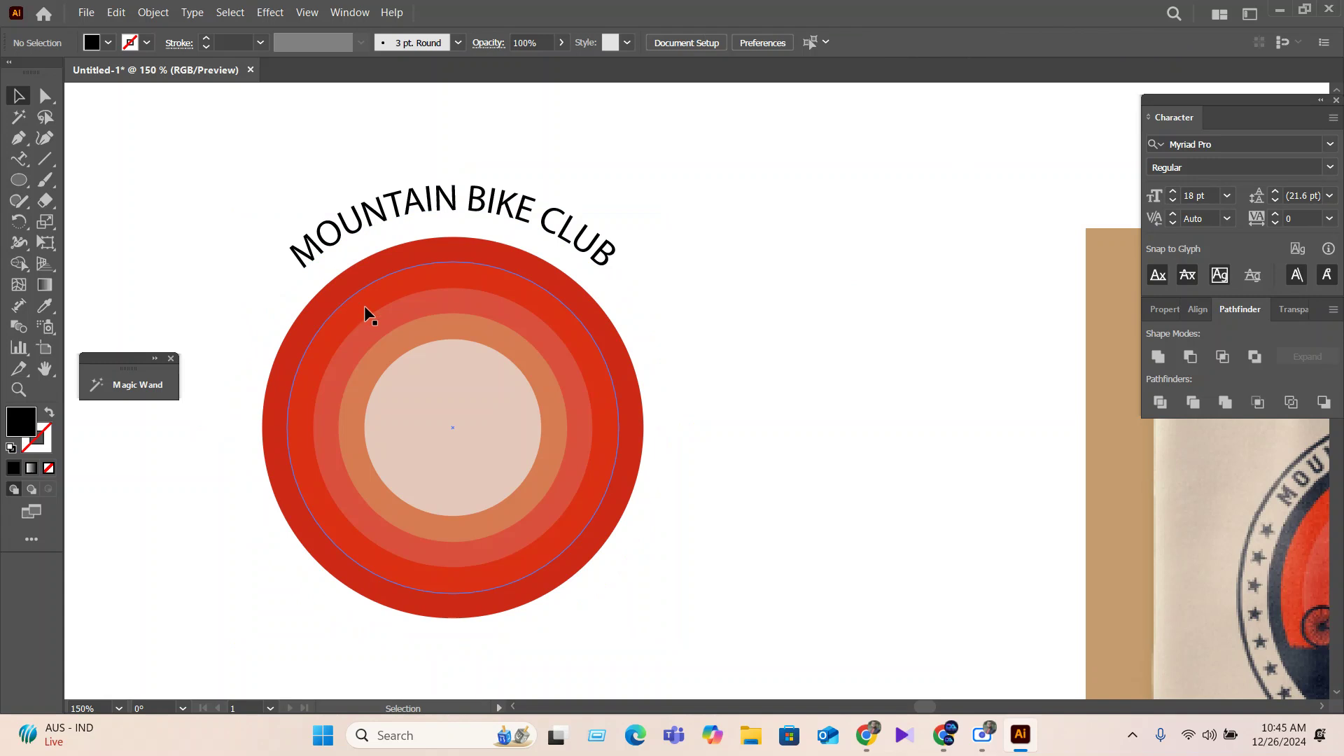
# Browse the font previews for the curved "MOUNTAIN BIKE CLUB" text and apply Aller Display.
pyautogui.click(1330, 145)
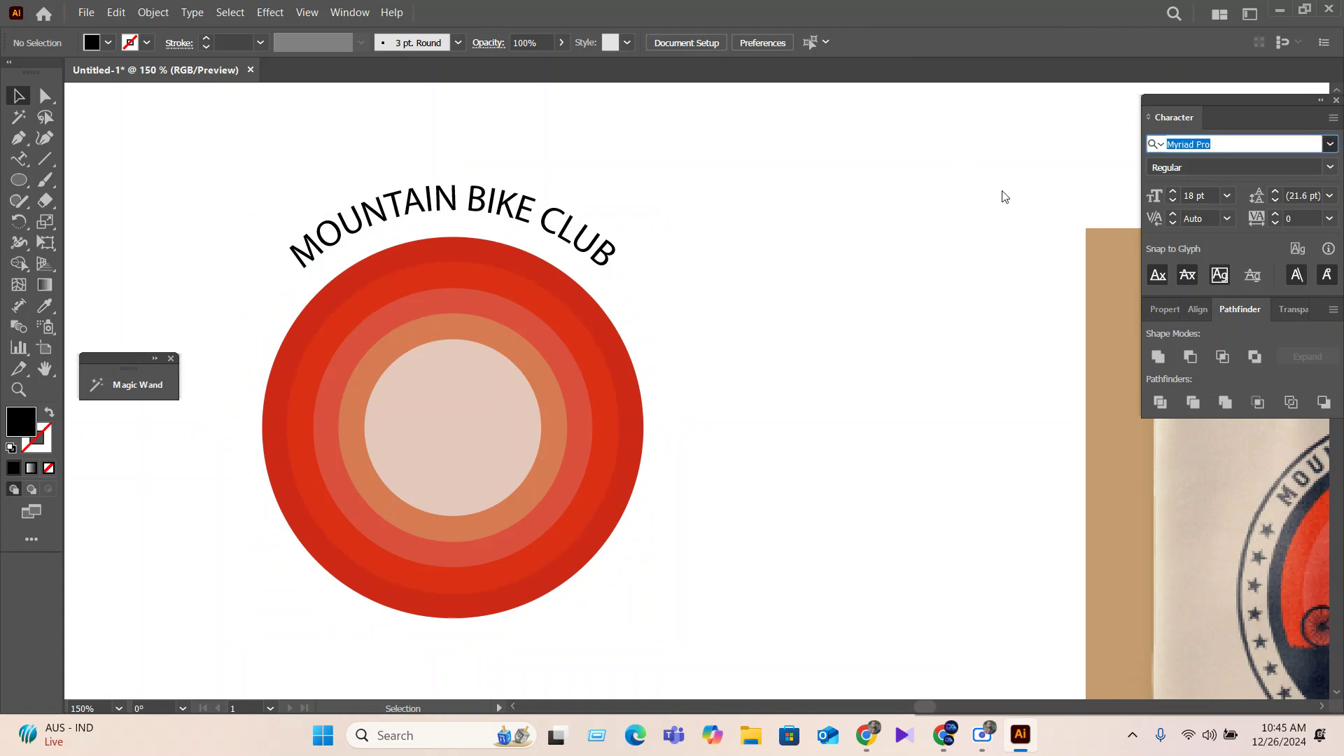
pyautogui.click(539, 210)
pyautogui.click(1327, 144)
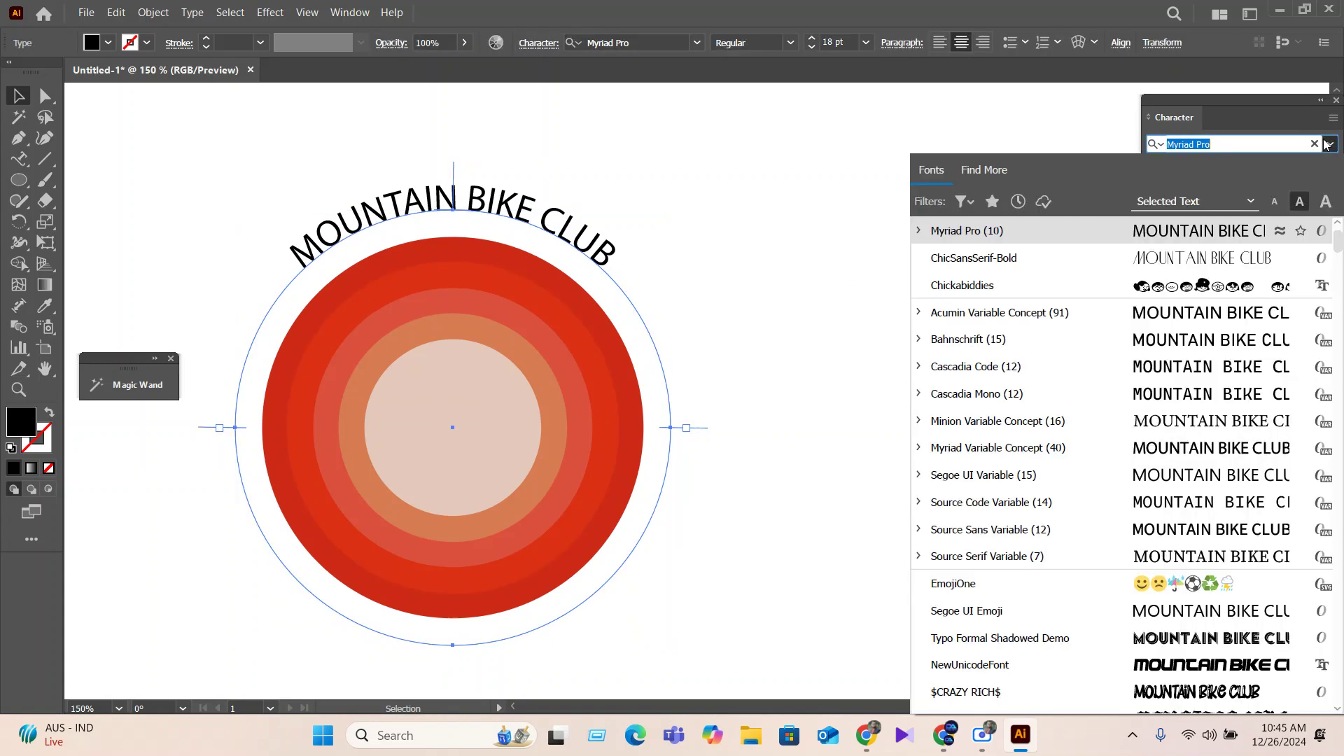
pyautogui.scroll(-3, 1190, 582)
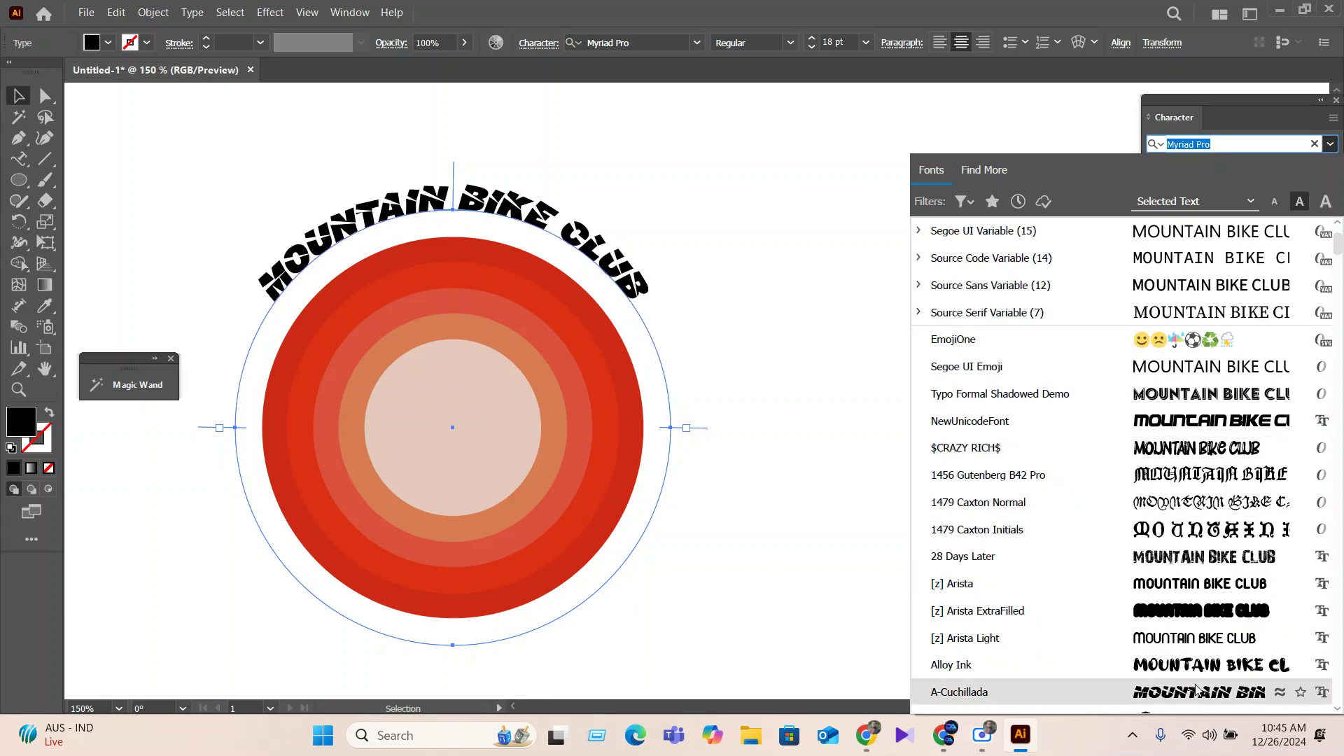
pyautogui.scroll(-3, 1186, 553)
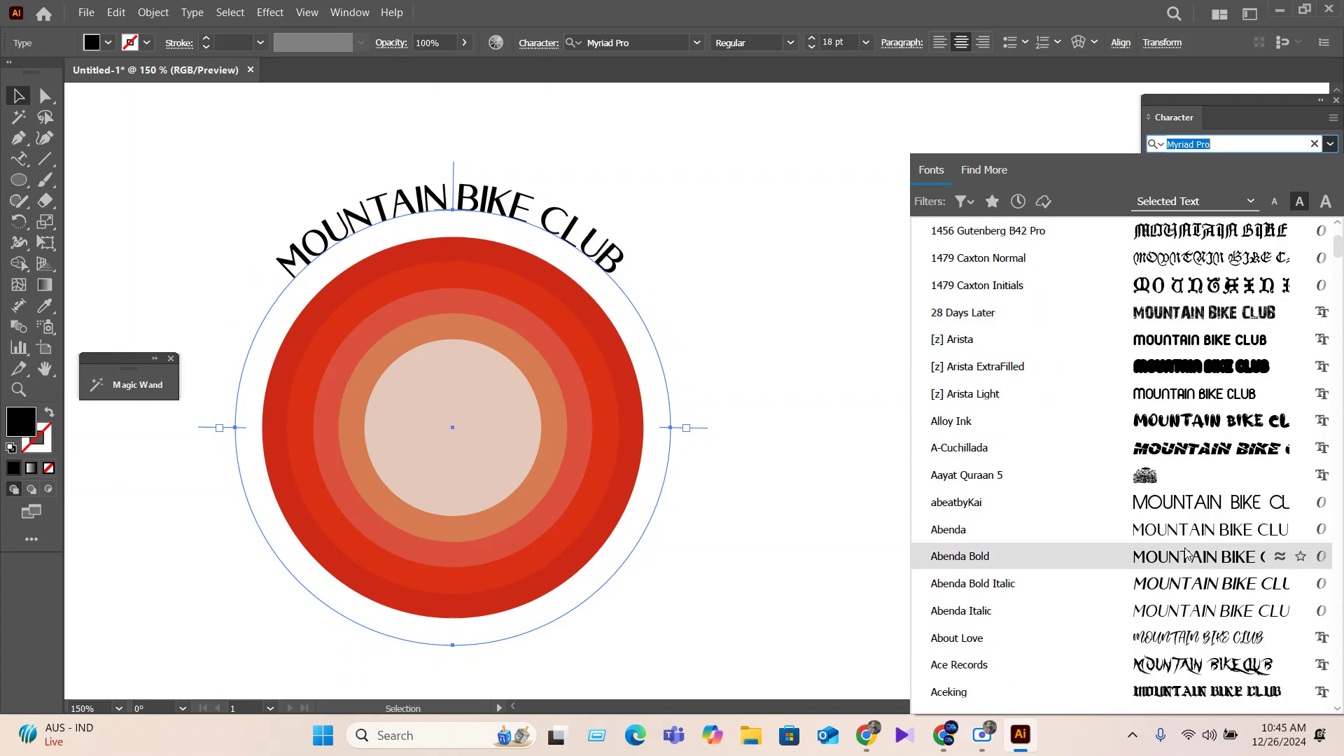
pyautogui.scroll(-3, 1188, 549)
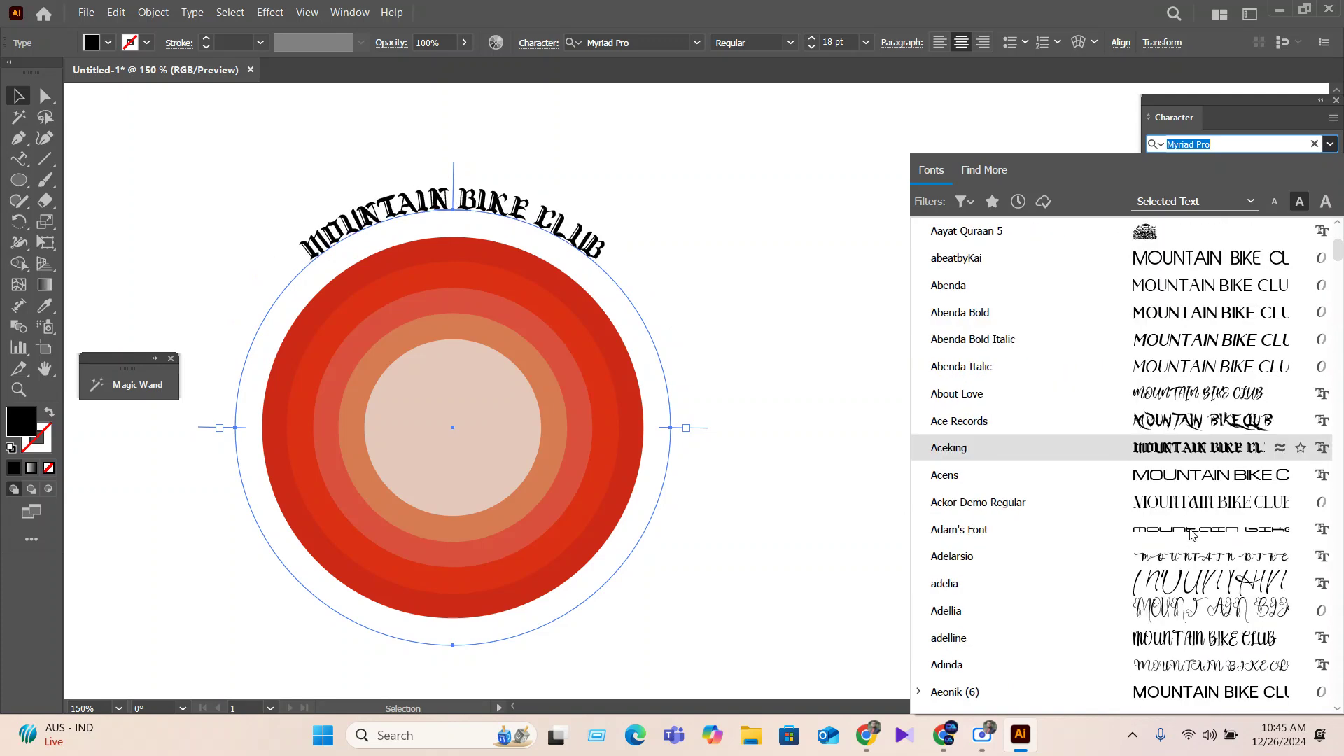
pyautogui.scroll(-6, 1190, 533)
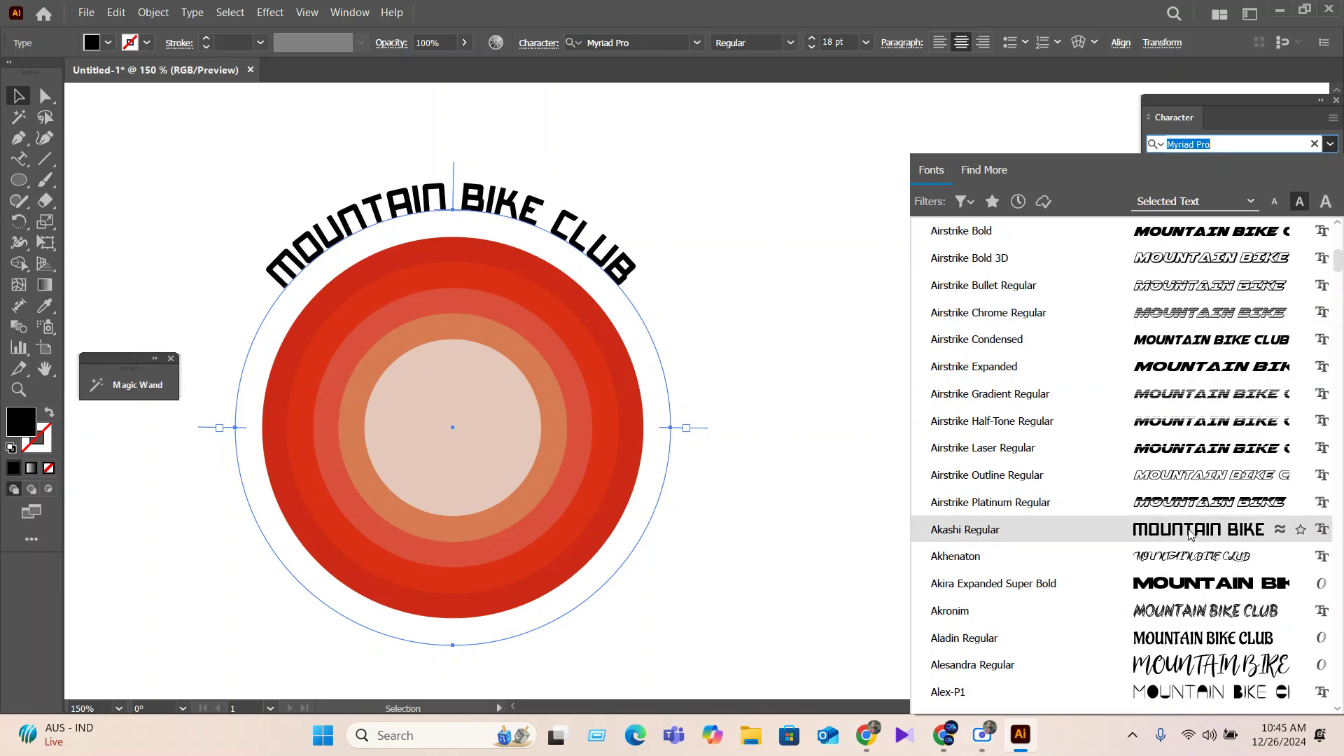
pyautogui.scroll(-7, 1190, 570)
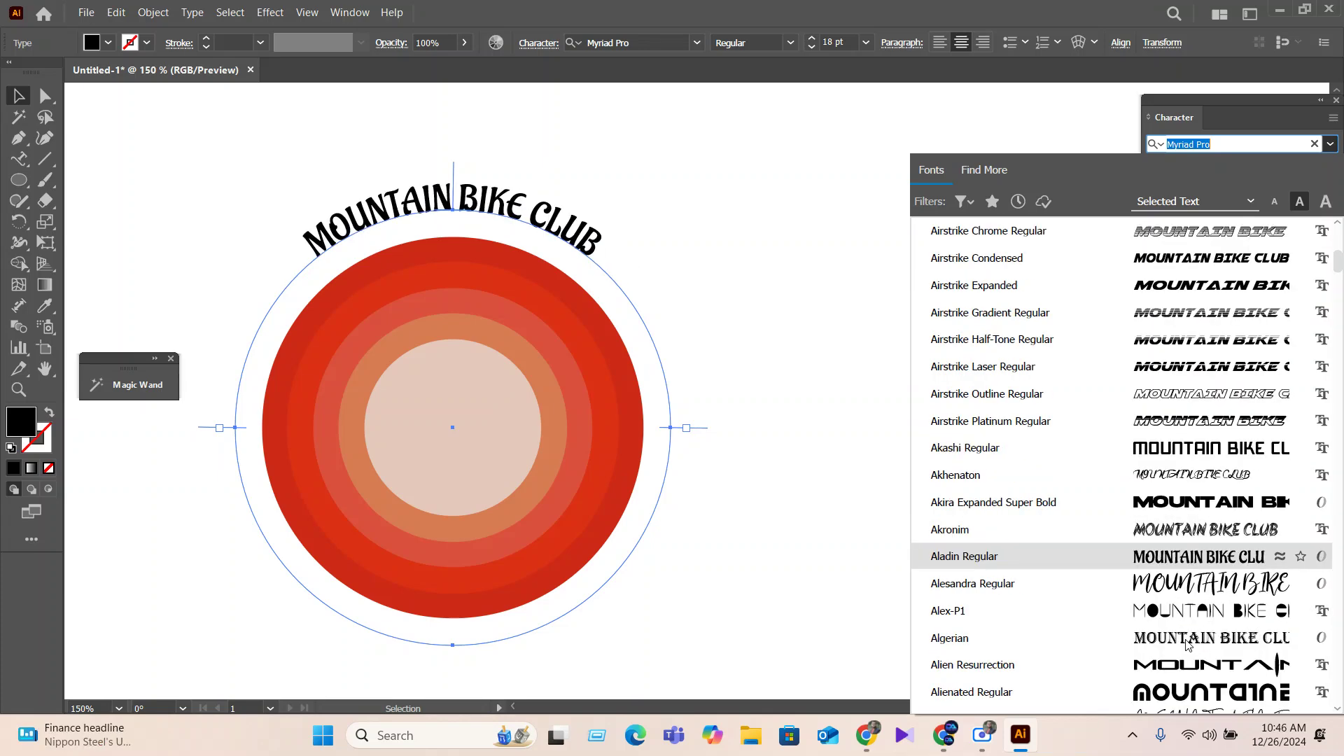
pyautogui.scroll(1, 1190, 570)
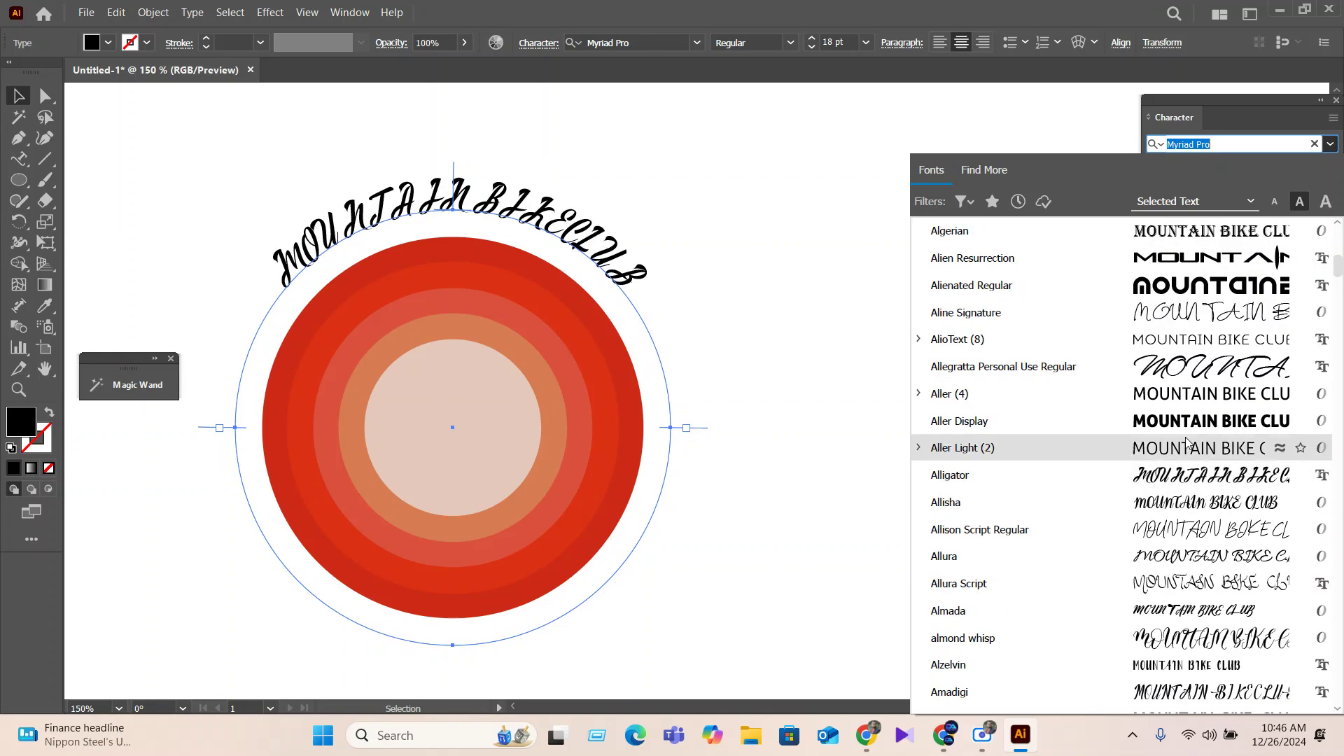
pyautogui.click(1050, 422)
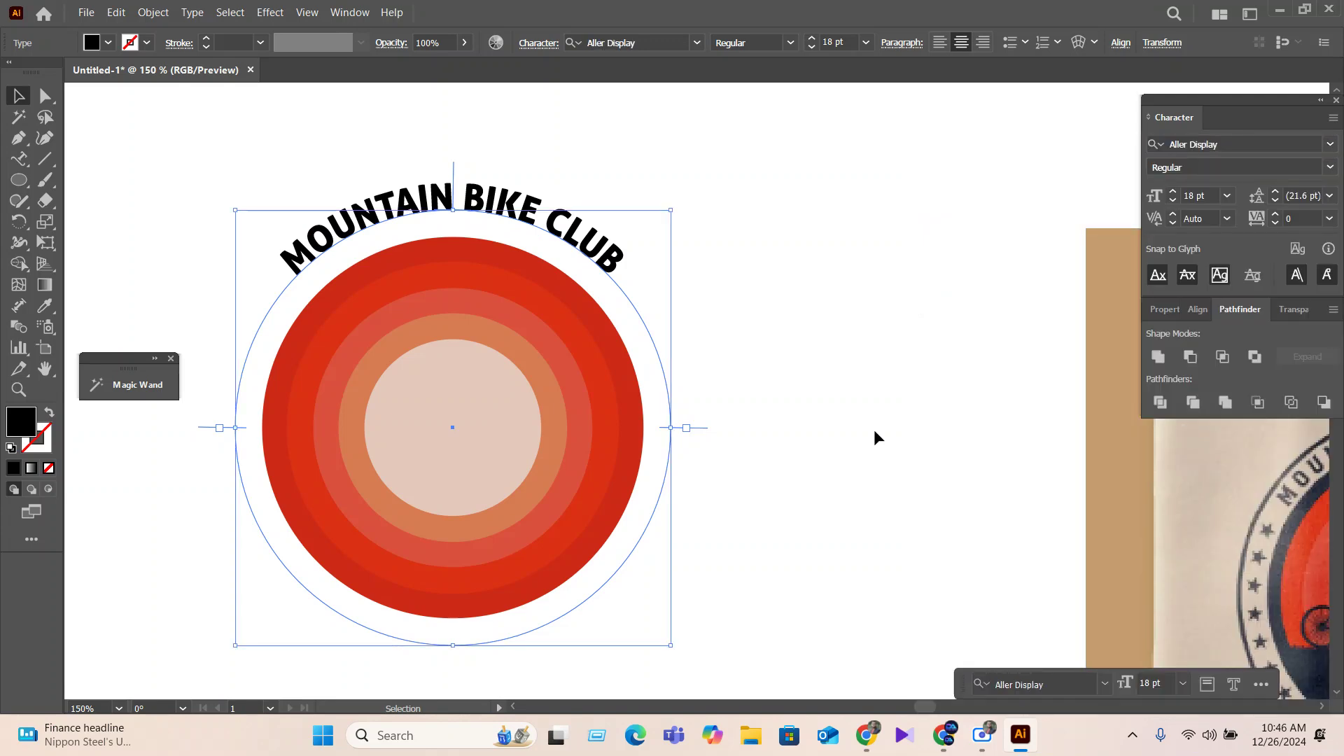
# Set the curved text's size to 30 pt and shrink its circular path about the center so the lettering sits closer to the sunset.
pyautogui.click(841, 42)
pyautogui.scroll(13, 842, 42)
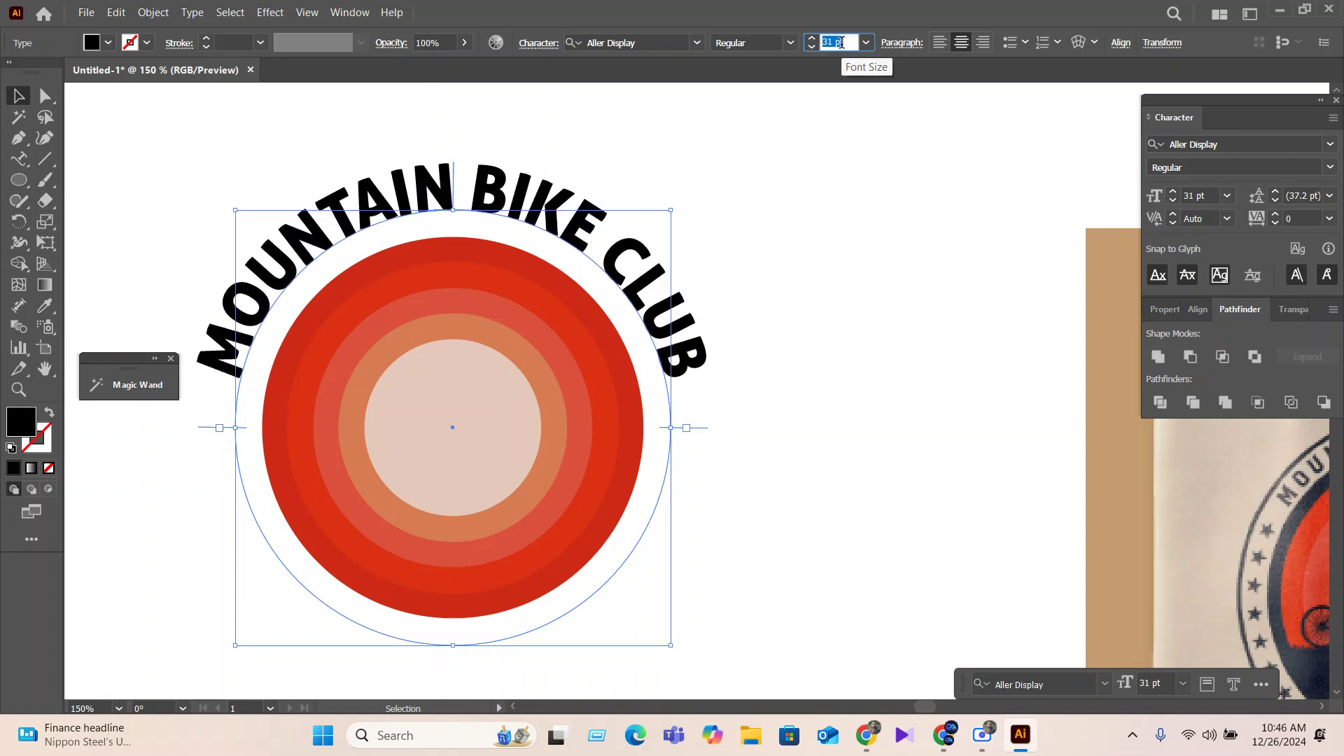
pyautogui.scroll(-1, 841, 42)
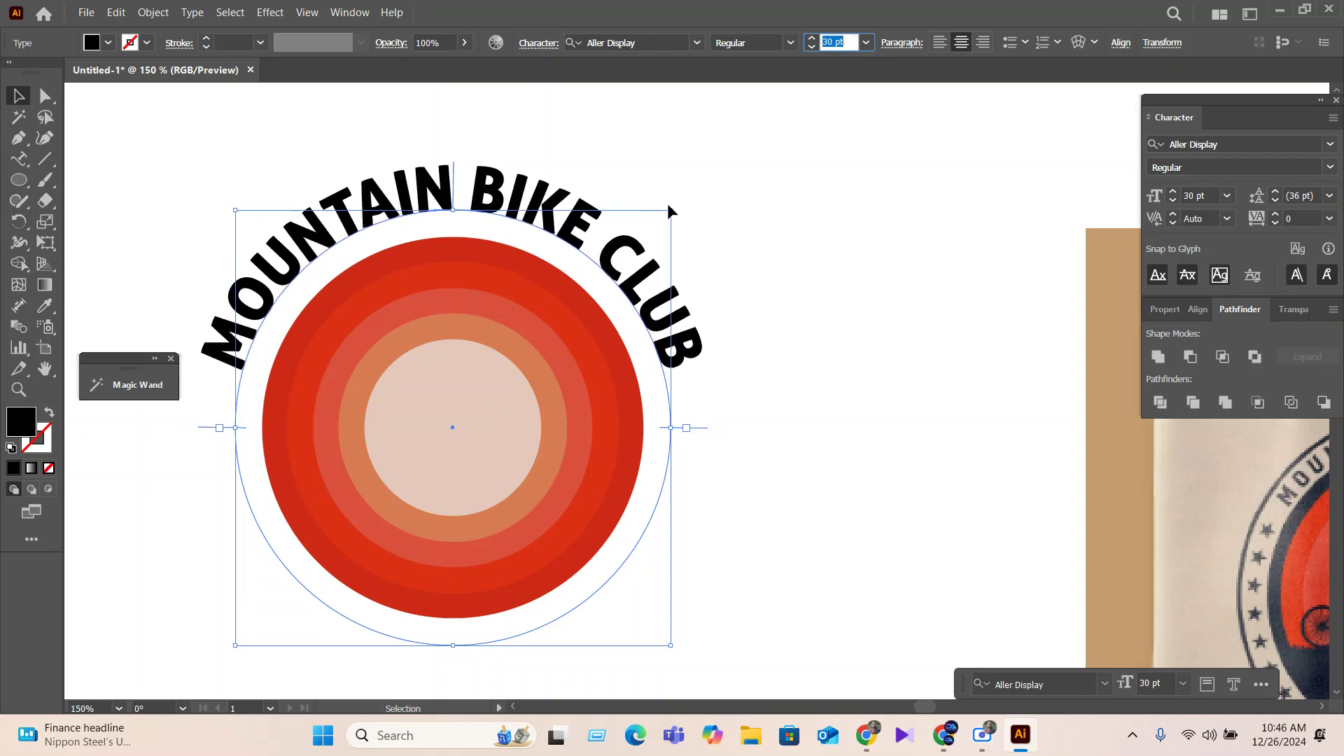
pyautogui.moveTo(674, 209); pyautogui.dragTo(651, 208)
pyautogui.click(733, 242)
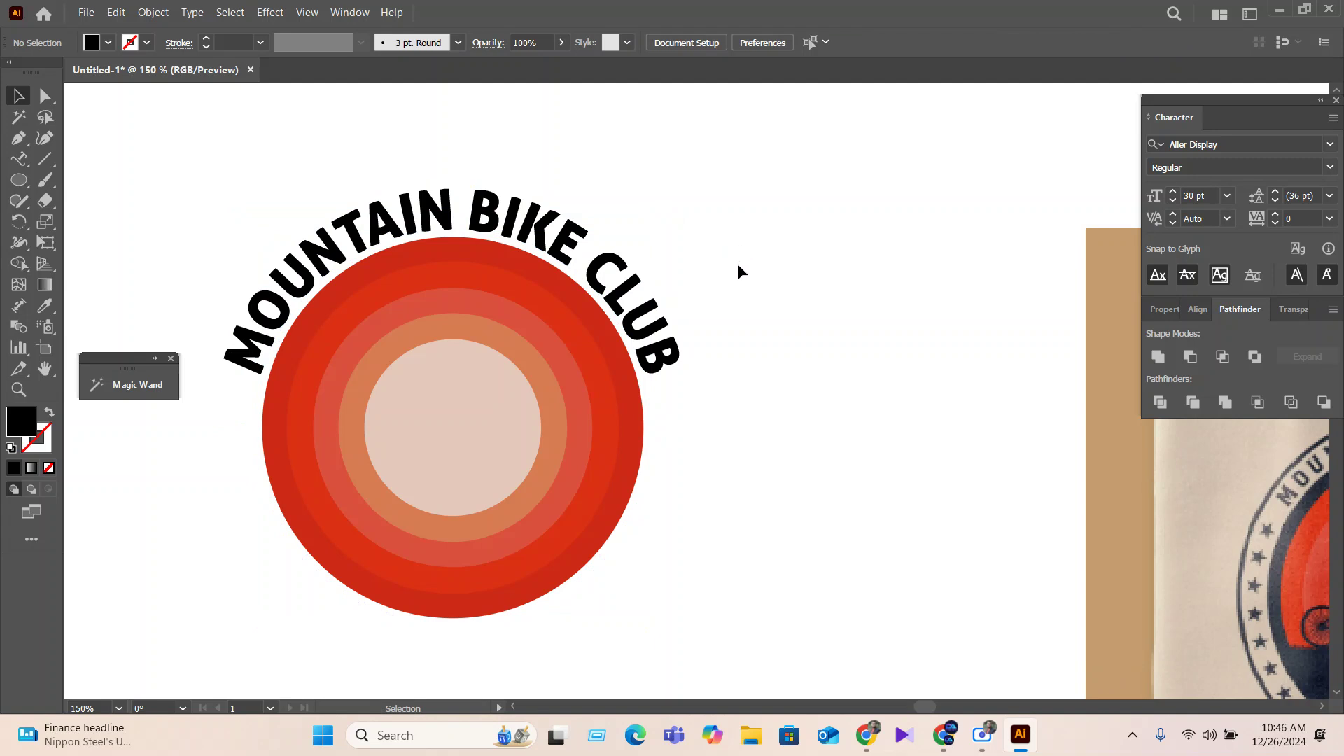
# Examine the cyclist silhouettes in the t-shirt reference image and compare its layout with the artwork.
pyautogui.hotkey('ctrl', '-')
pyautogui.hotkey('ctrl', '-')
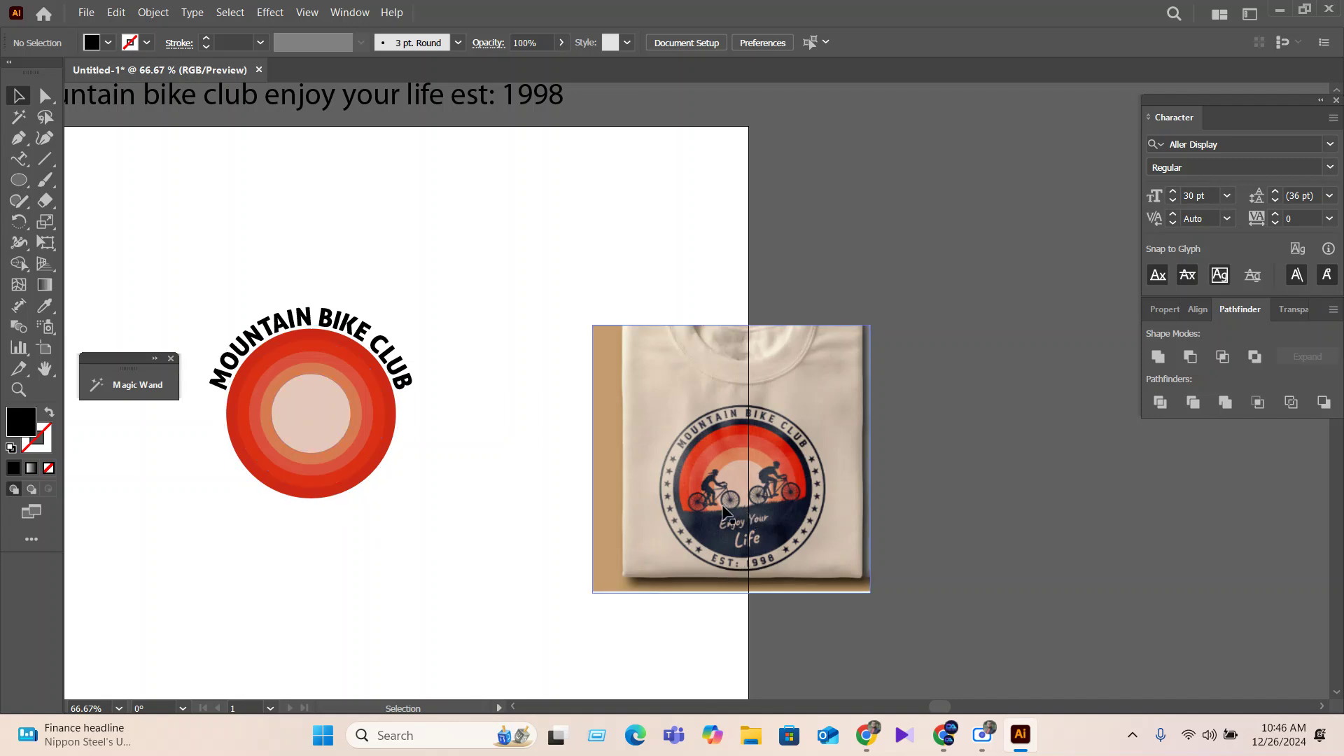
pyautogui.scroll(3, 731, 521)
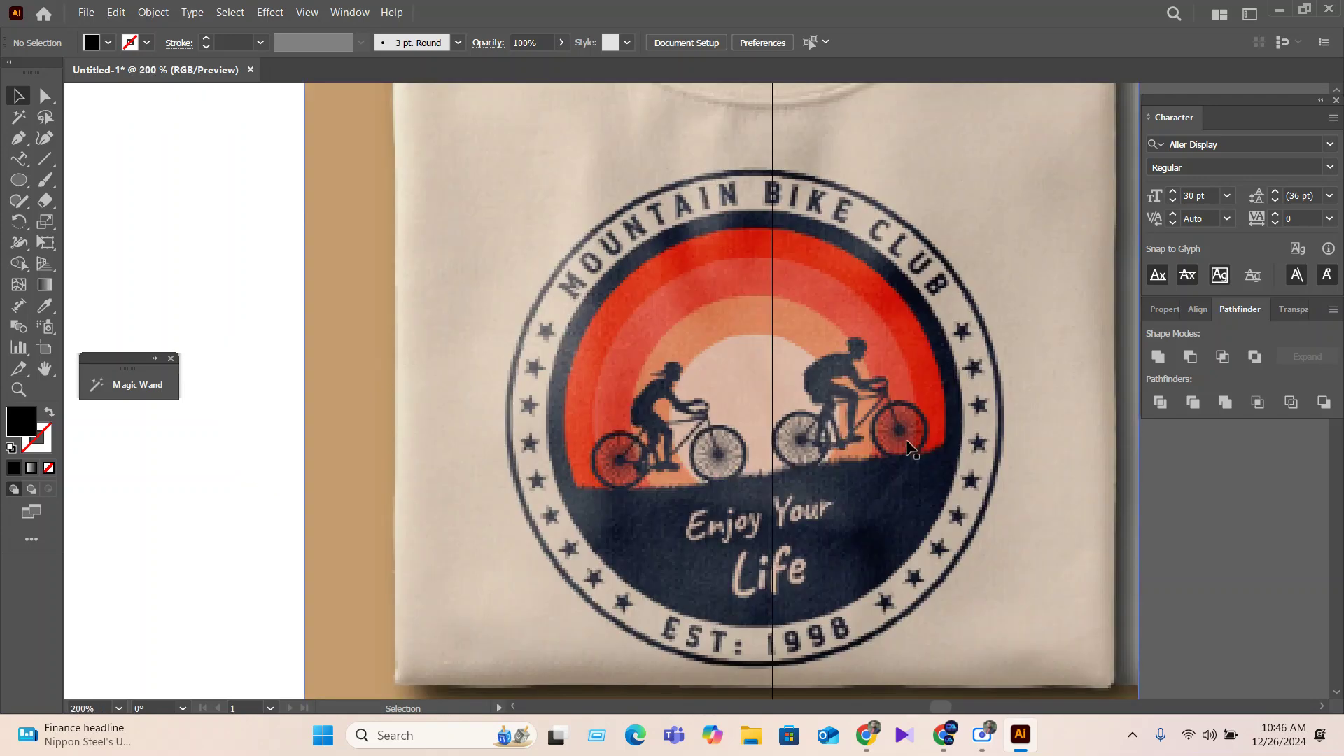
pyautogui.scroll(-3, 914, 448)
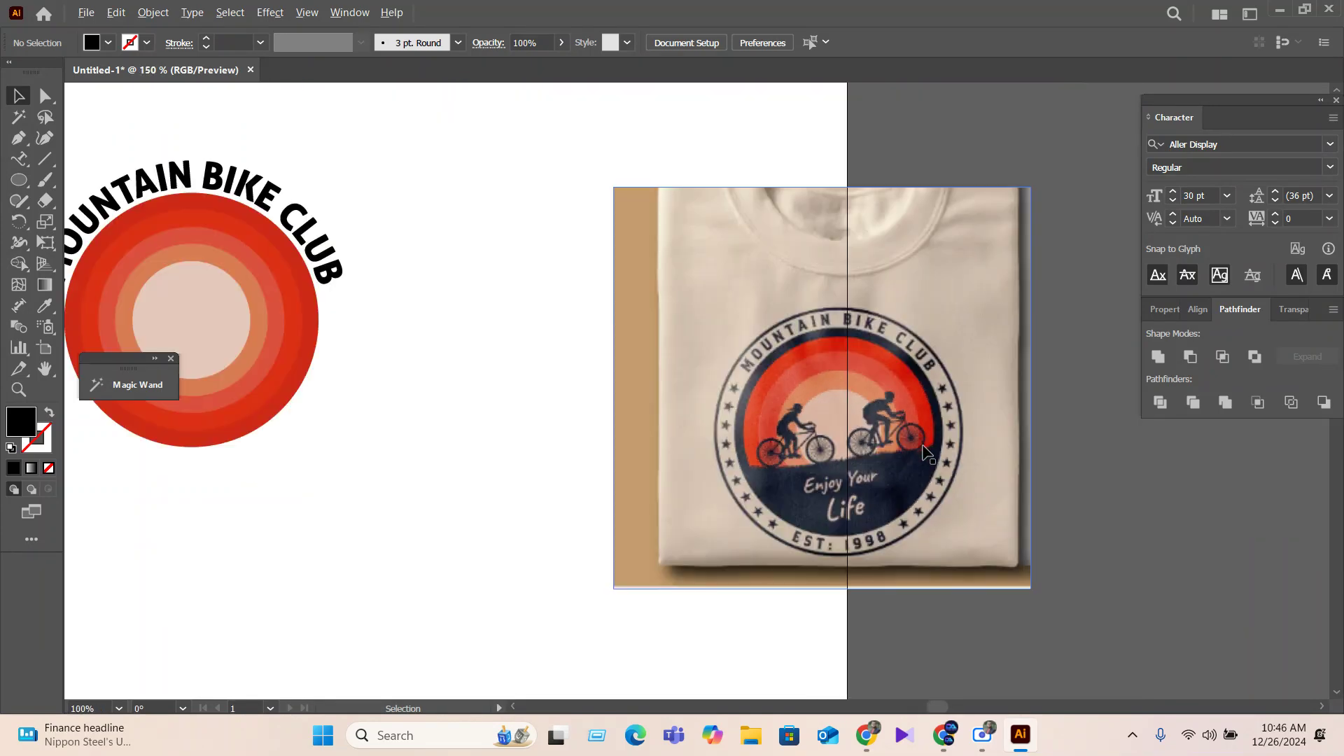
pyautogui.scroll(1, 531, 556)
pyautogui.moveTo(530, 556); pyautogui.dragTo(739, 556)
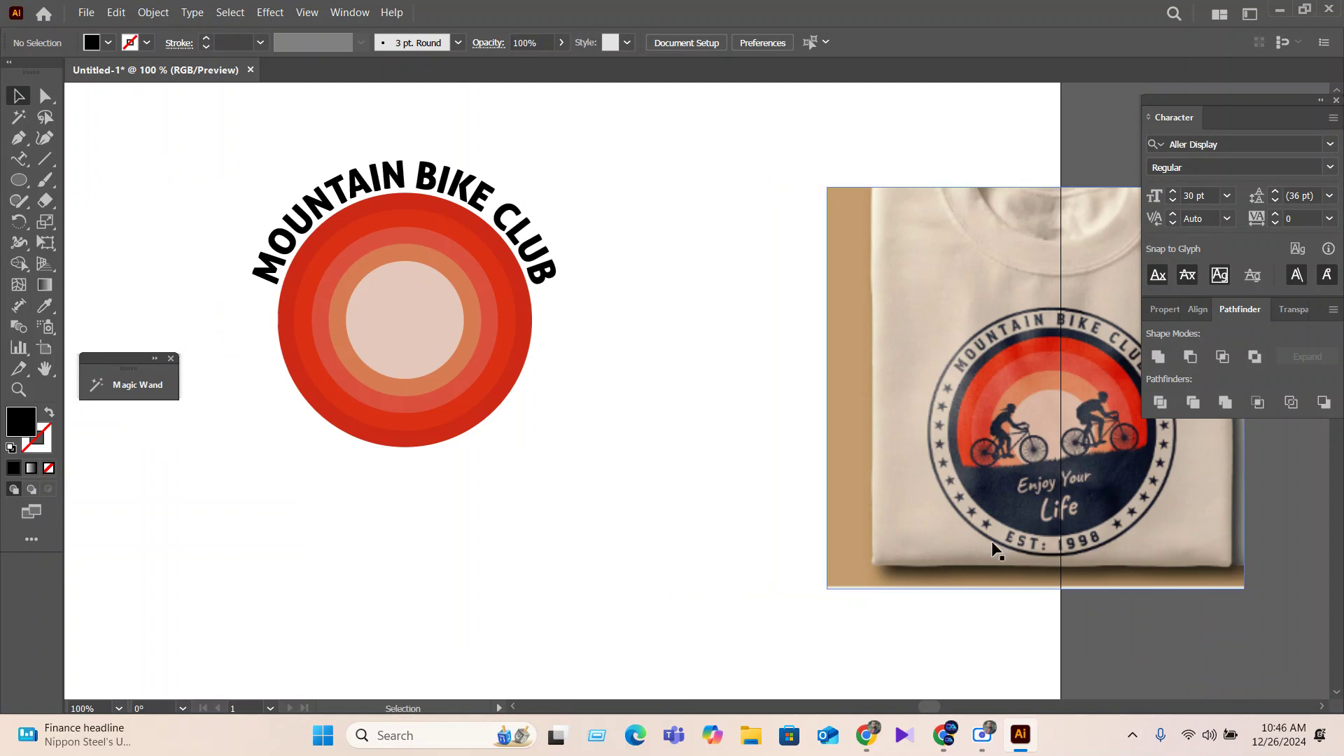
# Switch to Chrome and open a new tab ready for a Google search.
pyautogui.moveTo(865, 735)
pyautogui.click(757, 633)
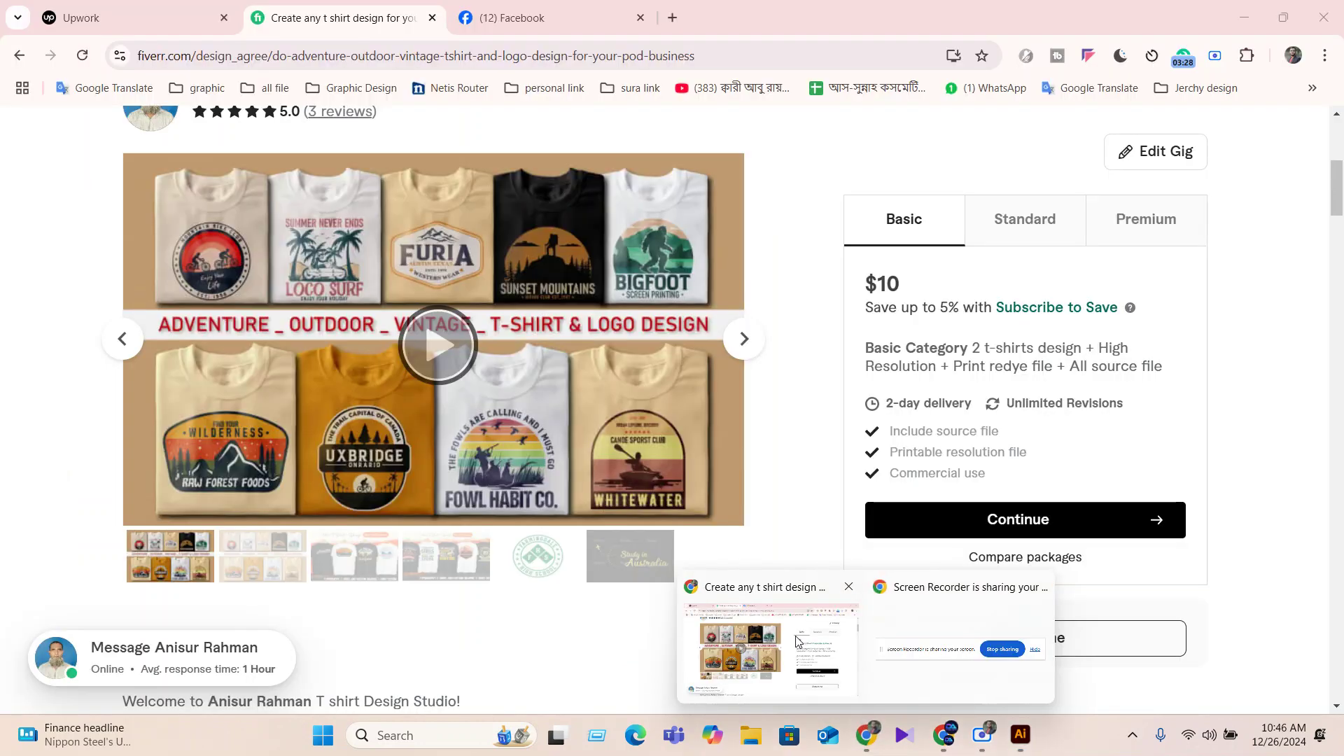
pyautogui.click(567, 21)
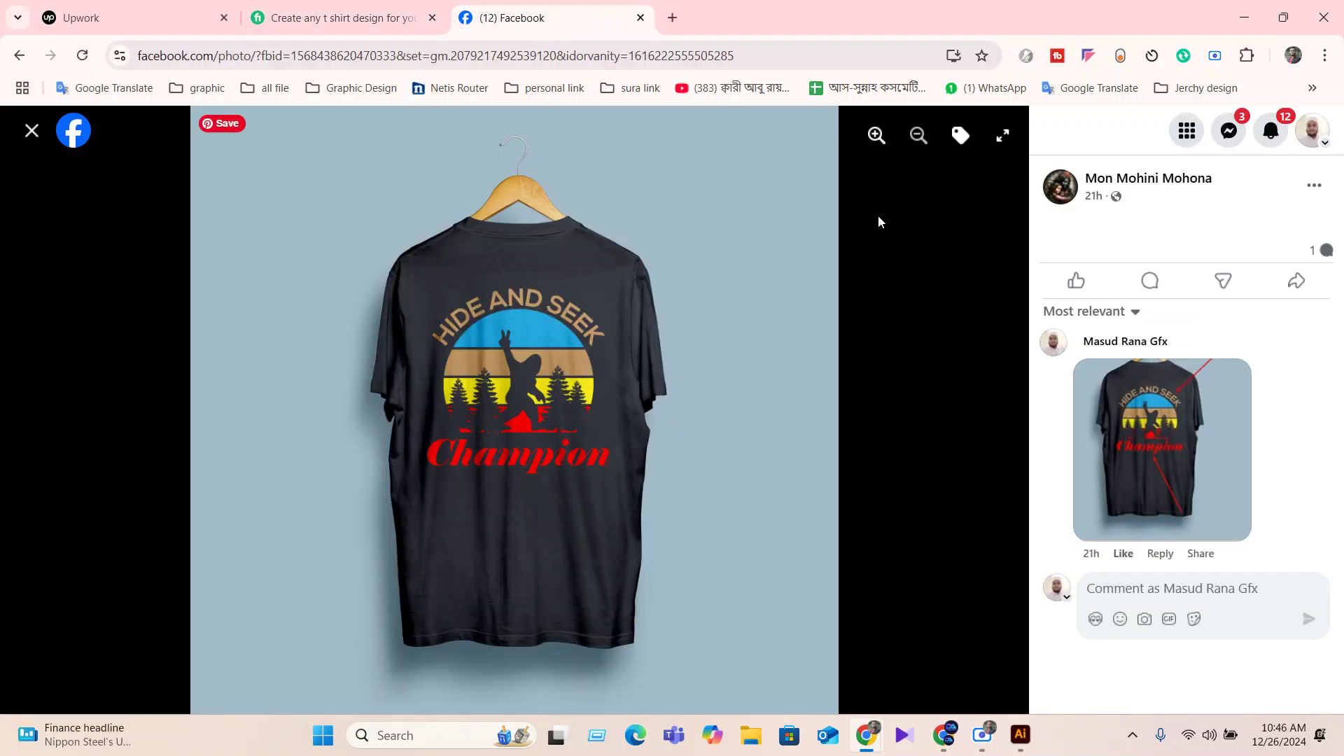
pyautogui.click(107, 15)
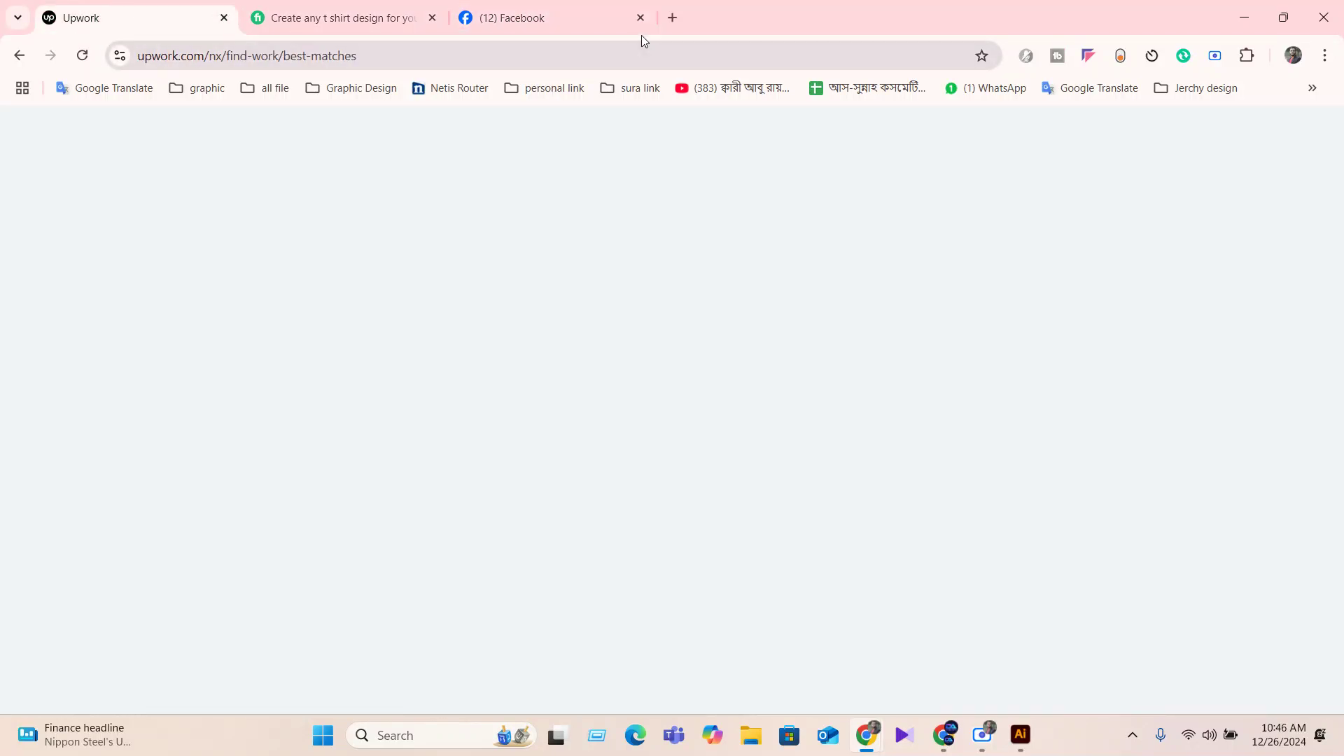
pyautogui.click(683, 10)
pyautogui.click(534, 351)
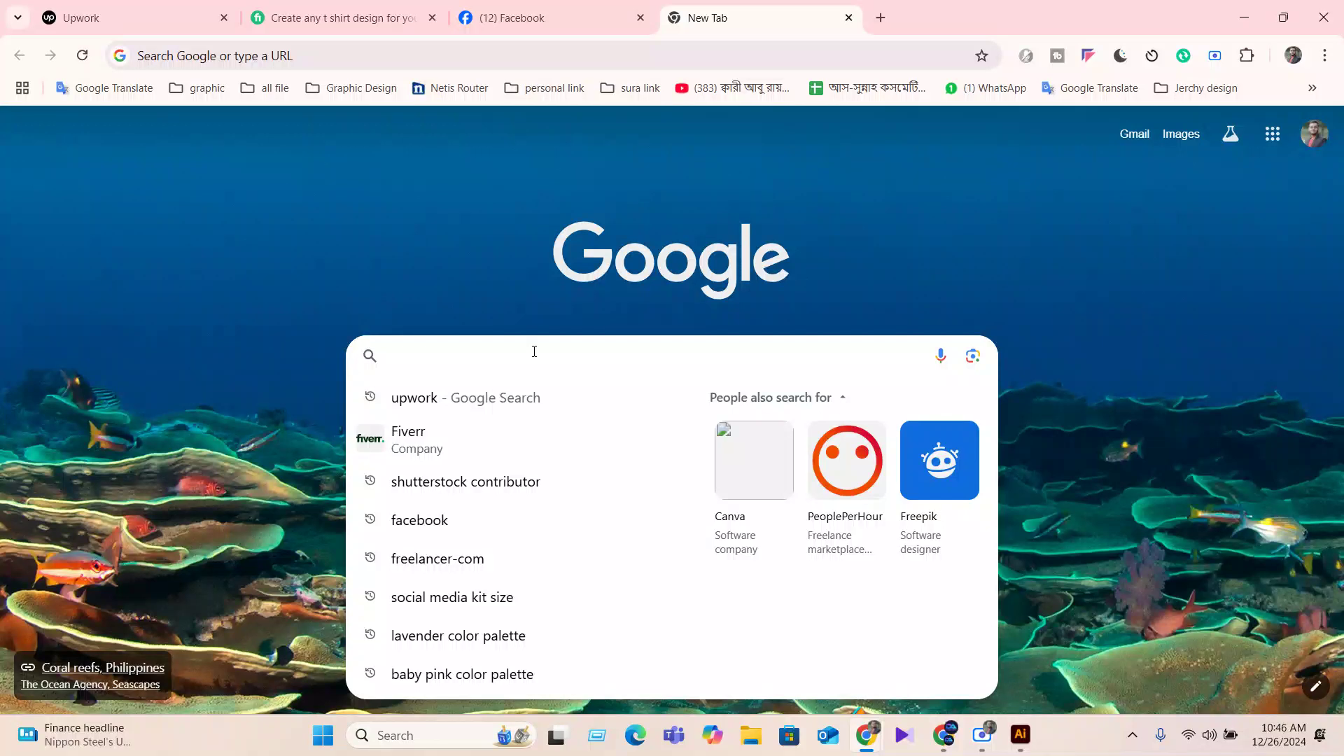
# Search Google for "cyclling vector" and browse the image results for cyclist silhouettes.
pyautogui.write('cy')
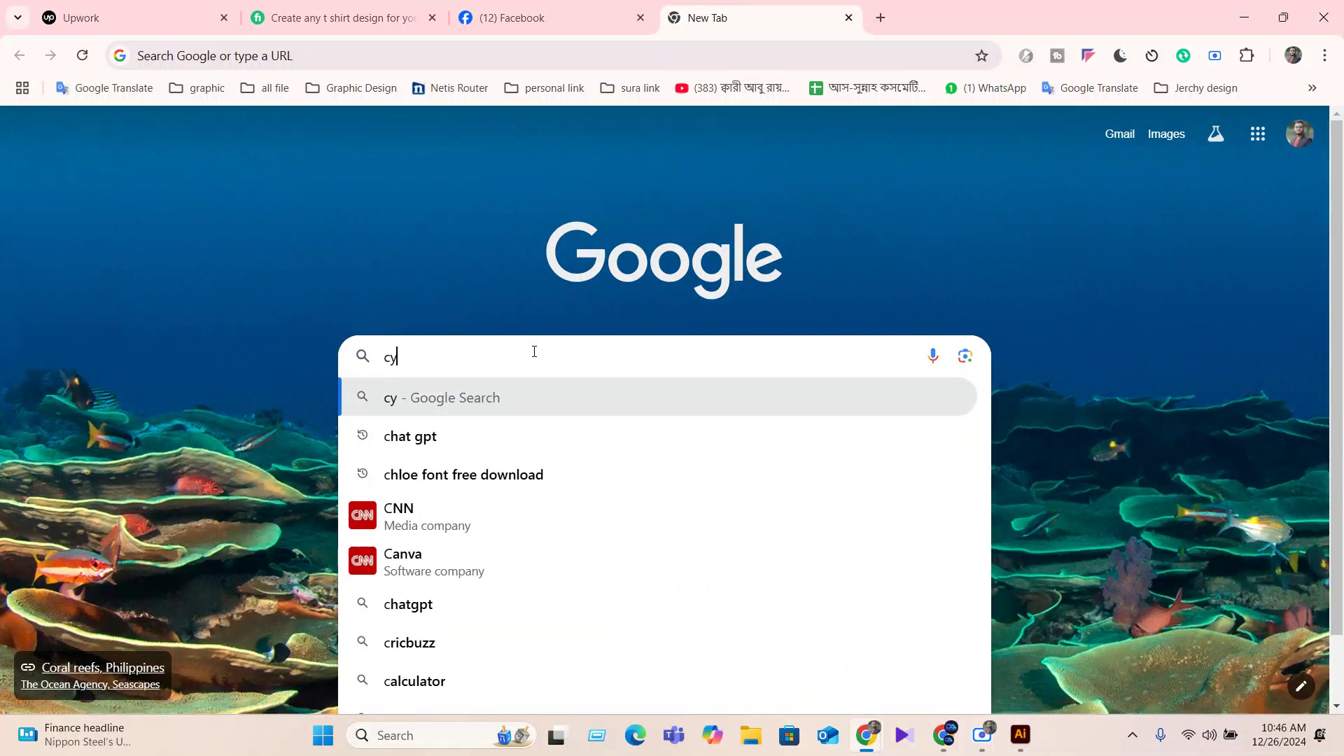
pyautogui.write('cl')
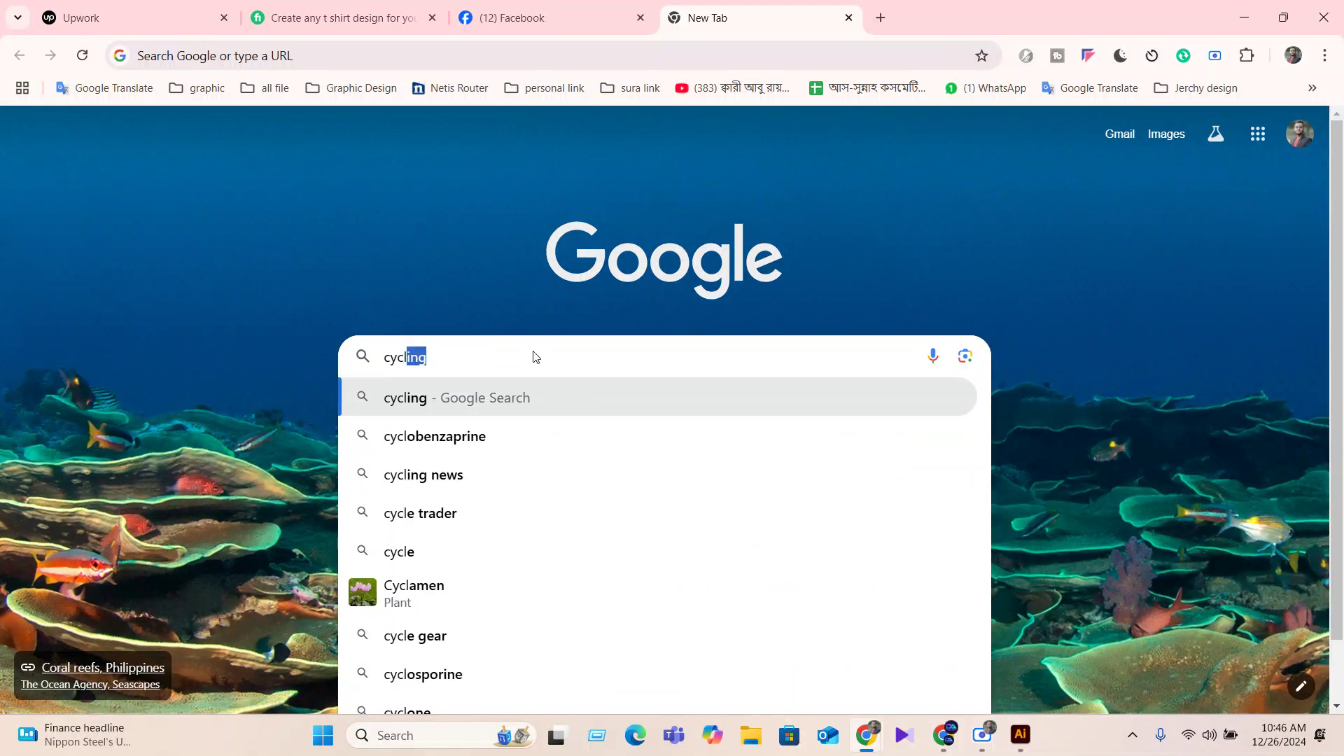
pyautogui.write('ling')
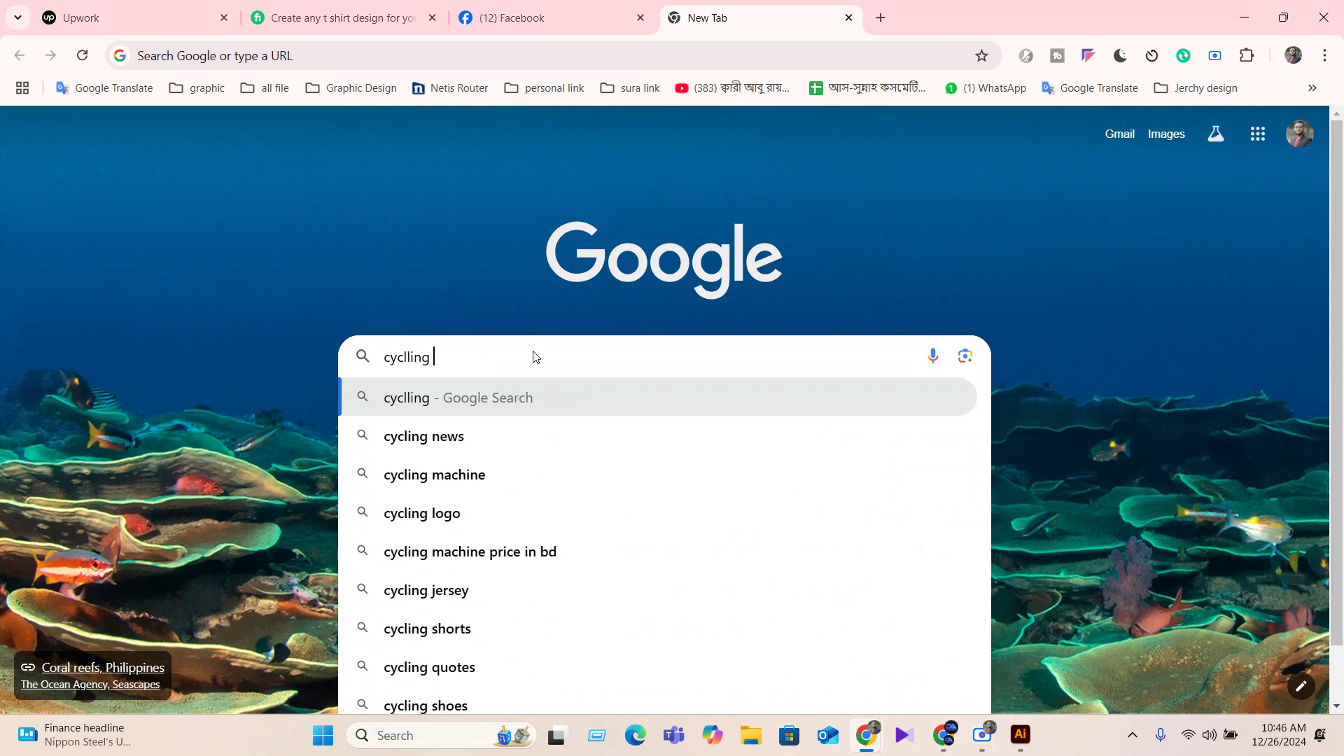
pyautogui.write('vector')
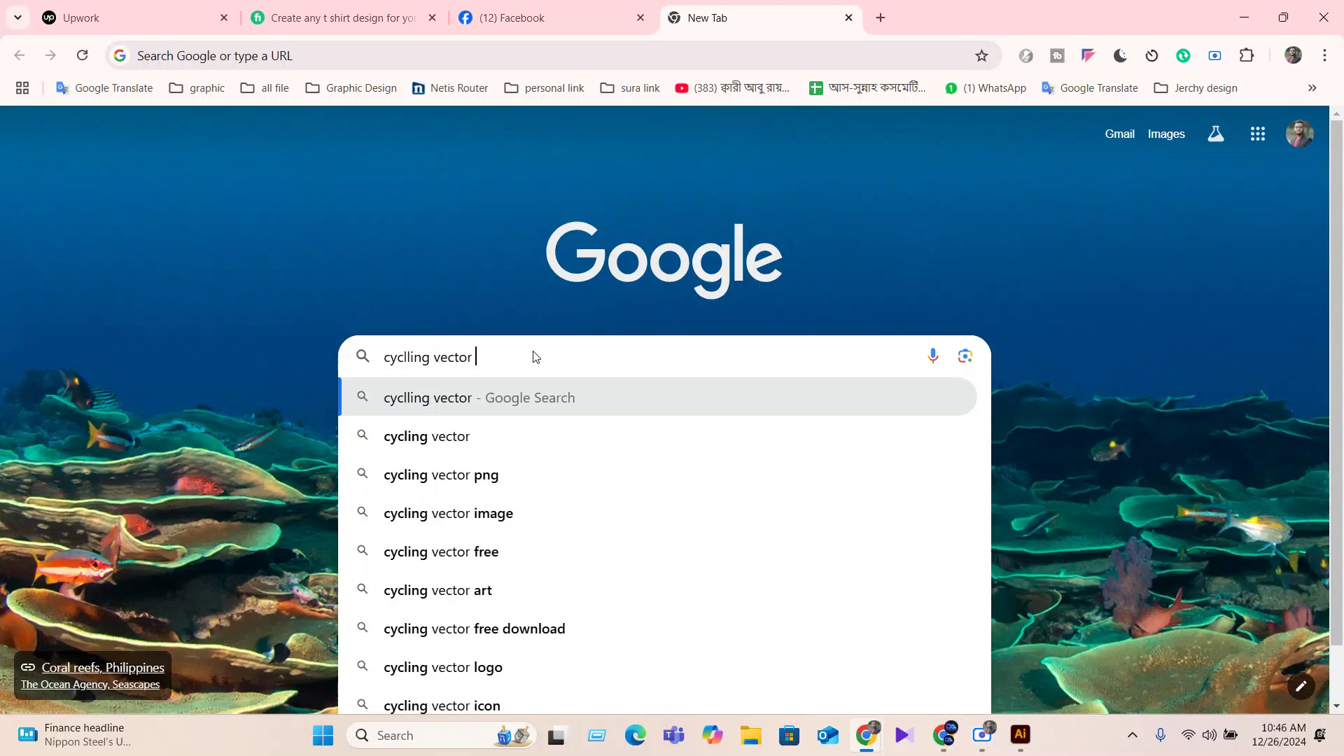
pyautogui.press('Return')
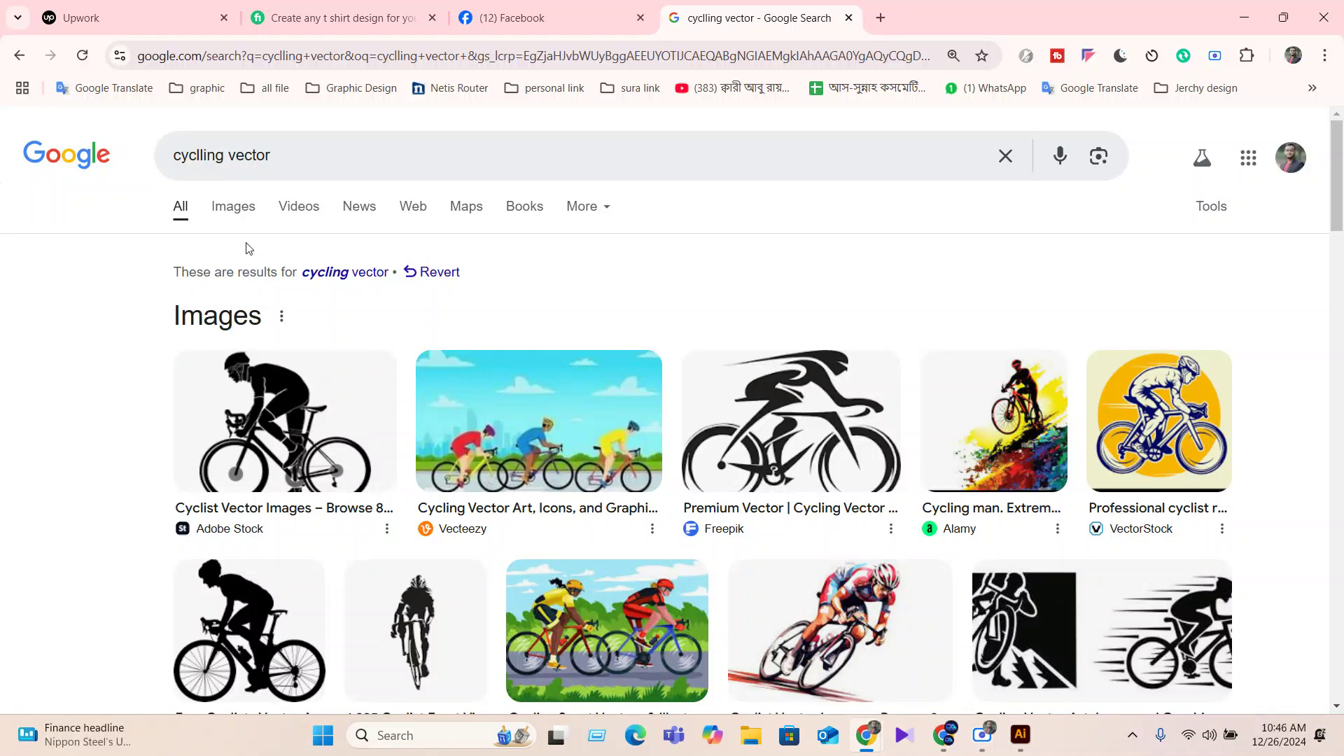
pyautogui.click(240, 213)
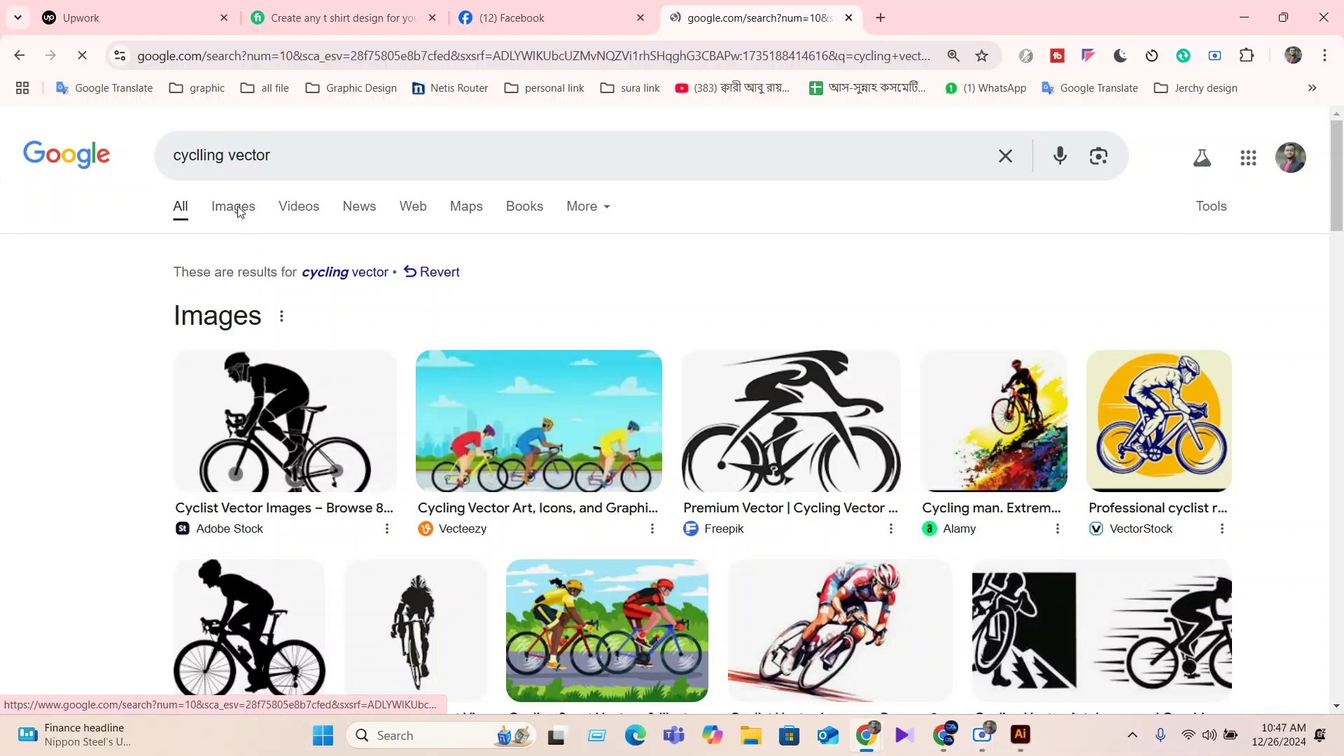
pyautogui.scroll(-3, 708, 578)
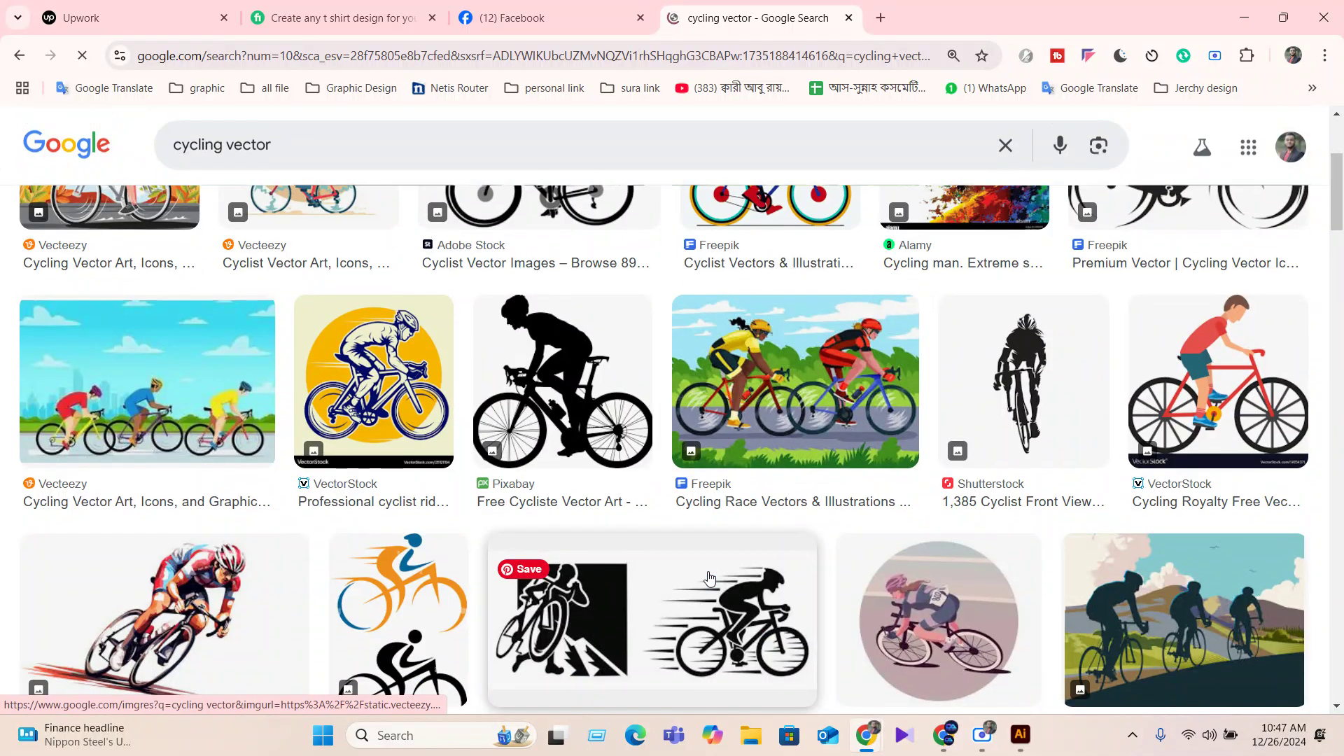
pyautogui.scroll(-5, 1221, 701)
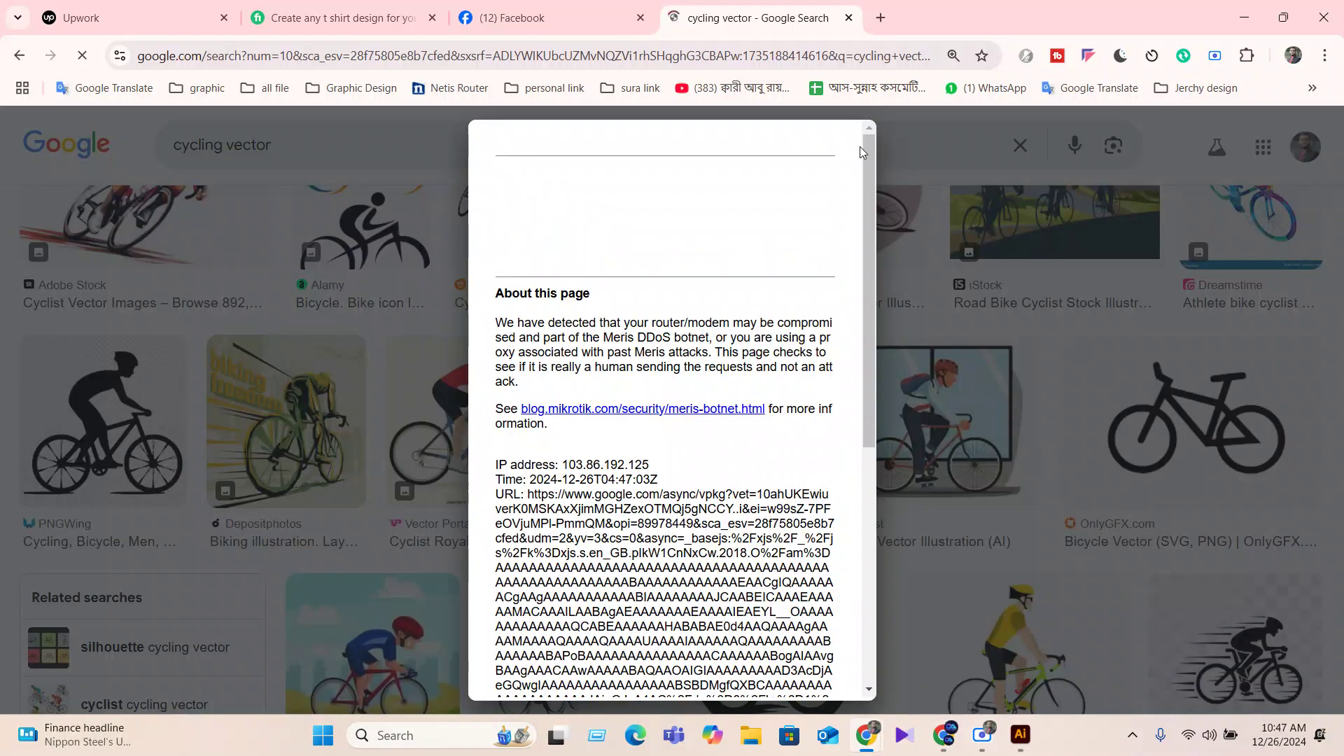
# Pass the human-verification challenge by selecting the squares containing traffic lights and submitting them.
pyautogui.click(519, 218)
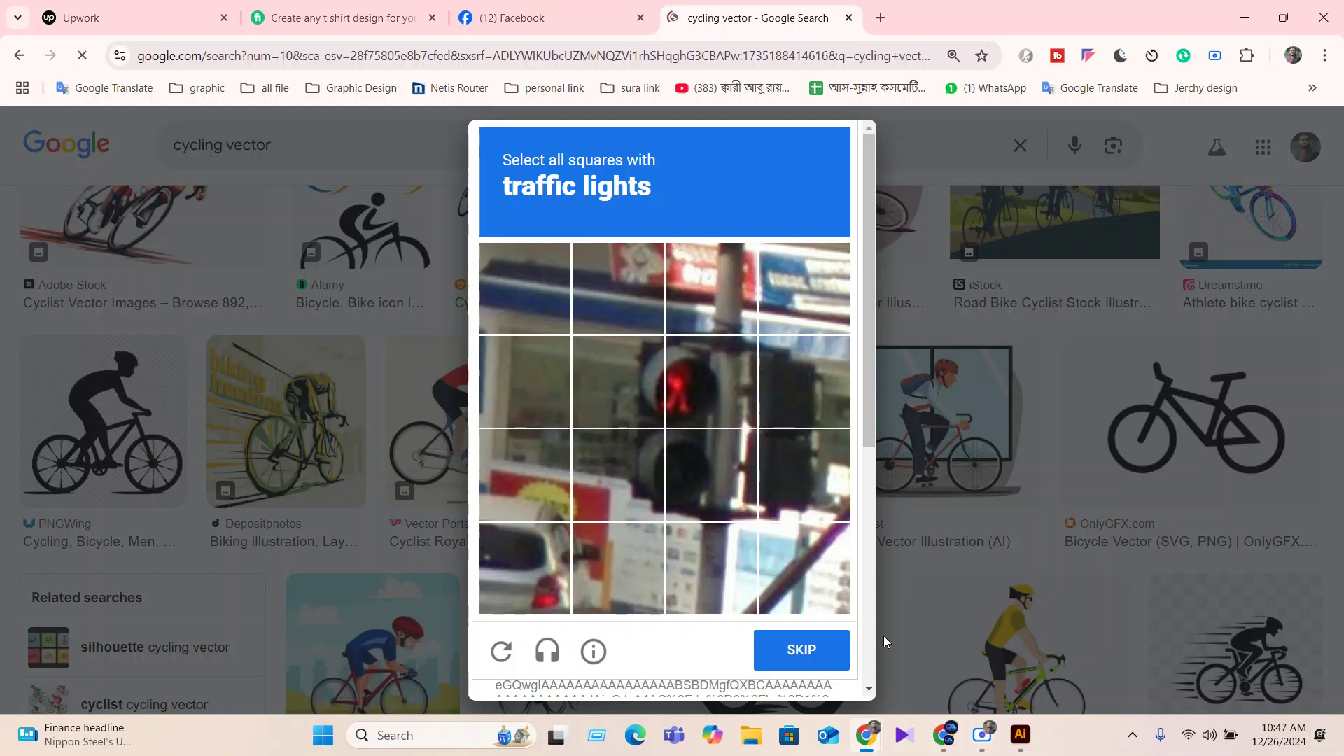
pyautogui.click(645, 410)
pyautogui.click(721, 383)
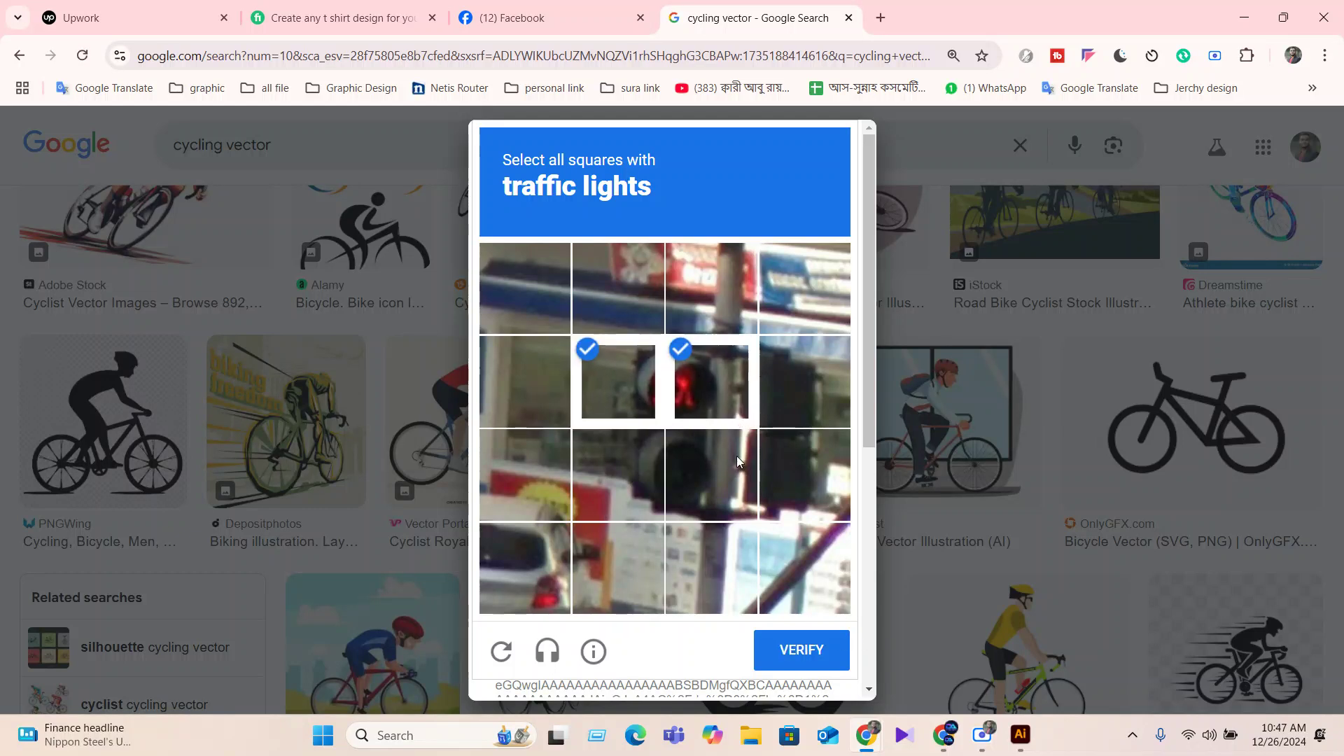
pyautogui.click(731, 464)
pyautogui.click(785, 475)
pyautogui.click(792, 383)
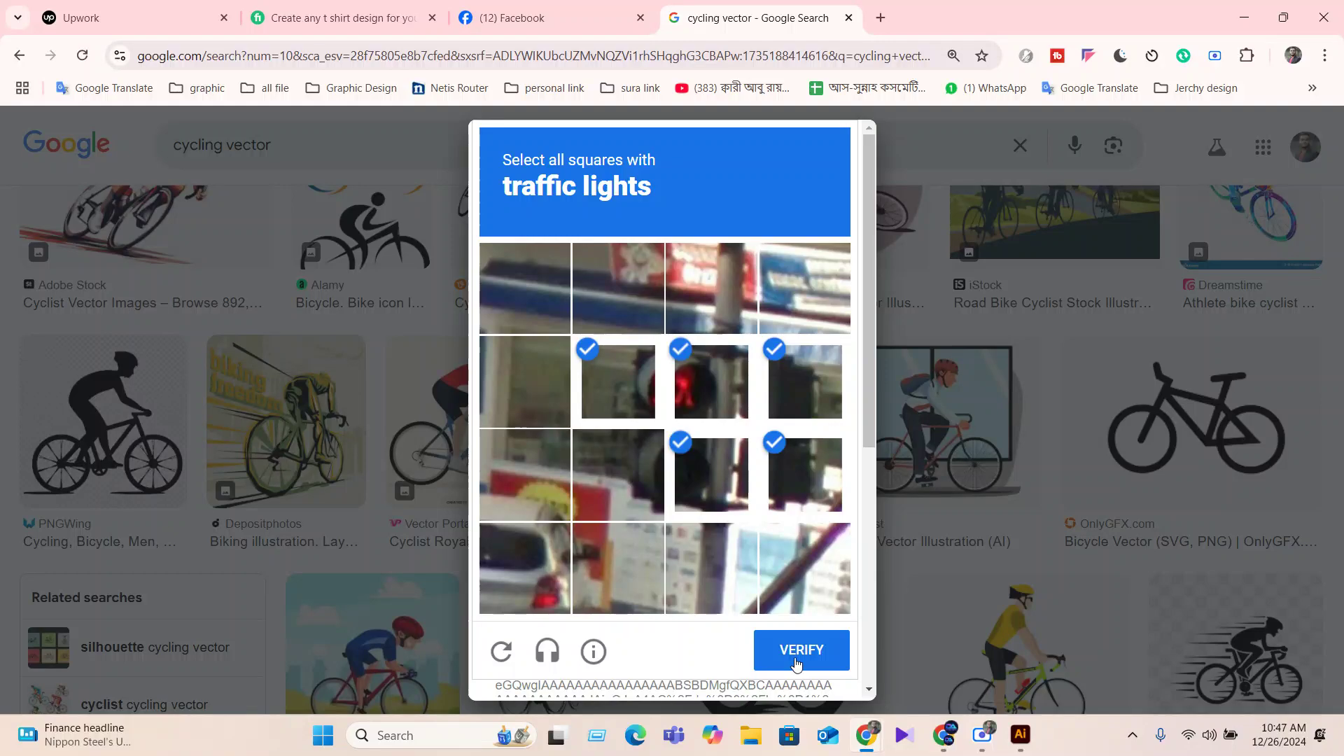
pyautogui.click(796, 656)
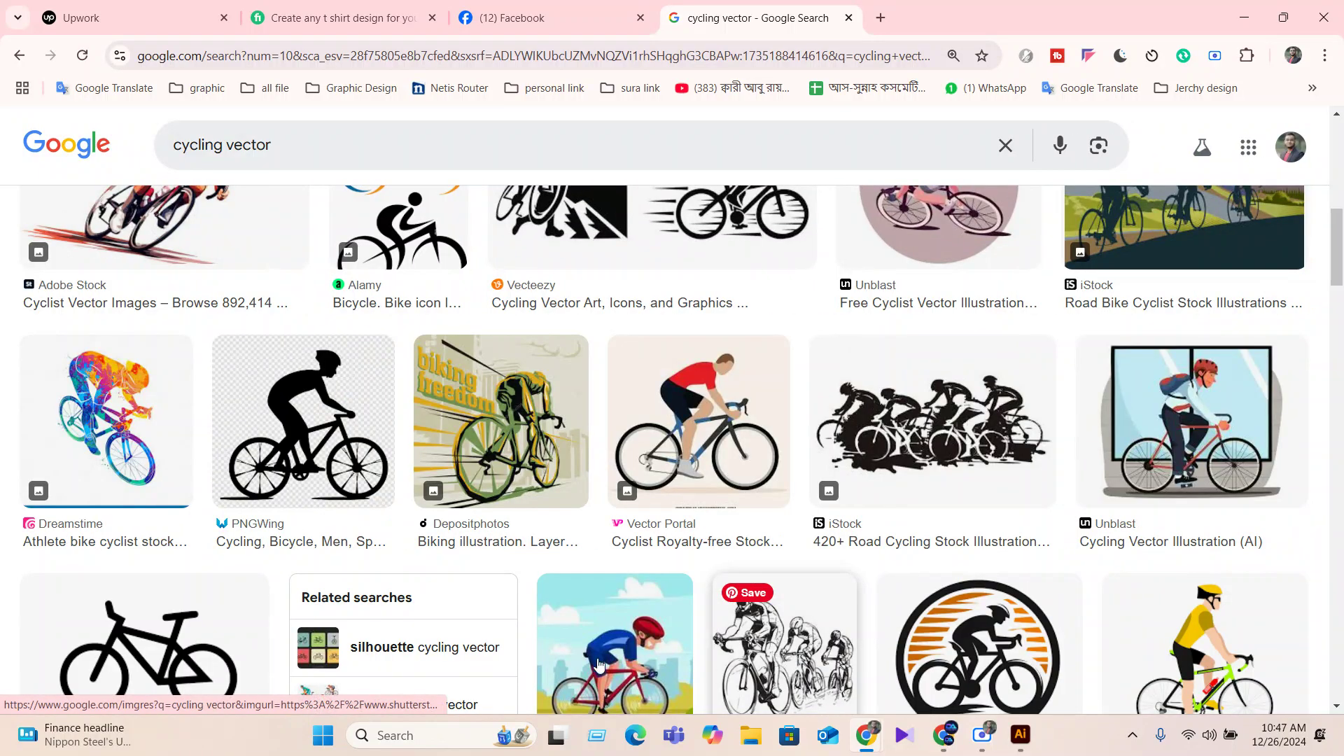
# Find the iStock illustration of three road cyclists riding uphill in the image results and copy the picture.
pyautogui.scroll(-3, 445, 553)
pyautogui.scroll(-5, 442, 543)
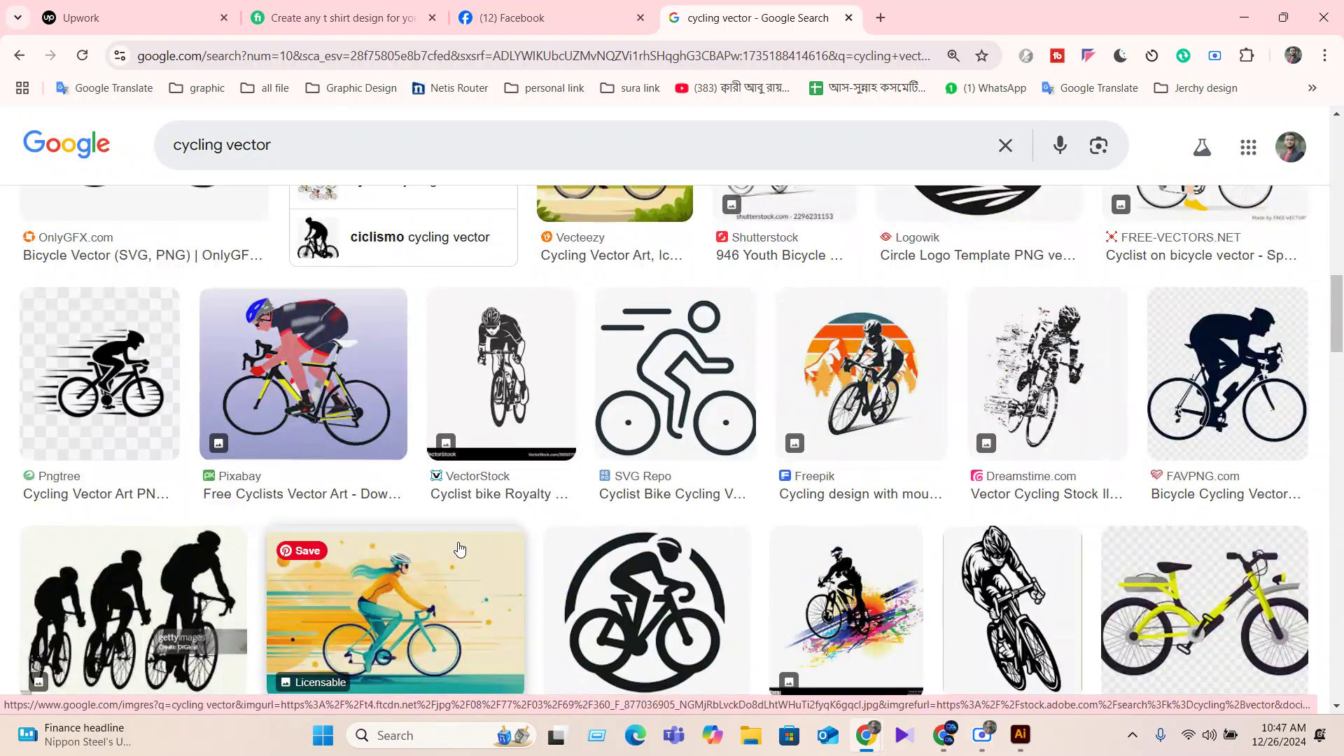
pyautogui.scroll(8, 840, 496)
pyautogui.scroll(3, 825, 498)
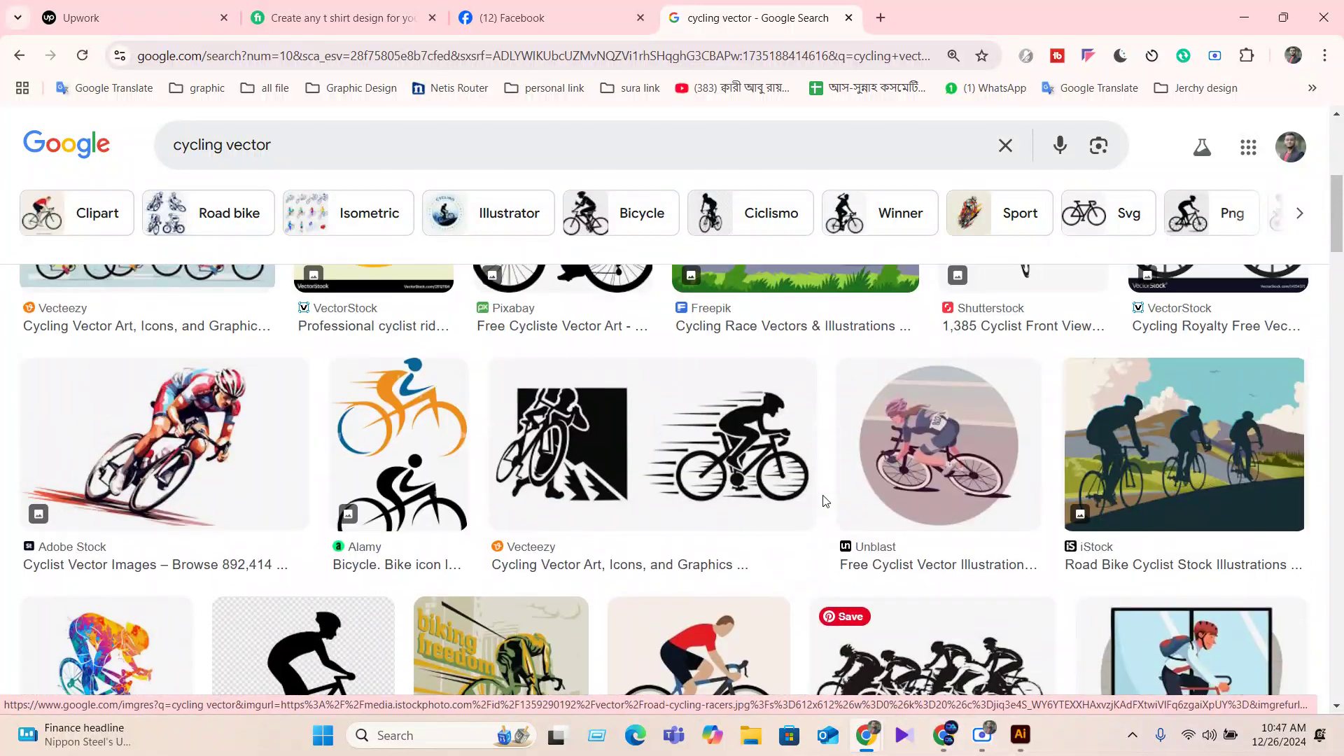
pyautogui.click(1156, 457)
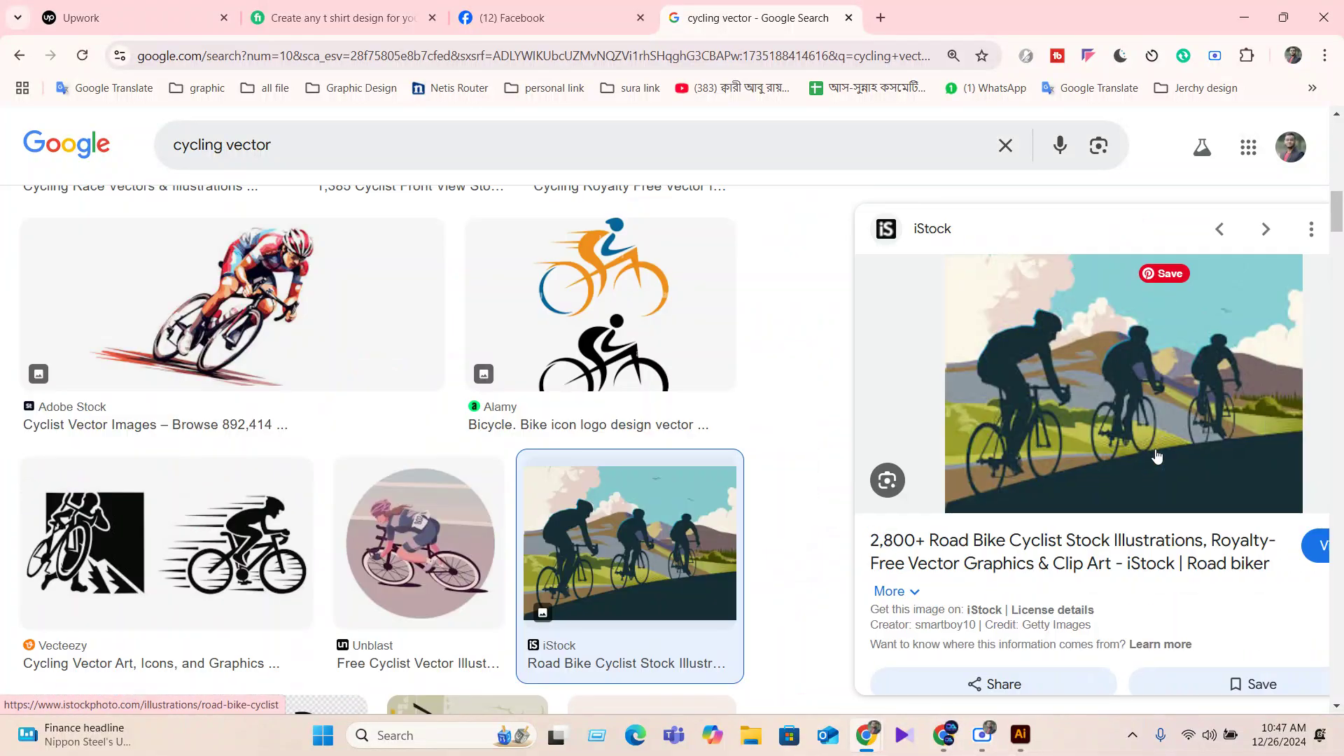
pyautogui.rightClick(1061, 324)
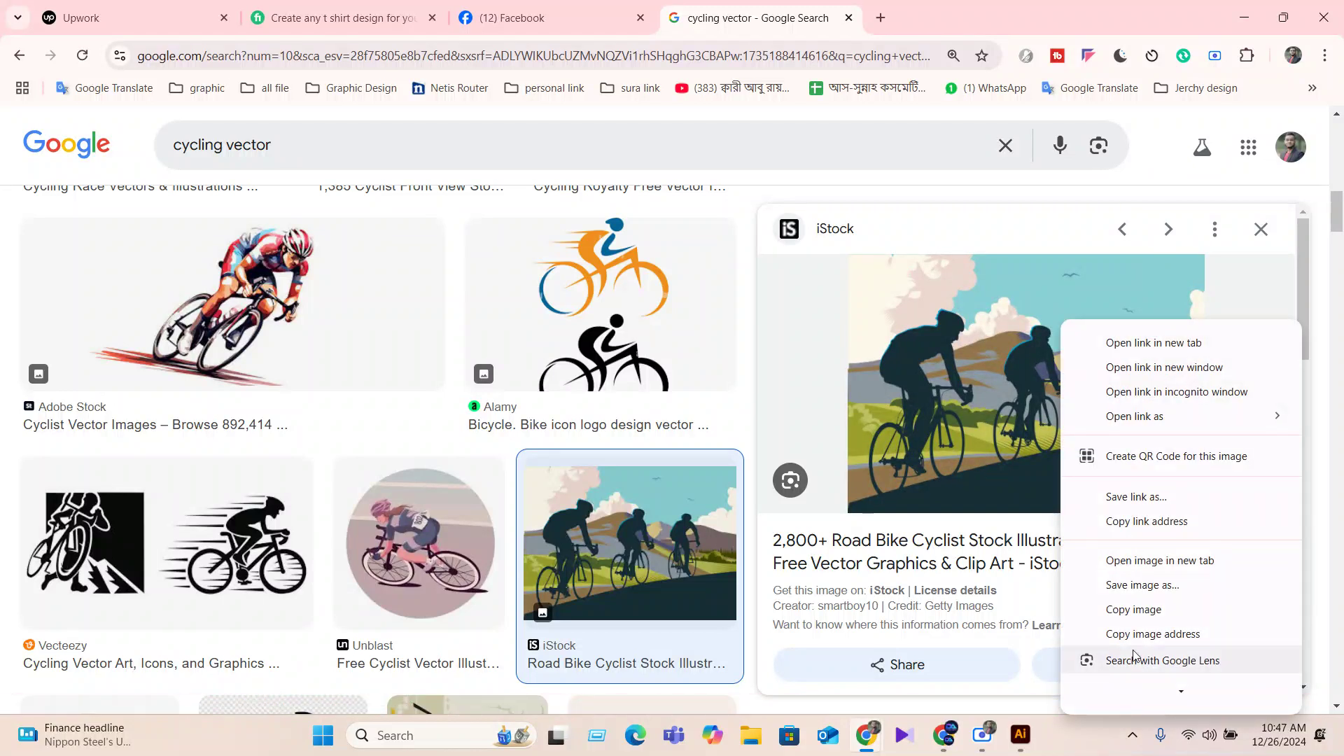
pyautogui.click(1145, 610)
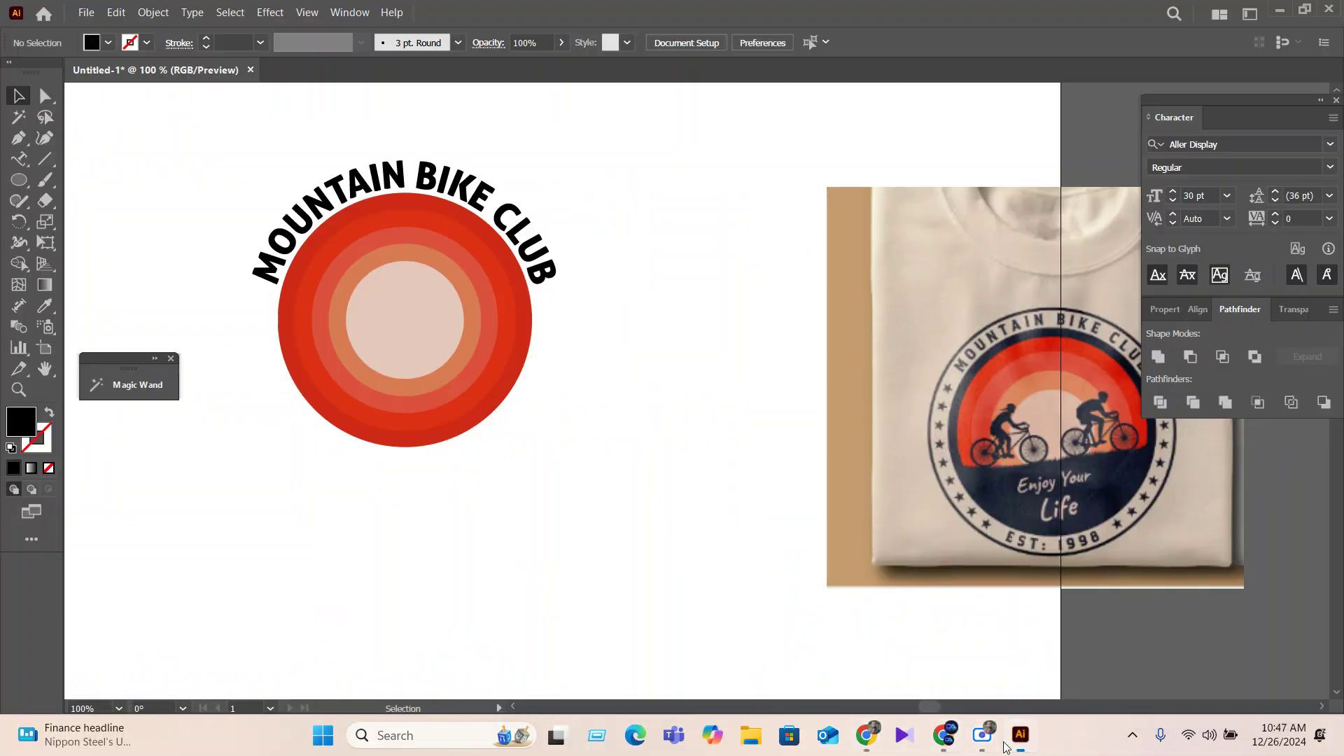
# Switch to Illustrator, paste the copied three-cyclist picture and place it on the empty canvas beside the artboard.
pyautogui.click(1019, 735)
pyautogui.hotkey('ctrl', 'v')
pyautogui.scroll(-4, 686, 448)
pyautogui.moveTo(641, 453); pyautogui.dragTo(600, 210)
pyautogui.scroll(3, 502, 482)
pyautogui.scroll(-4, 561, 473)
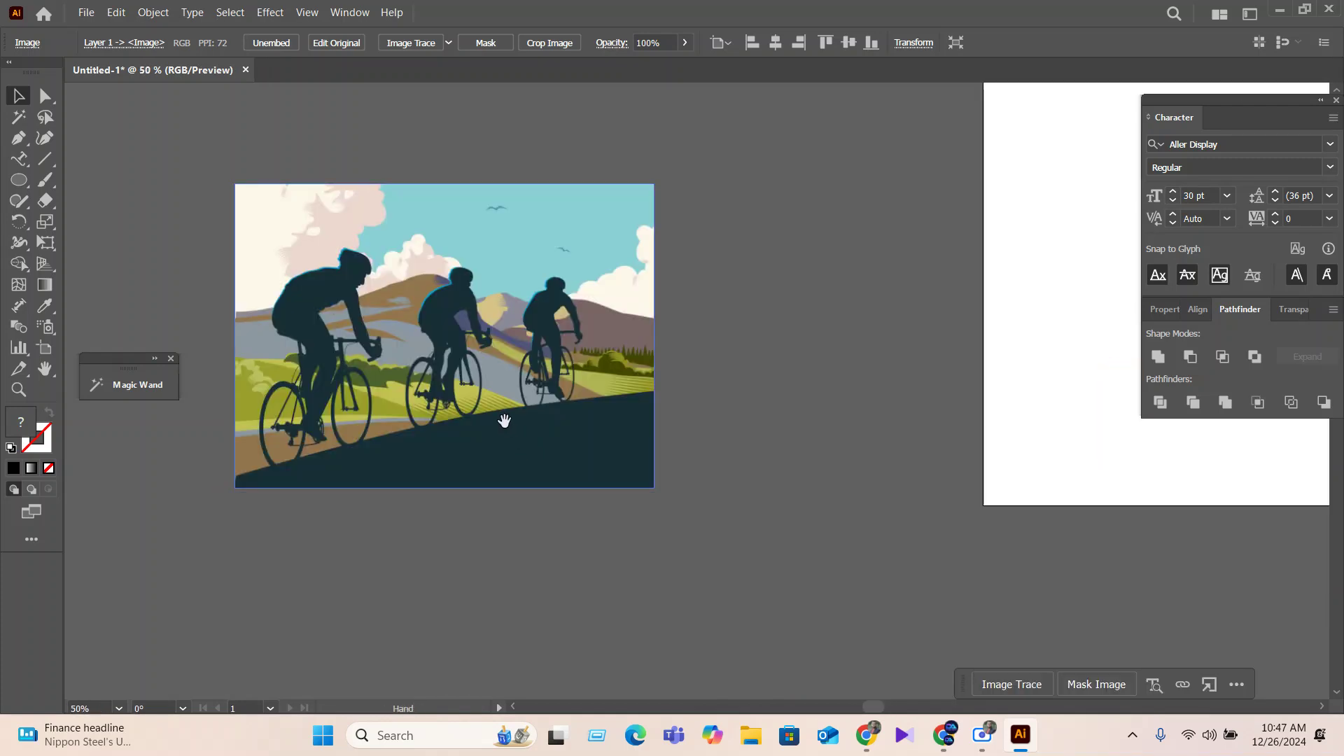
pyautogui.moveTo(501, 420); pyautogui.dragTo(531, 490)
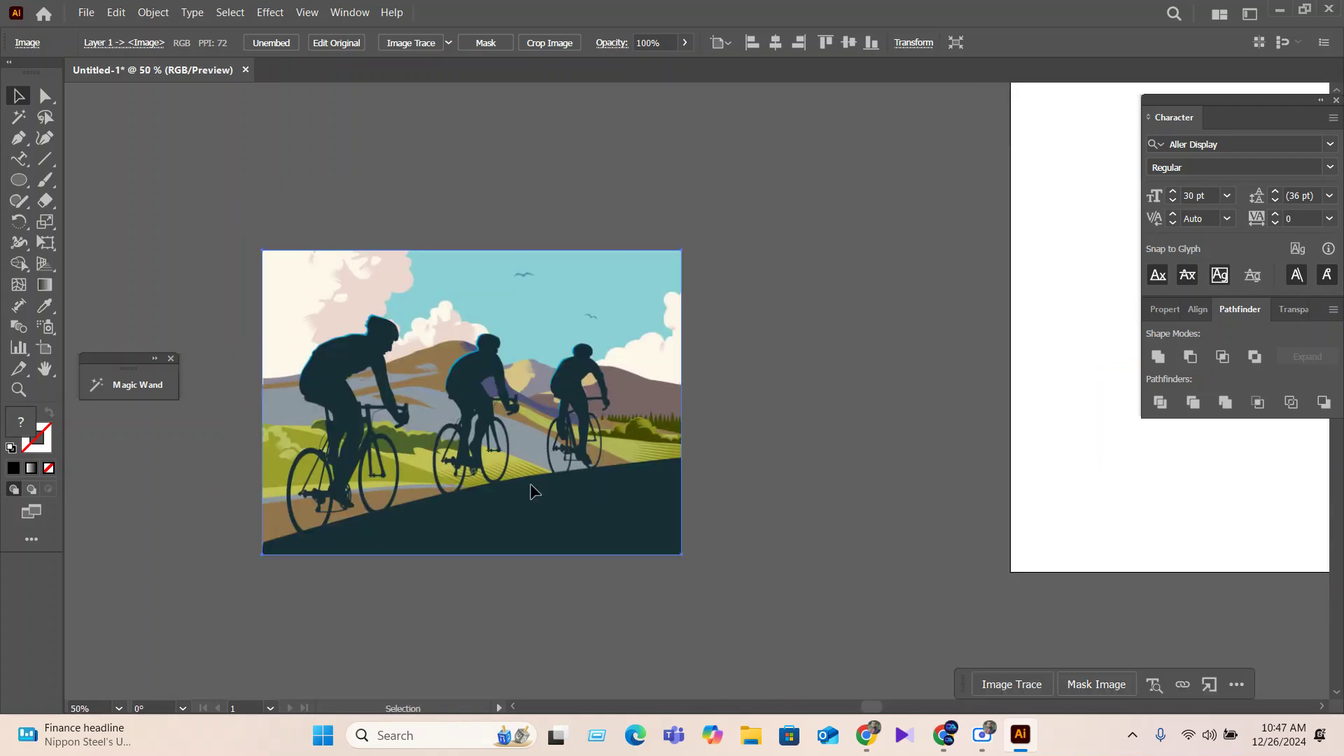
# Image-trace the three-cyclist picture with the Silhouettes preset, show the advanced trace options and lower the threshold to 64.
pyautogui.click(448, 43)
pyautogui.click(488, 259)
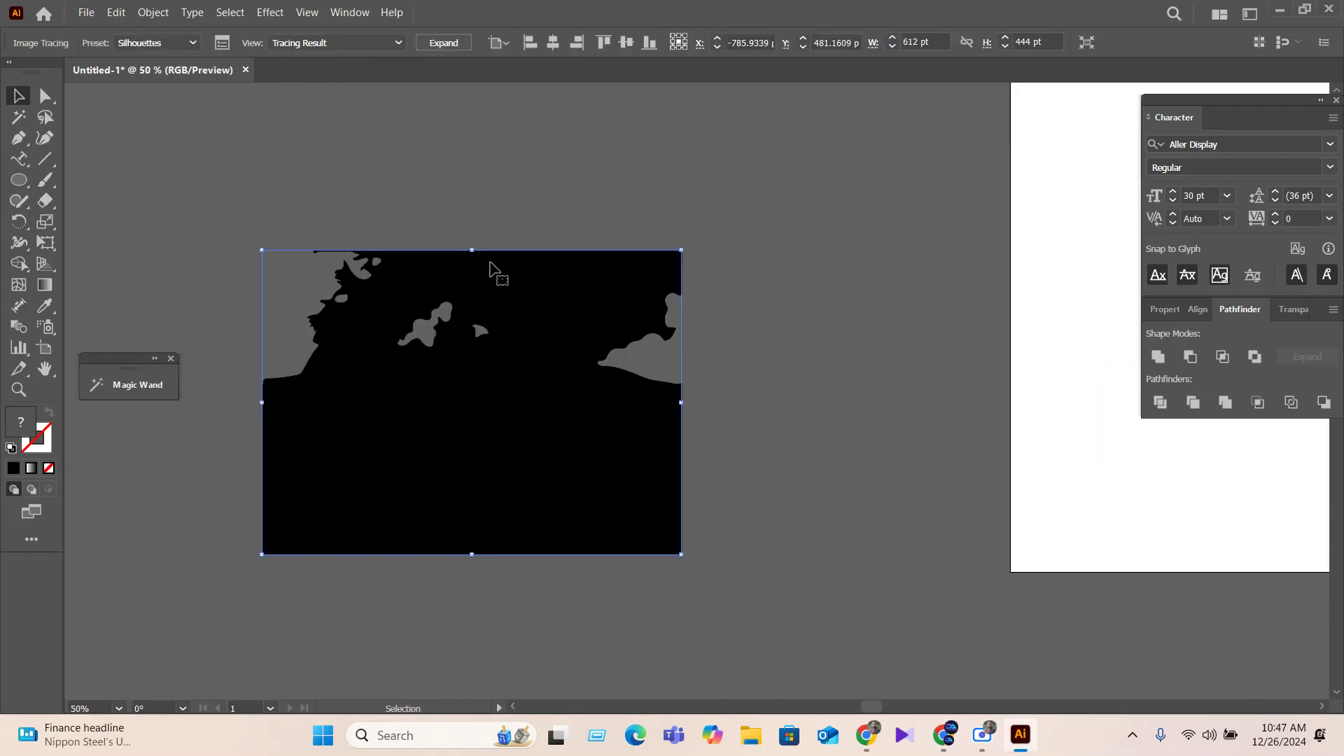
pyautogui.click(222, 44)
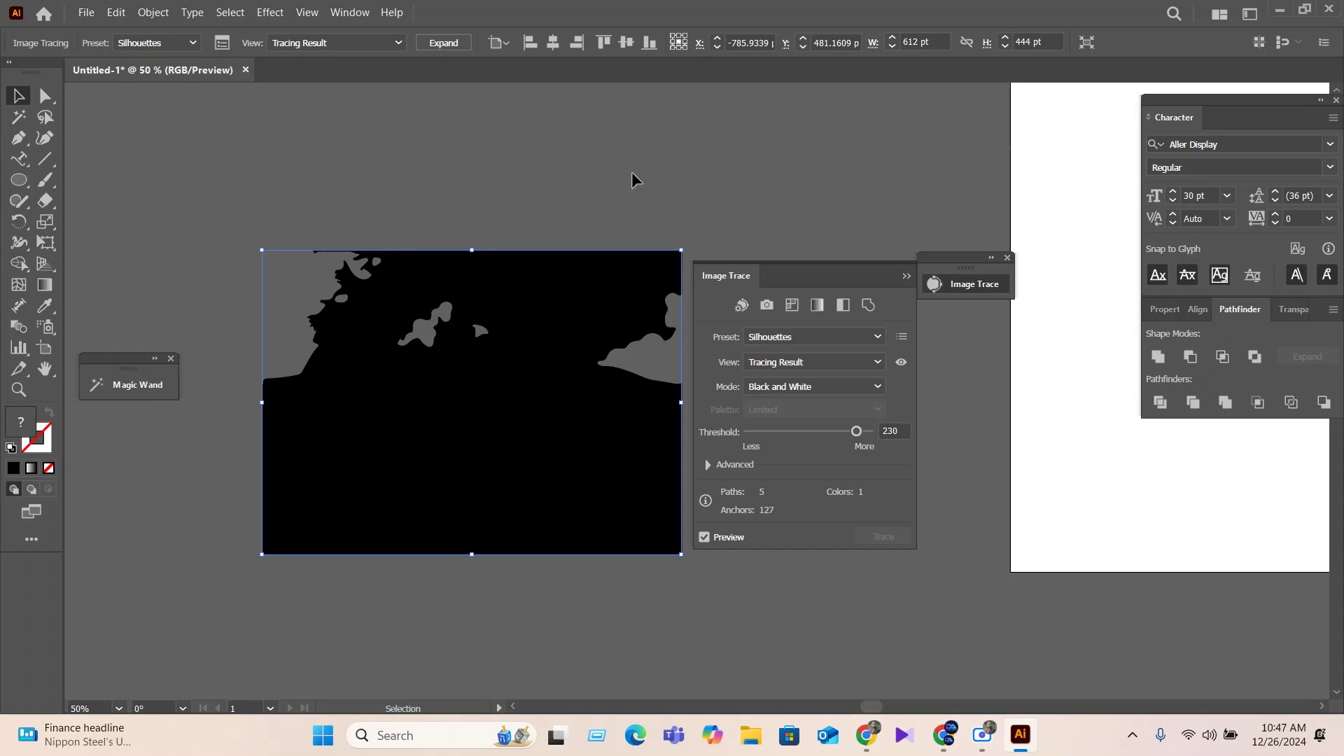
pyautogui.click(708, 464)
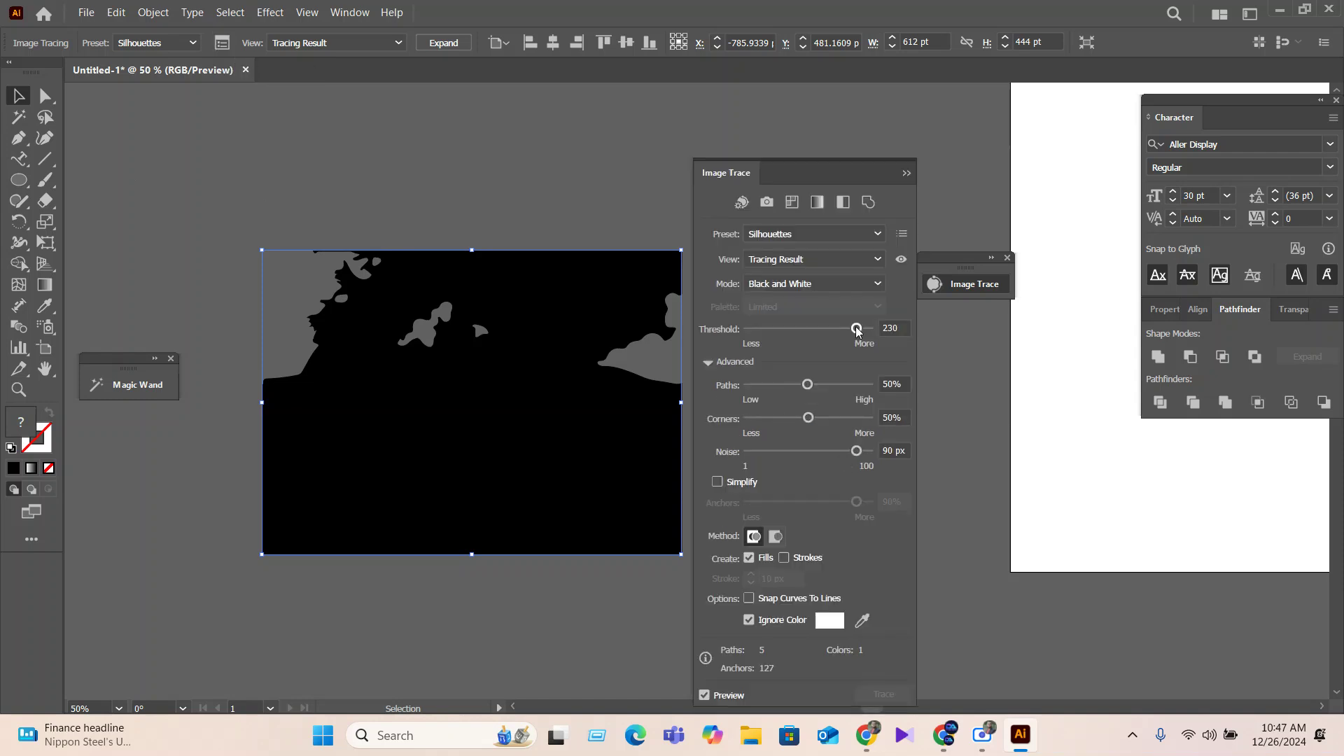
pyautogui.moveTo(842, 331); pyautogui.dragTo(793, 332)
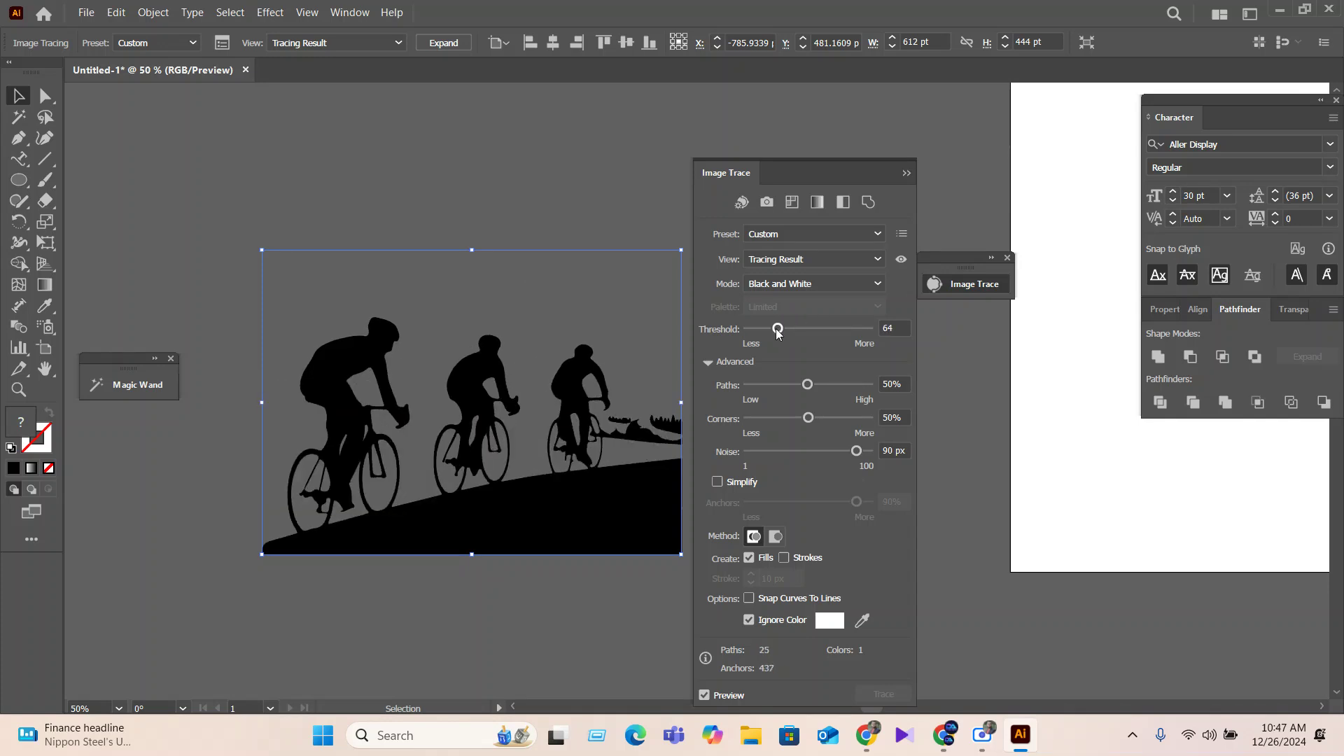
# Refine the cyclist trace with noise at 60 px, paths at 70% and threshold at 75.
pyautogui.moveTo(855, 457); pyautogui.dragTo(819, 452)
pyautogui.moveTo(807, 385); pyautogui.dragTo(833, 386)
pyautogui.moveTo(783, 334)
pyautogui.mouseDown()
pyautogui.moveTo(811, 343)
pyautogui.moveTo(784, 336)
pyautogui.mouseUp()
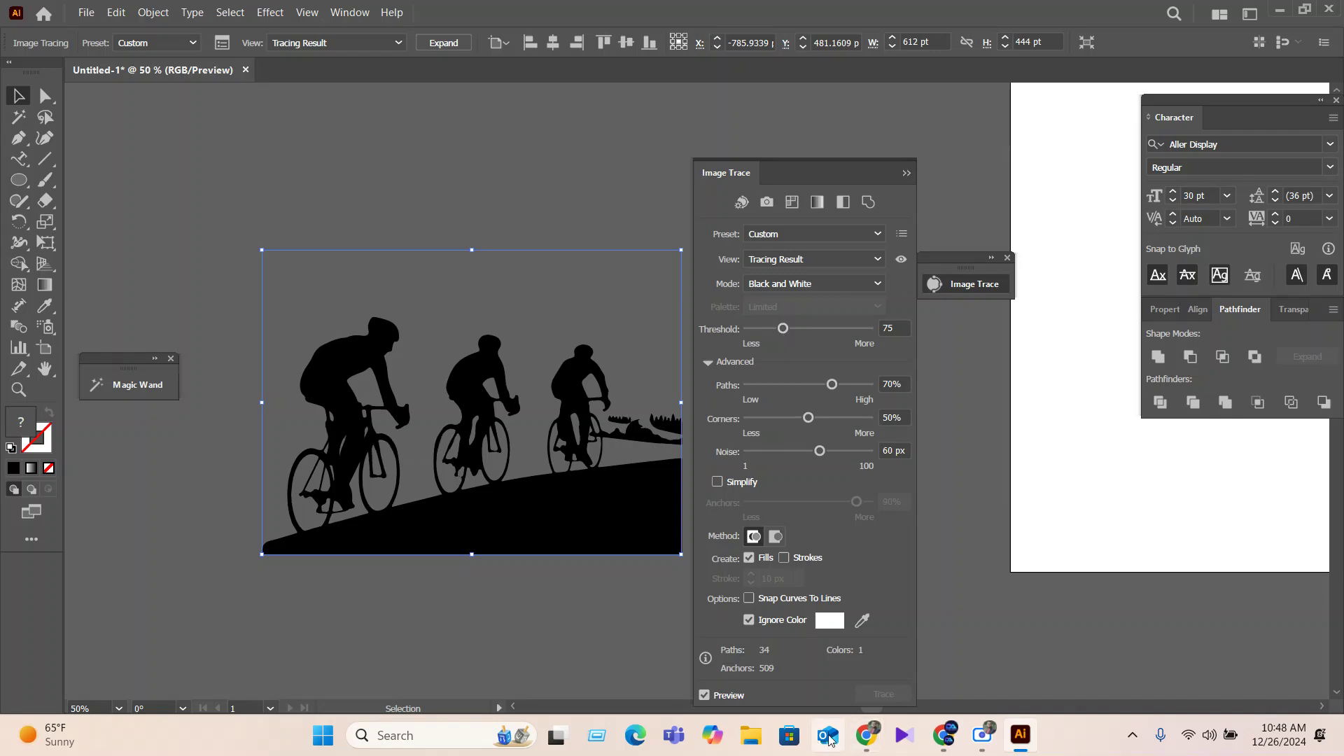
# Switch to Chrome and open the full page of images related to the three-cyclist iStock picture.
pyautogui.click(787, 661)
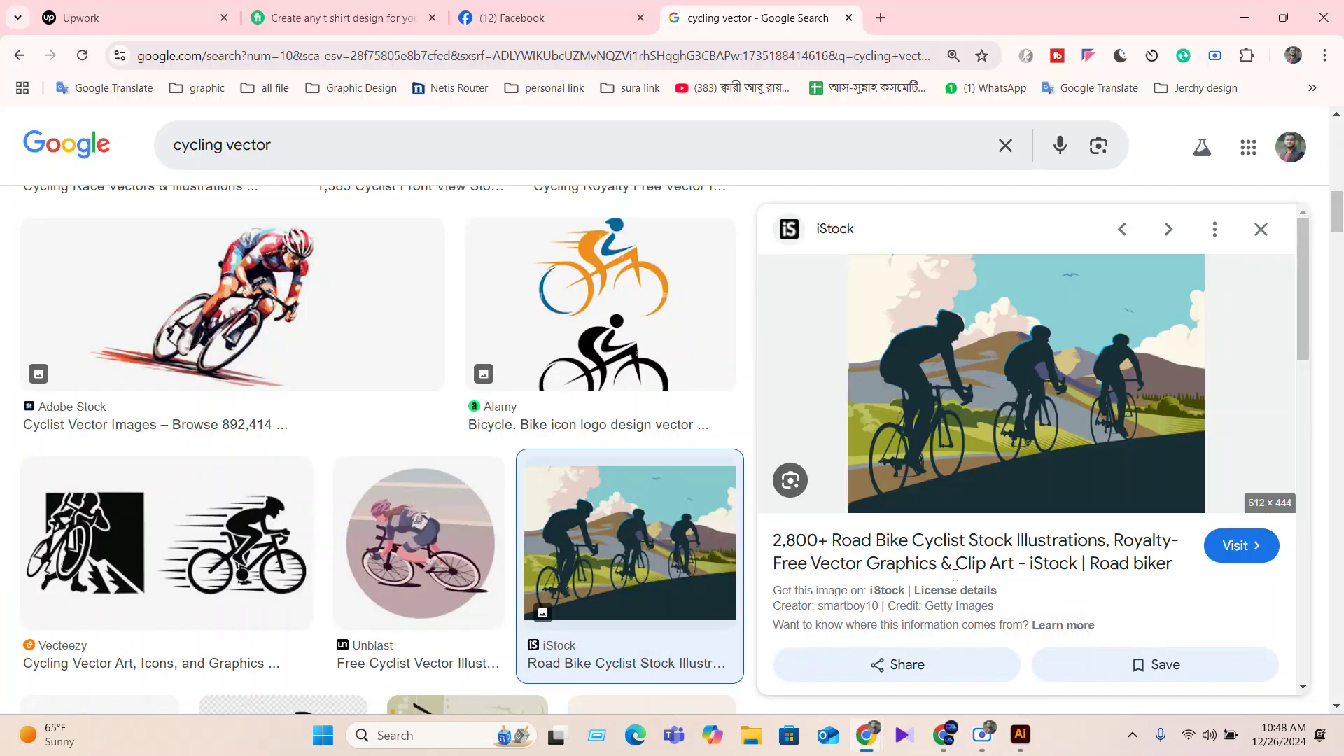
pyautogui.scroll(-10, 954, 574)
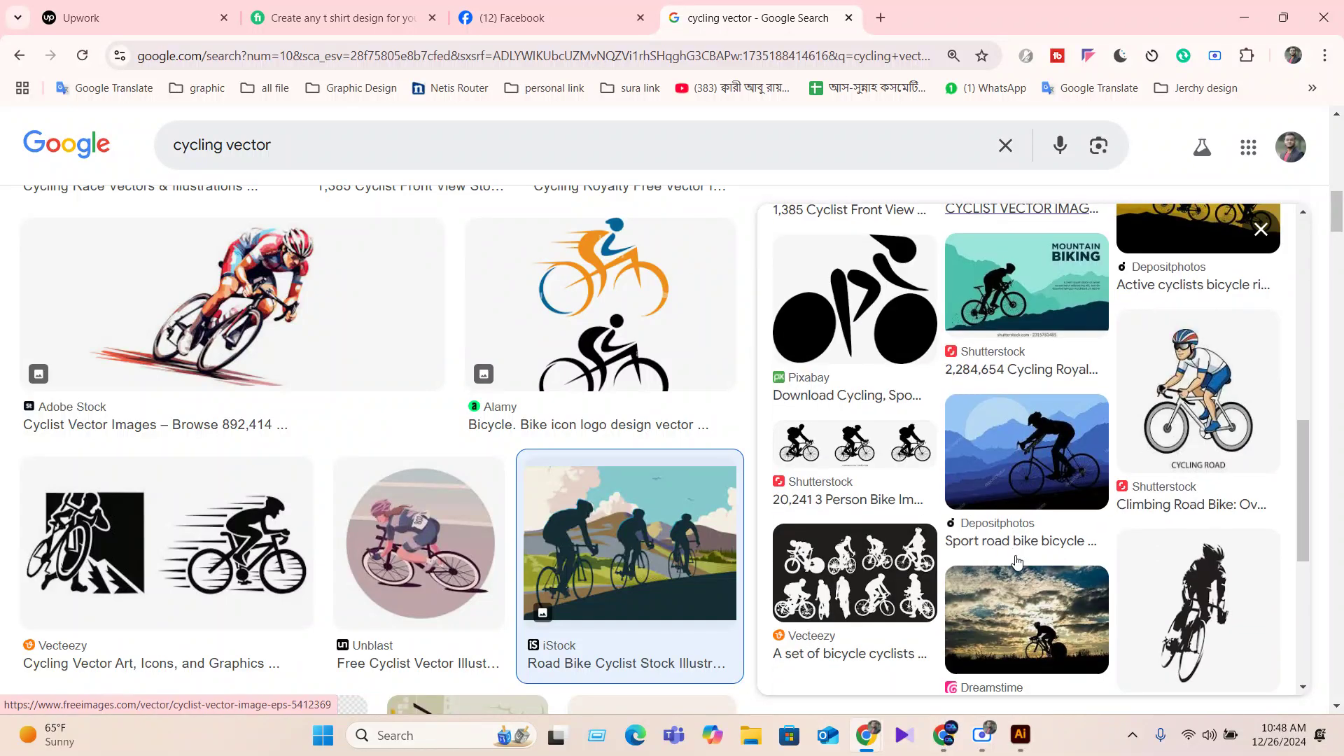
pyautogui.scroll(-5, 1022, 553)
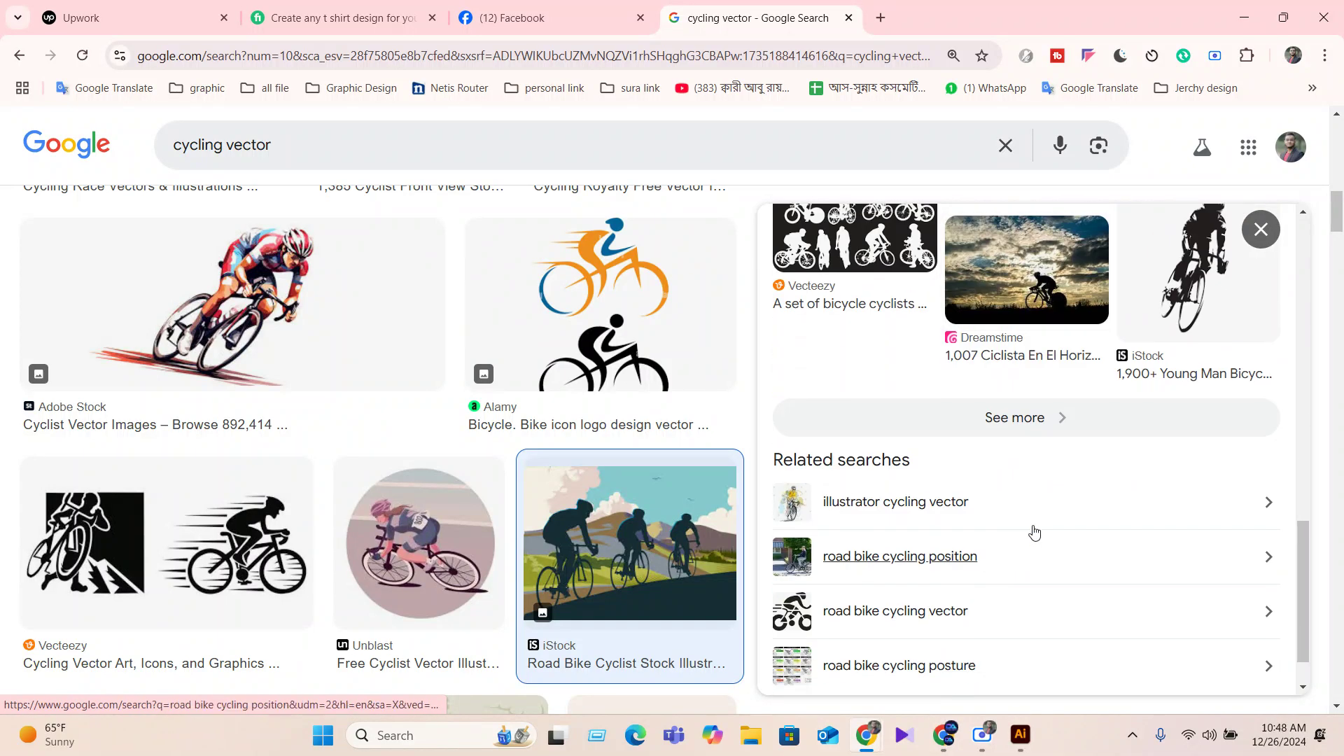
pyautogui.click(1024, 426)
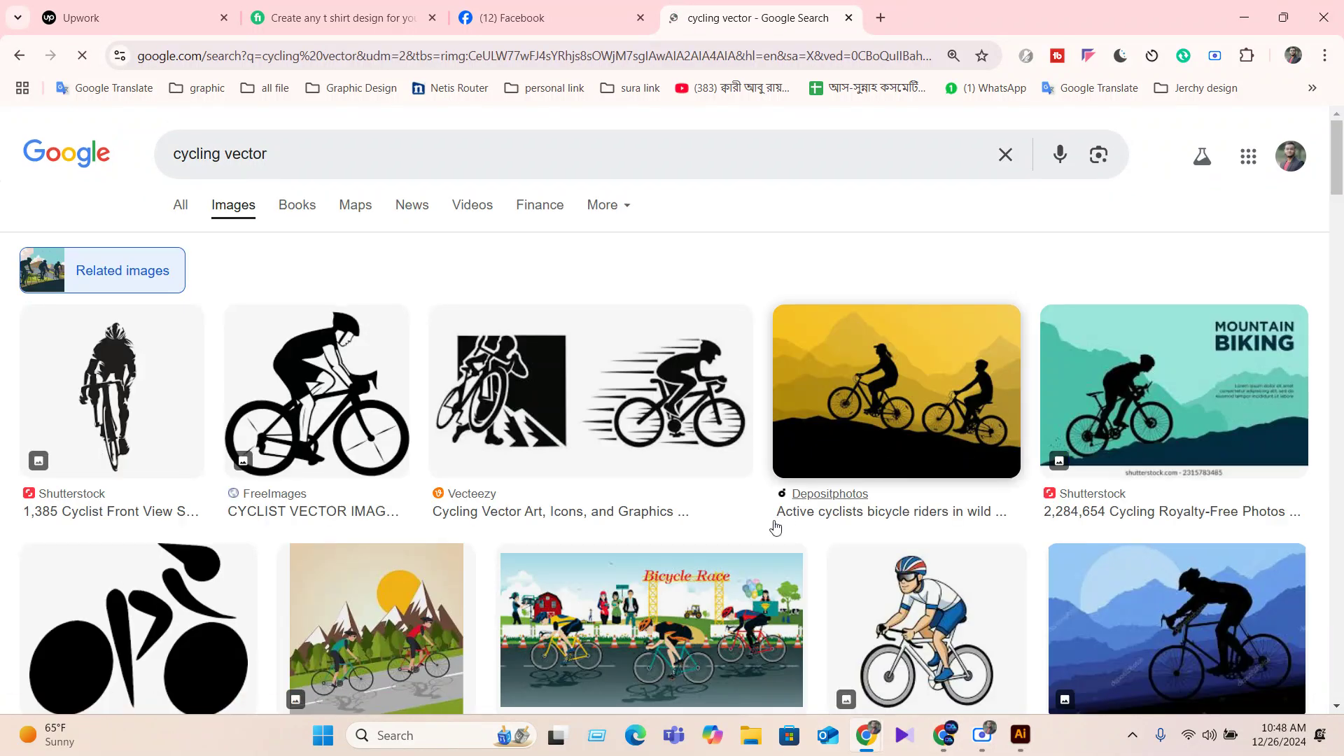
# Look through the related images for side-view cyclist silhouettes and open the black Pond5 one in a new tab.
pyautogui.scroll(-5, 774, 525)
pyautogui.scroll(1, 777, 511)
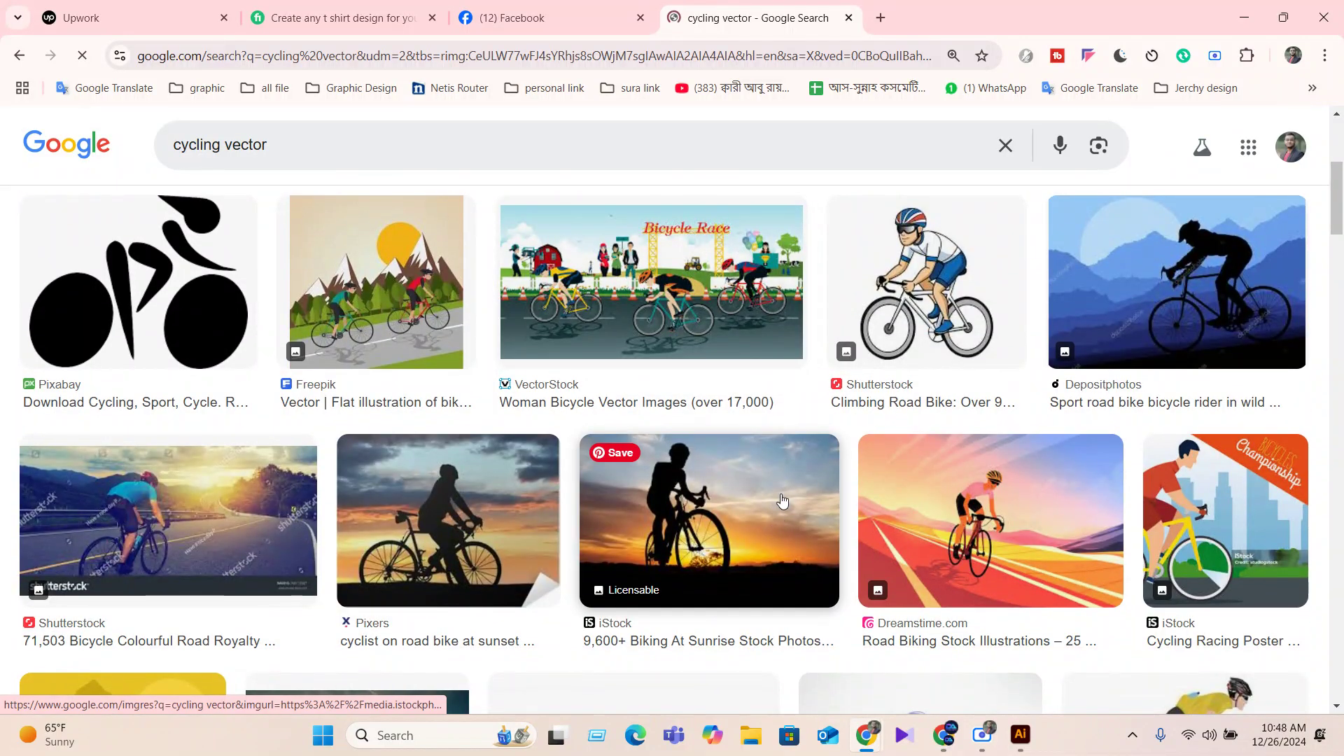
pyautogui.scroll(-2, 321, 600)
pyautogui.scroll(-4, 528, 562)
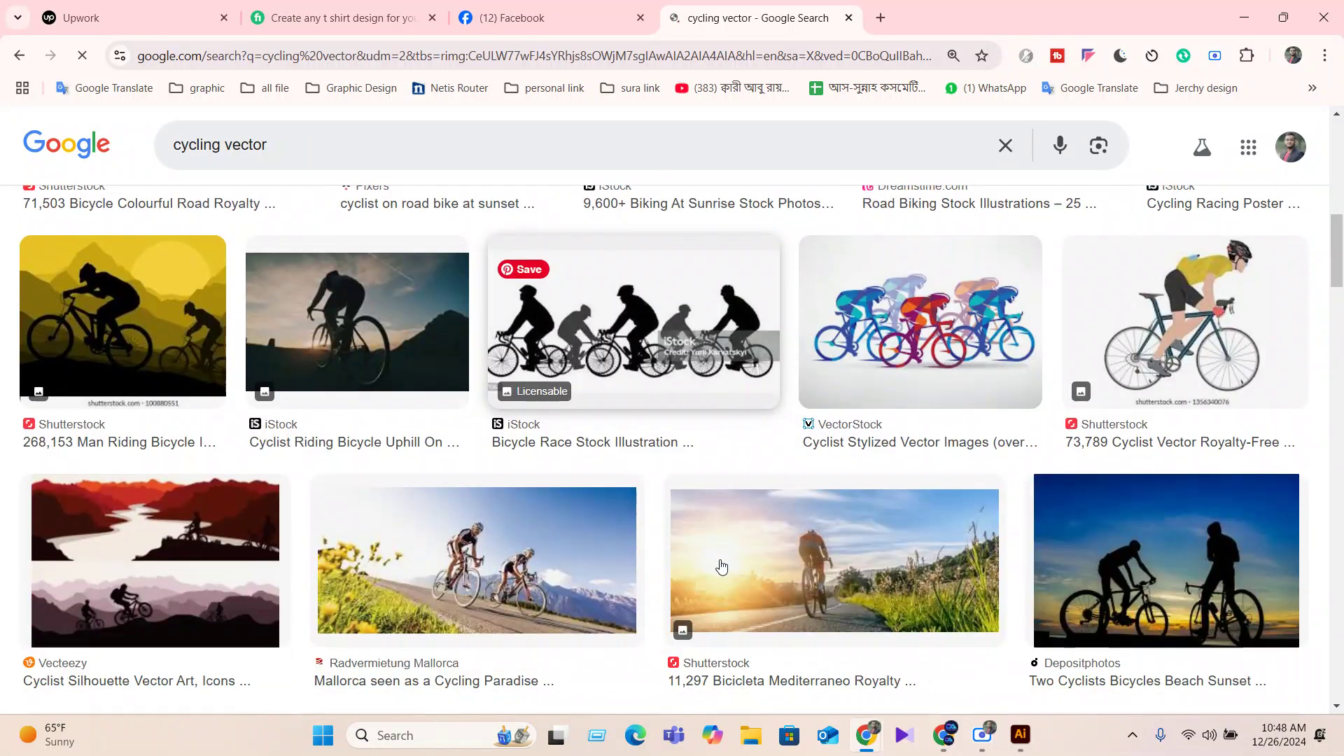
pyautogui.scroll(-6, 534, 558)
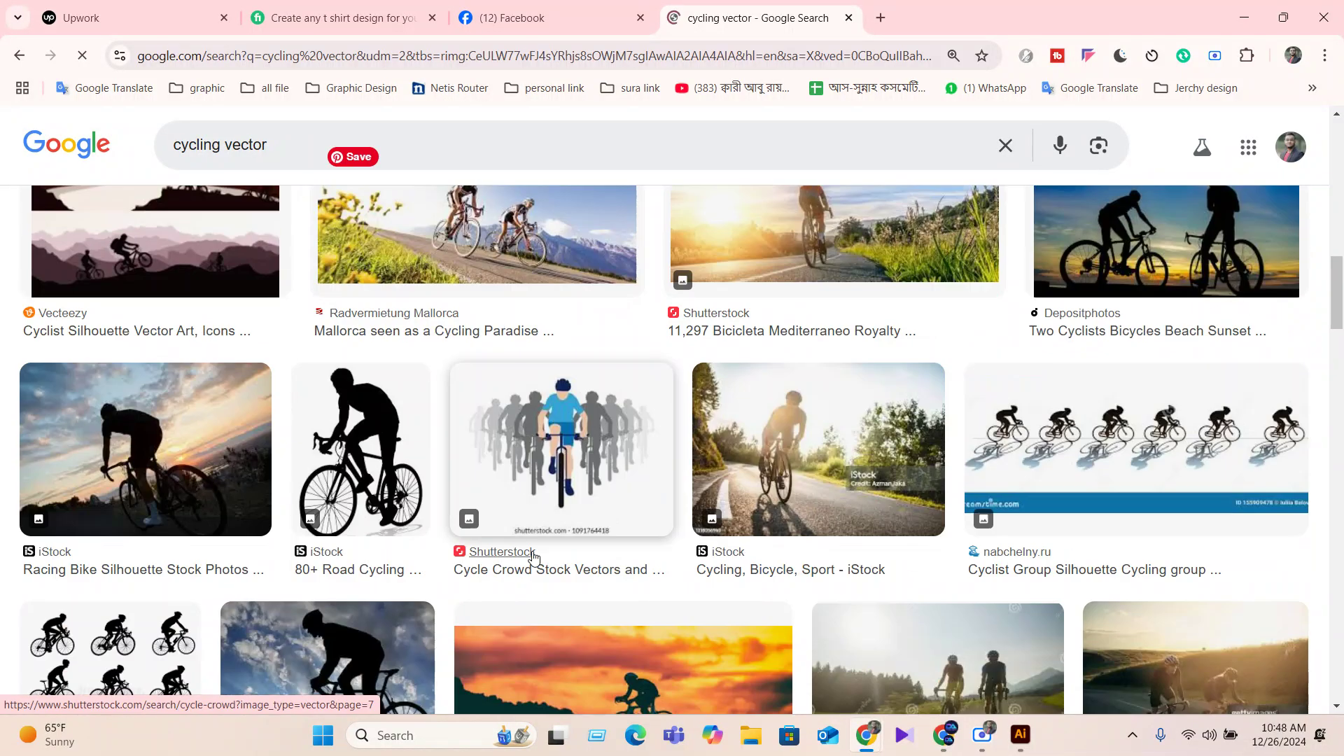
pyautogui.scroll(-4, 534, 558)
pyautogui.scroll(3, 534, 558)
pyautogui.scroll(-12, 533, 557)
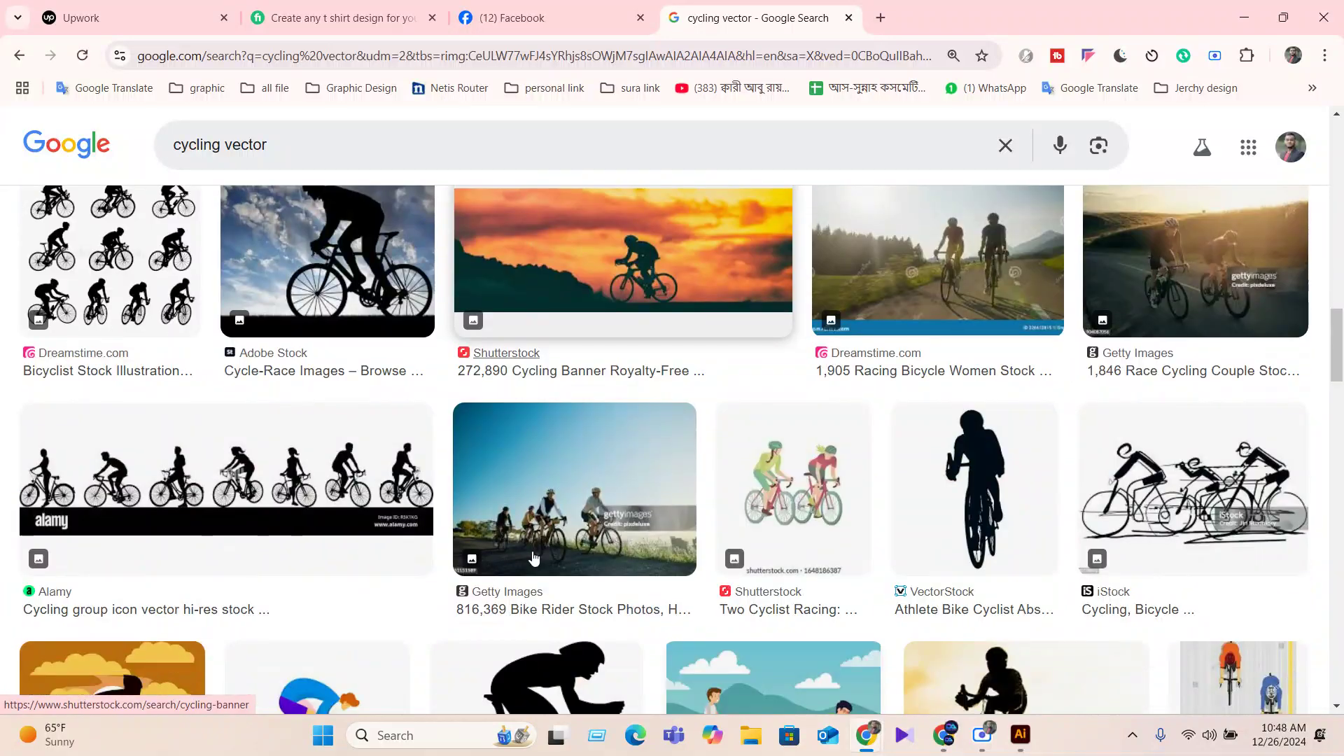
pyautogui.scroll(-1, 533, 557)
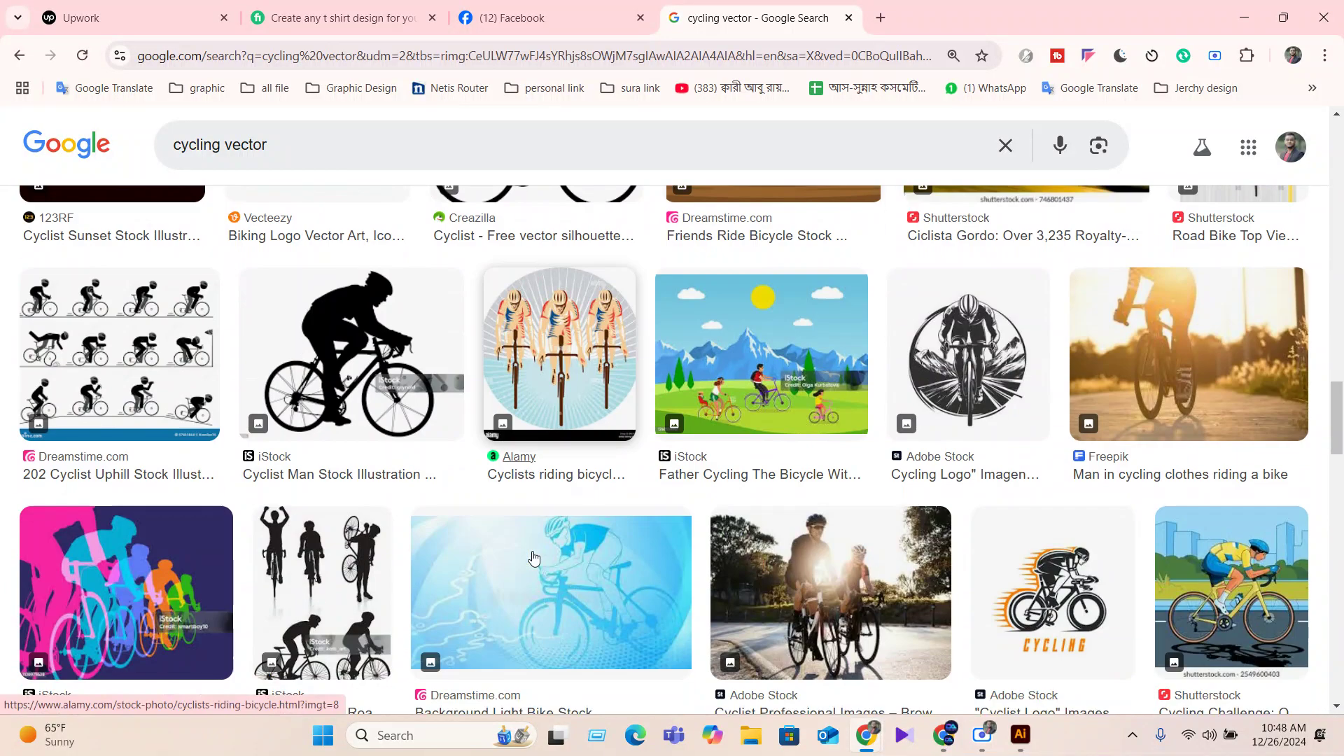
pyautogui.scroll(-5, 533, 557)
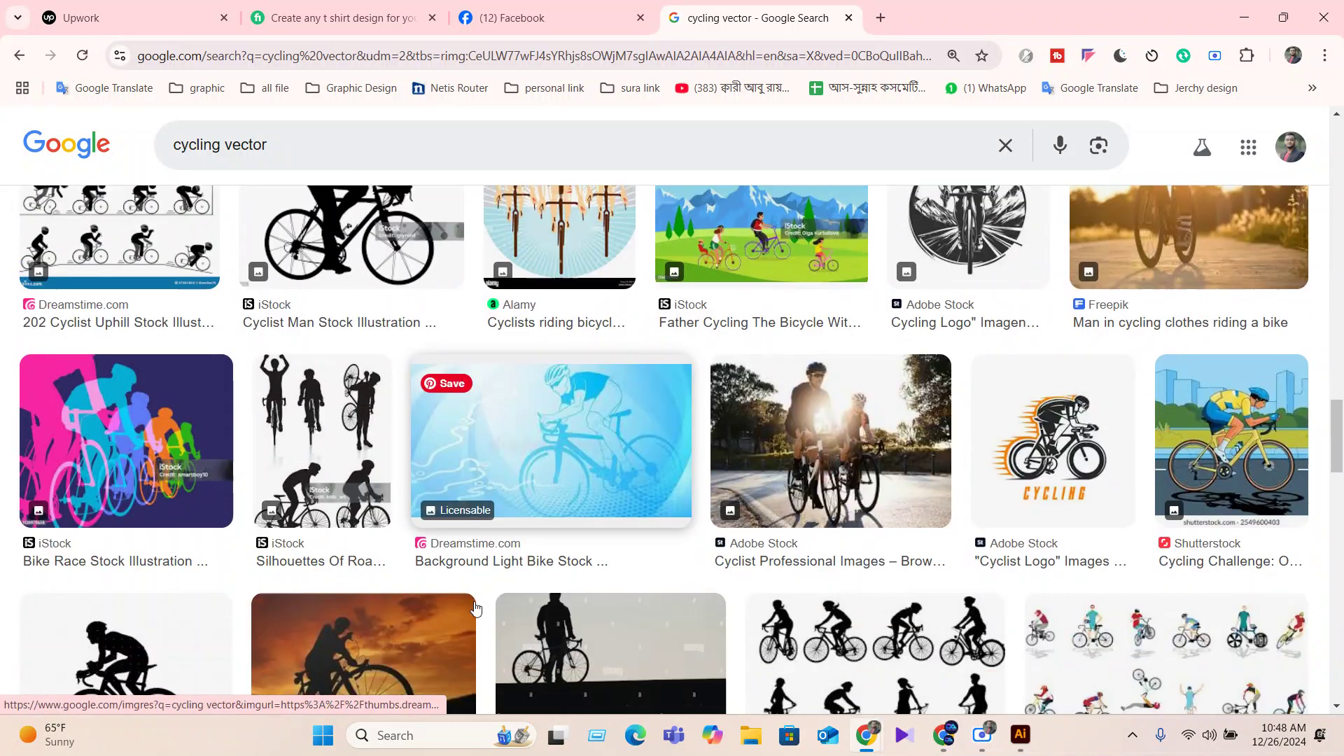
pyautogui.scroll(-8, 475, 607)
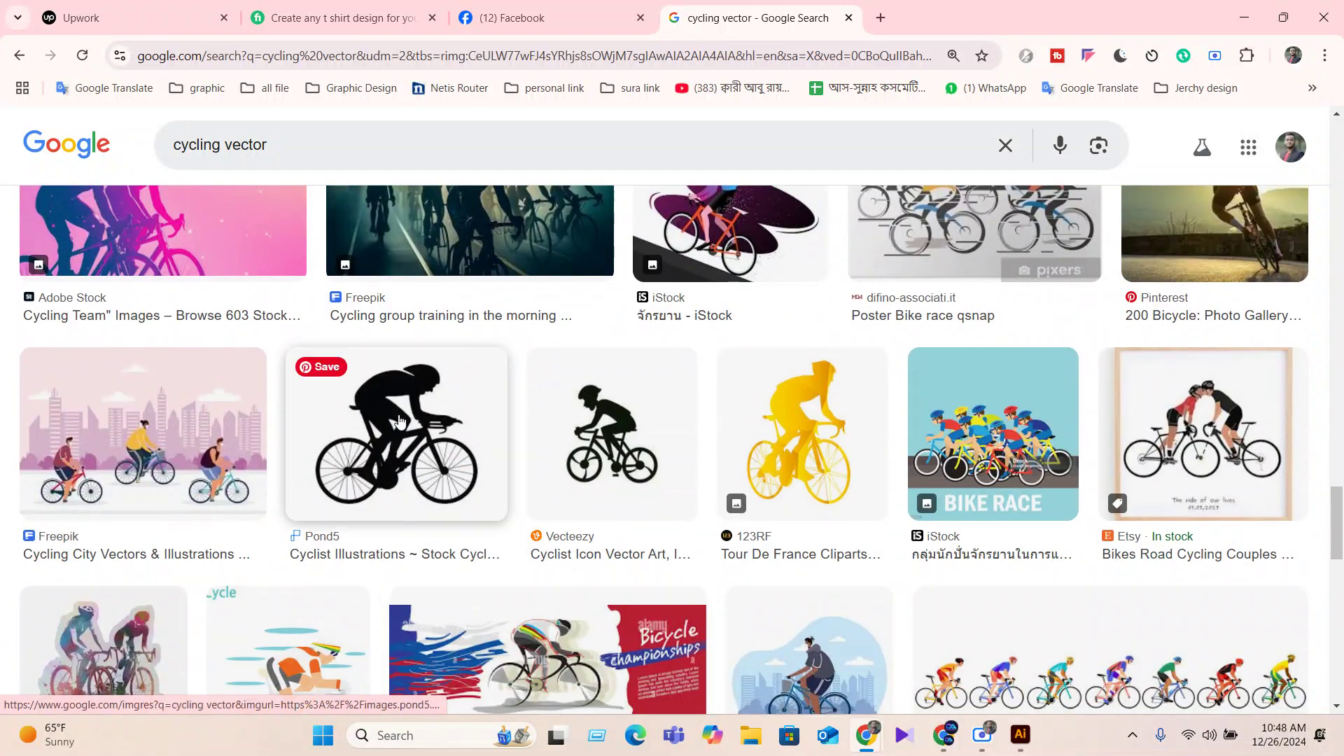
pyautogui.rightClick(399, 420)
pyautogui.click(481, 25)
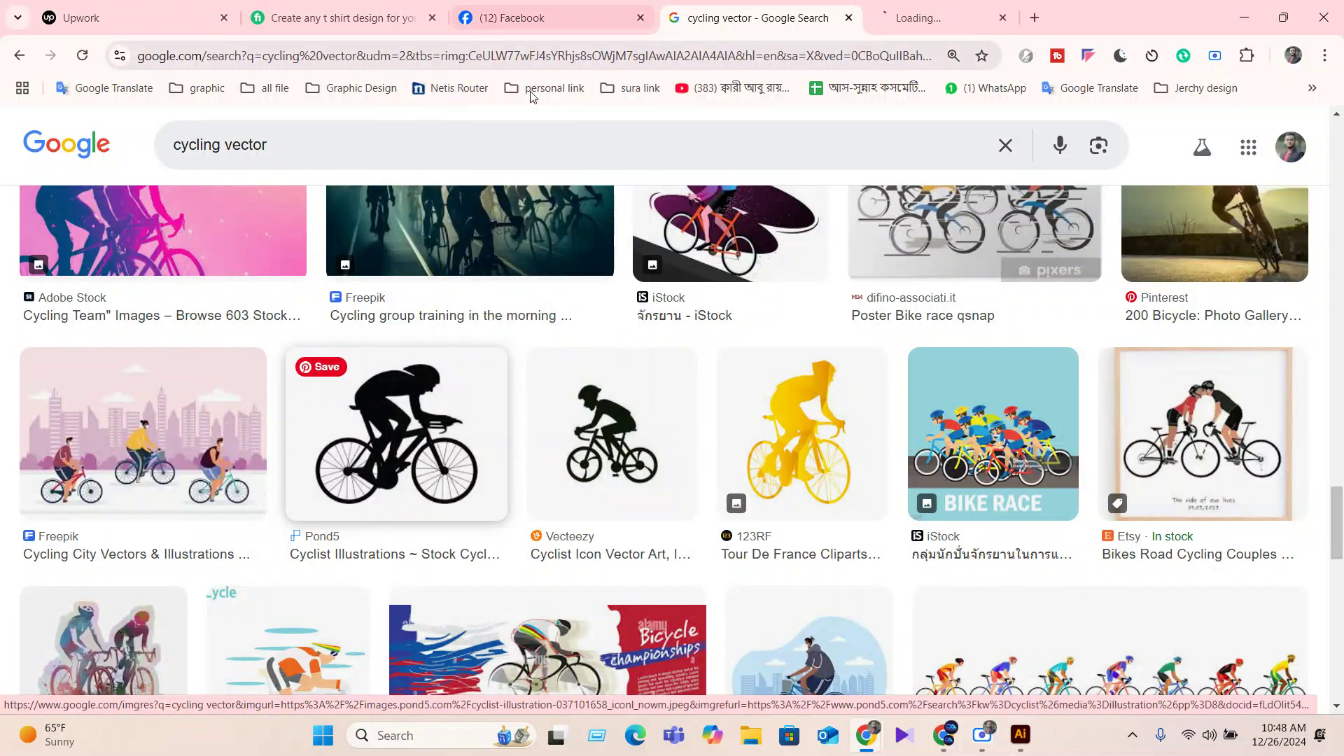
# Search Google Images for "girl cycling vector" and open the preview of the iStock woman mountain biker silhouette.
pyautogui.scroll(-13, 654, 554)
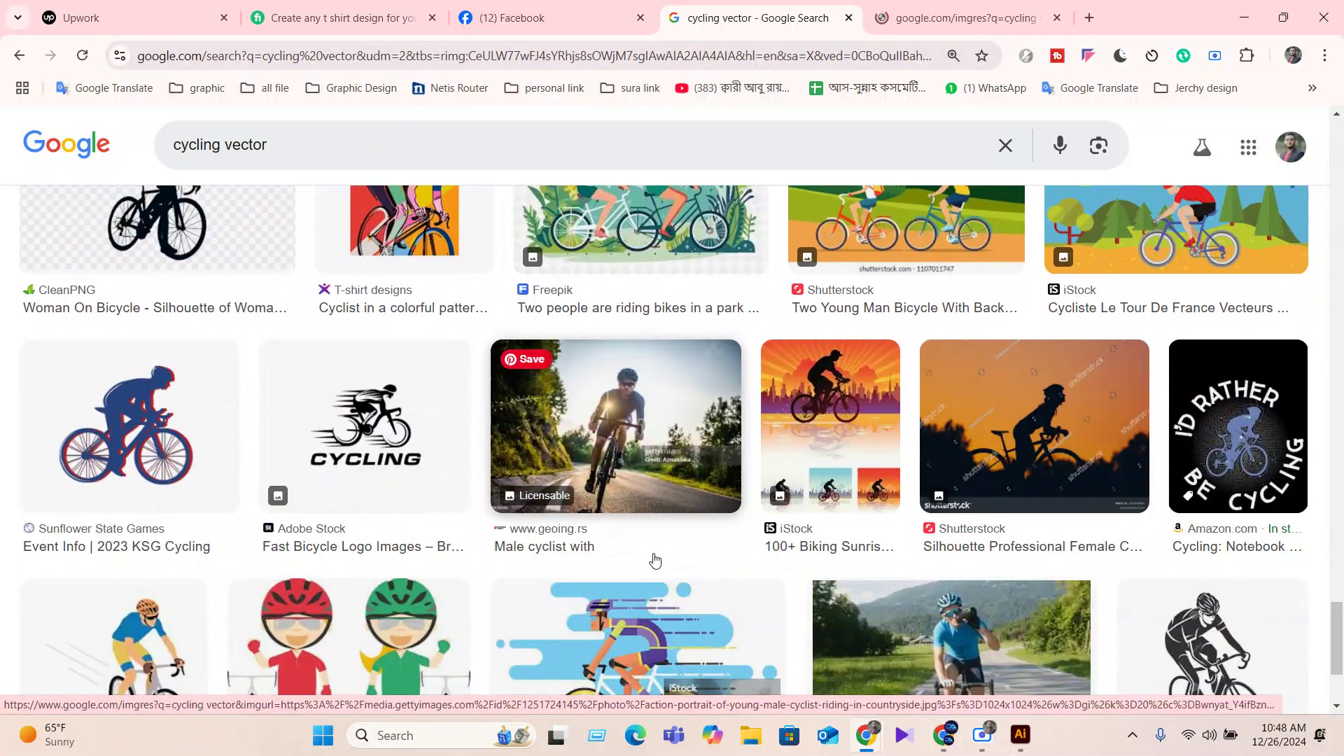
pyautogui.scroll(-3, 653, 560)
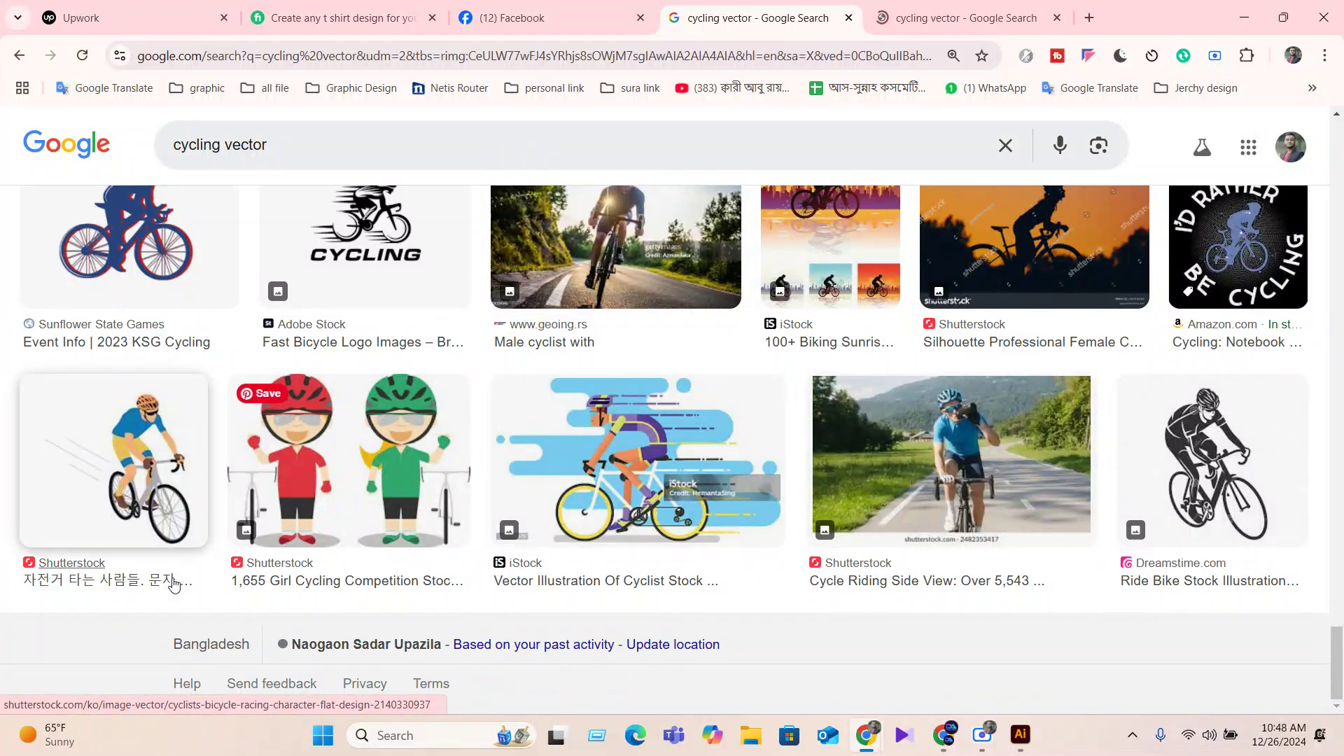
pyautogui.scroll(3, 174, 585)
pyautogui.click(174, 145)
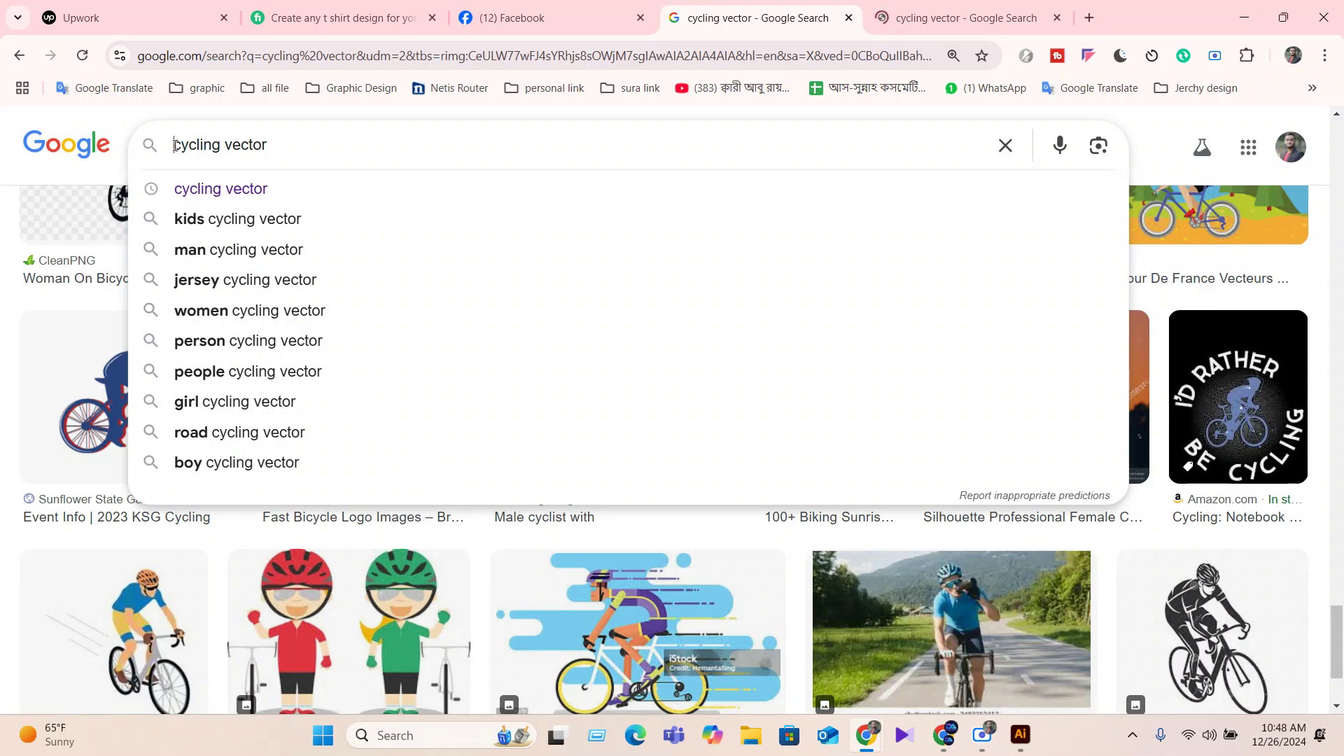
pyautogui.write('girl')
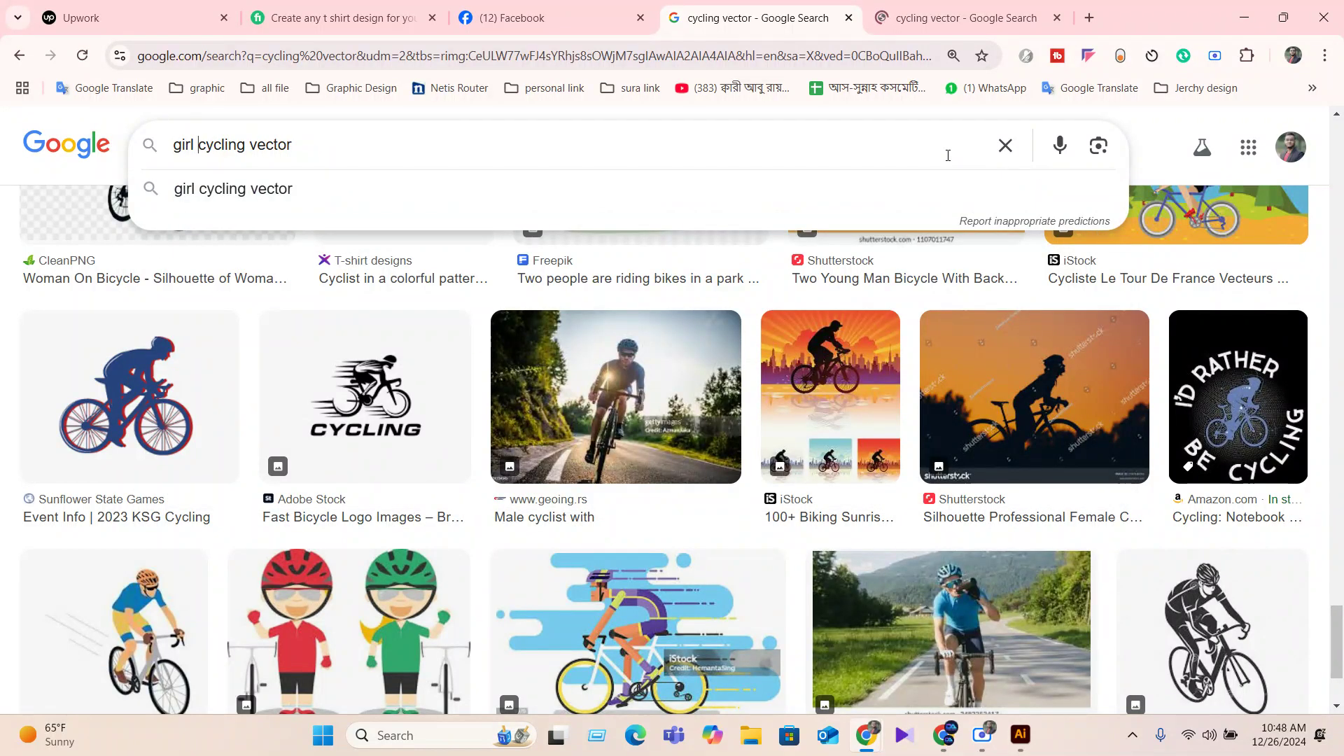
pyautogui.press('Return')
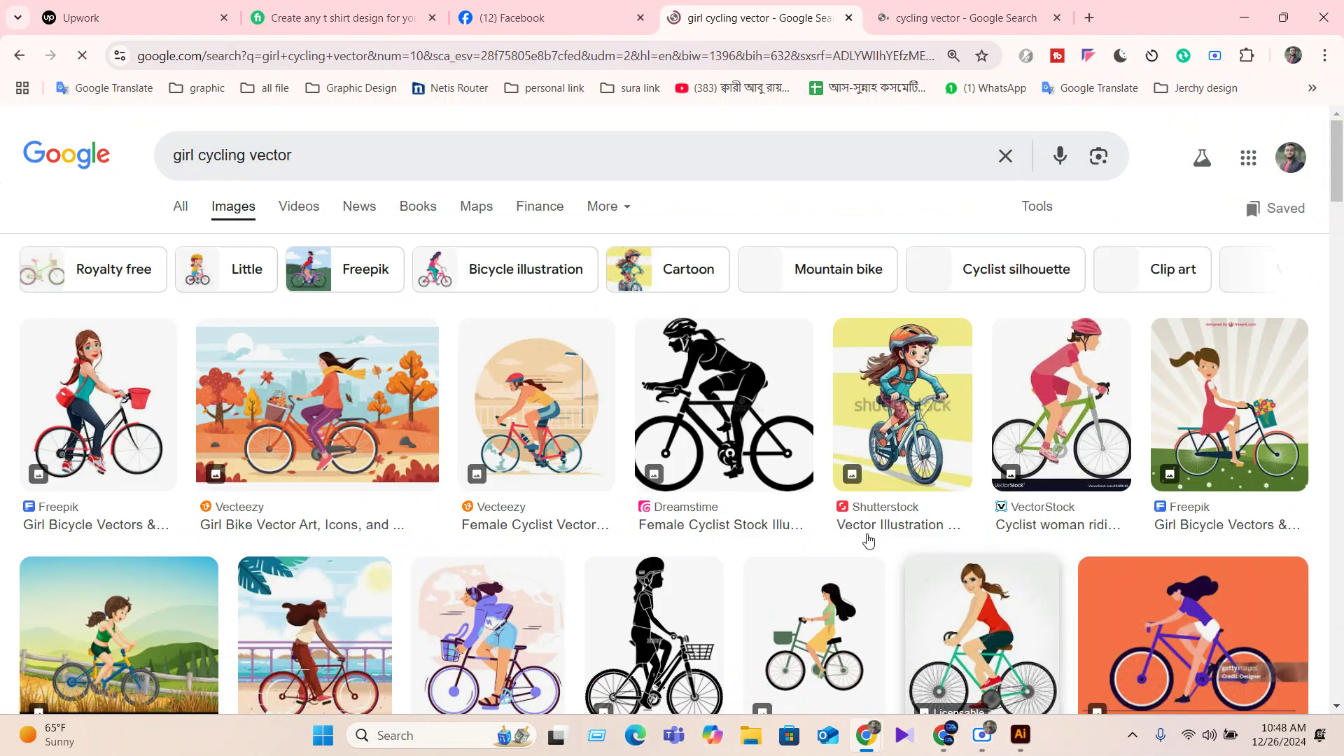
pyautogui.scroll(-6, 868, 541)
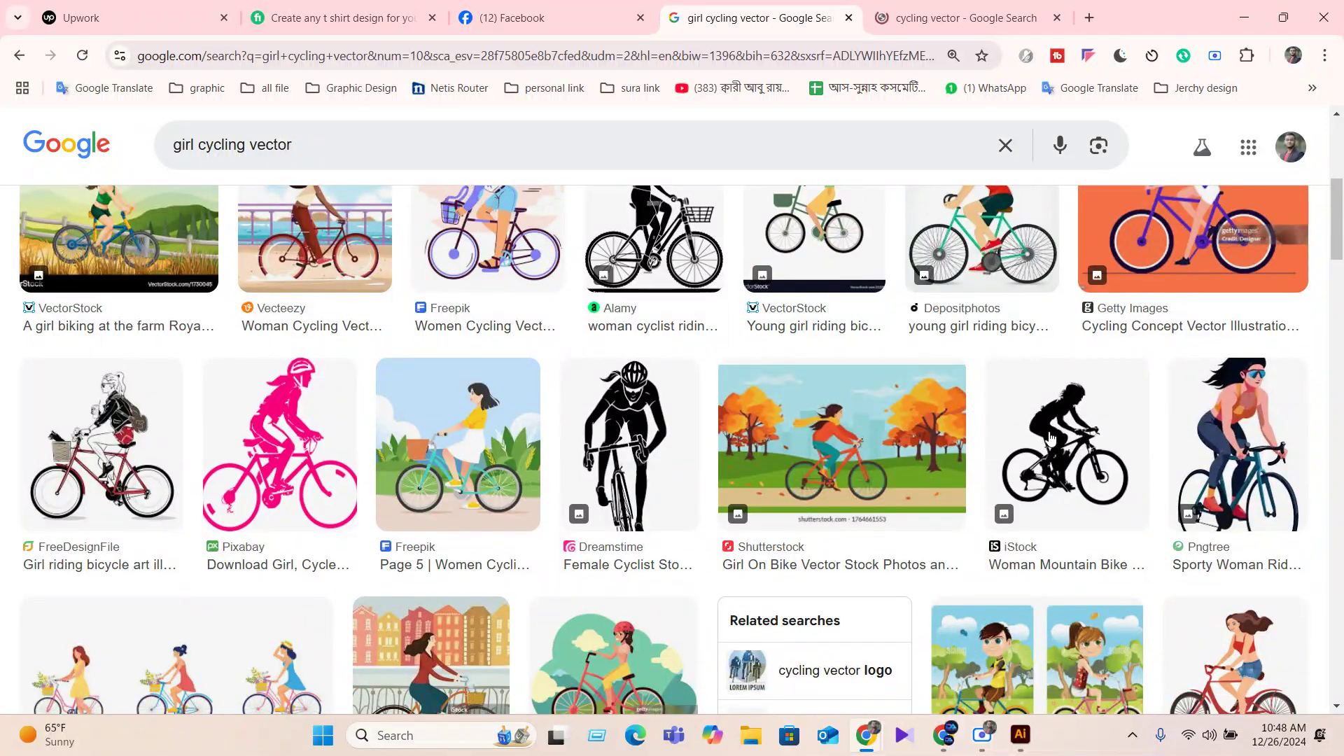
pyautogui.click(1049, 437)
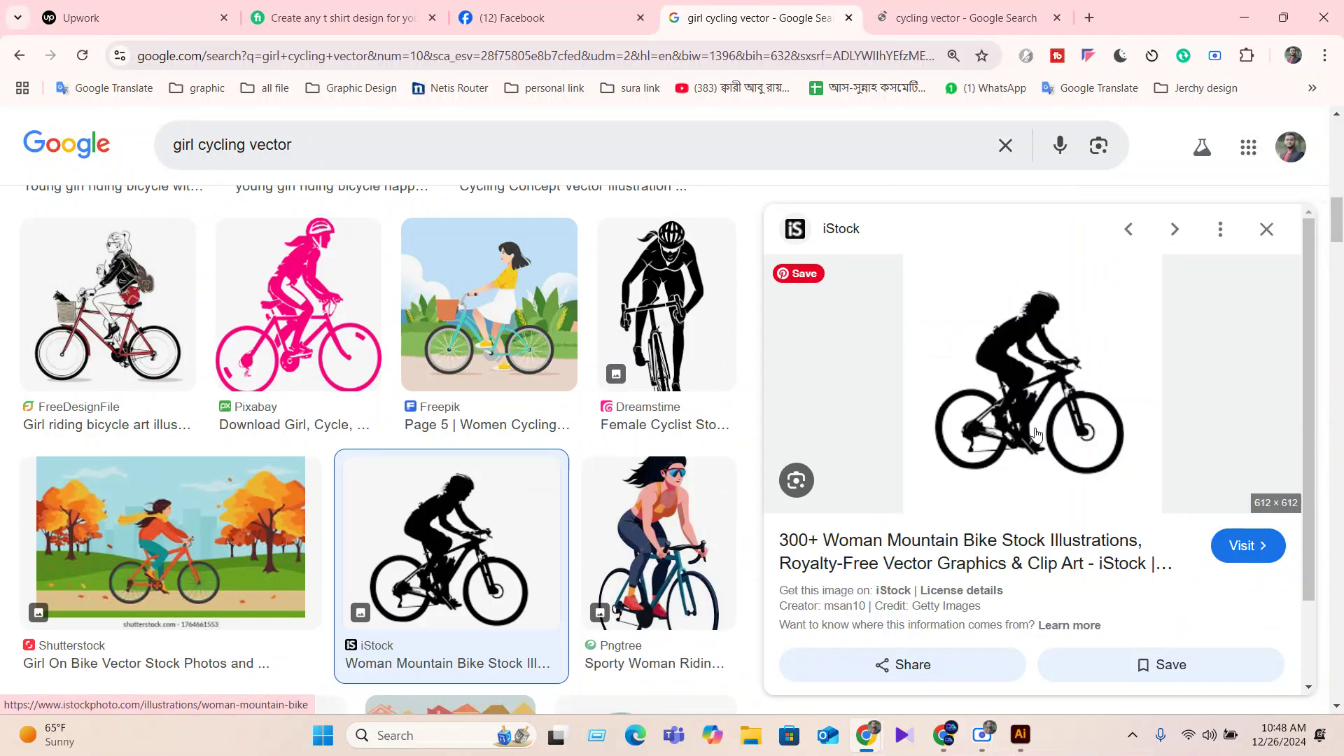
# Copy the iStock woman mountain biker image and paste it into Illustrator in place of the three-cyclist trace.
pyautogui.rightClick(1027, 318)
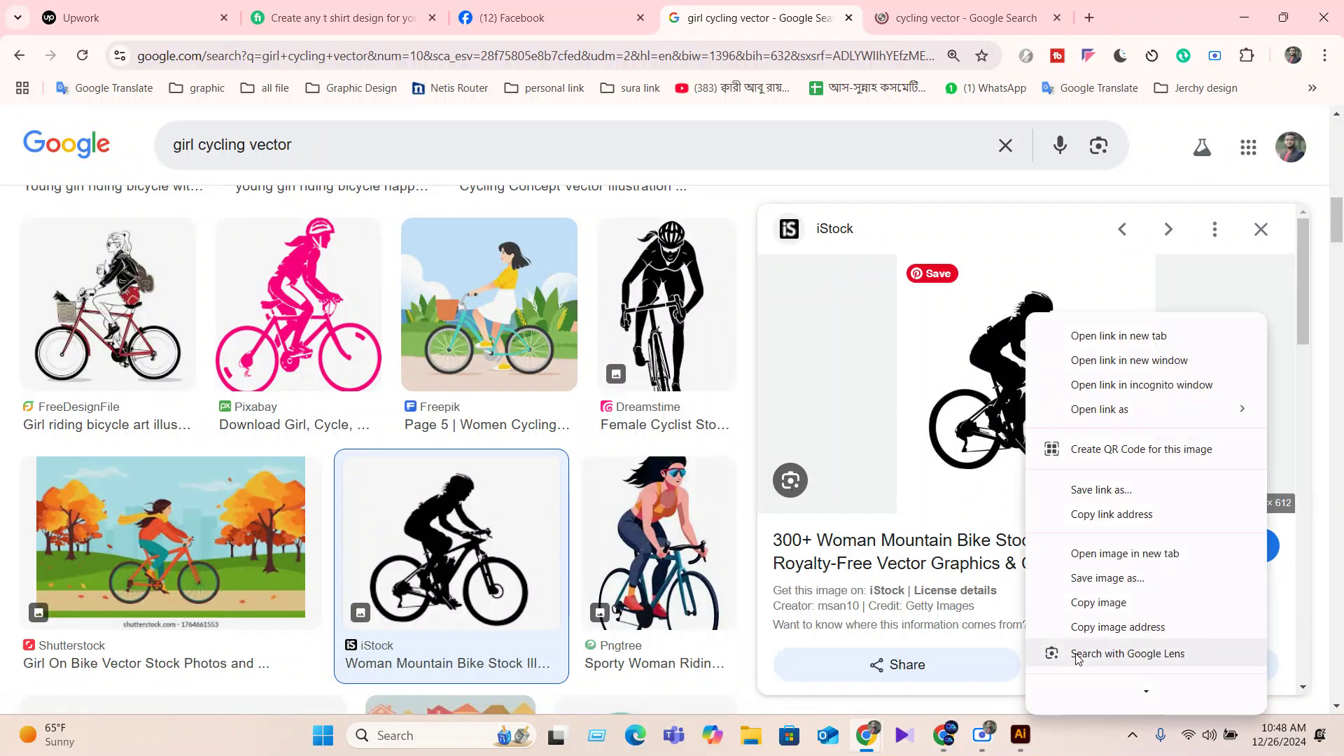
pyautogui.click(1122, 606)
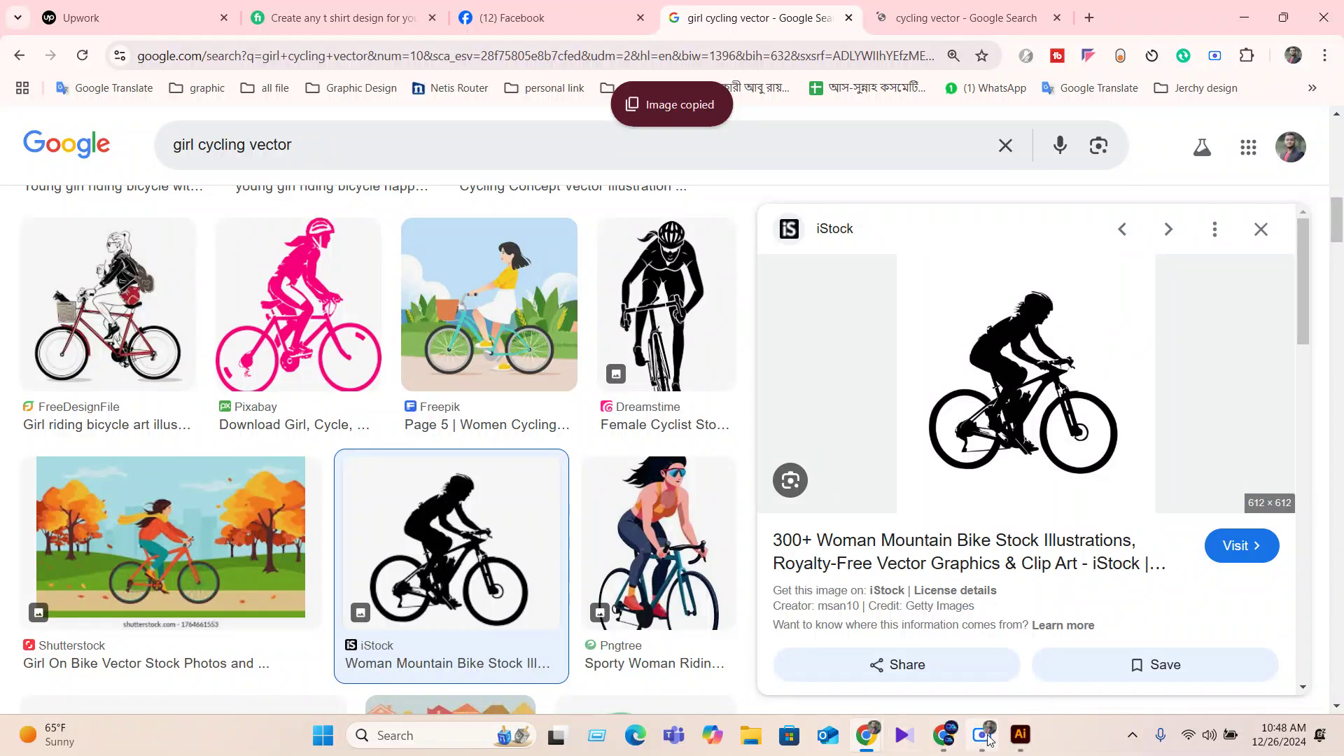
pyautogui.click(1020, 734)
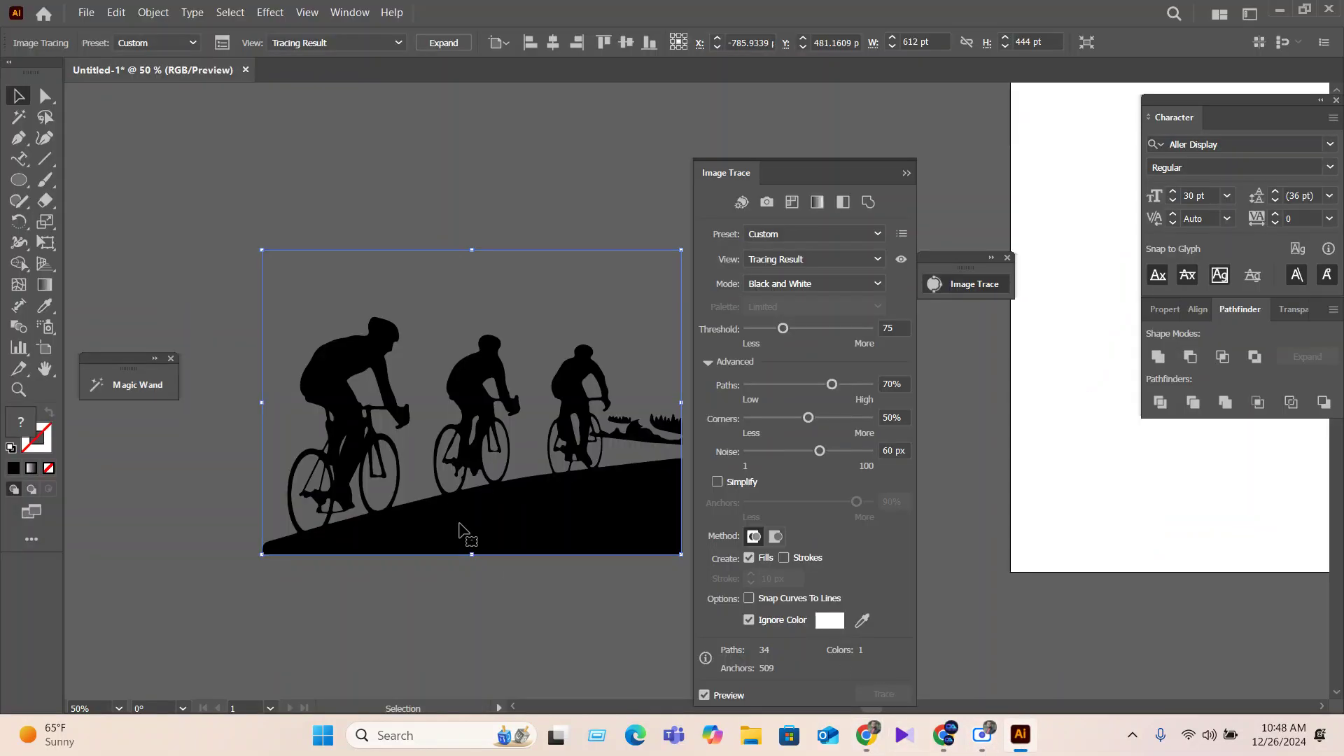
pyautogui.press('Delete')
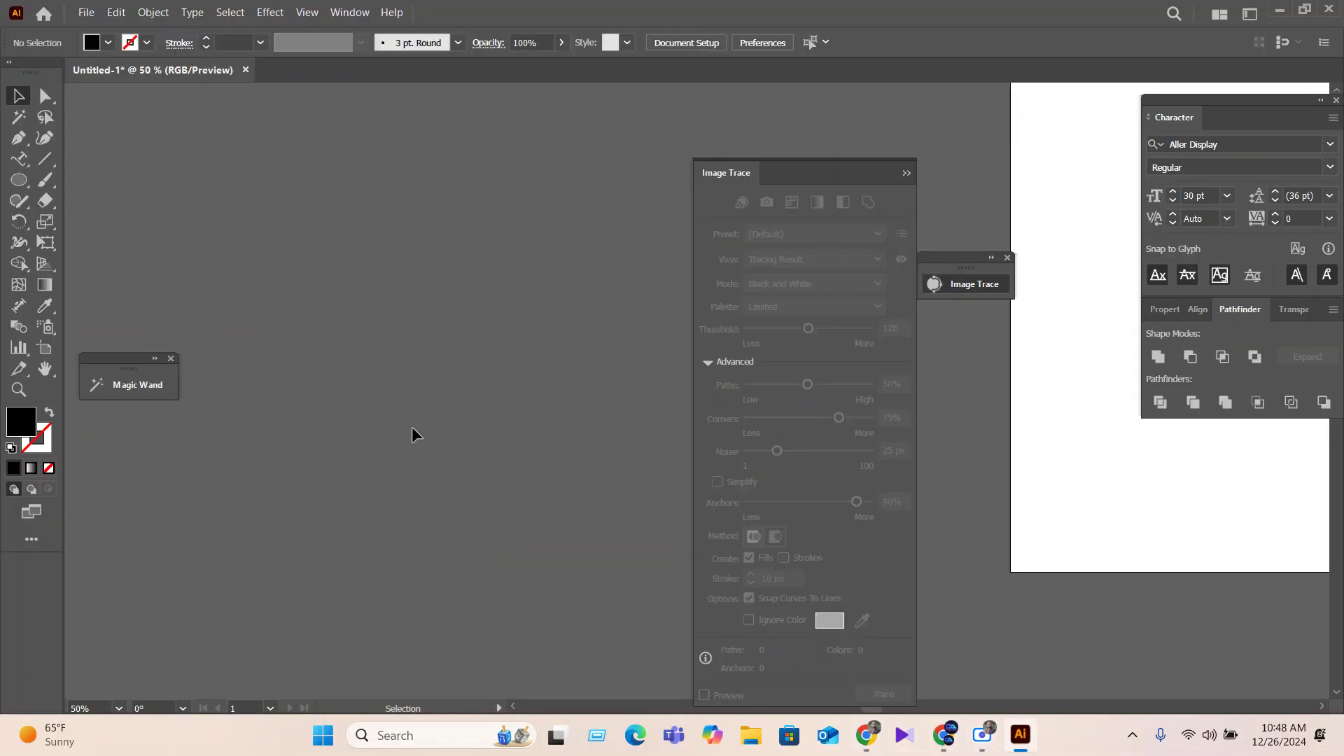
pyautogui.hotkey('ctrl', 'v')
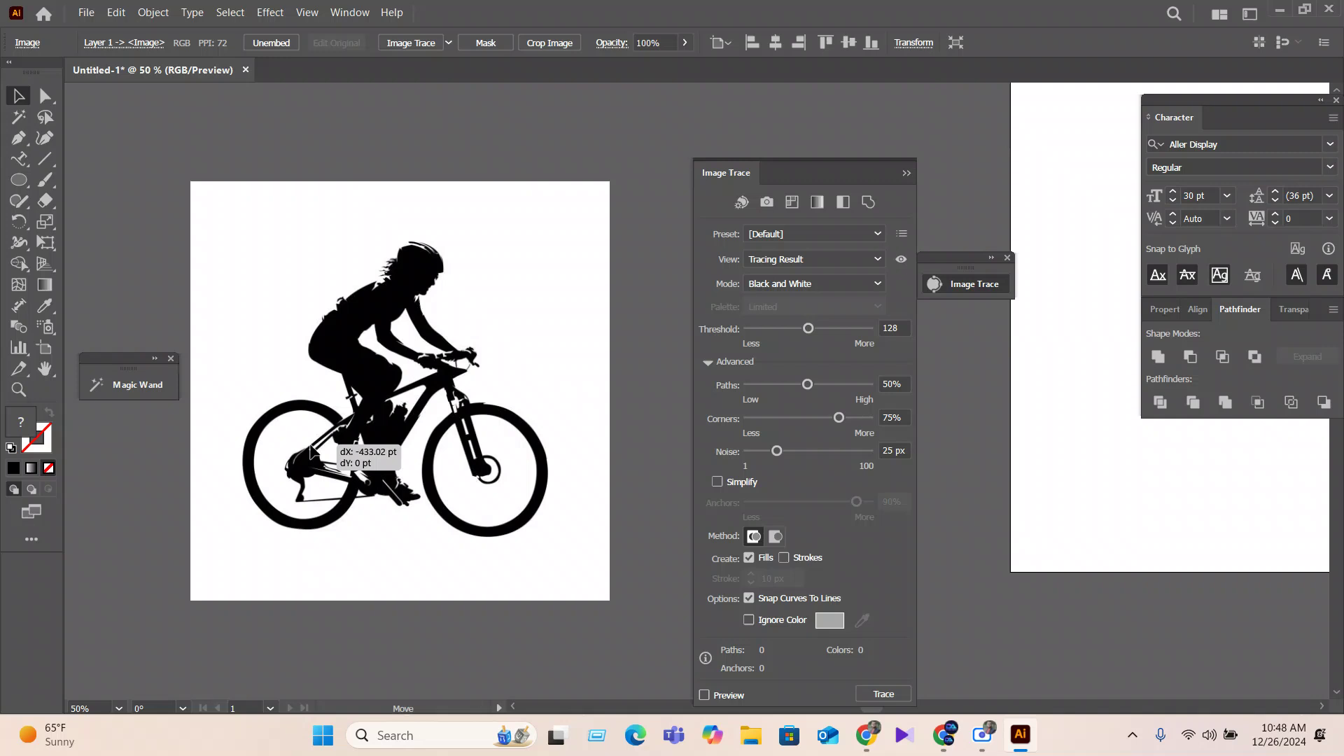
# Trace the woman biker with the Silhouettes preset, threshold 168, paths 75%, corners 41% and noise 46 px, and expand the result.
pyautogui.click(449, 43)
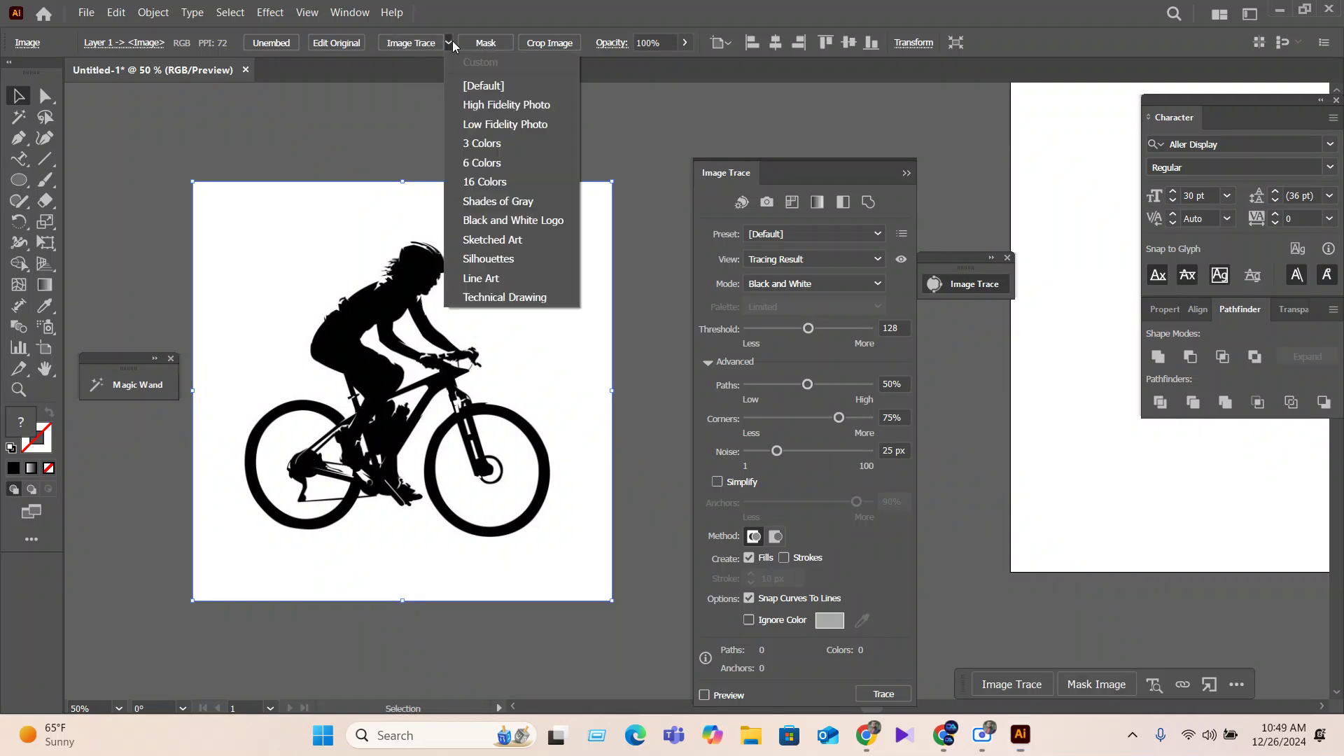
pyautogui.click(481, 260)
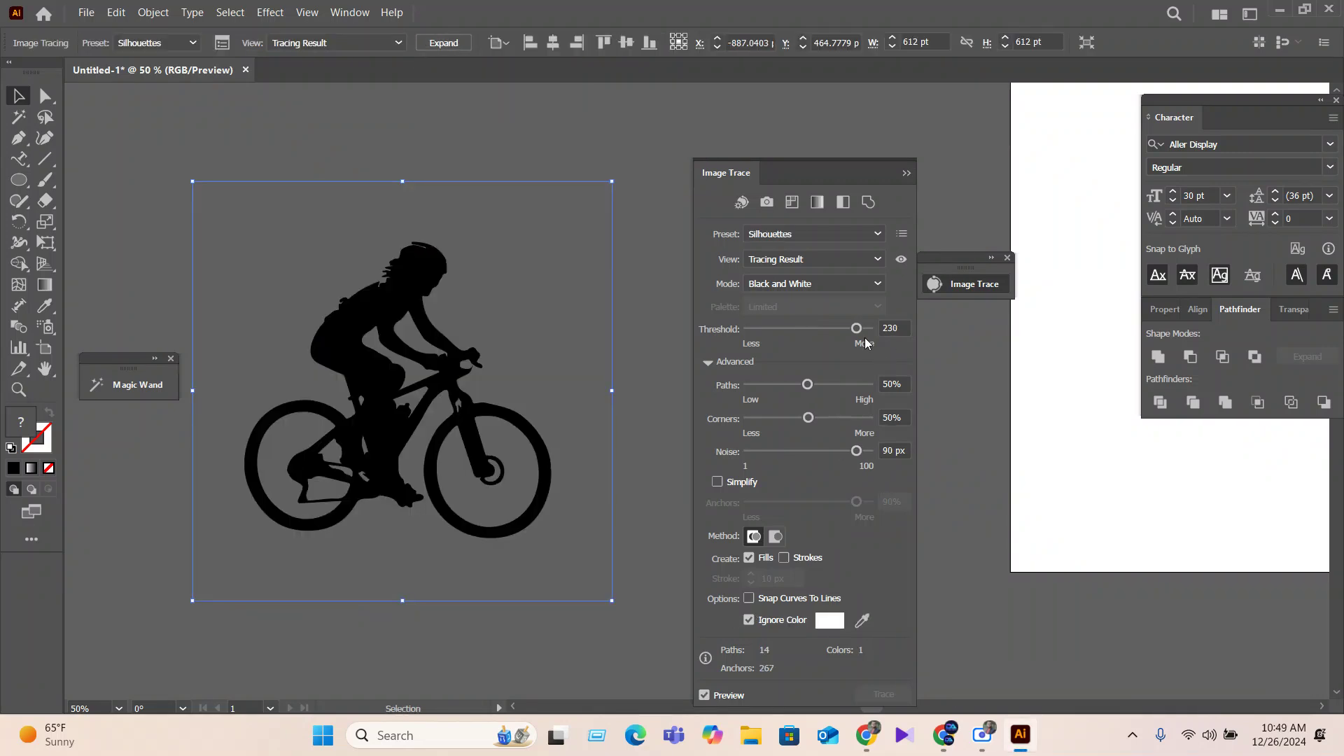
pyautogui.moveTo(837, 333); pyautogui.dragTo(829, 333)
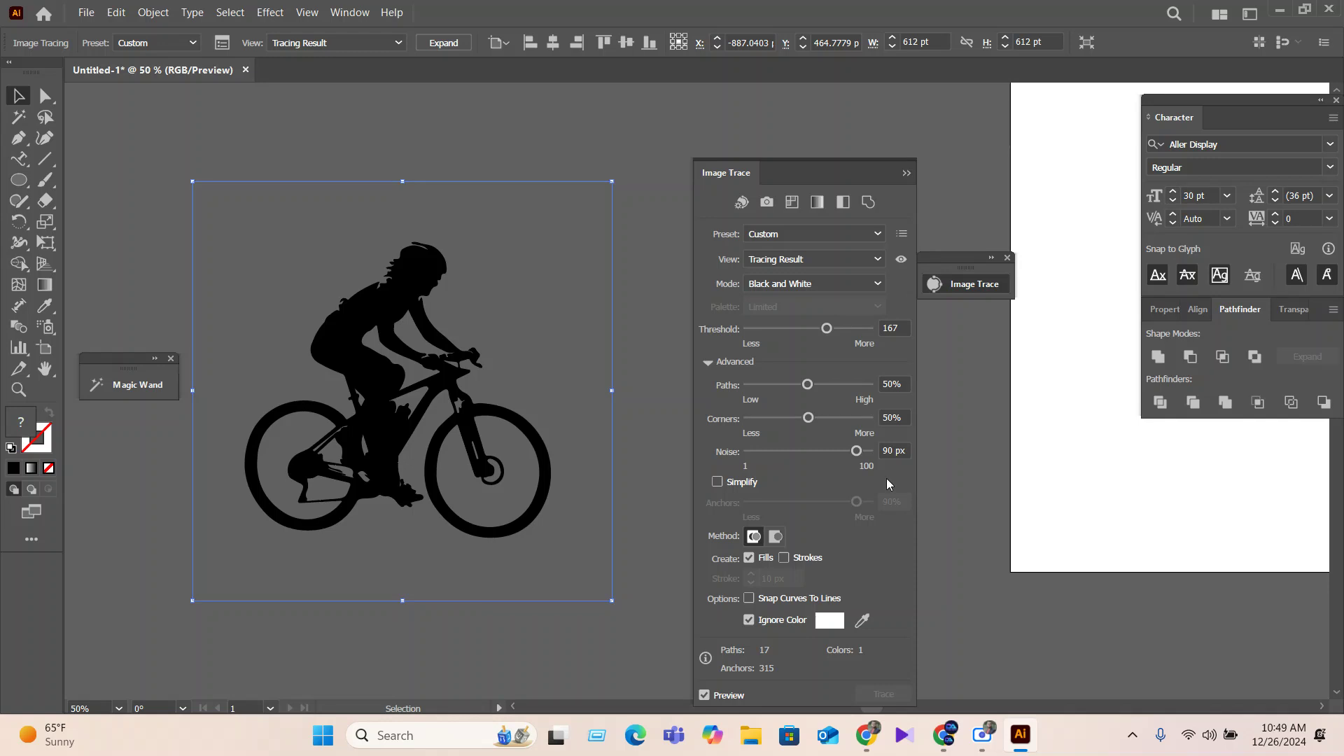
pyautogui.moveTo(851, 458); pyautogui.dragTo(806, 461)
pyautogui.moveTo(820, 394); pyautogui.dragTo(840, 396)
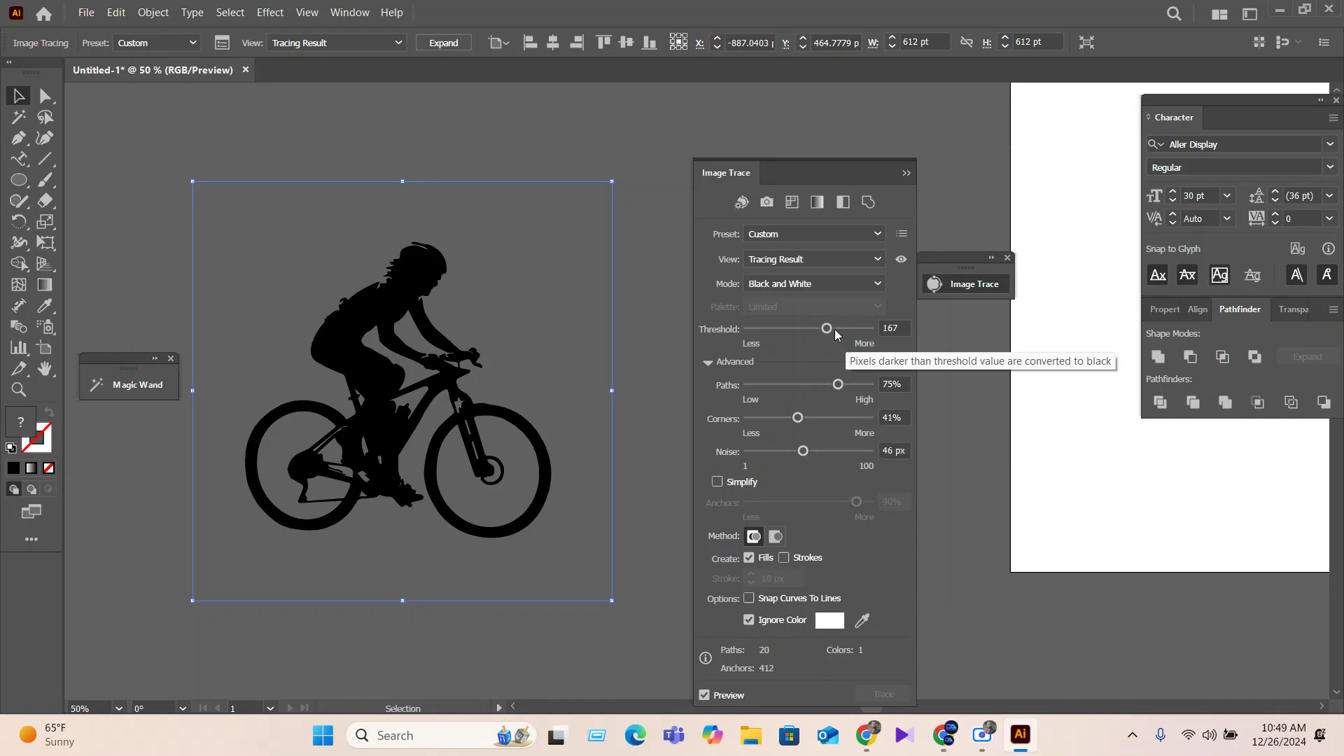
pyautogui.moveTo(836, 334); pyautogui.dragTo(817, 336)
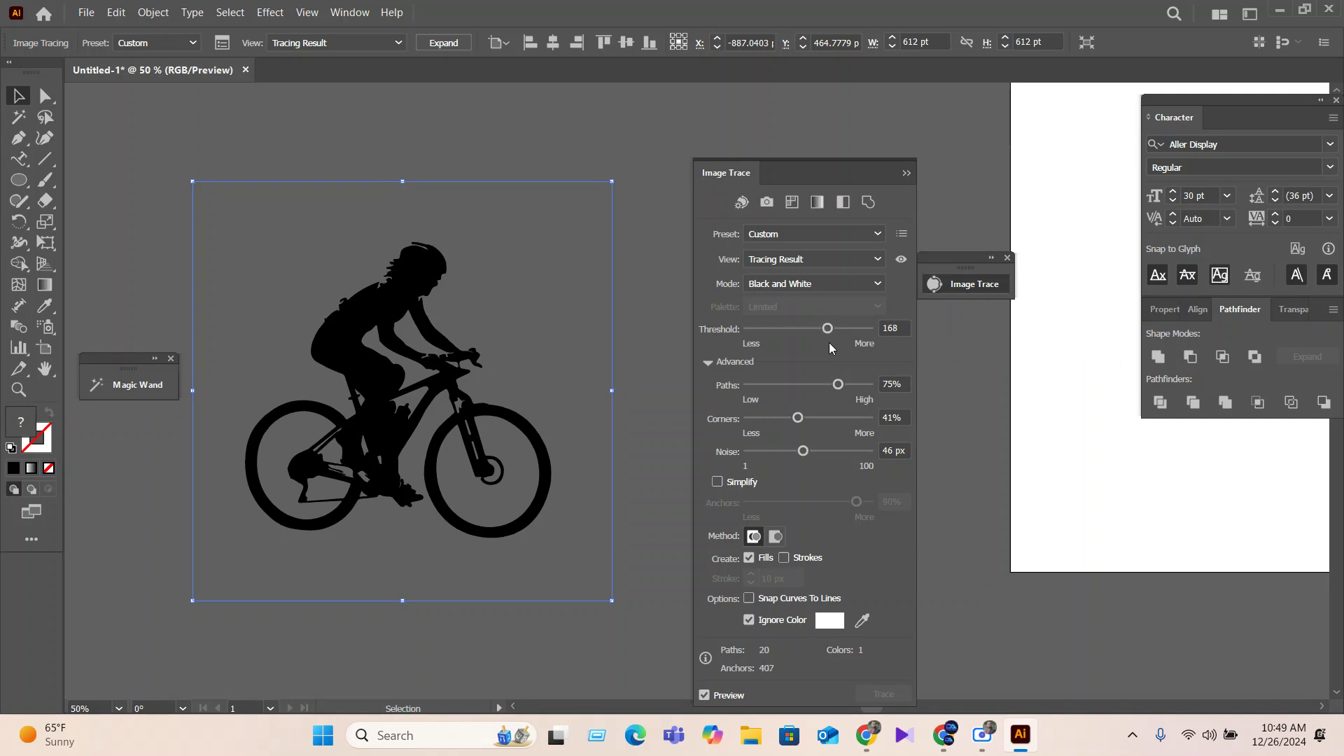
pyautogui.click(444, 42)
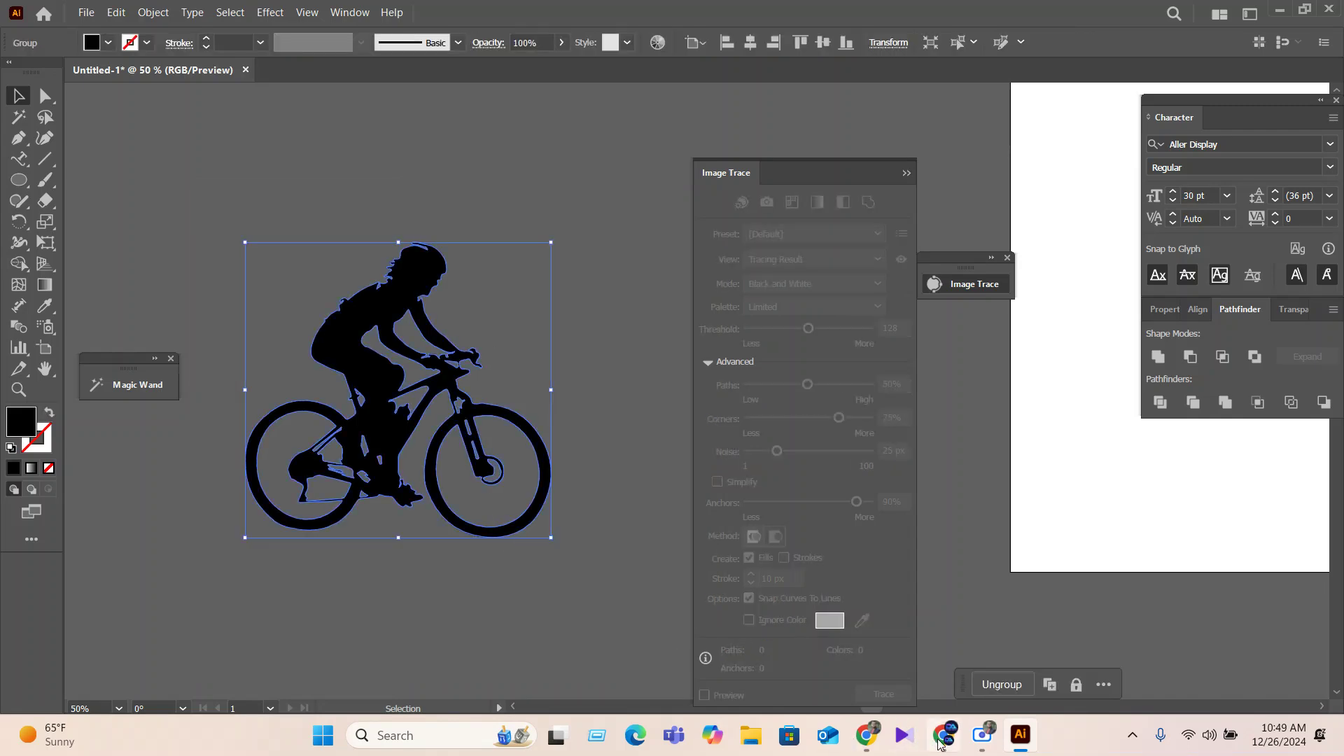
# Switch to Chrome and open the freevector.com mountain biker image from the pictures related to the Pond5 cyclist.
pyautogui.click(868, 736)
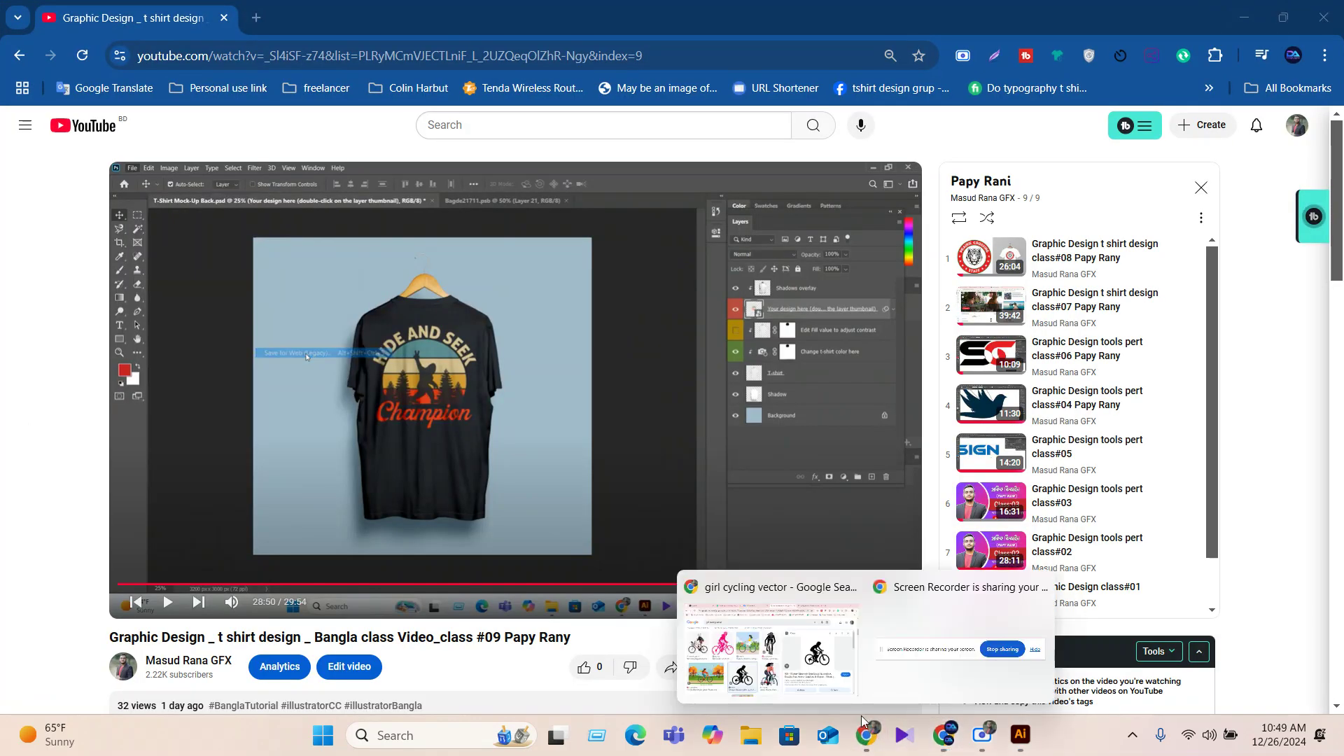
pyautogui.click(770, 644)
pyautogui.click(959, 15)
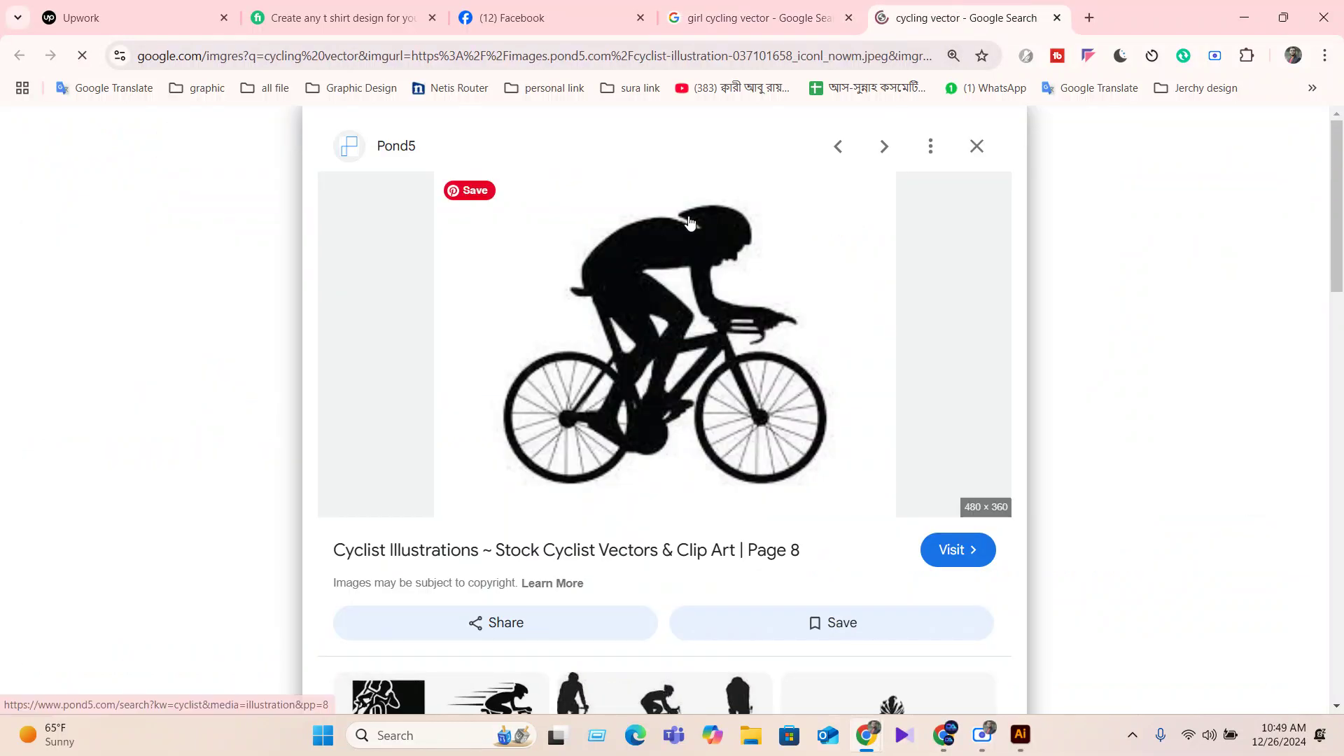
pyautogui.scroll(-2, 604, 541)
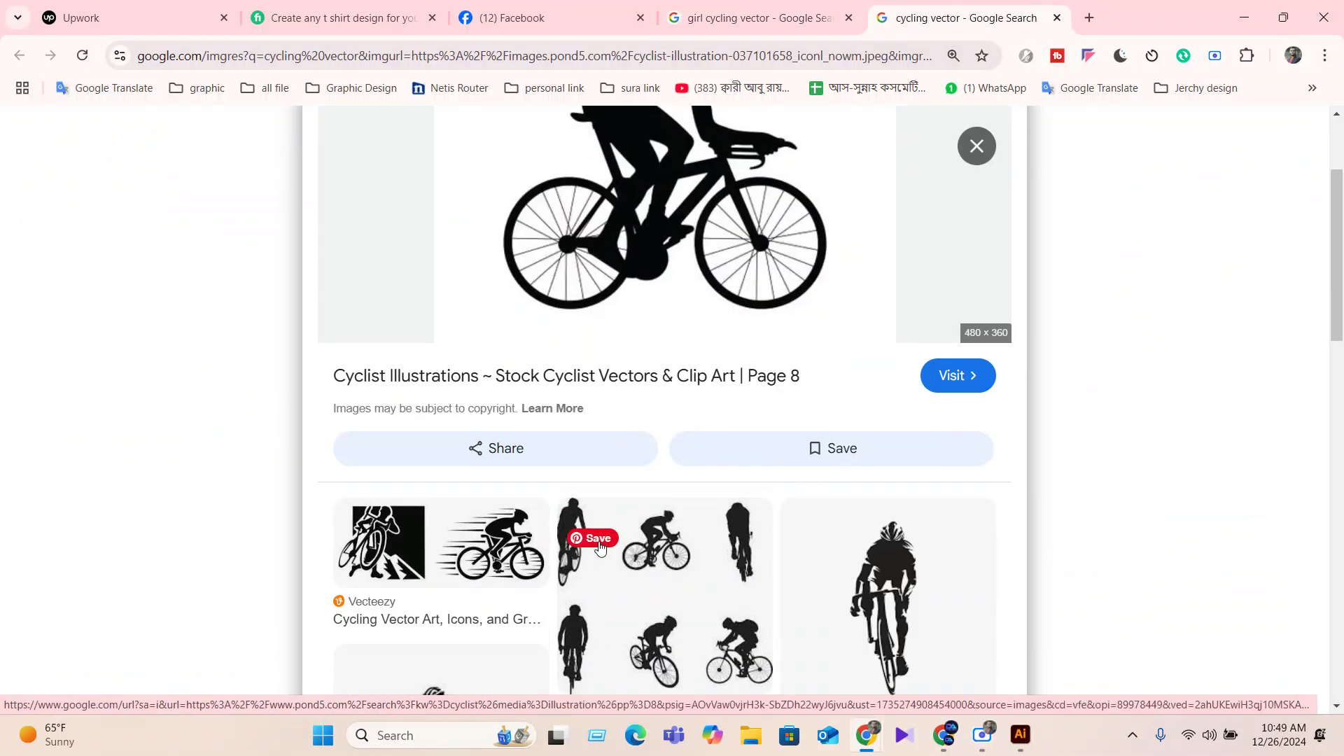
pyautogui.scroll(-2, 652, 629)
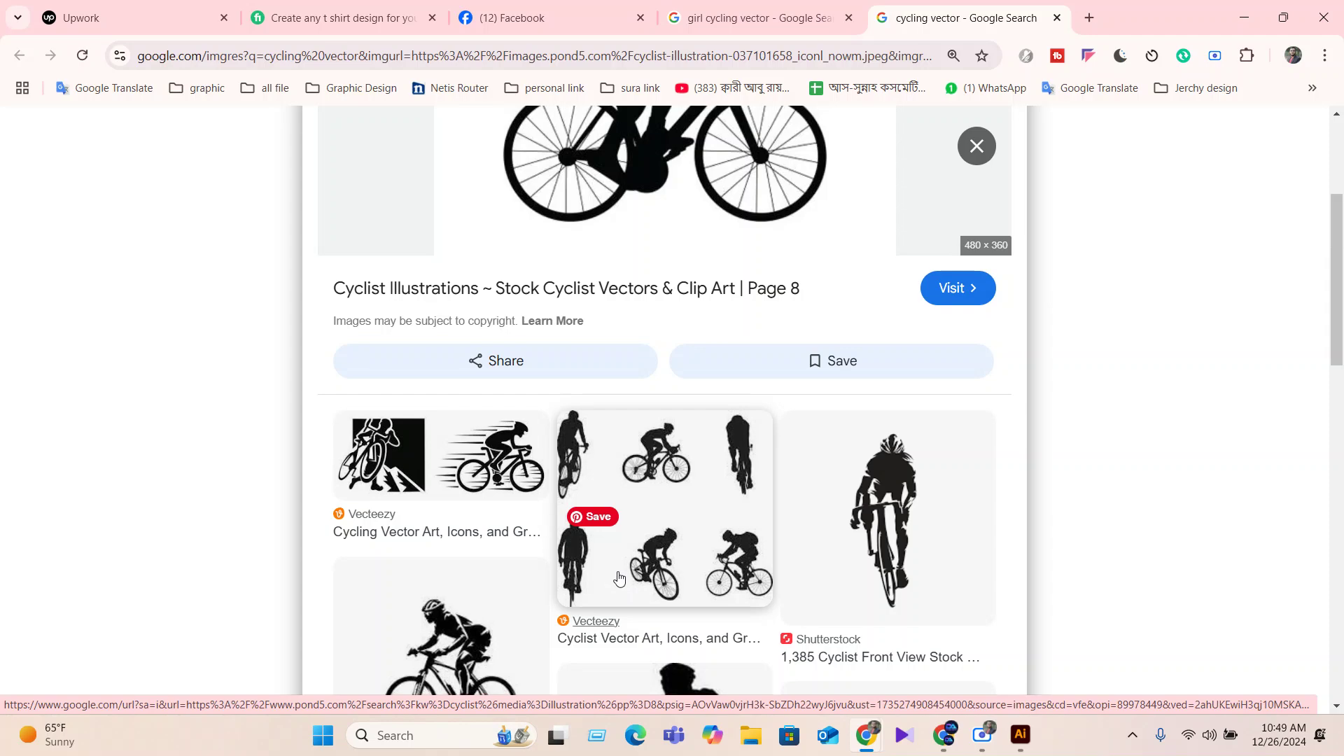
pyautogui.scroll(-3, 630, 595)
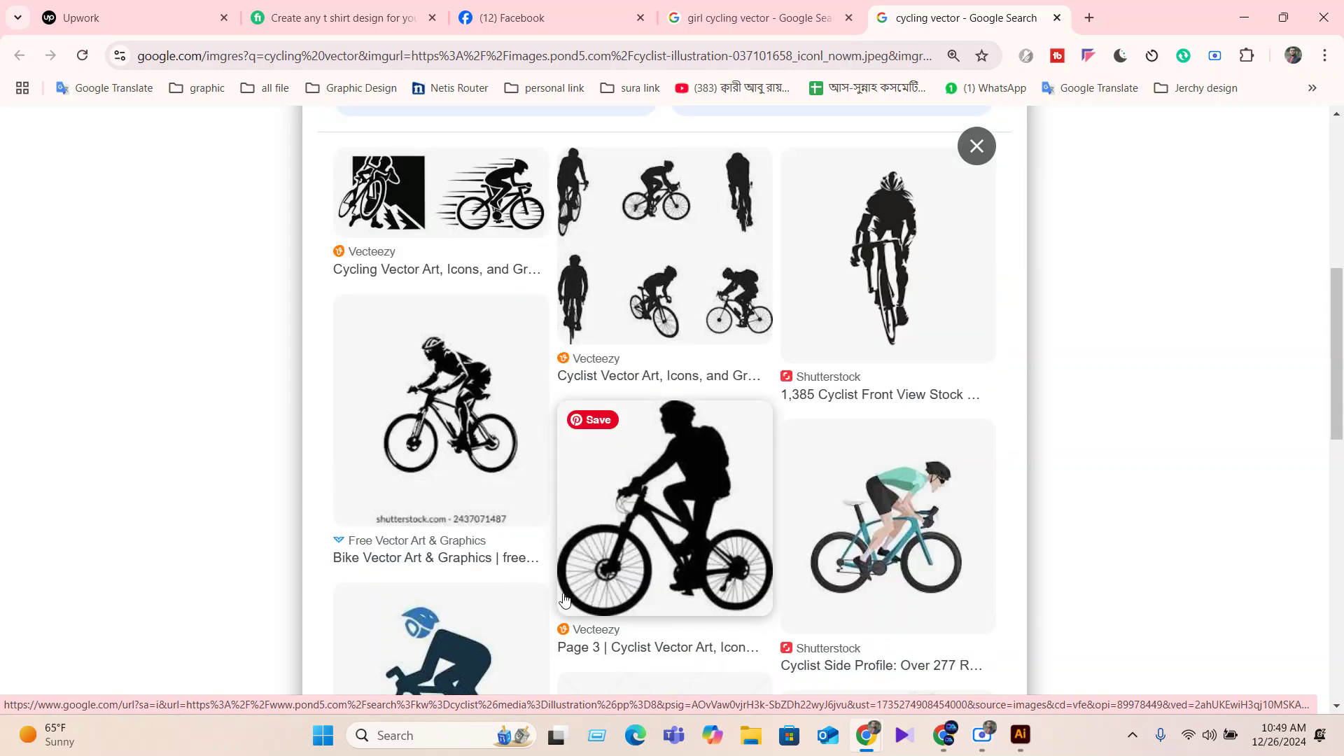
pyautogui.click(447, 404)
# Copy the freevector.com mountain biker image and paste it beside the woman cyclist silhouette in Illustrator.
pyautogui.rightClick(709, 259)
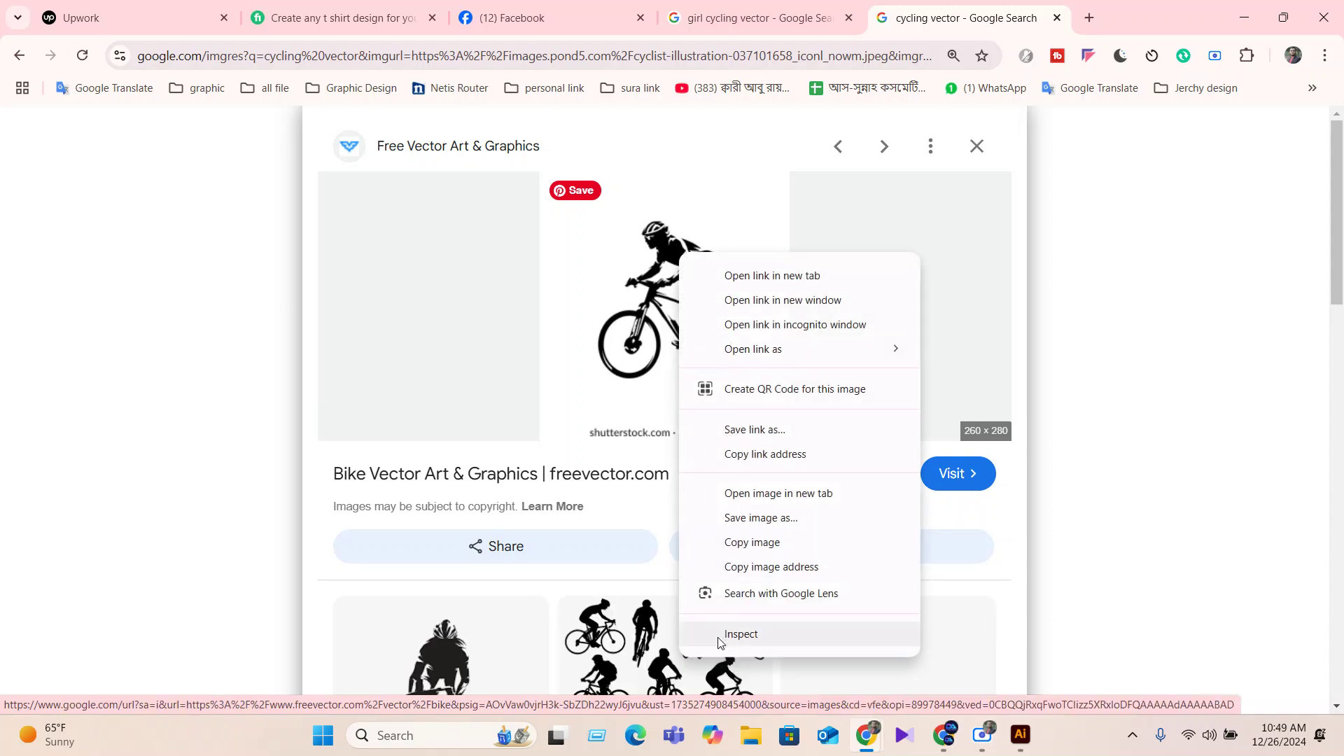
pyautogui.click(741, 540)
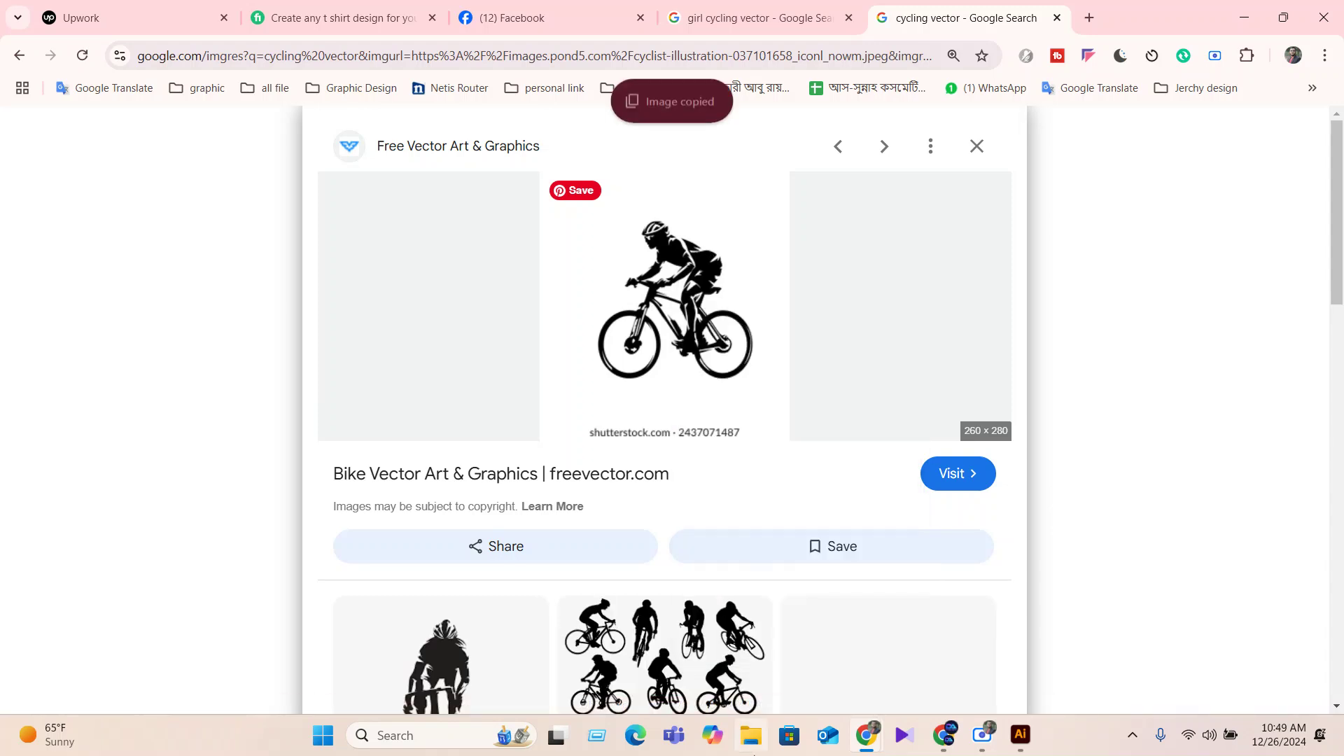
pyautogui.click(1023, 736)
pyautogui.click(594, 385)
pyautogui.hotkey('ctrl', 'v')
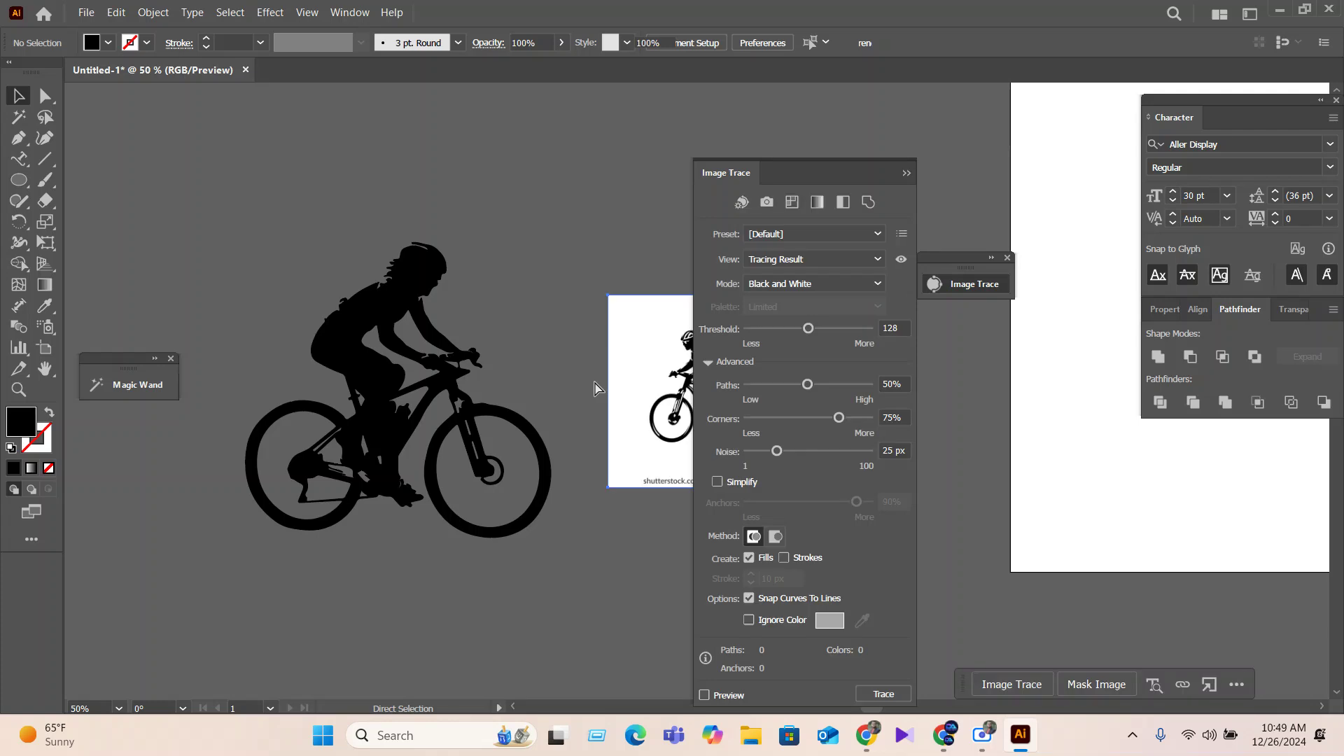
# Trace the pasted mountain biker with the Silhouettes preset, threshold 169, noise 44 px and paths 75%.
pyautogui.hscroll(5, 594, 384)
pyautogui.scroll(3, 397, 423)
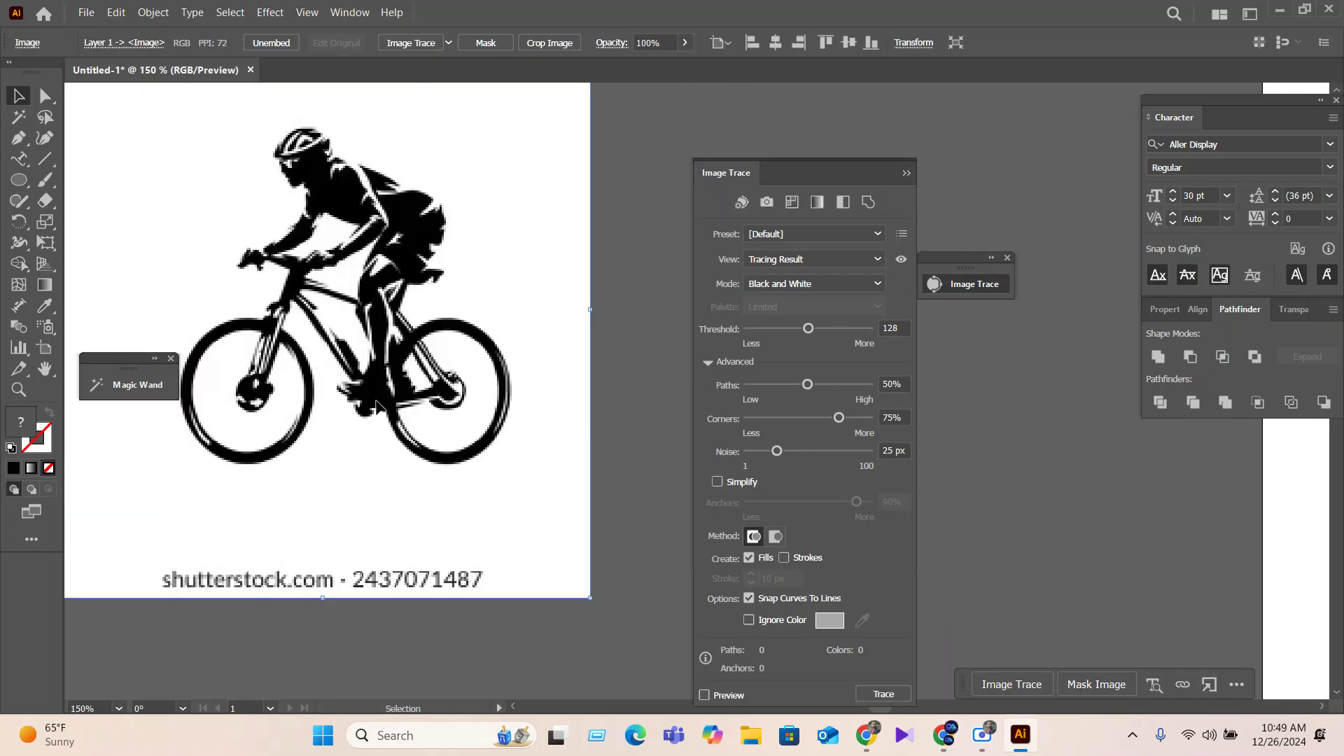
pyautogui.scroll(1, 413, 251)
pyautogui.click(448, 43)
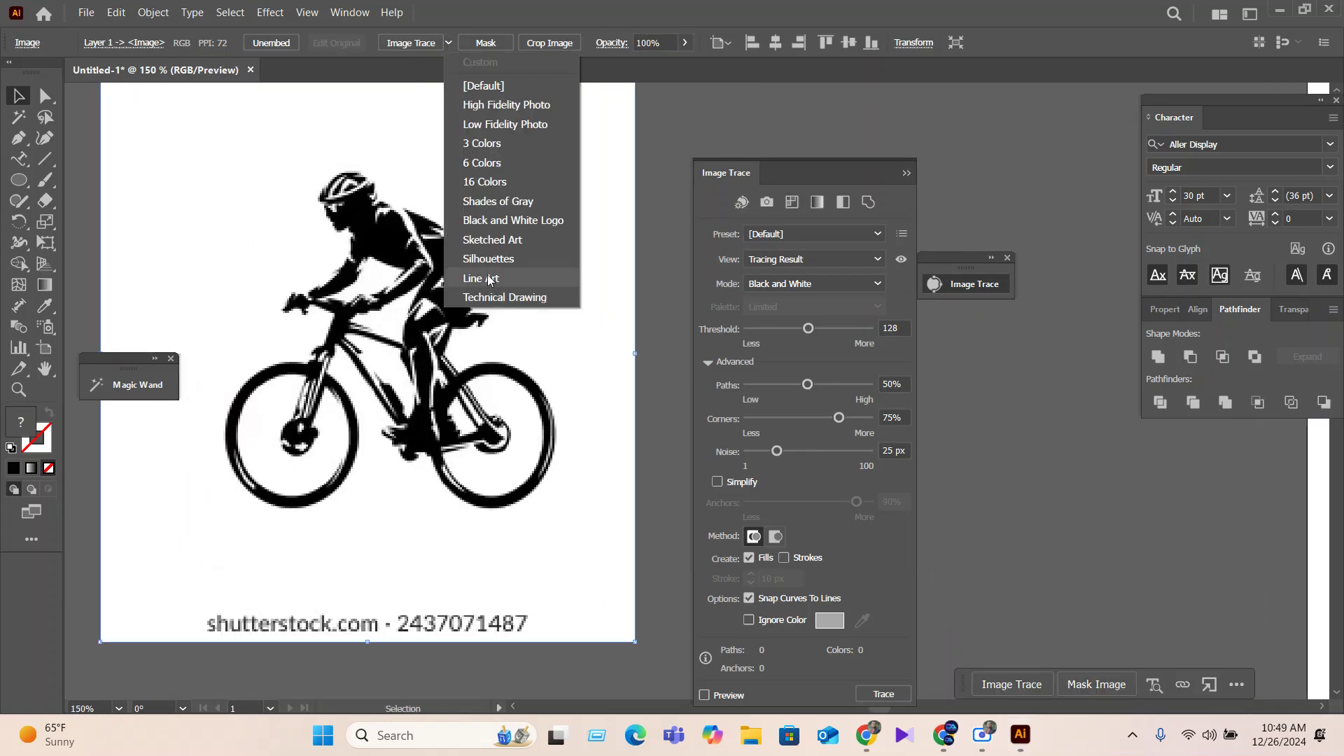
pyautogui.click(490, 256)
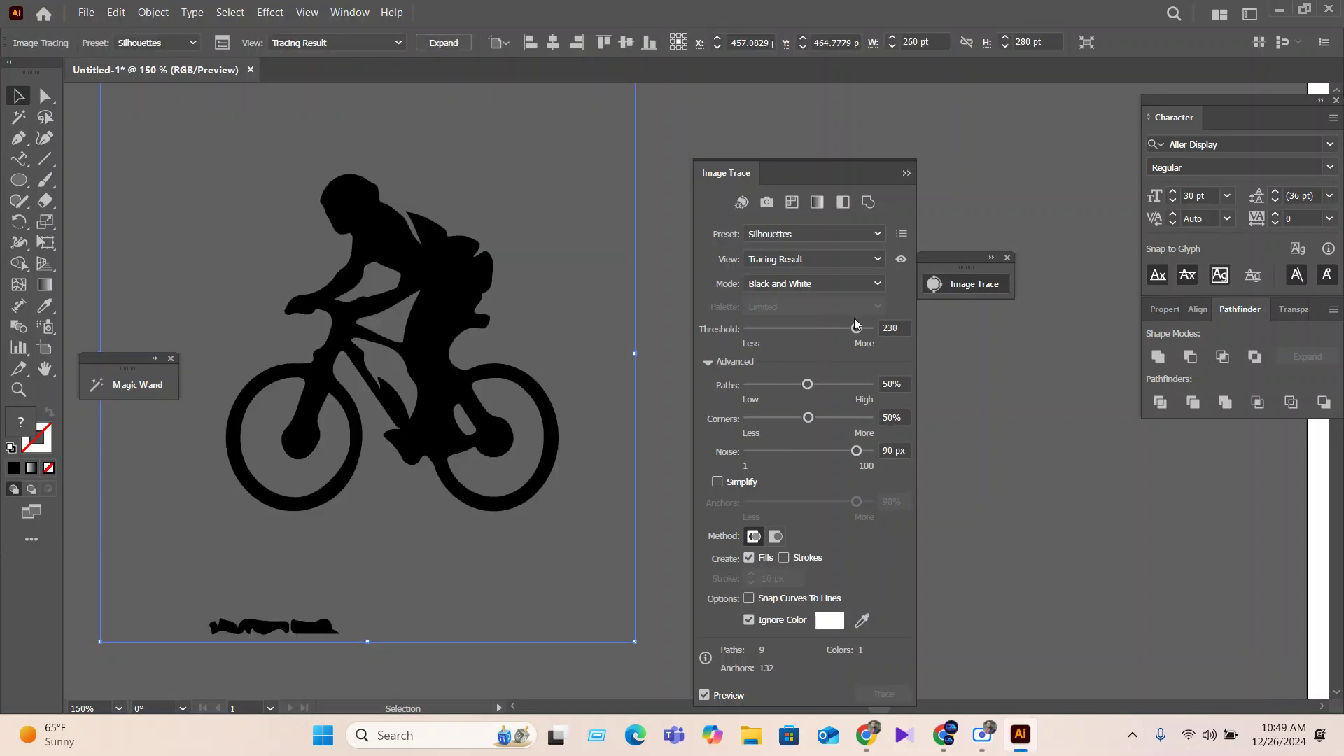
pyautogui.moveTo(845, 329); pyautogui.dragTo(827, 329)
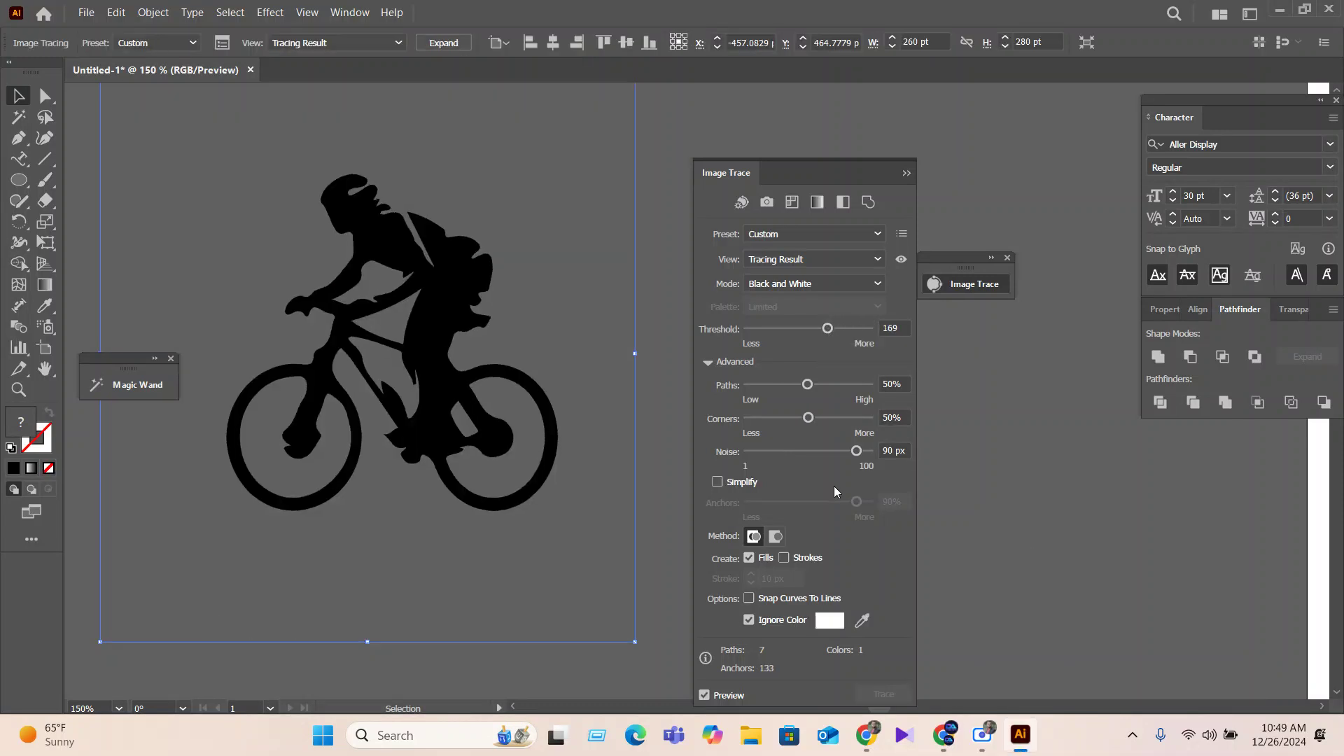
pyautogui.moveTo(848, 451); pyautogui.dragTo(799, 451)
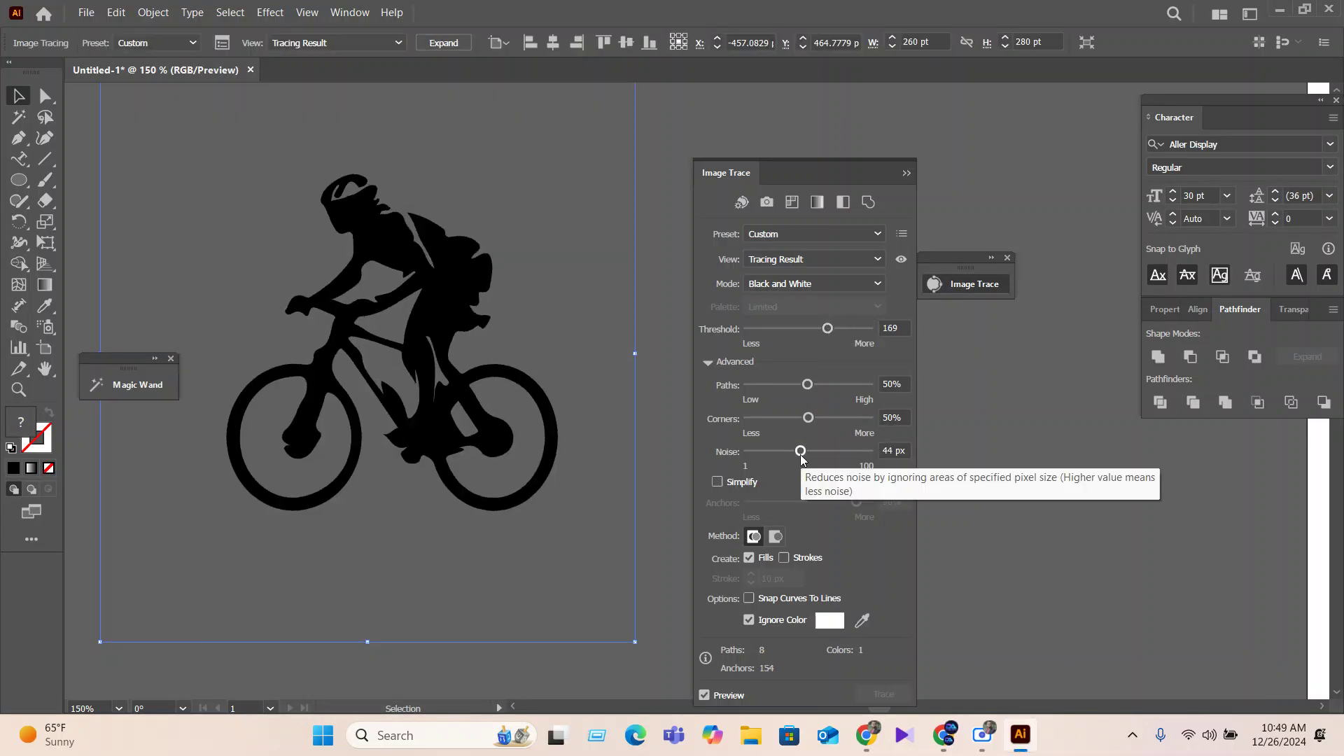
pyautogui.moveTo(807, 384); pyautogui.dragTo(838, 384)
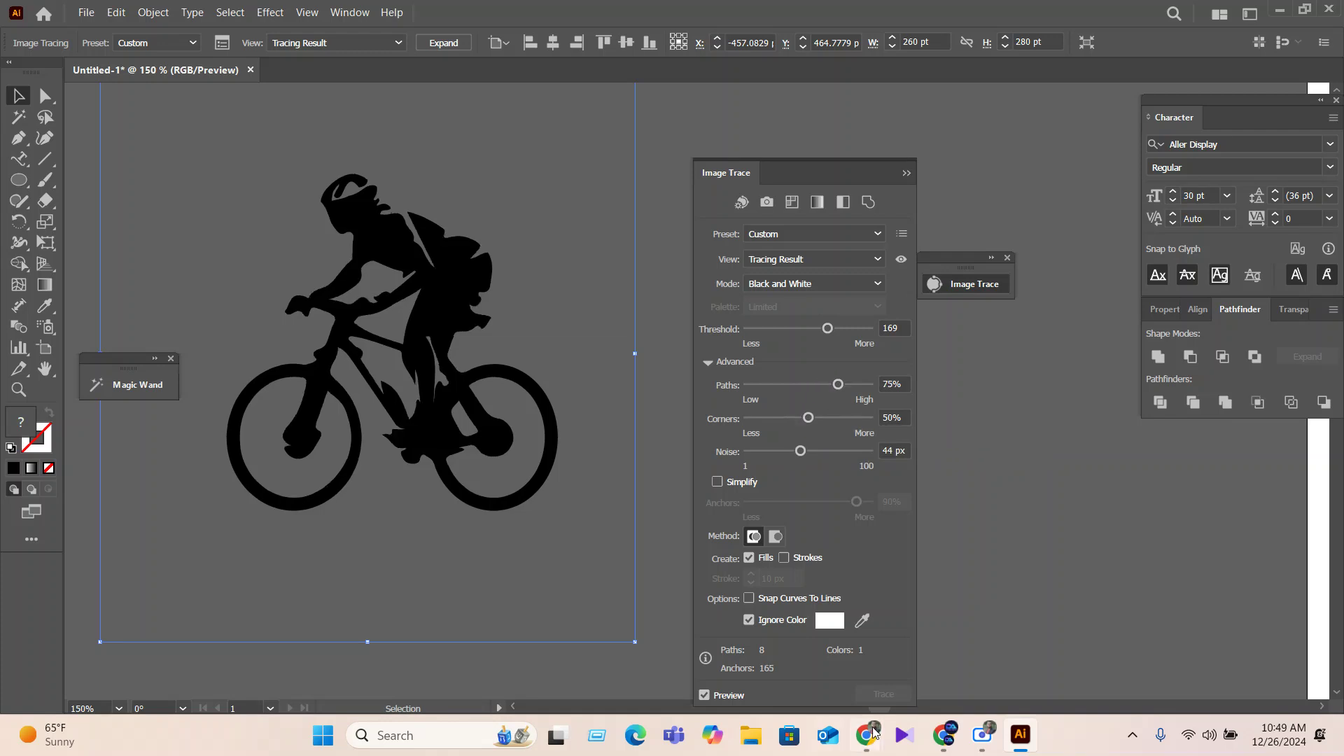
# Switch to Chrome, open the freevector.com source page and follow the mountain biker silhouette to its Shutterstock page.
pyautogui.moveTo(874, 732)
pyautogui.click(783, 644)
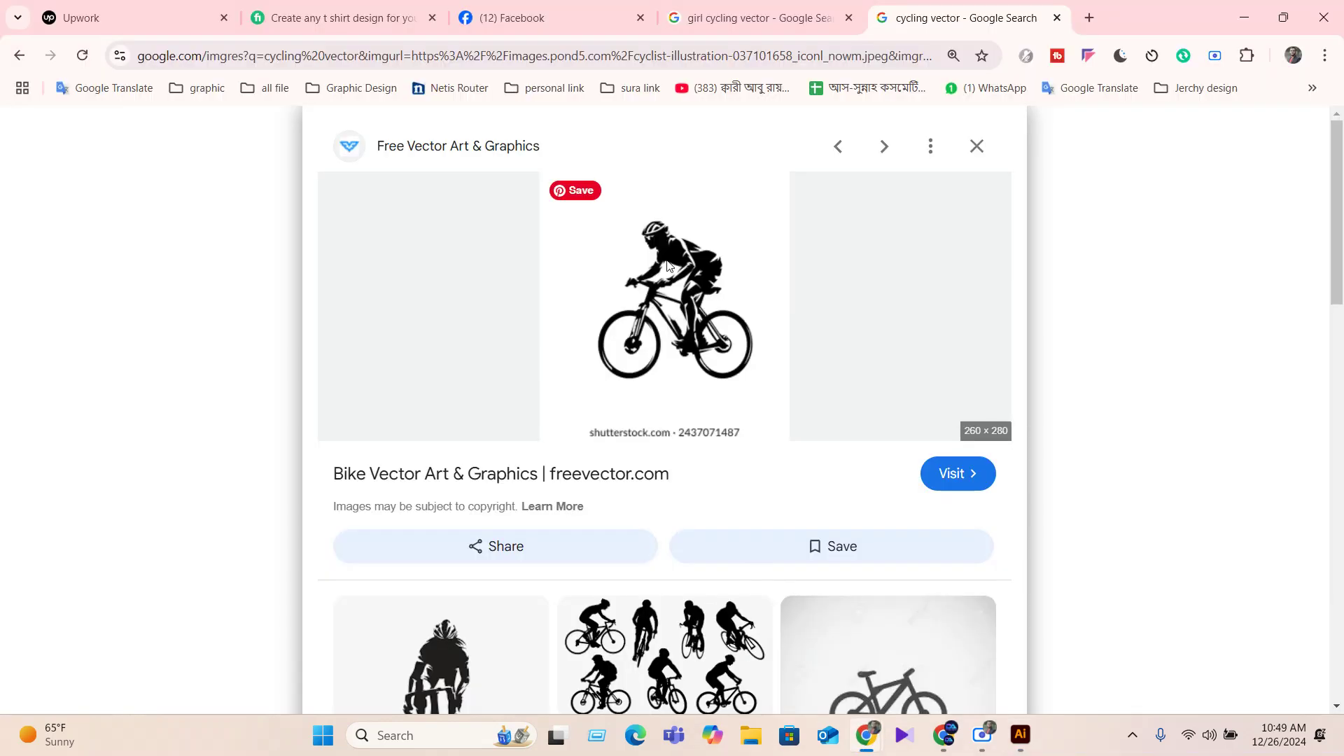
pyautogui.click(672, 289)
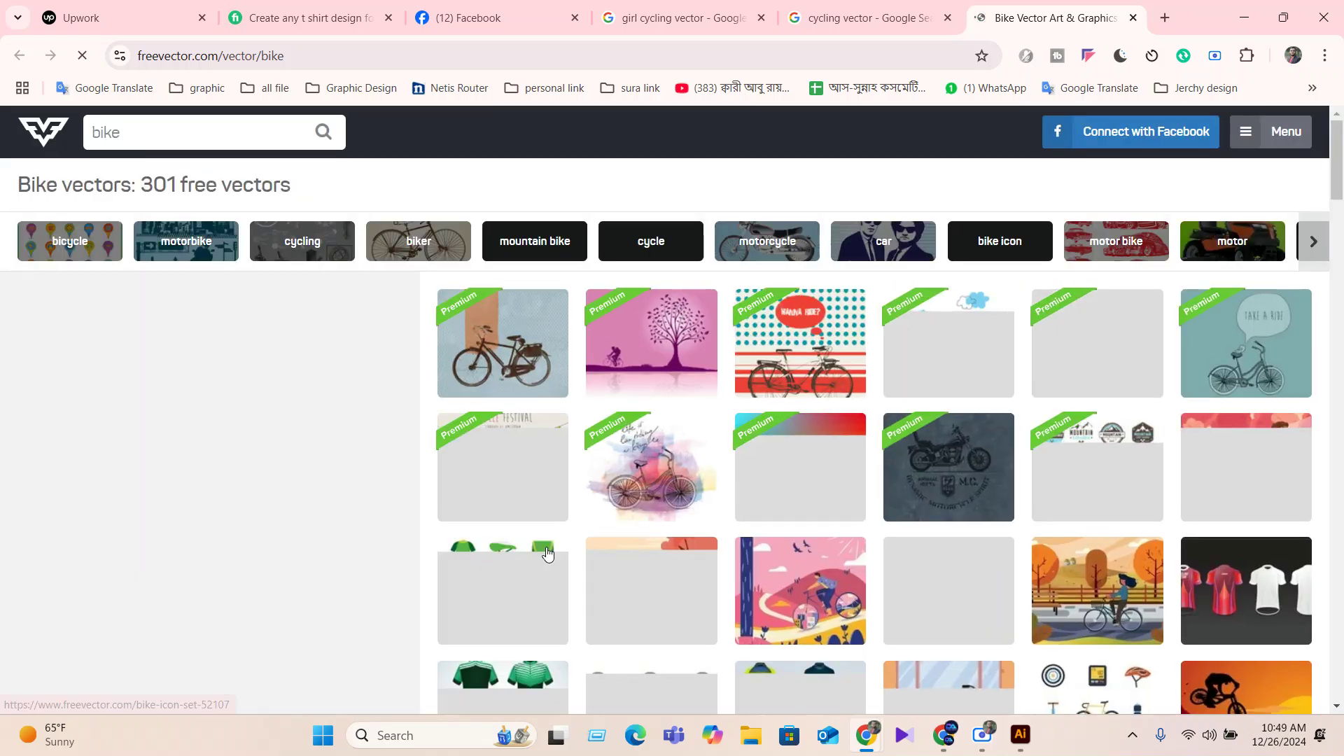
pyautogui.scroll(-5, 553, 551)
pyautogui.scroll(2, 545, 550)
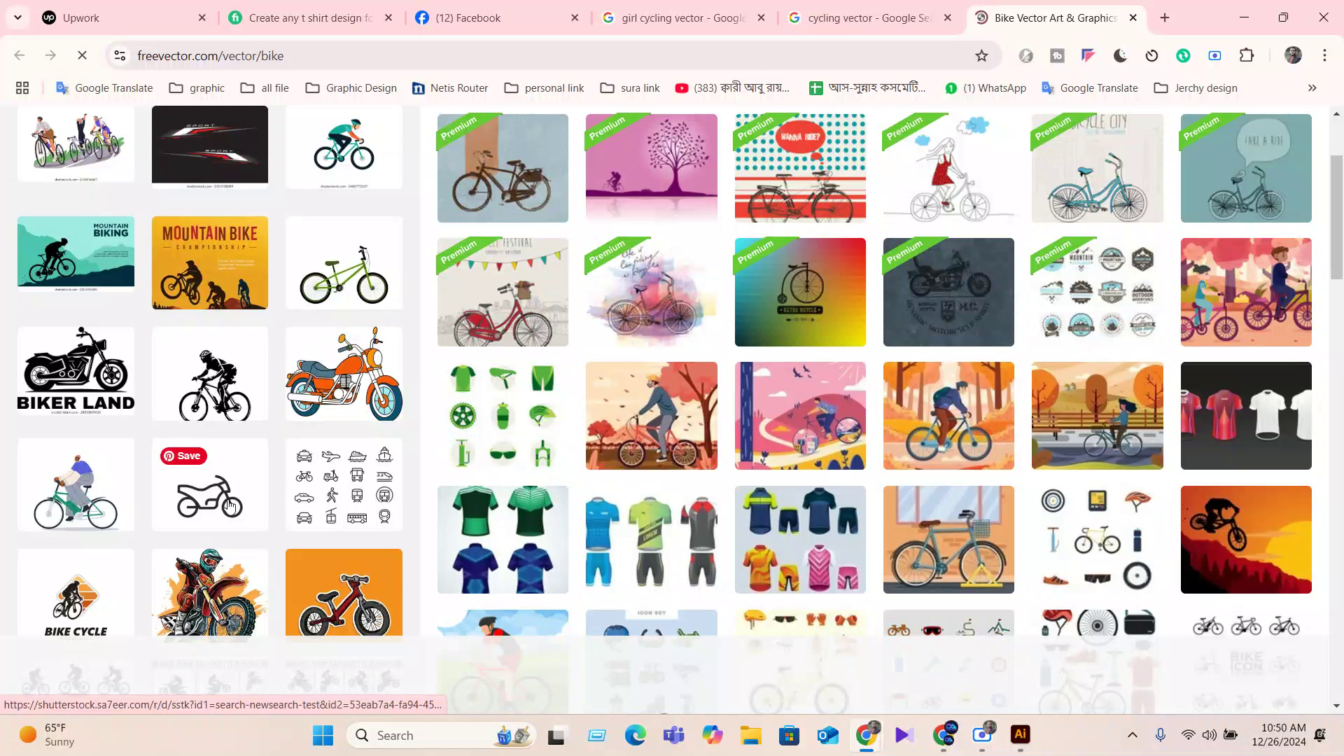
pyautogui.click(210, 379)
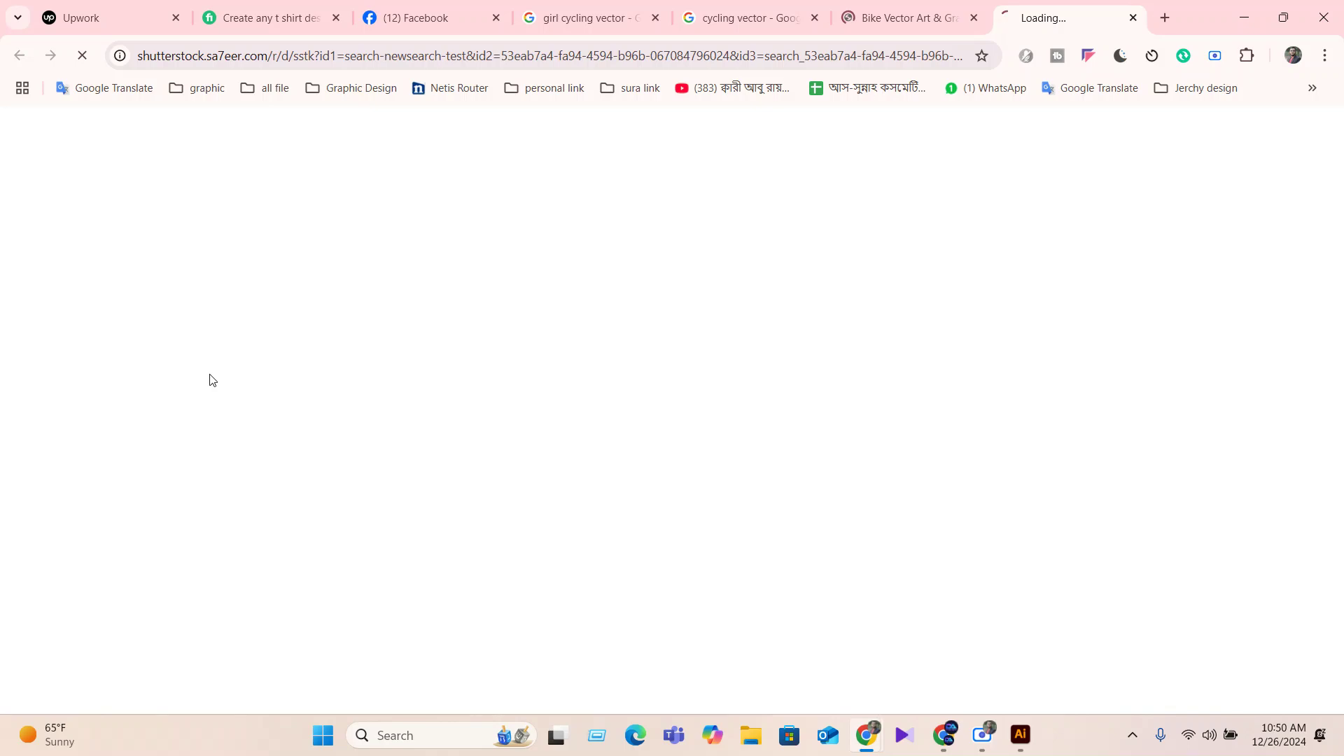
# Try to save the enlarged mountain biker image from Shutterstock, and close its page.
pyautogui.rightClick(530, 543)
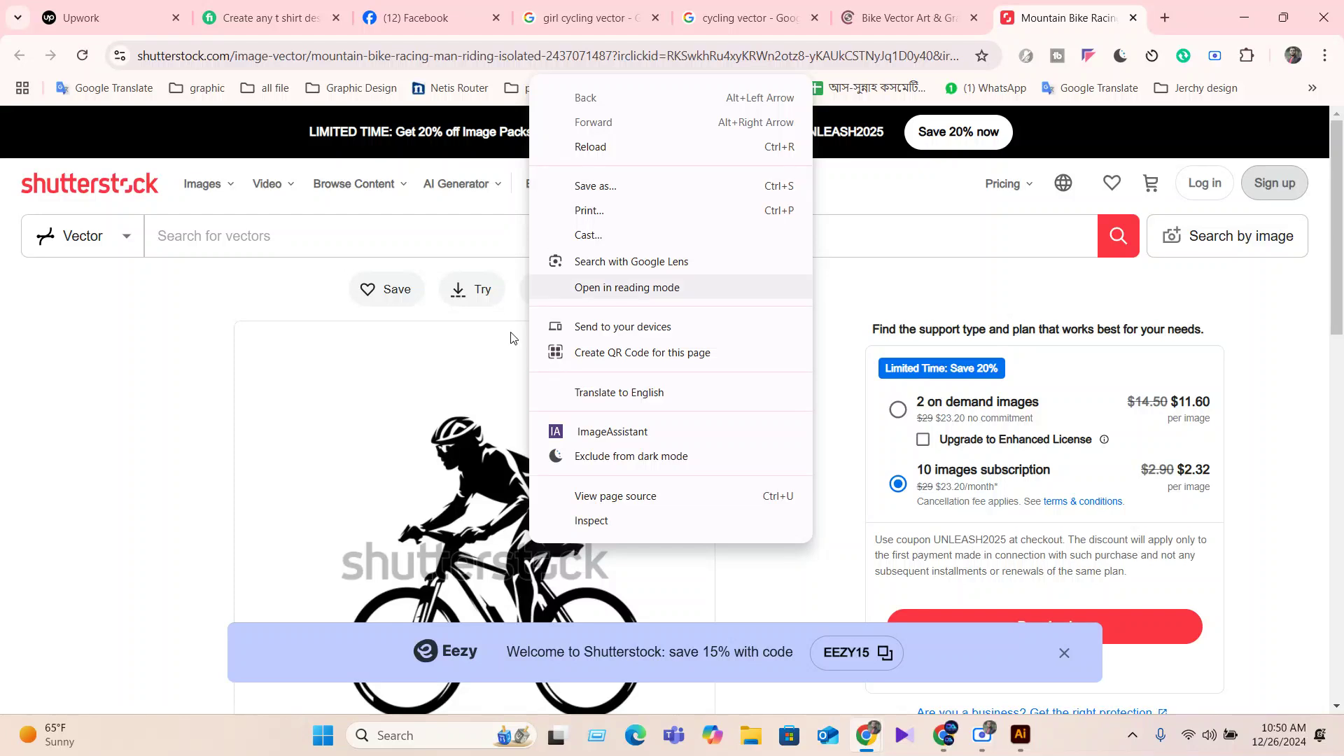
pyautogui.click(430, 423)
pyautogui.rightClick(490, 512)
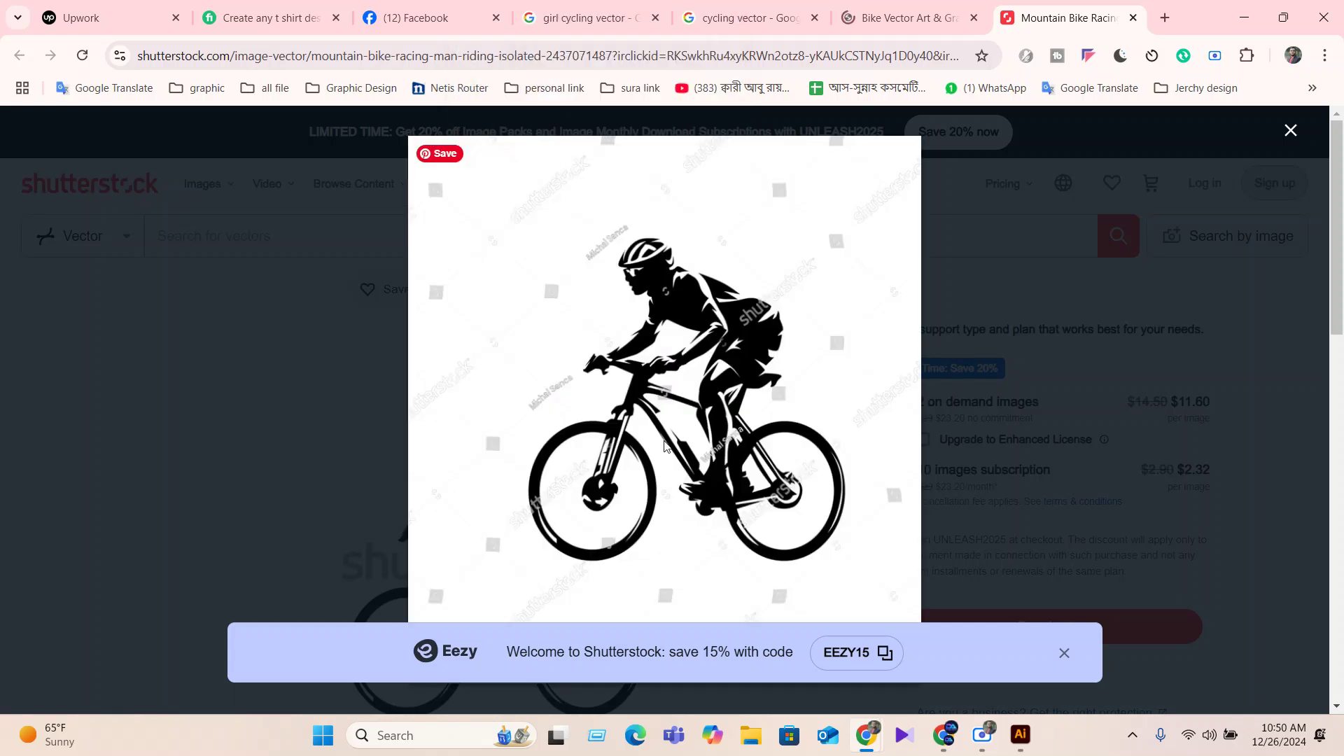
pyautogui.hotkey('ctrl', 's')
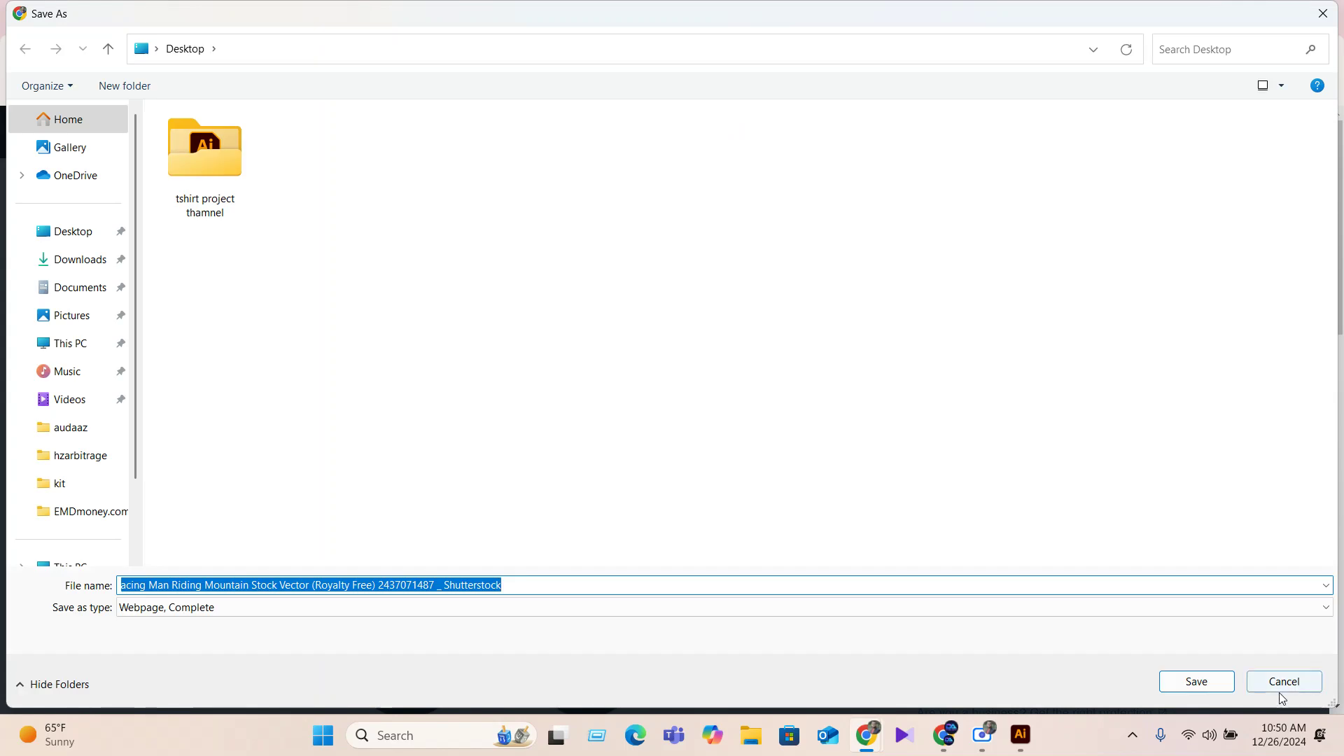
pyautogui.click(1285, 682)
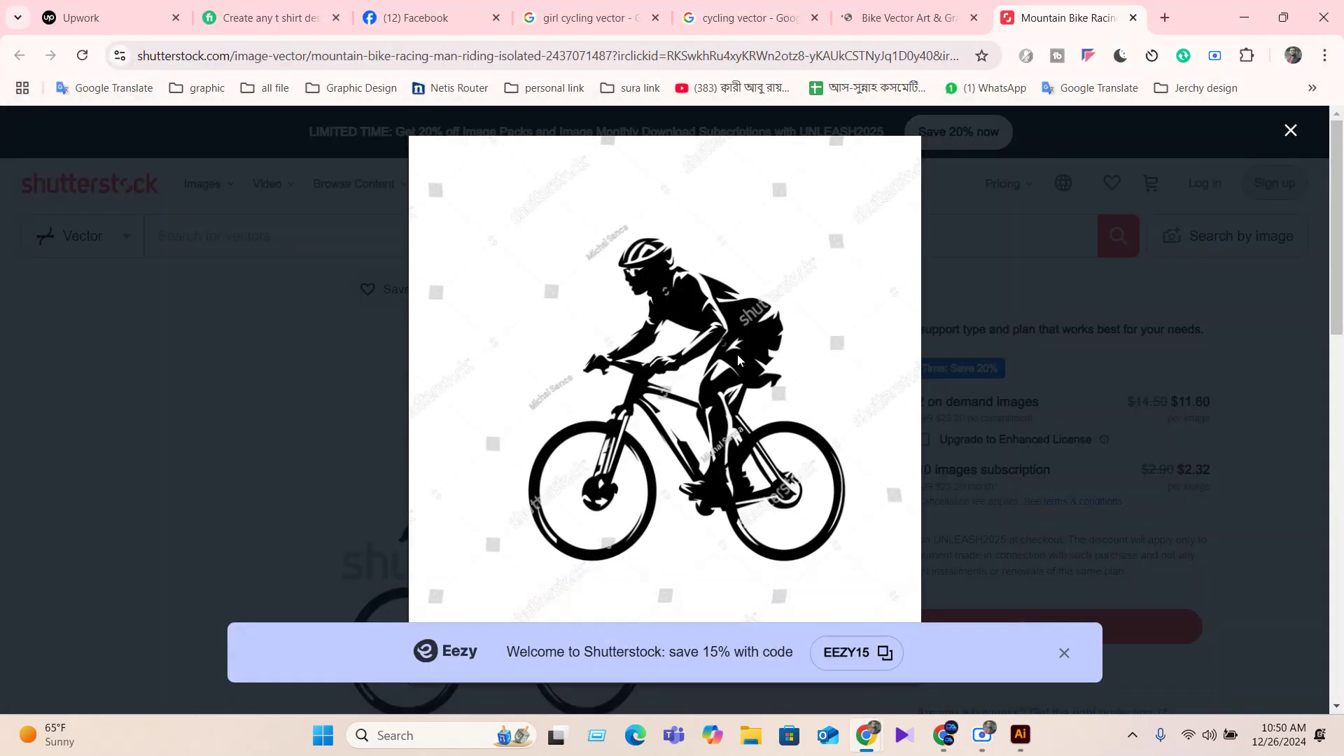
pyautogui.click(737, 354)
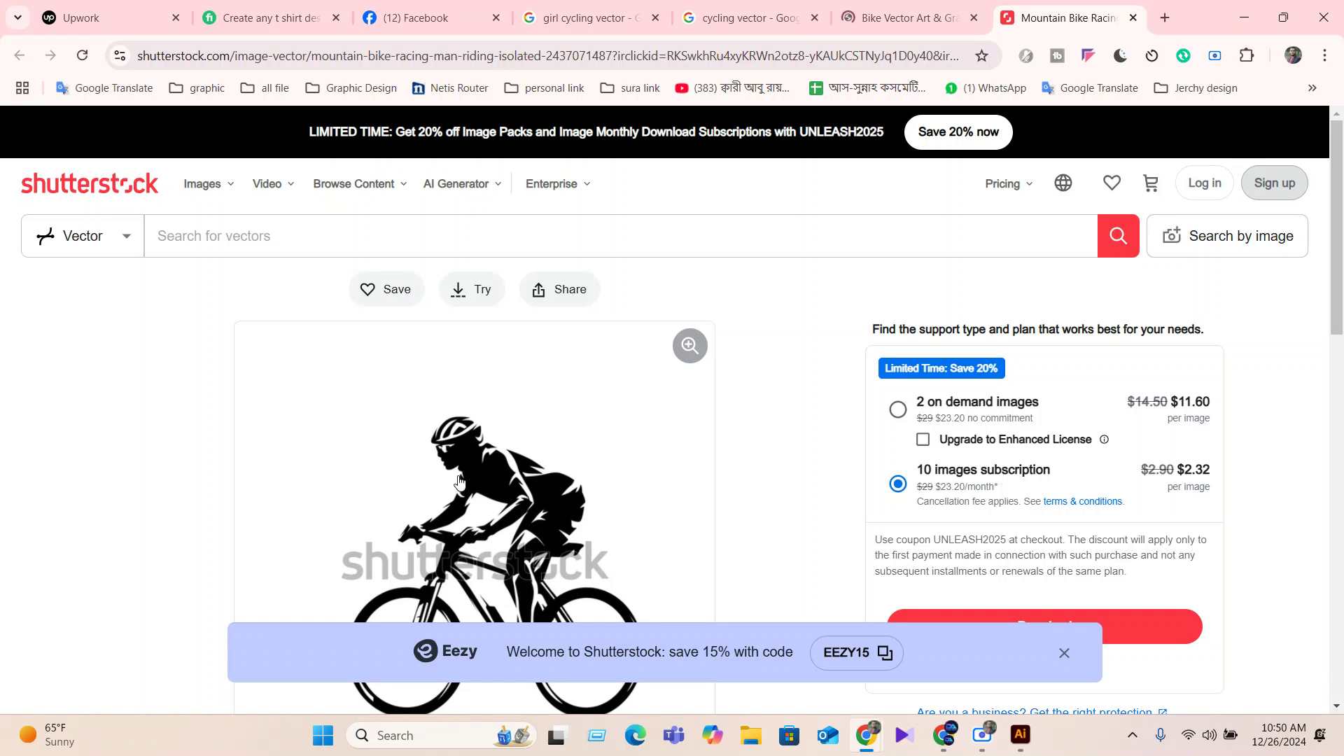
pyautogui.scroll(-5, 459, 481)
pyautogui.click(1133, 18)
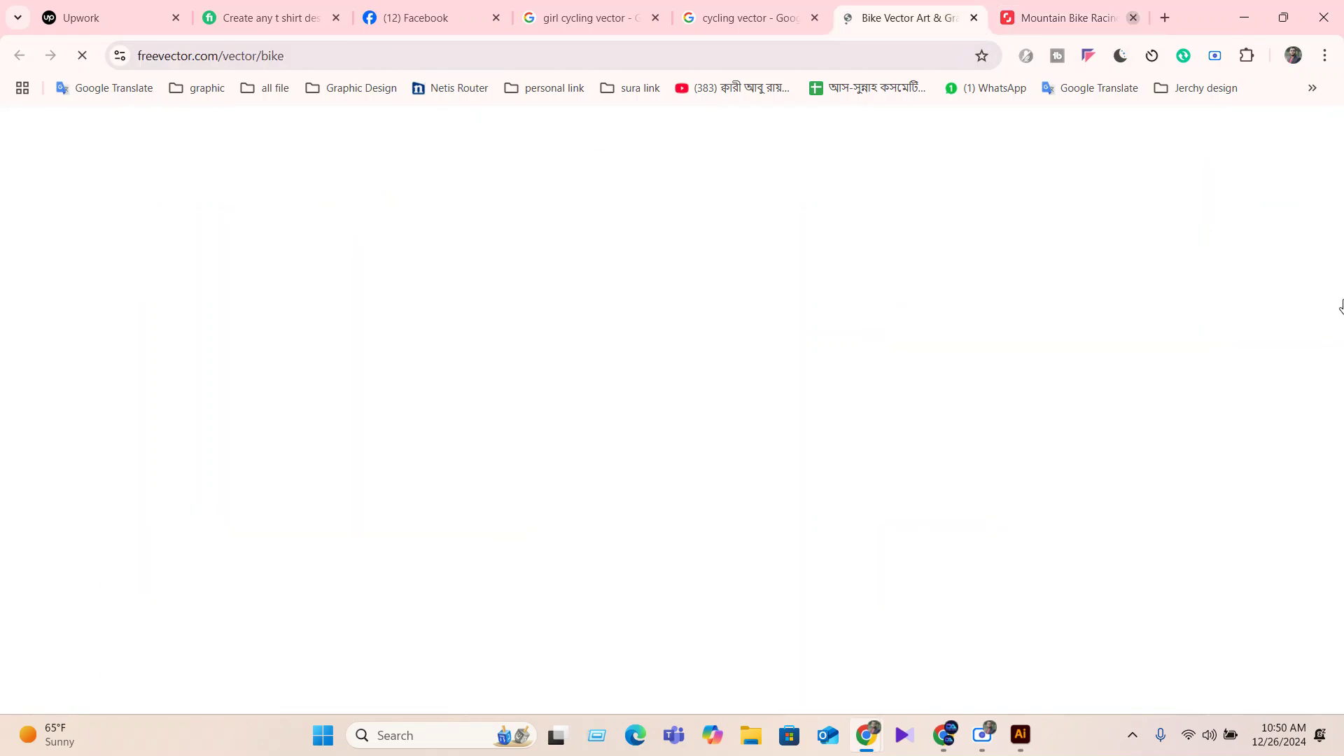
# Close the leftover Shutterstock page, return to the cycling vector image results and open the Gruponovoseculo.com downhill mountain biker silhouette.
pyautogui.click(860, 17)
pyautogui.click(1101, 9)
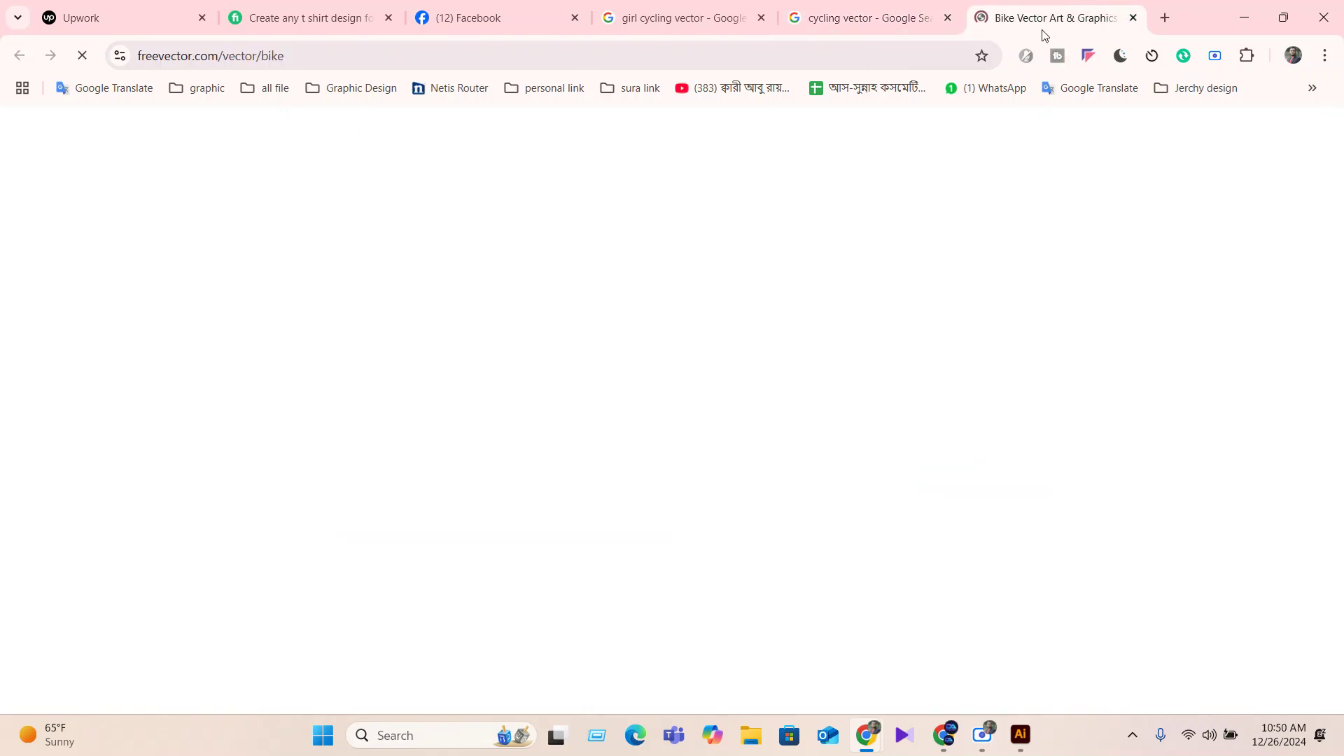
pyautogui.click(868, 18)
pyautogui.scroll(-3, 650, 670)
pyautogui.scroll(-1, 650, 670)
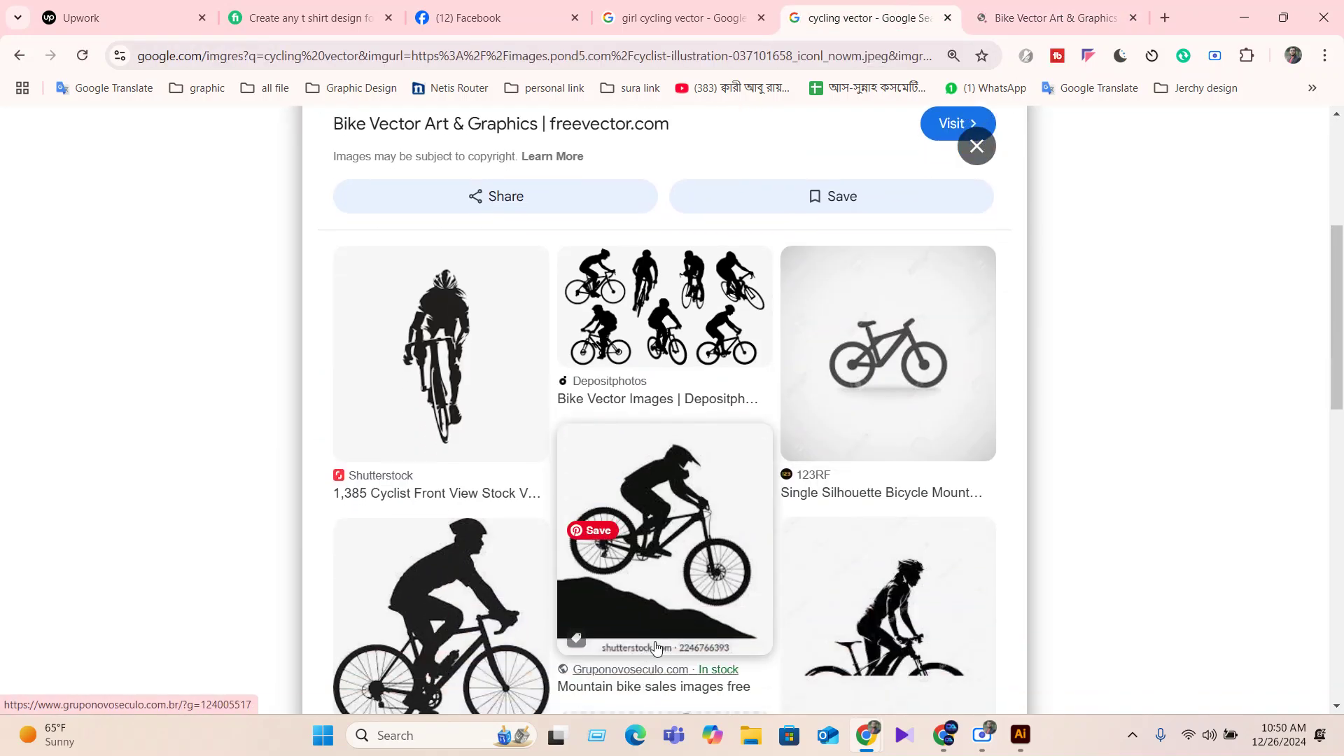
pyautogui.click(650, 630)
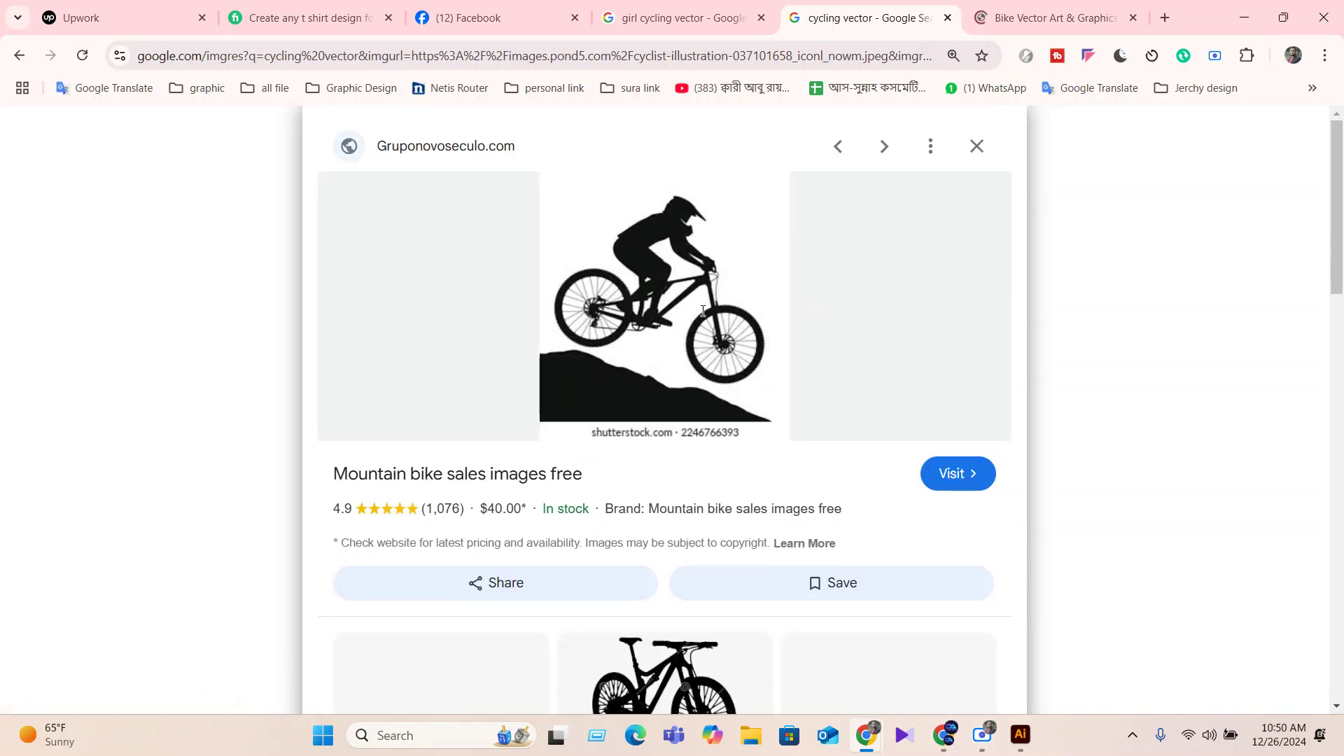
# Try to open the Gruponovoseculo.com source page of the mountain biker image, and return to its Google preview.
pyautogui.scroll(-1, 696, 273)
pyautogui.click(697, 273)
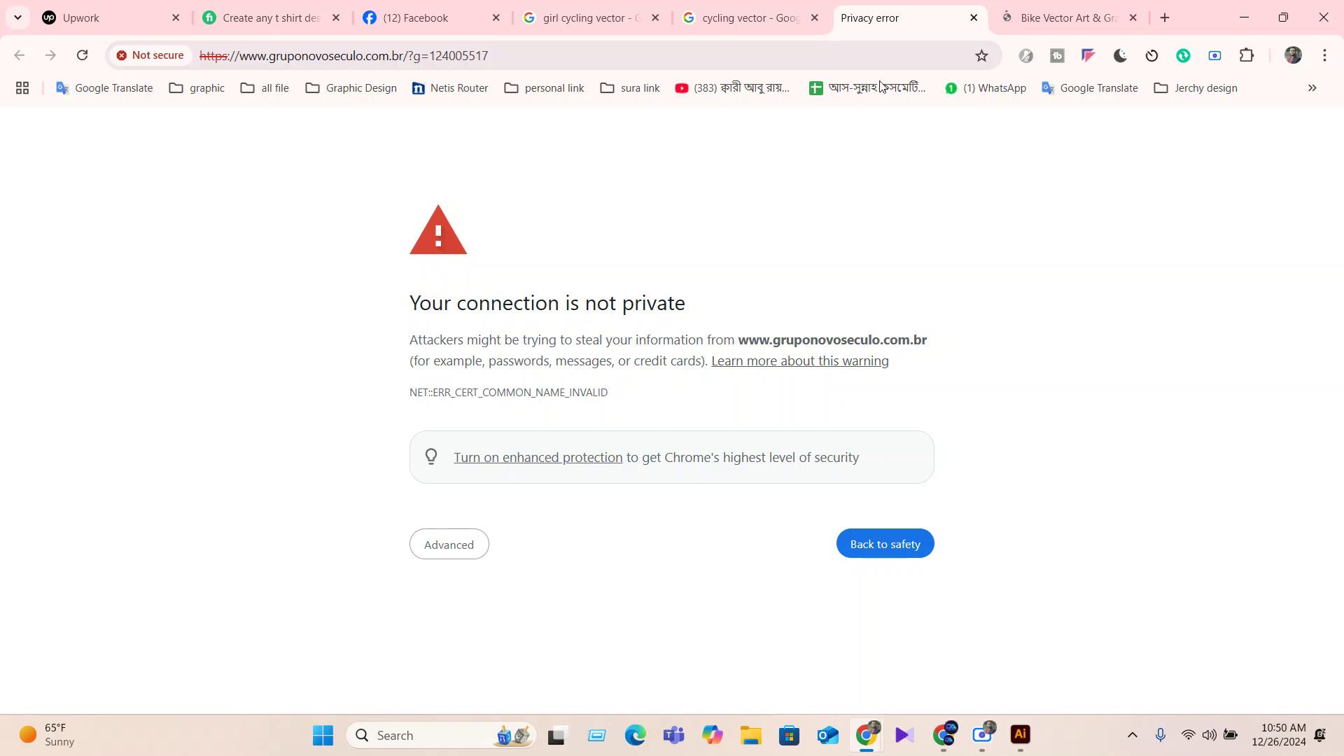
pyautogui.click(787, 13)
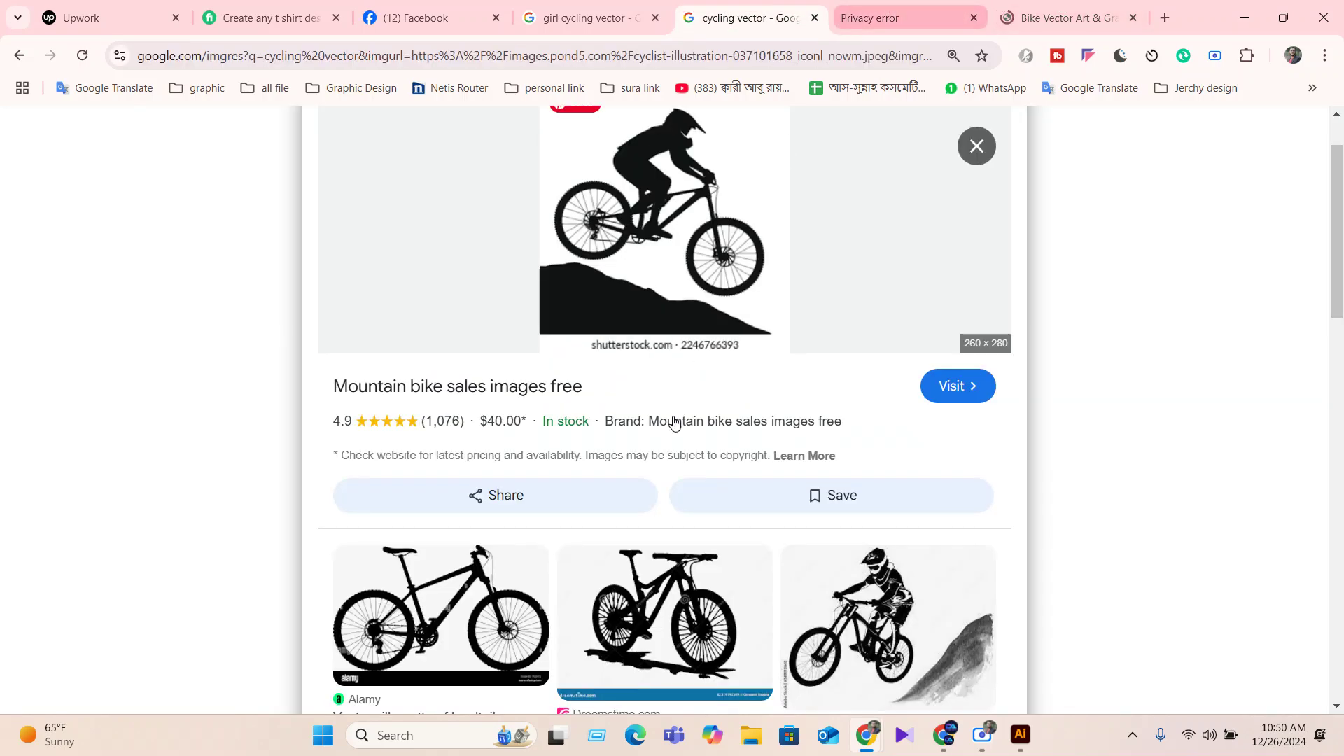
pyautogui.scroll(-4, 669, 485)
pyautogui.scroll(4, 670, 489)
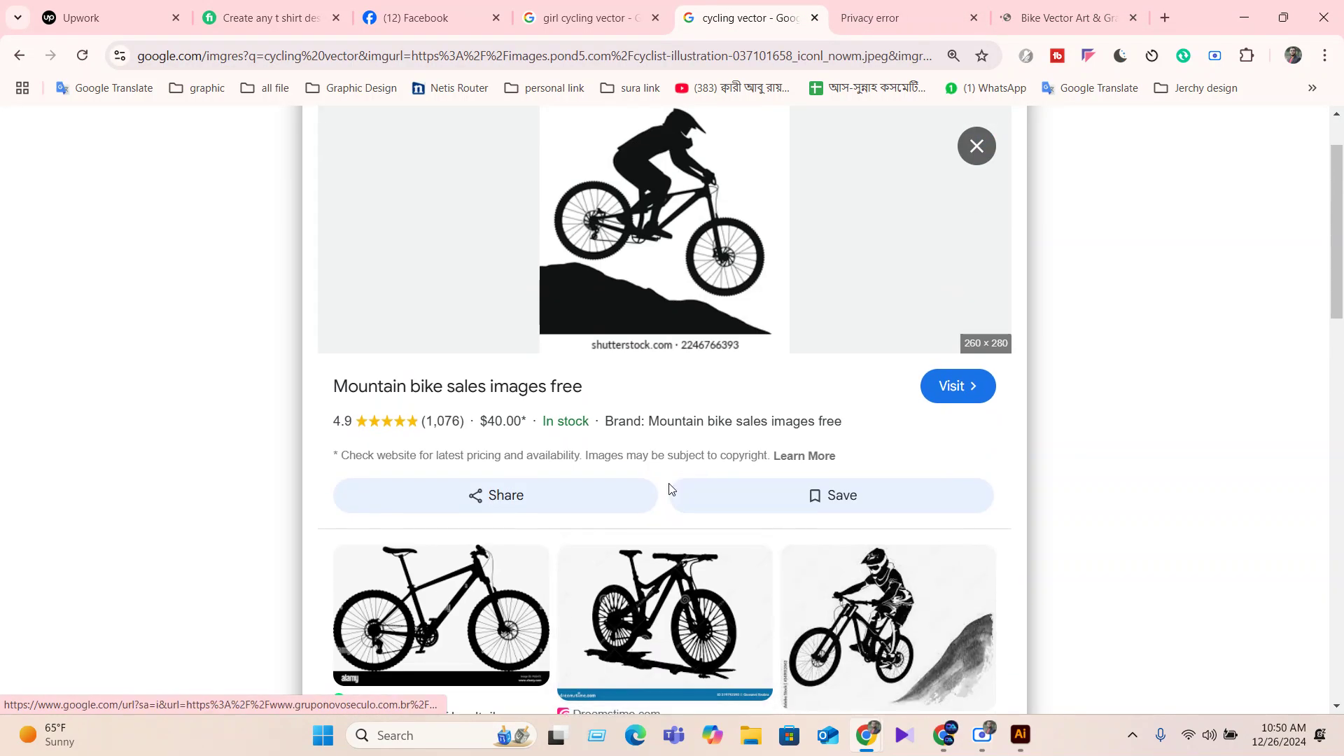
pyautogui.scroll(1, 669, 489)
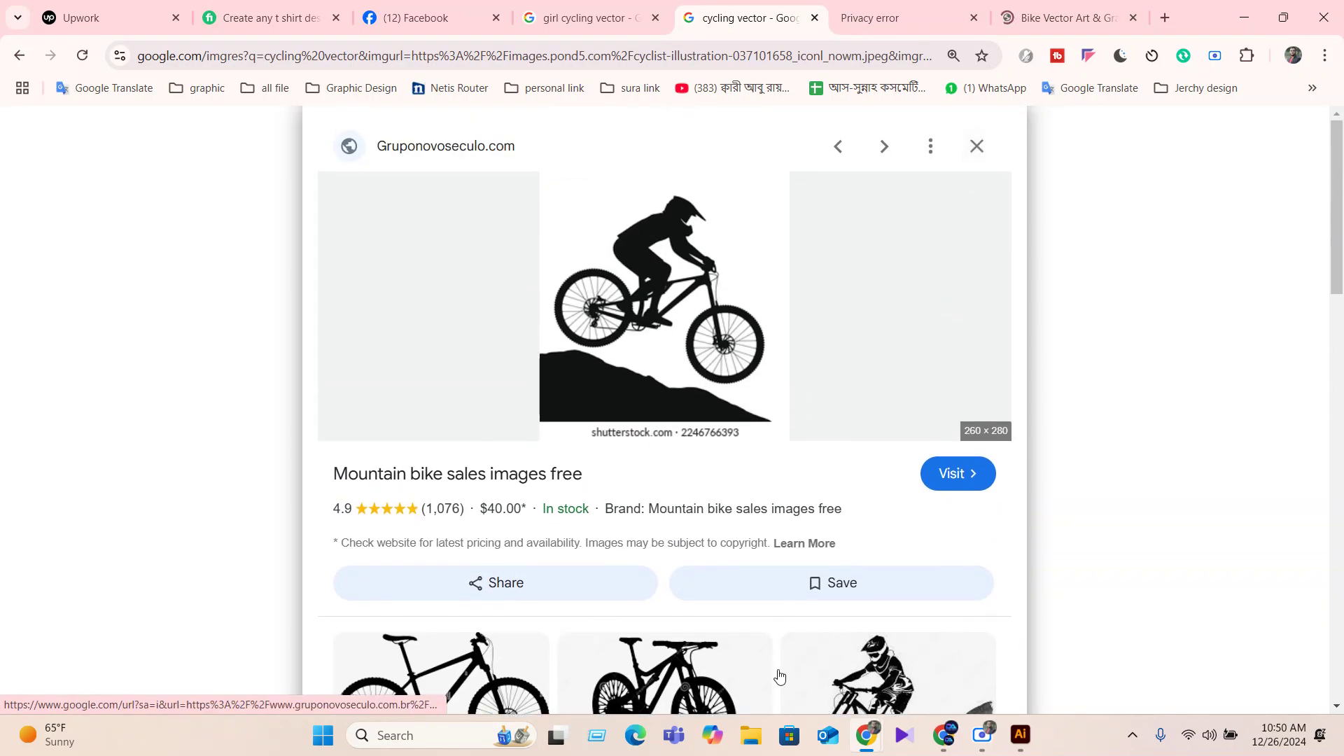
# Capture a screenshot area of about 380 x 416 pixels around the mountain biker preview and save it as a PNG on the Desktop.
pyautogui.click(1133, 736)
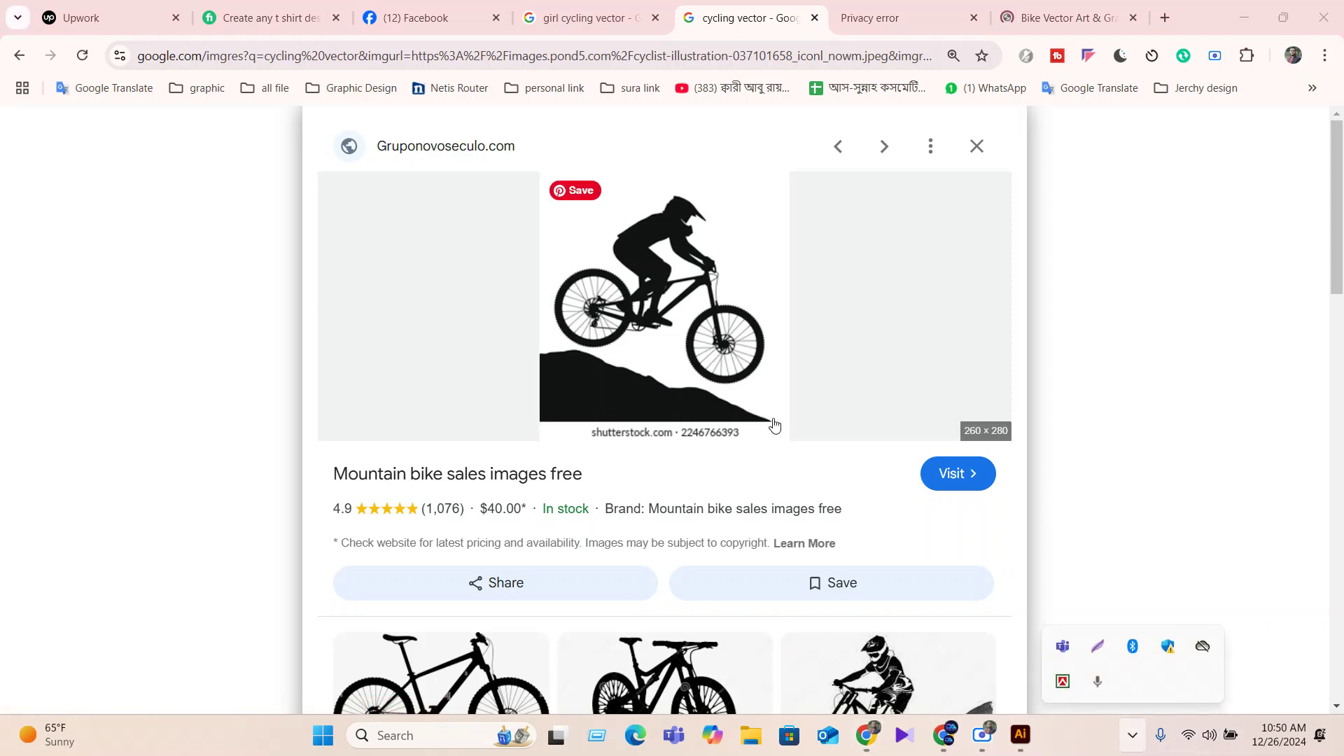
pyautogui.click(1096, 650)
pyautogui.moveTo(535, 160); pyautogui.dragTo(801, 451)
pyautogui.click(768, 464)
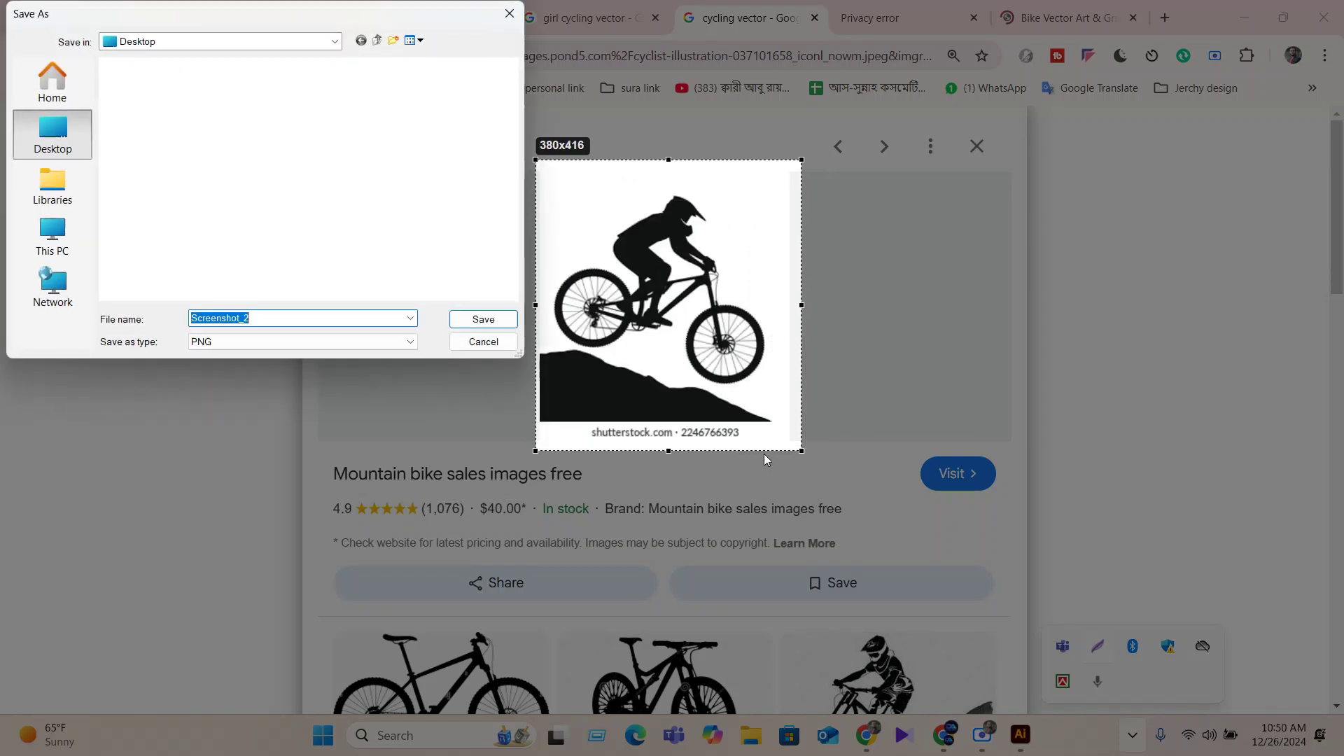
pyautogui.click(483, 320)
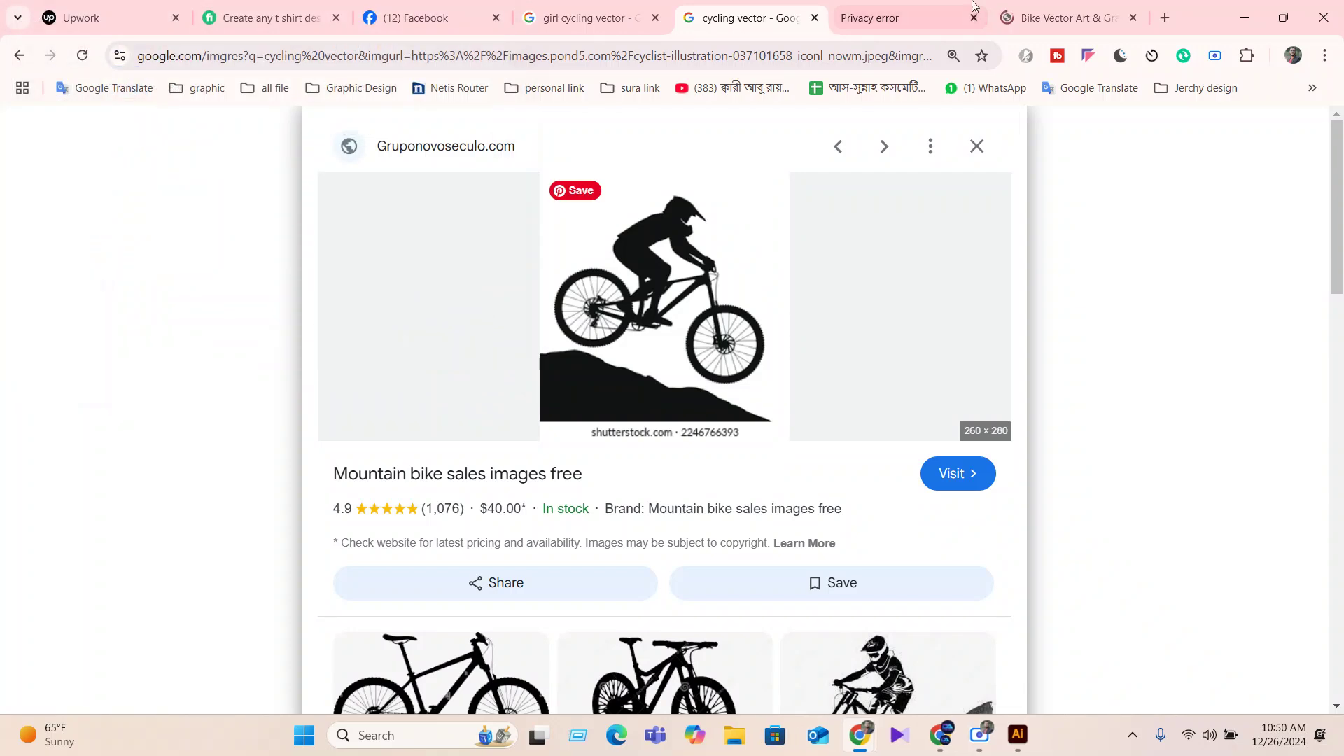
# Open a new browser tab and begin a Google search with "ye".
pyautogui.click(1078, 18)
pyautogui.click(1165, 17)
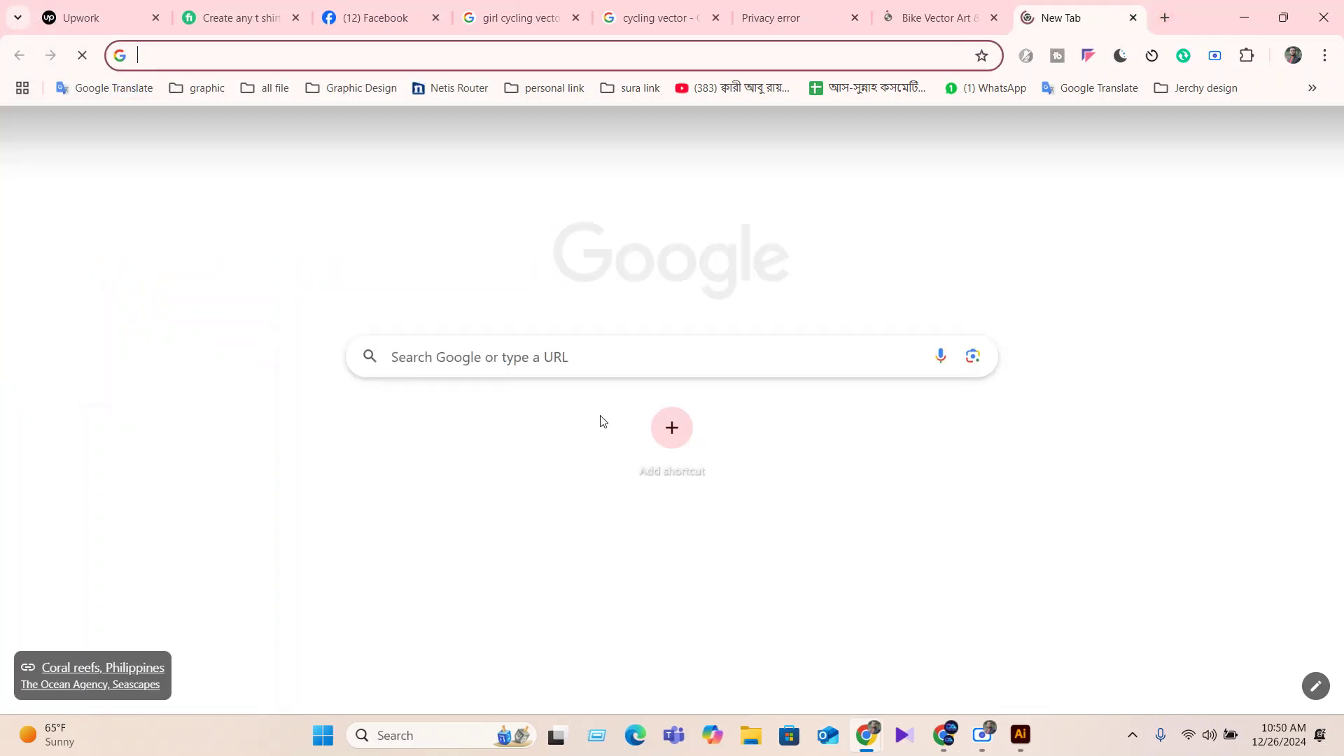
pyautogui.click(592, 367)
pyautogui.write('ye')
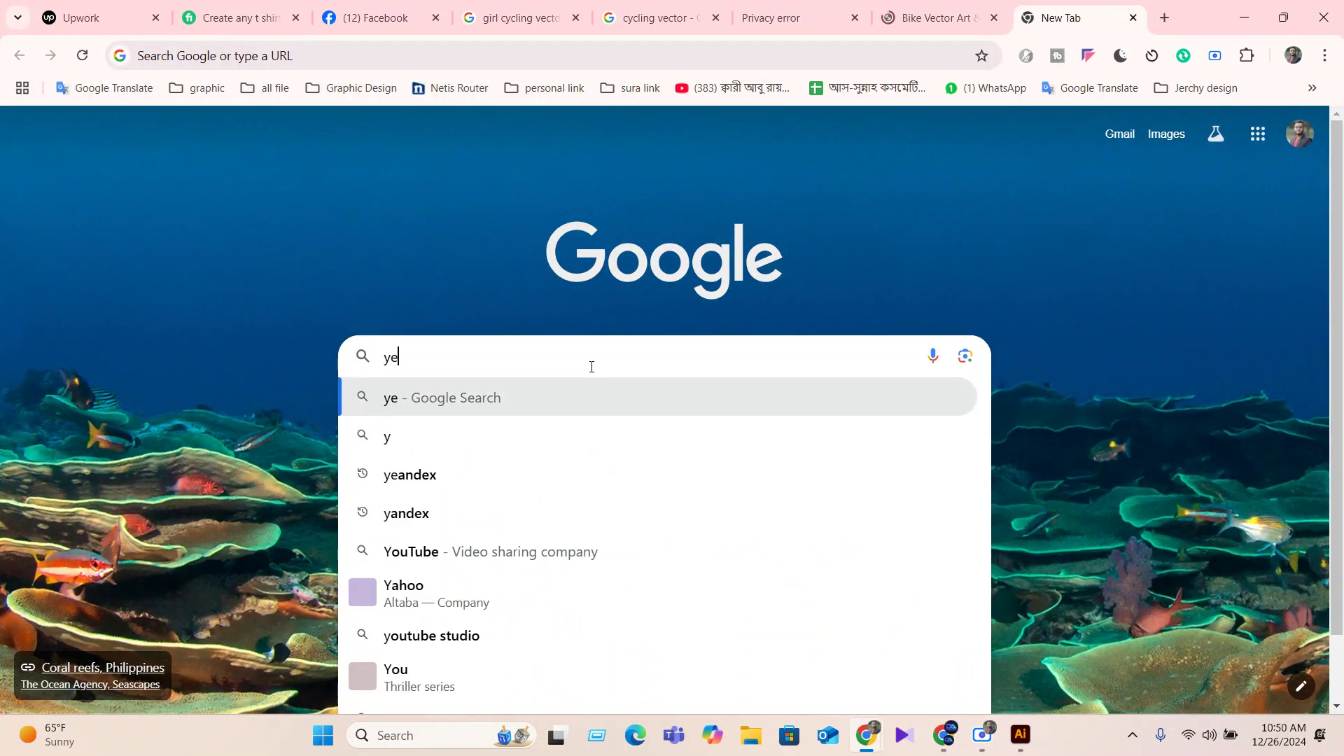
# Search Google for "yendex", open the Yandex site and go to its image search.
pyautogui.write('ndex')
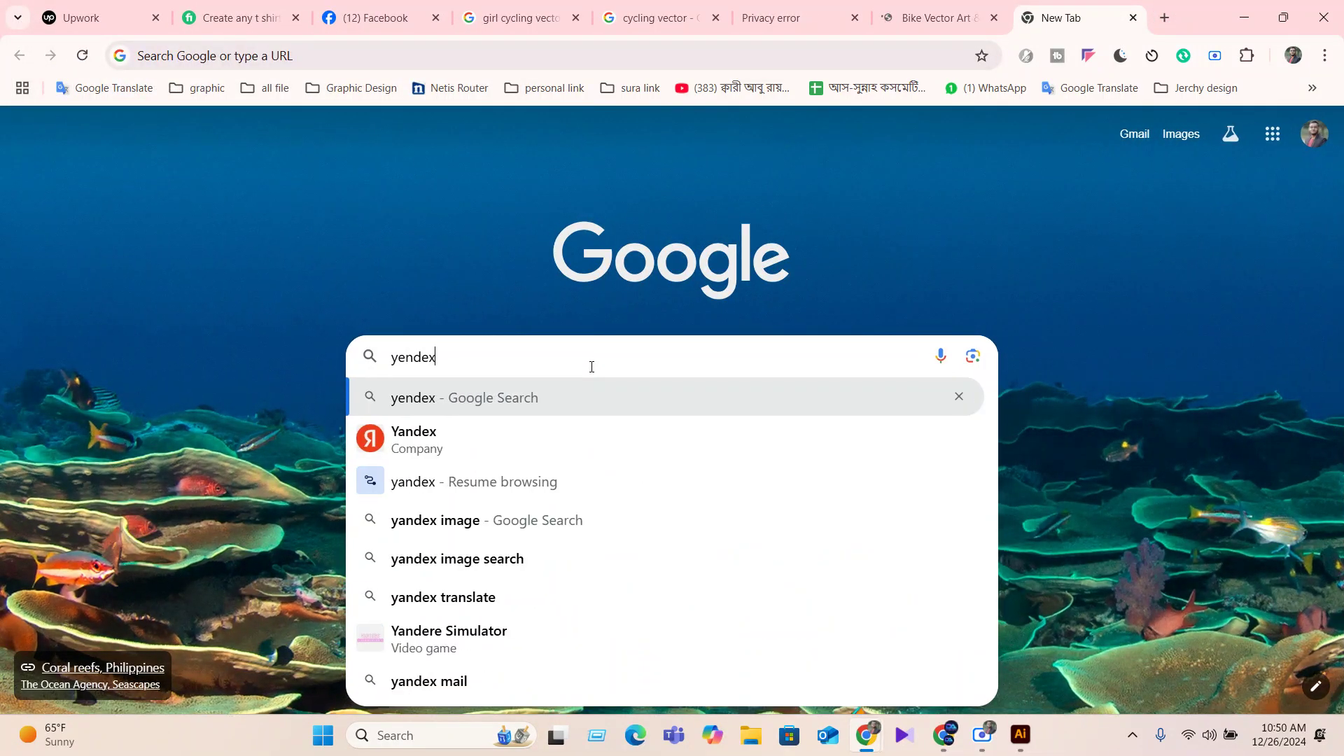
pyautogui.press('Return')
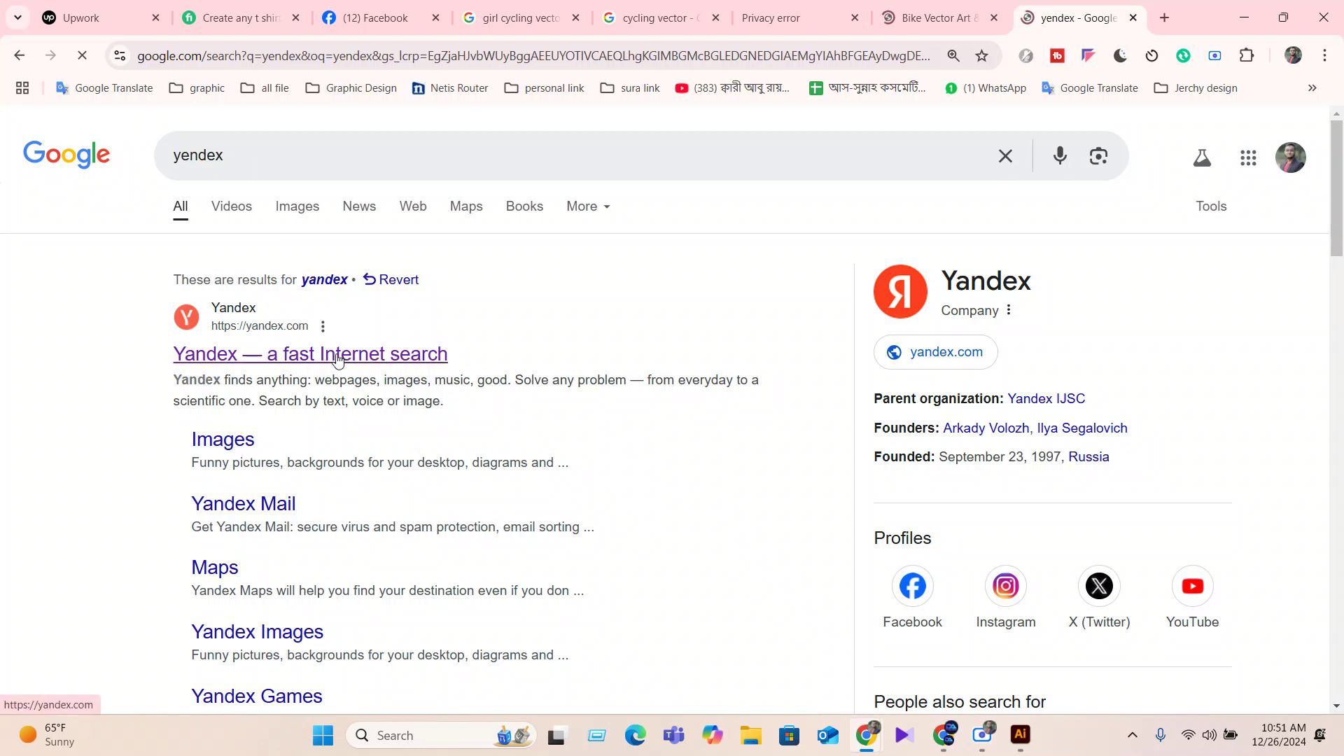
pyautogui.click(337, 360)
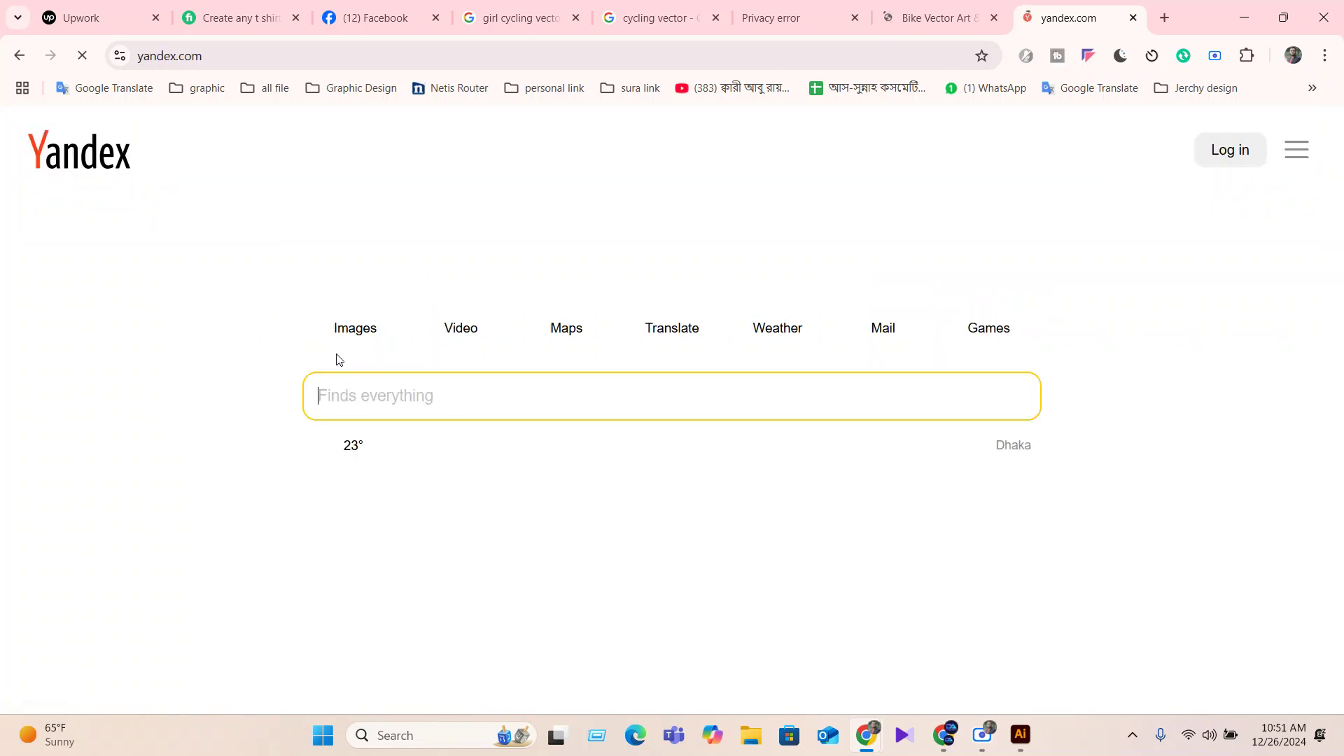
pyautogui.click(372, 356)
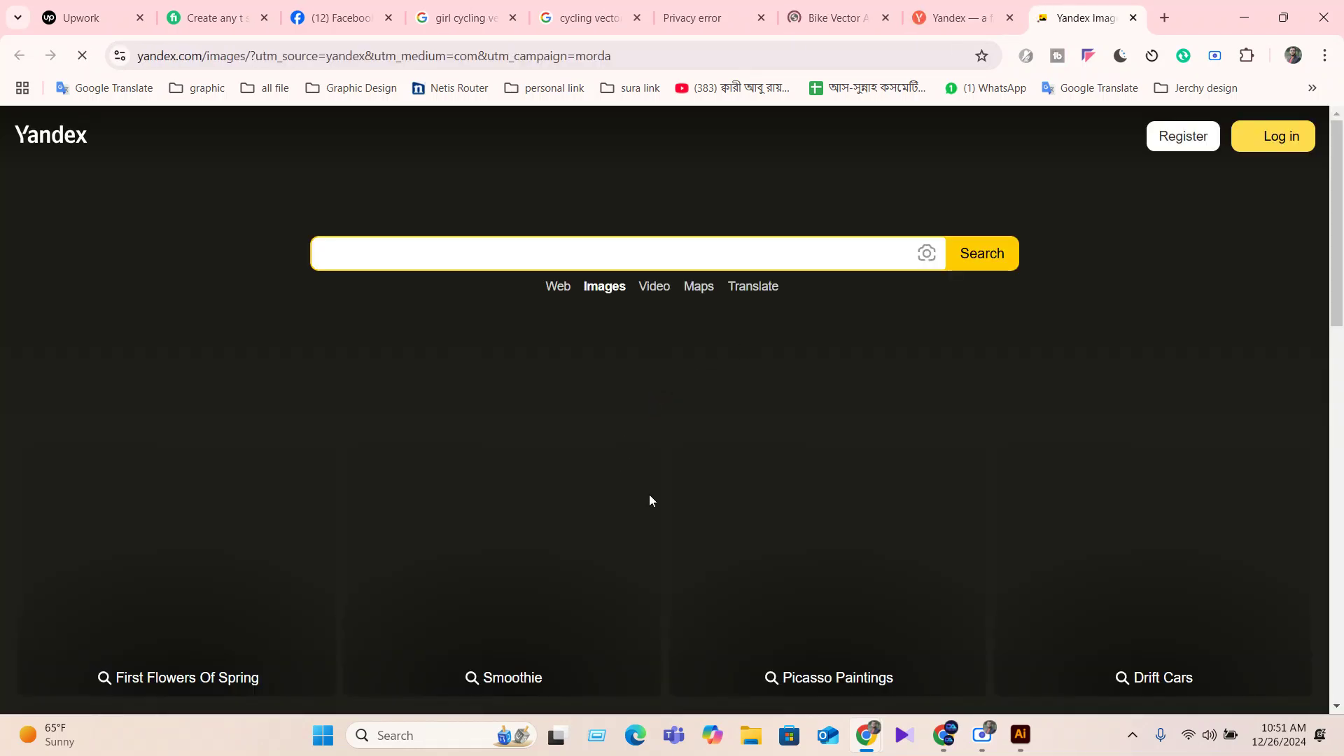
# Run a visual search by uploading the mountain biker silhouette image file.
pyautogui.click(926, 255)
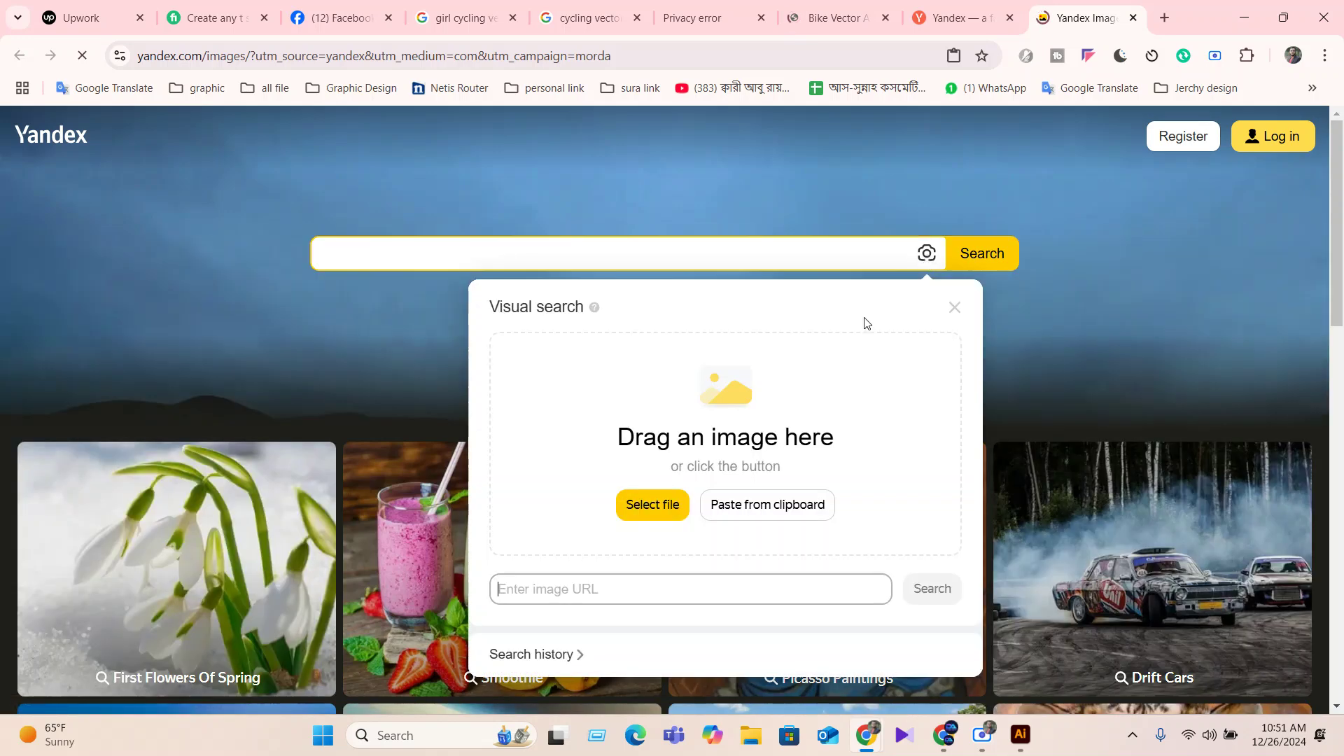
pyautogui.click(665, 502)
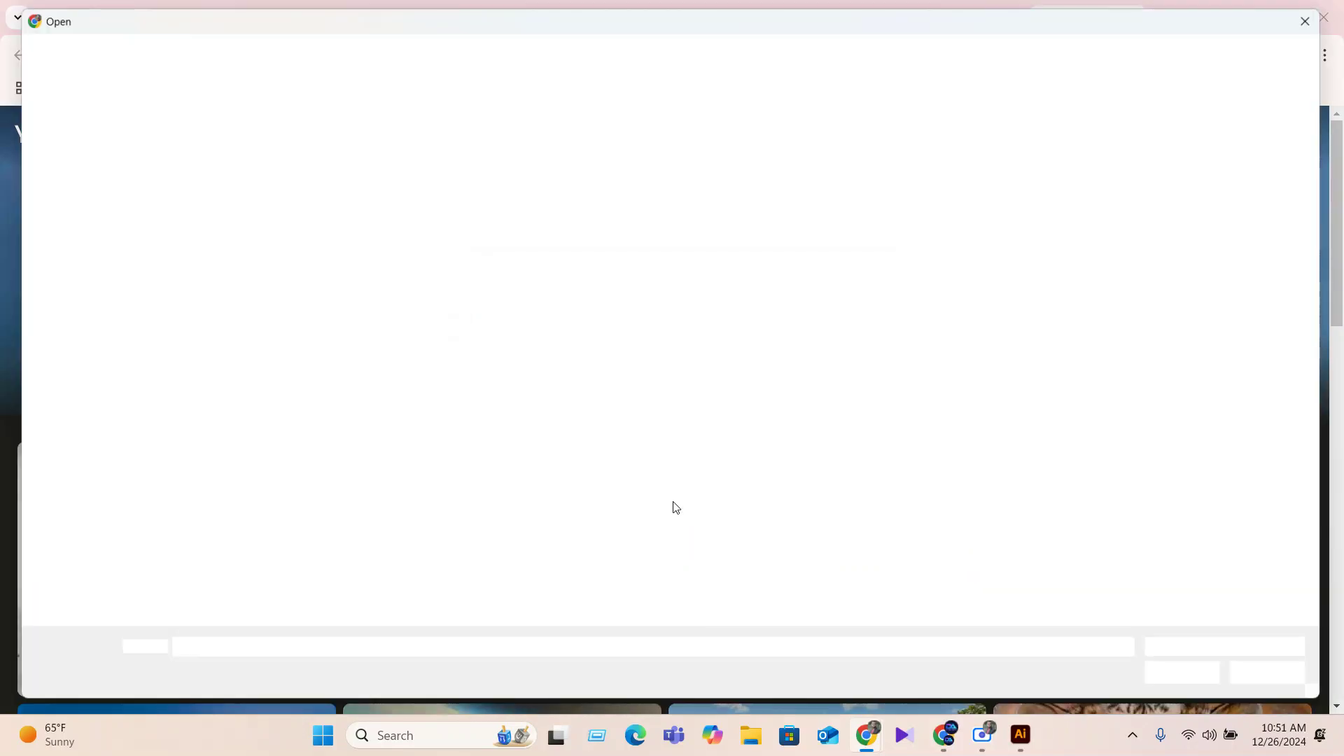
pyautogui.doubleClick(400, 151)
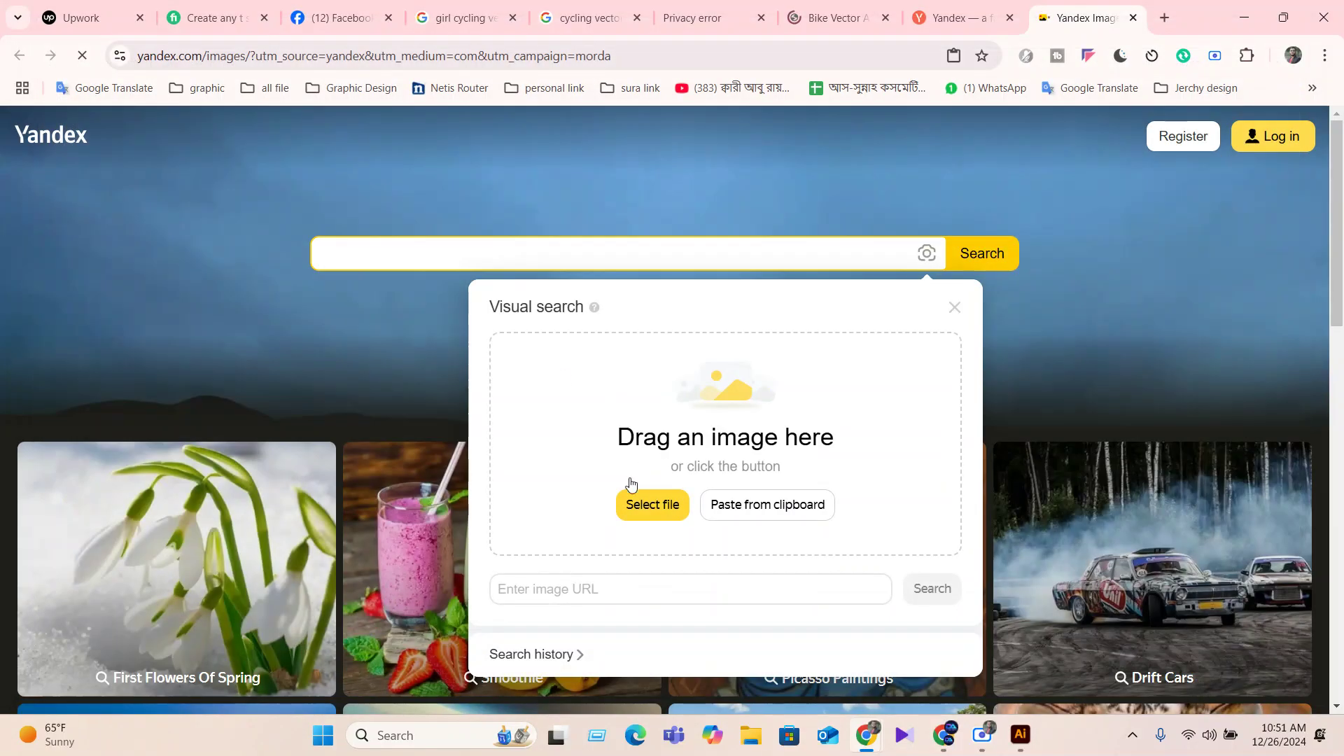
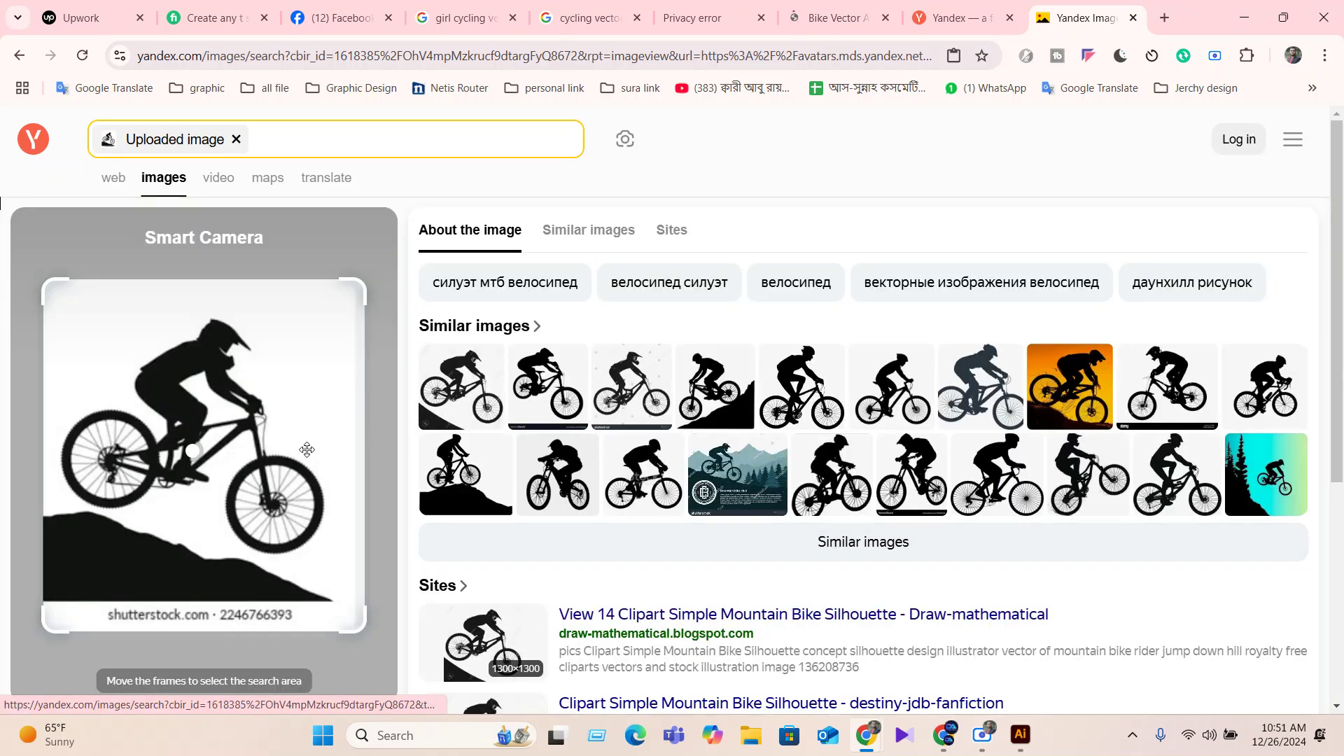
# Try to open the 1300×1300 image of the first matching site, and return to the visual search results.
pyautogui.scroll(-4, 695, 579)
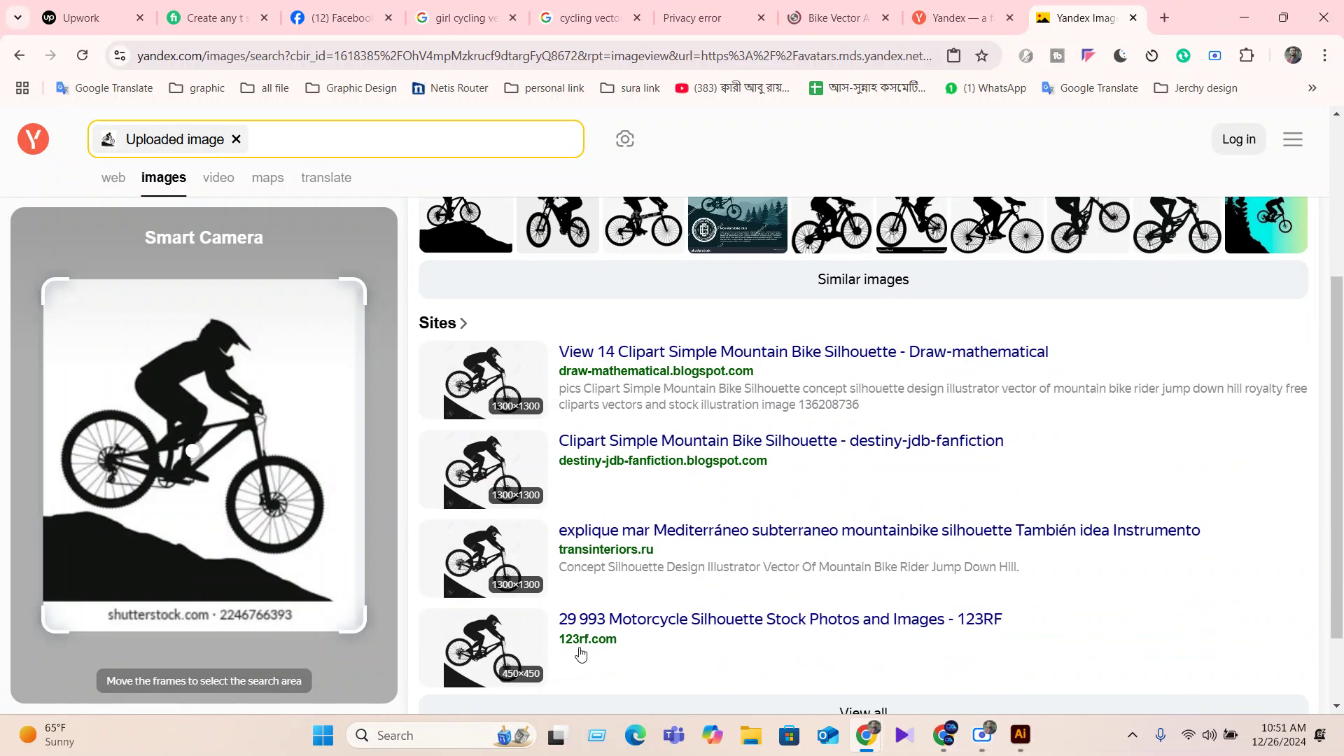
pyautogui.click(477, 387)
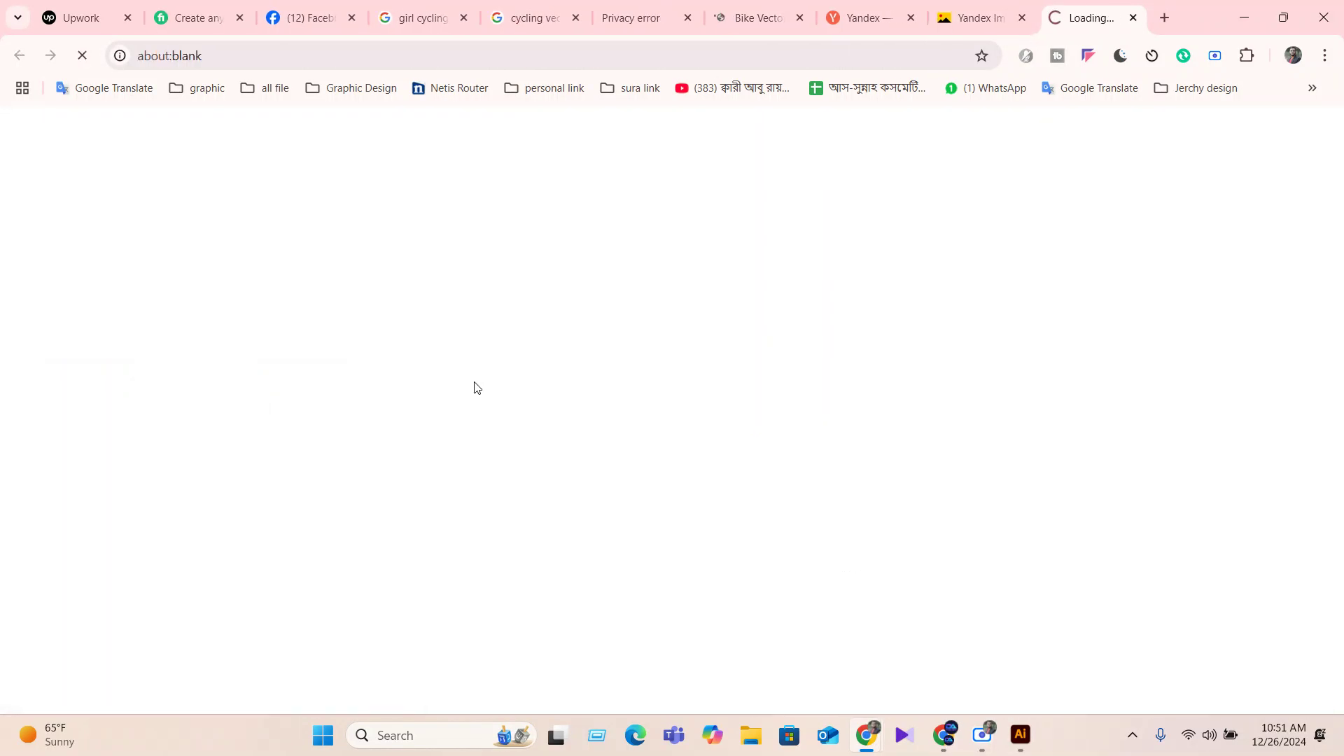
pyautogui.click(986, 21)
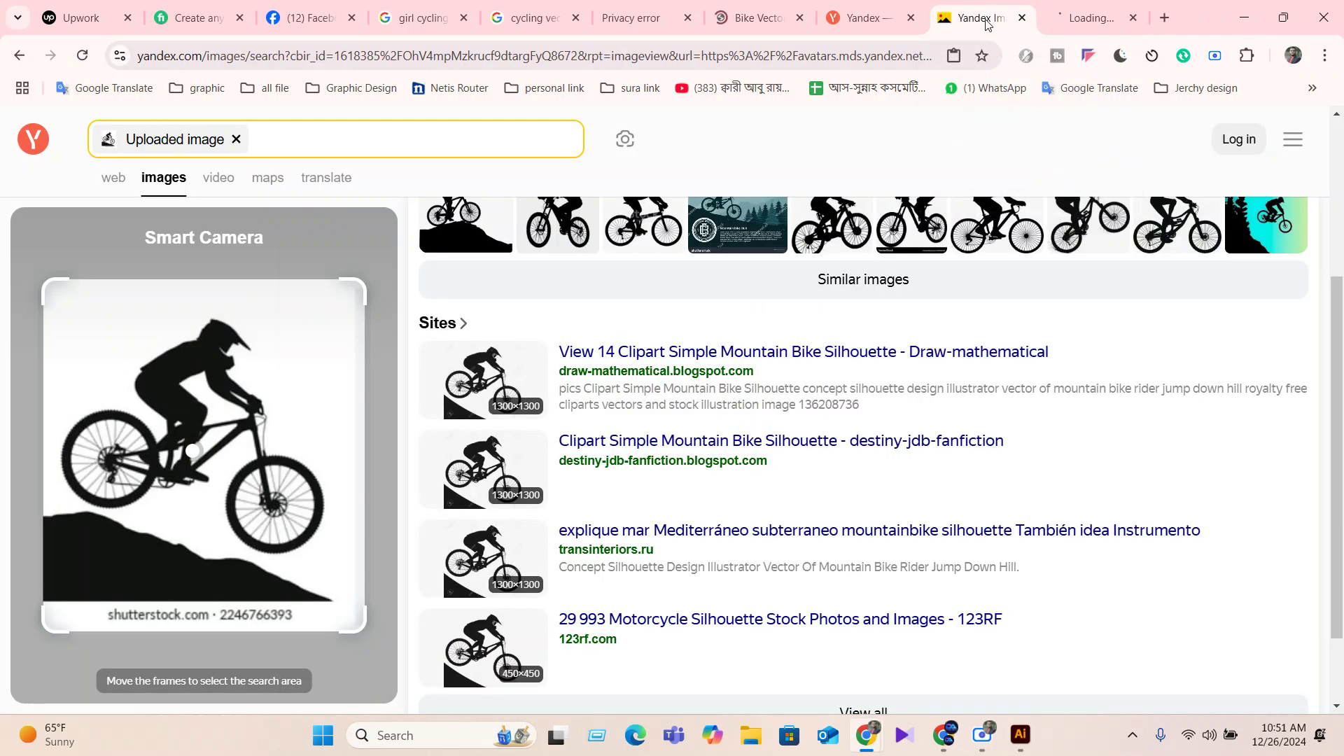
# Show all similar images and open the preview of the cyclist silhouette riding down a steep black slope.
pyautogui.click(853, 282)
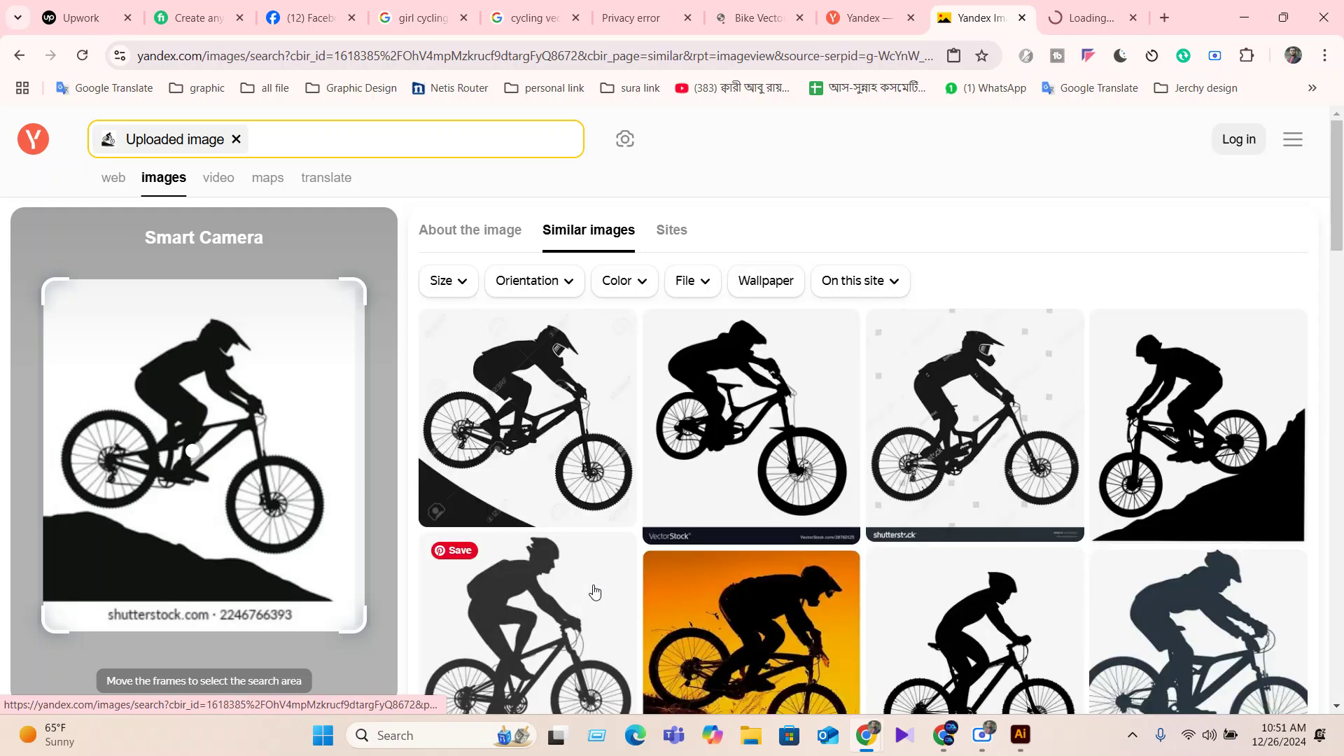
pyautogui.scroll(-4, 594, 591)
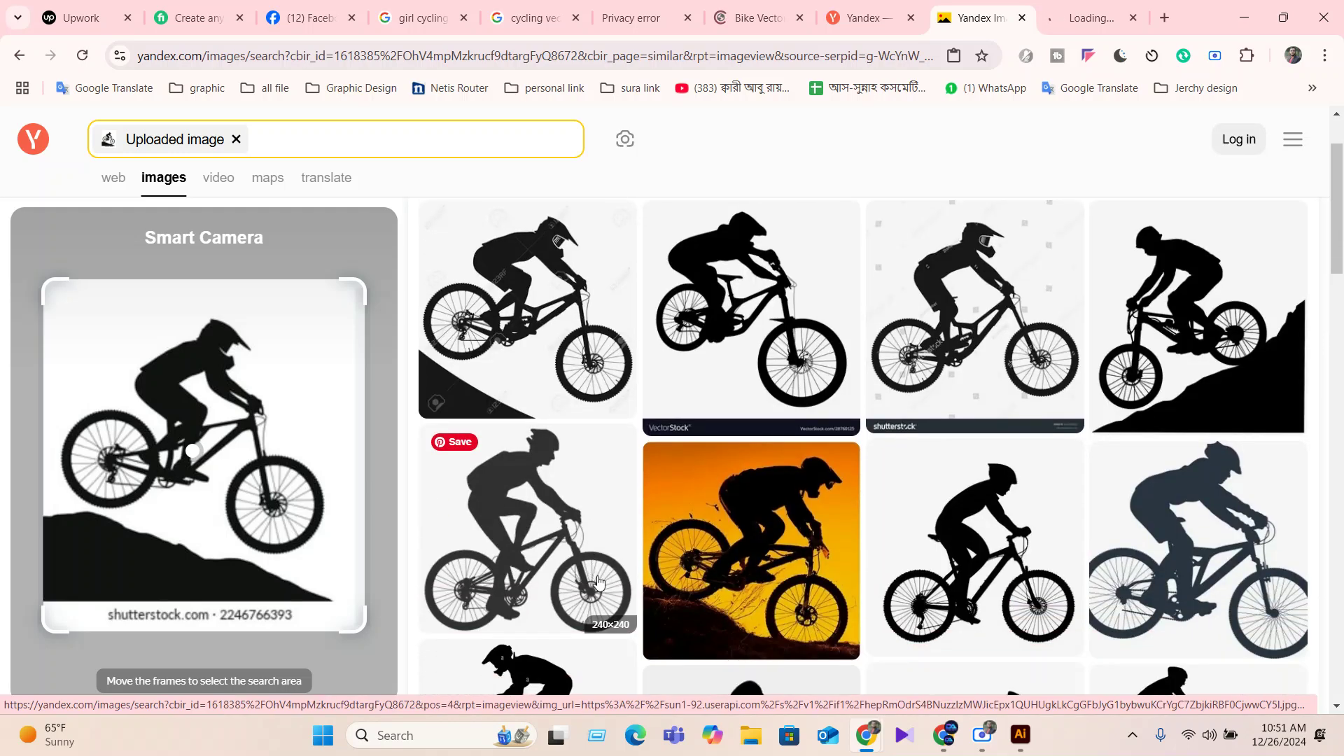
pyautogui.scroll(2, 601, 587)
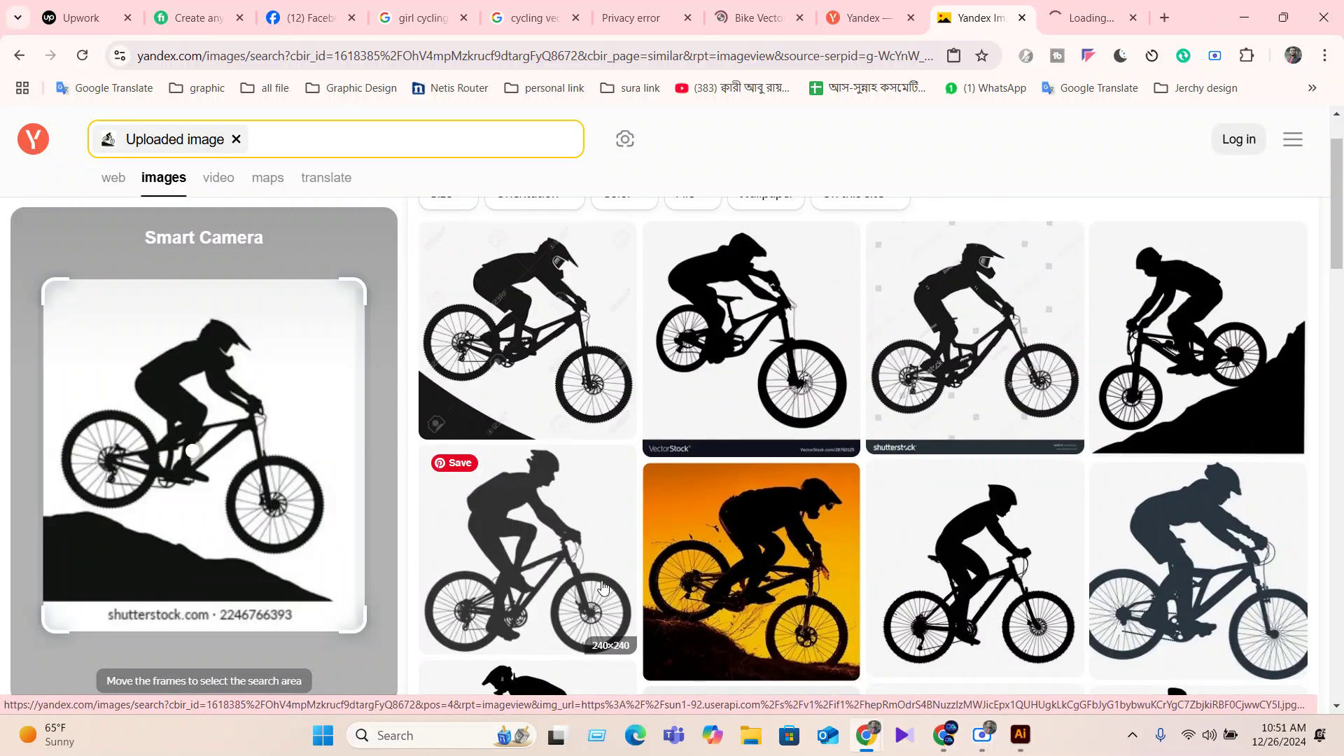
pyautogui.click(1221, 318)
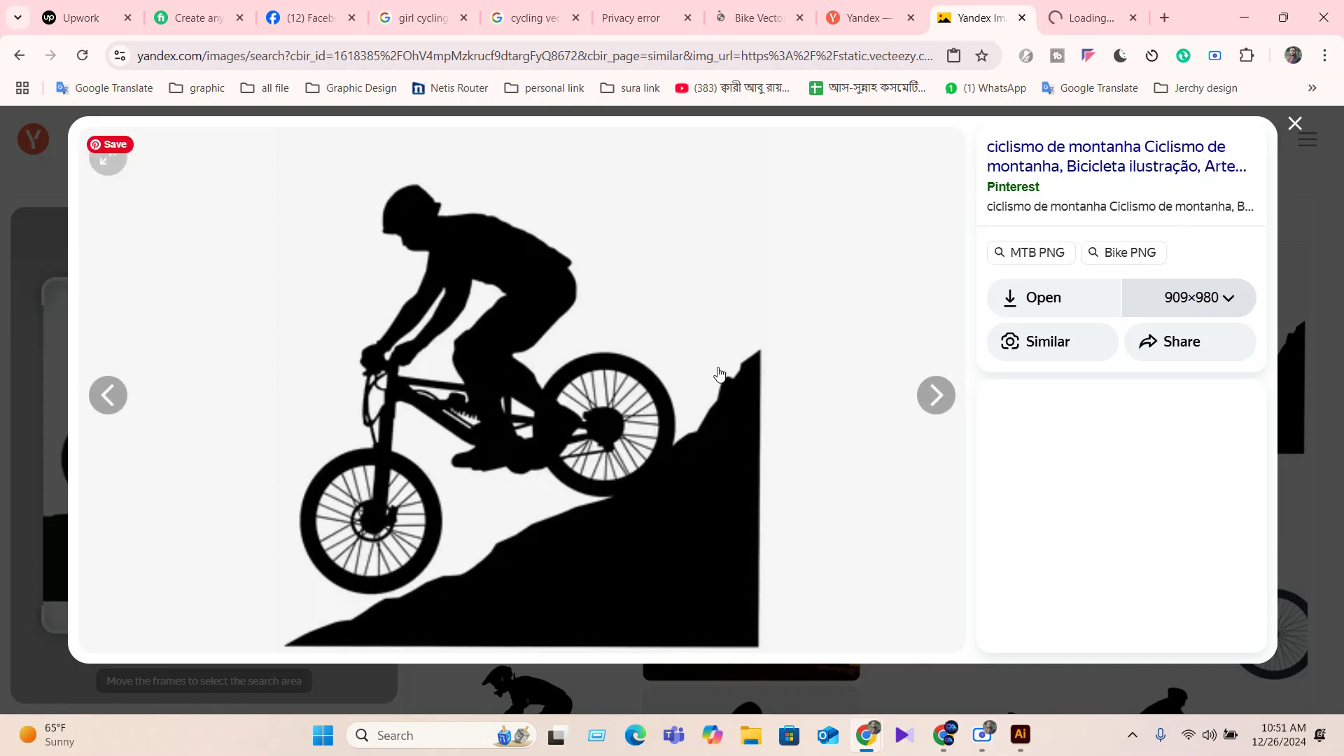
# Try repeatedly to open the downhill cyclist image at full size in its own tab.
pyautogui.click(1042, 299)
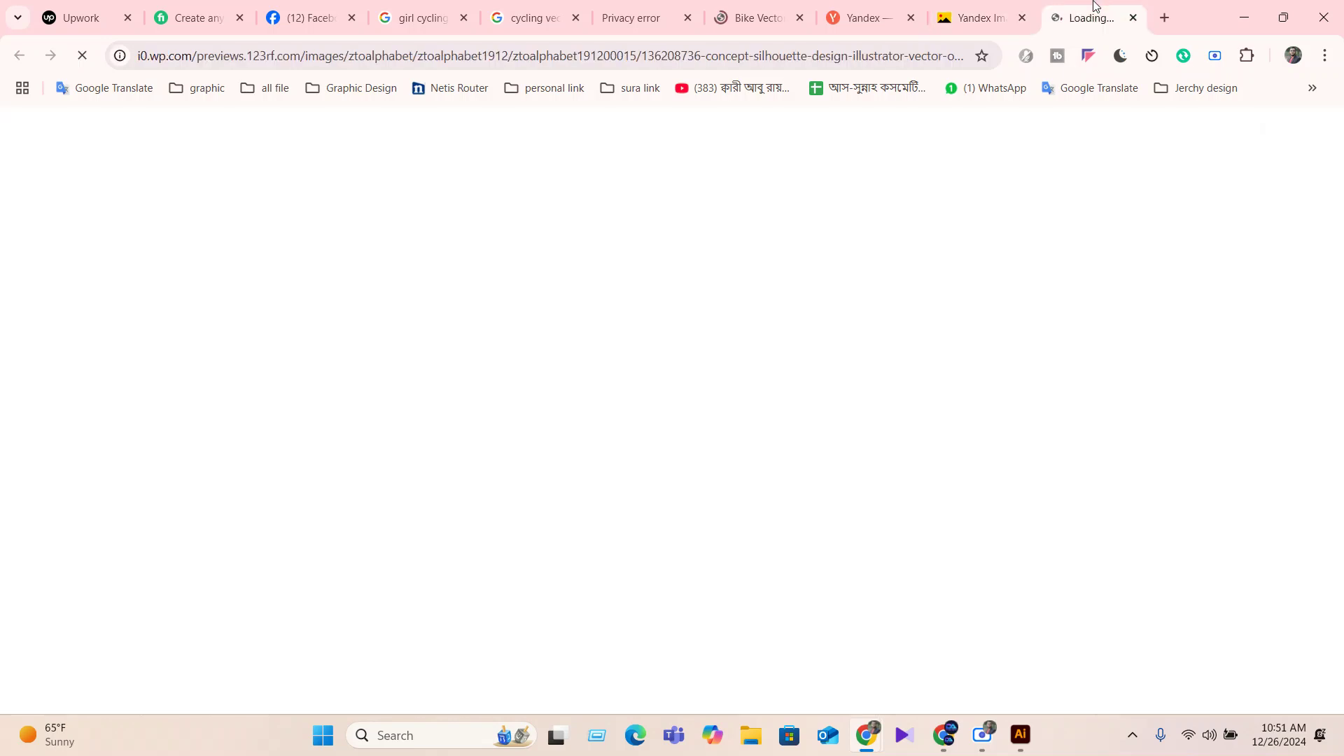
pyautogui.click(980, 18)
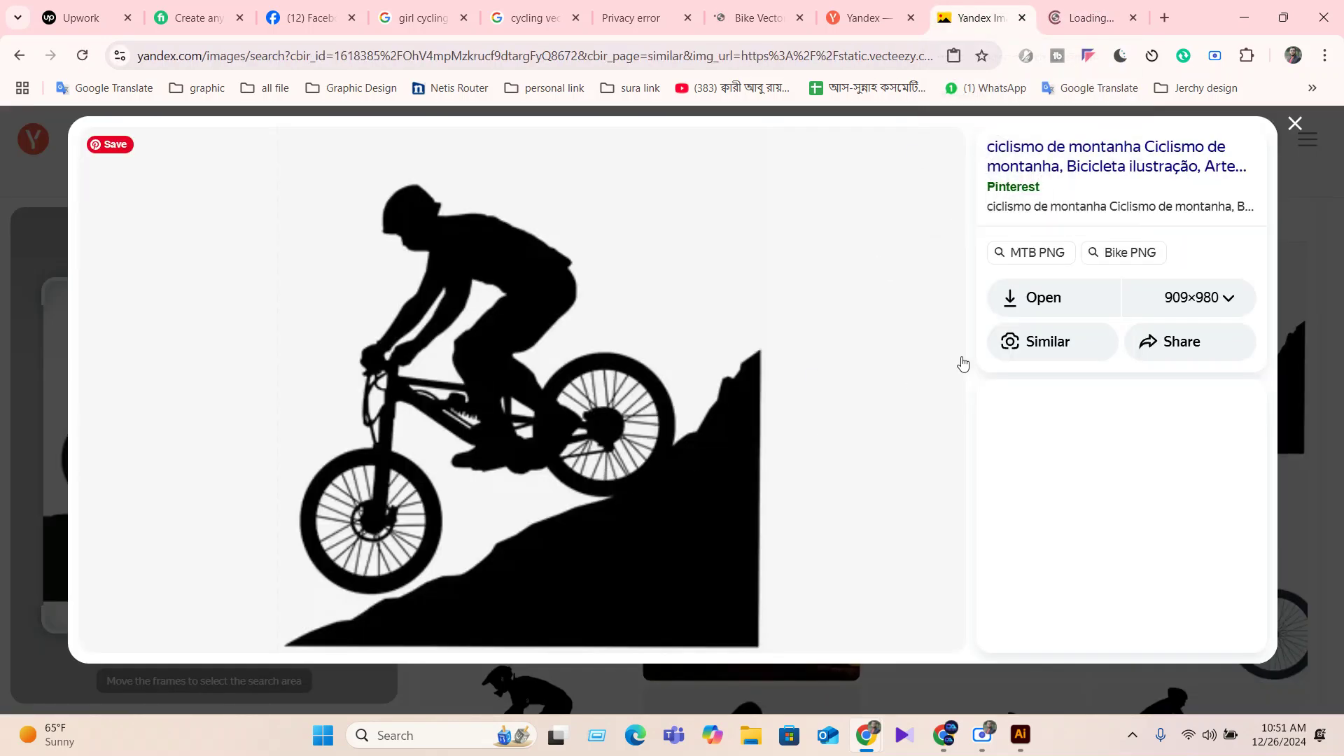
pyautogui.click(1059, 309)
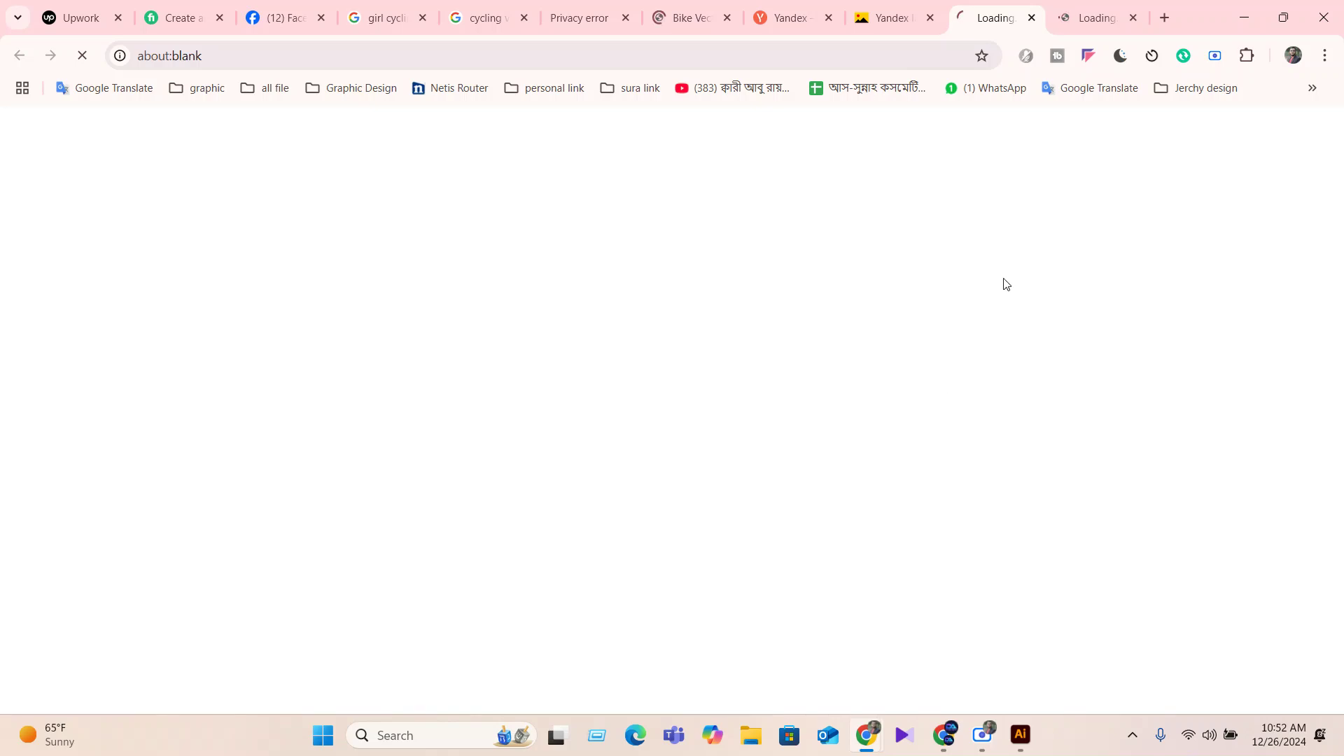
pyautogui.click(912, 13)
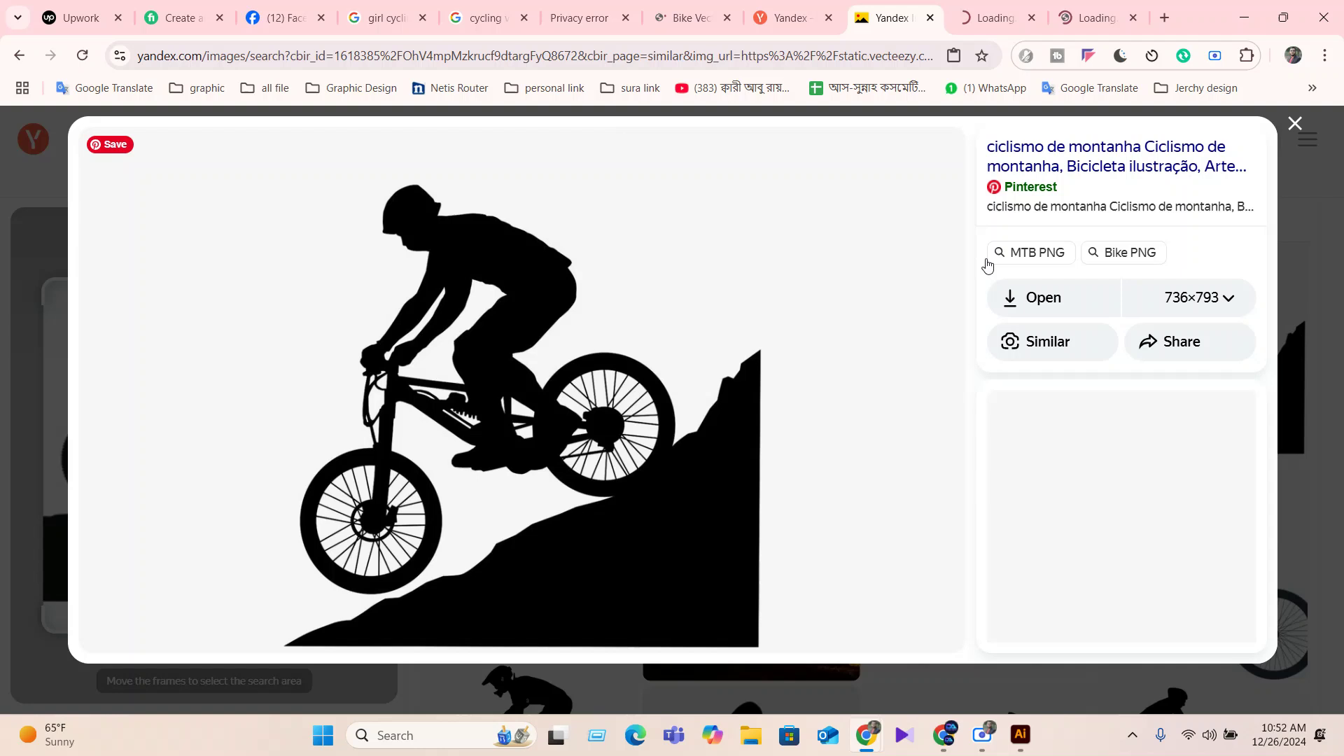
pyautogui.click(1024, 303)
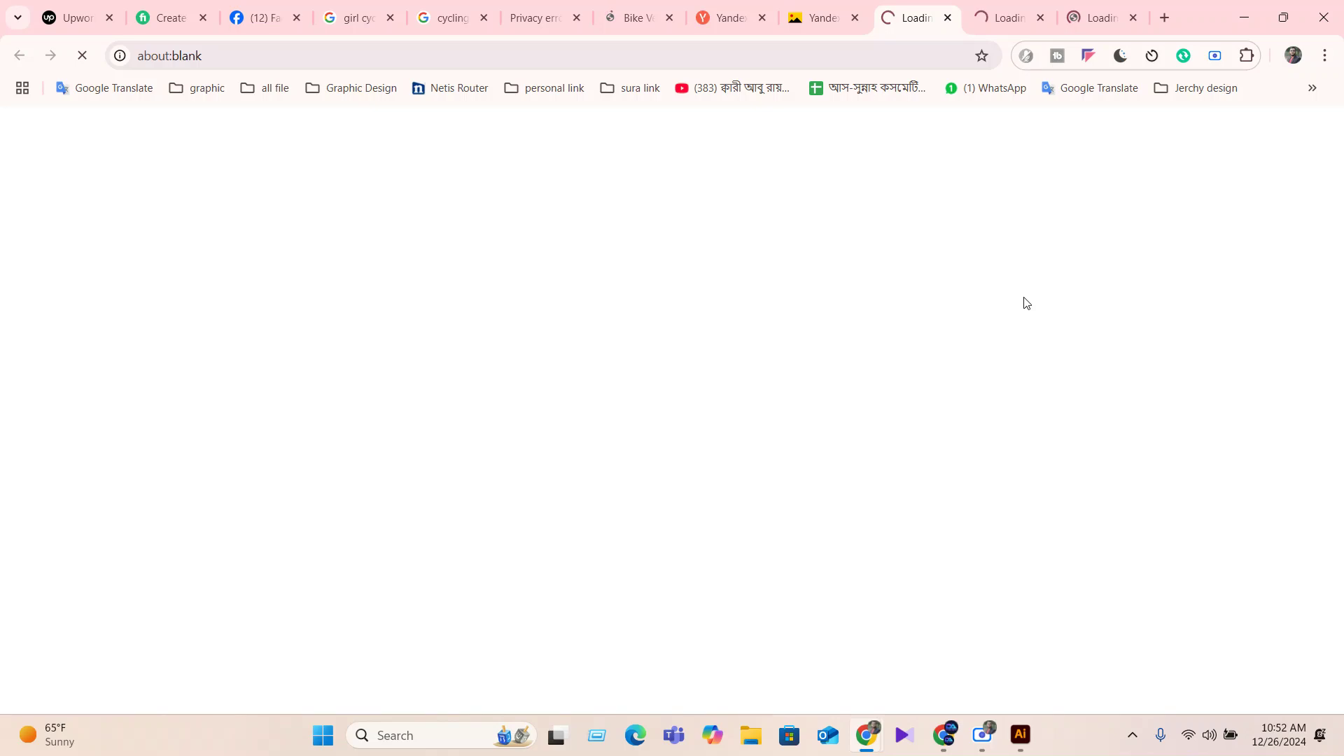
# Close the extra loading image tabs and return to the downhill cyclist preview in Yandex Images.
pyautogui.click(1021, 26)
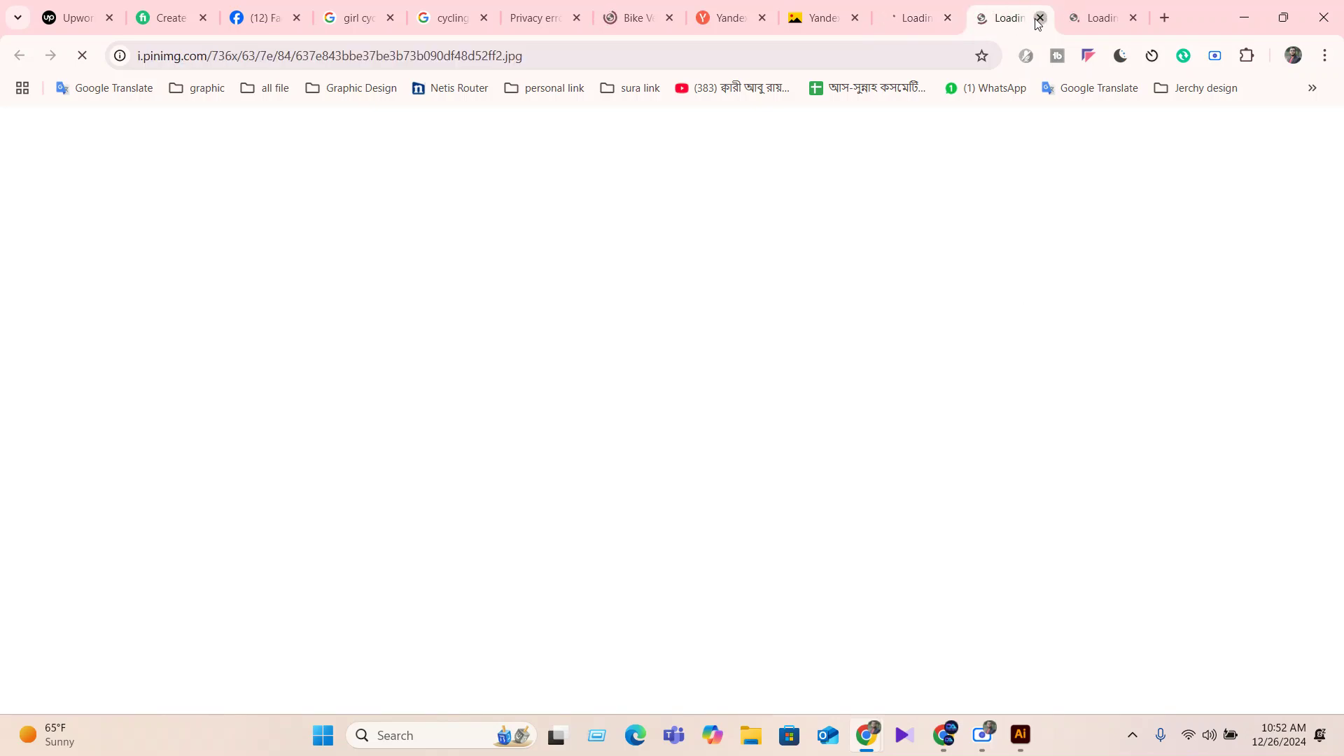
pyautogui.click(1040, 18)
pyautogui.click(1038, 21)
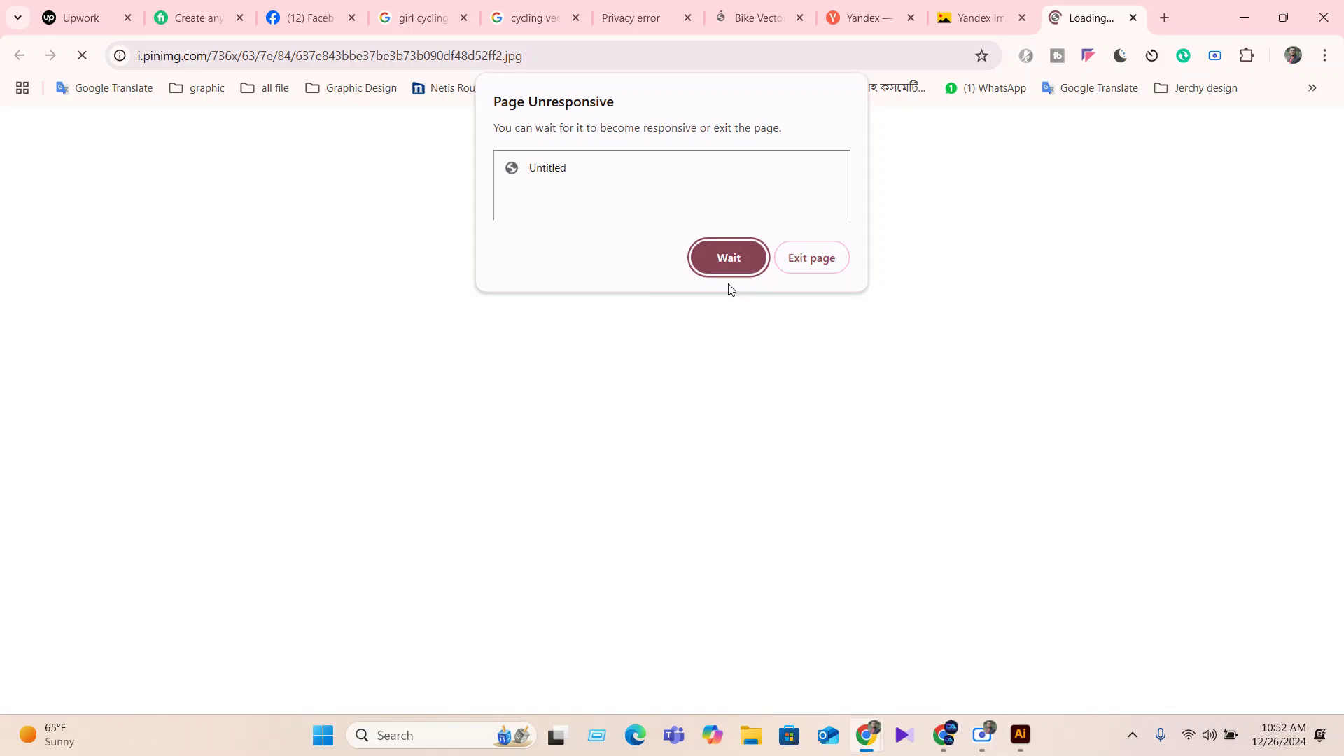
pyautogui.click(71, 59)
pyautogui.click(752, 16)
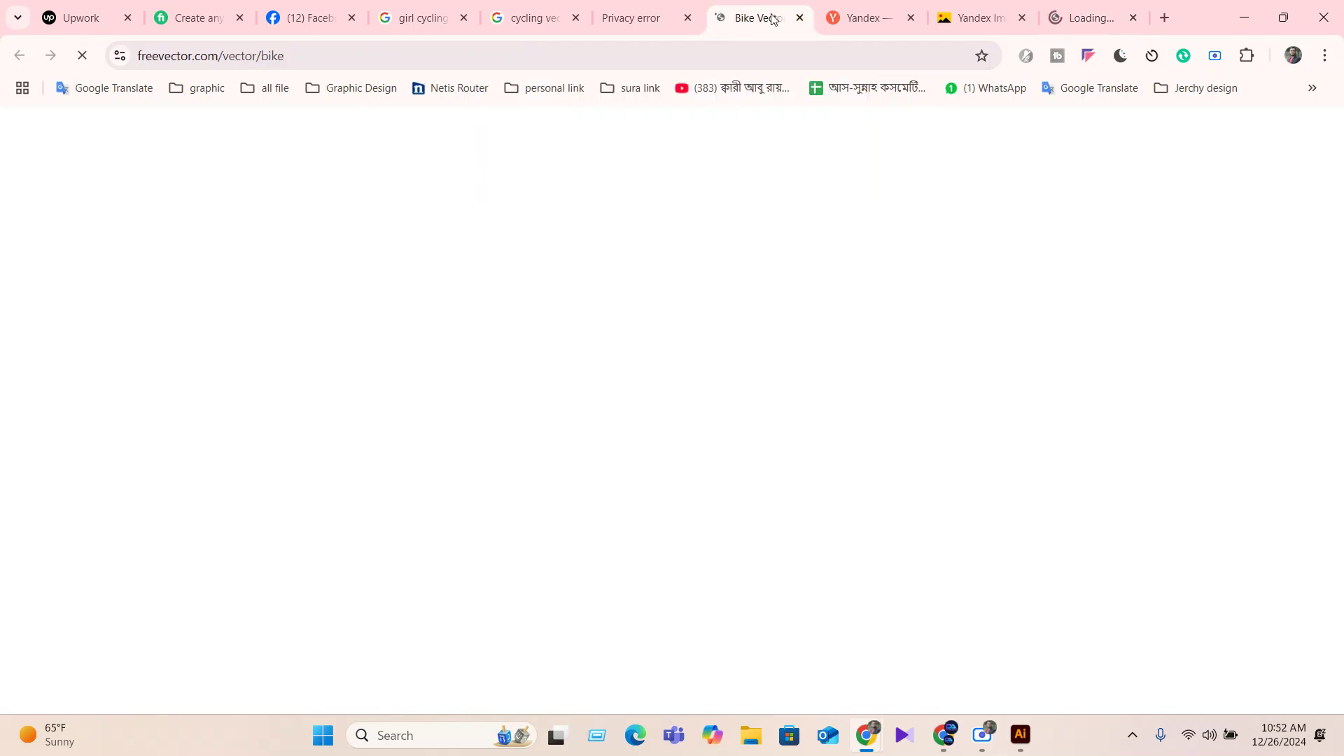
pyautogui.click(969, 18)
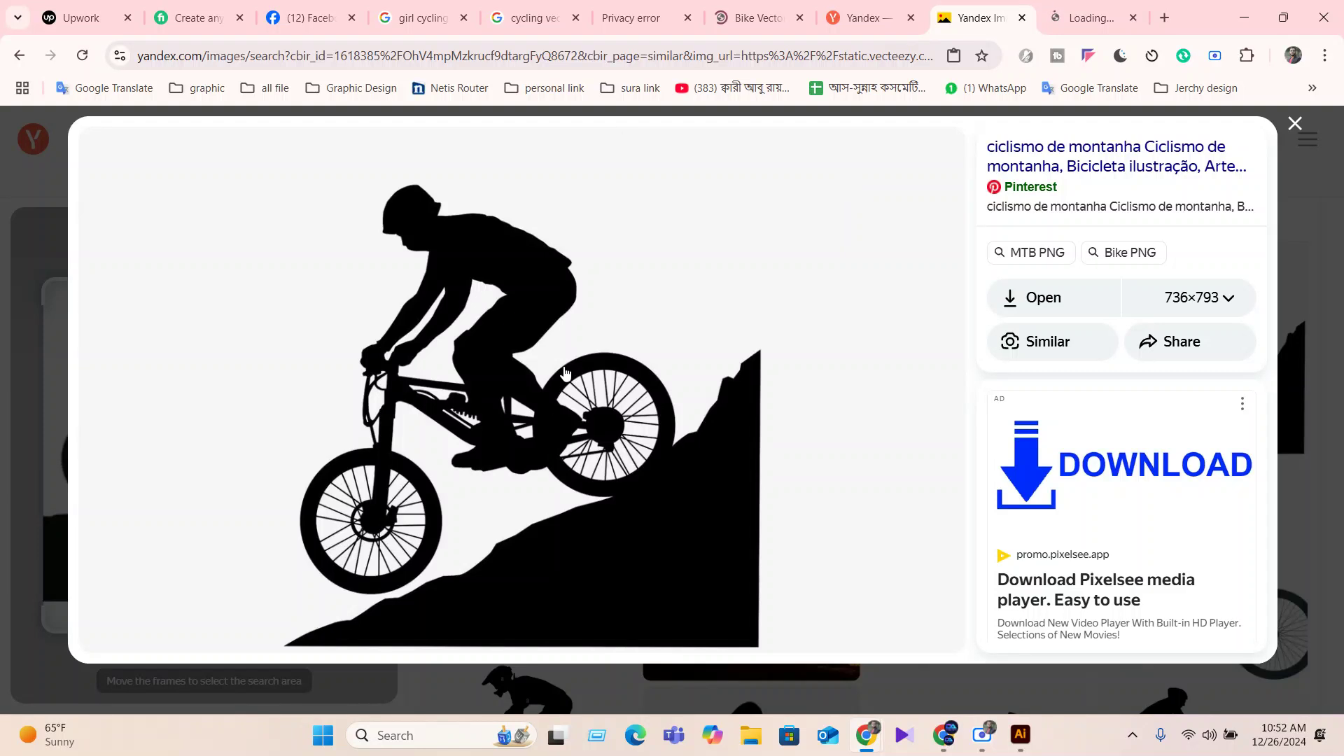
# Try to copy the downhill cyclist image into the Illustrator document, delete the pasted picture and return to the browser.
pyautogui.rightClick(648, 450)
pyautogui.click(685, 364)
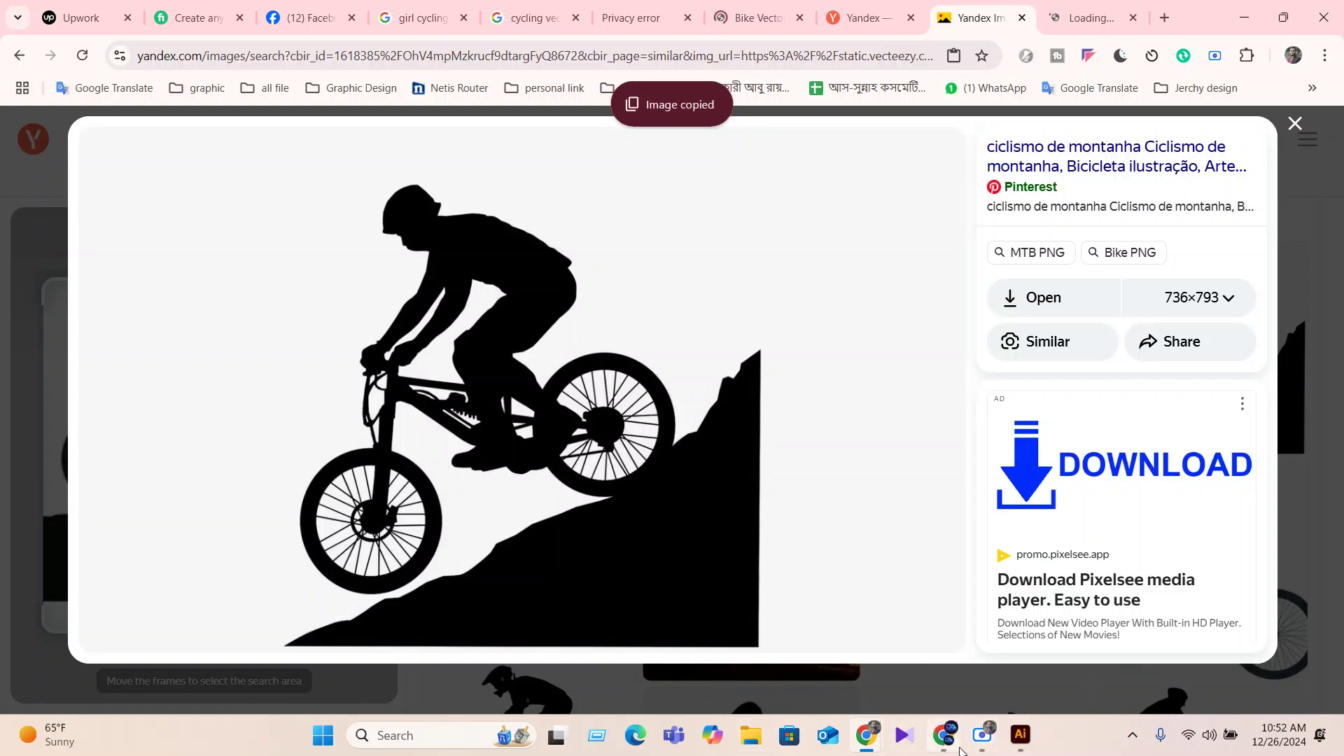
pyautogui.click(1020, 734)
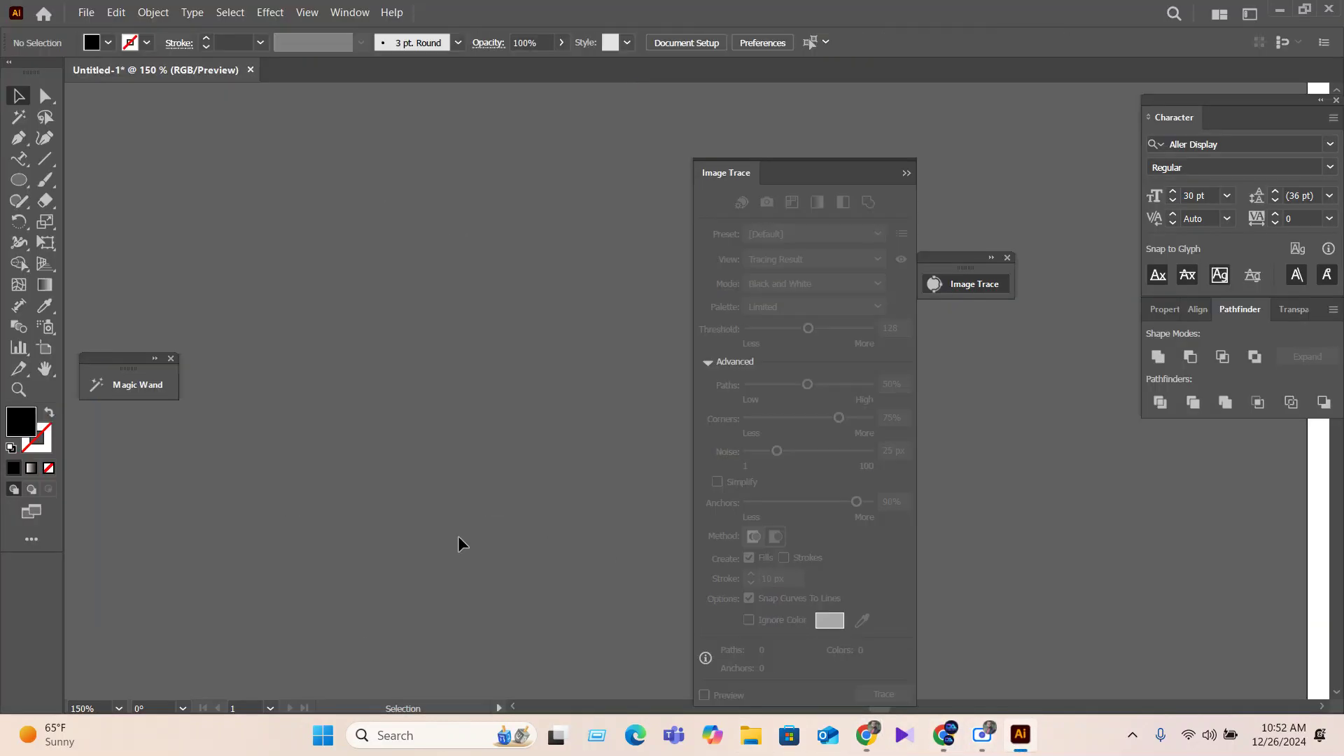
pyautogui.hotkey('ctrl', 'v')
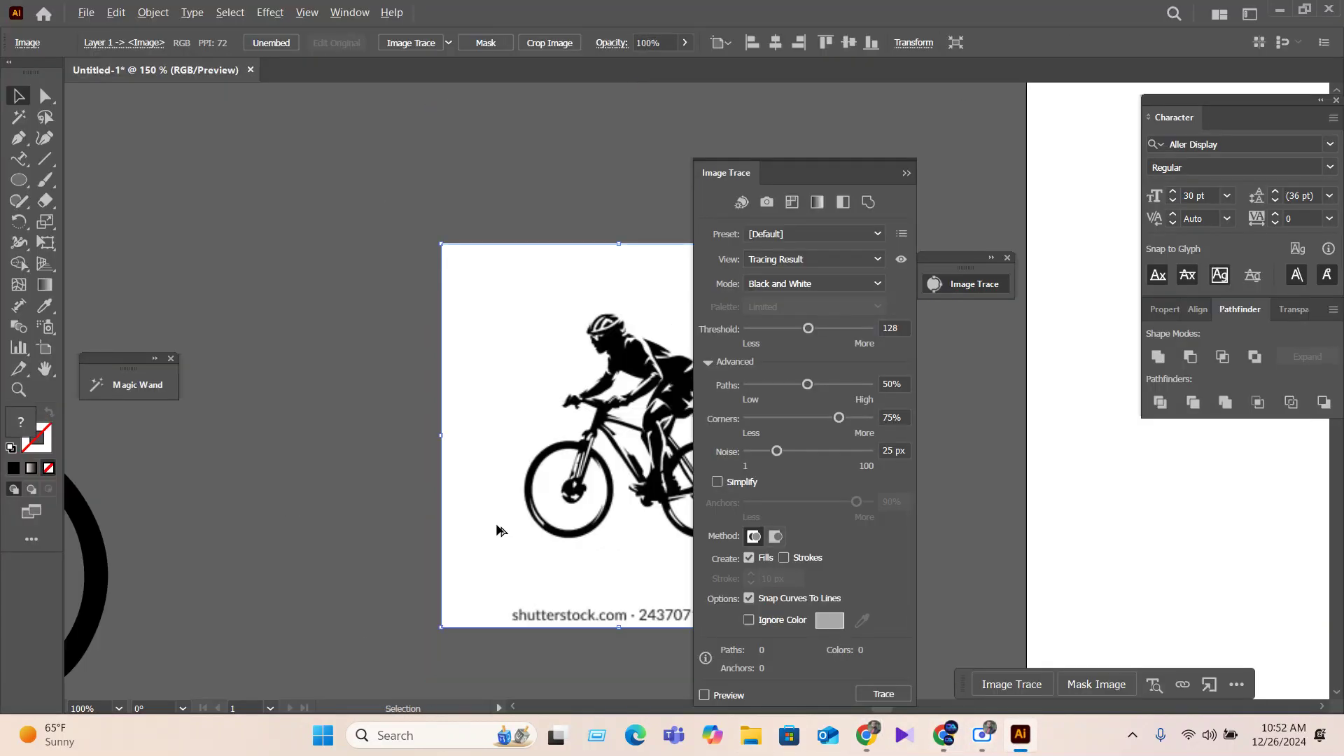
pyautogui.moveTo(573, 511); pyautogui.dragTo(434, 512)
pyautogui.press('Delete')
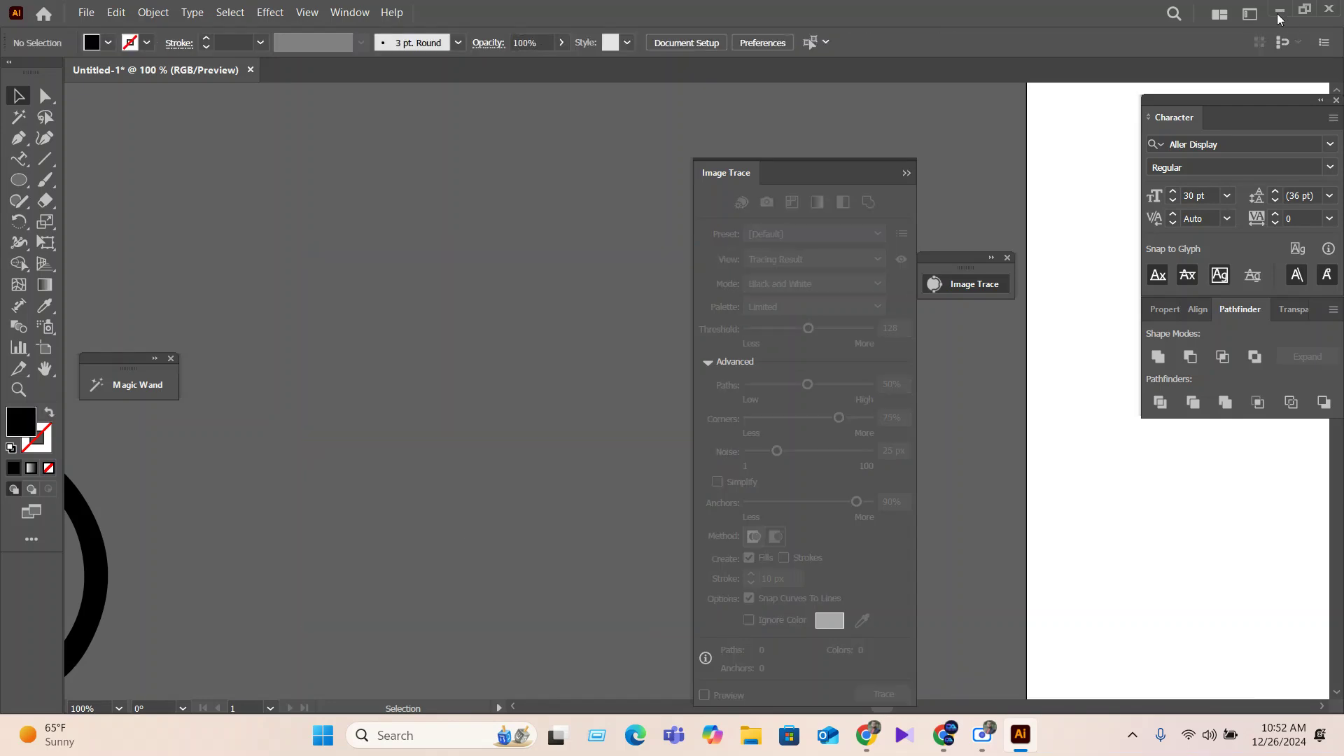
pyautogui.click(1278, 13)
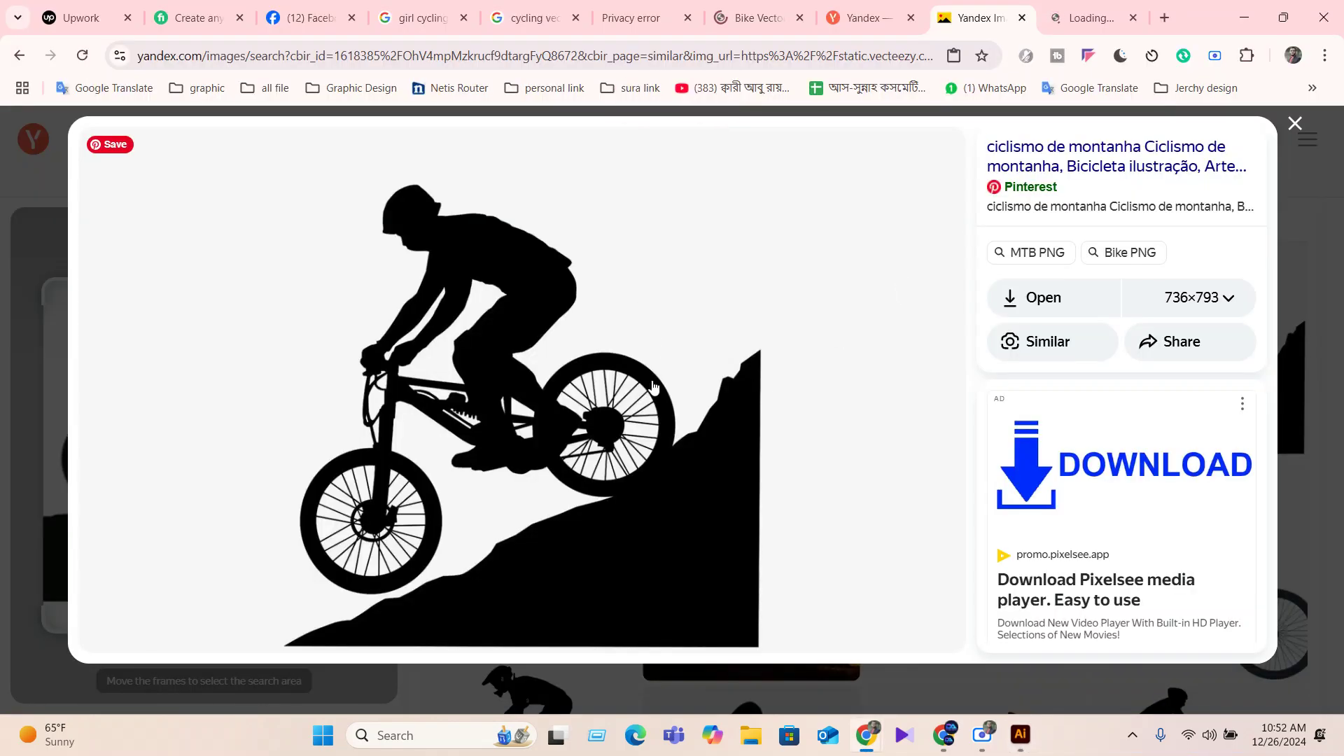
# Save the previewed downhill cyclist image to the computer as an image file.
pyautogui.rightClick(600, 305)
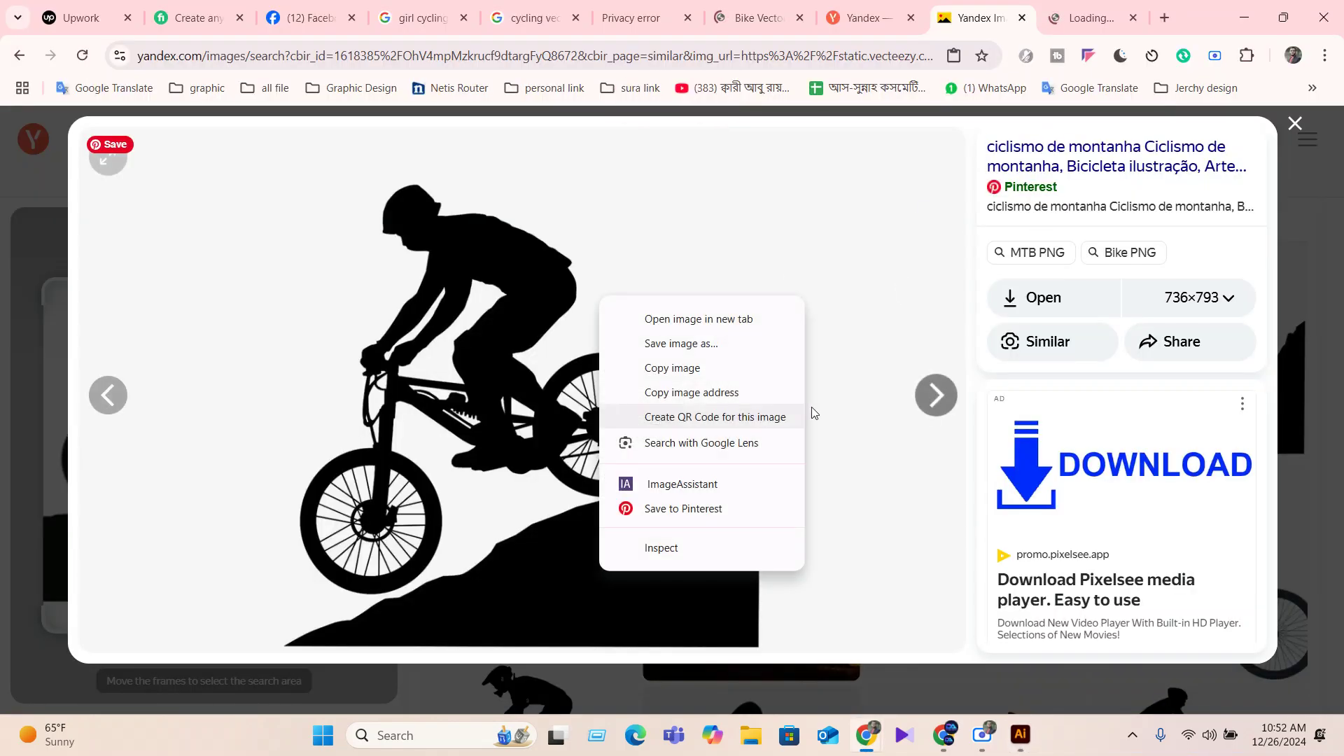
pyautogui.click(674, 344)
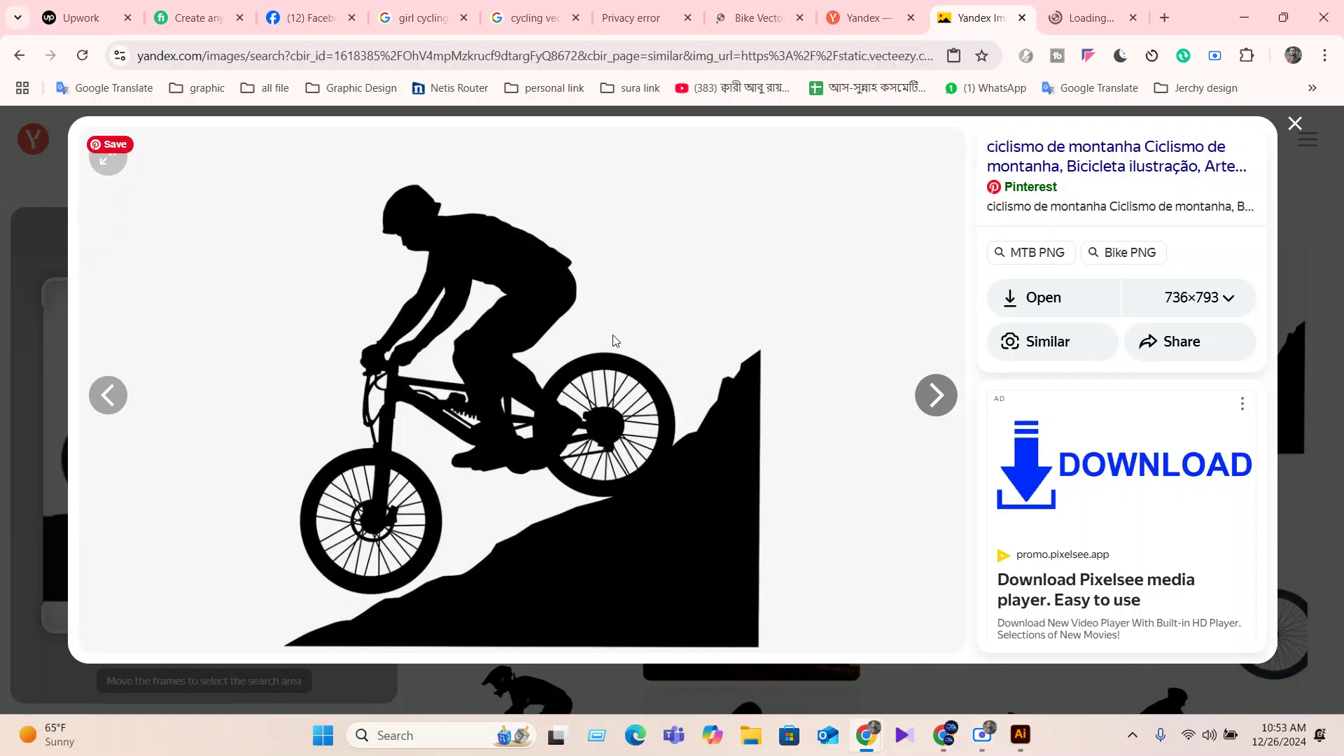
pyautogui.click(982, 735)
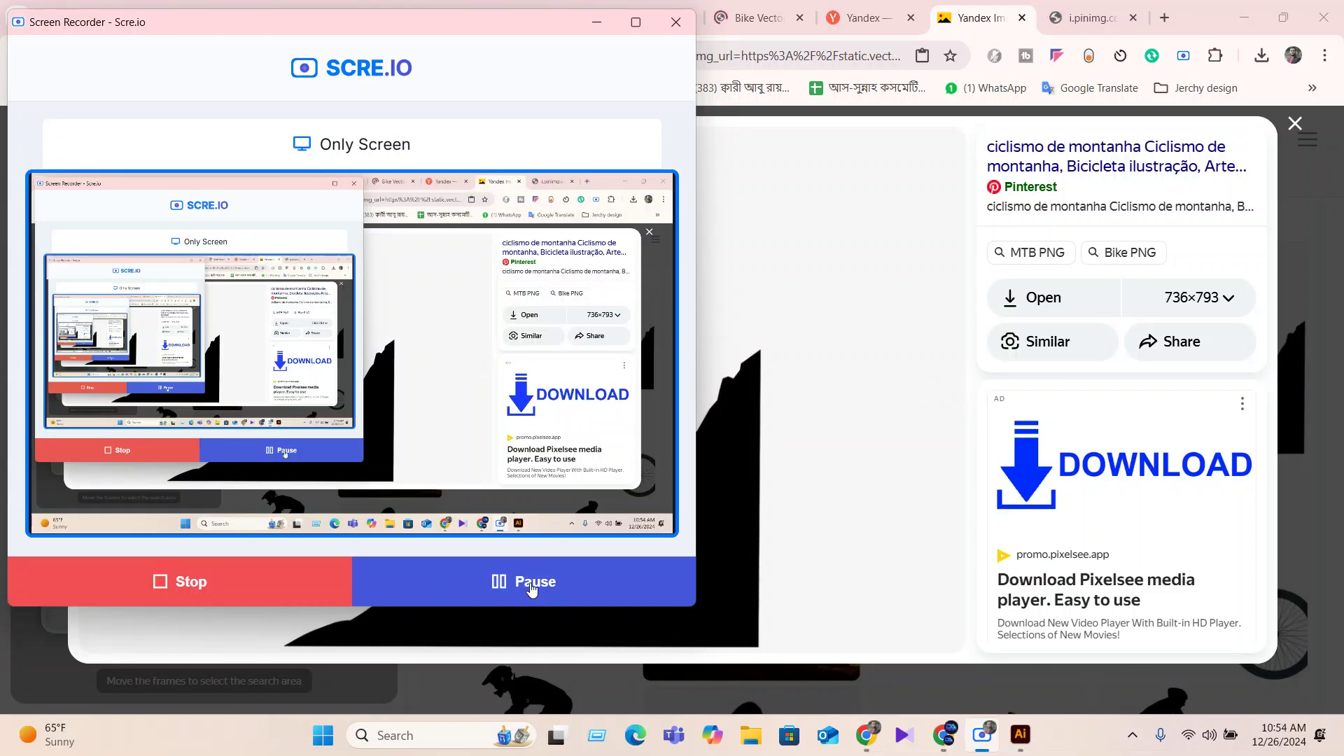
pyautogui.click(596, 21)
# Locate the downloaded 637e843bbe37be3b73b090df48d52ff2 image in its folder and place it beside the artboard in Illustrator.
pyautogui.click(1261, 55)
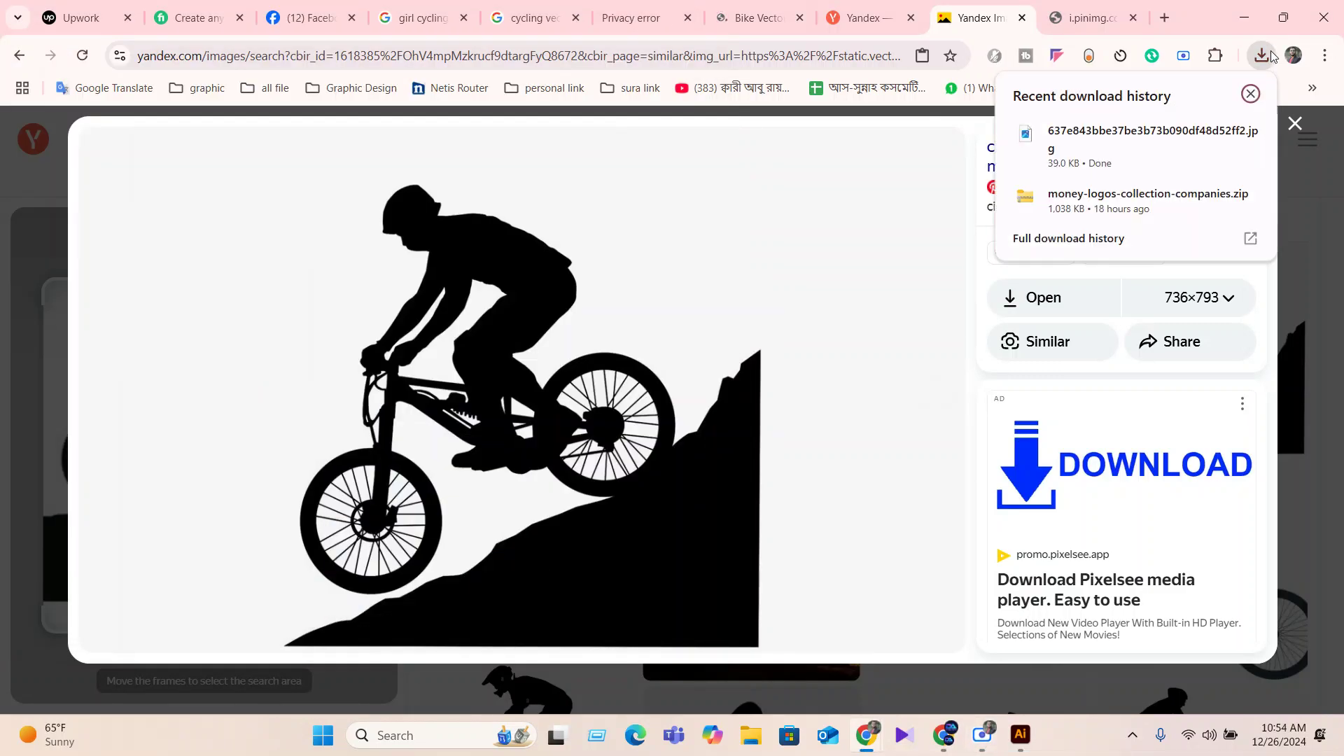
pyautogui.click(1224, 133)
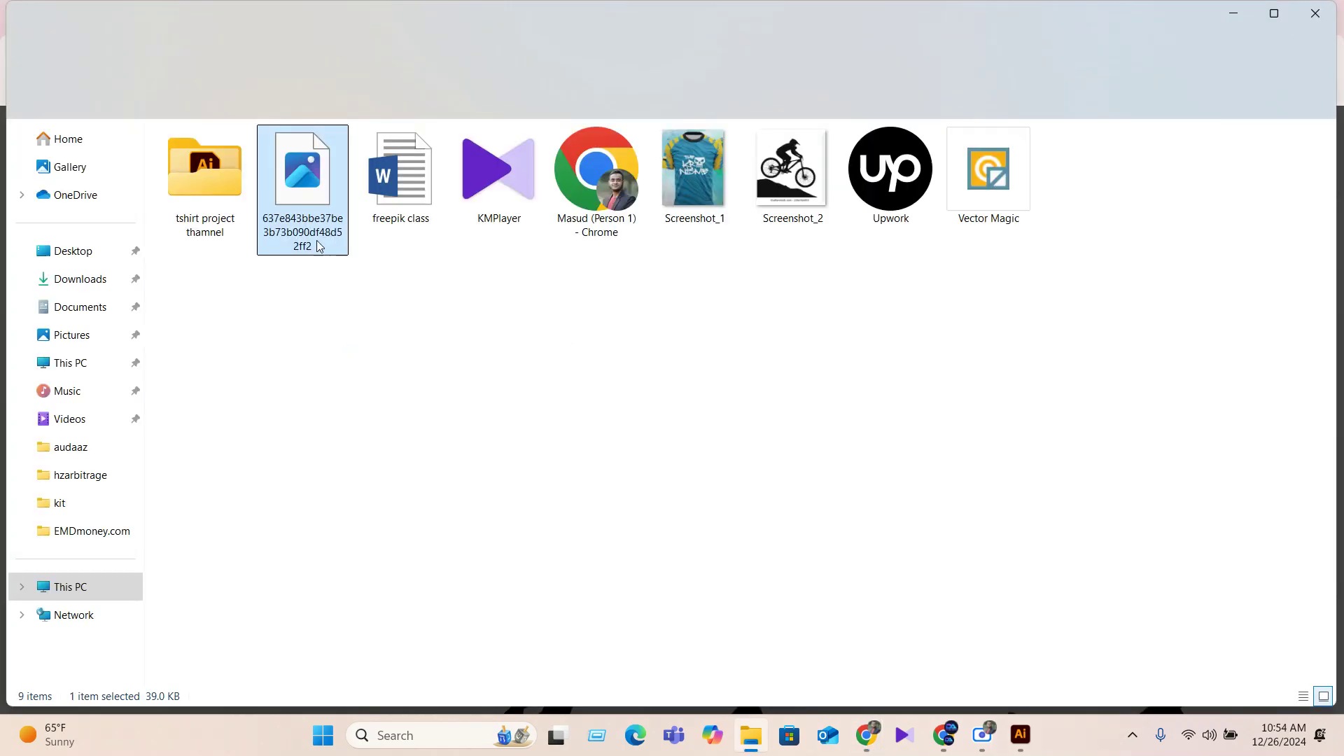
pyautogui.moveTo(319, 245)
pyautogui.mouseDown()
pyautogui.moveTo(363, 257)
pyautogui.moveTo(1029, 727)
pyautogui.moveTo(424, 423)
pyautogui.mouseUp()
pyautogui.hotkey('ctrl', '=')
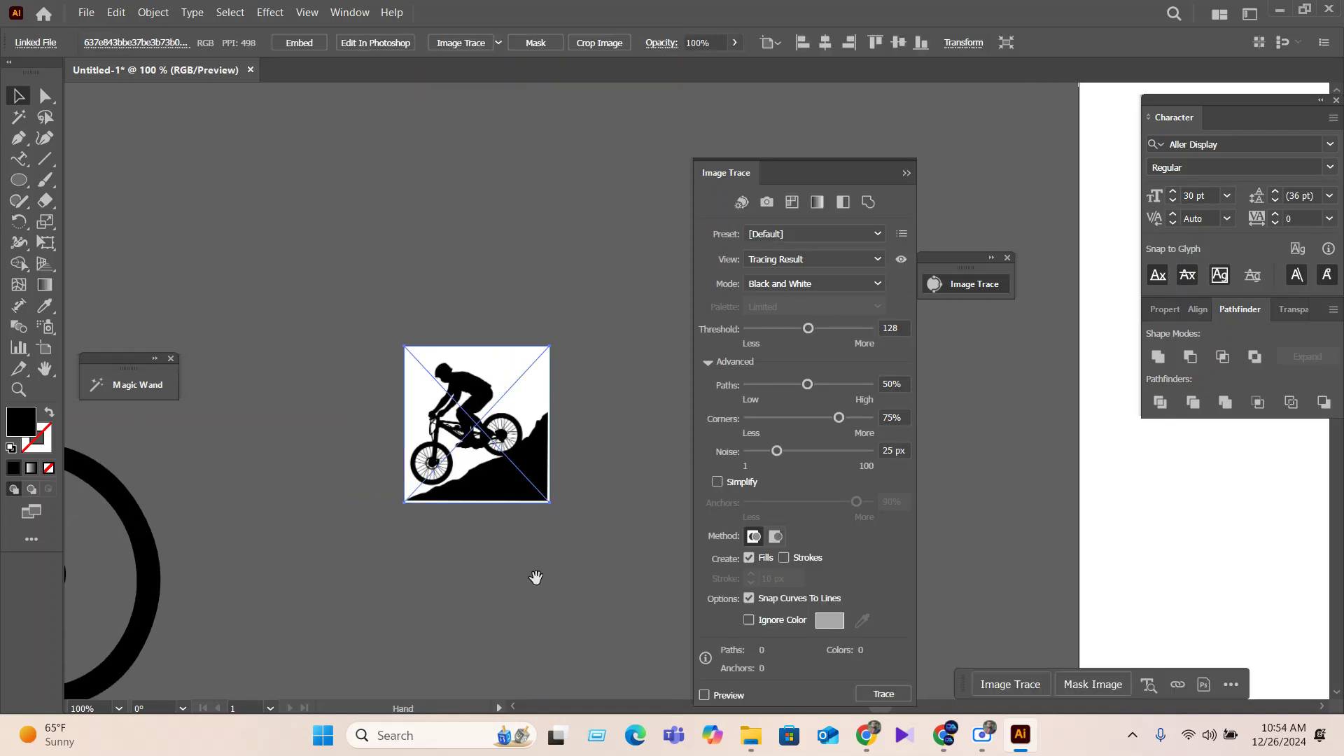
# Embed the placed downhill cyclist image in the document and trace it with the Silhouettes preset.
pyautogui.scroll(1, 530, 476)
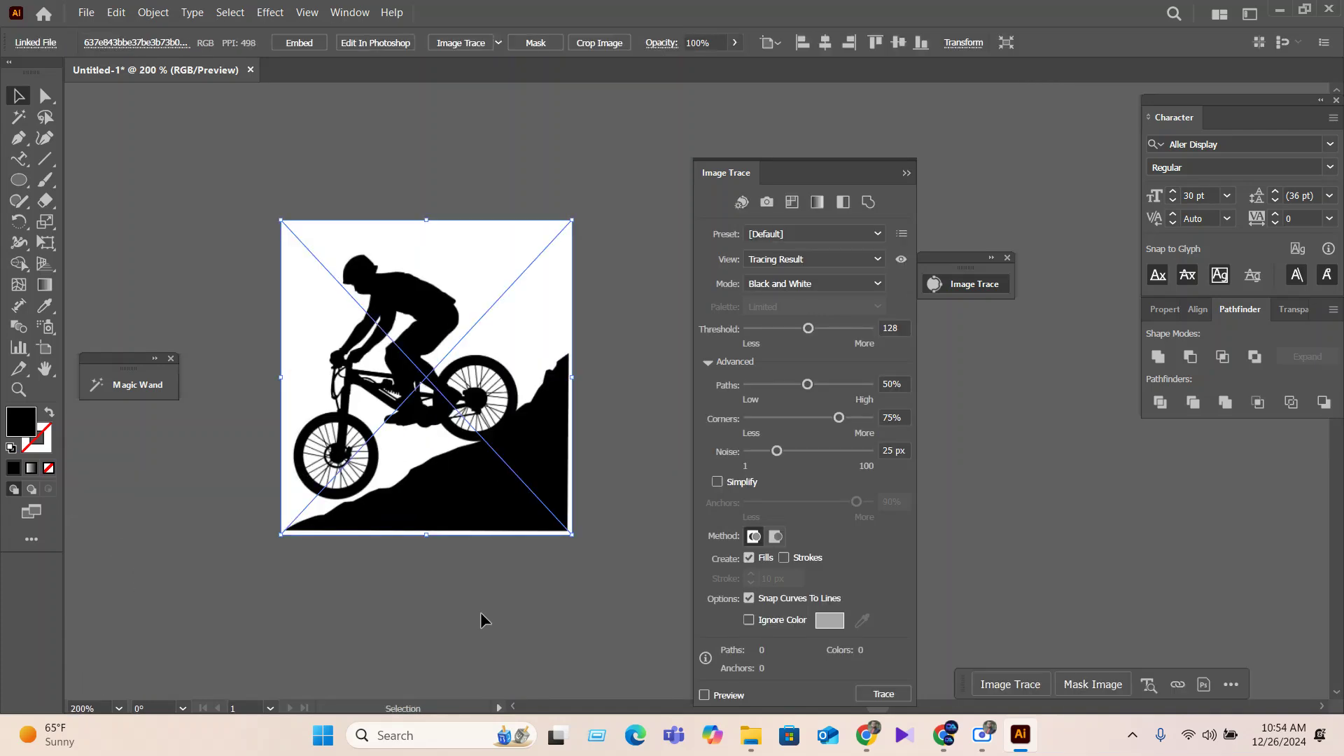
pyautogui.click(298, 43)
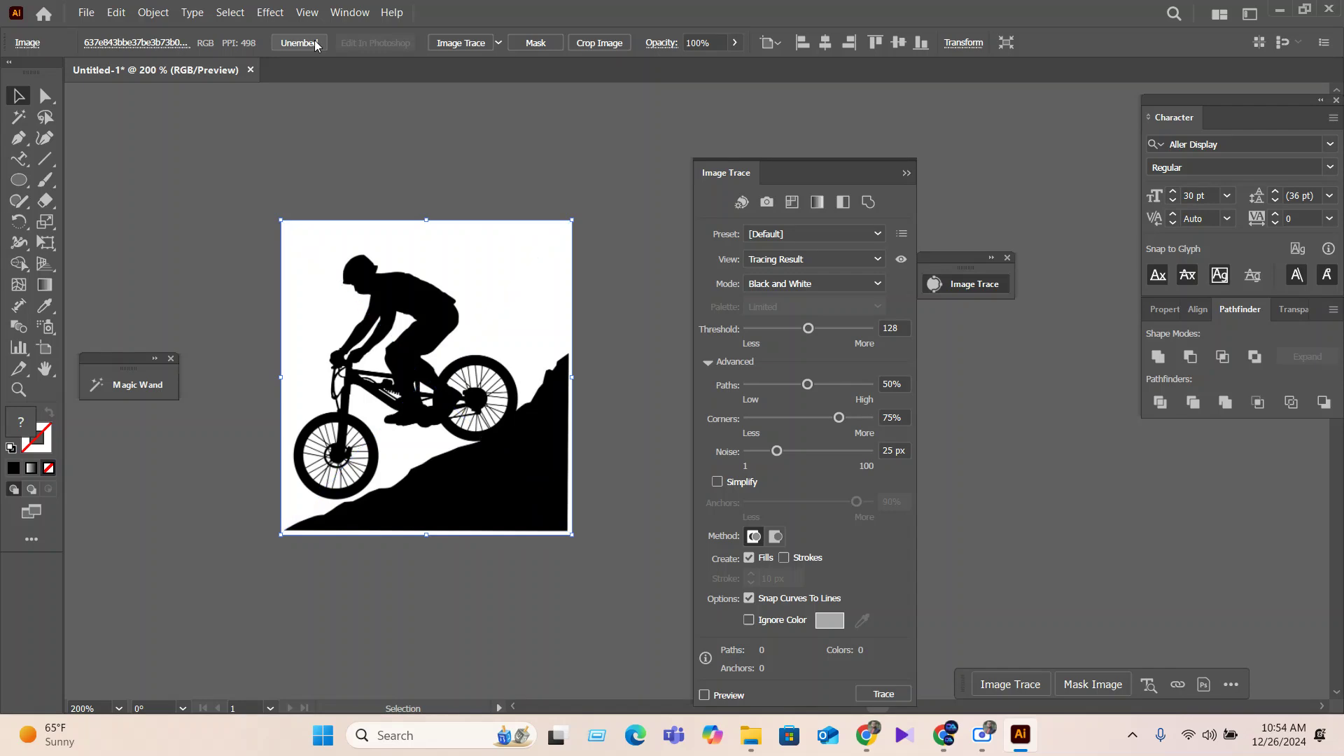
pyautogui.scroll(4, 488, 439)
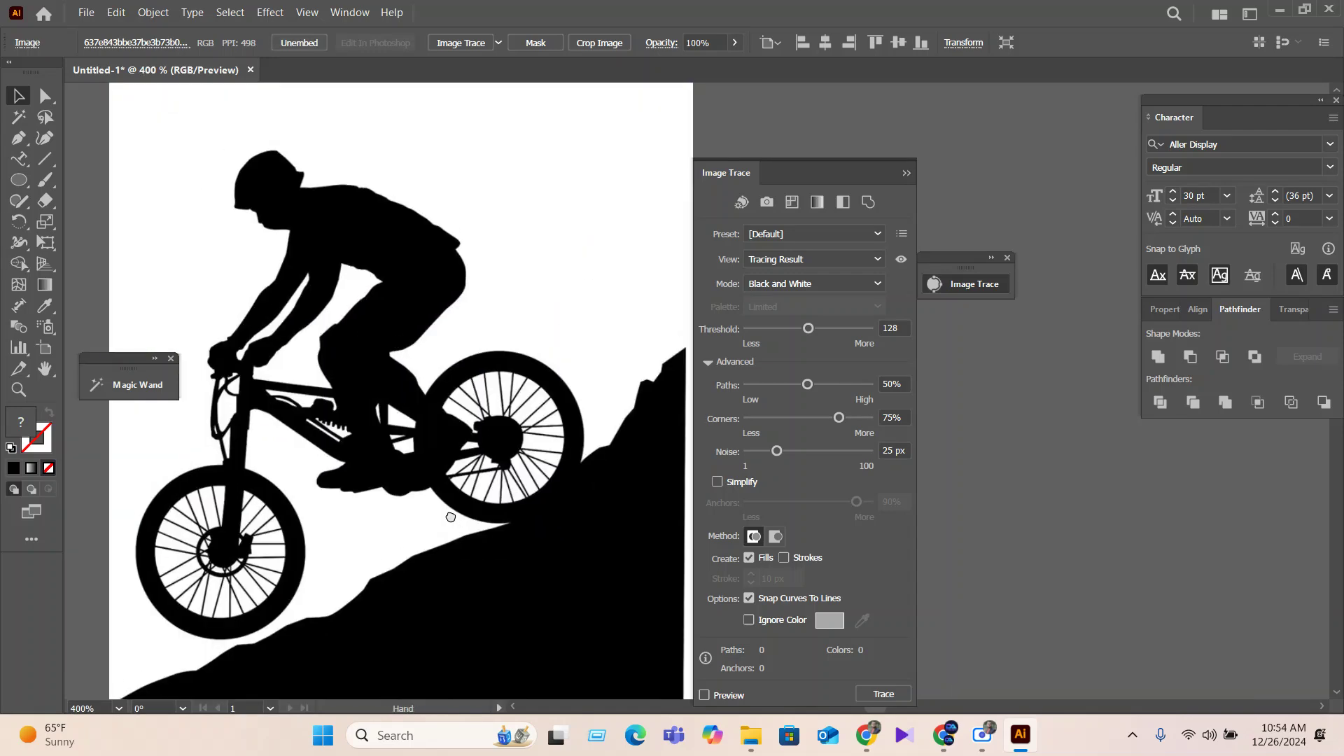
pyautogui.scroll(-4, 399, 347)
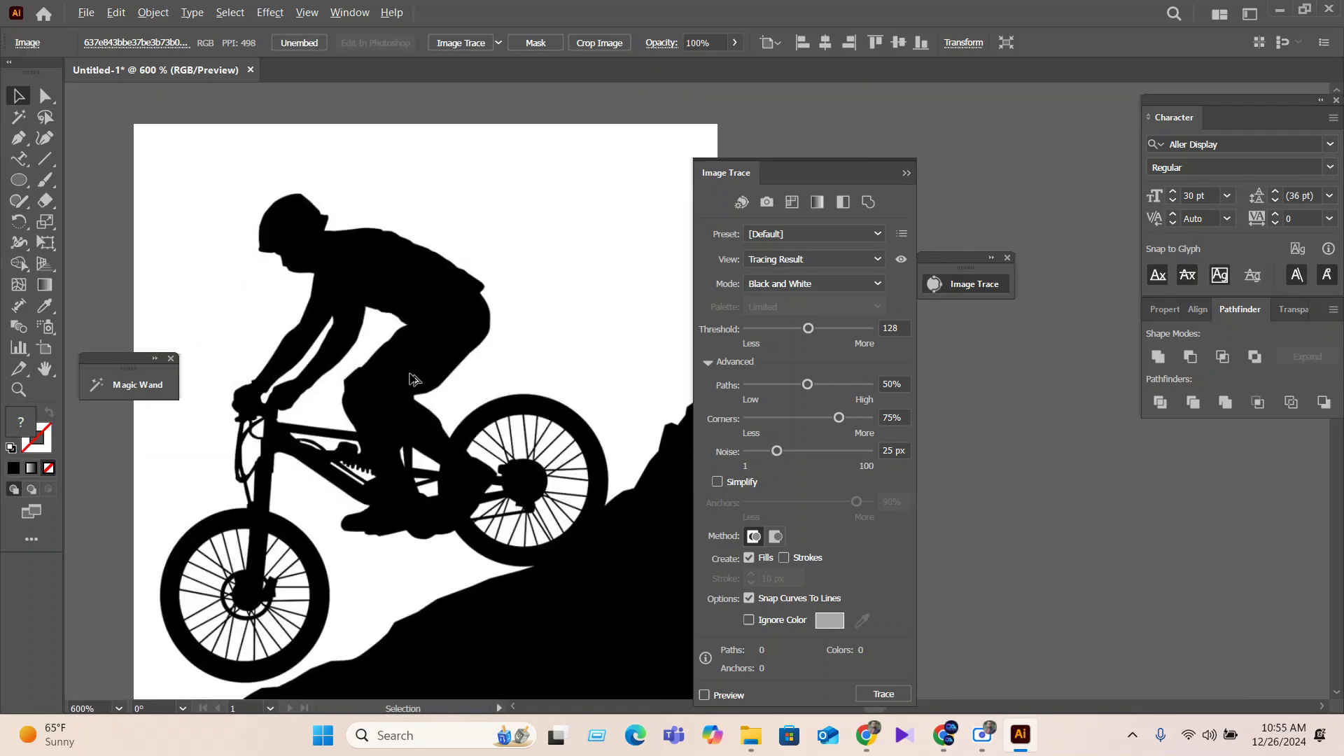
pyautogui.click(867, 261)
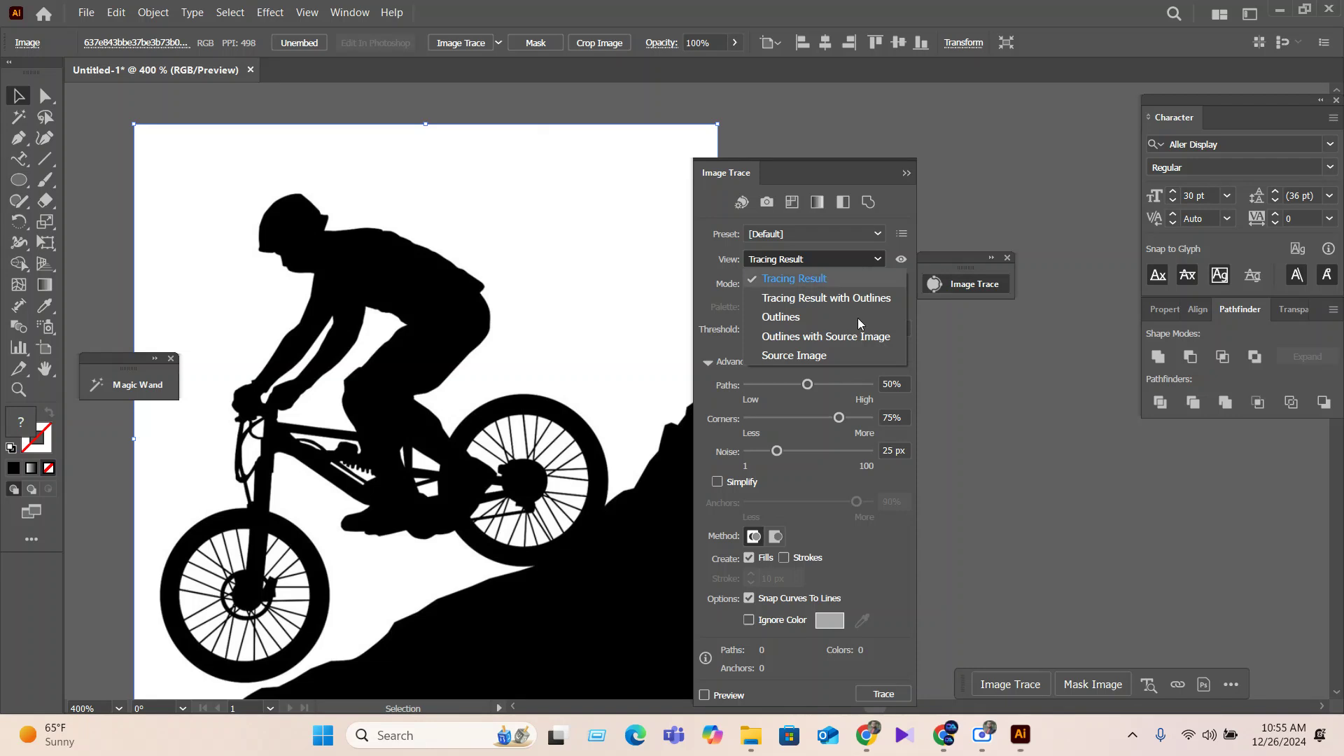
pyautogui.click(498, 43)
pyautogui.click(498, 44)
pyautogui.click(539, 259)
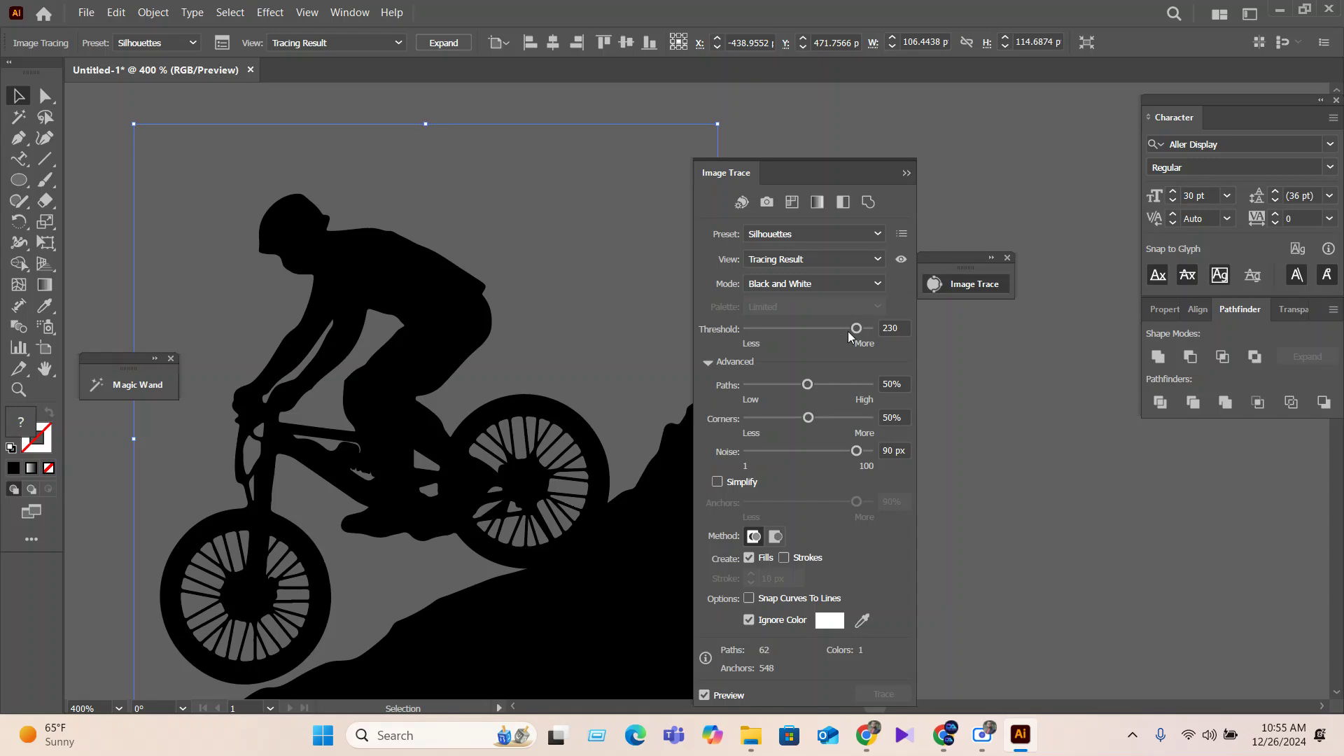
# Lower the trace's threshold, set paths to 65% and noise to 43 px, and expand the tracing into vector shapes.
pyautogui.moveTo(842, 329); pyautogui.dragTo(827, 329)
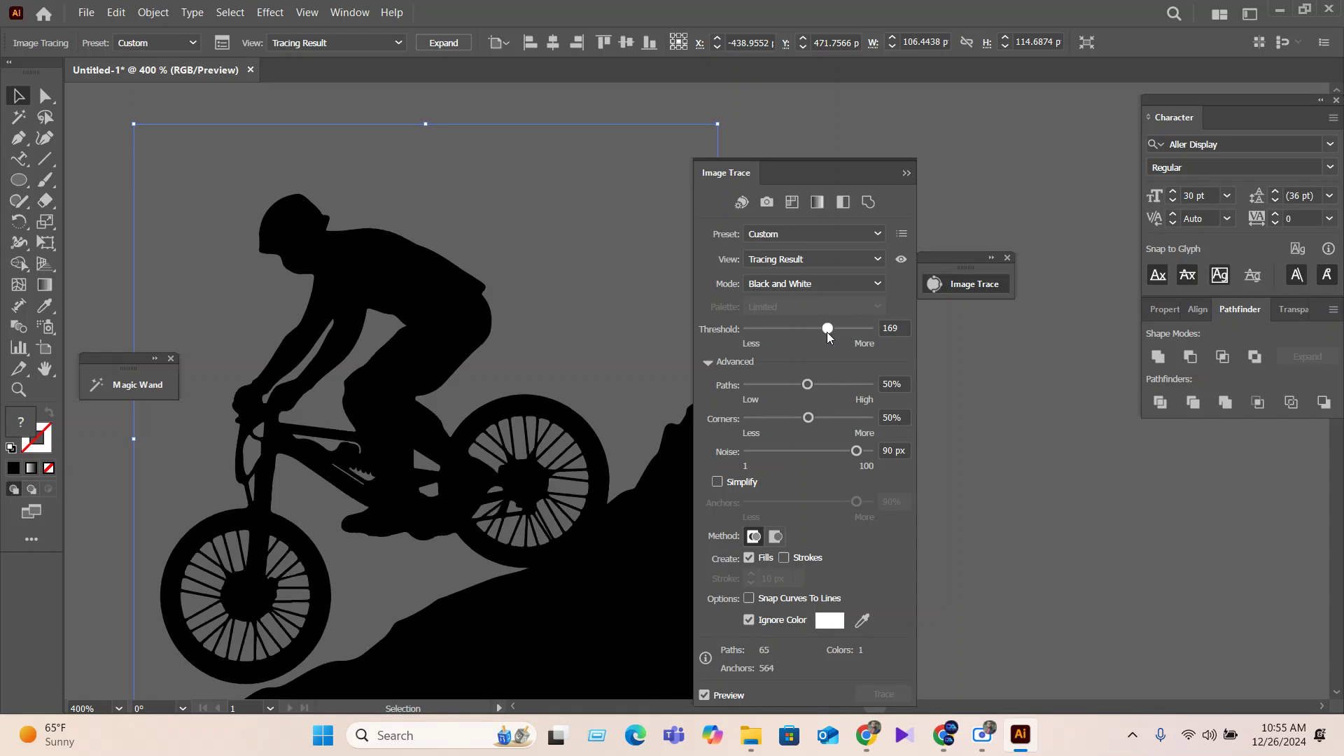
pyautogui.moveTo(807, 384); pyautogui.dragTo(823, 391)
pyautogui.moveTo(825, 452); pyautogui.dragTo(800, 452)
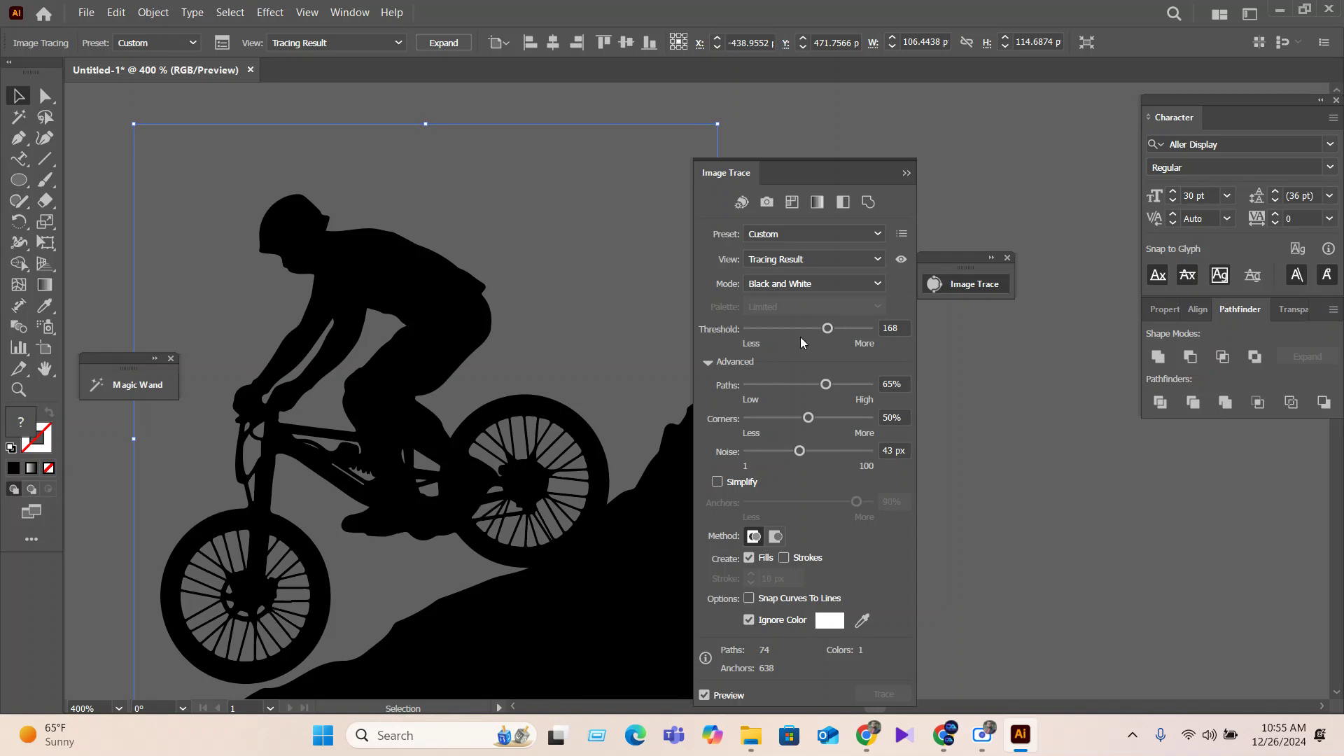
pyautogui.moveTo(828, 331); pyautogui.dragTo(816, 336)
pyautogui.click(459, 43)
# Move the expanded cyclist artwork onto the artboard, just below the concentric-circle badge.
pyautogui.scroll(-6, 424, 508)
pyautogui.moveTo(425, 509); pyautogui.dragTo(414, 477)
pyautogui.scroll(2, 478, 529)
# Mirror the cyclist artwork horizontally and move it over the middle of the concentric circles.
pyautogui.rightClick(487, 493)
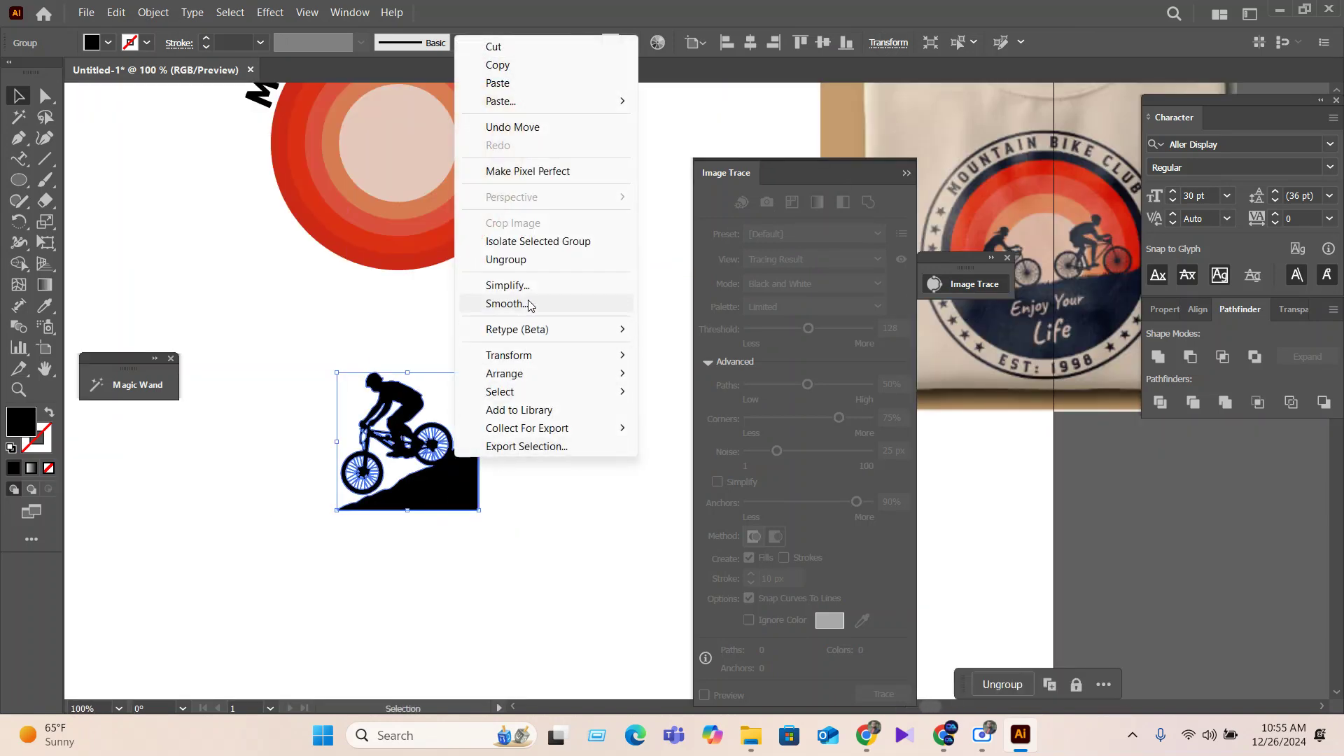
pyautogui.moveTo(527, 357)
pyautogui.click(682, 418)
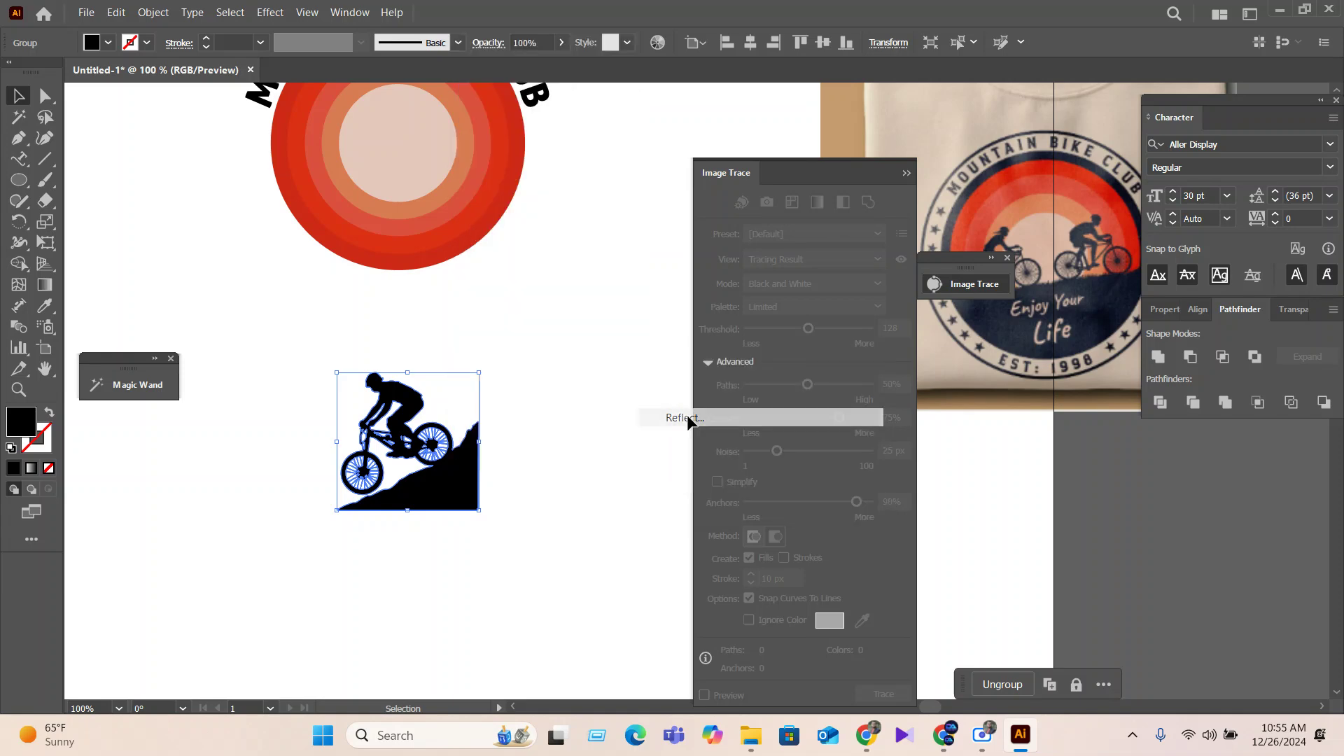
pyautogui.press('Return')
pyautogui.moveTo(588, 472); pyautogui.dragTo(603, 570)
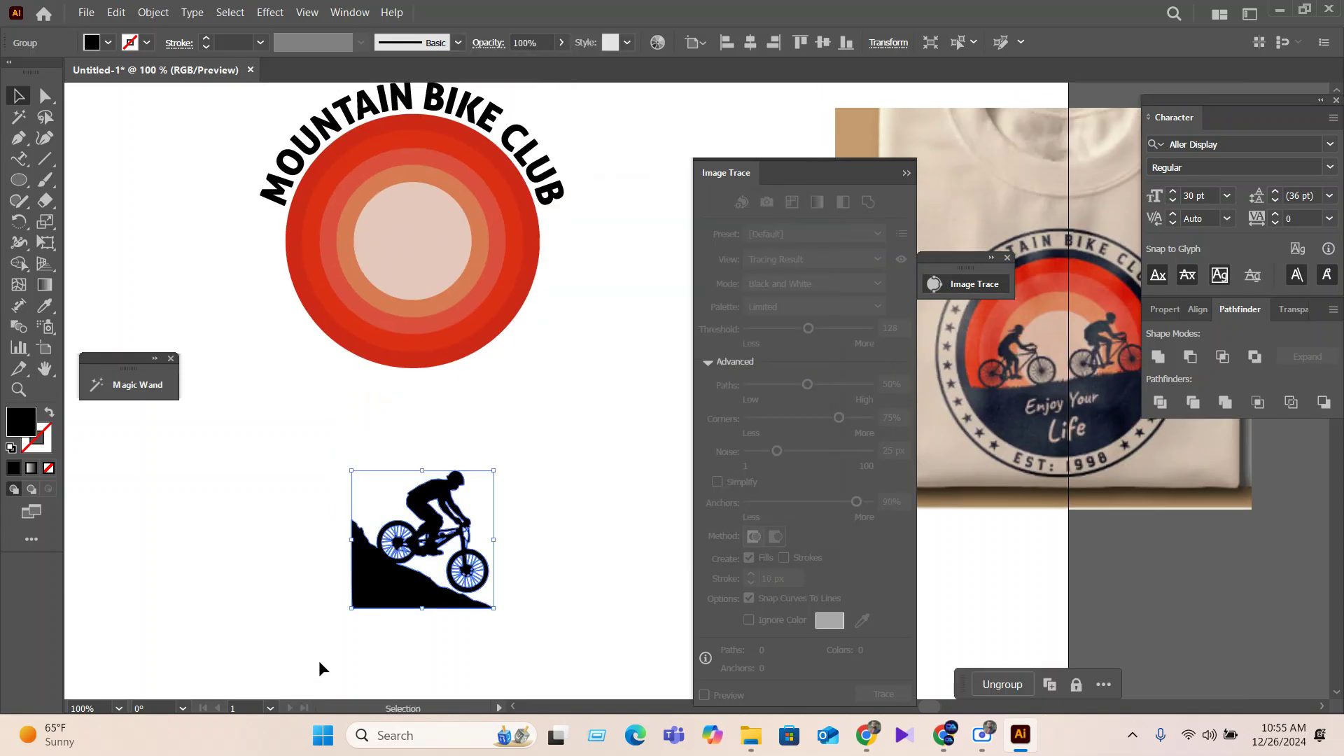
pyautogui.moveTo(417, 605); pyautogui.dragTo(408, 308)
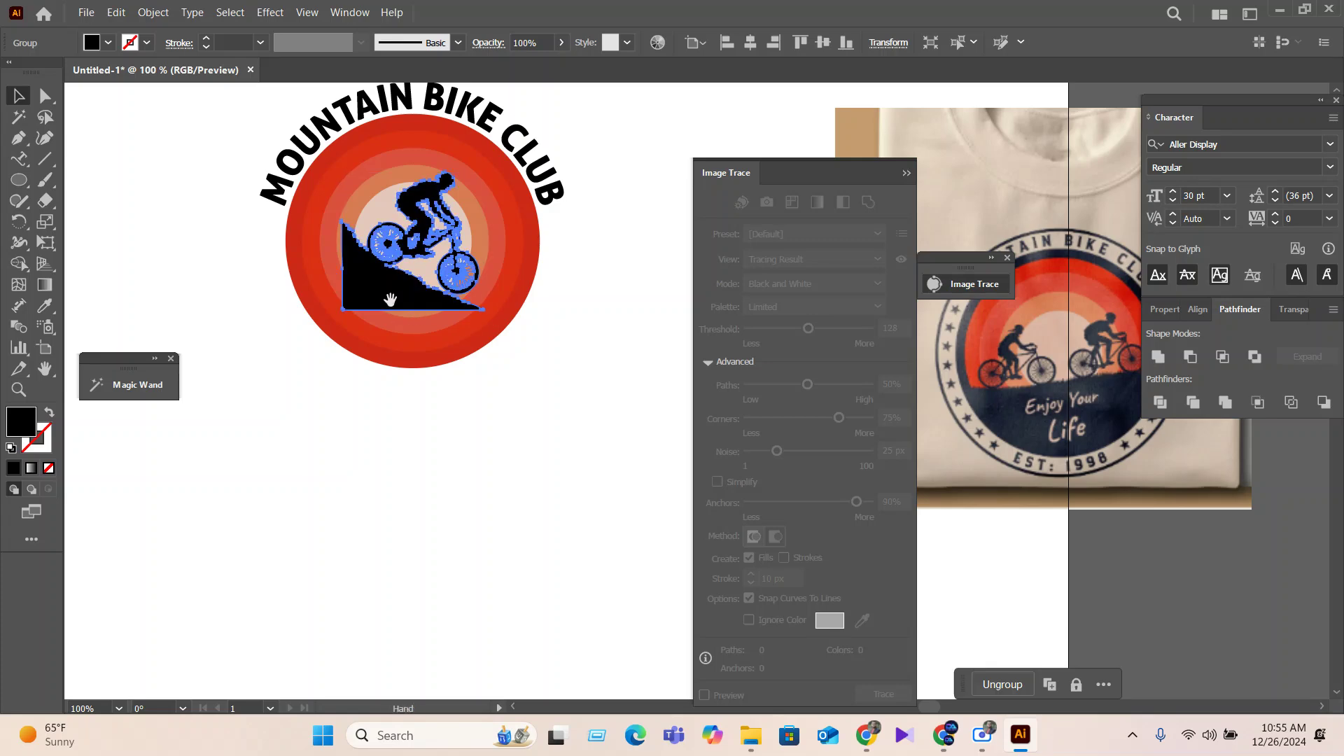
pyautogui.hotkey('ctrl', '+')
pyautogui.hotkey('ctrl', '-')
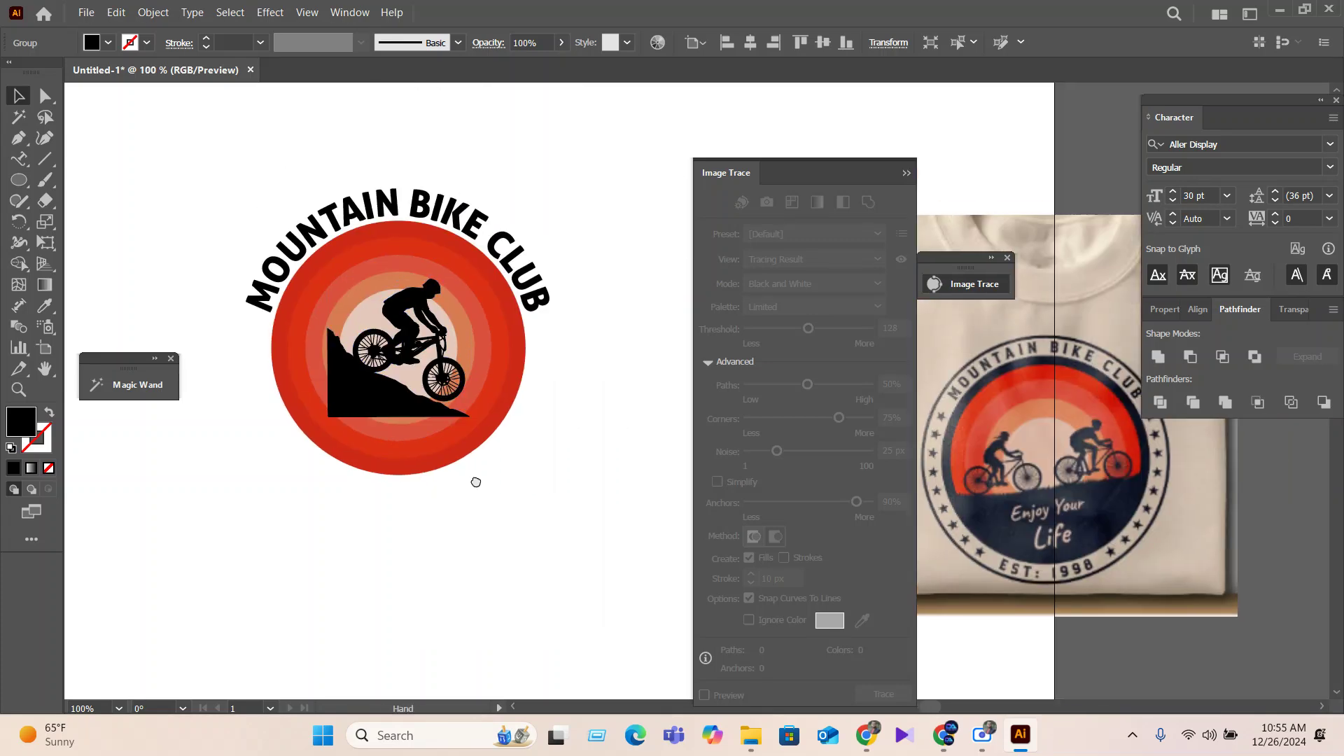
# Compare with the T-shirt reference, then shrink the cyclist, rotate it slightly counterclockwise and reposition it over the innermost circle.
pyautogui.hscroll(10, 474, 480)
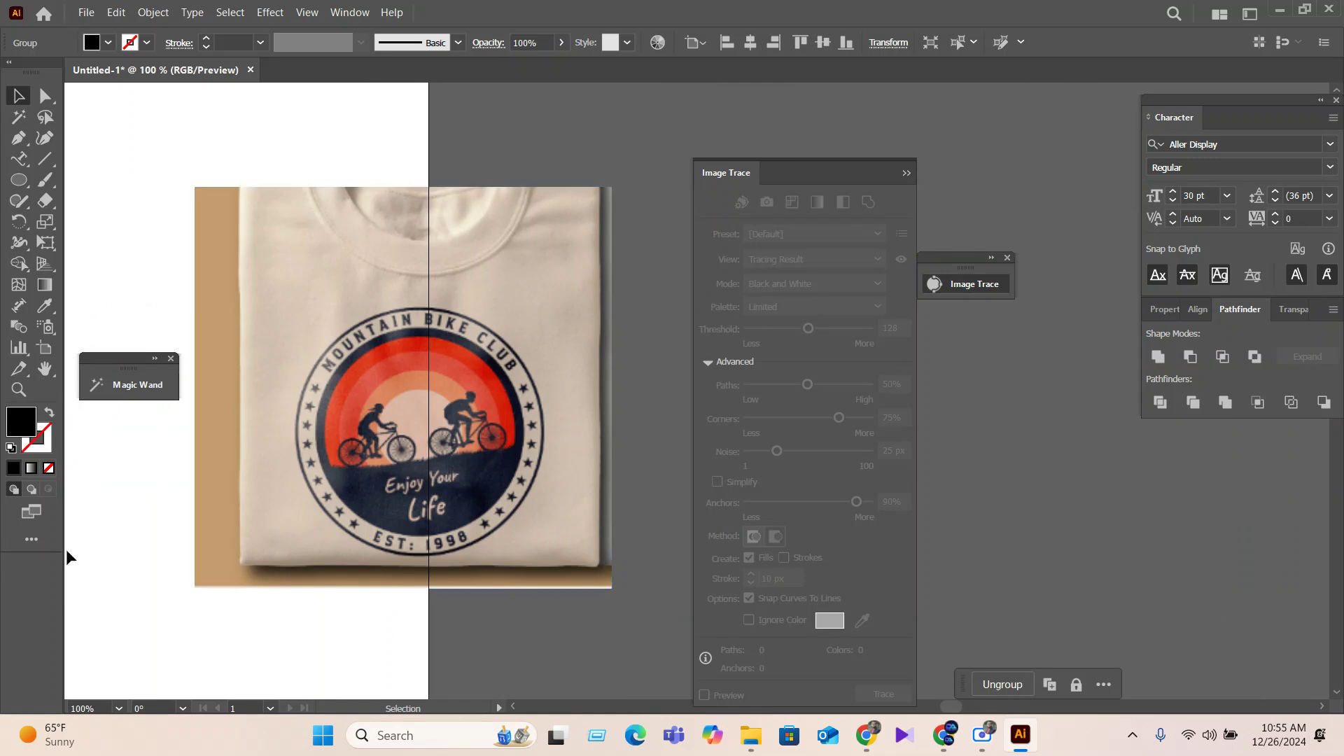
pyautogui.hscroll(-10, 555, 587)
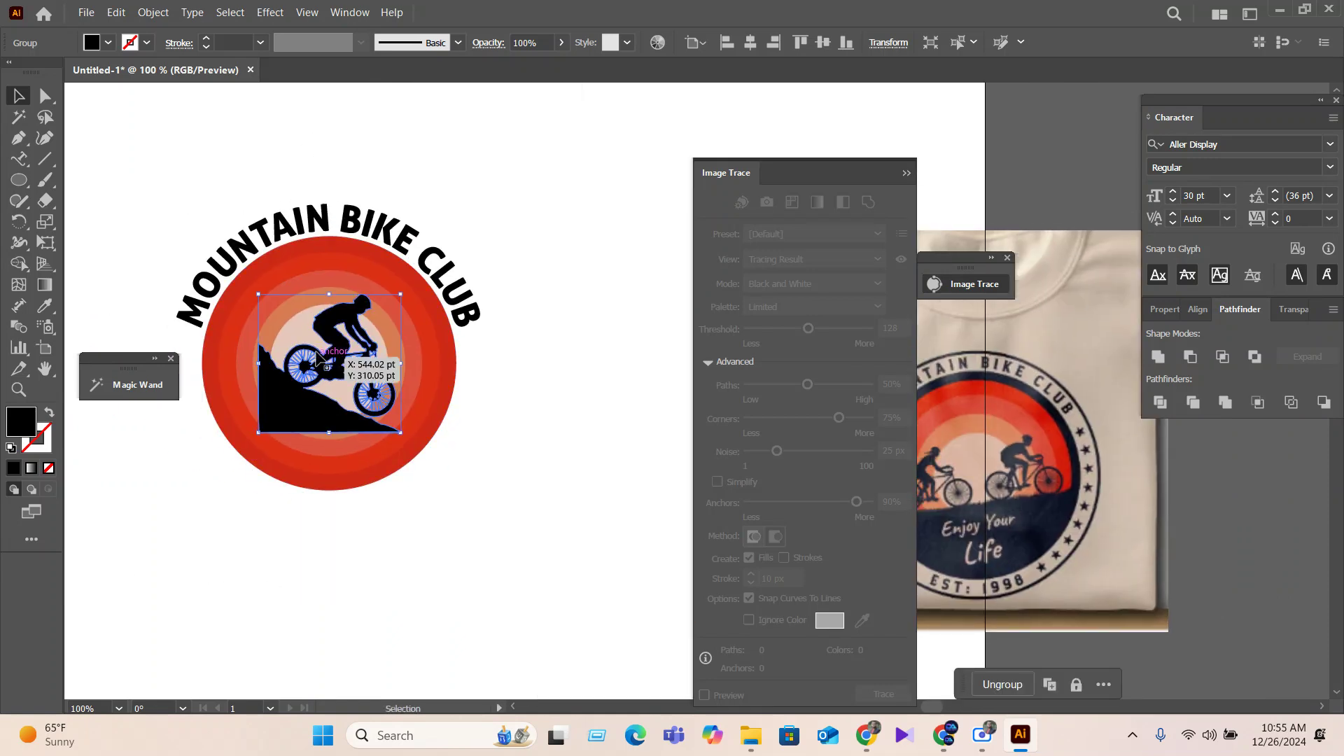
pyautogui.hscroll(8, 540, 593)
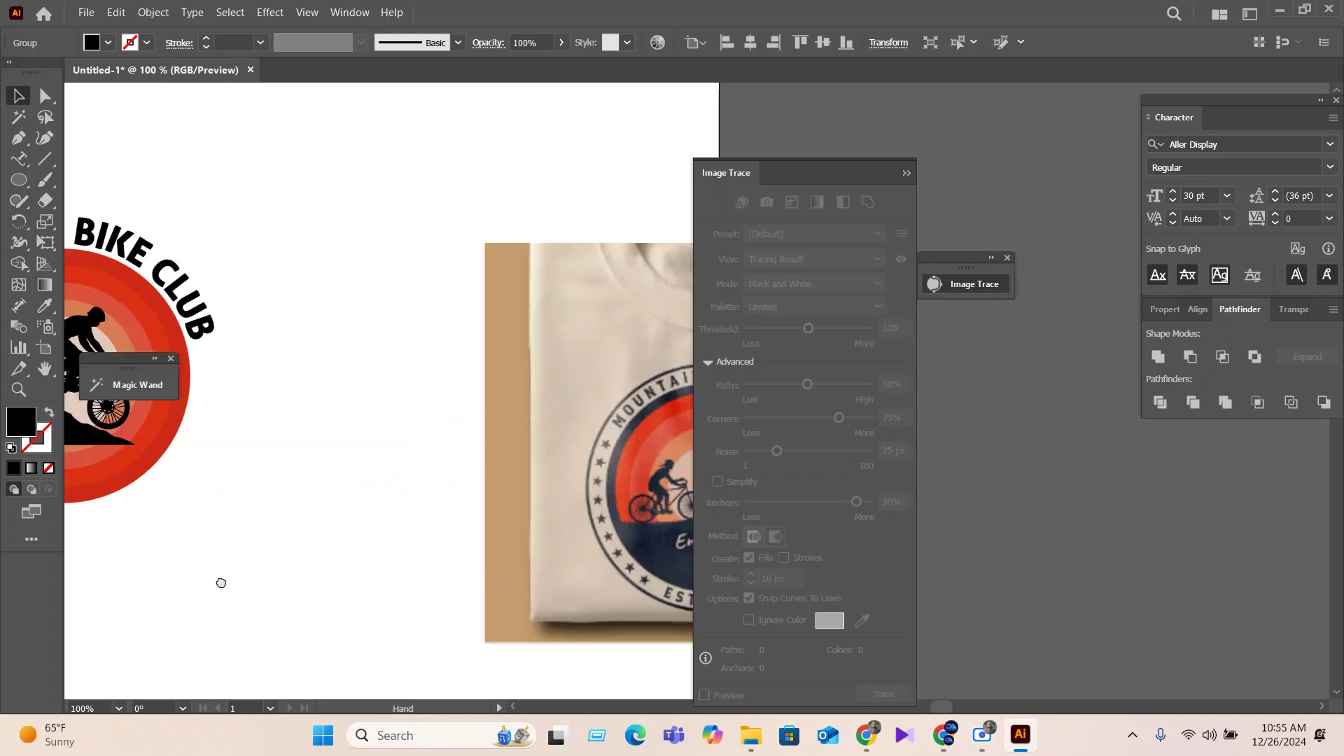
pyautogui.hotkey('ctrl', '+')
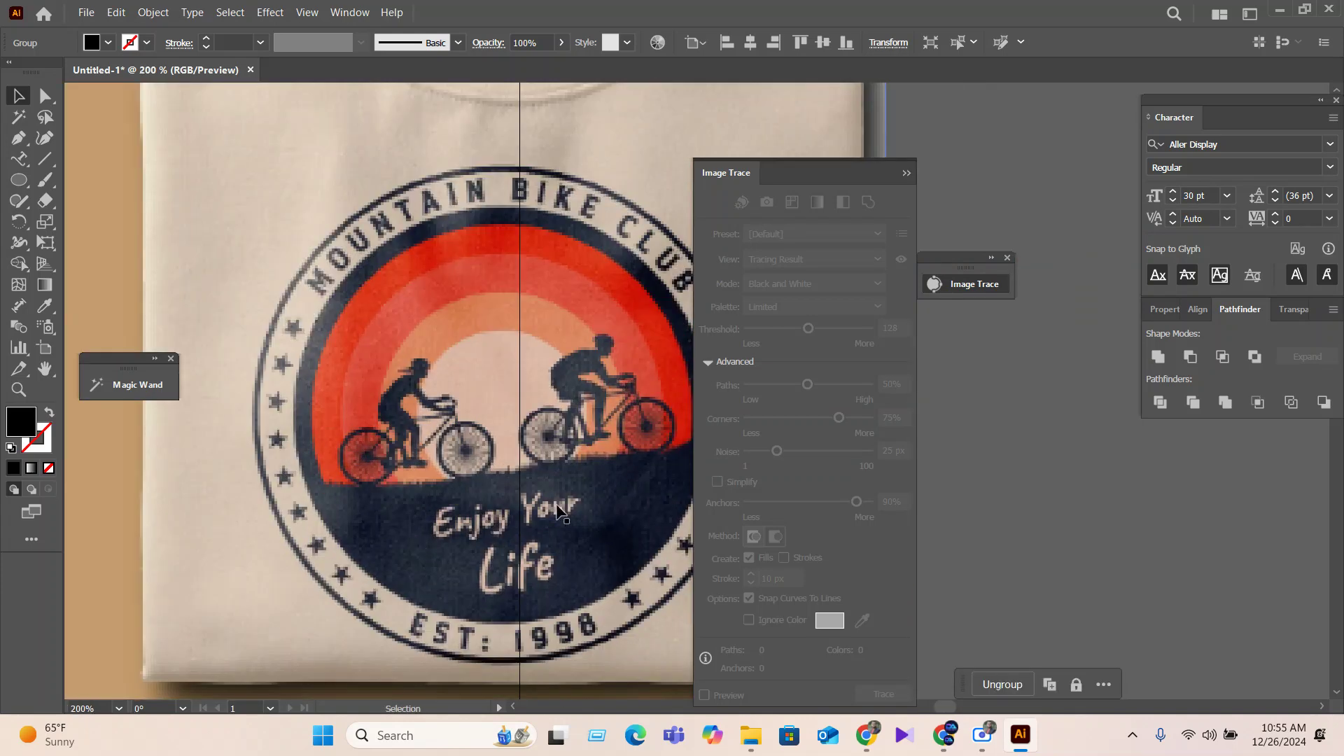
pyautogui.hscroll(-15, 560, 513)
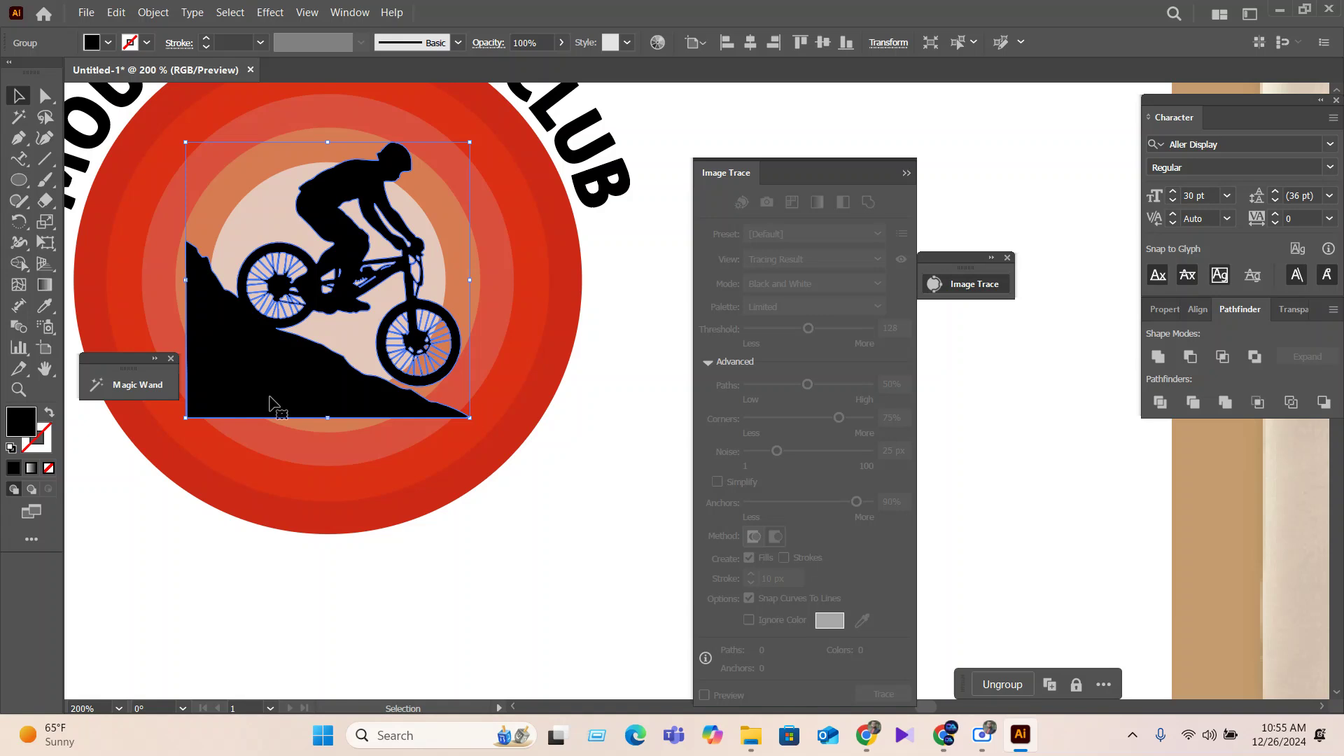
pyautogui.moveTo(469, 416)
pyautogui.mouseDown()
pyautogui.moveTo(405, 364)
pyautogui.moveTo(431, 382)
pyautogui.mouseUp()
pyautogui.moveTo(322, 370); pyautogui.dragTo(308, 388)
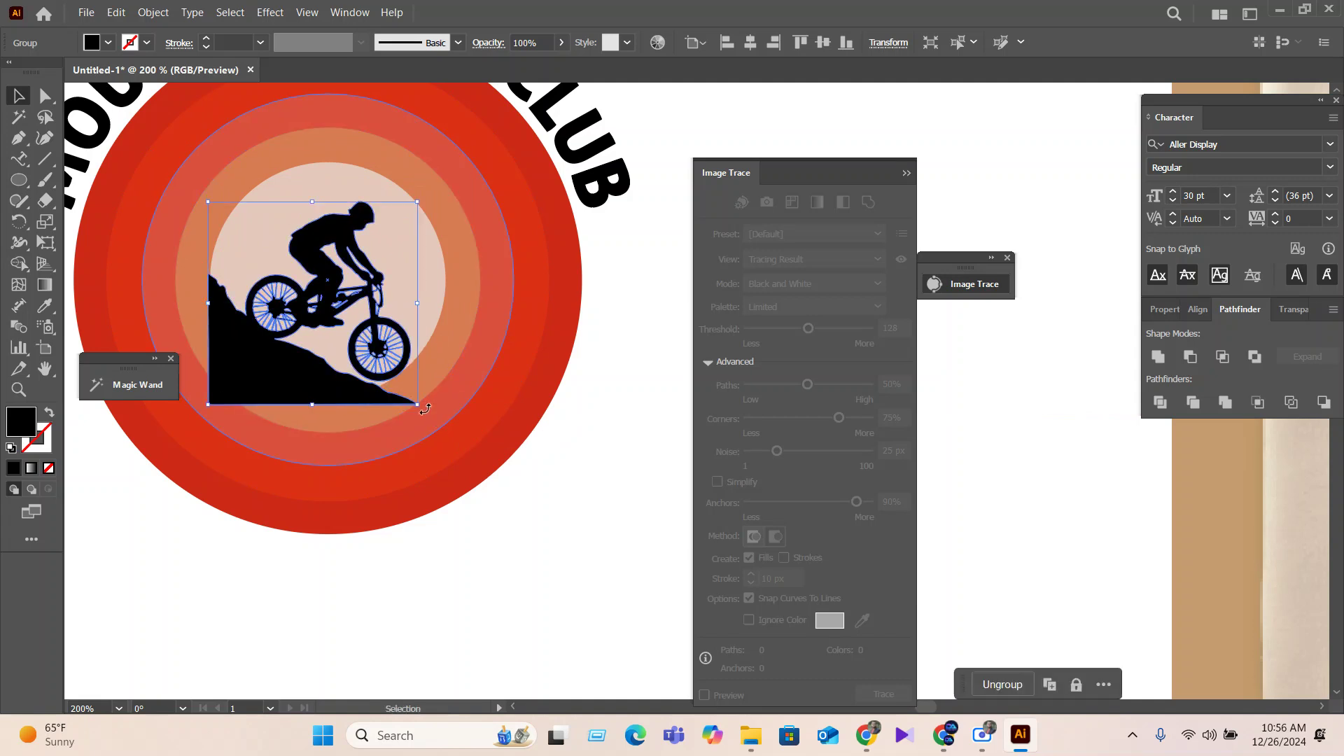
pyautogui.moveTo(424, 408); pyautogui.dragTo(452, 405)
pyautogui.moveTo(307, 392); pyautogui.dragTo(313, 380)
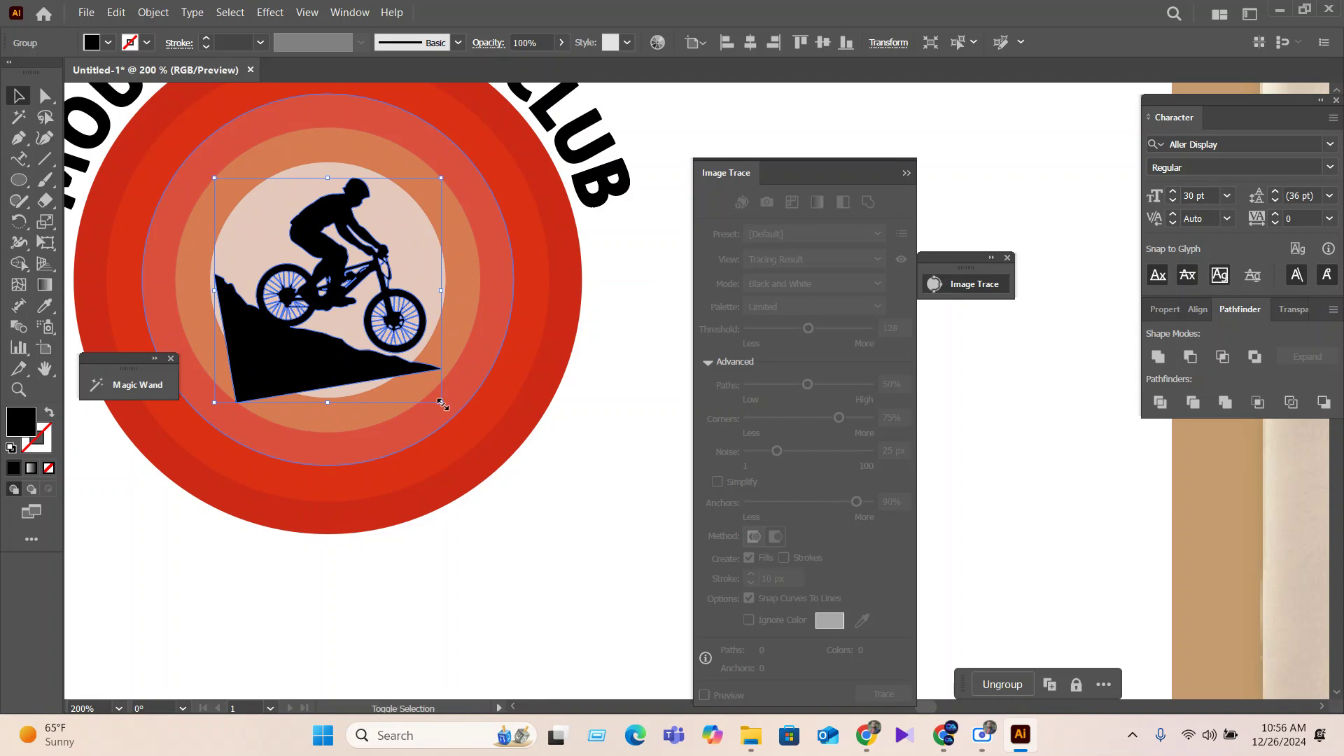
# Fine-tune the cyclist's size and position so the hill extends over the lower part of the orange ring.
pyautogui.moveTo(442, 404)
pyautogui.mouseDown()
pyautogui.moveTo(412, 392)
pyautogui.moveTo(424, 390)
pyautogui.mouseUp()
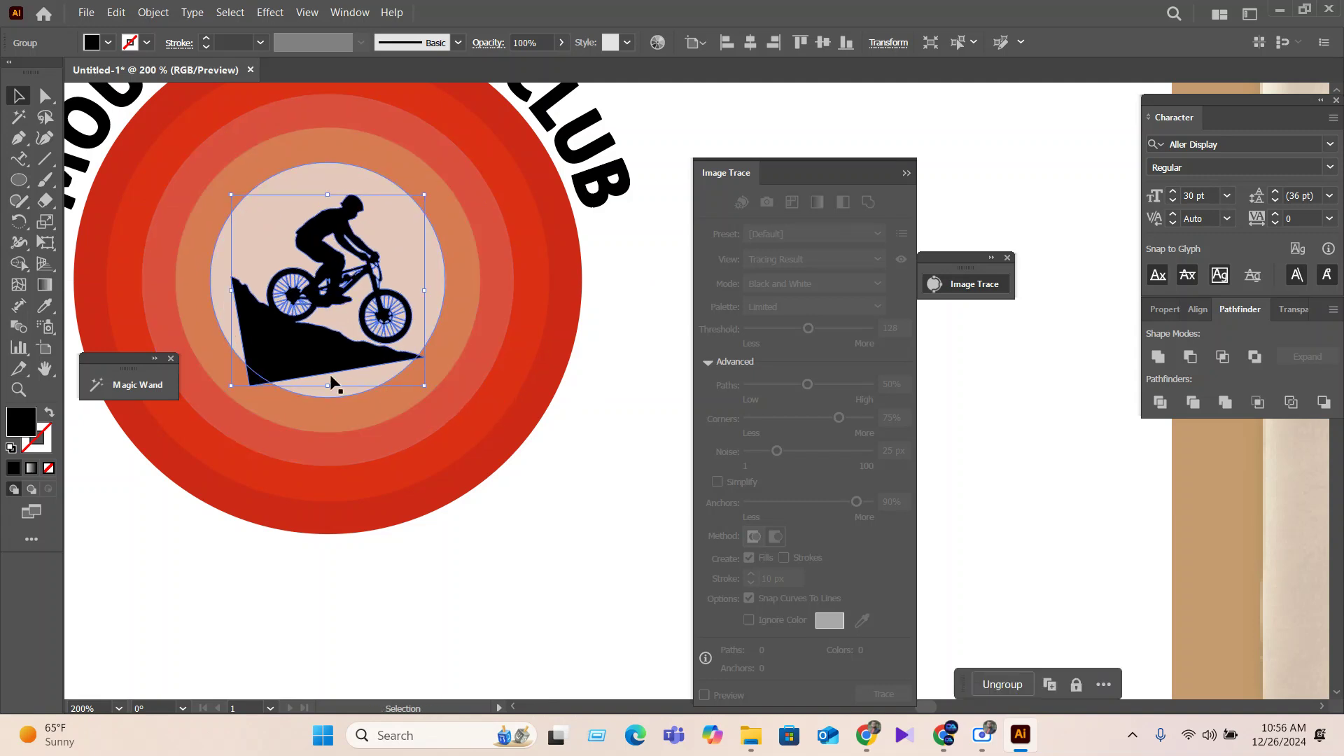
pyautogui.moveTo(328, 377)
pyautogui.mouseDown()
pyautogui.moveTo(327, 405)
pyautogui.moveTo(321, 394)
pyautogui.mouseUp()
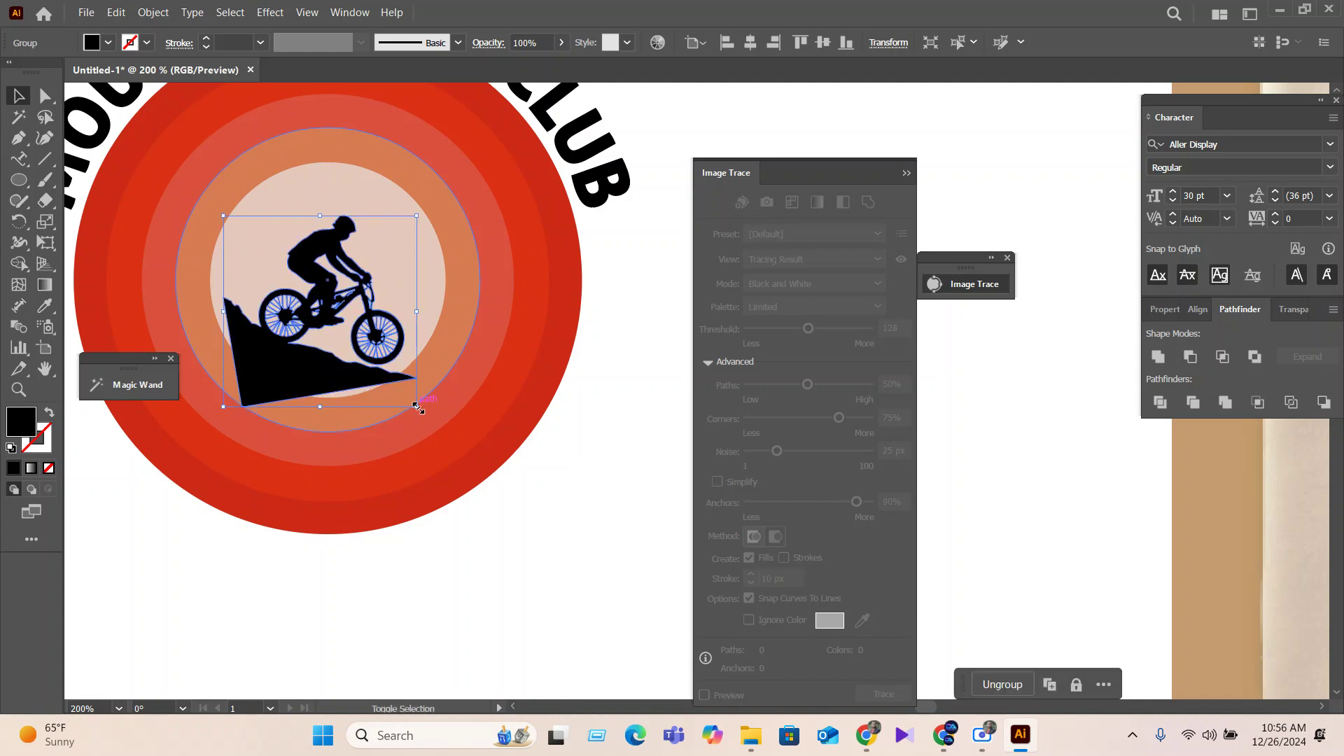
pyautogui.moveTo(418, 406); pyautogui.dragTo(427, 418)
pyautogui.moveTo(335, 402); pyautogui.dragTo(335, 402)
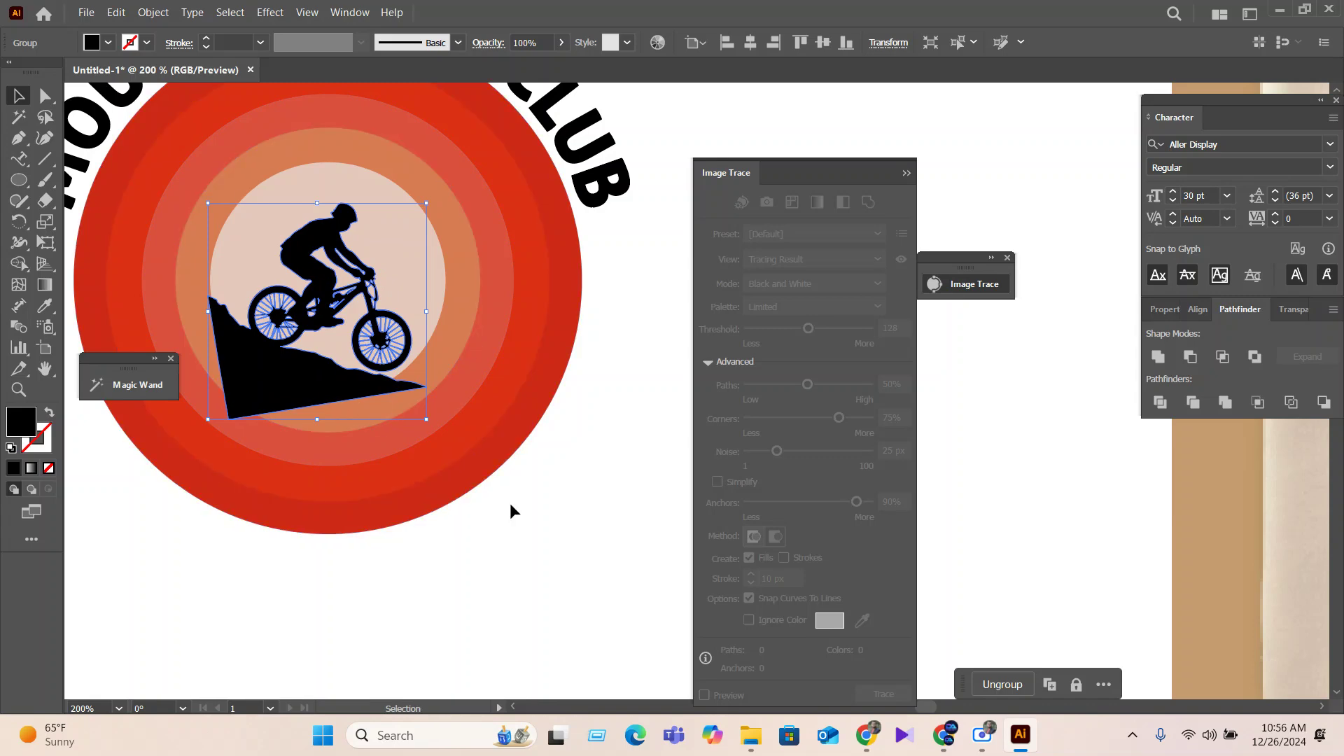
# Cut the cyclist group from the badge and ungroup the concentric circles.
pyautogui.scroll(1, 450, 516)
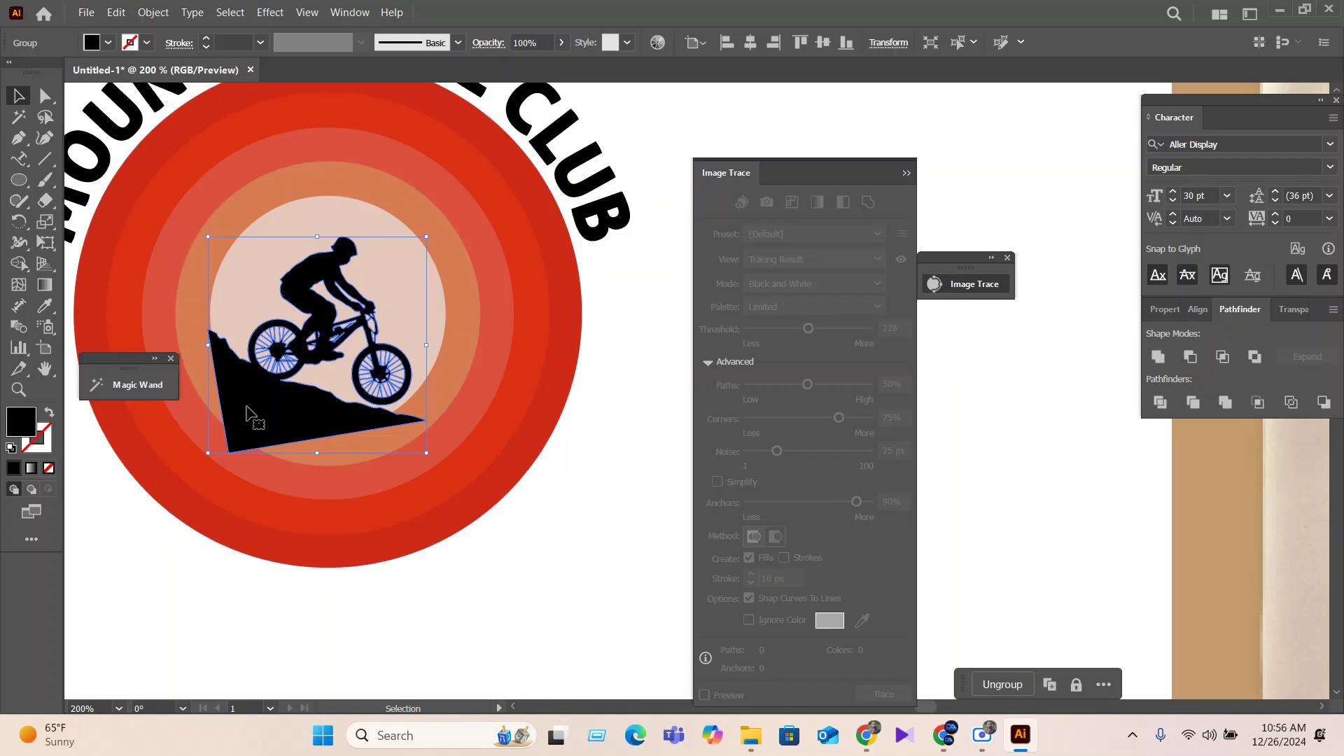
pyautogui.press('Delete')
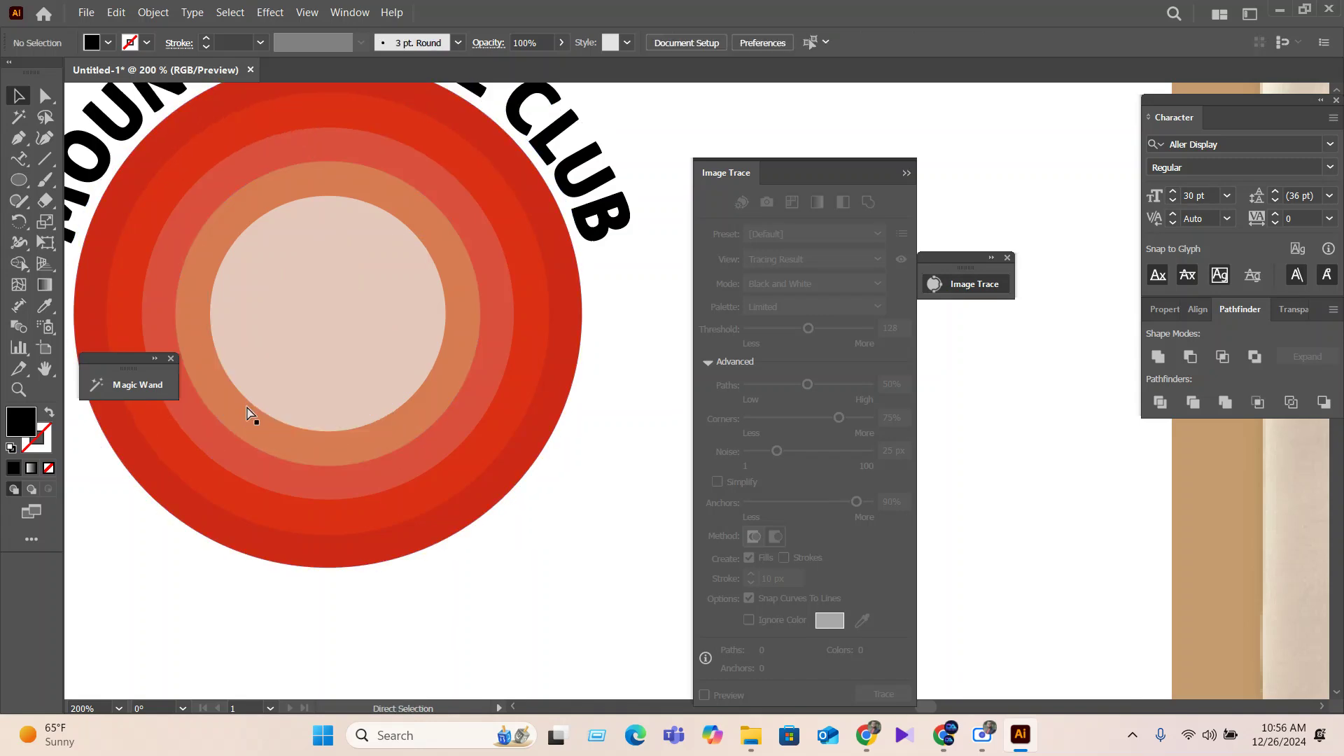
pyautogui.click(258, 421)
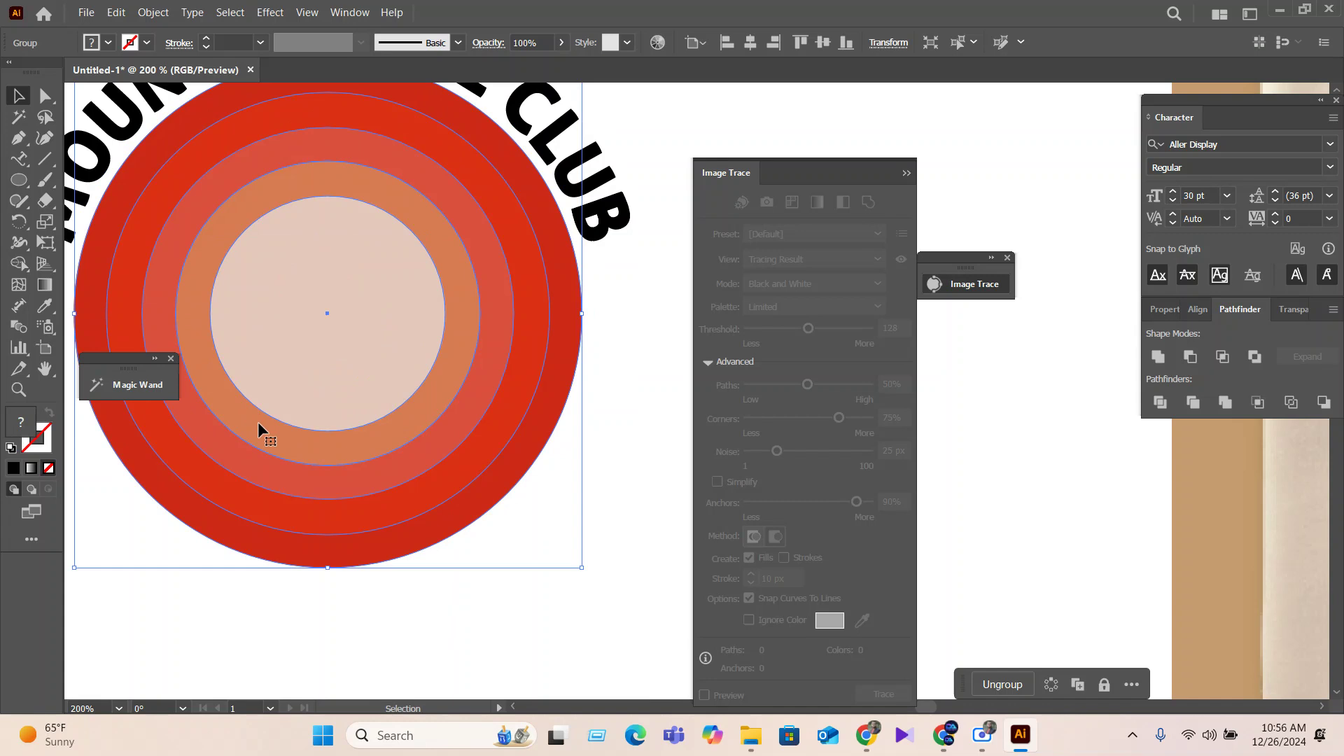
pyautogui.rightClick(258, 422)
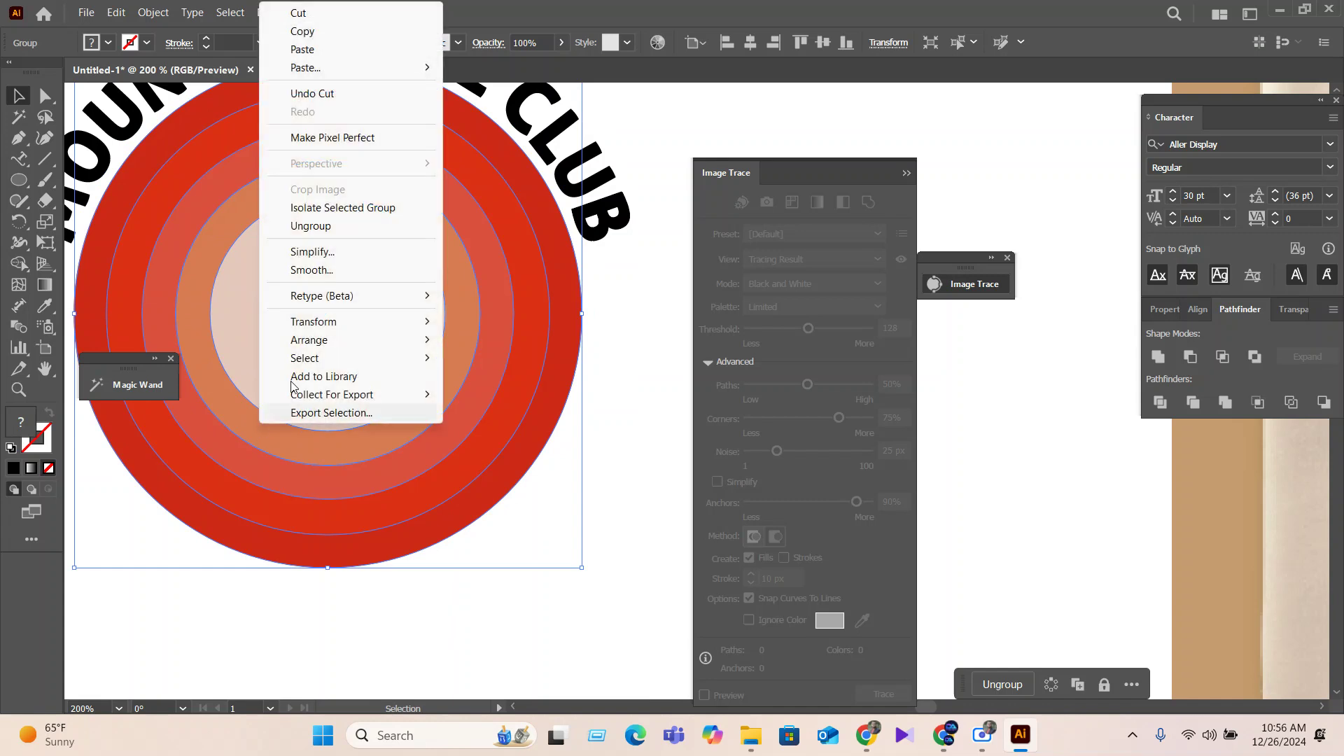
pyautogui.click(324, 226)
pyautogui.click(651, 650)
pyautogui.click(358, 437)
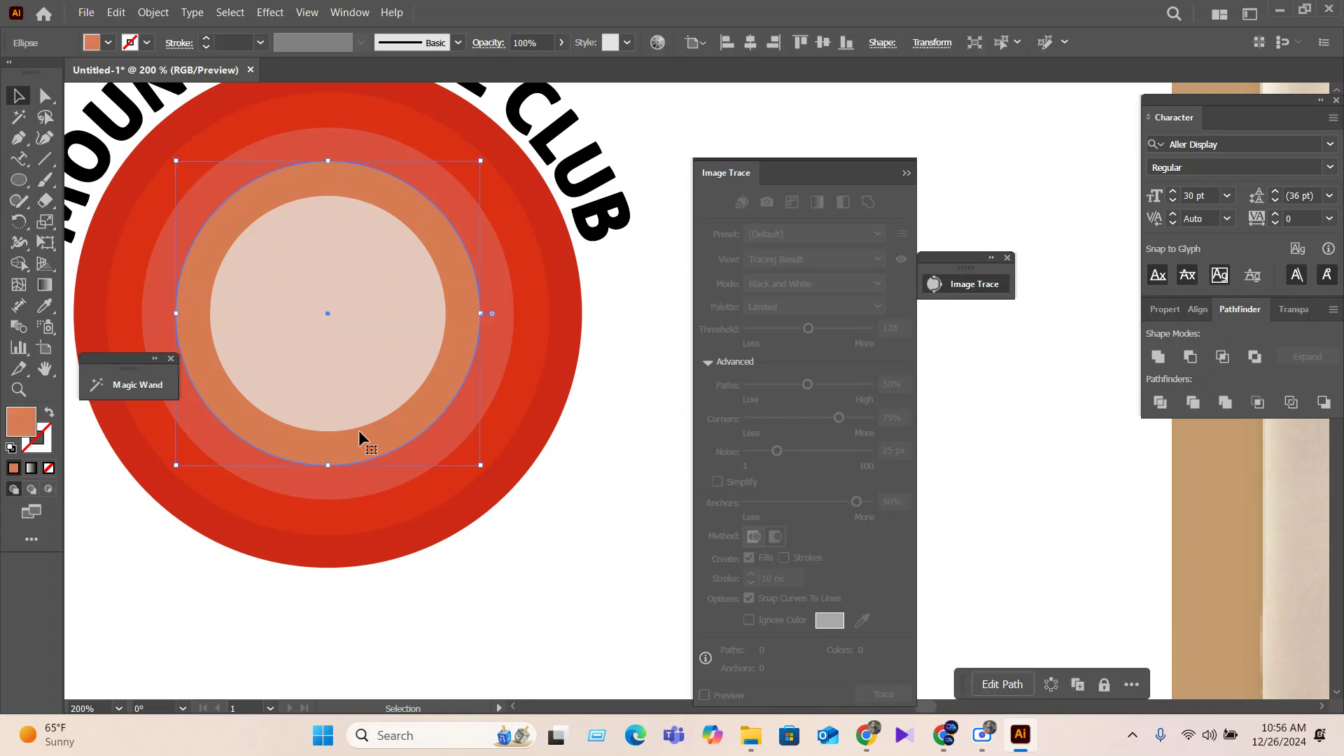
pyautogui.moveTo(362, 431); pyautogui.dragTo(373, 448)
pyautogui.hotkey('ctrl', 'z')
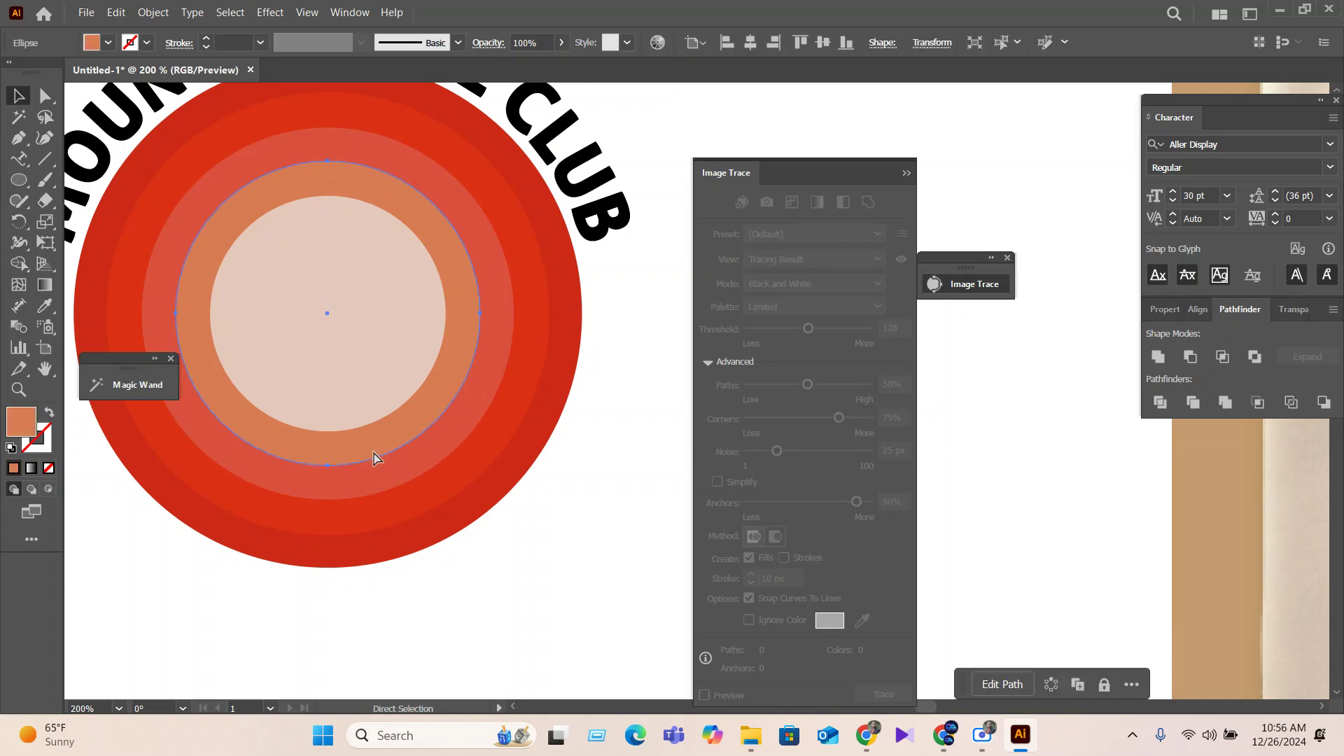
# Try pasting the cut cyclist in place directly behind the orange circle.
pyautogui.click(350, 382)
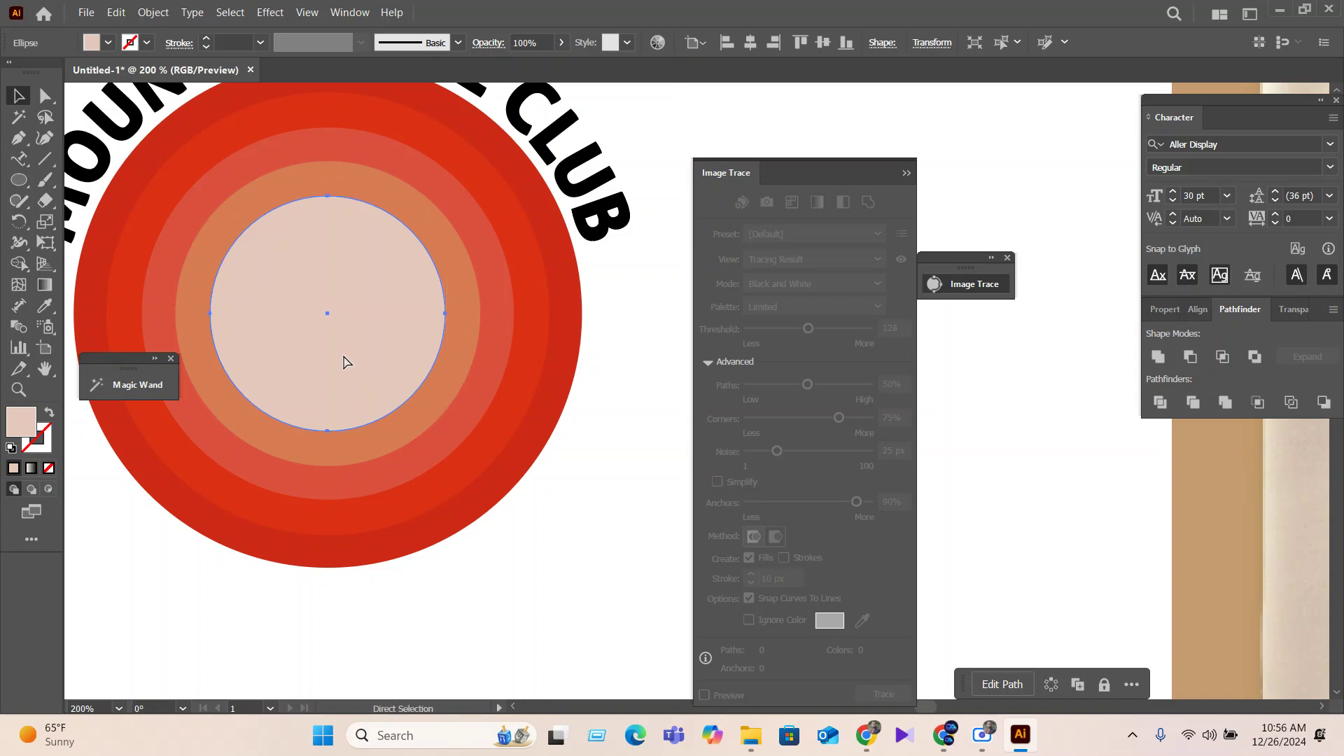
pyautogui.click(342, 449)
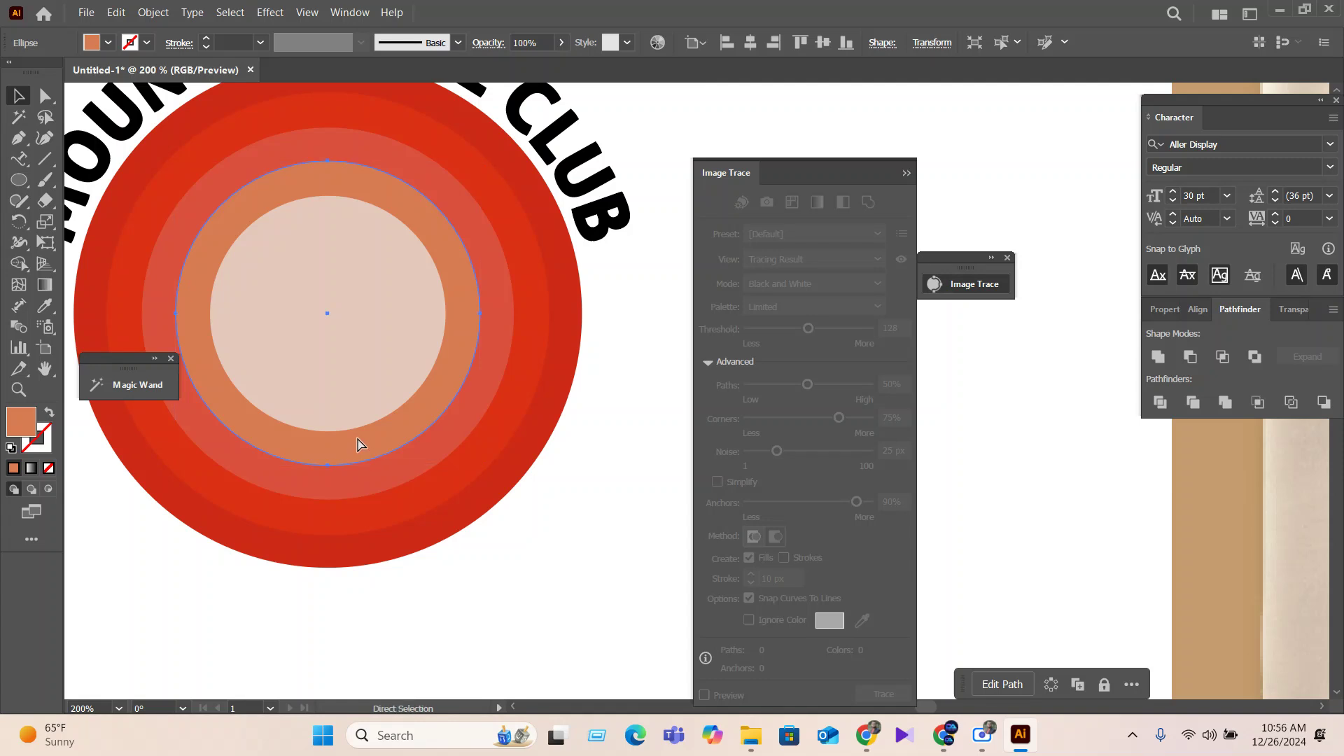
pyautogui.hotkey('ctrl', 'f')
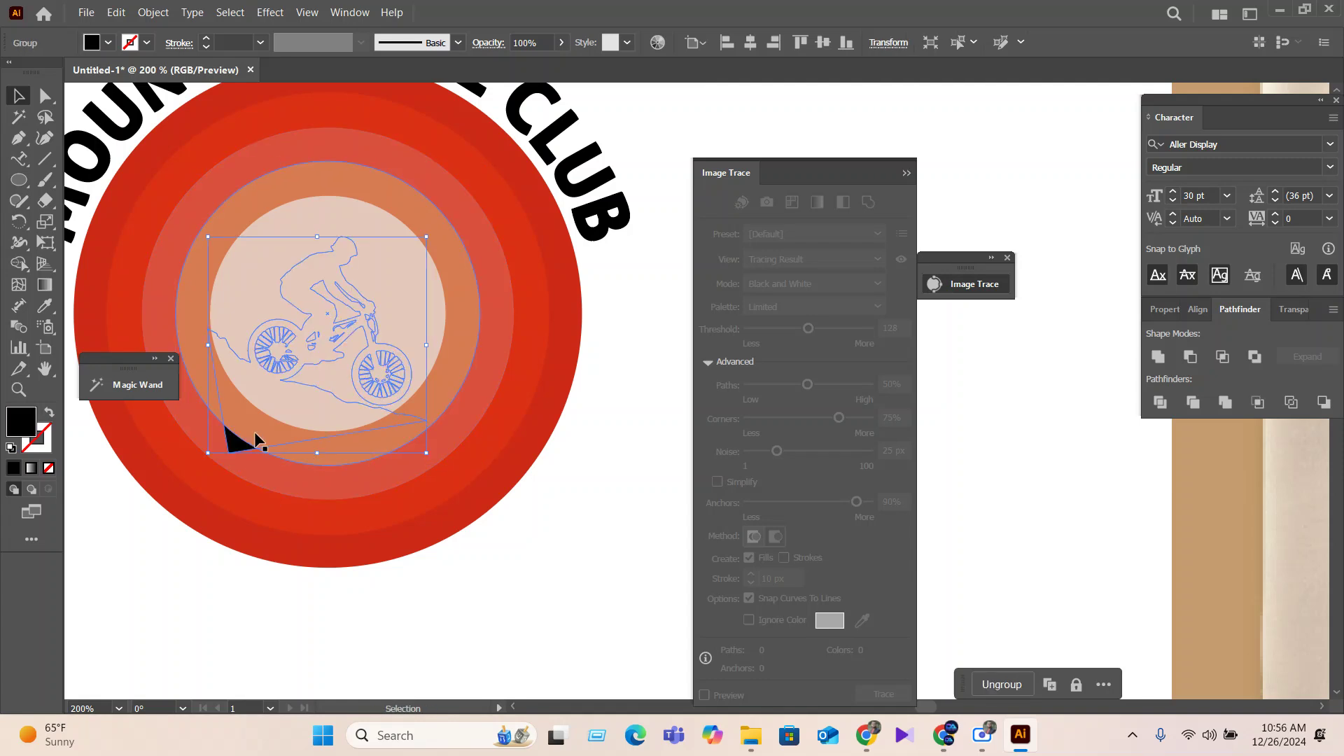
# Cut the pasted cyclist again and paste it in place between the innermost circle and the orange circle.
pyautogui.click(140, 491)
pyautogui.click(235, 452)
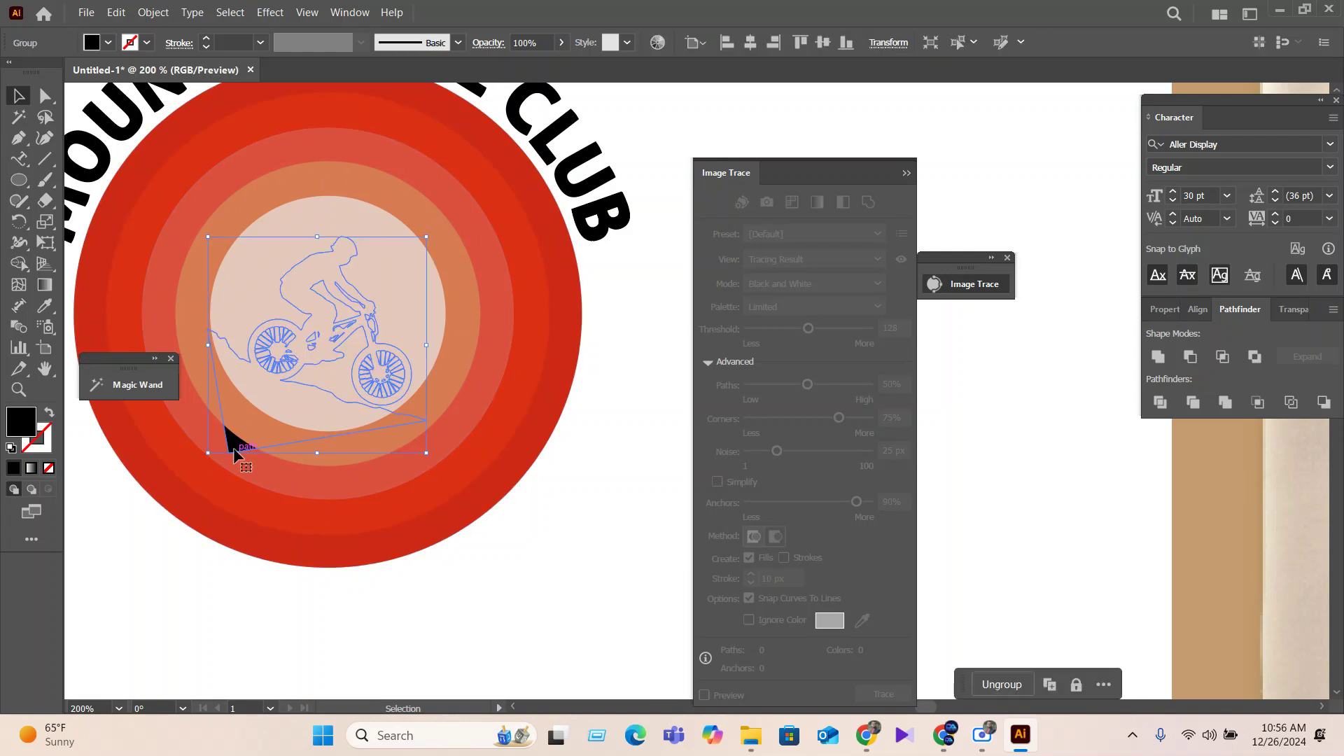
pyautogui.press('Delete')
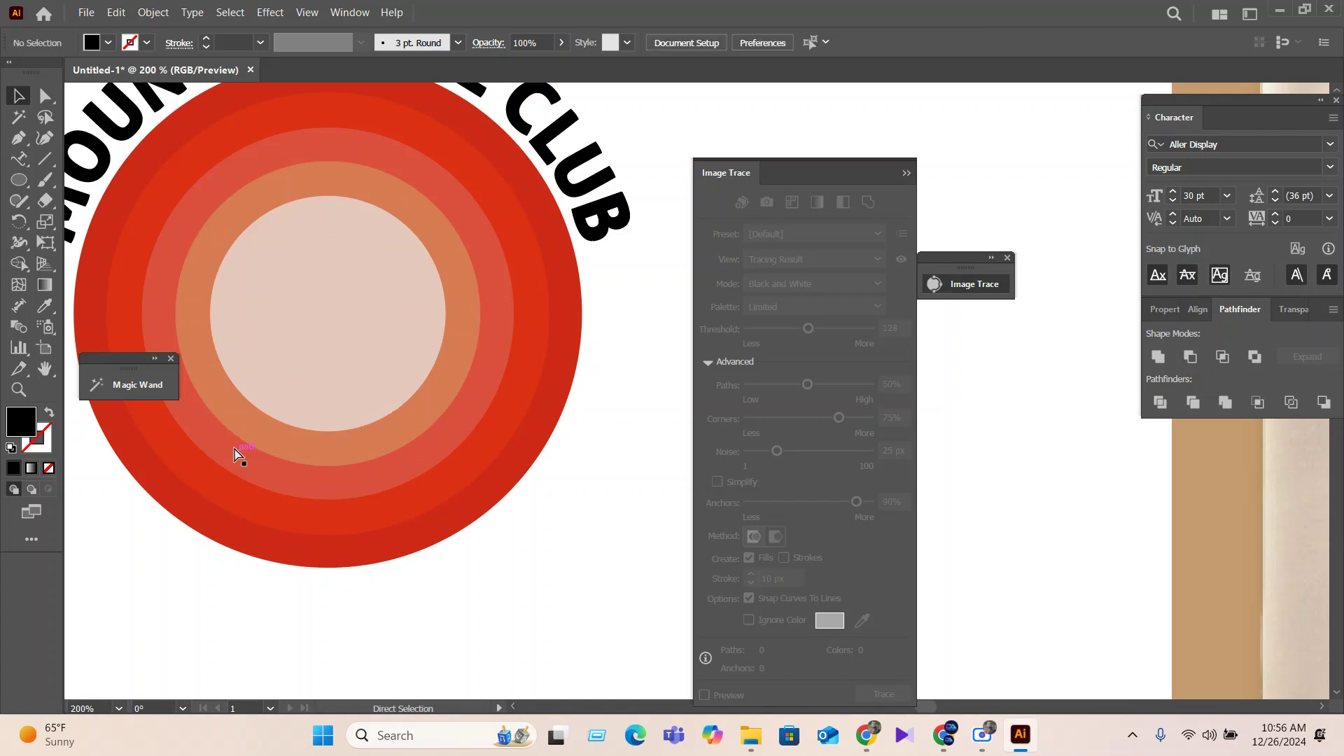
pyautogui.click(238, 434)
pyautogui.hotkey('ctrl', 'z')
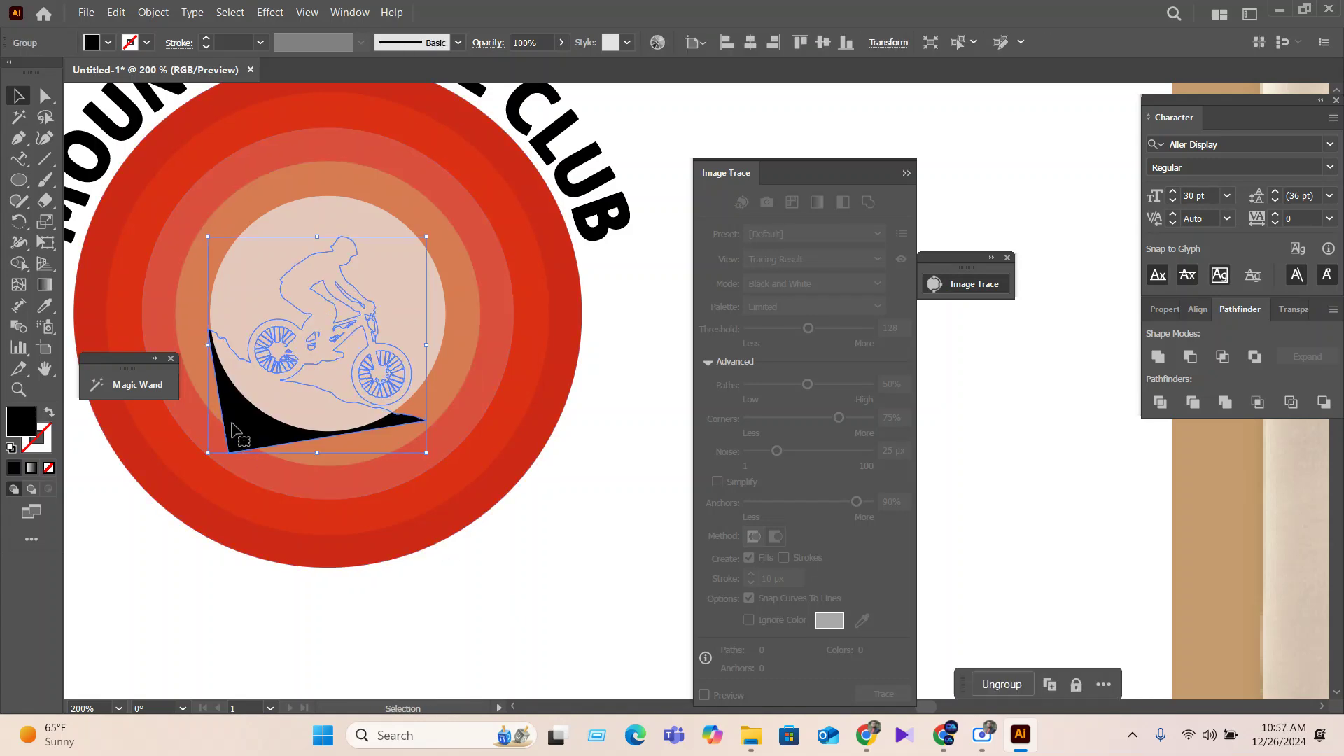
# Bring the cyclist group in front of the innermost circle and select it.
pyautogui.press('a')
pyautogui.press('Delete')
pyautogui.hotkey('ctrl', 'z')
pyautogui.press('v')
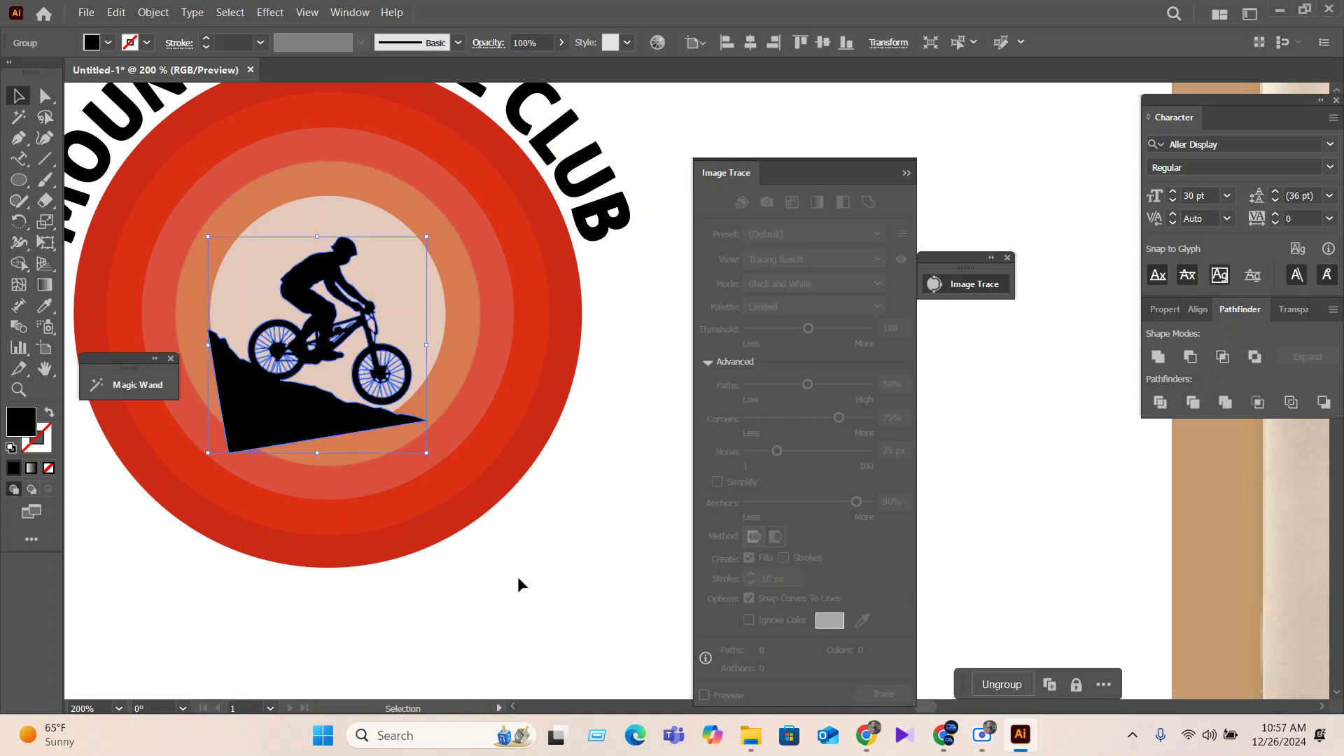
pyautogui.click(518, 578)
pyautogui.click(356, 431)
# Scale and reposition the cyclist group so the hill's two ends meet the edge of the innermost circle.
pyautogui.scroll(1, 359, 466)
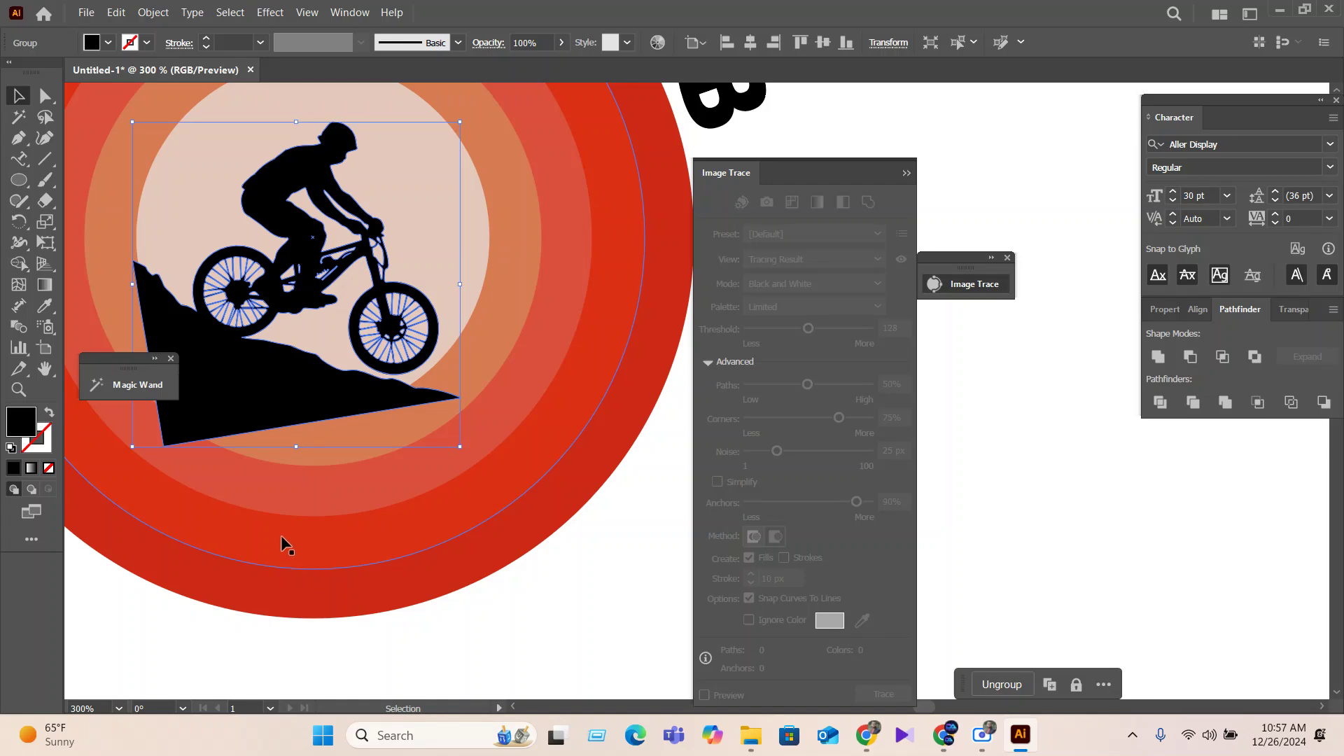
pyautogui.scroll(-3, 279, 534)
pyautogui.scroll(2, 387, 504)
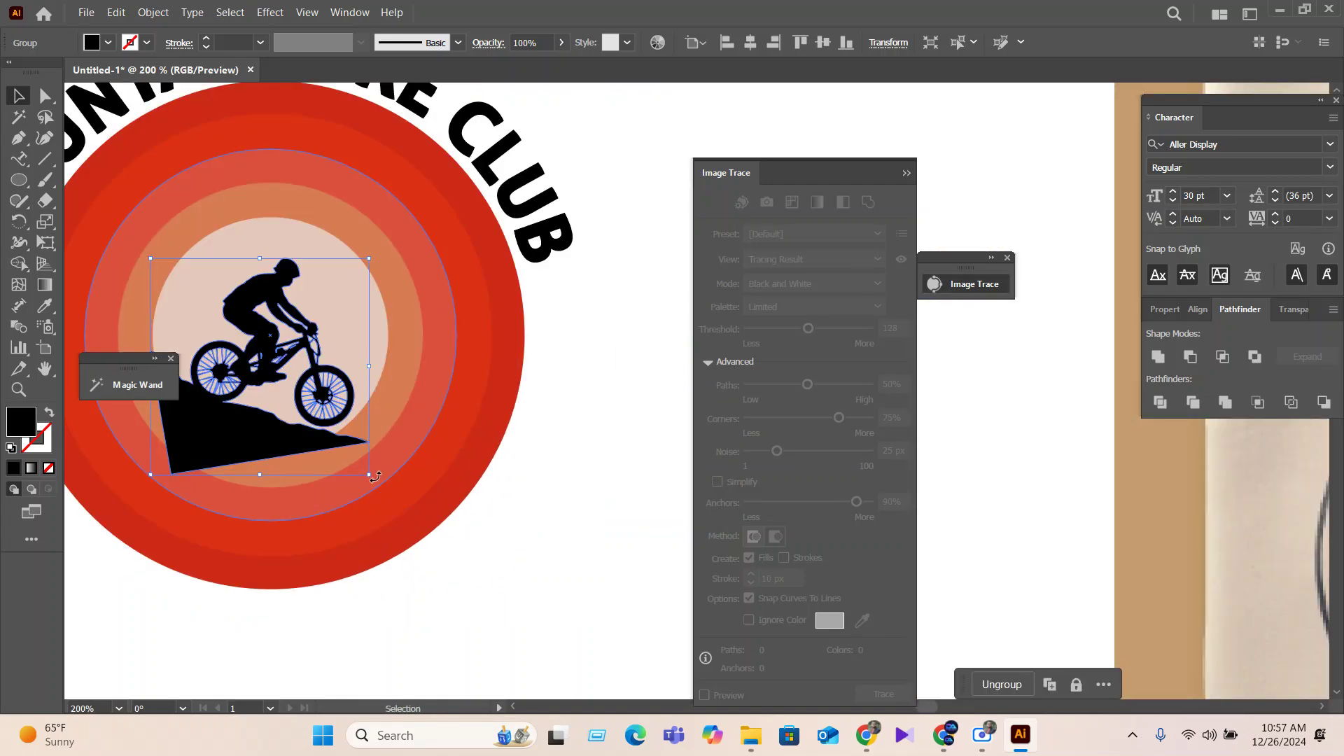
pyautogui.moveTo(369, 475); pyautogui.dragTo(440, 544)
pyautogui.moveTo(325, 524); pyautogui.dragTo(450, 572)
pyautogui.moveTo(381, 356)
pyautogui.mouseDown()
pyautogui.moveTo(378, 367)
pyautogui.moveTo(385, 345)
pyautogui.mouseUp()
pyautogui.moveTo(551, 648); pyautogui.dragTo(488, 586)
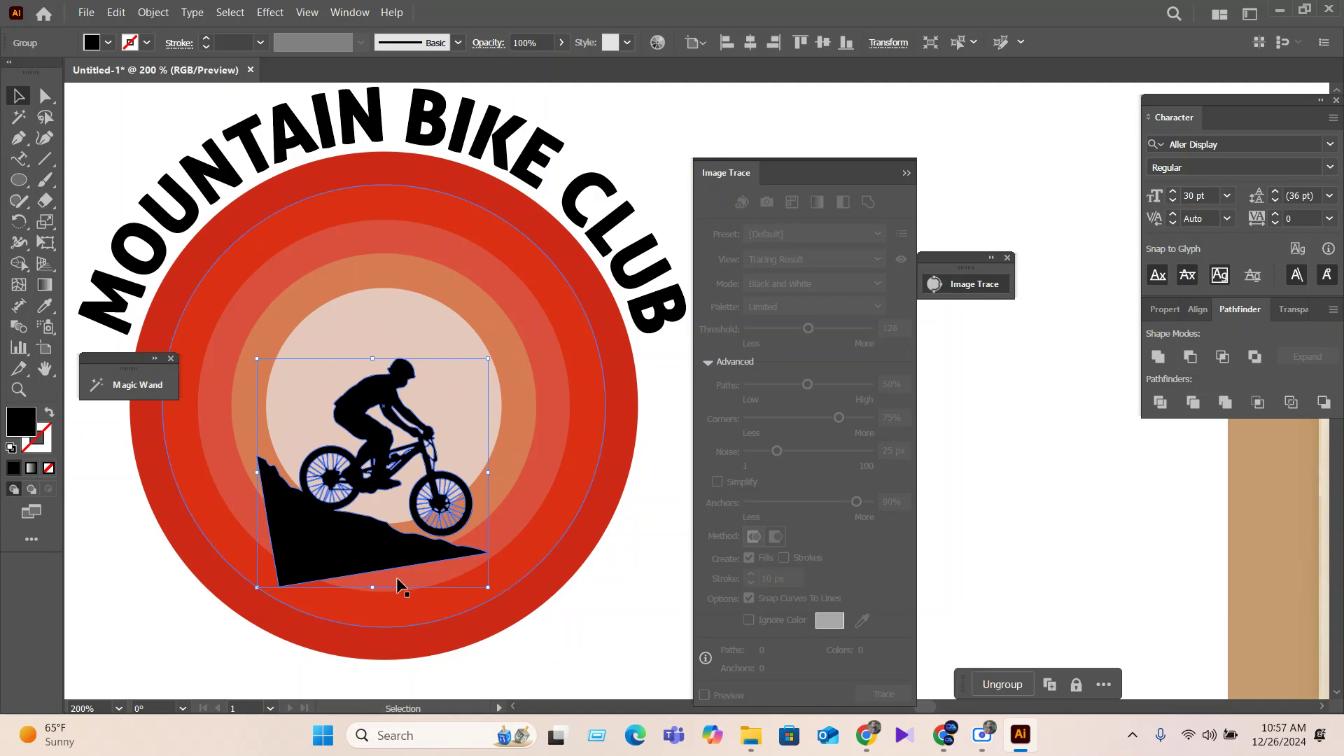
pyautogui.moveTo(369, 554); pyautogui.dragTo(371, 498)
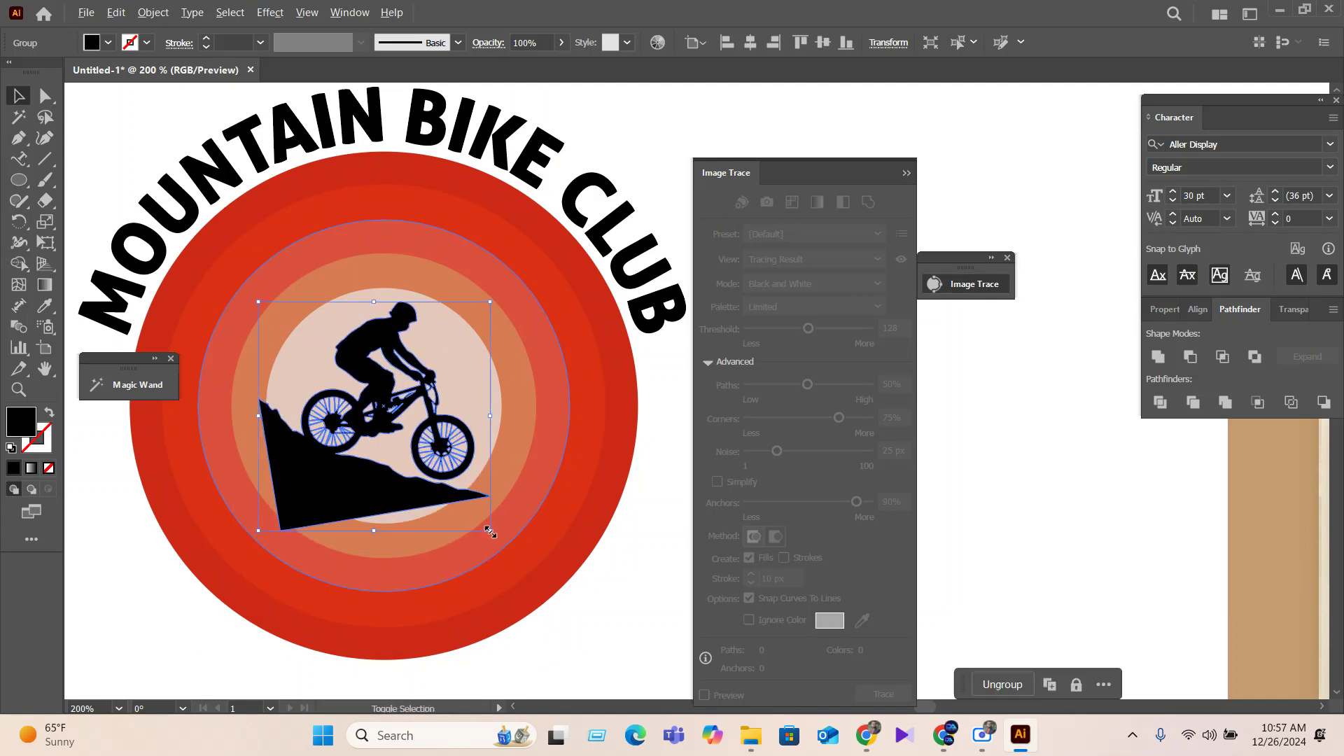
pyautogui.moveTo(489, 532); pyautogui.dragTo(465, 525)
pyautogui.moveTo(366, 489); pyautogui.dragTo(364, 495)
pyautogui.scroll(1, 379, 512)
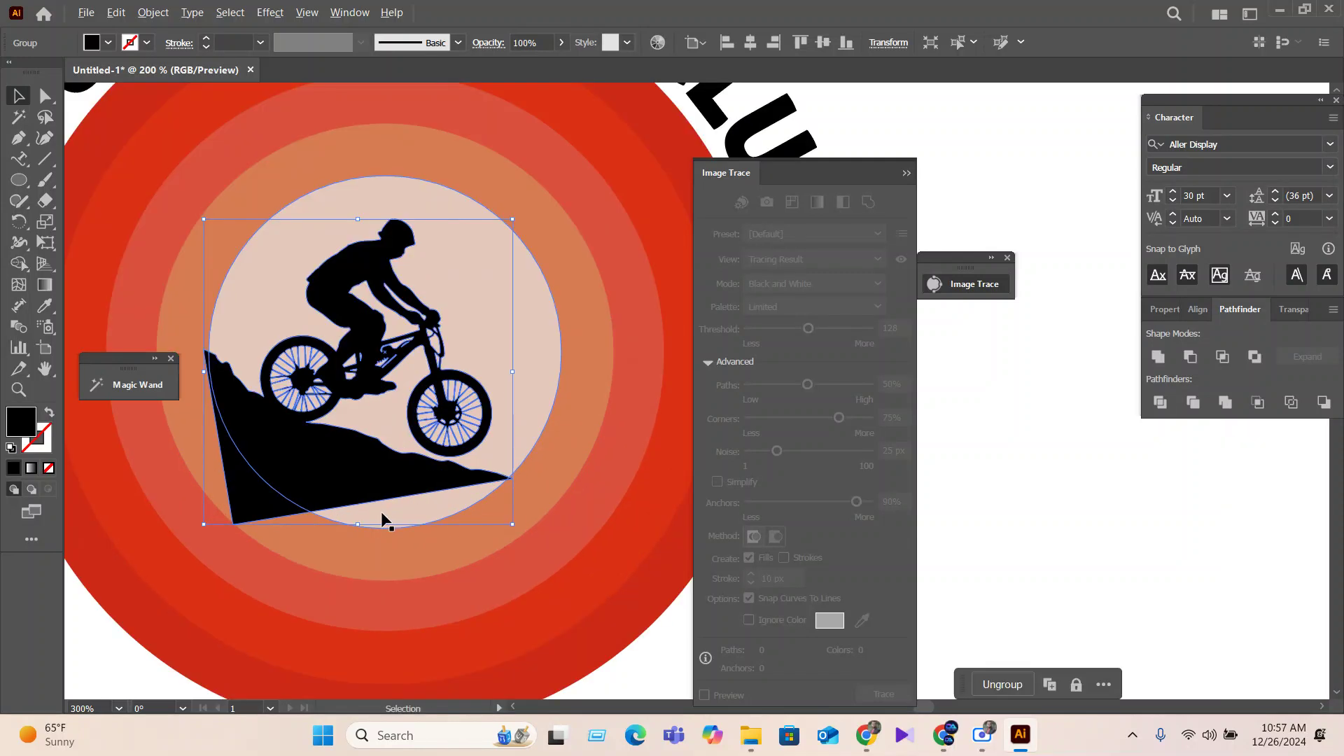
# Draw a black Pen tool shape beneath the hill, from its lower corner past the innermost circle to the hill's far tip.
pyautogui.click(22, 142)
pyautogui.scroll(-2, 259, 504)
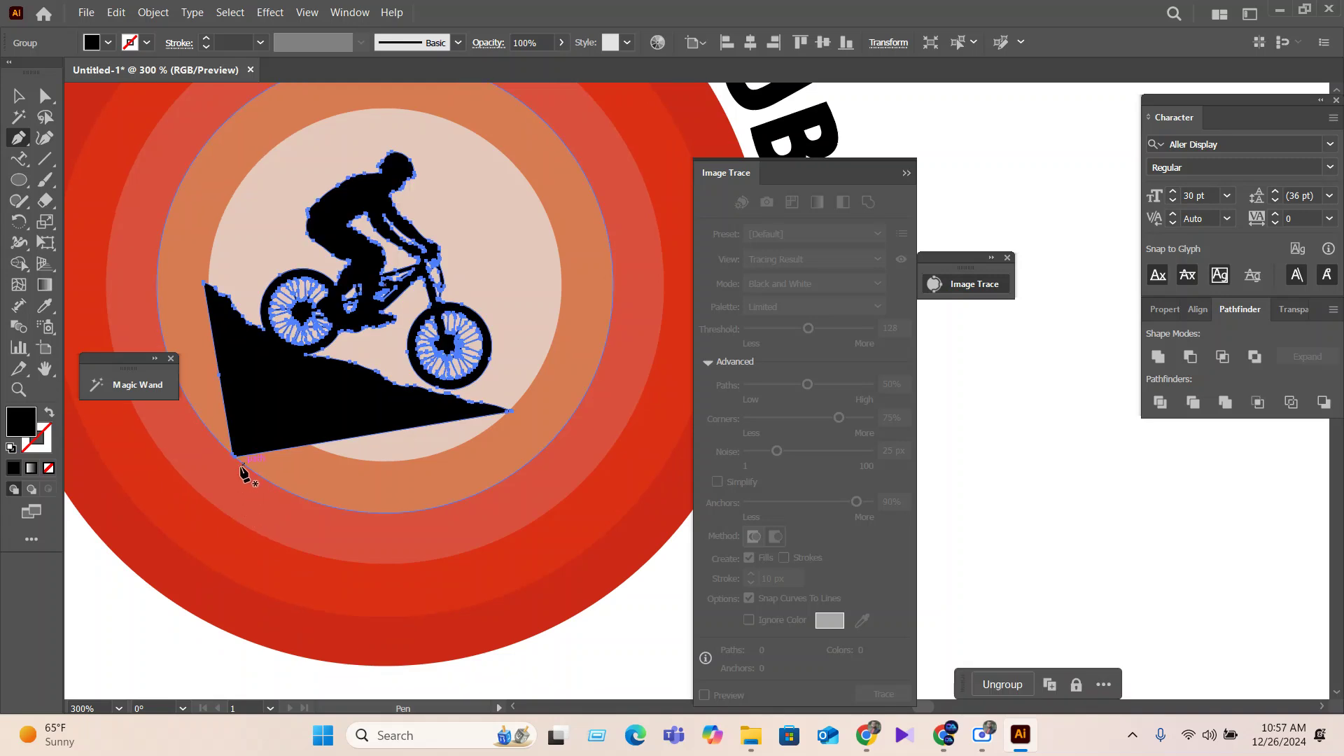
pyautogui.click(234, 455)
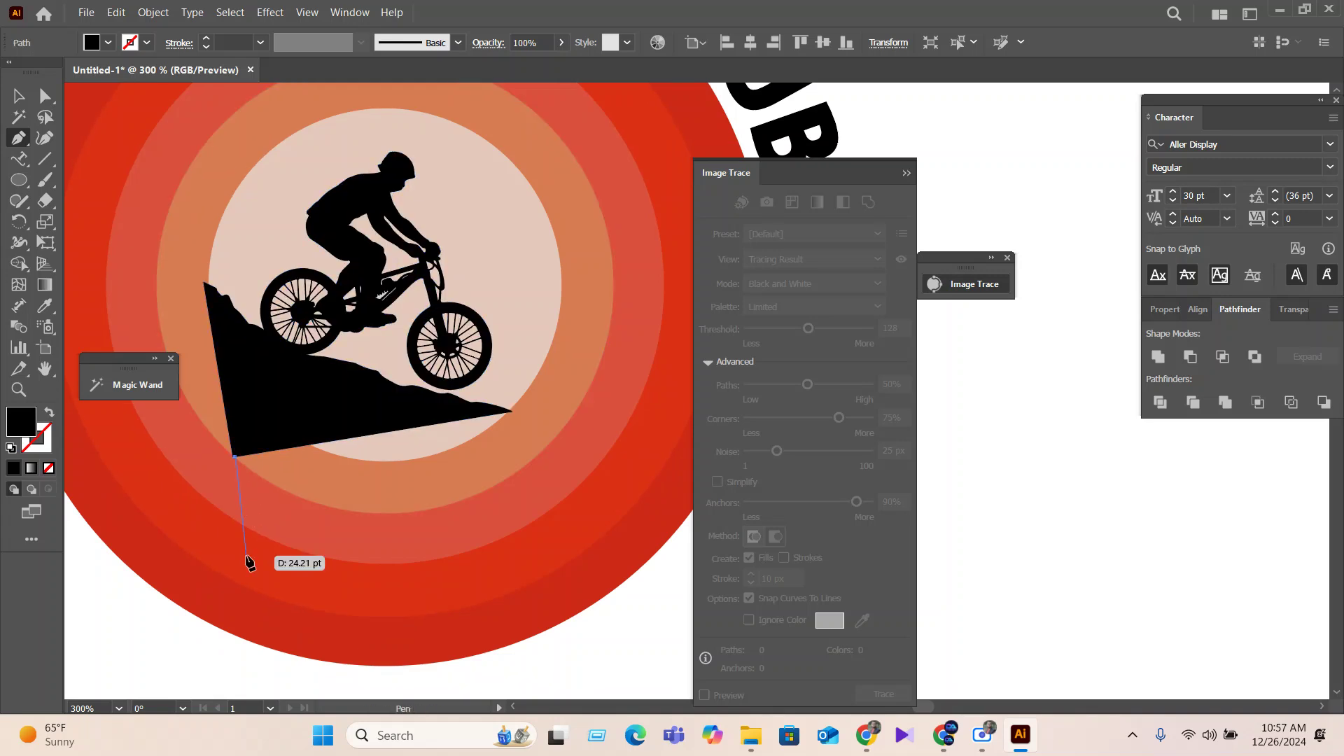
pyautogui.click(453, 488)
pyautogui.click(513, 450)
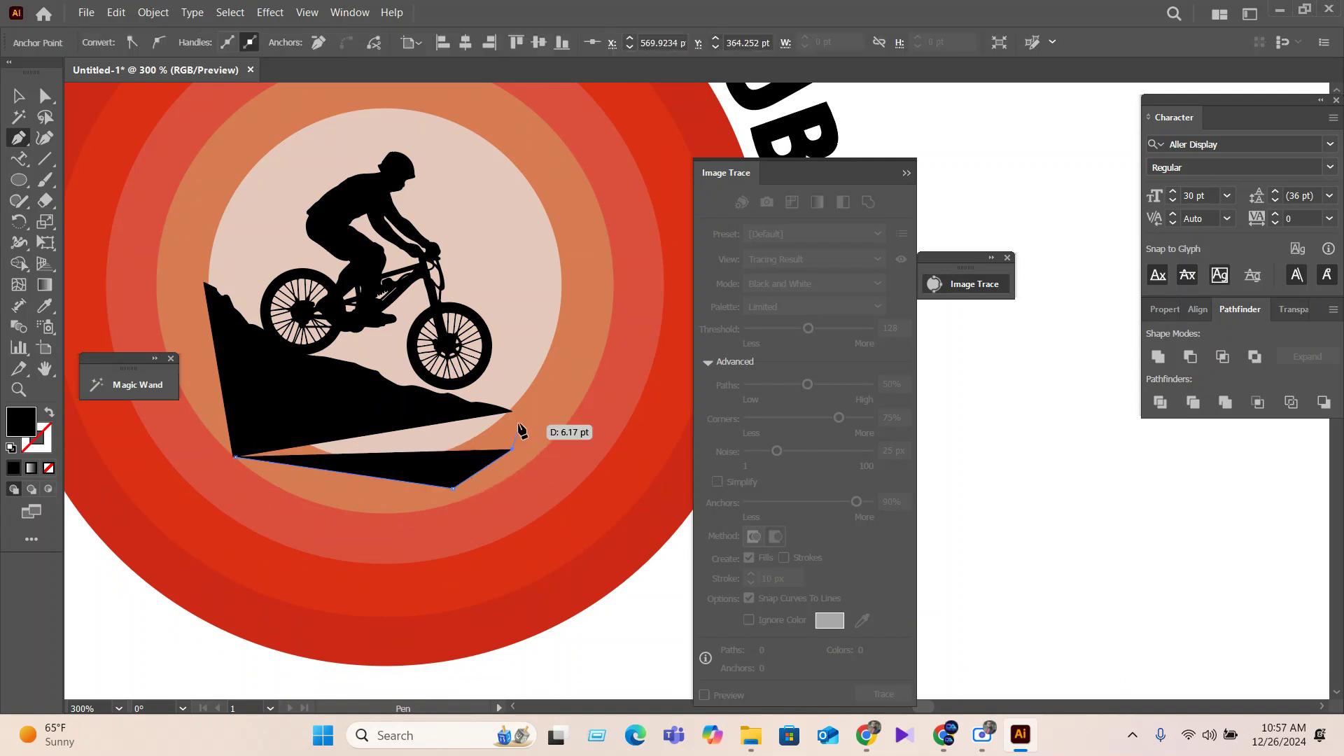
pyautogui.click(512, 409)
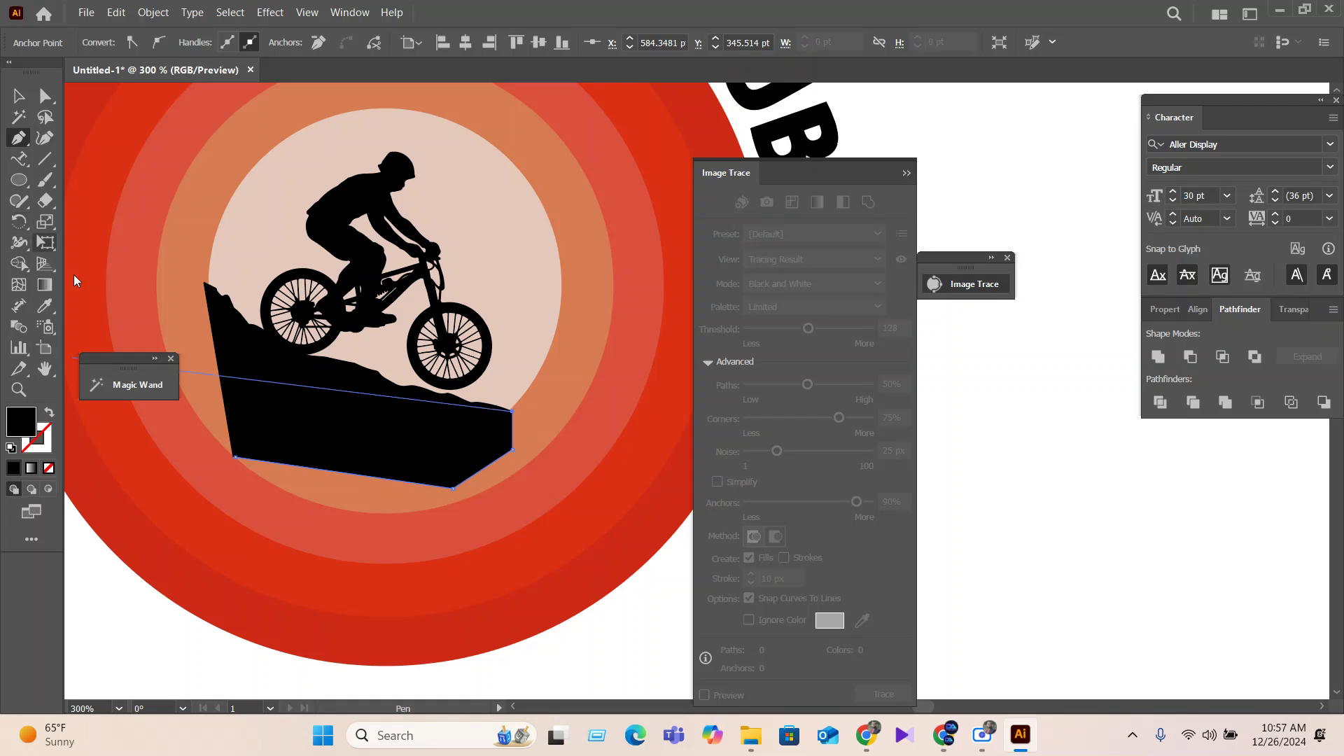
pyautogui.click(19, 97)
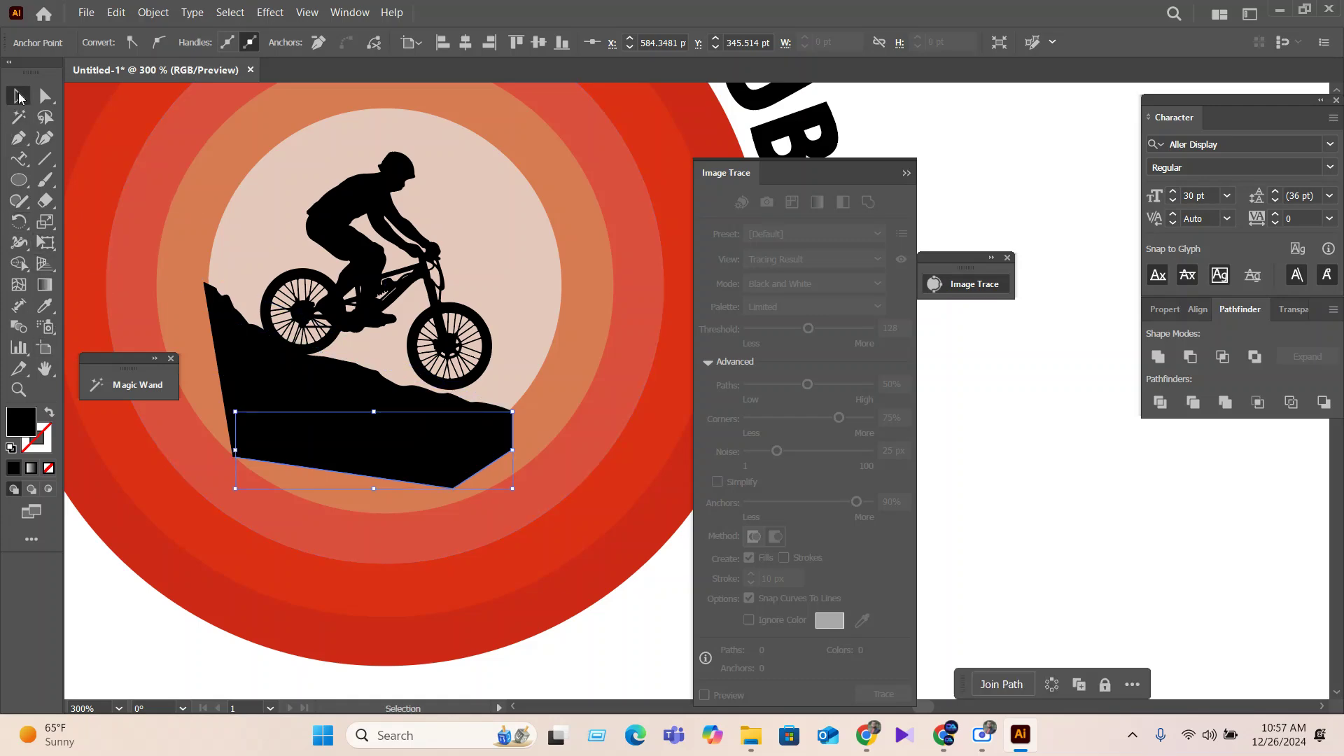
pyautogui.click(988, 748)
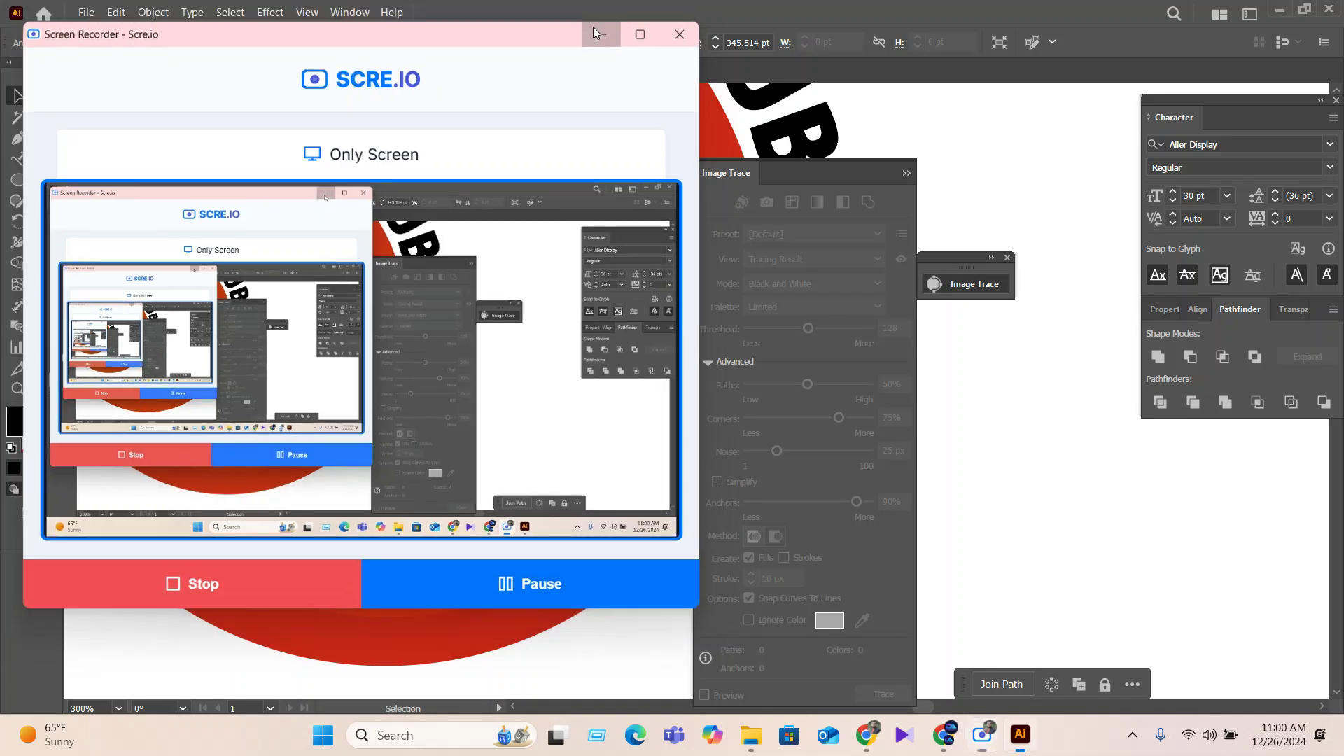
pyautogui.click(600, 34)
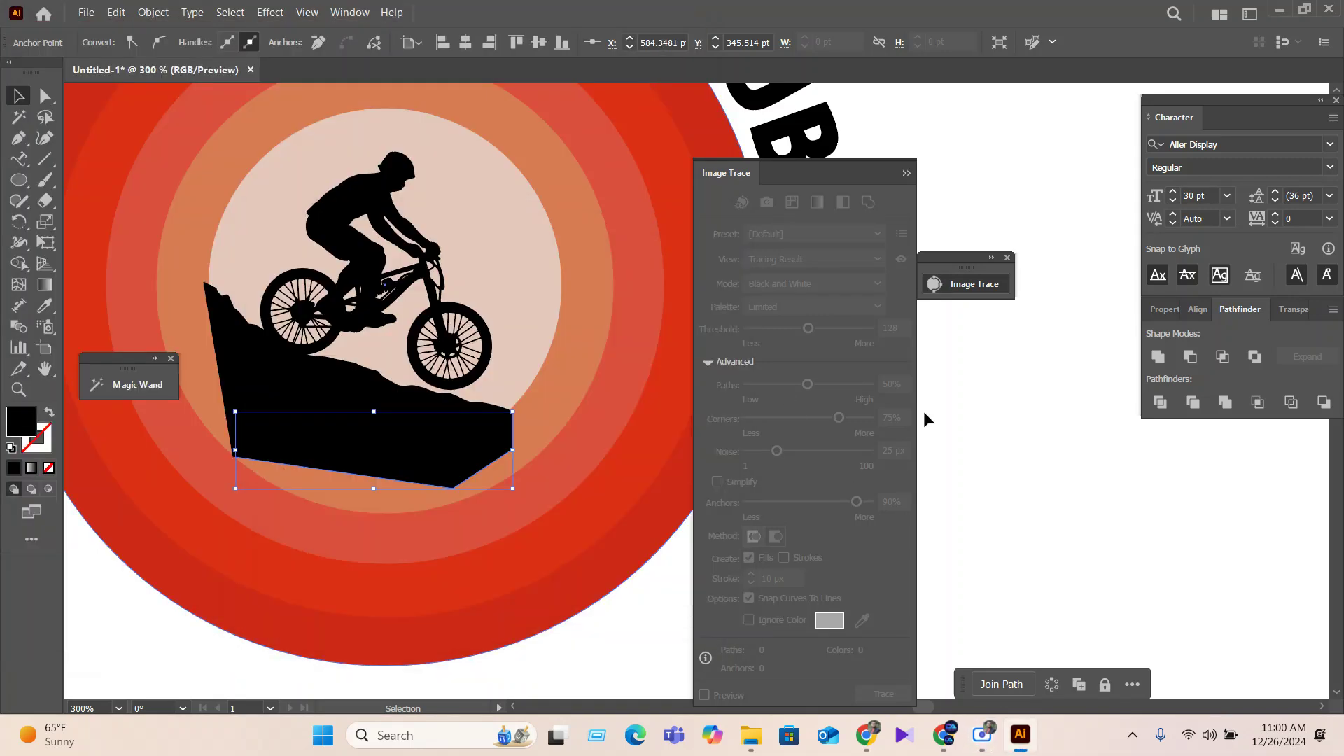
# Deselect the drawn shape and move the Image Trace panel clear of the badge.
pyautogui.click(981, 592)
pyautogui.moveTo(876, 566); pyautogui.dragTo(989, 570)
pyautogui.moveTo(834, 176); pyautogui.dragTo(1085, 298)
pyautogui.click(428, 420)
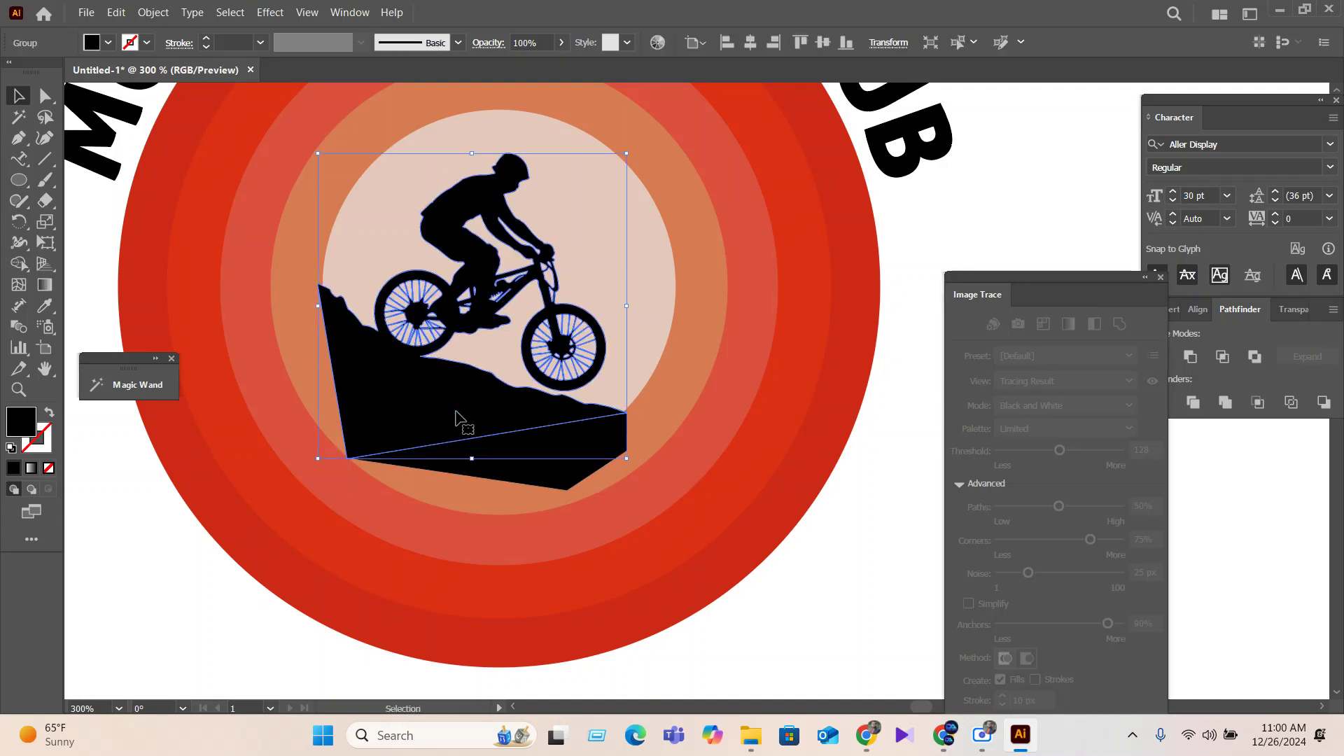
pyautogui.keyDown('shift'); pyautogui.click(635, 368); pyautogui.keyUp('shift')
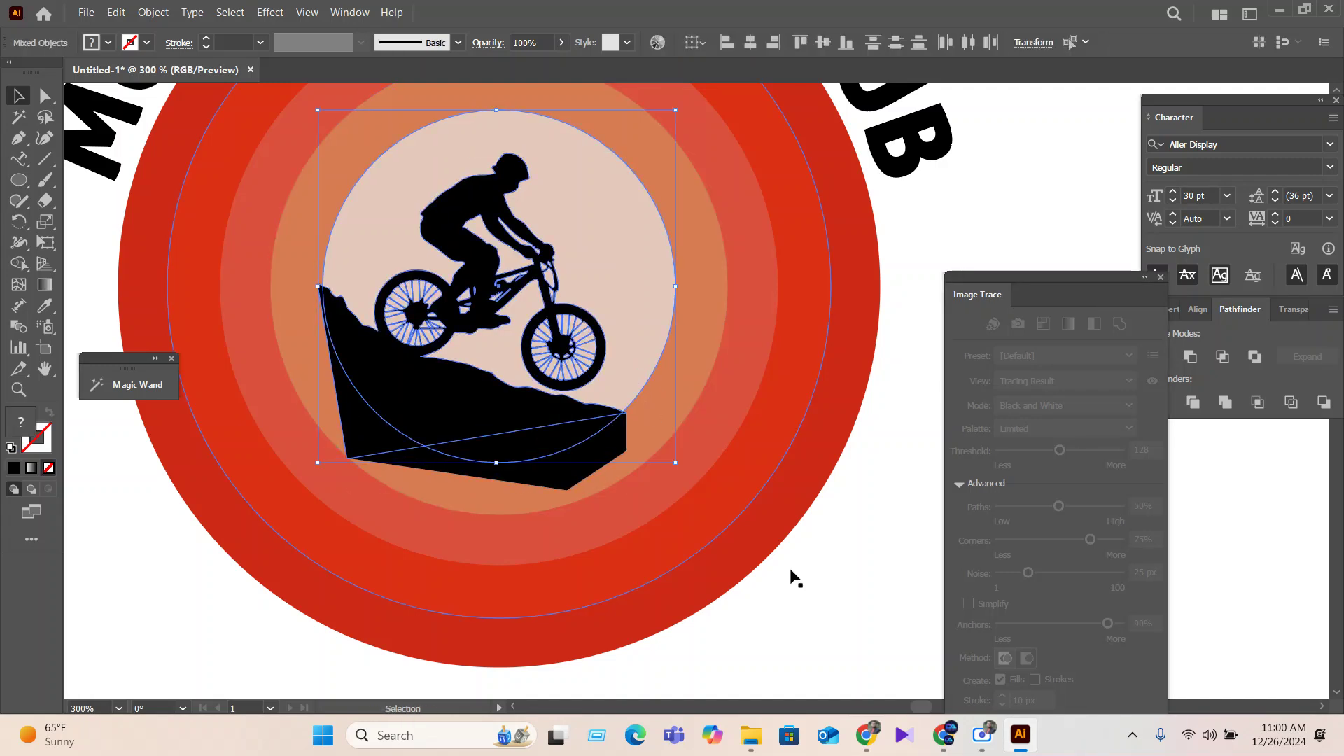
pyautogui.click(480, 413)
# Nudge the added black shape slightly up into the hill and unite it with the cyclist silhouette.
pyautogui.click(527, 476)
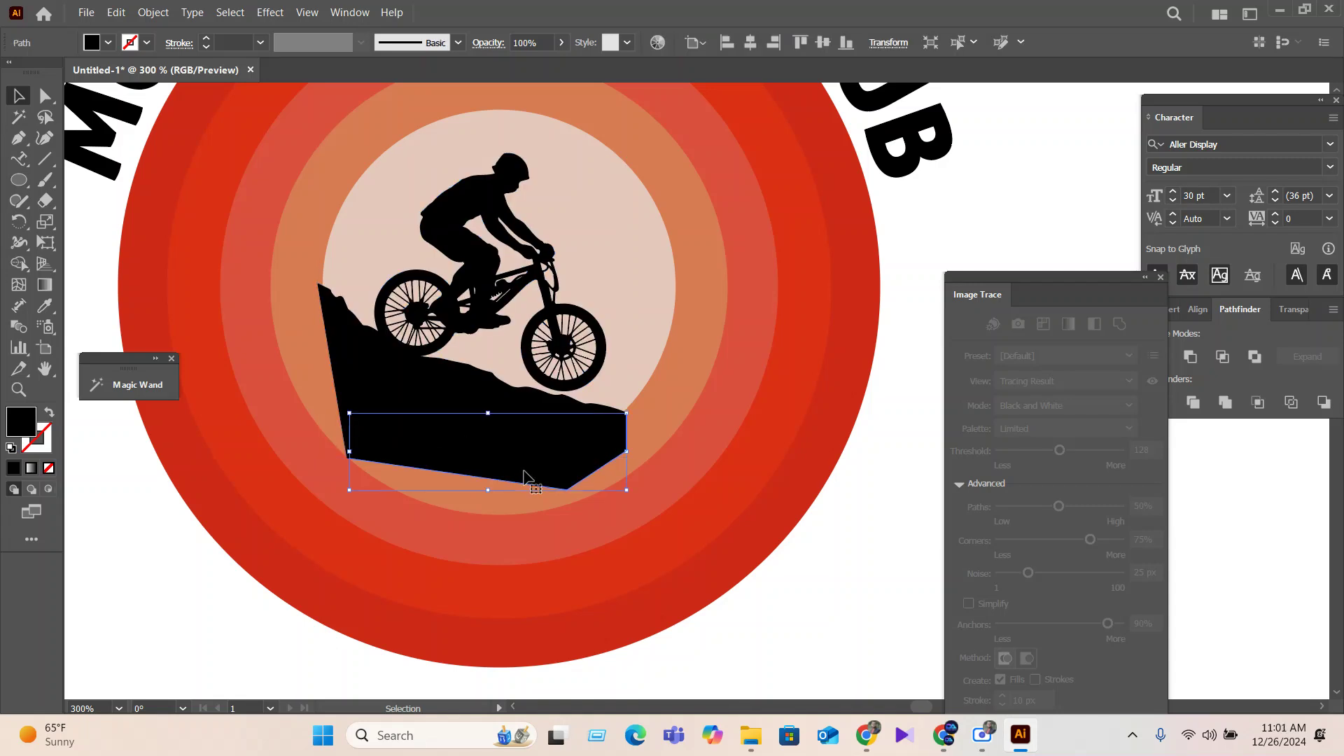
pyautogui.moveTo(527, 476); pyautogui.dragTo(526, 499)
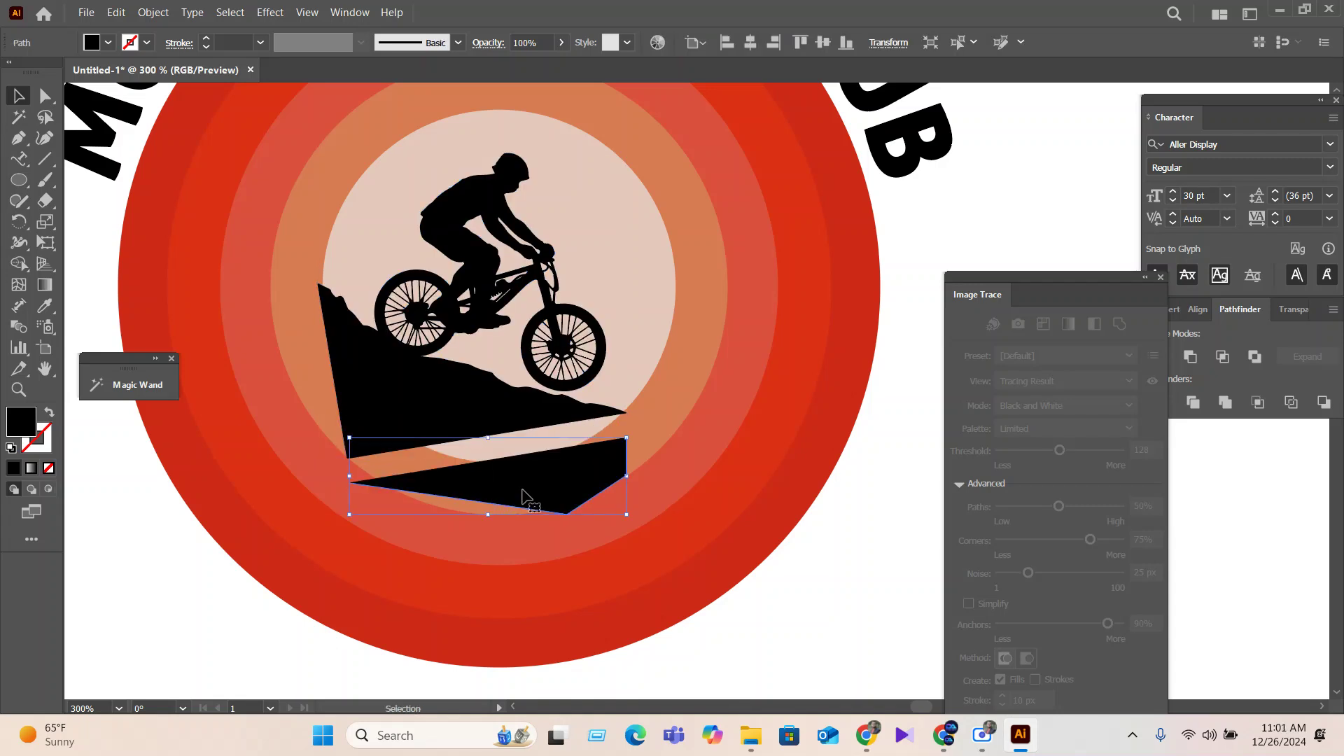
pyautogui.hotkey('ctrl', 'z')
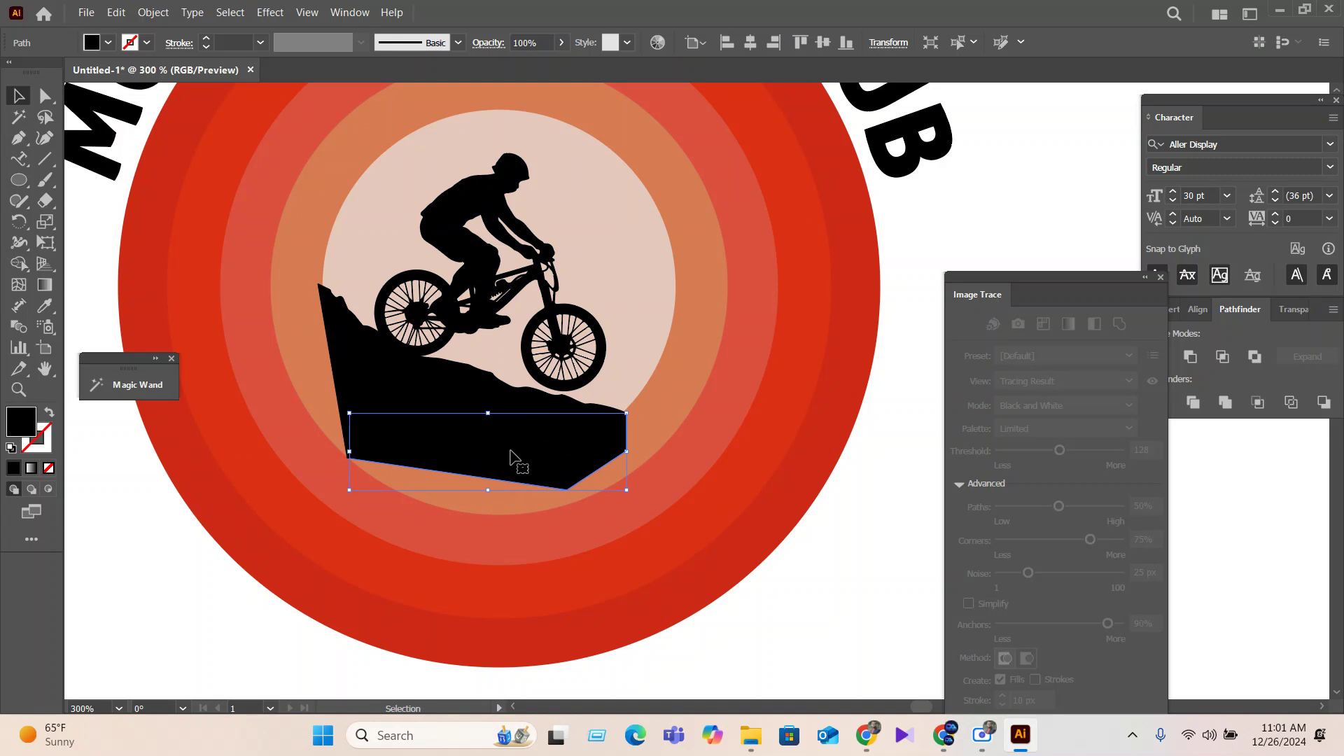
pyautogui.keyDown('shift'); pyautogui.click(419, 405); pyautogui.keyUp('shift')
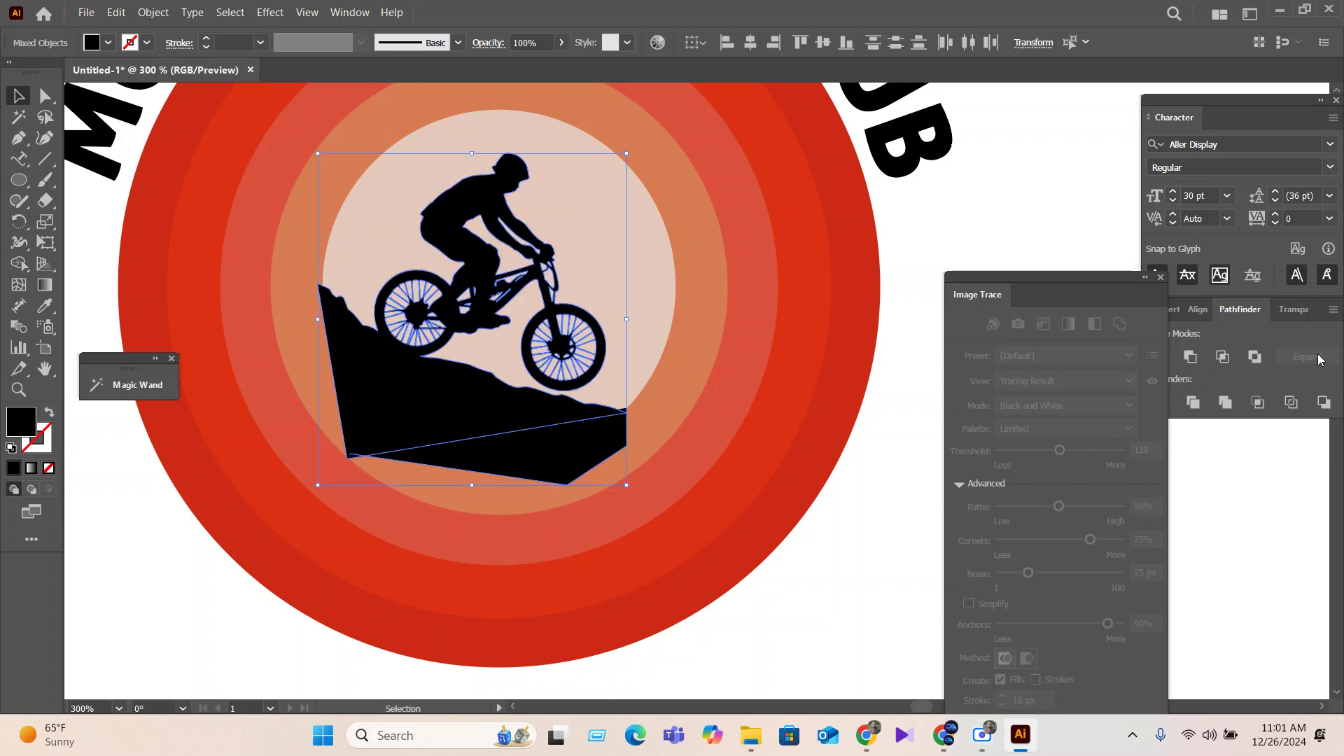
pyautogui.click(1157, 357)
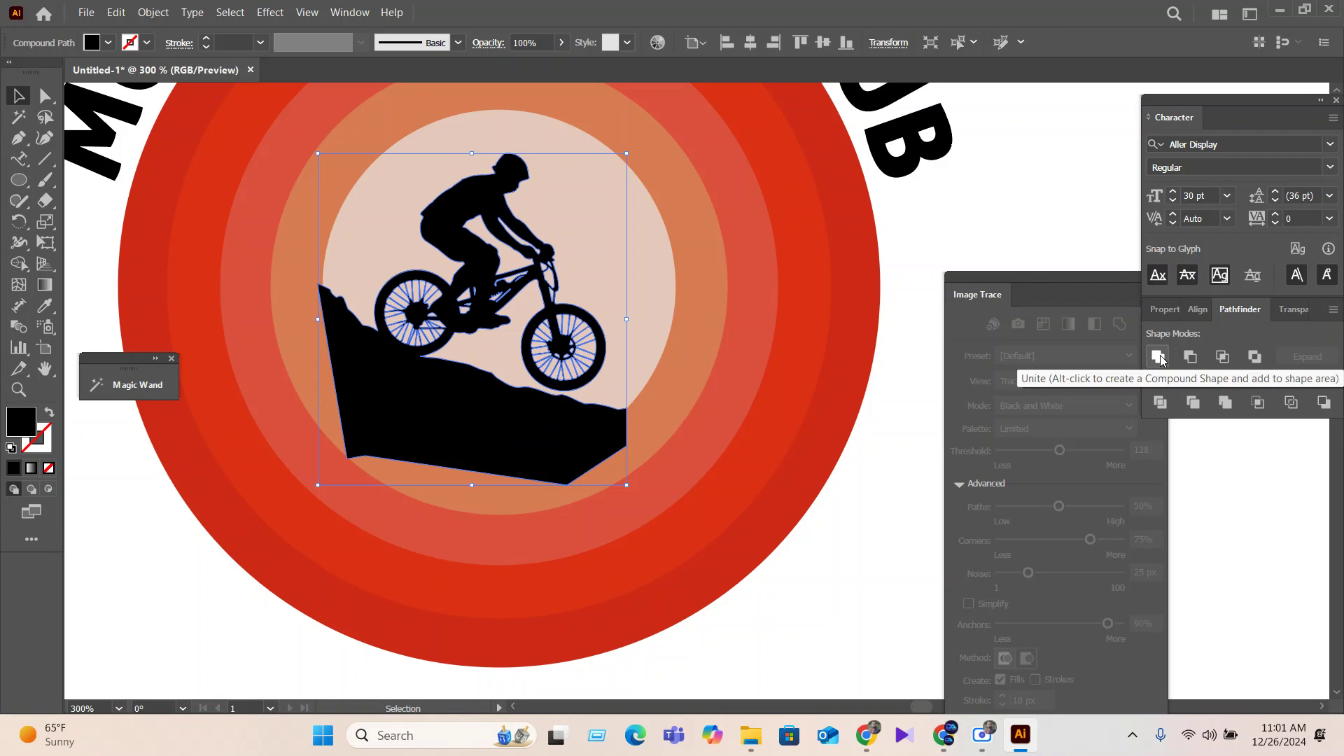
# Remove the part of the hill outside the innermost circle with the Shape Builder tool.
pyautogui.keyDown('shift'); pyautogui.click(644, 342); pyautogui.keyUp('shift')
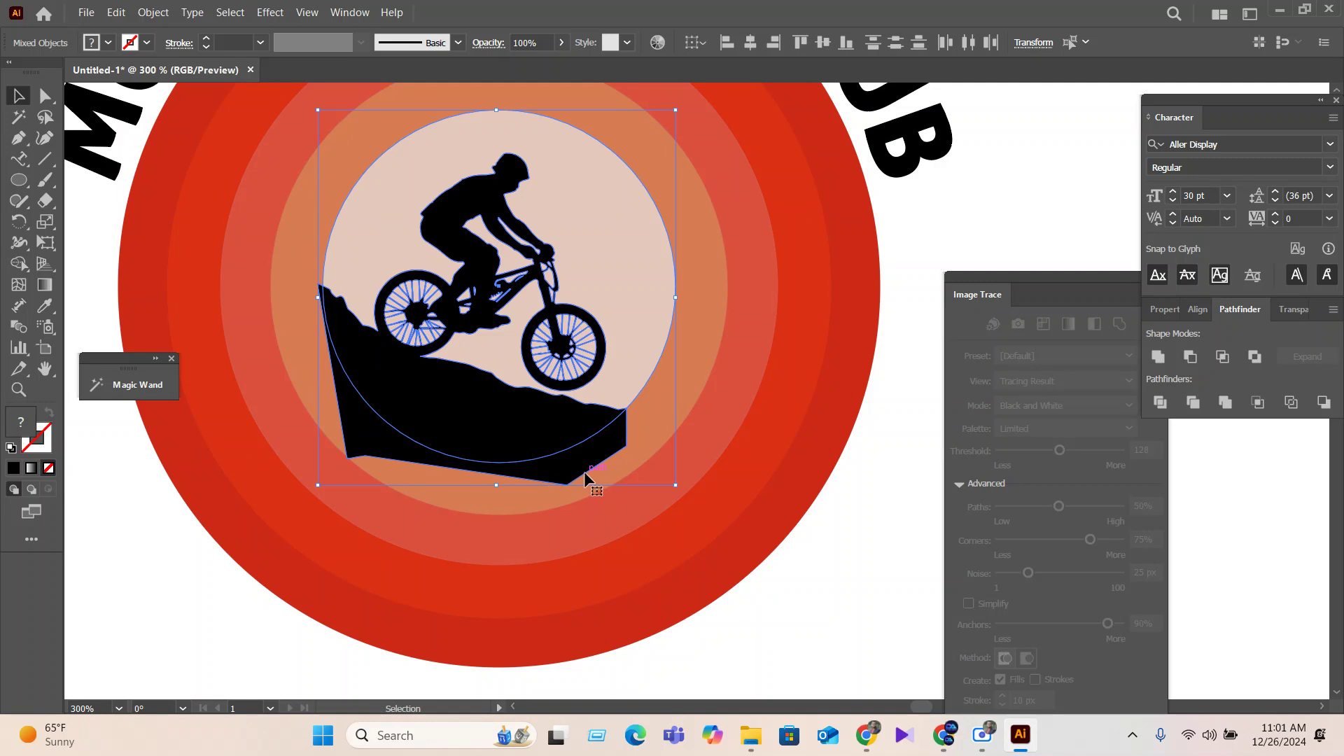
pyautogui.click(27, 273)
pyautogui.moveTo(26, 272); pyautogui.dragTo(90, 269)
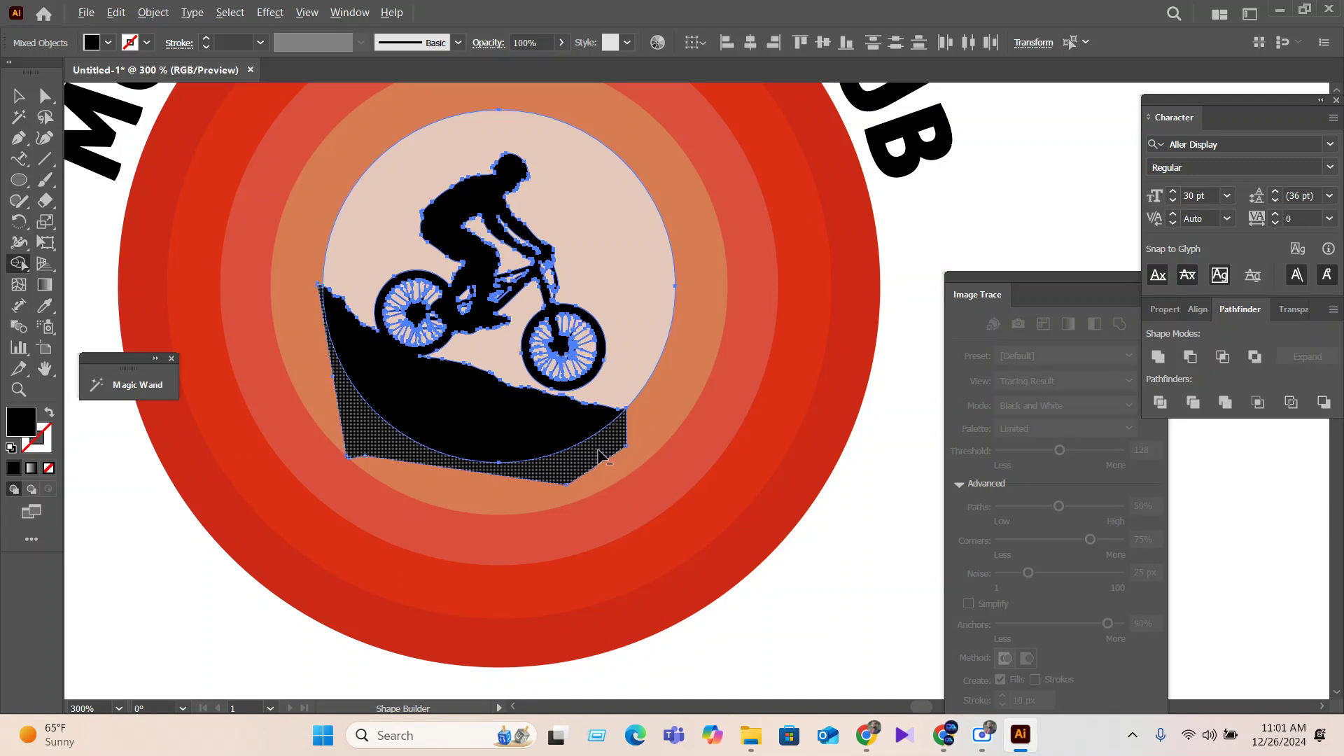
pyautogui.moveTo(600, 456); pyautogui.dragTo(402, 481)
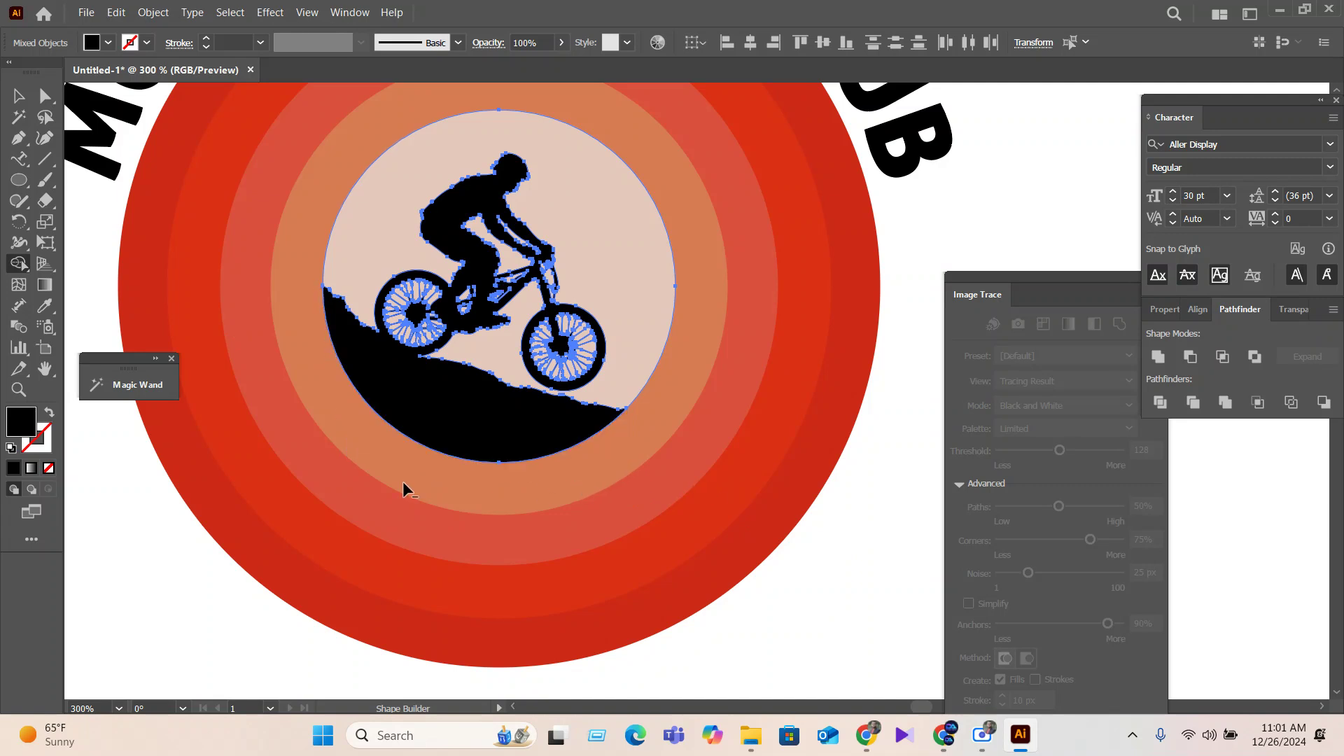
pyautogui.click(18, 96)
pyautogui.click(904, 630)
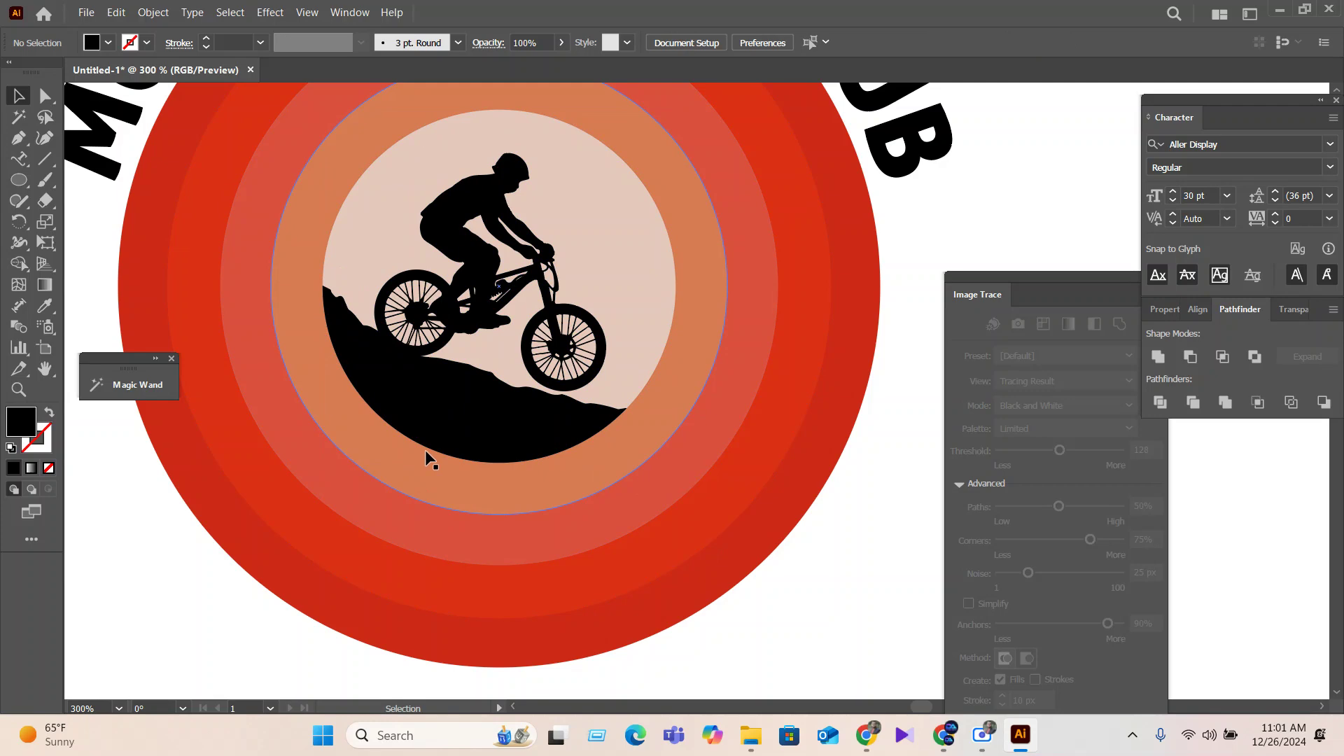
# Make a copy of the arched MOUNTAIN BIKE CLUB text and rotate it half a turn to the badge's underside.
pyautogui.scroll(-2, 571, 556)
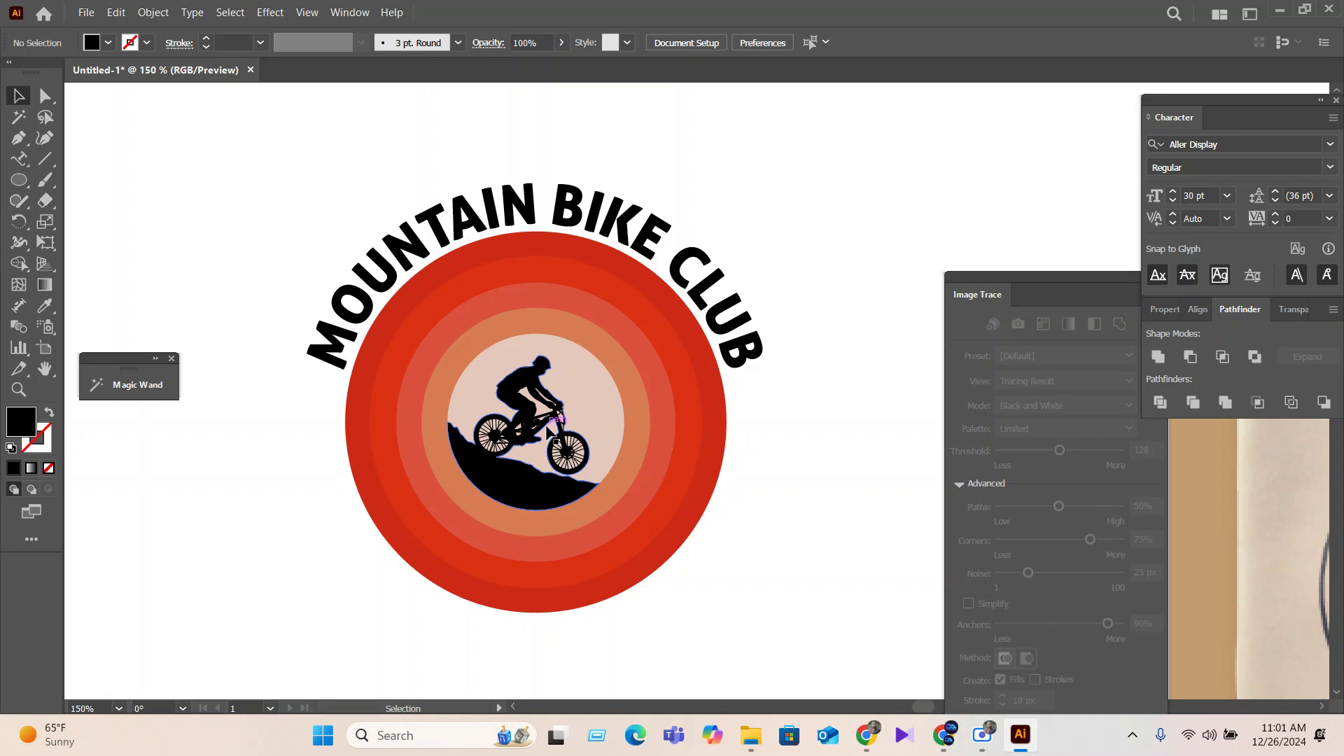
pyautogui.scroll(-3, 548, 432)
pyautogui.moveTo(818, 516); pyautogui.dragTo(571, 501)
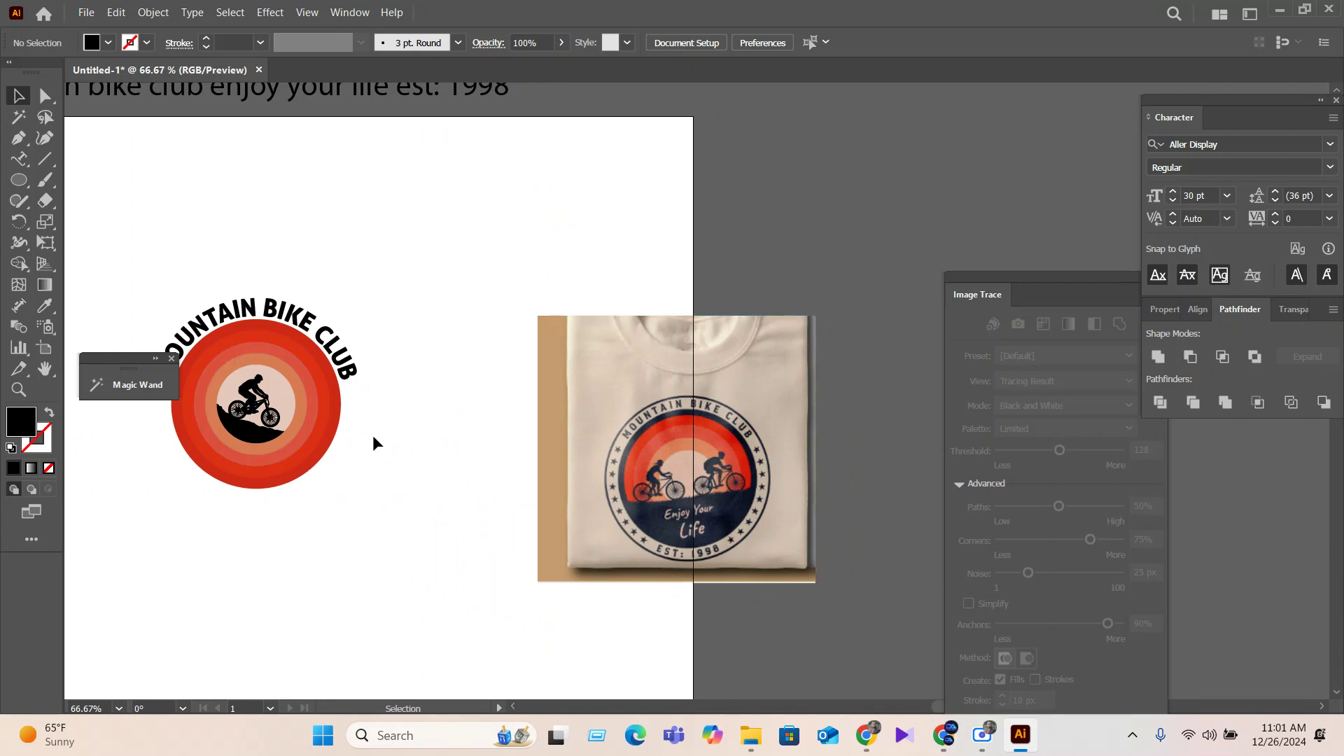
pyautogui.hscroll(-1, 315, 489)
pyautogui.click(307, 318)
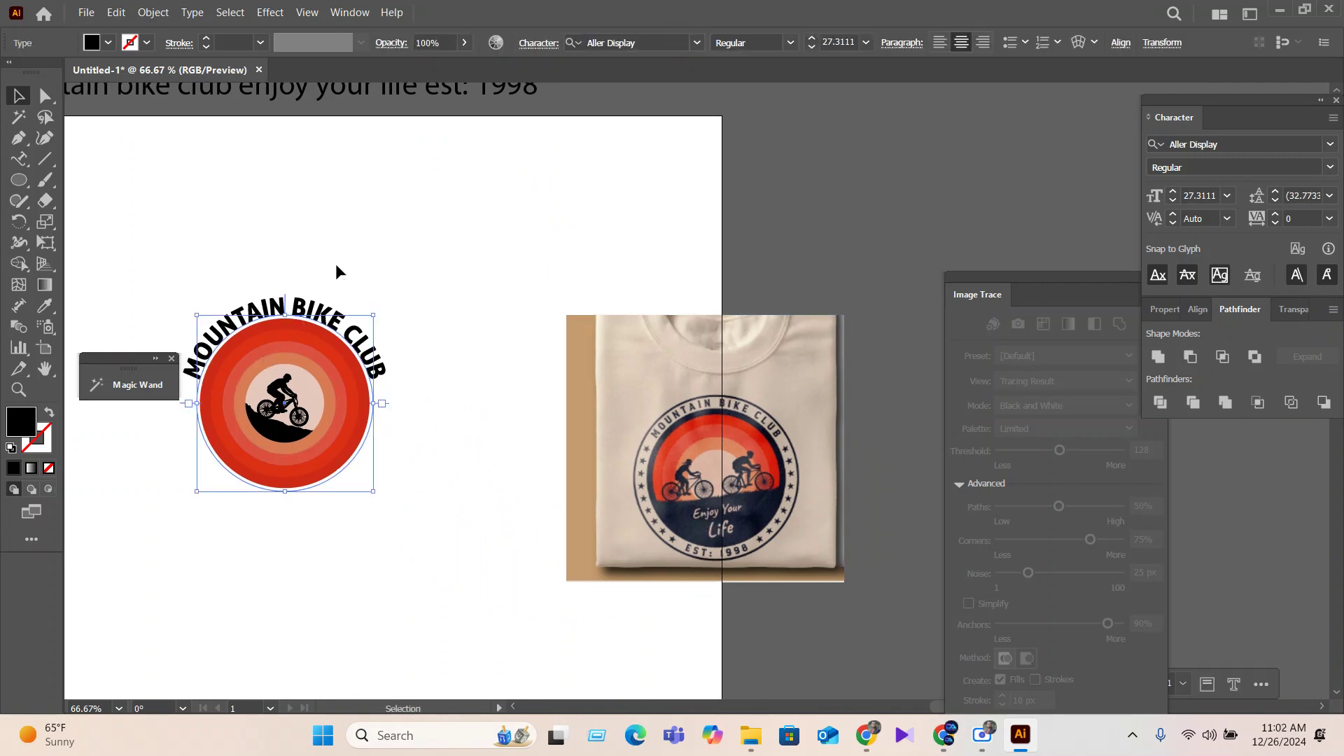
pyautogui.press('a')
pyautogui.press('v')
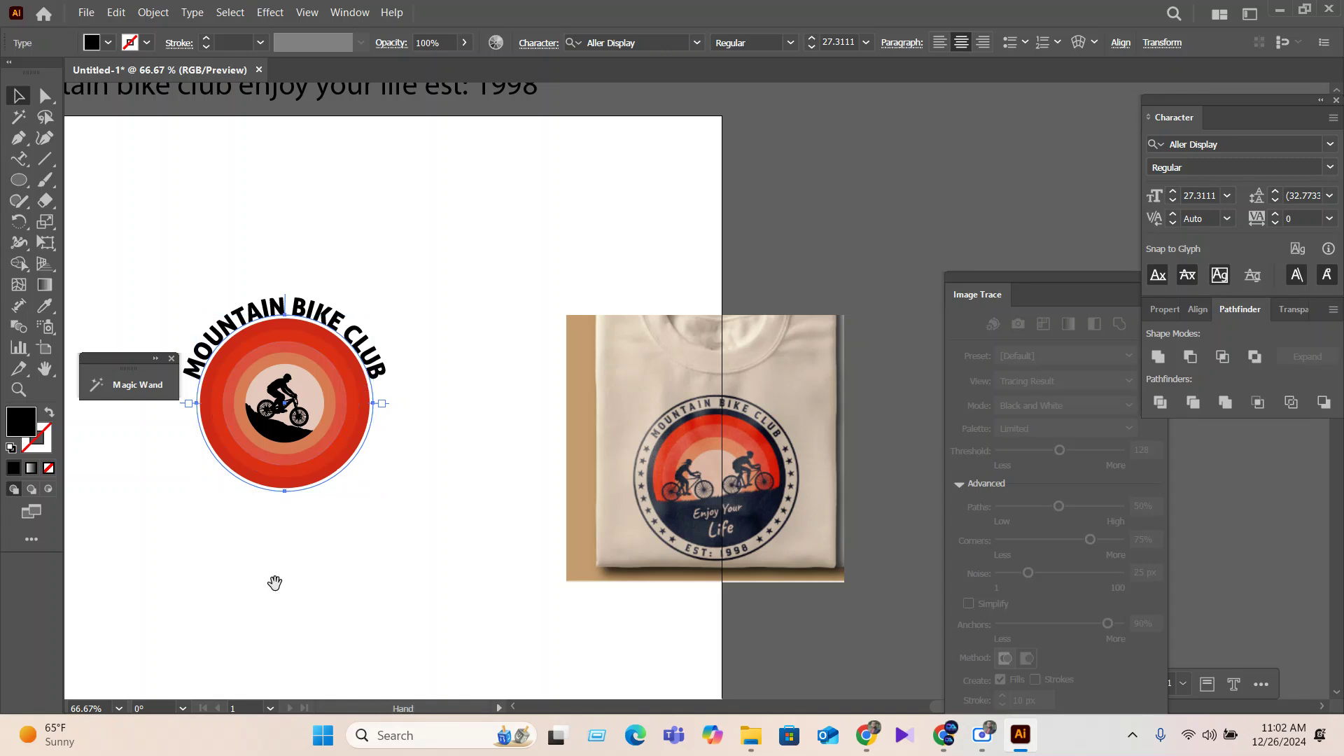
pyautogui.hscroll(-1, 273, 582)
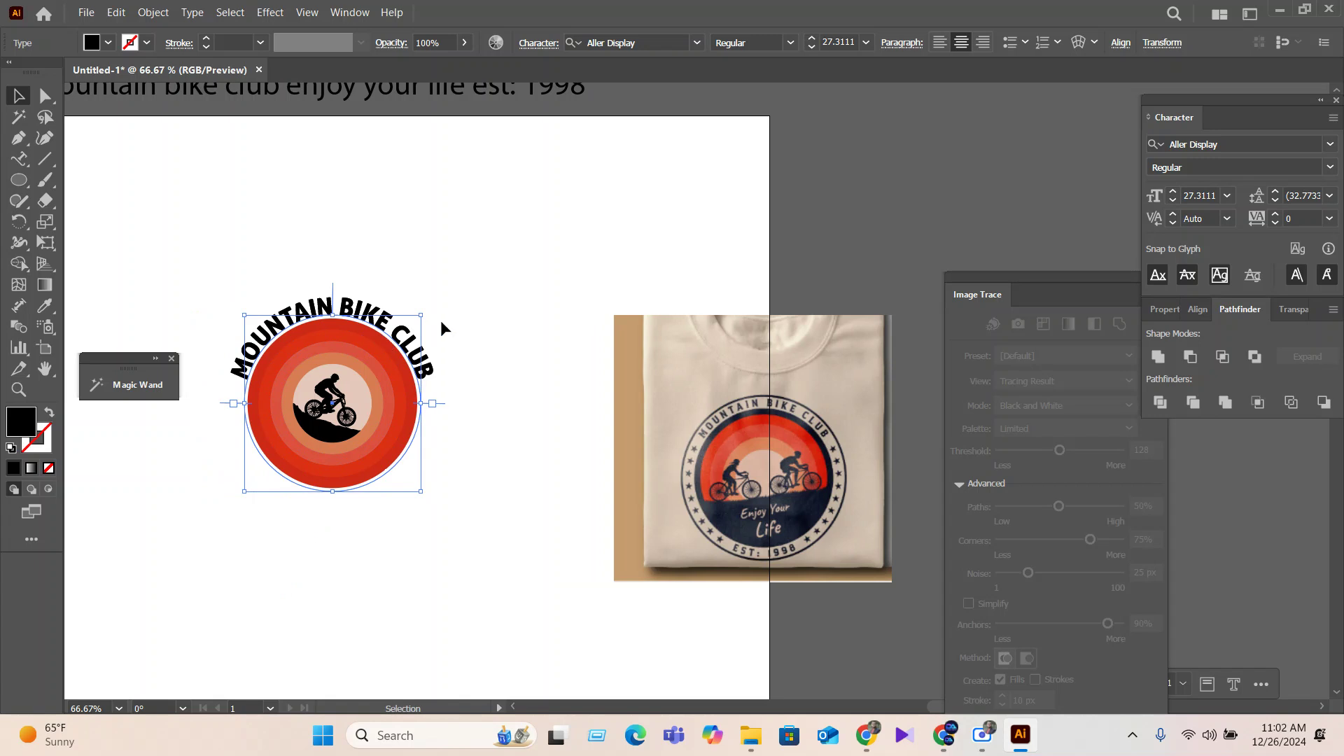
pyautogui.moveTo(428, 310); pyautogui.dragTo(168, 552)
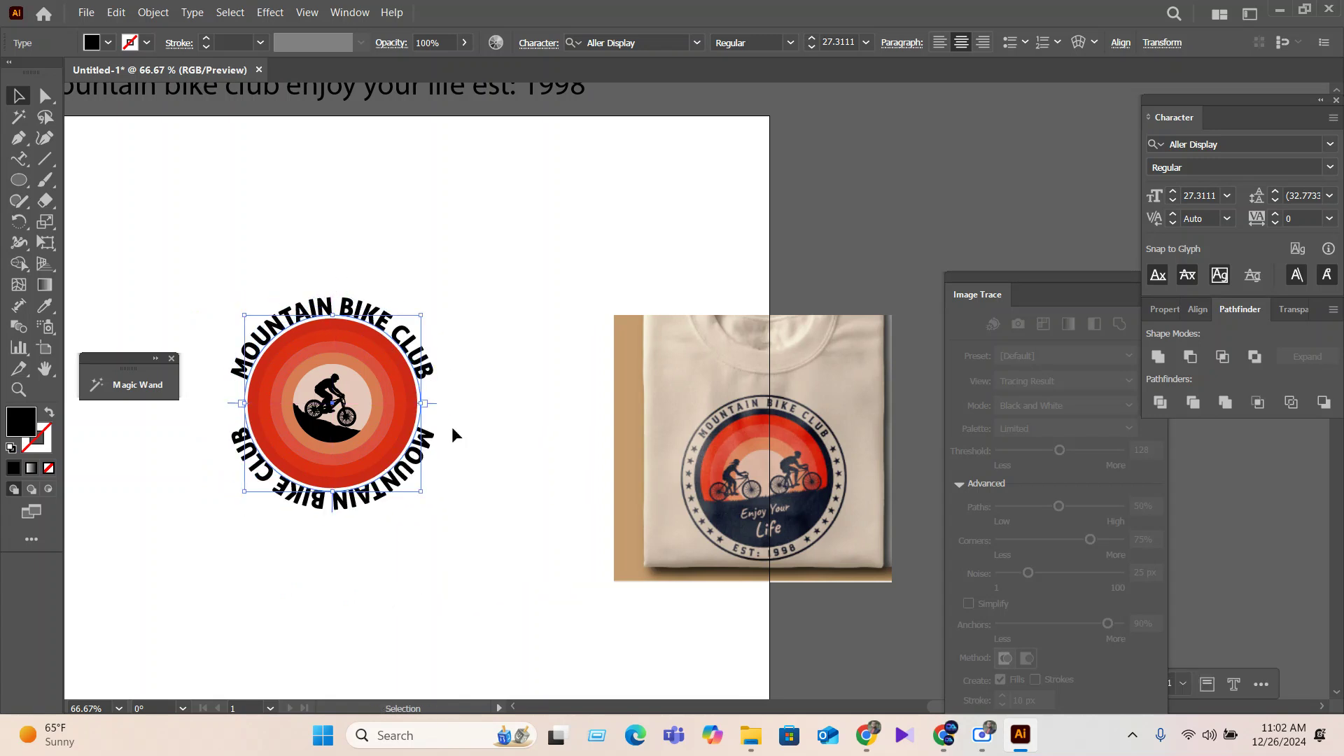
# Copy the words "enjoy your life" from the text line above the artboard.
pyautogui.moveTo(451, 427); pyautogui.dragTo(435, 437)
pyautogui.scroll(4, 410, 381)
pyautogui.hscroll(4, 410, 381)
pyautogui.scroll(1, 465, 369)
pyautogui.hscroll(-2, 464, 369)
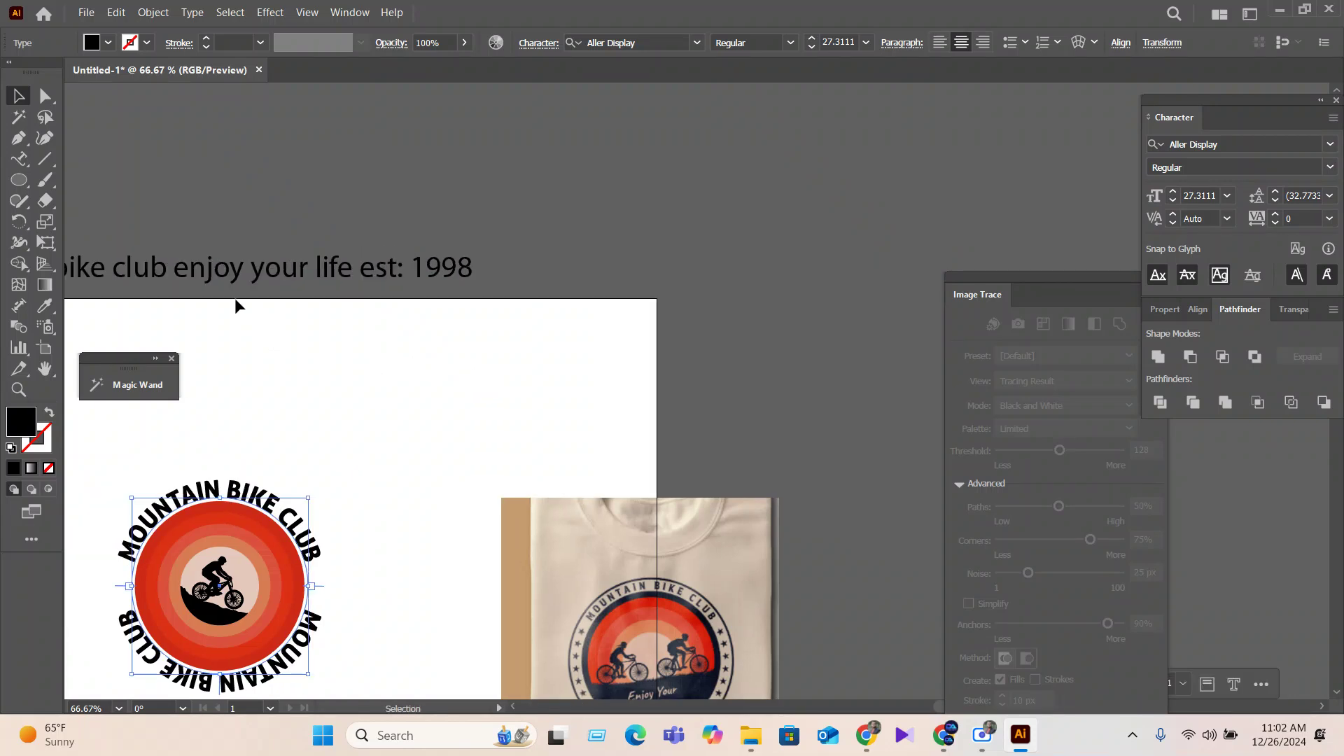
pyautogui.hscroll(-2, 234, 303)
pyautogui.doubleClick(276, 301)
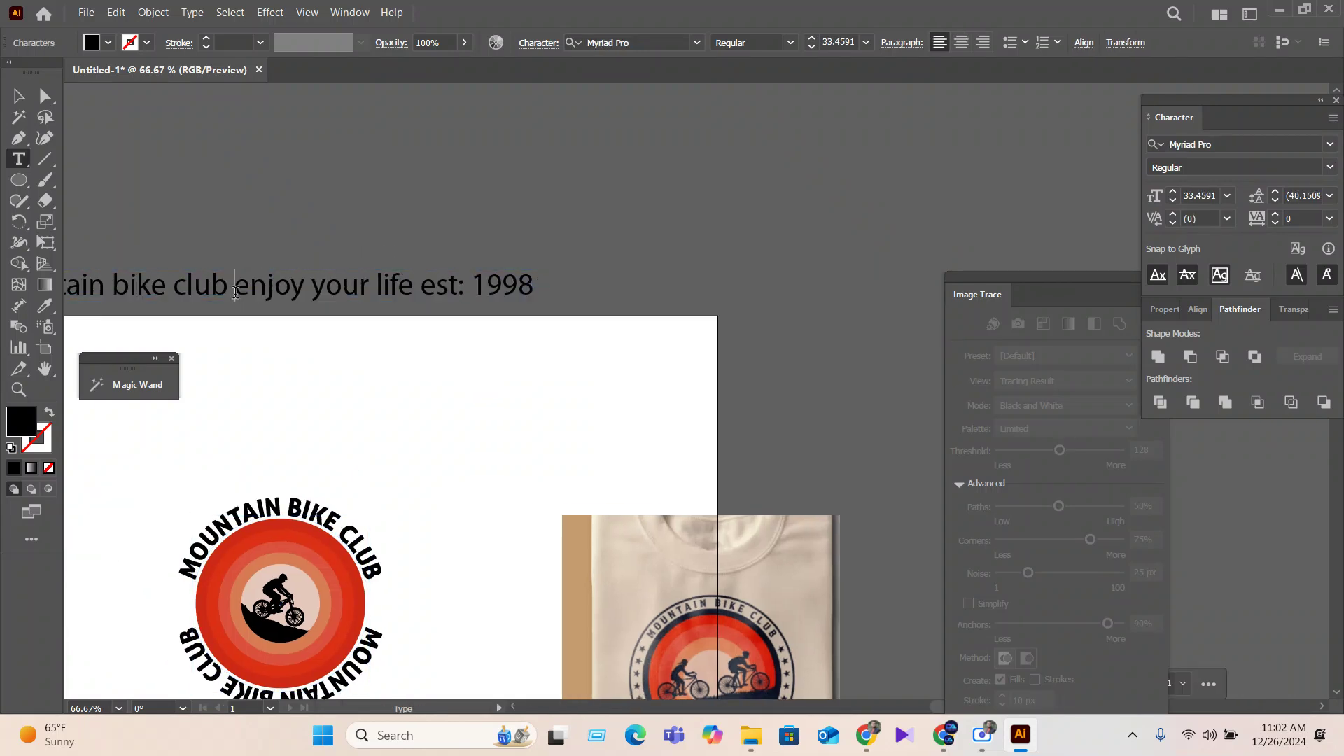
pyautogui.moveTo(233, 287); pyautogui.dragTo(410, 308)
pyautogui.hotkey('ctrl', 'c')
pyautogui.press('ctrl')
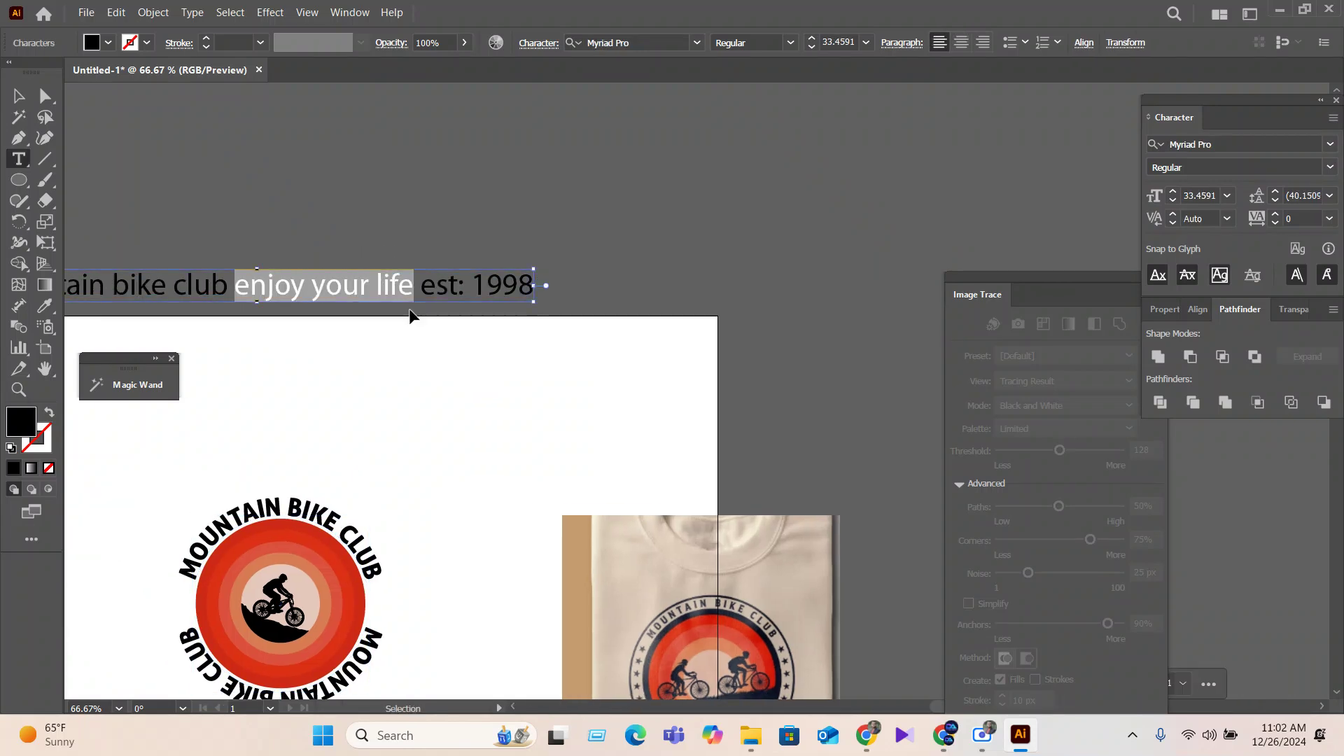
pyautogui.press('Escape')
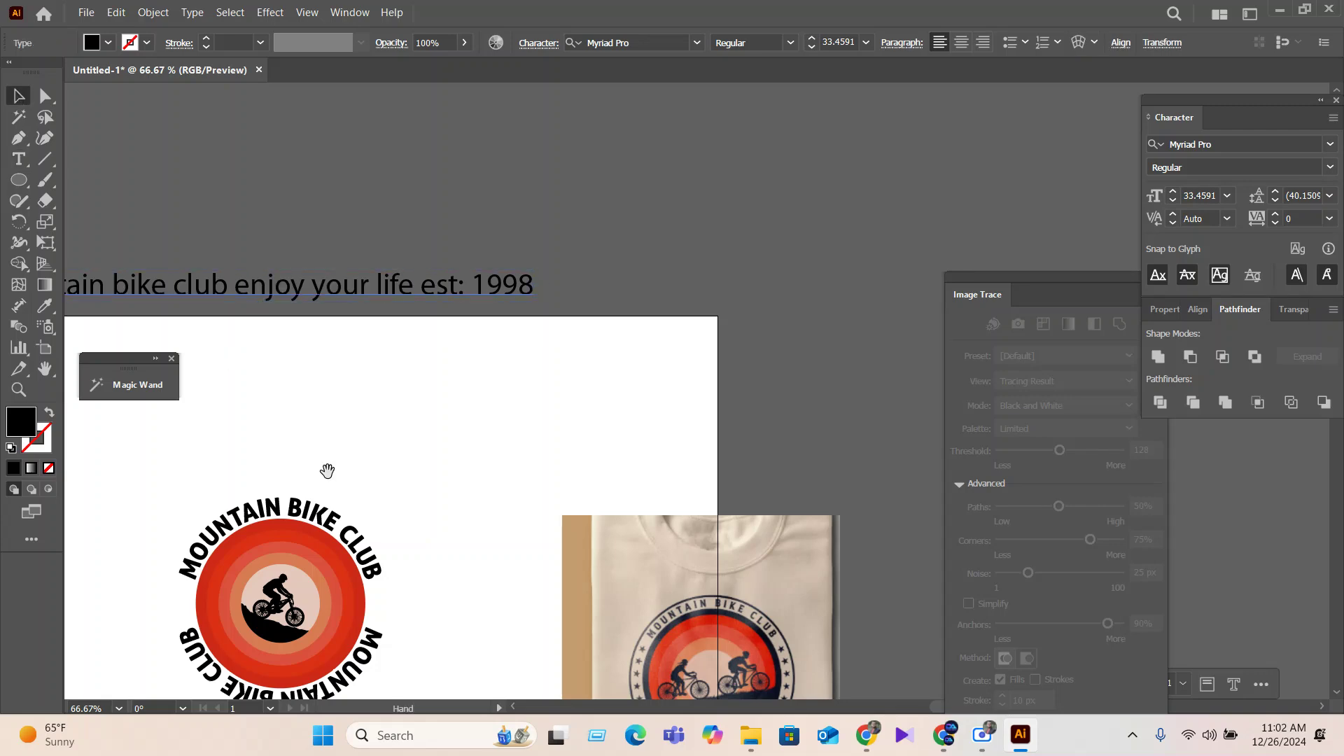
# Replace the wording of the rotated lower MOUNTAIN BIKE CLUB path text with the copied "enjoy your life".
pyautogui.scroll(-3, 435, 434)
pyautogui.hscroll(-2, 435, 435)
pyautogui.scroll(1, 403, 532)
pyautogui.doubleClick(380, 540)
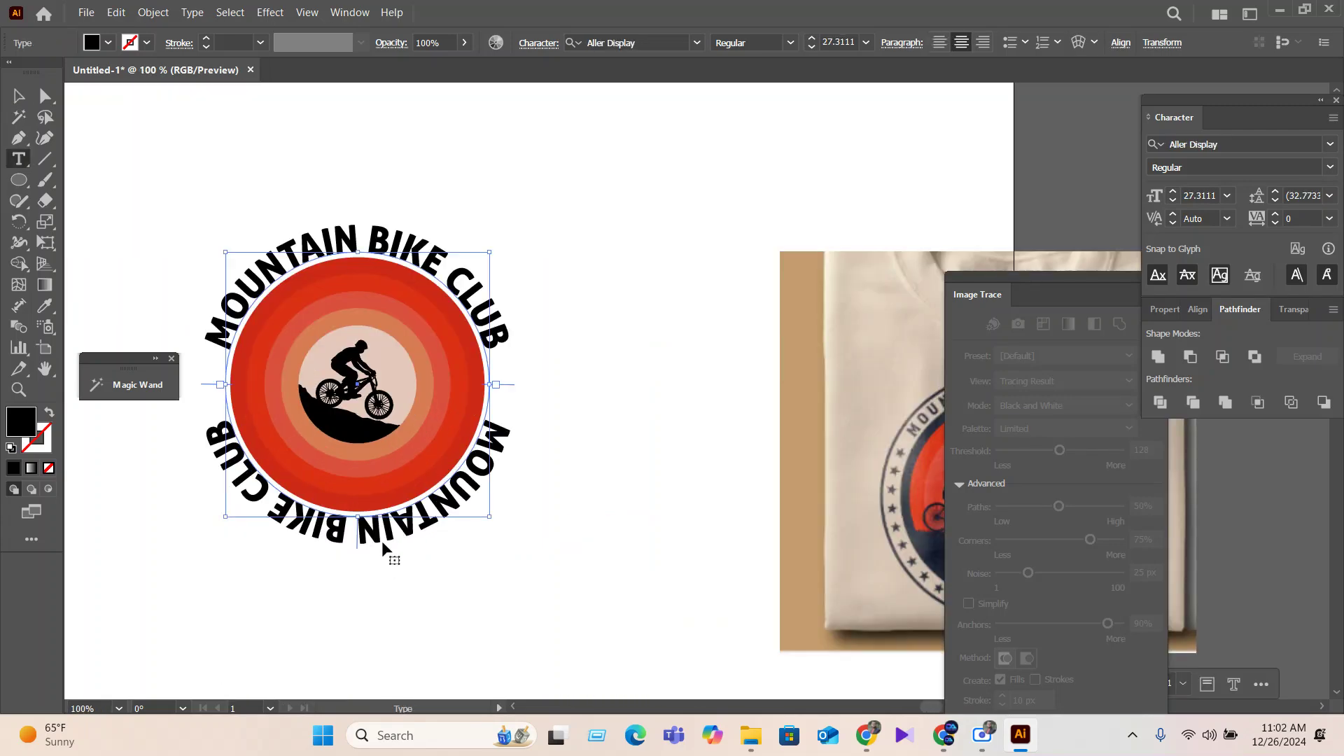
pyautogui.hotkey('ctrl', 'v')
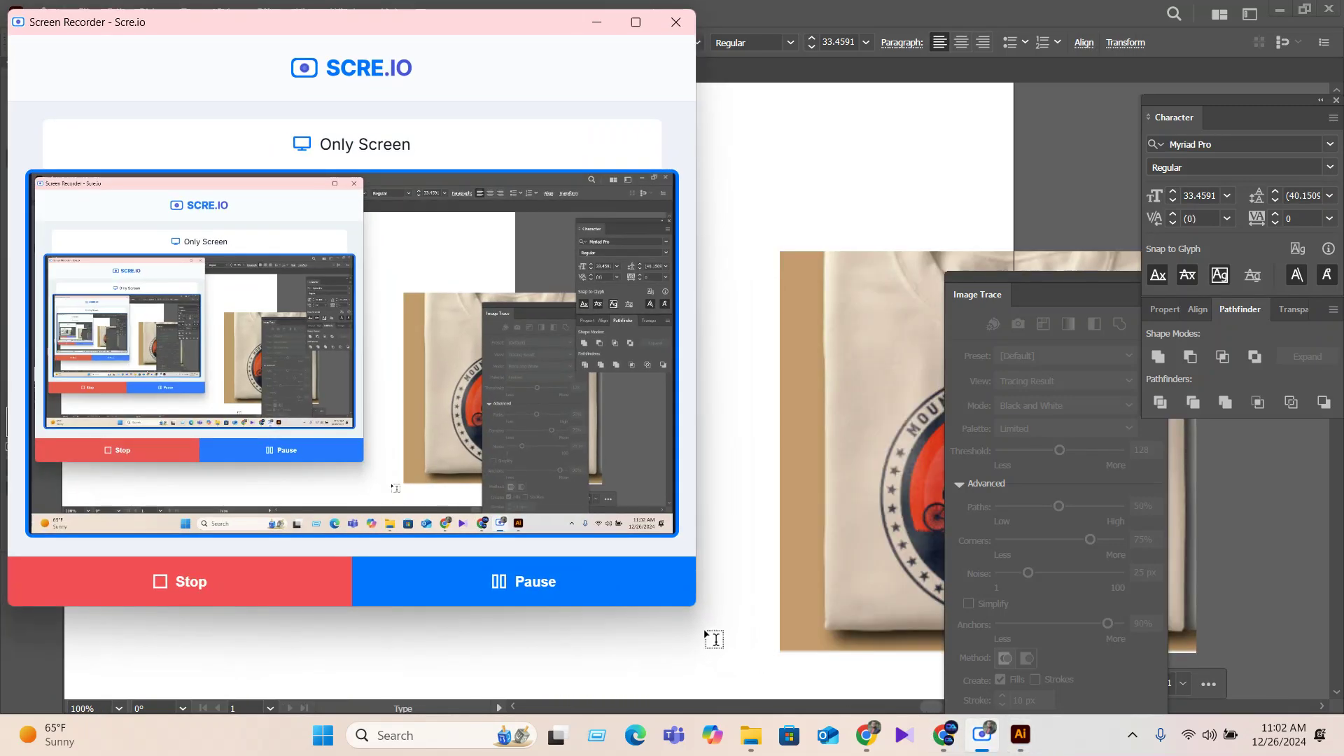
pyautogui.click(596, 21)
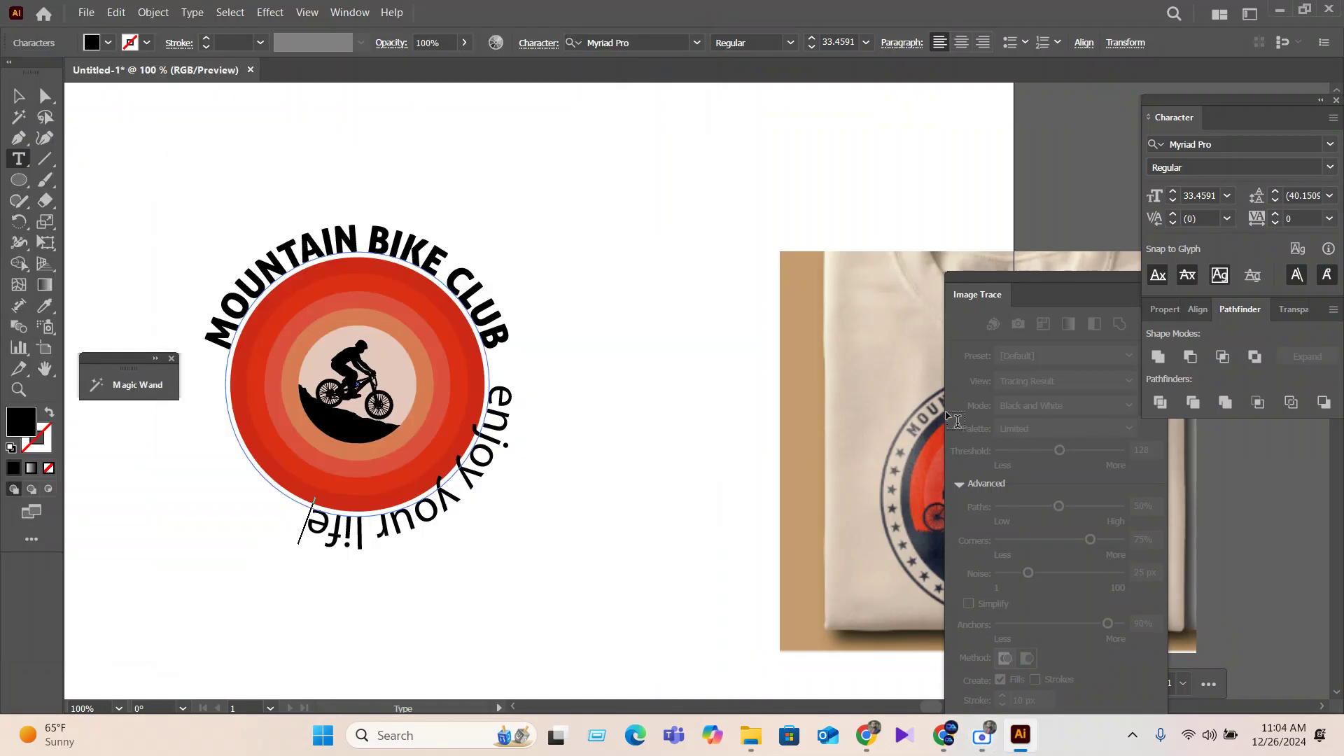
pyautogui.press('Escape')
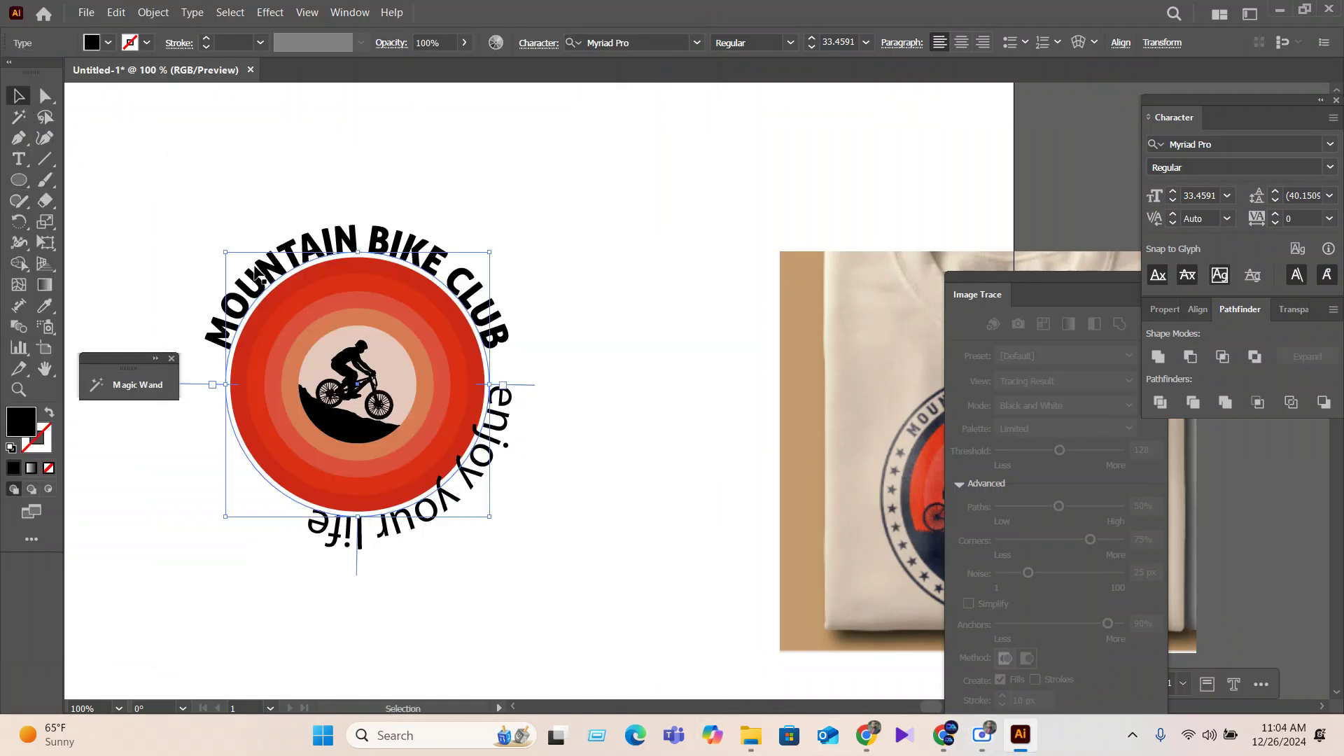
# Match the lower path text's style to the upper MOUNTAIN BIKE CLUB text with the Eyedropper and convert it to uppercase.
pyautogui.click(44, 306)
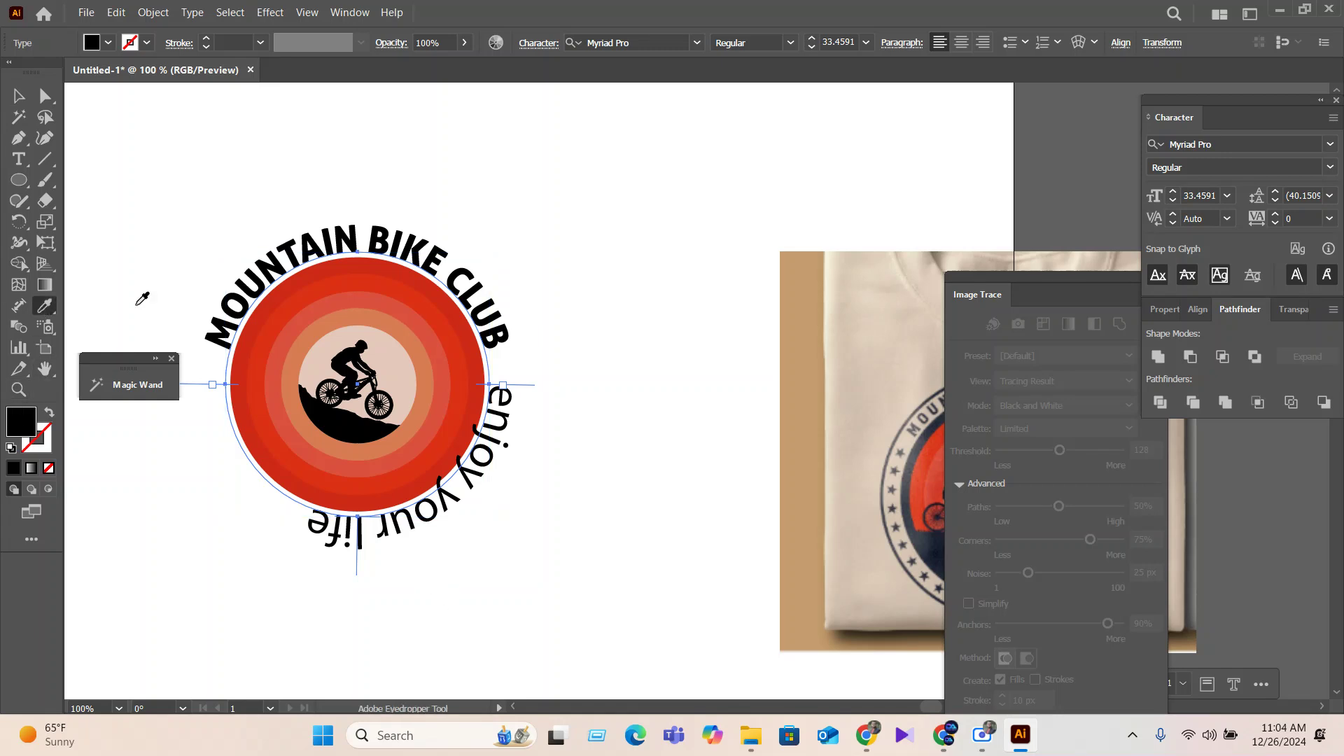
pyautogui.click(396, 244)
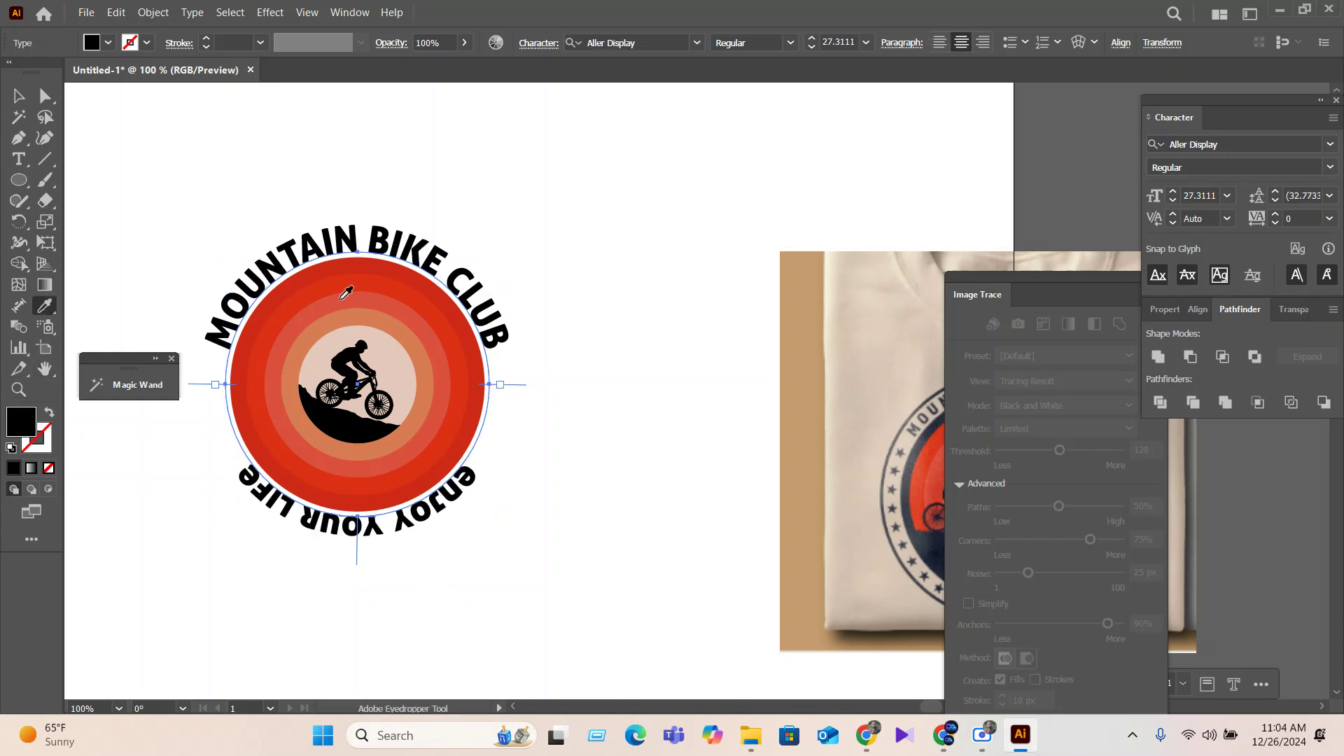
pyautogui.click(19, 97)
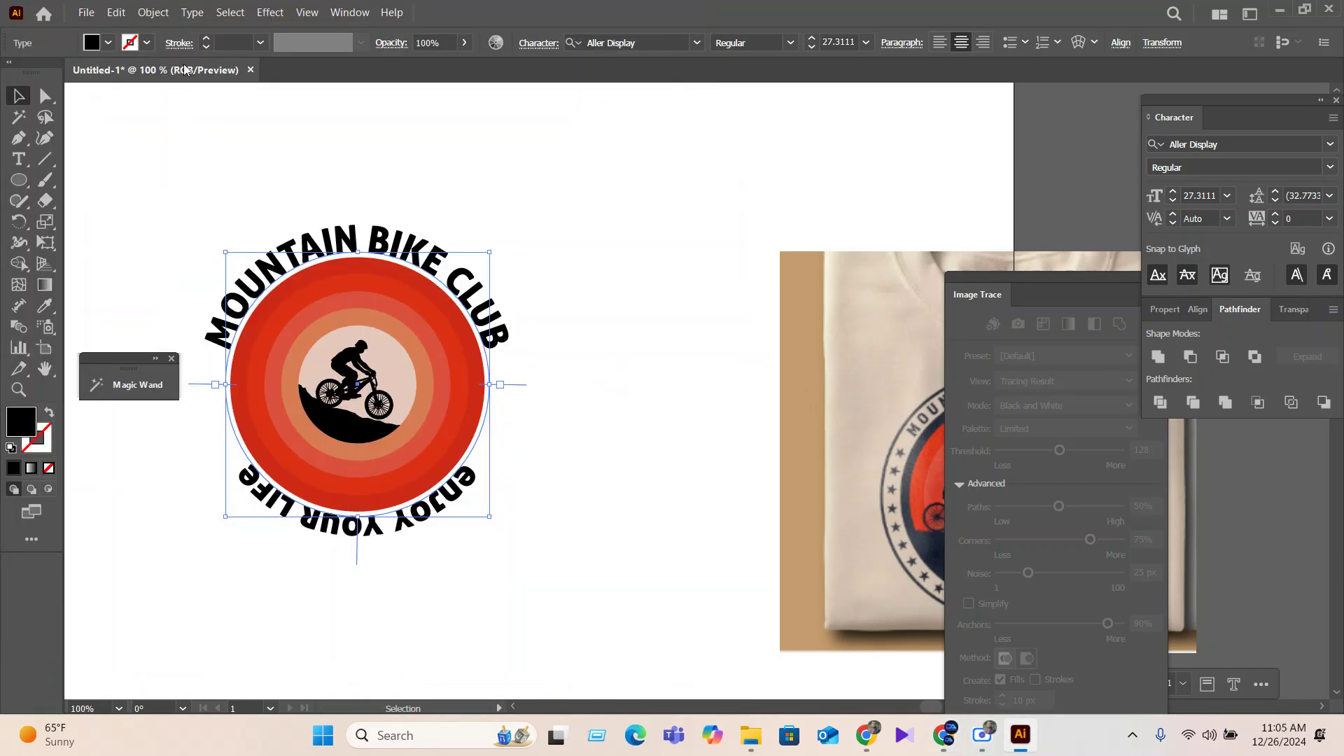
pyautogui.click(192, 12)
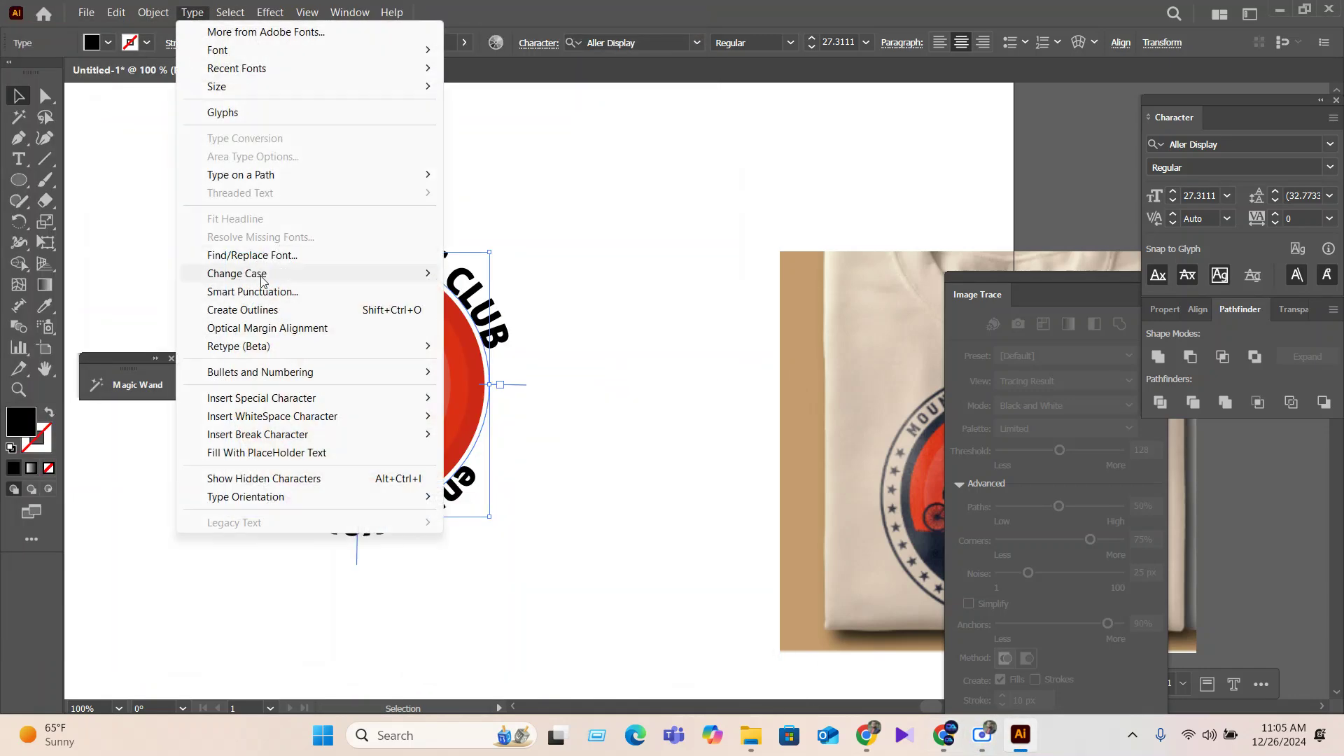
pyautogui.moveTo(376, 275)
pyautogui.click(465, 275)
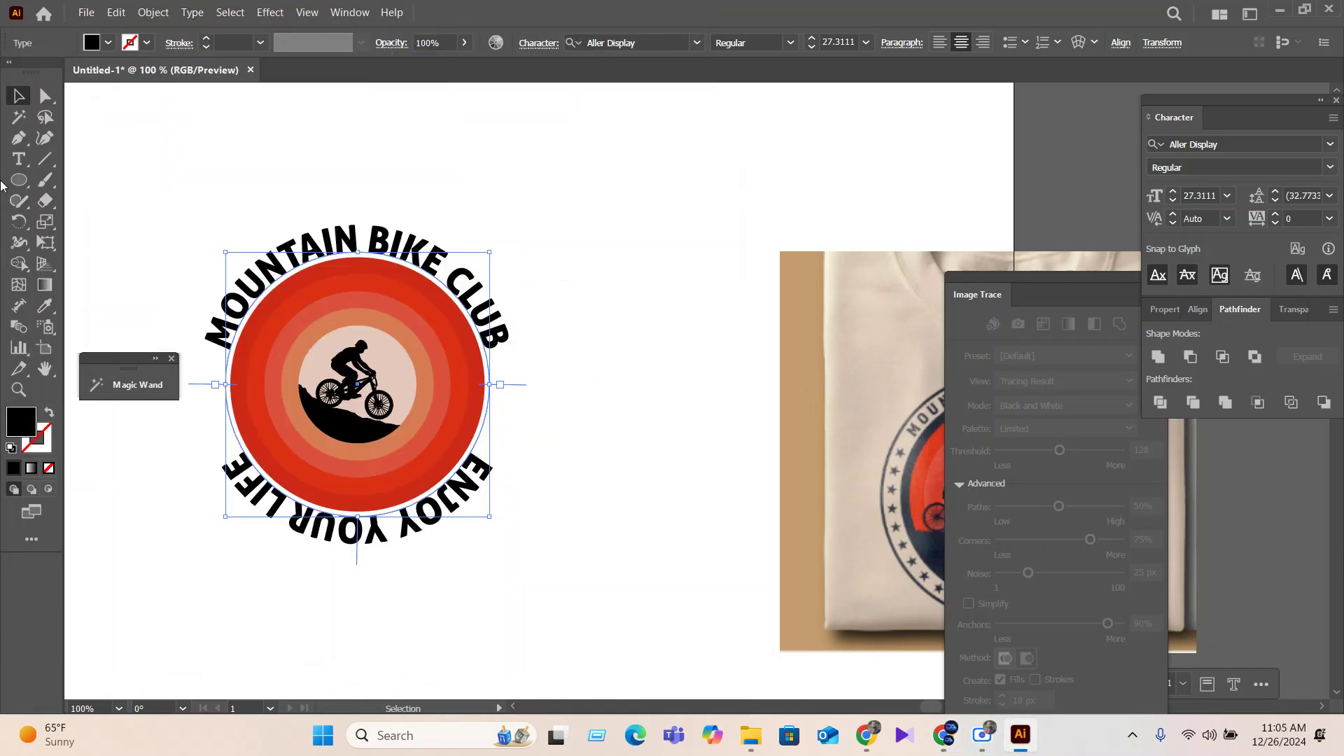
pyautogui.click(686, 569)
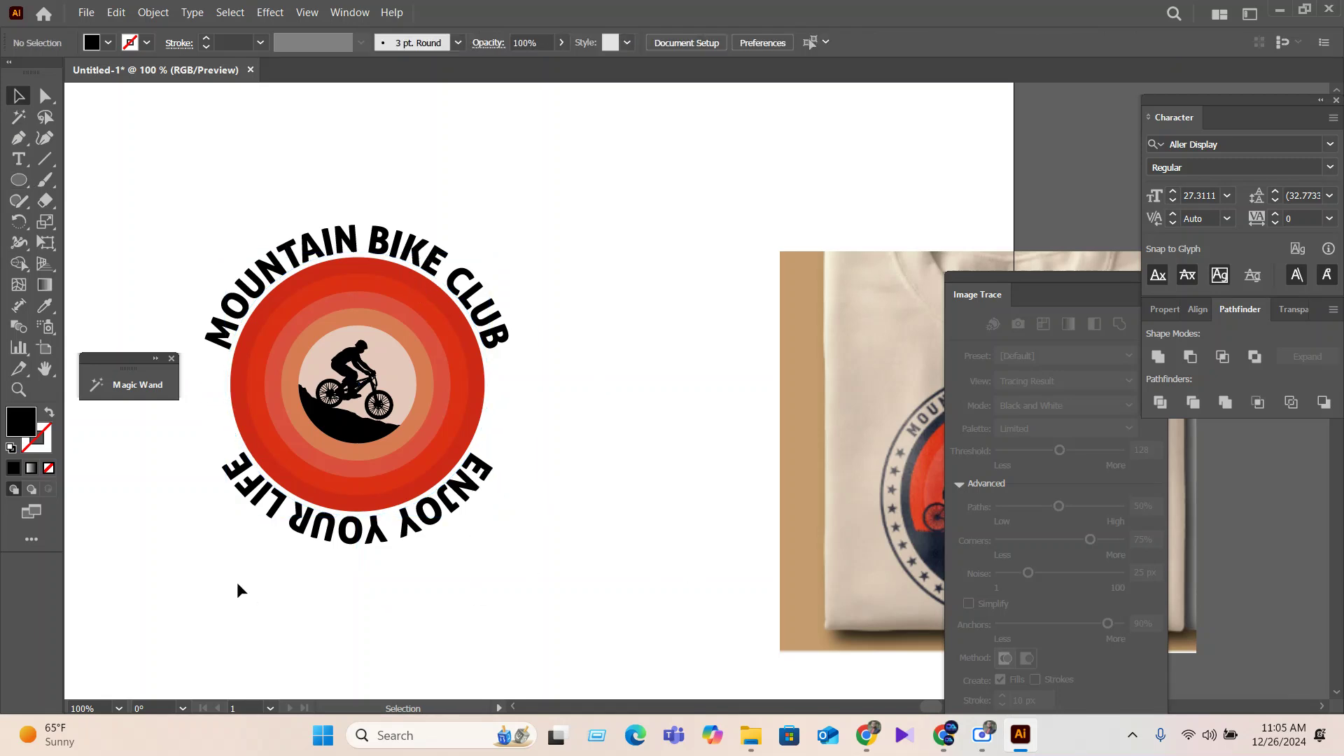
# Flip the ENJOY YOUR LIFE text on its circular path with the Type on a Path options.
pyautogui.click(378, 536)
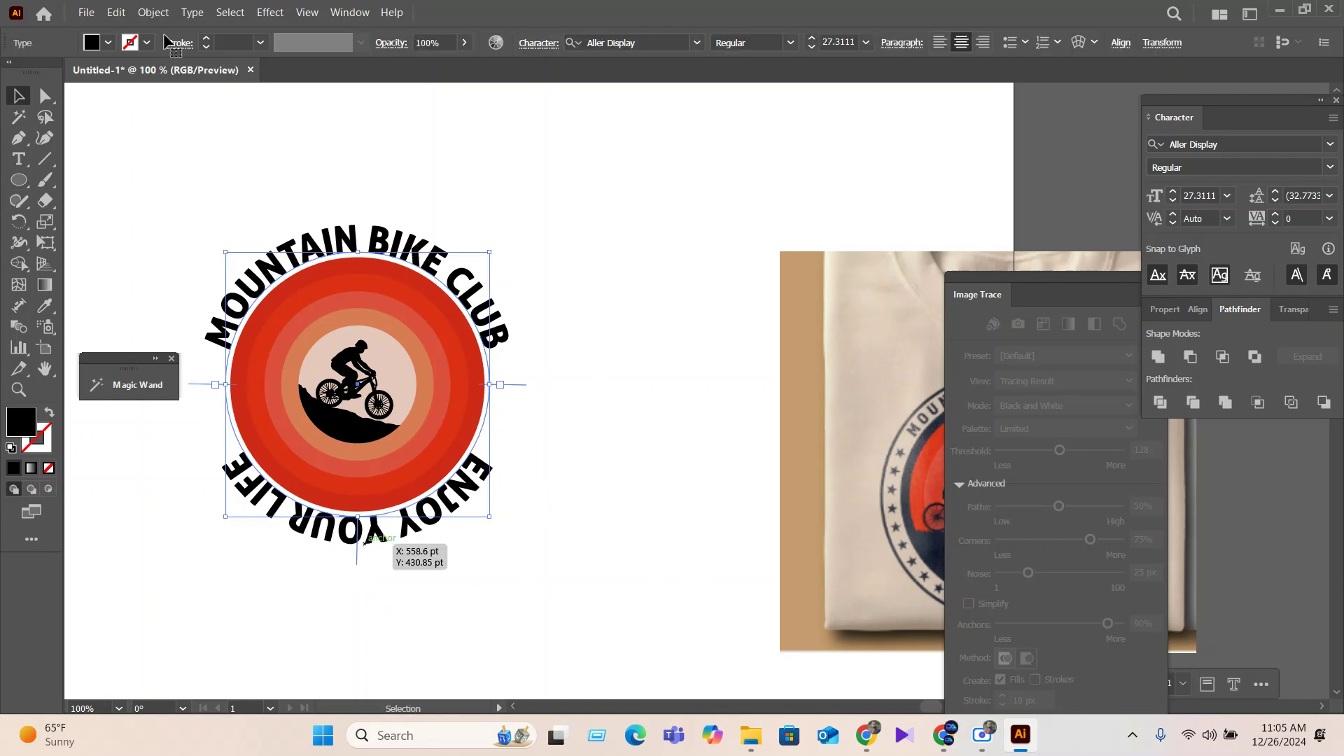
pyautogui.click(186, 13)
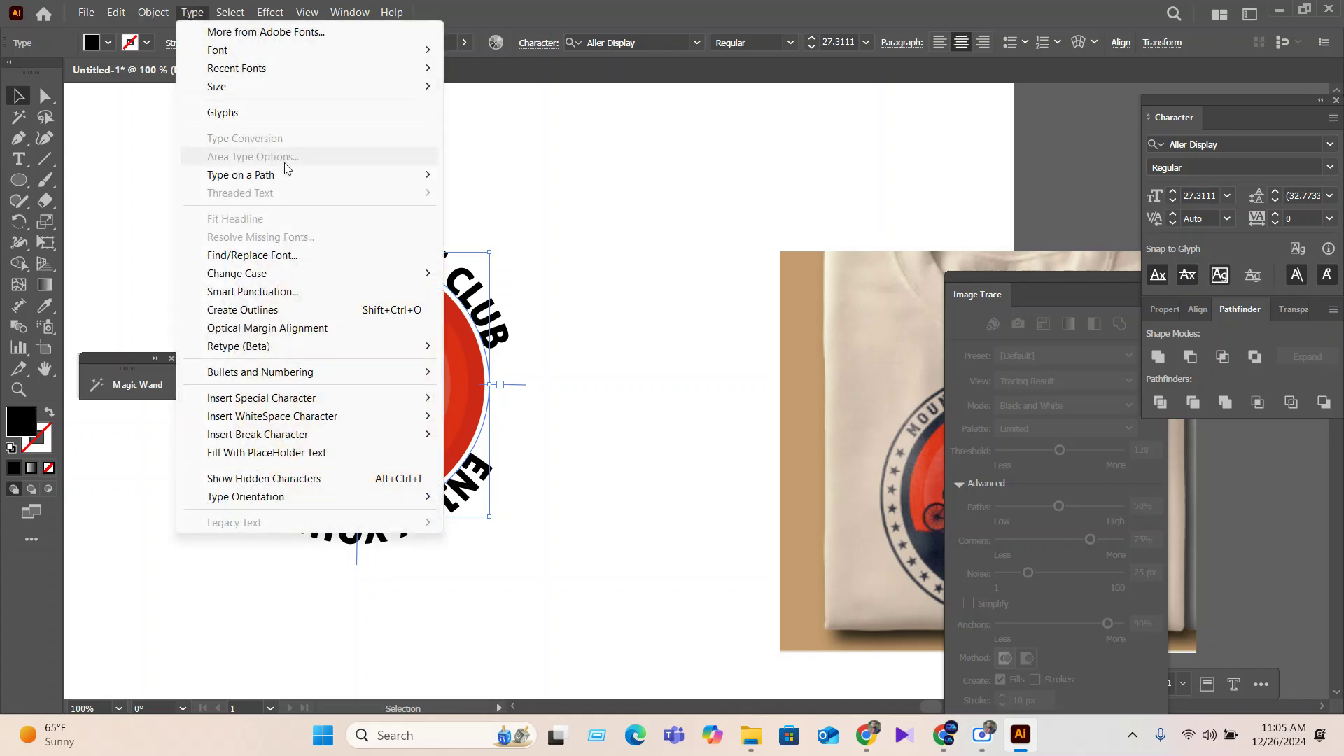
pyautogui.moveTo(420, 175)
pyautogui.click(534, 273)
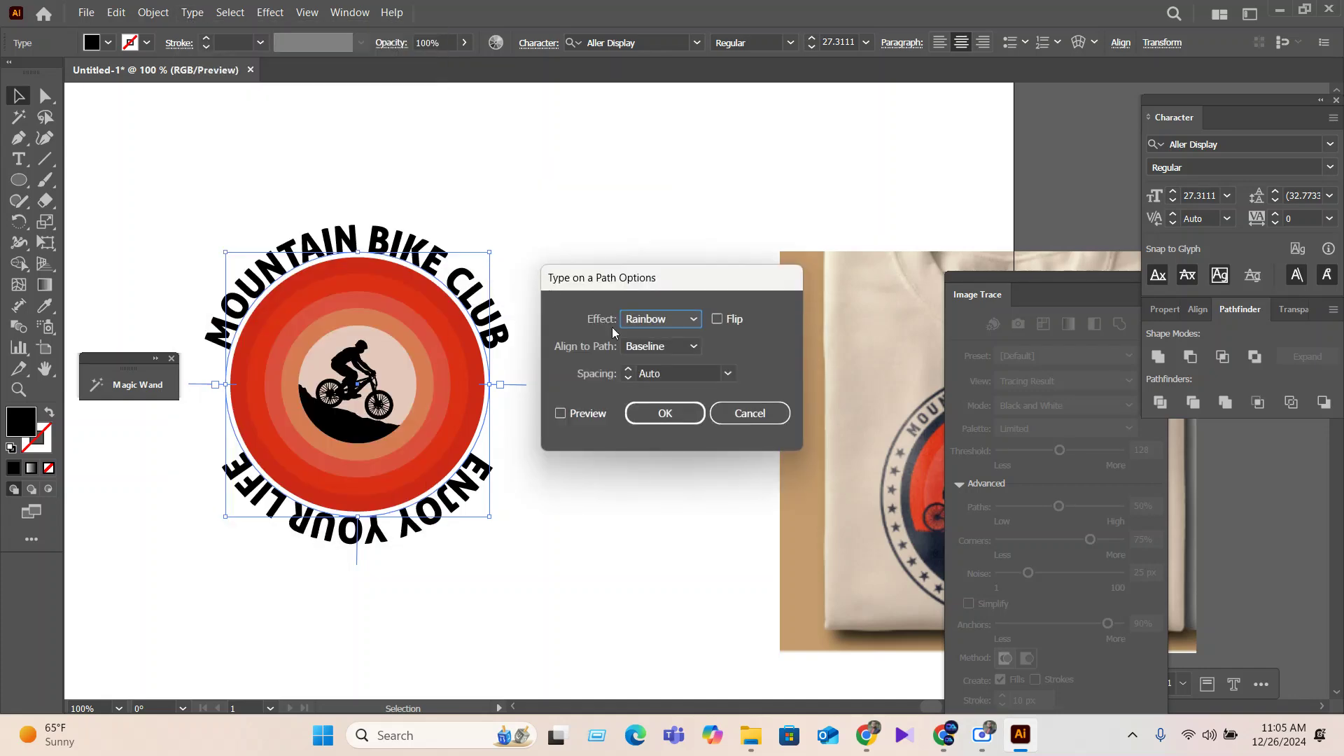
pyautogui.click(715, 320)
pyautogui.click(684, 414)
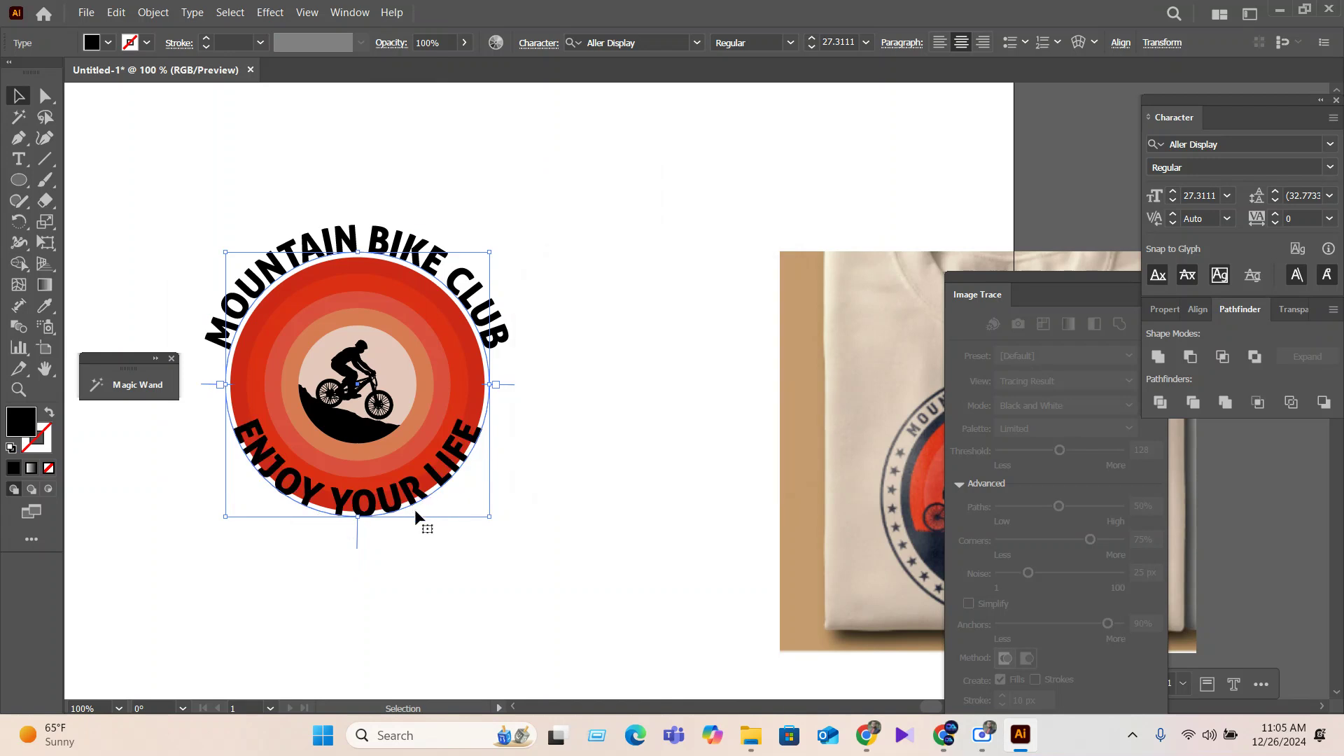
pyautogui.click(554, 307)
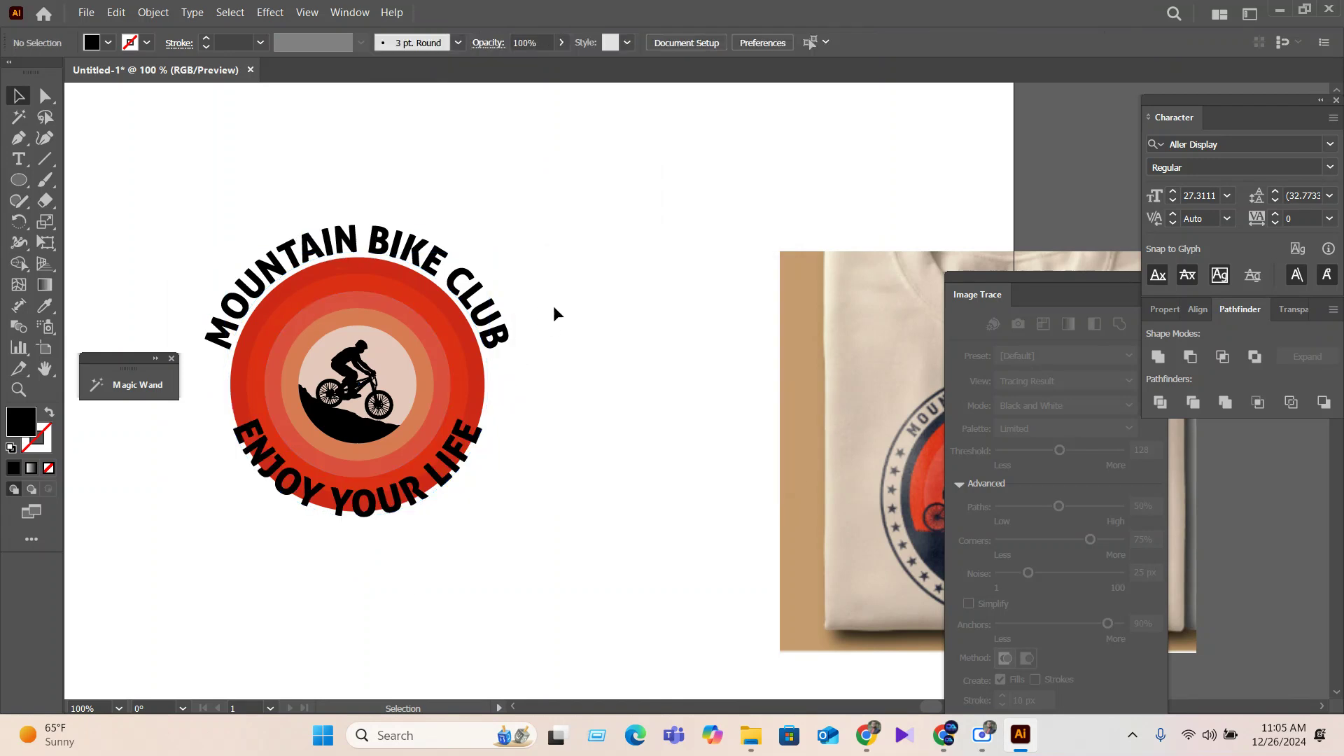
# Set Align to Path to Center for both curved texts, with preview on.
pyautogui.click(485, 355)
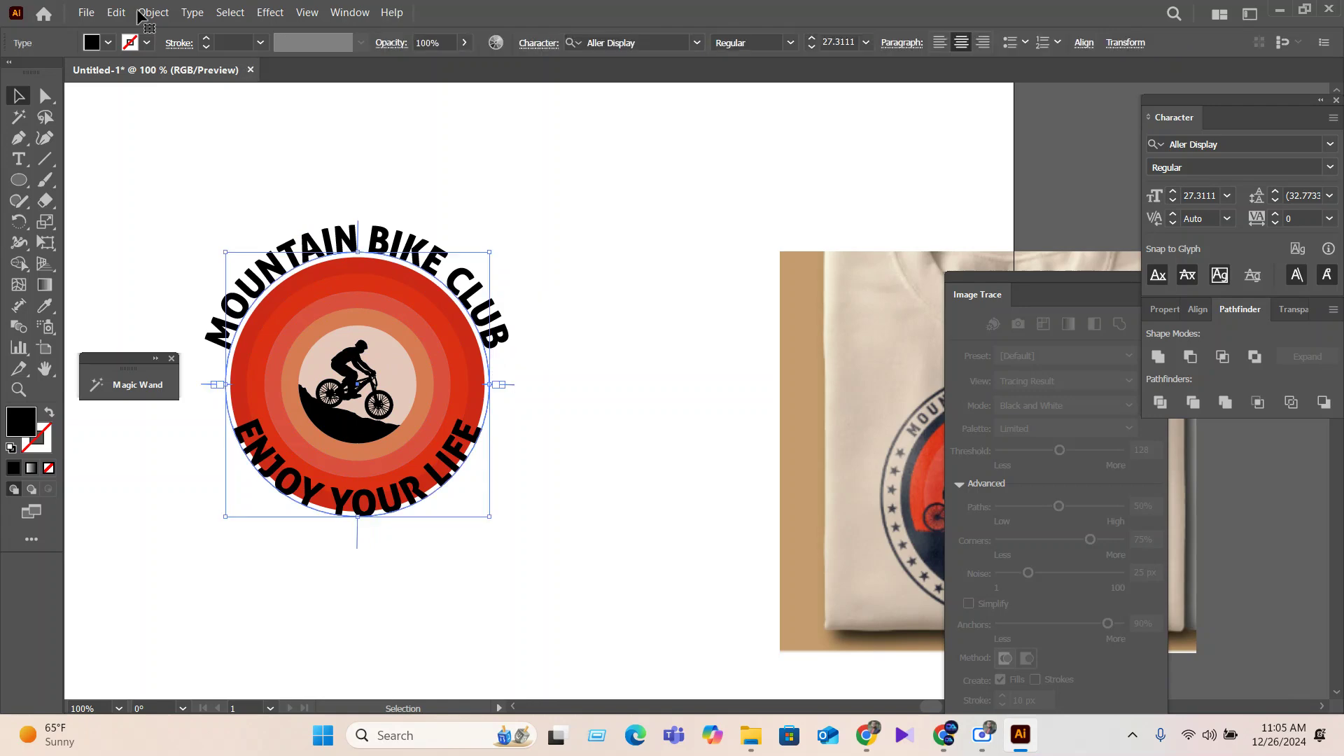
pyautogui.click(193, 12)
pyautogui.moveTo(288, 177)
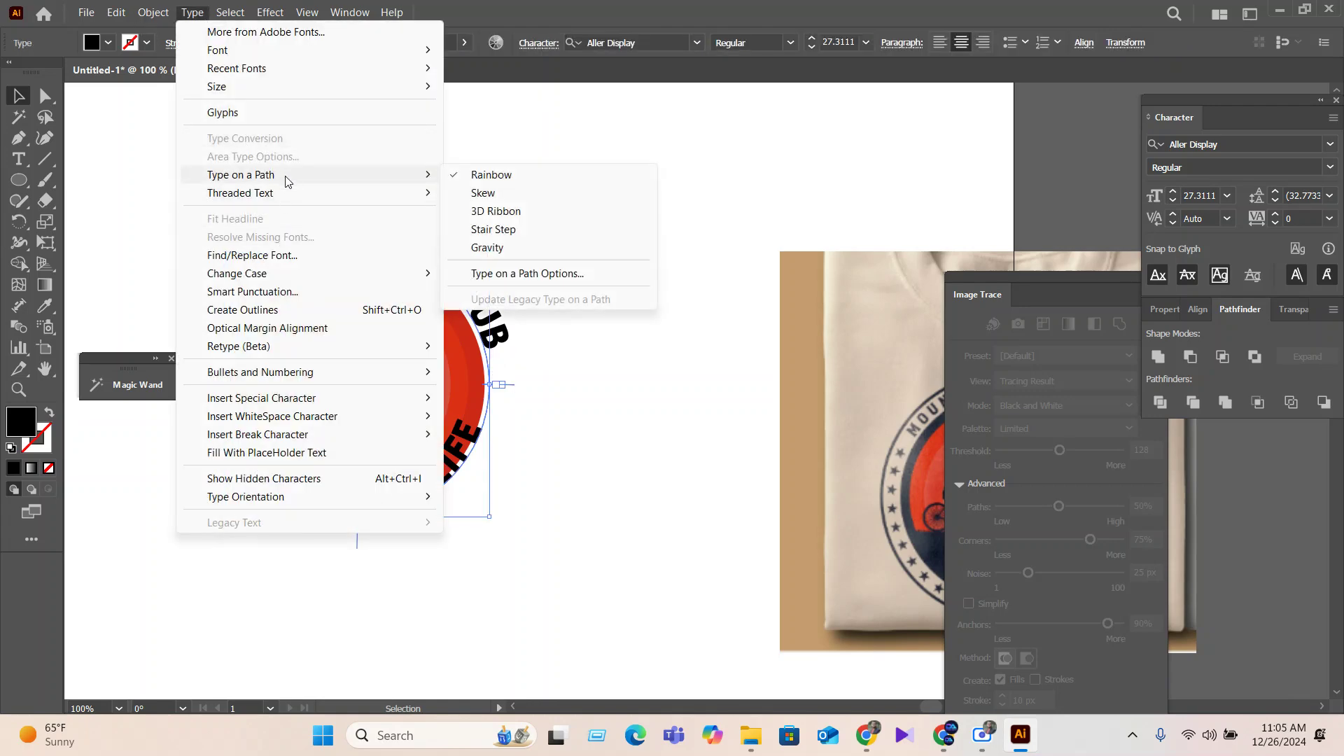
pyautogui.click(523, 280)
pyautogui.click(683, 347)
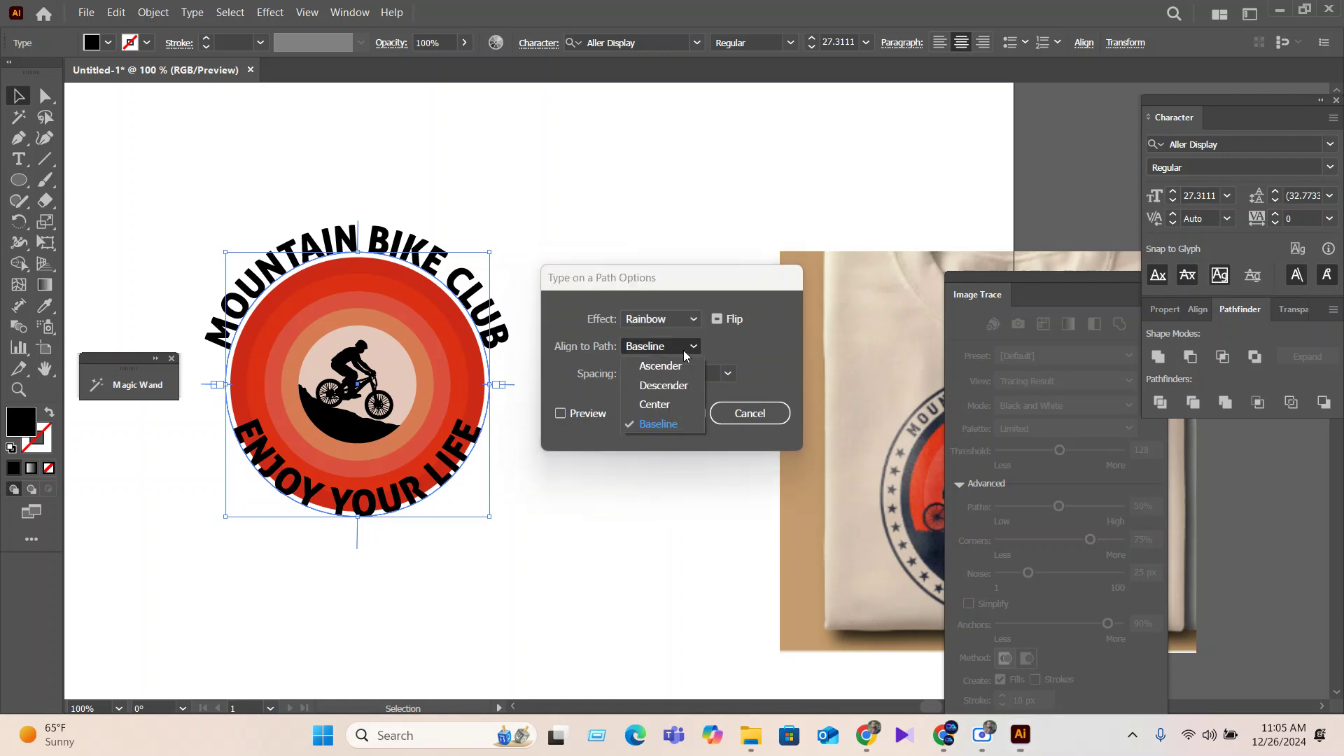
pyautogui.click(662, 404)
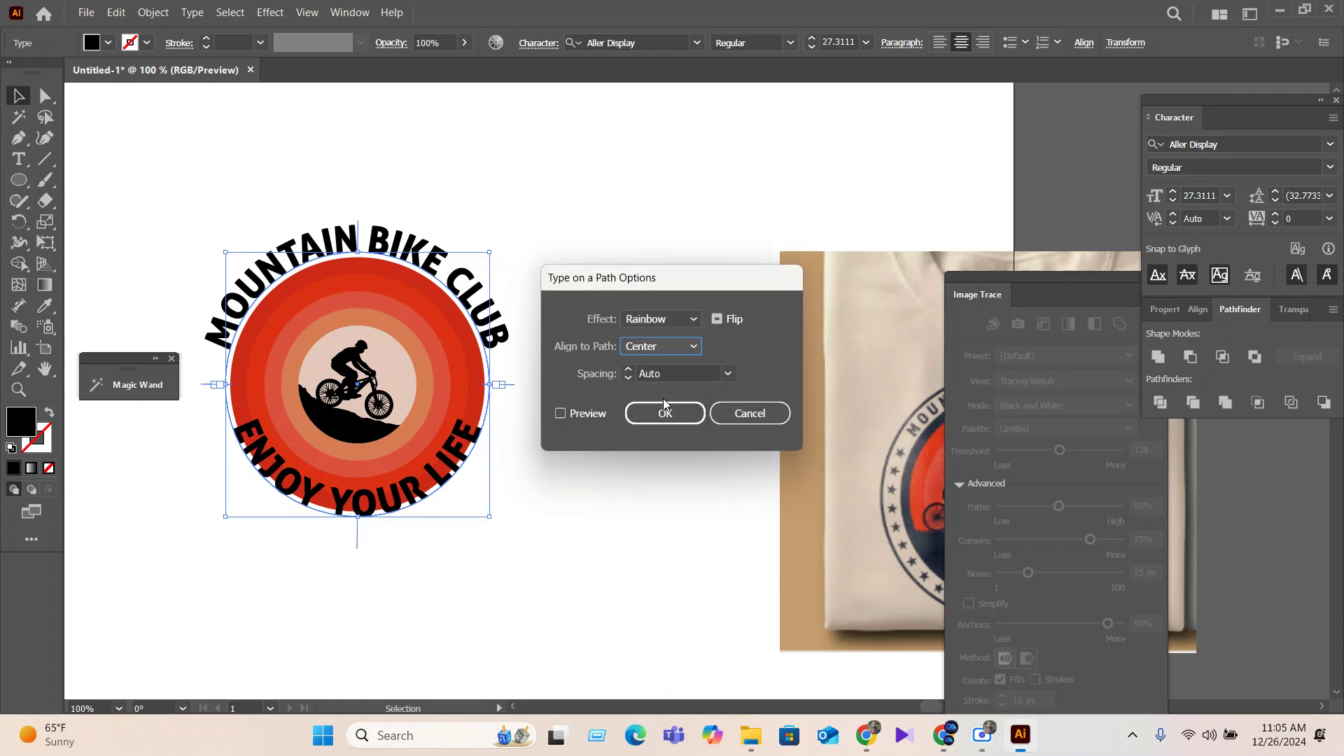
pyautogui.click(576, 414)
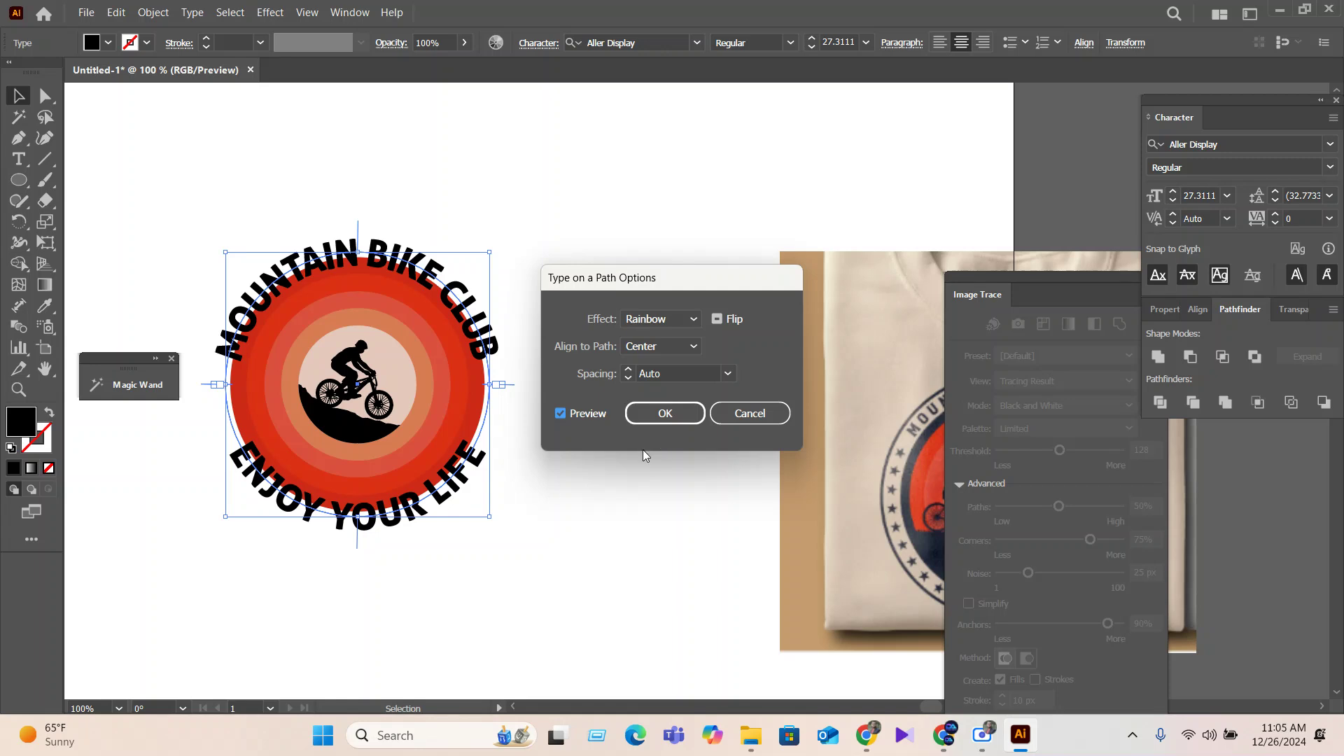
pyautogui.click(665, 415)
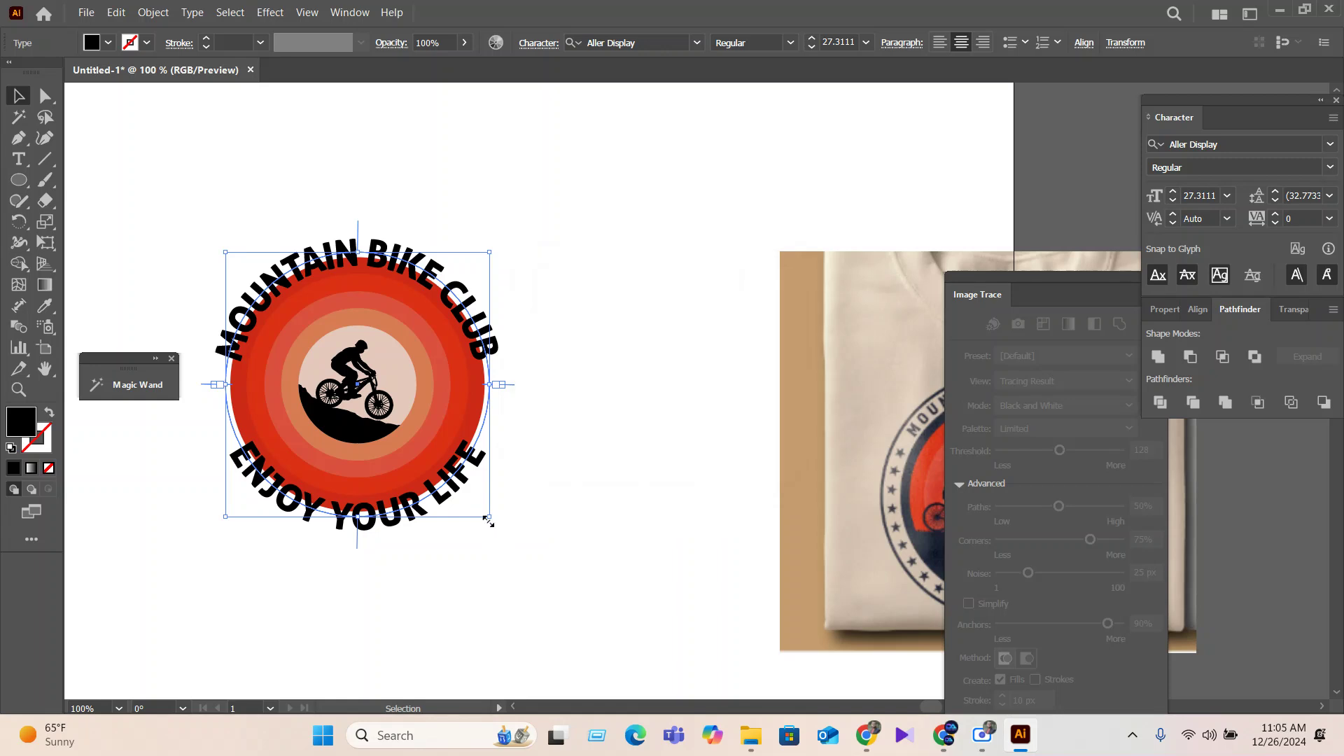
# Enlarge both circular text paths slightly about their centre and set the font size of both texts to 24 pt.
pyautogui.moveTo(488, 521); pyautogui.dragTo(507, 539)
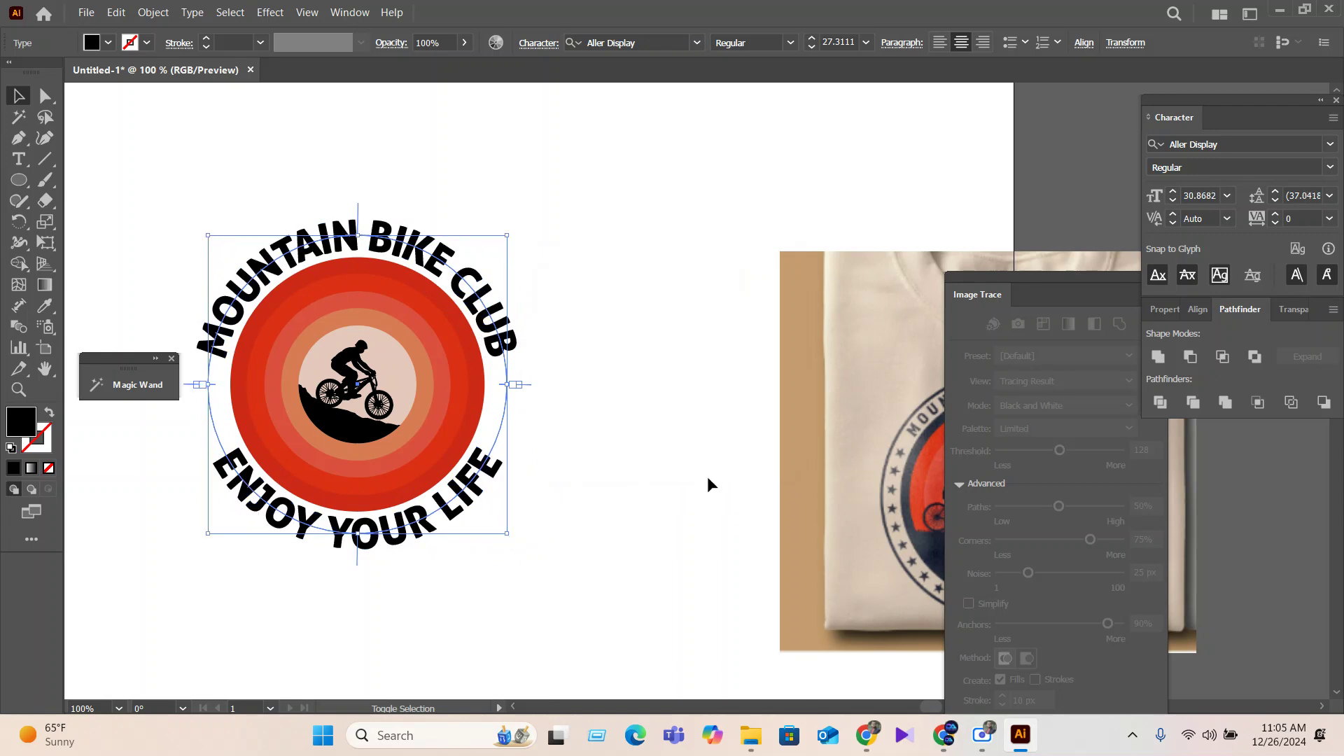
pyautogui.click(720, 474)
pyautogui.hscroll(-3, 699, 553)
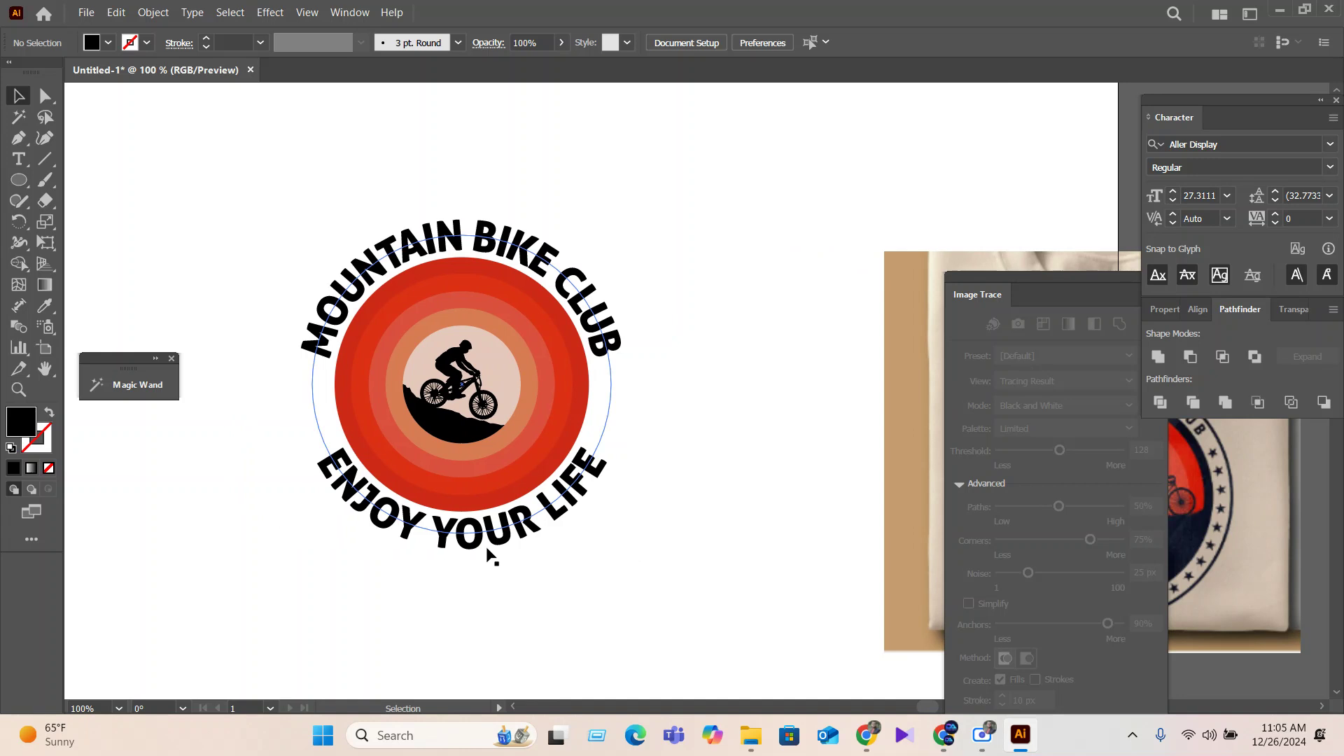
pyautogui.moveTo(669, 322); pyautogui.dragTo(597, 492)
pyautogui.click(1209, 198)
pyautogui.write('26')
pyautogui.press('Return')
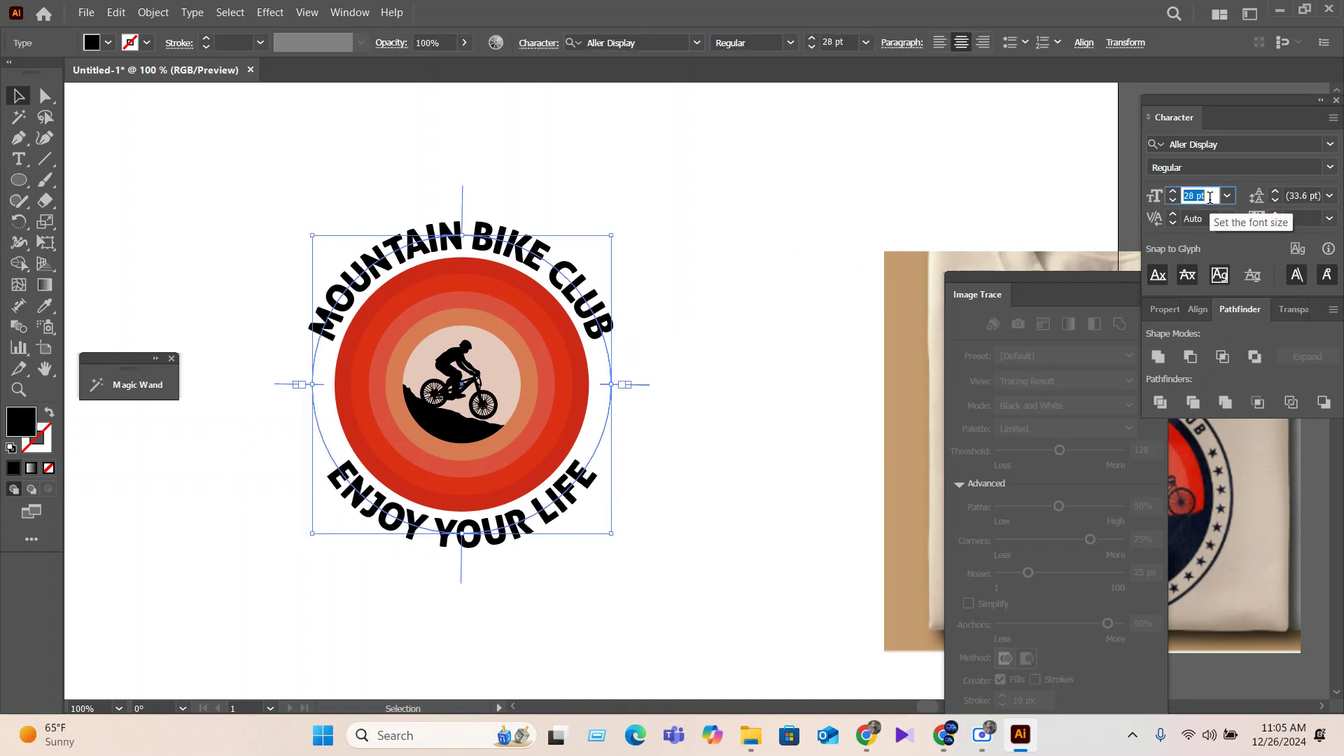
pyautogui.press('Down')
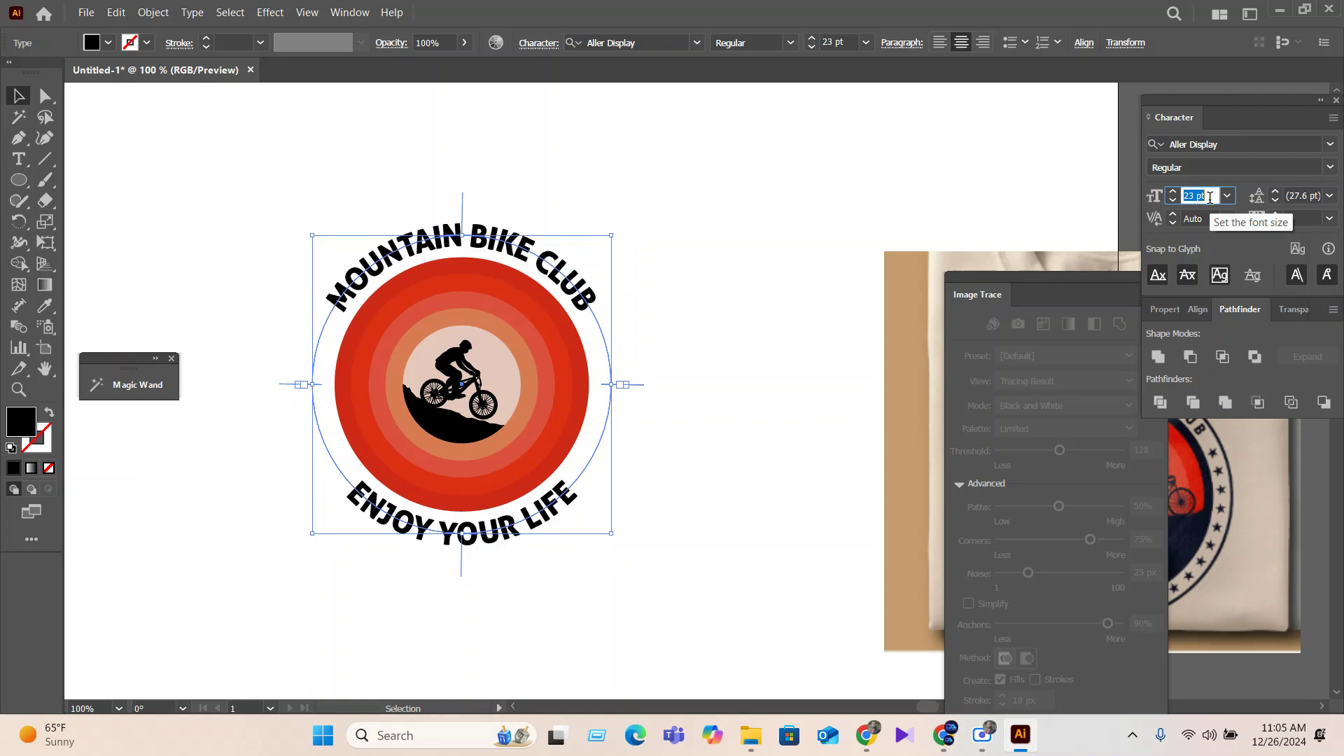
pyautogui.press('Down')
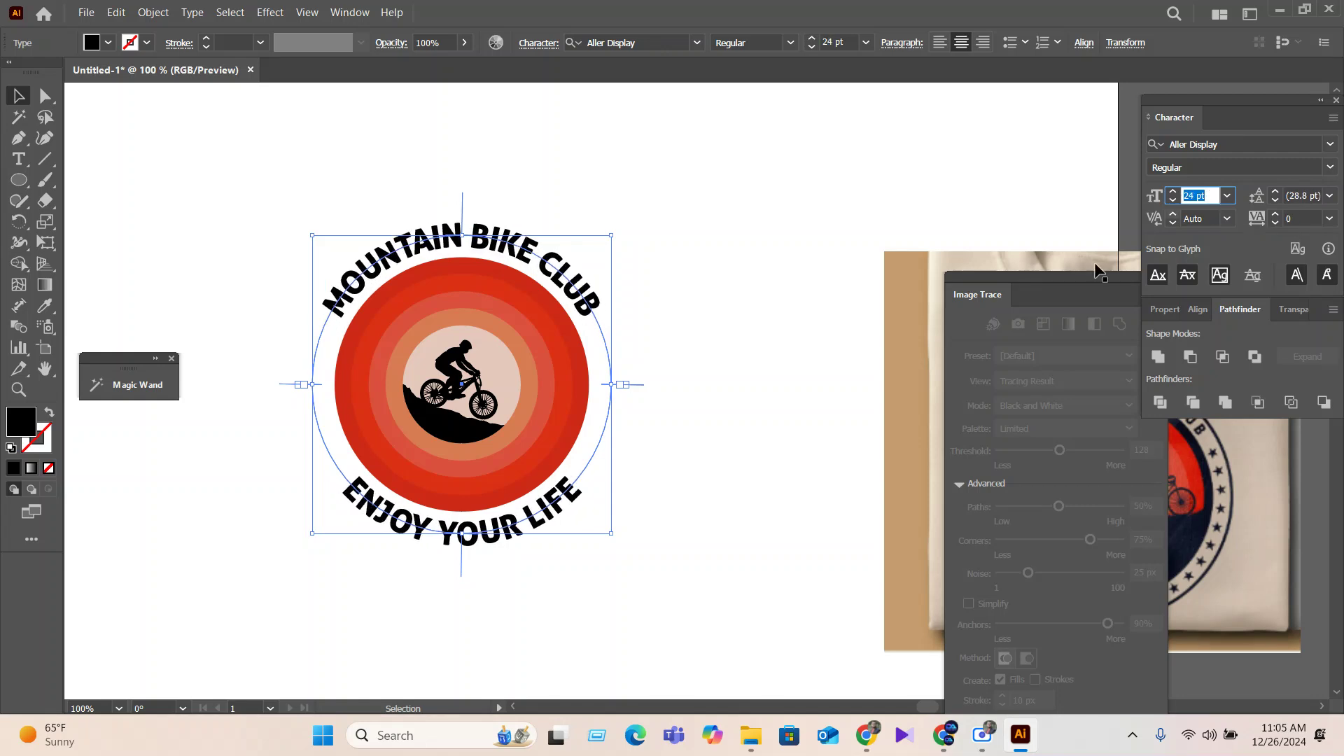
# Set the tracking of both curved texts to 100.
pyautogui.click(1329, 219)
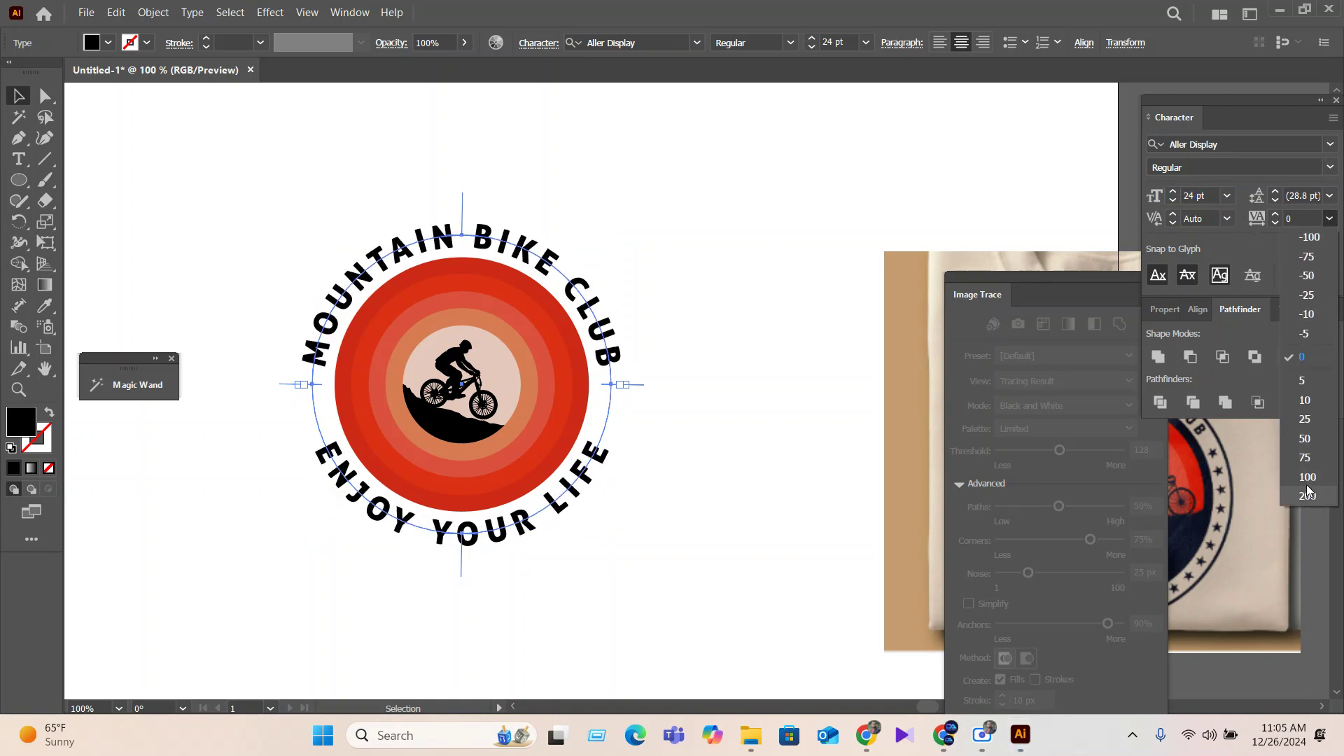
pyautogui.click(1307, 477)
pyautogui.click(749, 552)
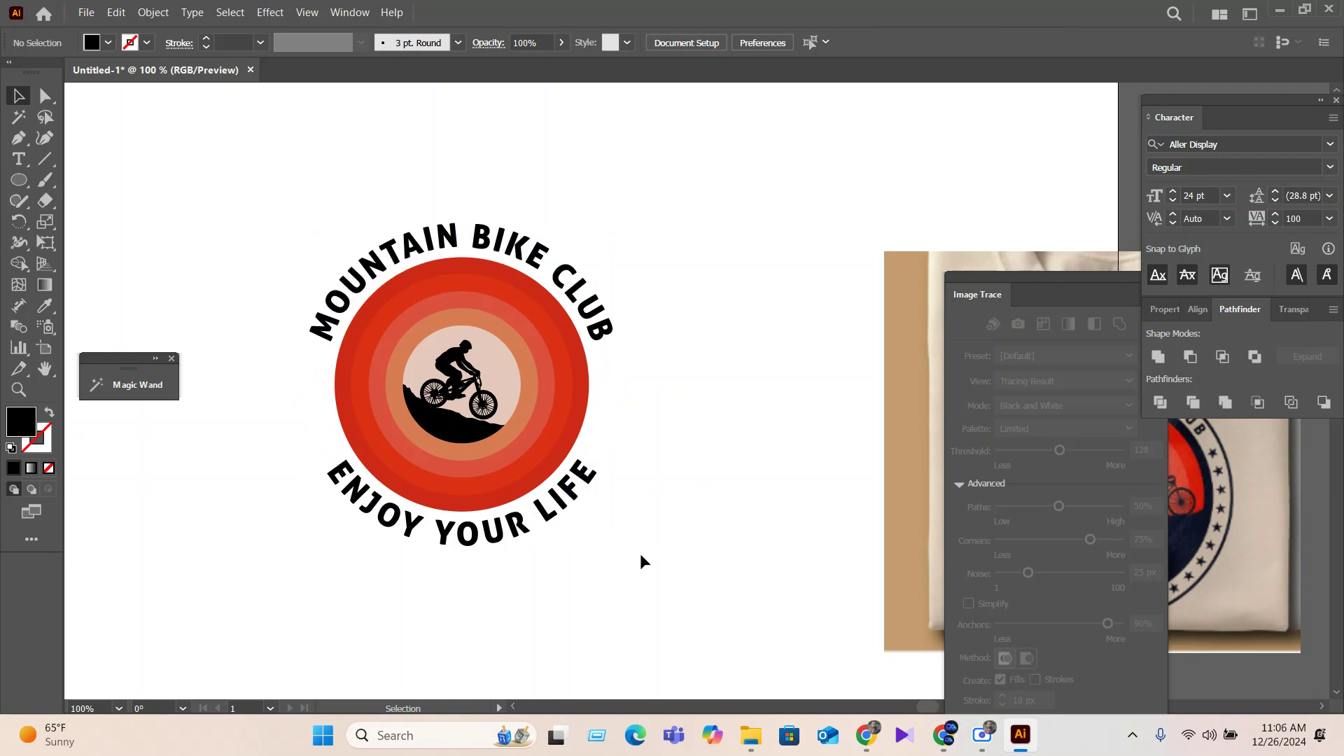
# Scale both curved texts down very slightly about their centre, closer to the red circle.
pyautogui.moveTo(624, 558); pyautogui.dragTo(706, 576)
pyautogui.scroll(1, 632, 546)
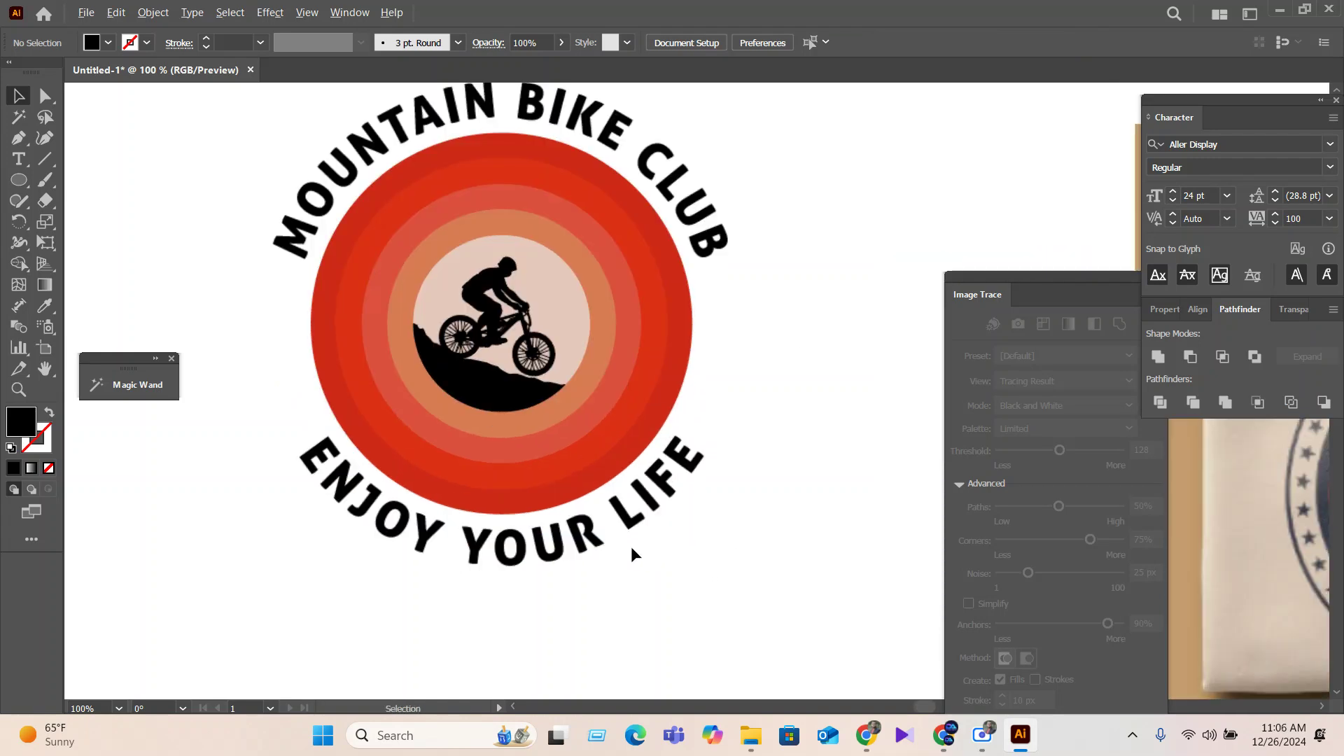
pyautogui.moveTo(733, 518); pyautogui.dragTo(677, 439)
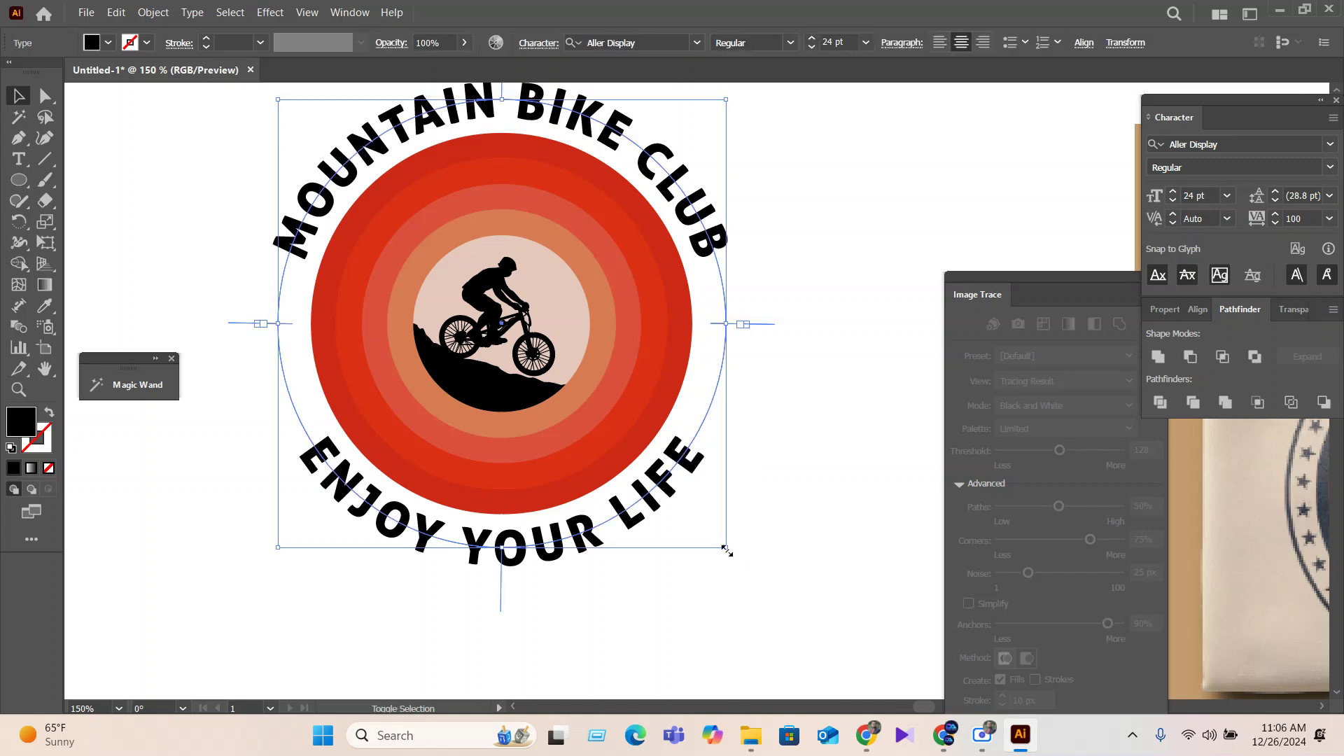
pyautogui.moveTo(726, 550); pyautogui.dragTo(720, 547)
pyautogui.click(825, 420)
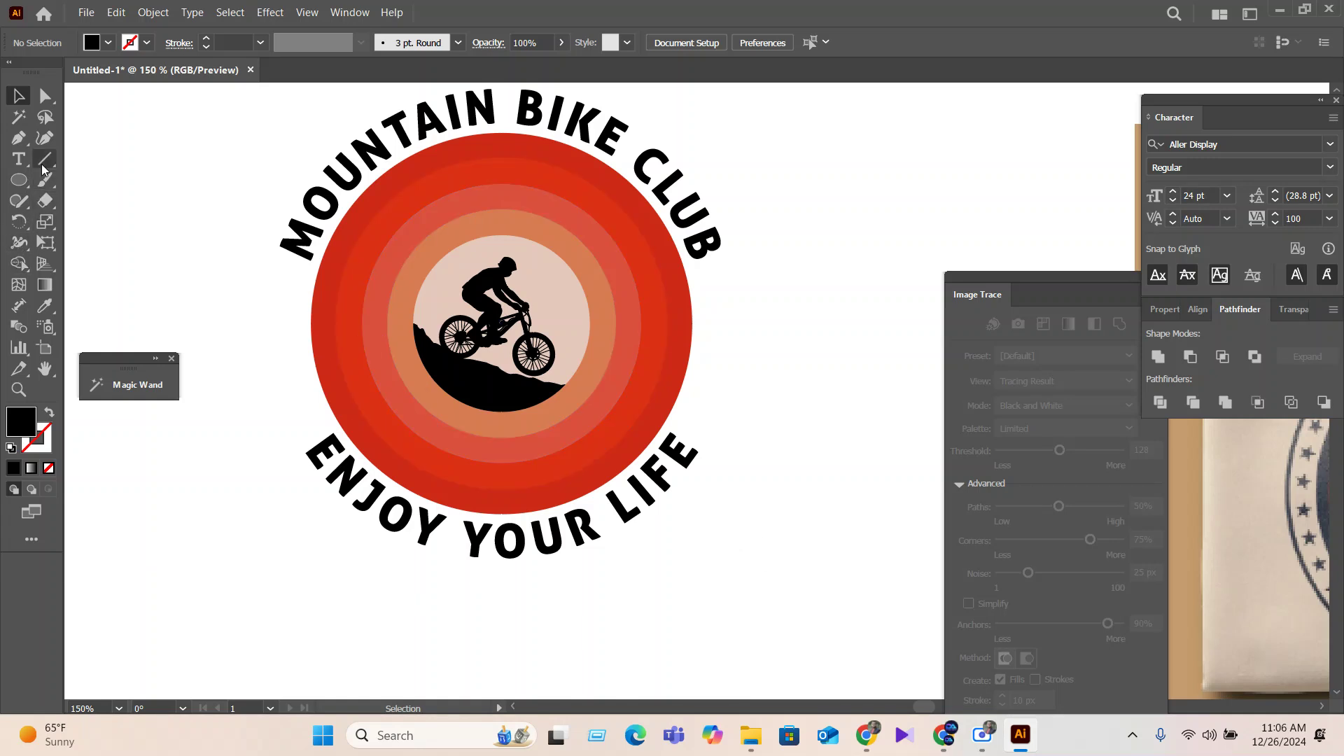
# Draw an unfilled circle with a 1 pt black stroke from the badge's centre, and shrink it to fit closely around the curved texts.
pyautogui.click(18, 180)
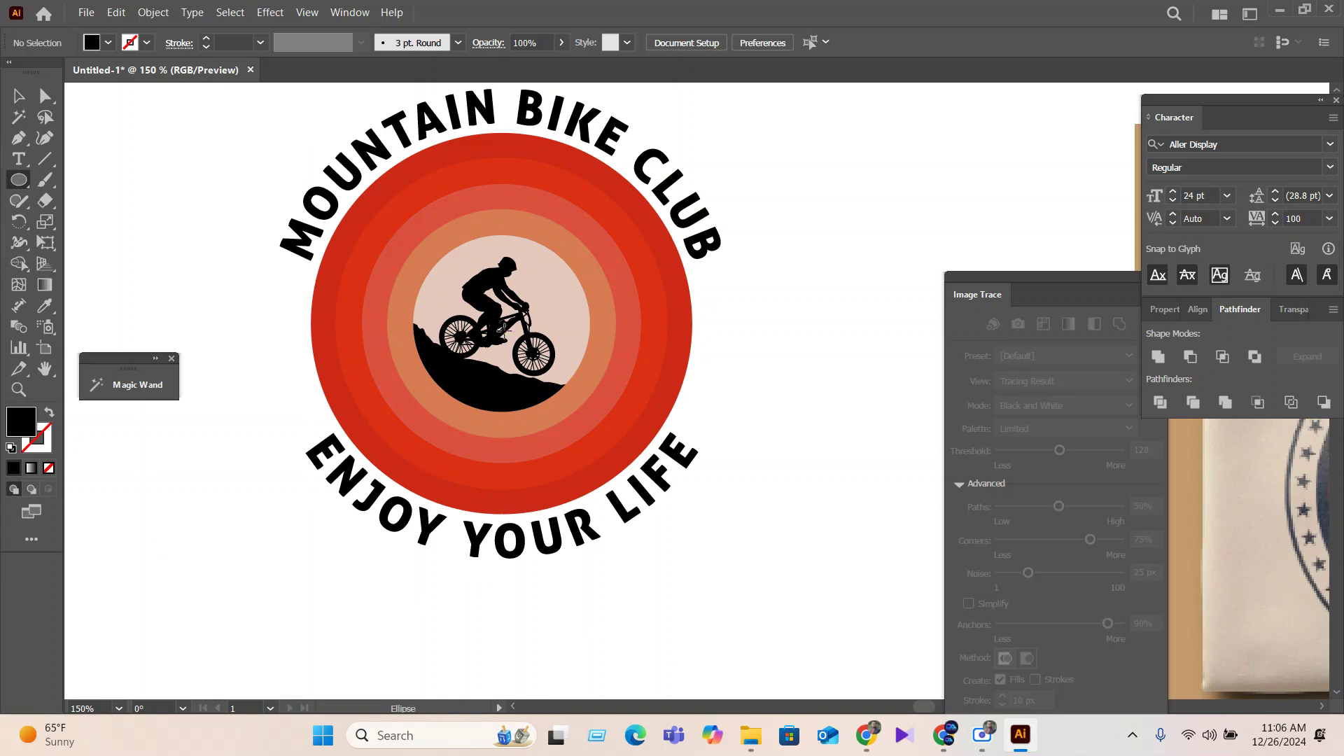
pyautogui.moveTo(502, 326); pyautogui.dragTo(775, 599)
pyautogui.click(49, 413)
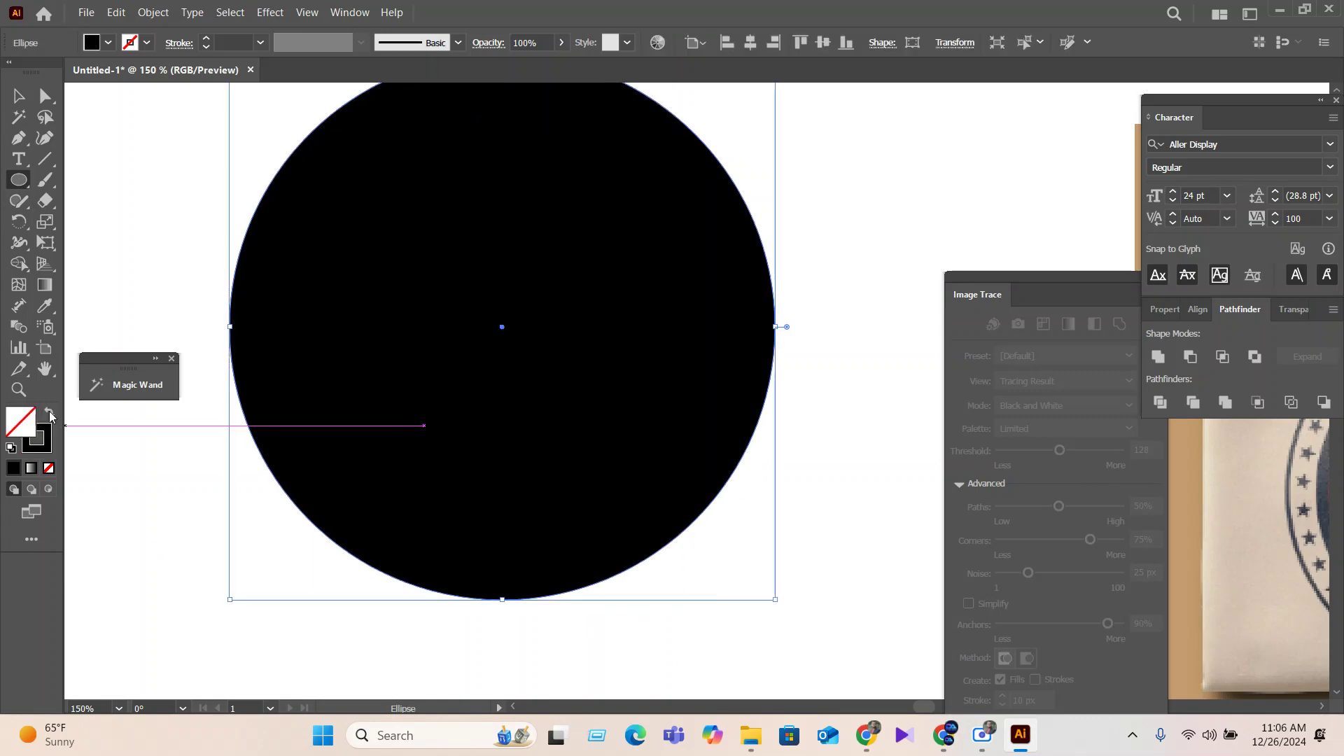
pyautogui.click(18, 96)
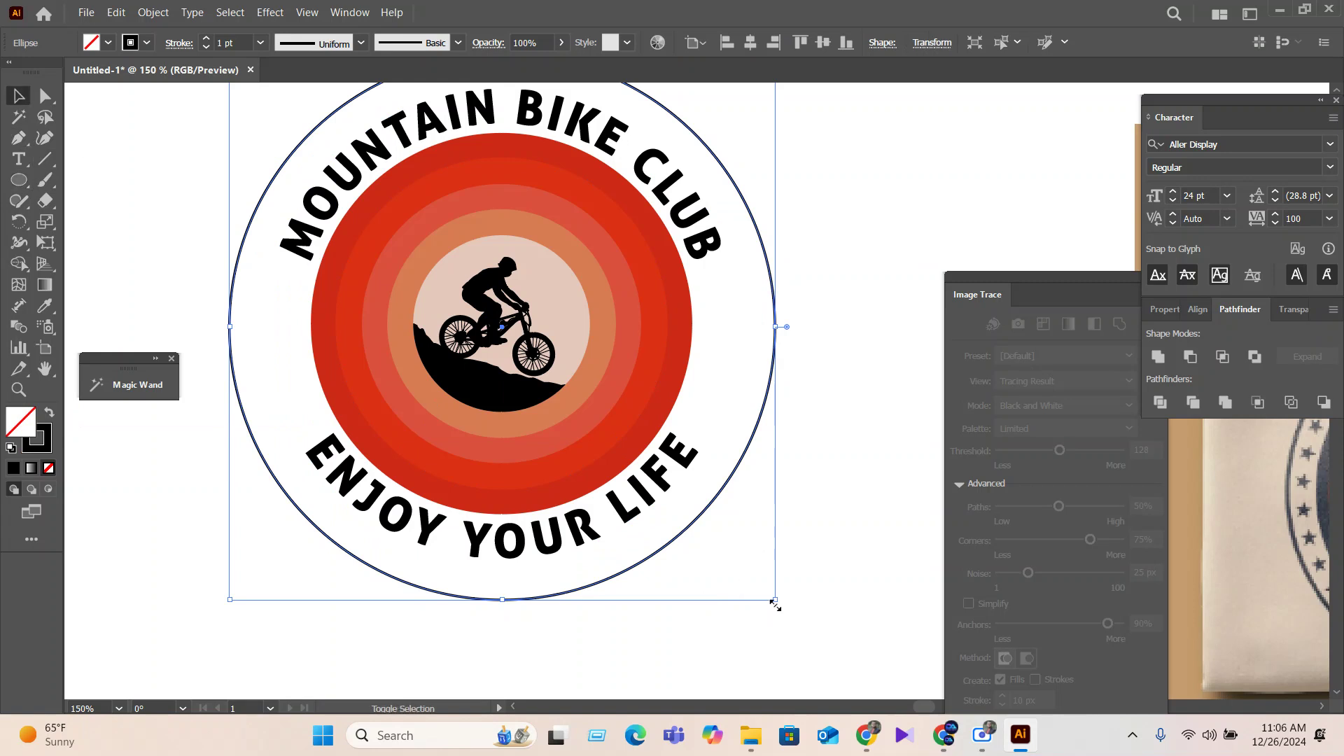
pyautogui.moveTo(774, 599); pyautogui.dragTo(750, 592)
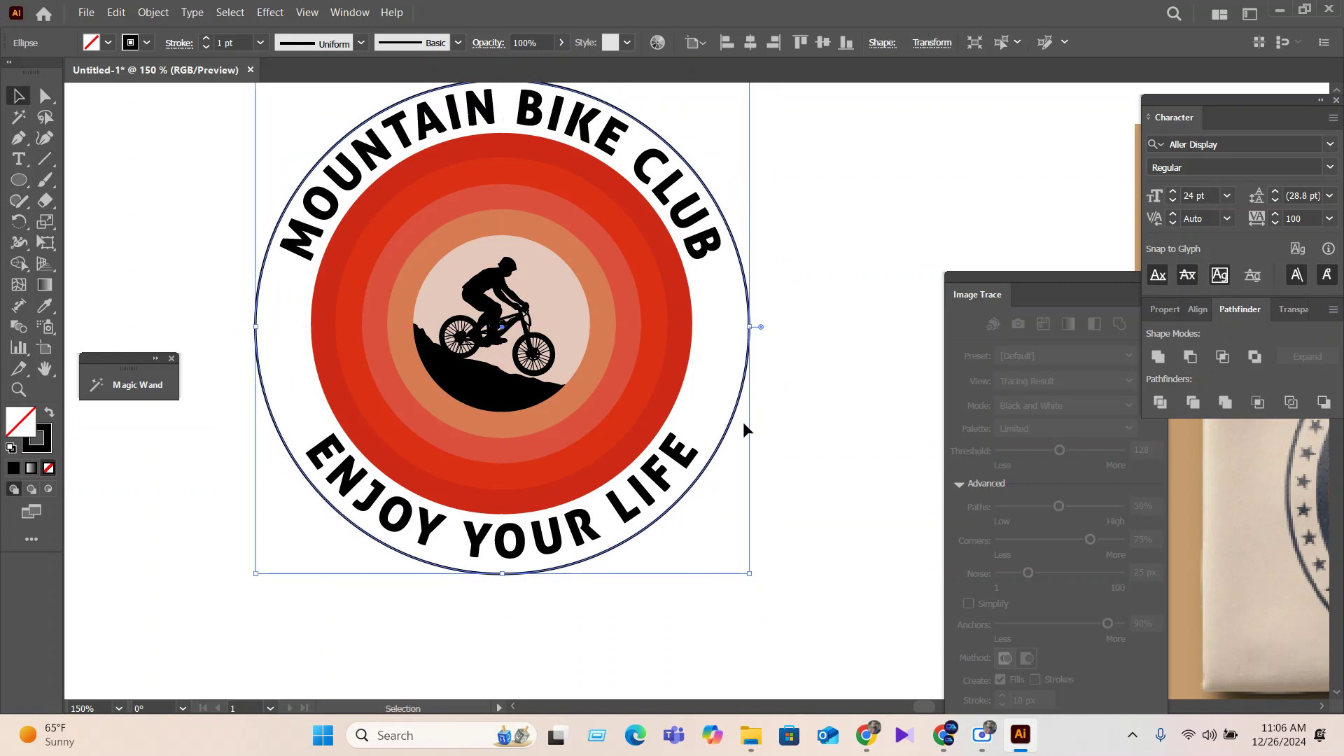
# Align the outer black circle and the MOUNTAIN BIKE CLUB text path to each other's centre horizontally and vertically.
pyautogui.keyDown('shift'); pyautogui.click(702, 236); pyautogui.keyUp('shift')
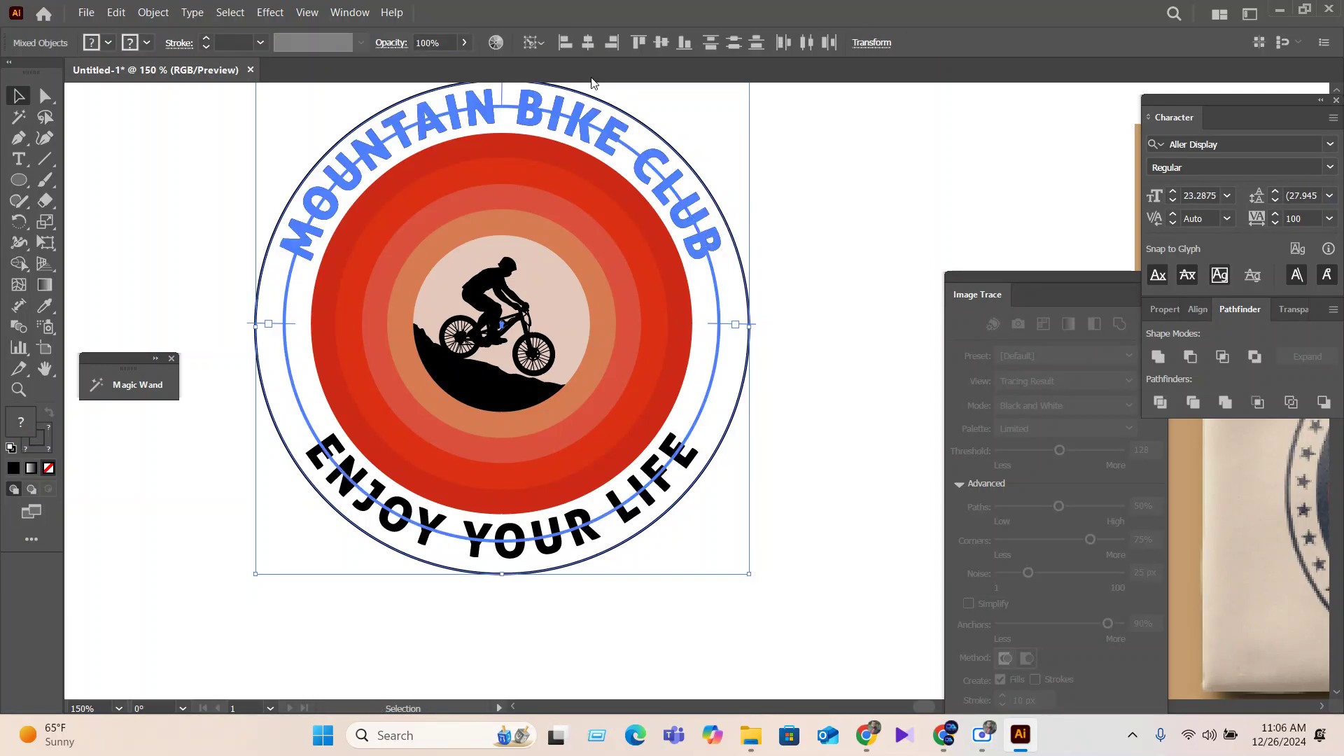
pyautogui.click(592, 44)
pyautogui.click(660, 43)
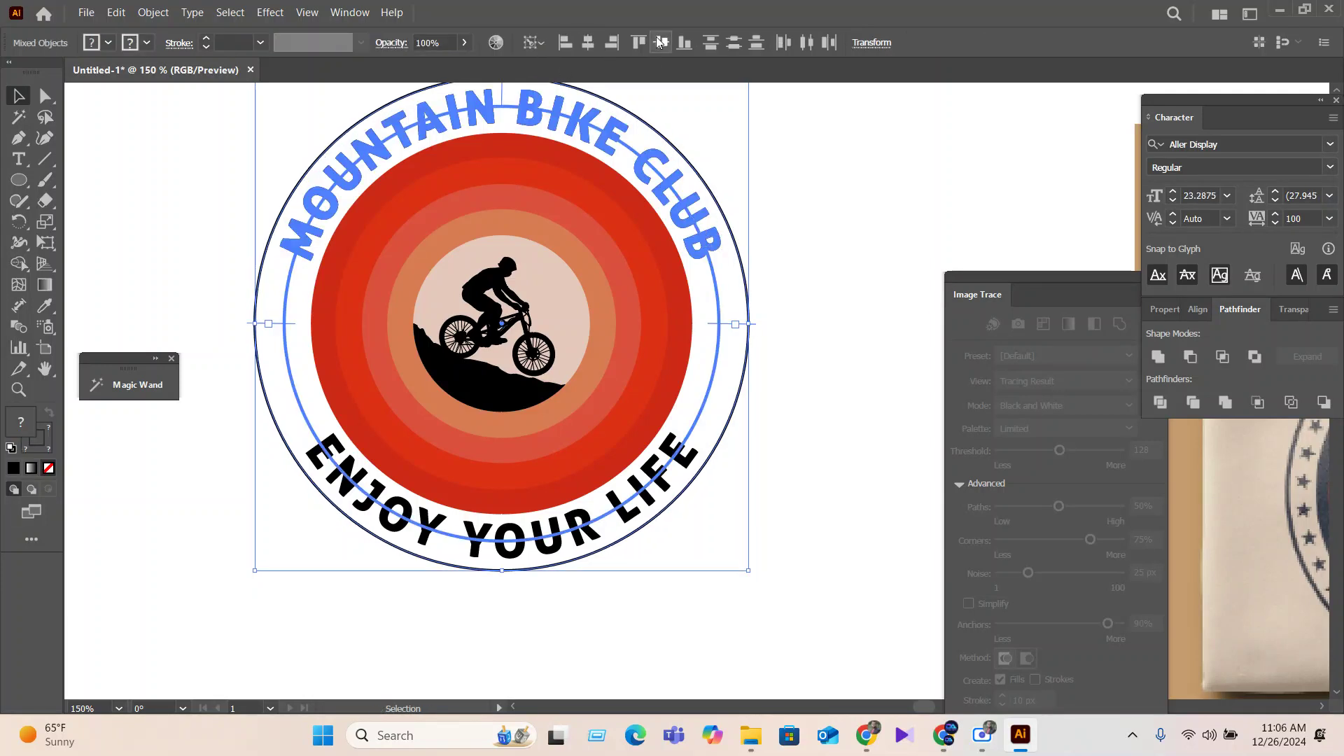
pyautogui.click(872, 489)
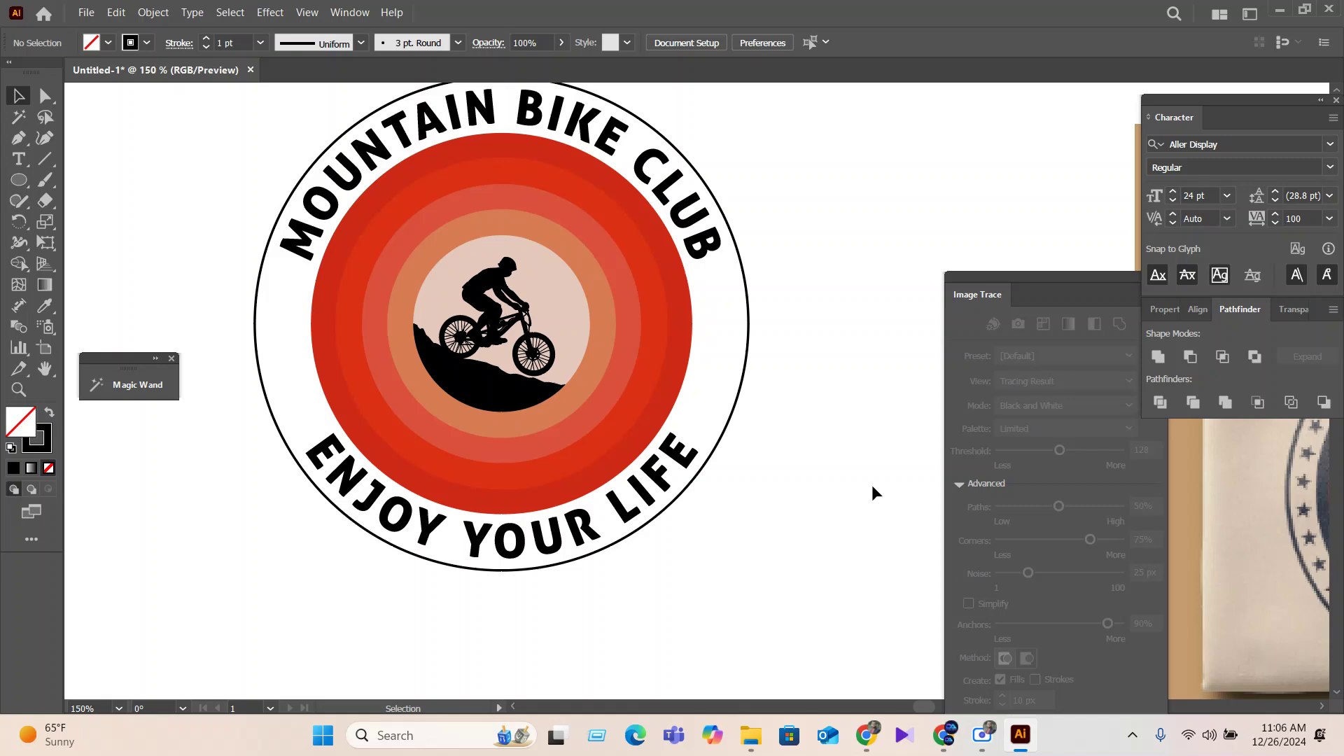
# Set the stroke weight of the outer black circle to 4 pt.
pyautogui.click(718, 446)
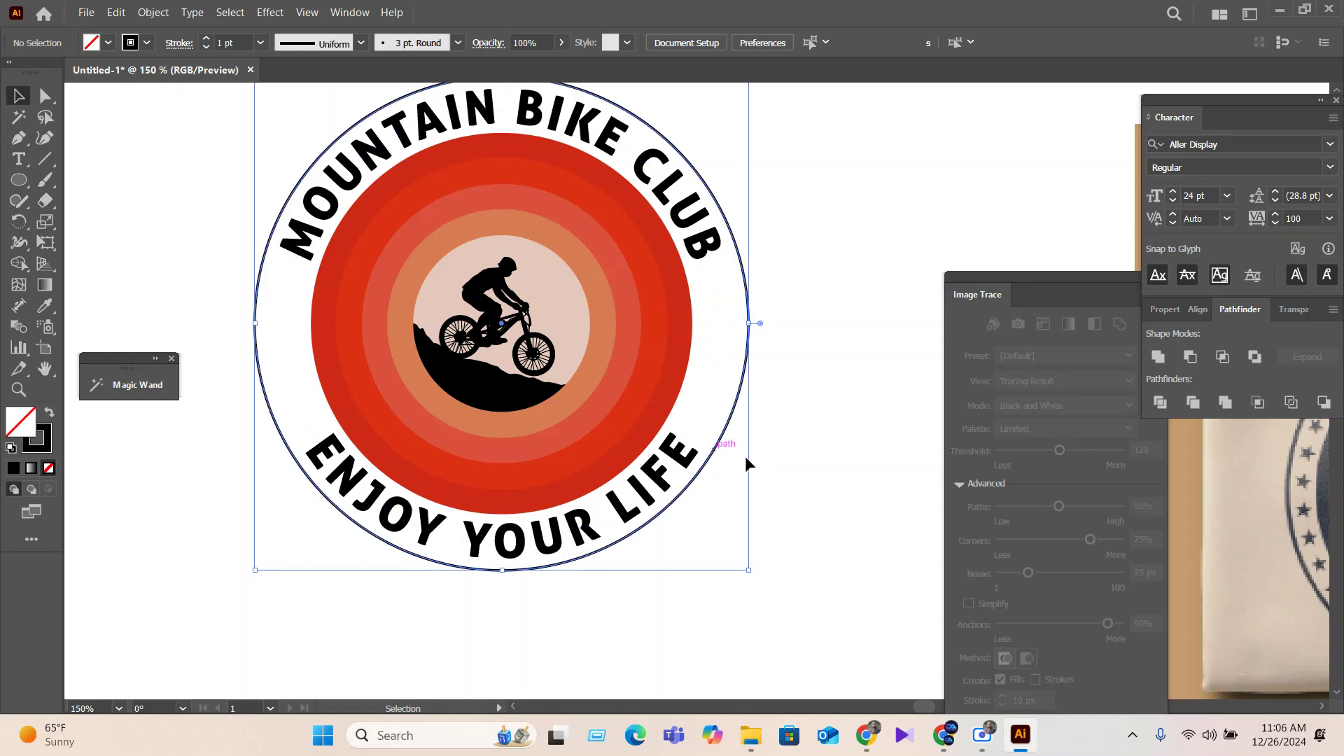
pyautogui.click(237, 41)
pyautogui.press('Up')
pyautogui.press('Up')
pyautogui.press('Up')
pyautogui.press('Up')
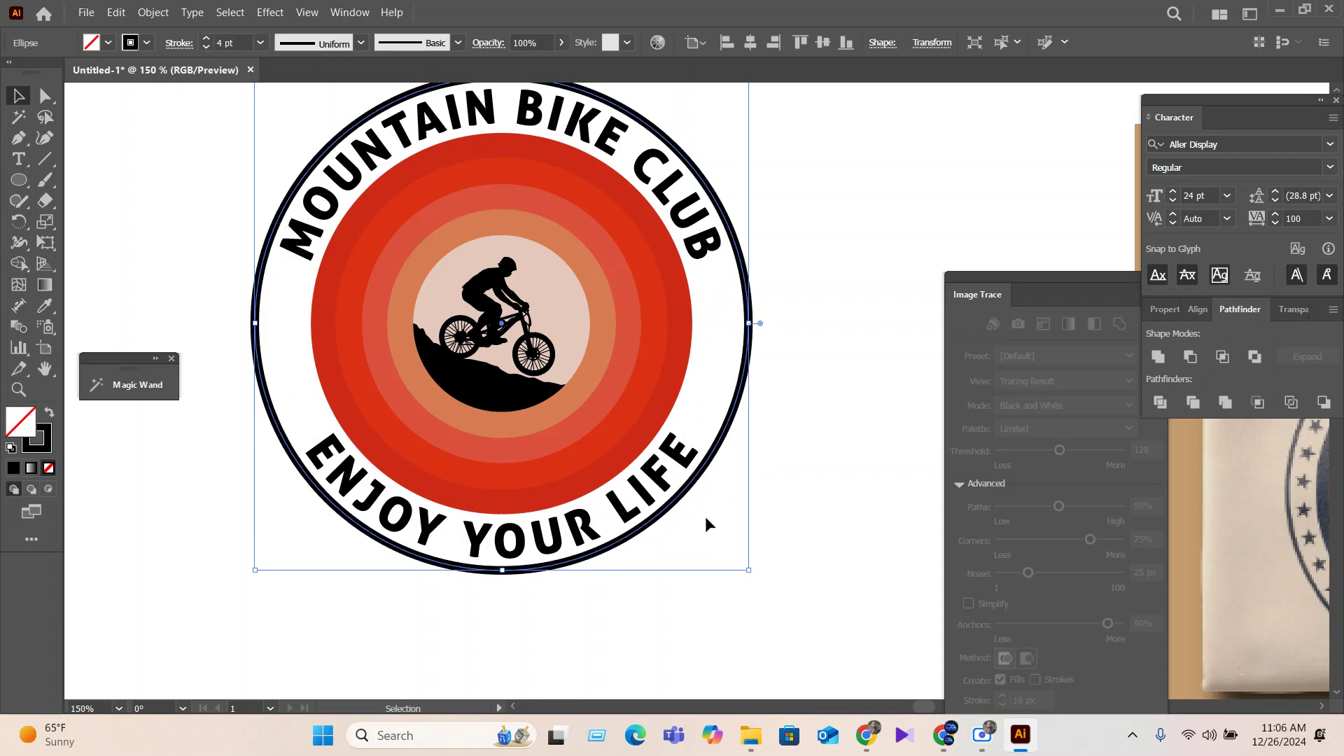
pyautogui.click(708, 525)
pyautogui.moveTo(832, 478); pyautogui.dragTo(867, 541)
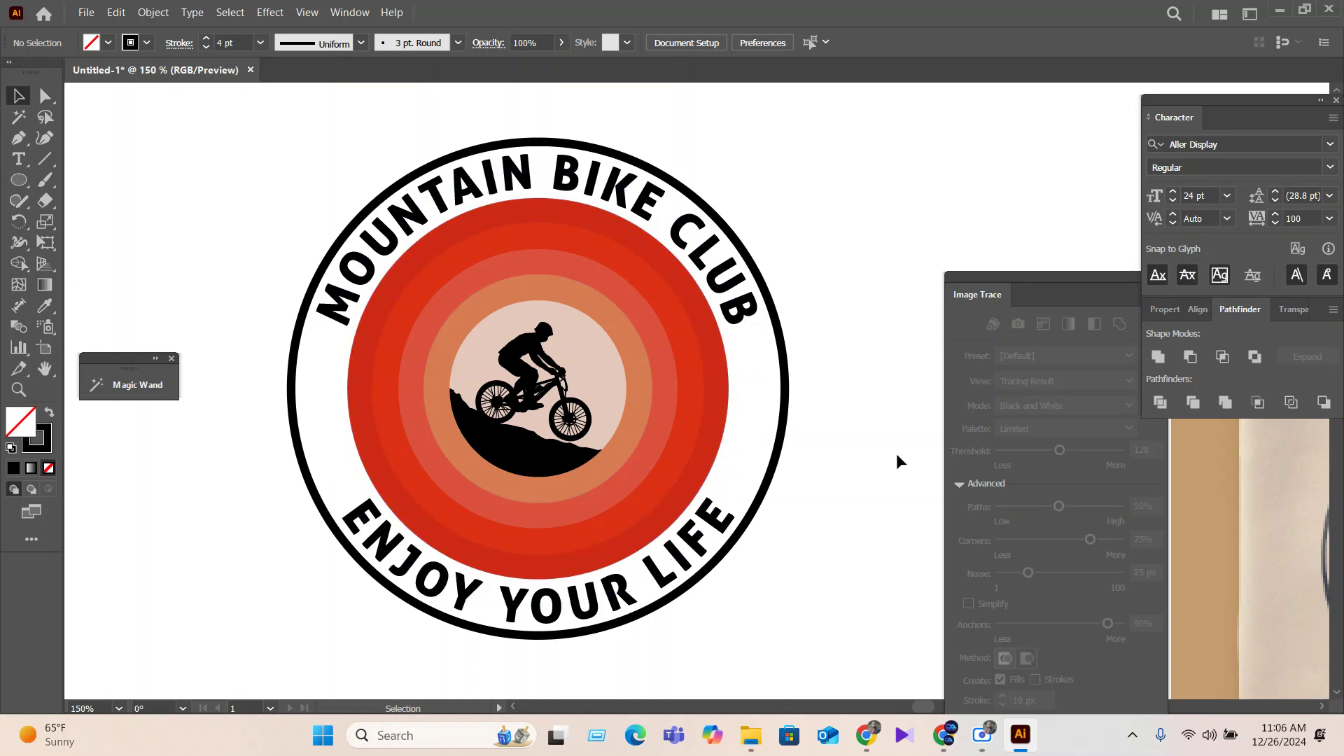
# Show the rulers and place a vertical and a horizontal guide crossing near the badge's centre.
pyautogui.press('a')
pyautogui.hotkey('ctrl', 'r')
pyautogui.press('v')
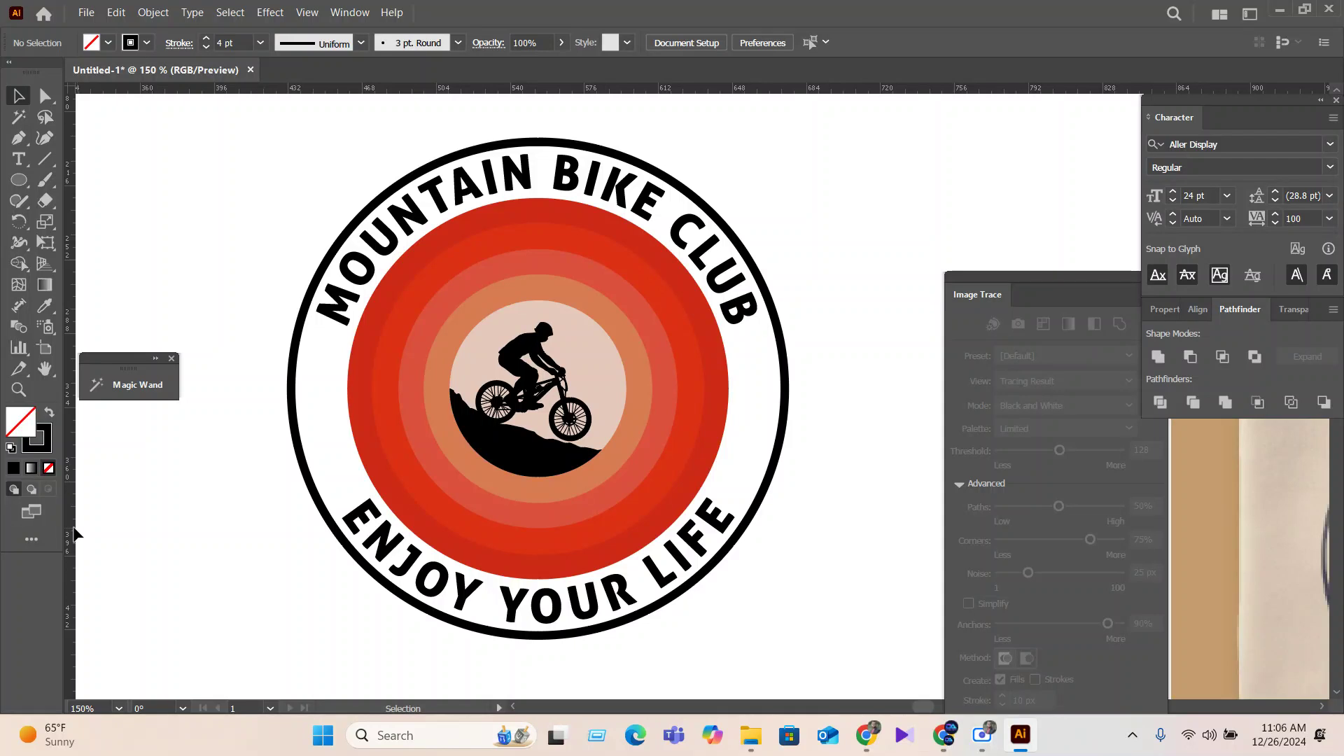
pyautogui.moveTo(72, 532); pyautogui.dragTo(536, 393)
pyautogui.click(536, 393)
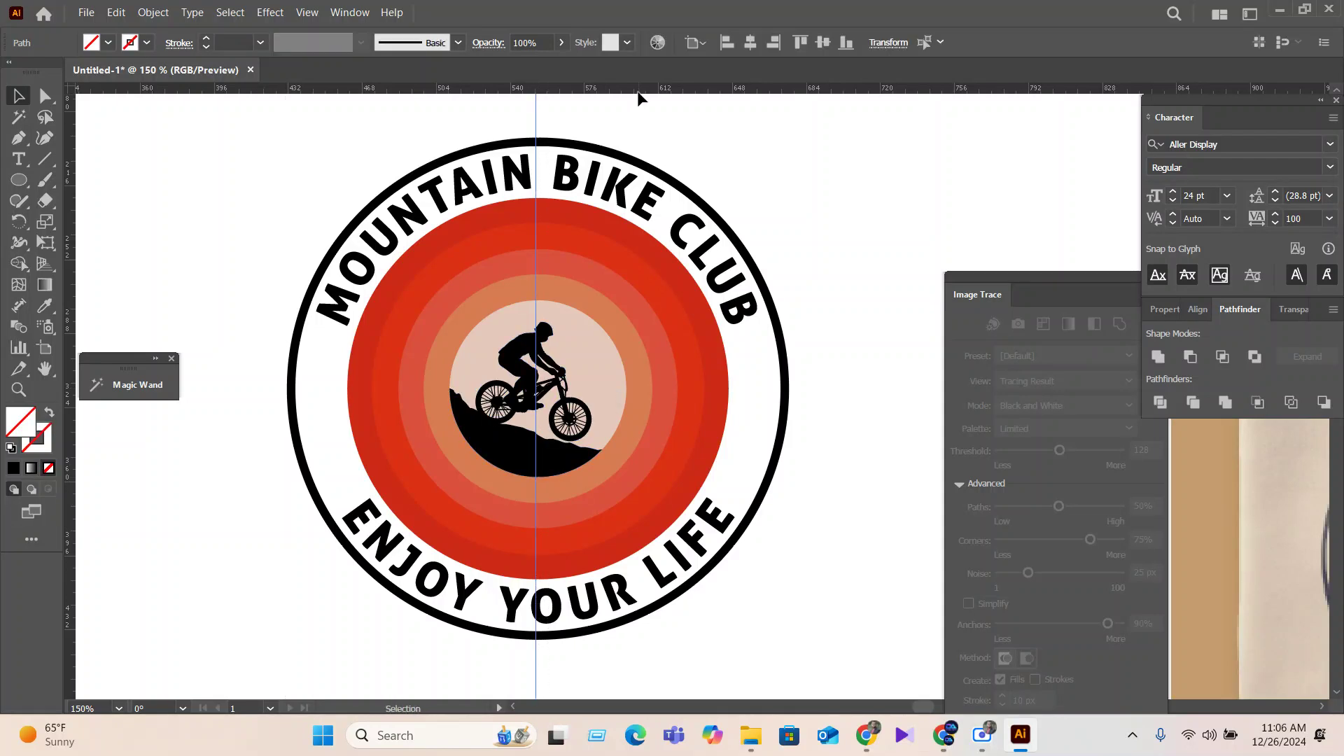
pyautogui.moveTo(640, 90); pyautogui.dragTo(536, 393)
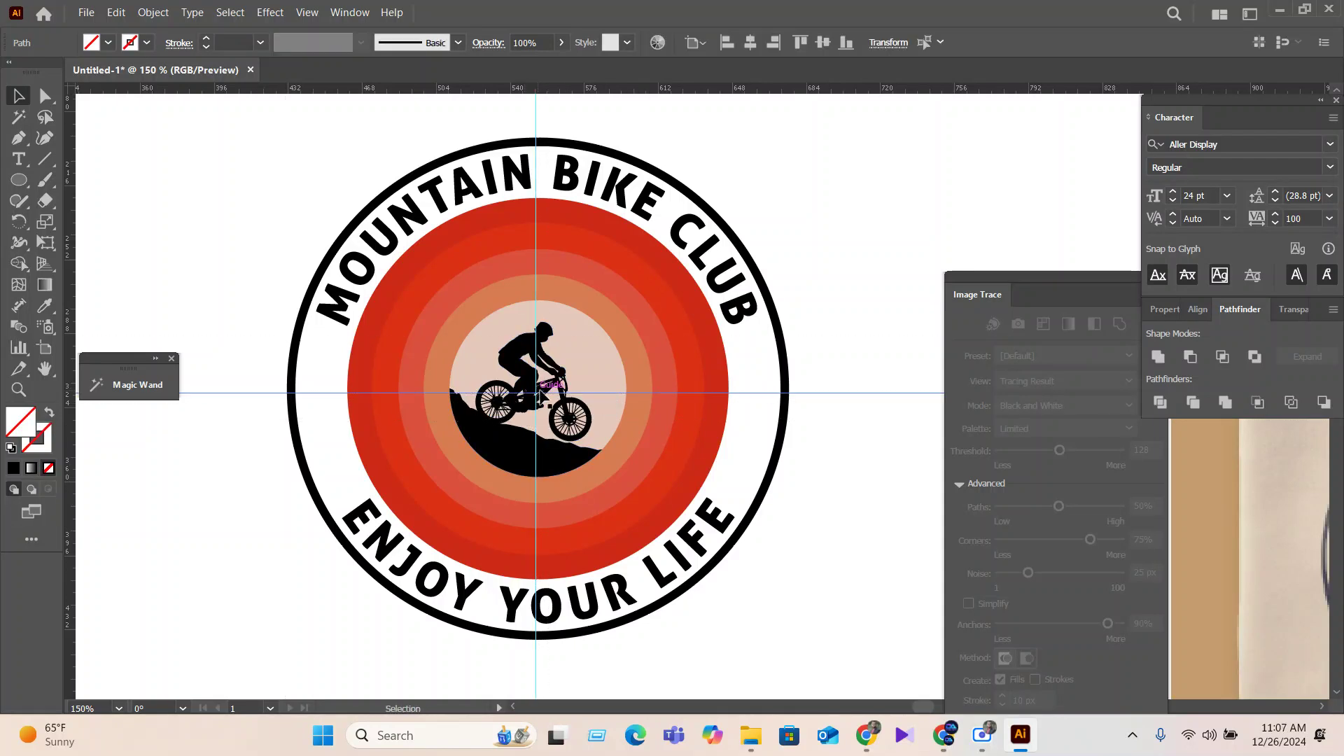
# Align the horizontal guide to the vertical centre of the outer black circle.
pyautogui.moveTo(779, 390); pyautogui.dragTo(782, 390)
pyautogui.click(785, 381)
pyautogui.click(841, 425)
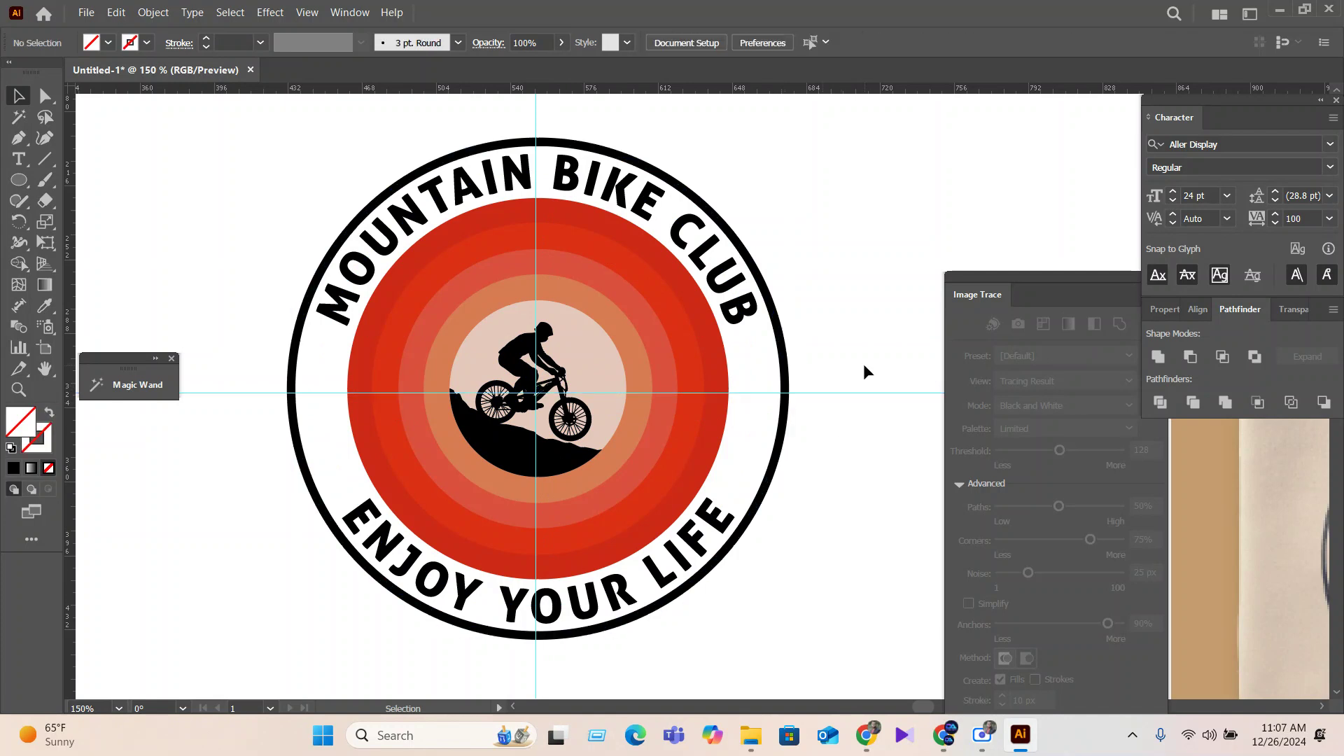
pyautogui.click(876, 394)
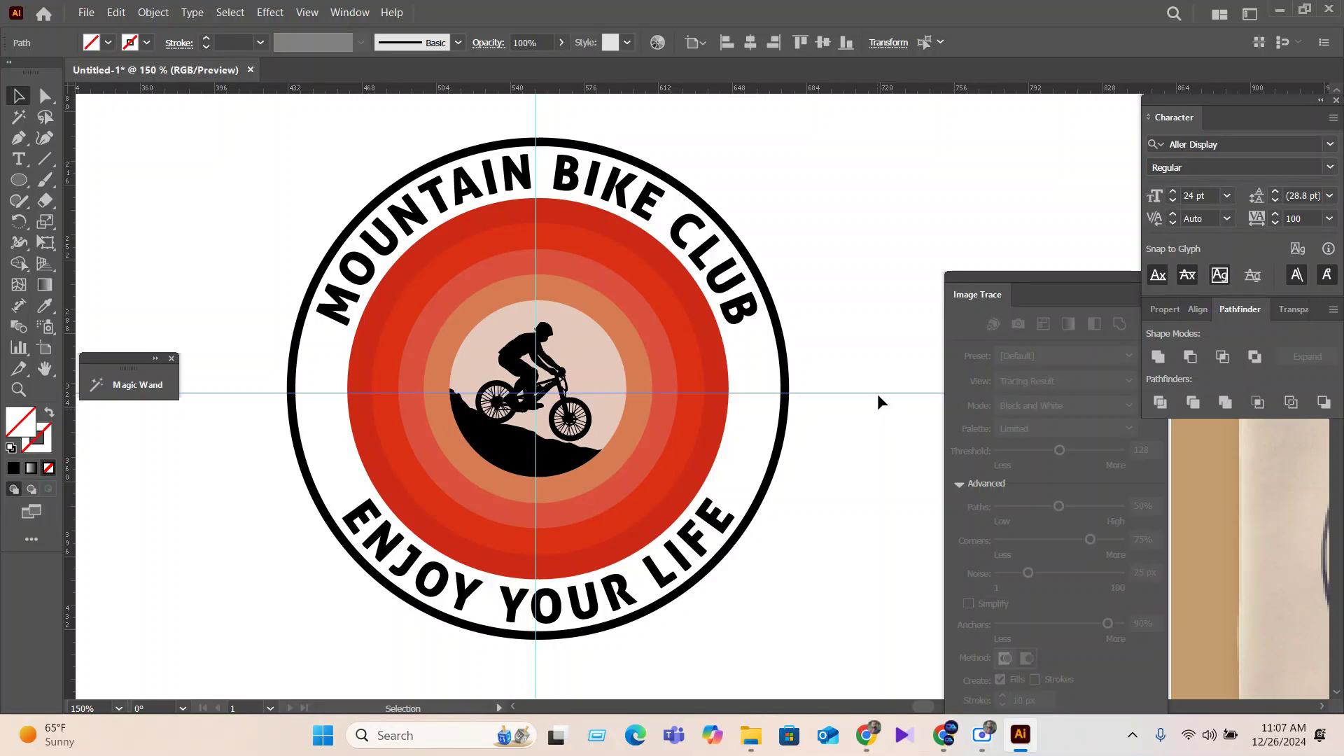
pyautogui.keyDown('shift'); pyautogui.click(785, 382); pyautogui.keyUp('shift')
pyautogui.keyDown('shift'); pyautogui.click(786, 382); pyautogui.keyUp('shift')
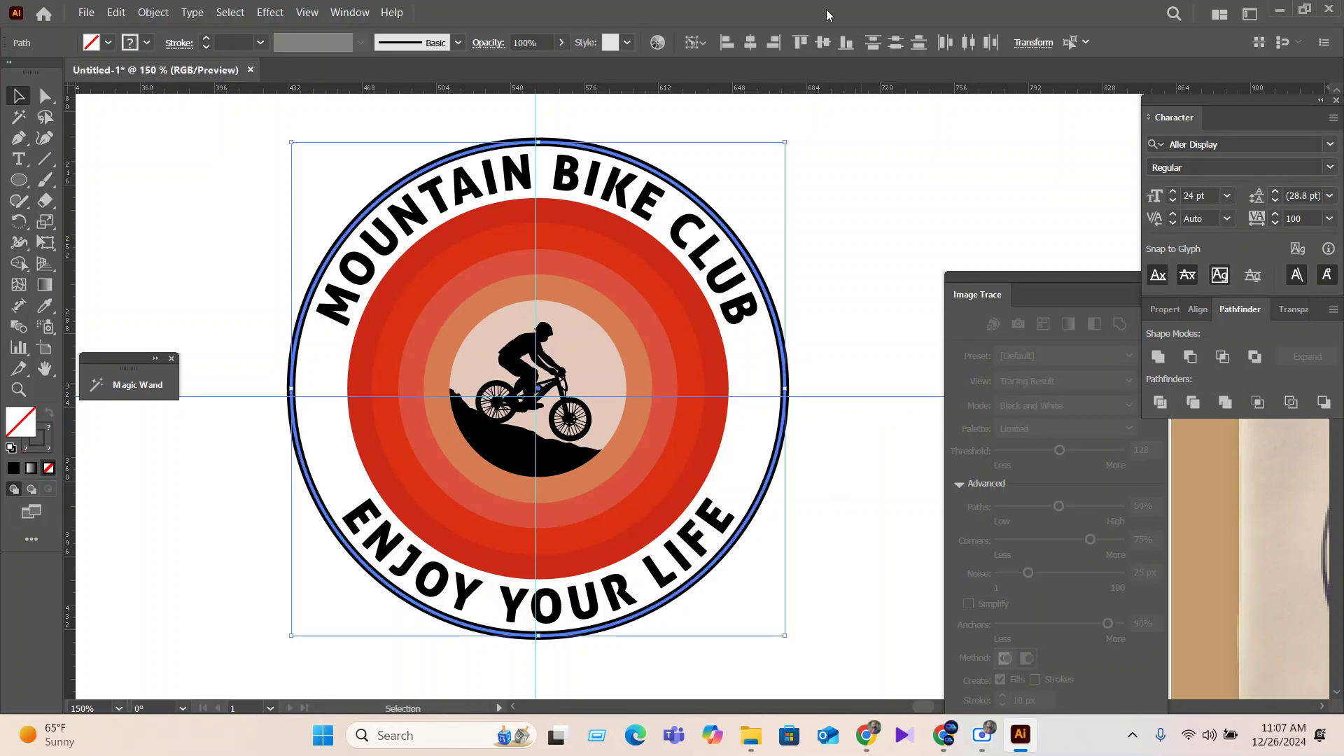
pyautogui.click(824, 42)
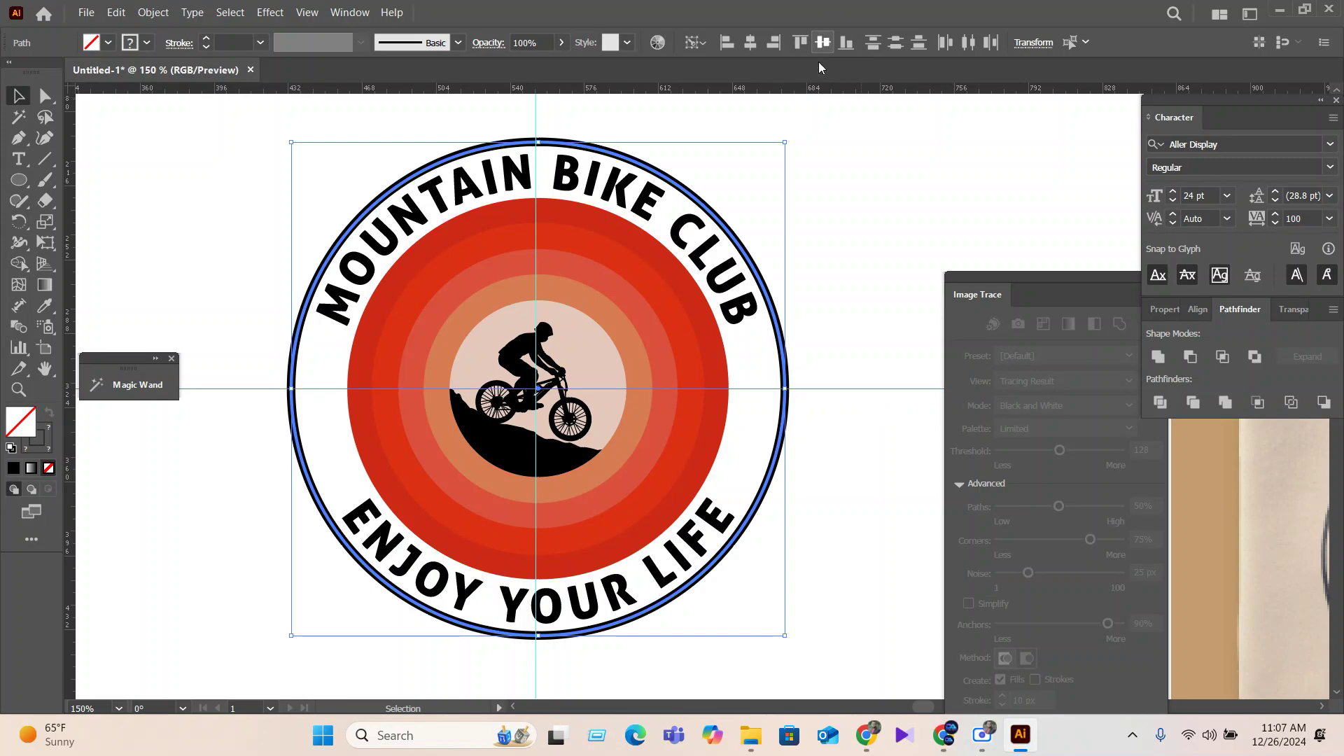
pyautogui.scroll(3, 538, 389)
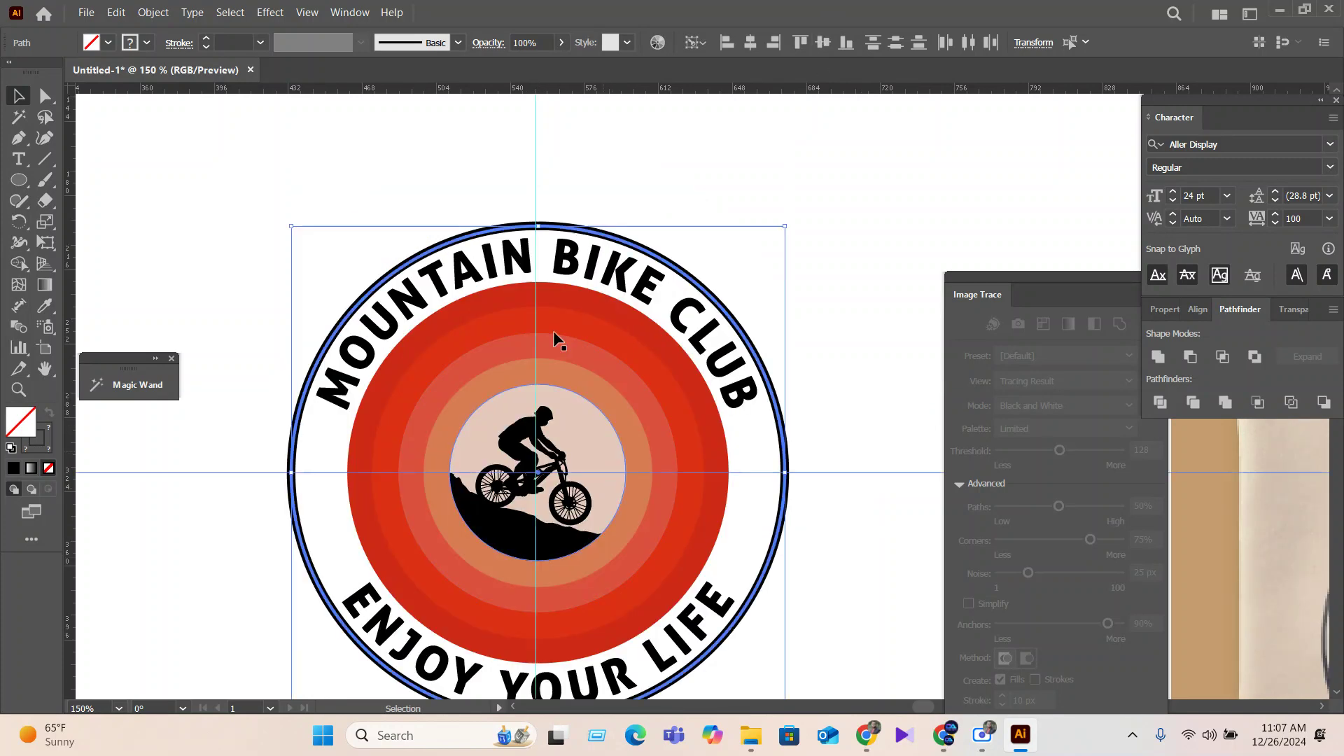
# Align the vertical guide to the horizontal centre of the outer black circle.
pyautogui.moveTo(547, 228); pyautogui.dragTo(548, 230)
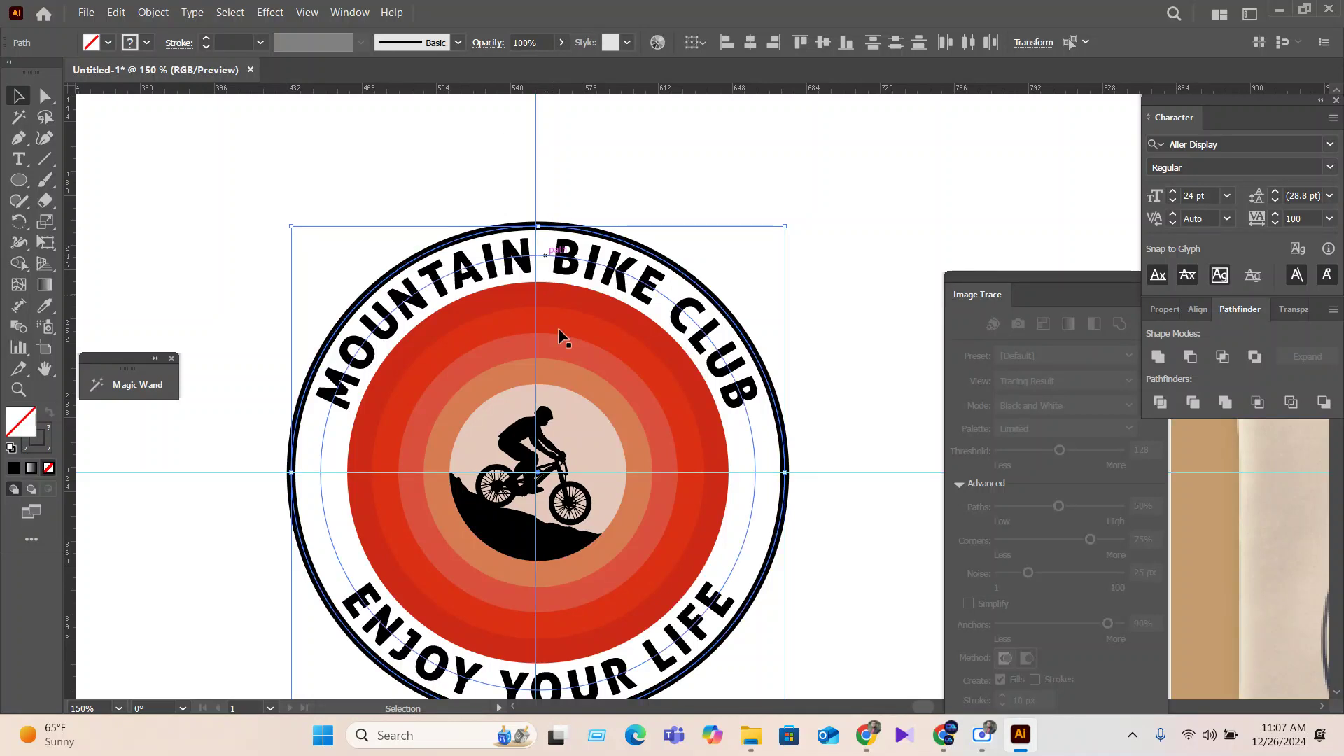
pyautogui.click(600, 239)
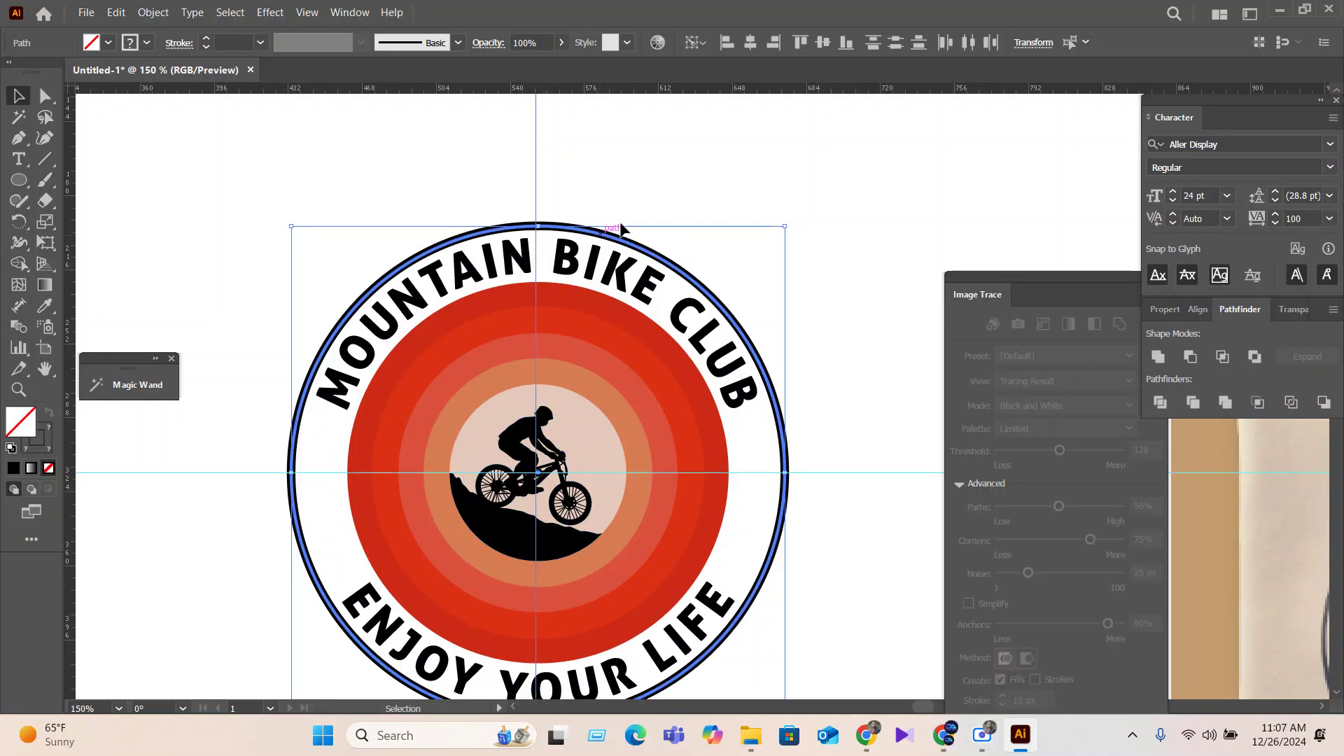
pyautogui.click(755, 43)
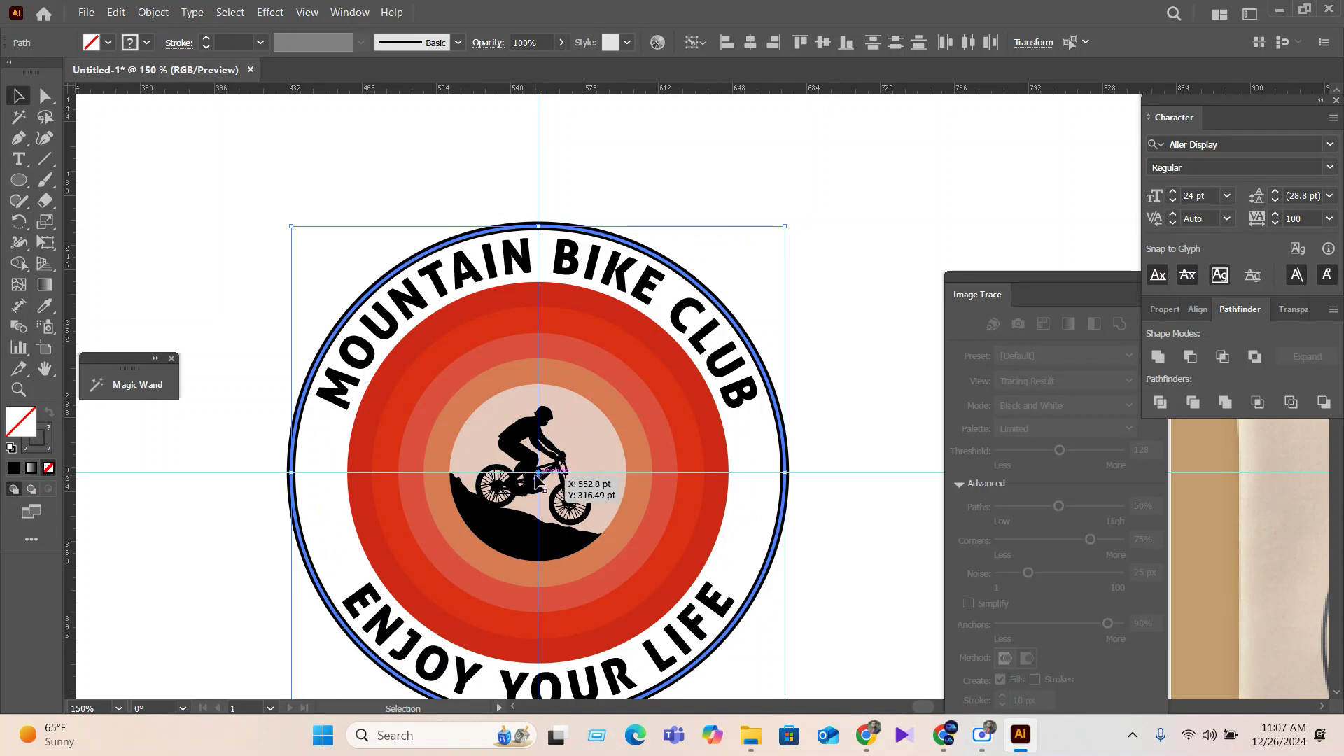
pyautogui.scroll(-2, 539, 481)
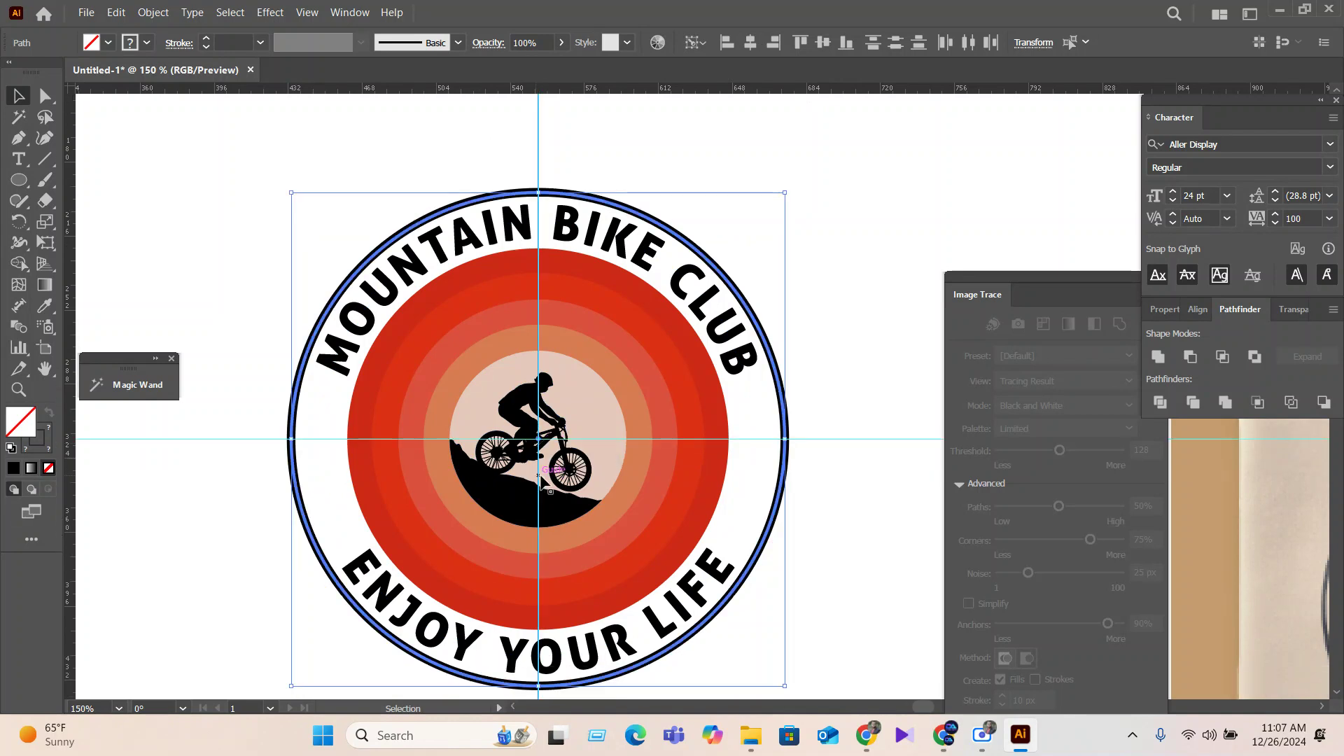
pyautogui.click(839, 541)
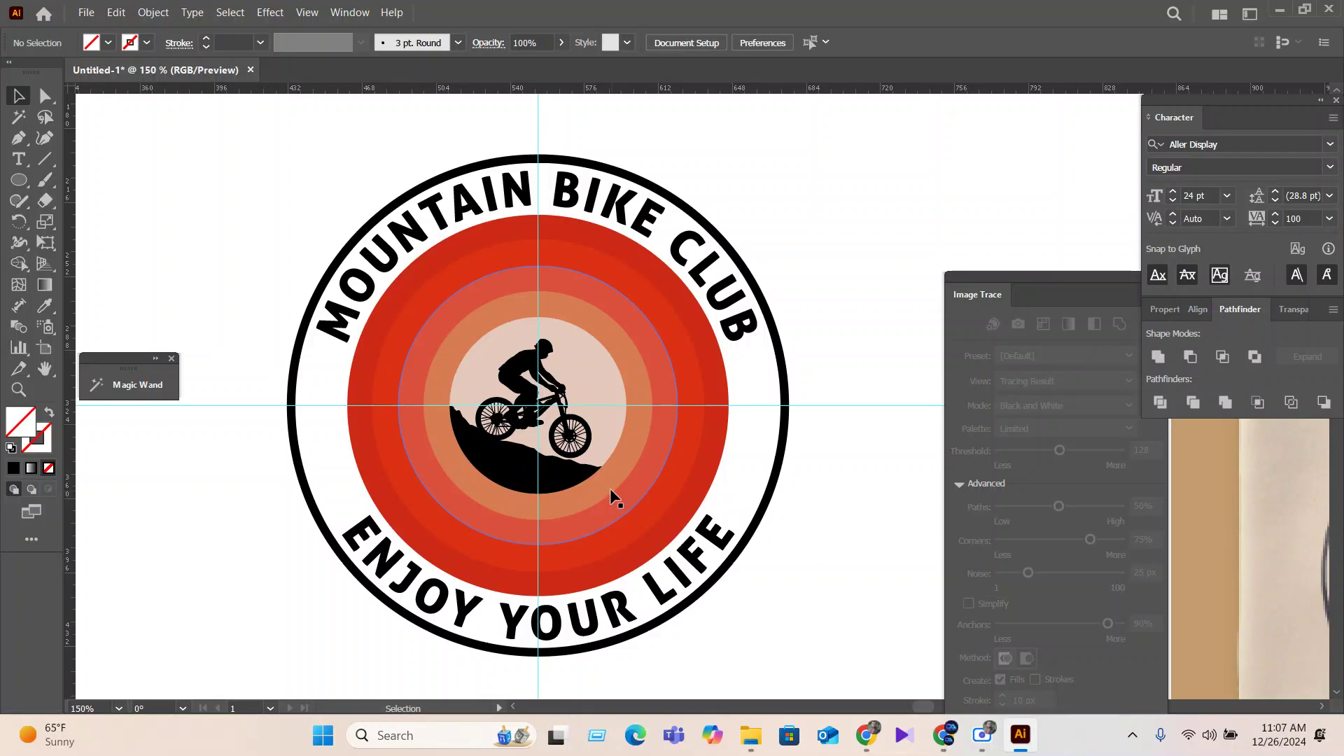
# Draw a small five-pointed star on the empty canvas beside the badge and fill it with red.
pyautogui.moveTo(28, 188); pyautogui.dragTo(66, 270)
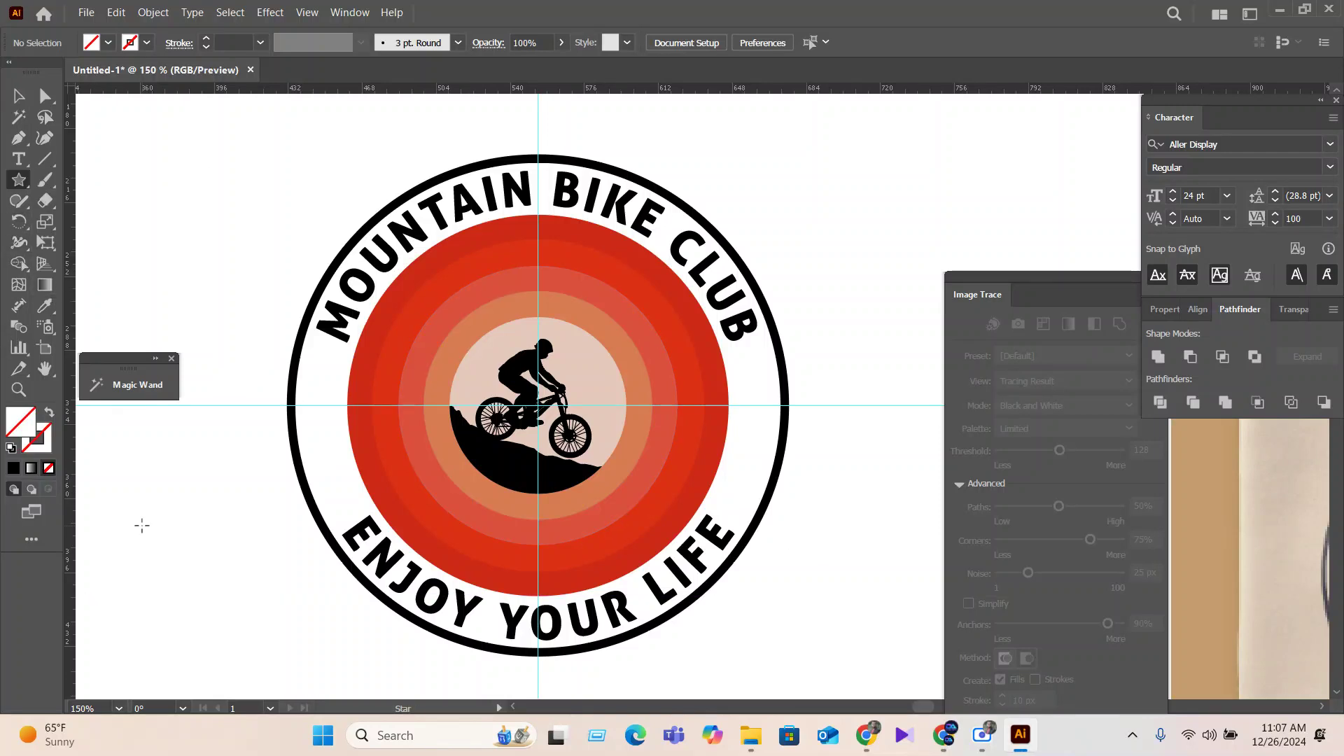
pyautogui.moveTo(142, 525)
pyautogui.mouseDown()
pyautogui.moveTo(161, 543)
pyautogui.moveTo(147, 550)
pyautogui.mouseUp()
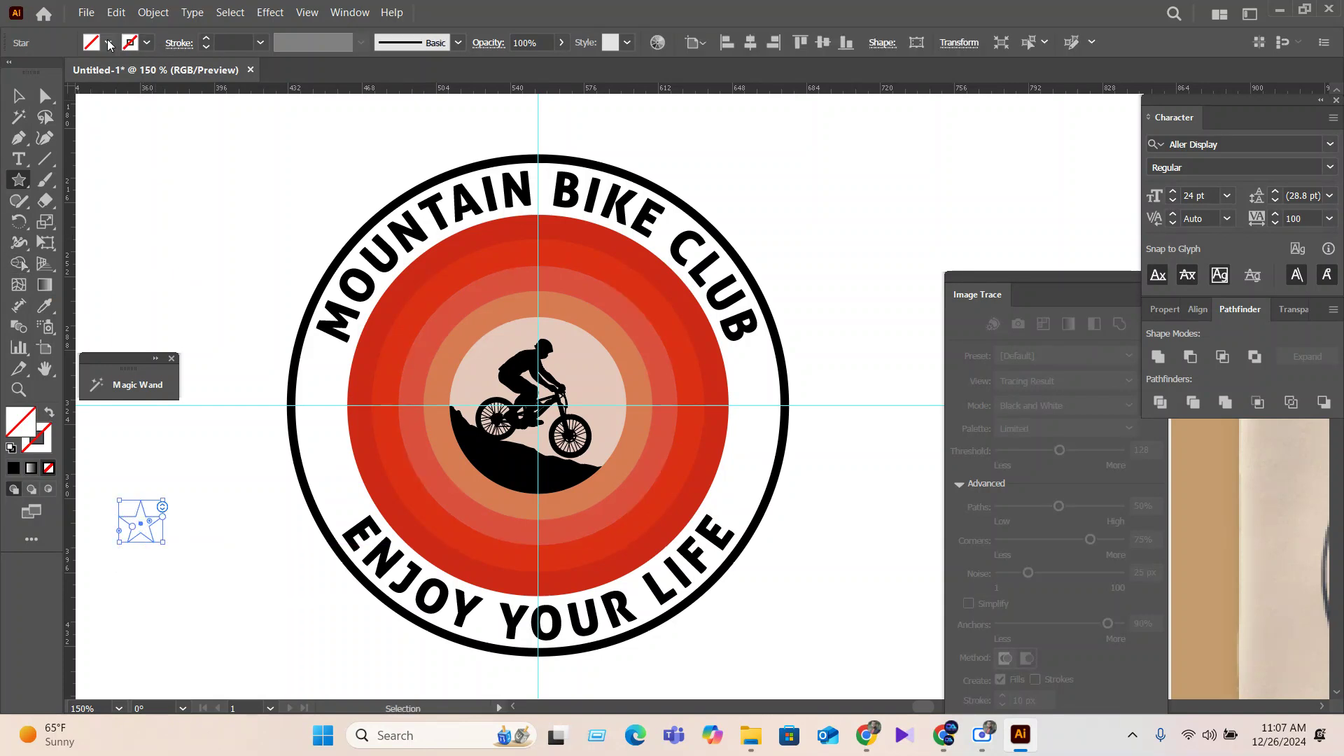
pyautogui.click(108, 44)
pyautogui.click(56, 78)
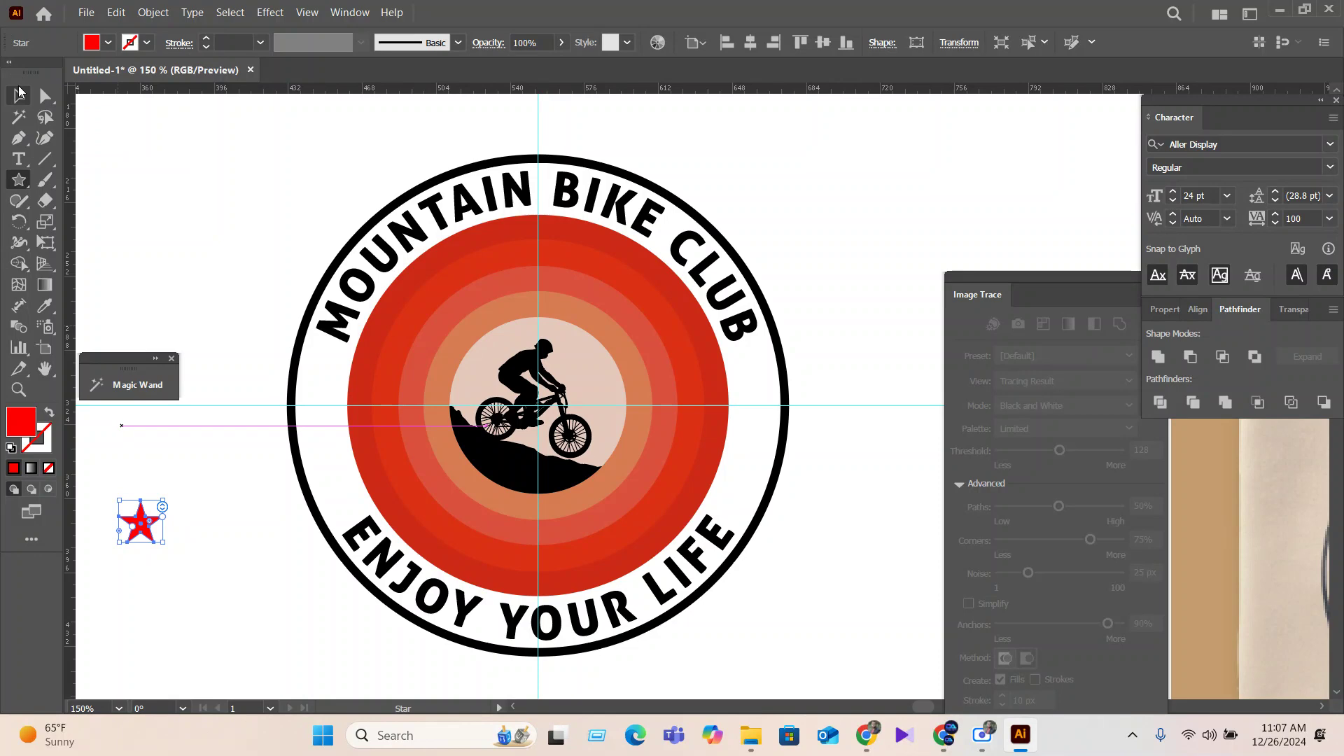
pyautogui.click(19, 93)
pyautogui.click(189, 623)
pyautogui.scroll(2, 308, 608)
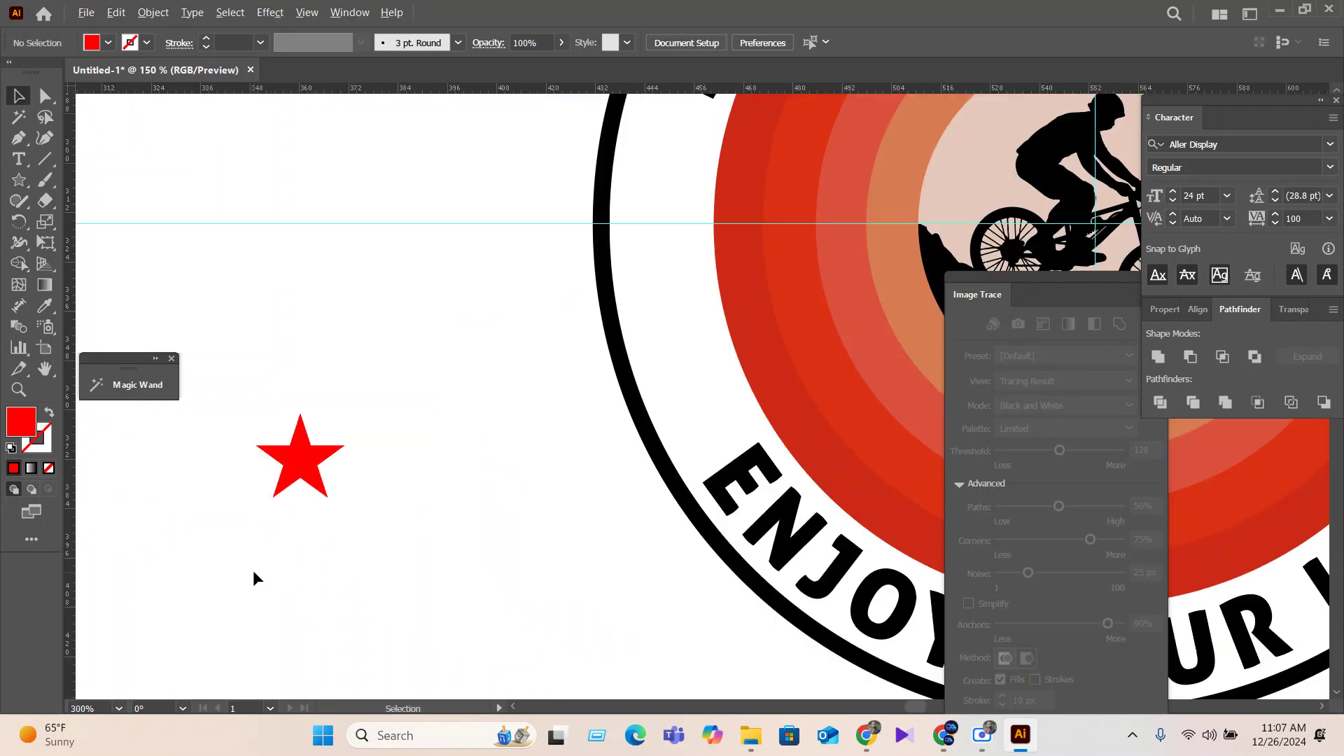
# Move the red star into the white ring just before ENJOY and rotate it to follow the ring's curve.
pyautogui.click(309, 473)
pyautogui.moveTo(344, 499); pyautogui.dragTo(695, 404)
pyautogui.hscroll(3, 696, 404)
pyautogui.scroll(2, 696, 405)
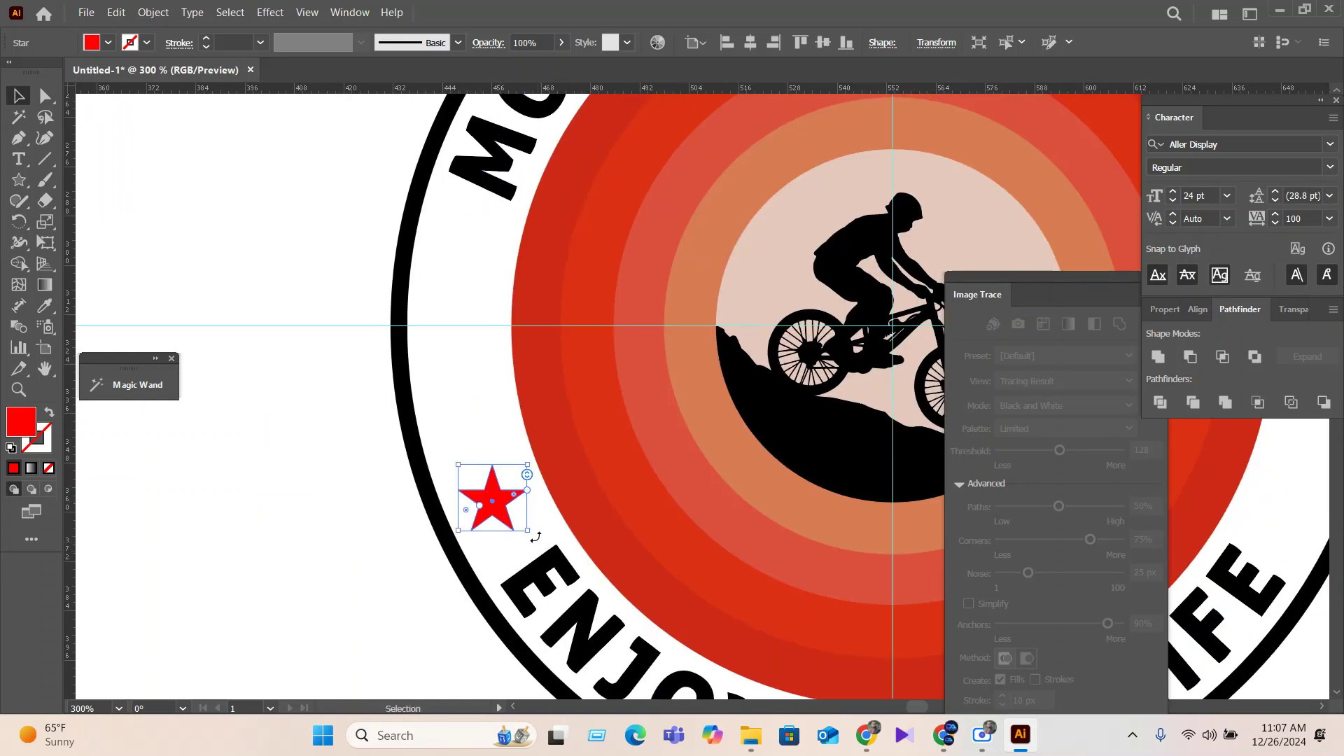
pyautogui.moveTo(543, 548); pyautogui.dragTo(567, 521)
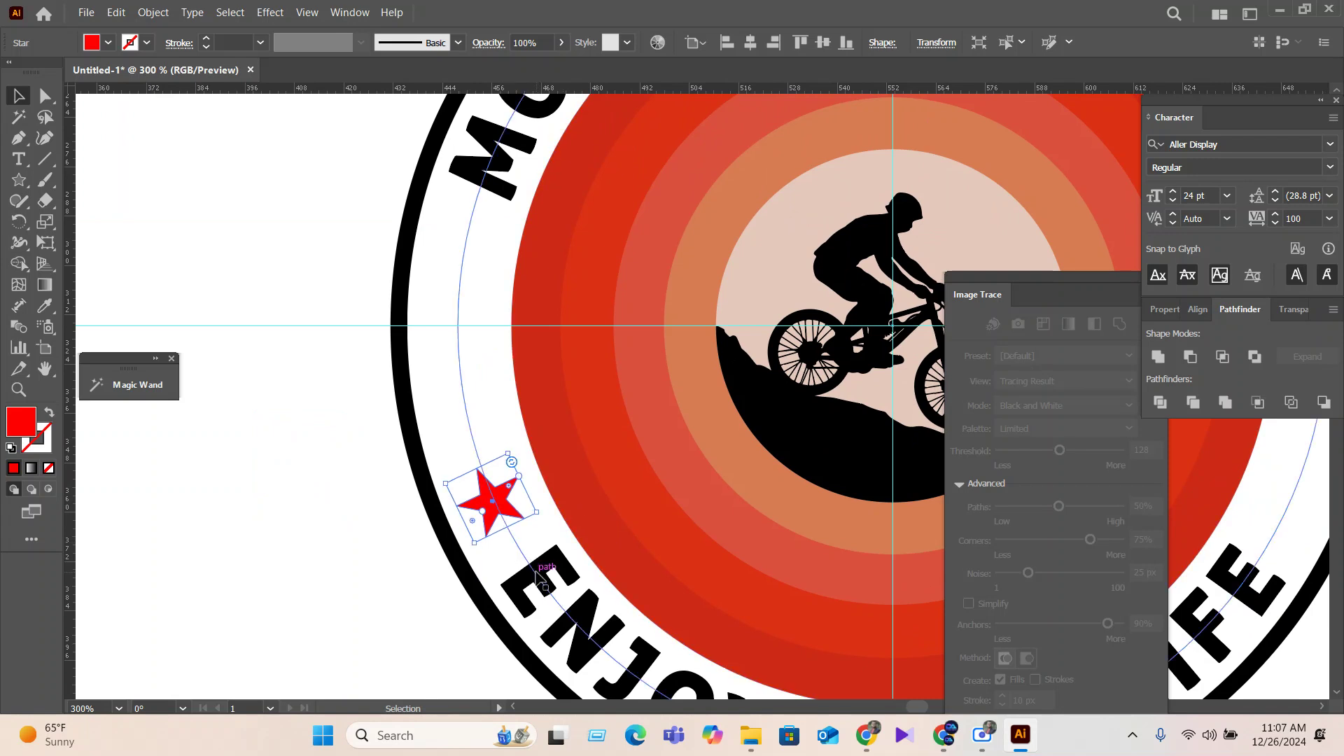
pyautogui.moveTo(544, 512); pyautogui.dragTo(564, 528)
pyautogui.click(371, 557)
pyautogui.scroll(-1, 241, 548)
pyautogui.scroll(-1, 241, 548)
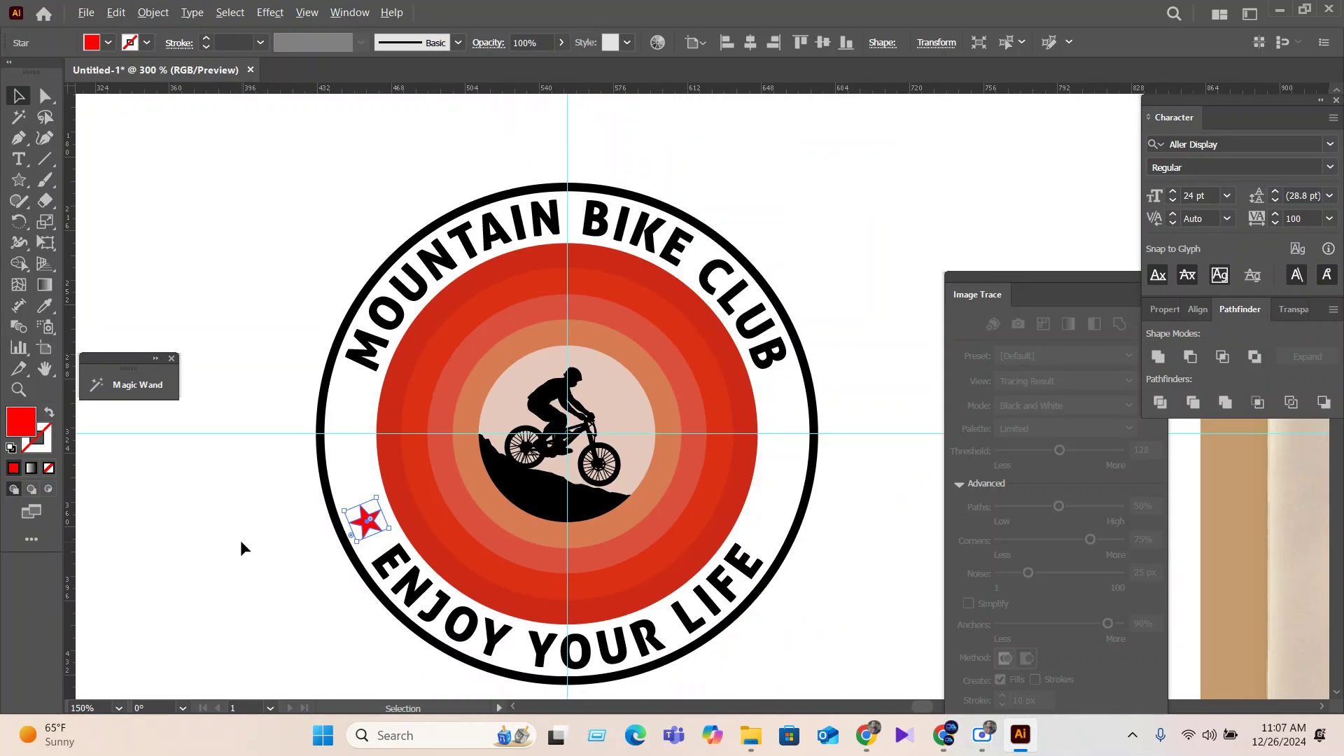
pyautogui.click(369, 523)
pyautogui.click(19, 223)
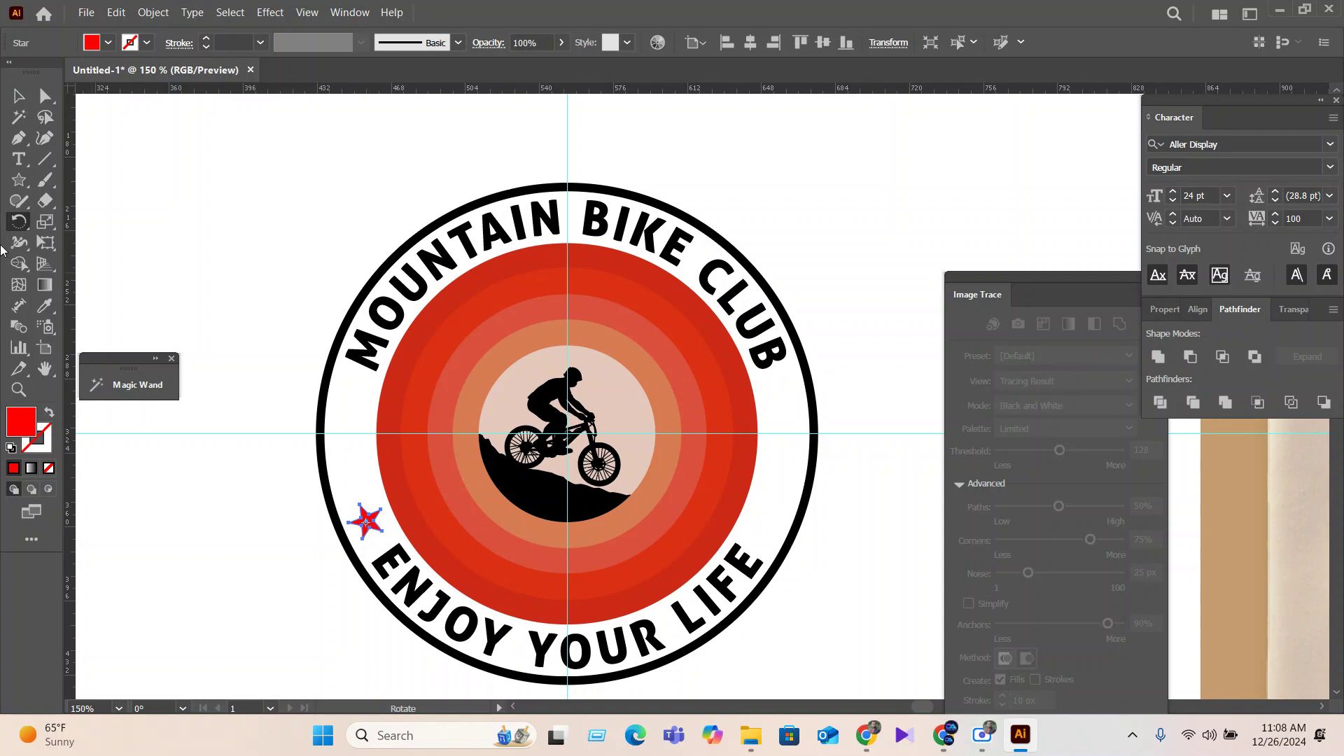
pyautogui.click(19, 96)
pyautogui.click(342, 570)
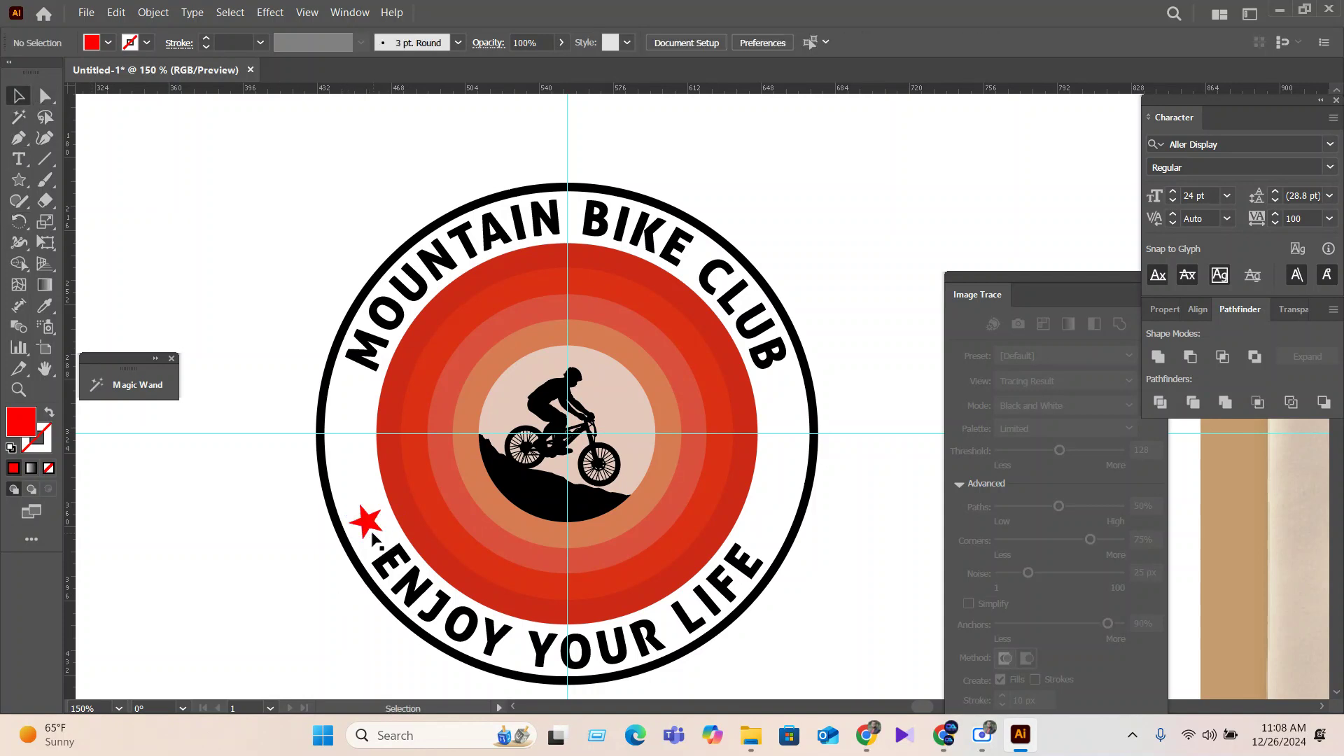
# Create a rotated copy of the red star about the badge's centre, spaced slightly above the original in the white ring.
pyautogui.moveTo(373, 535); pyautogui.dragTo(375, 533)
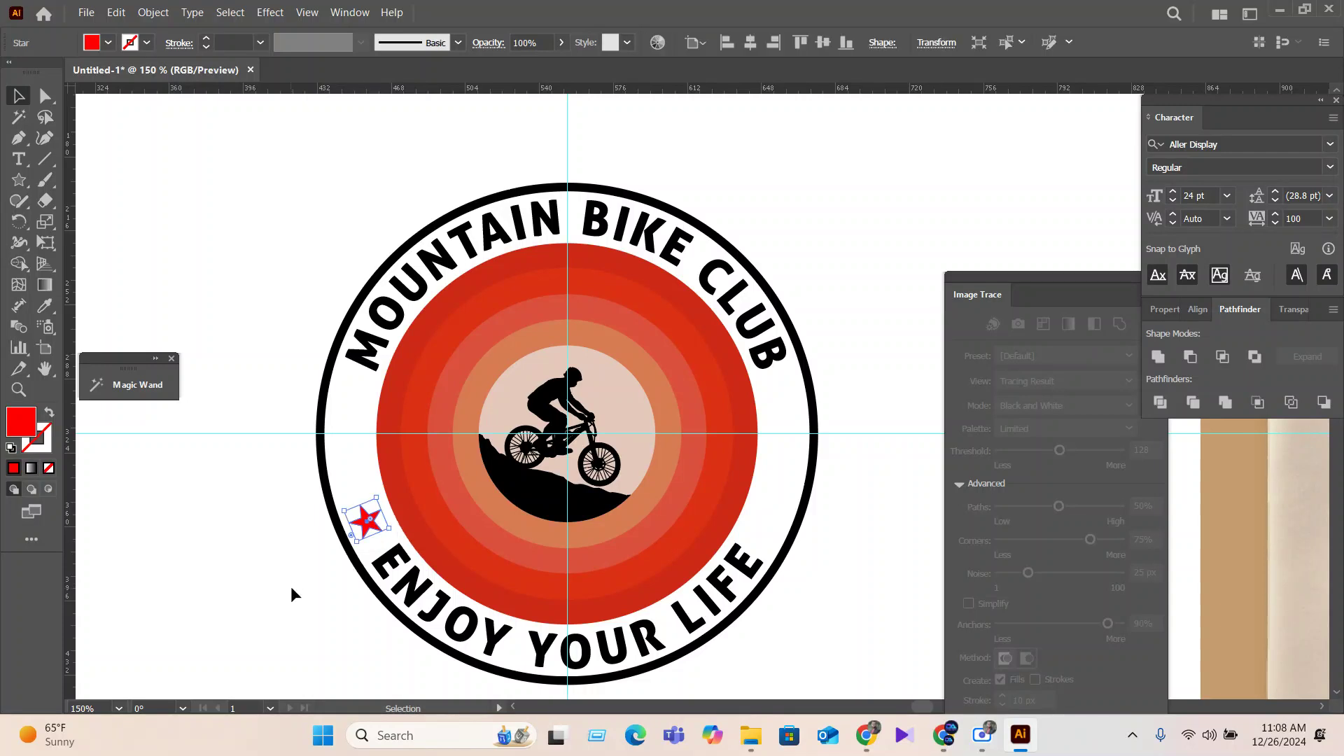
pyautogui.click(20, 222)
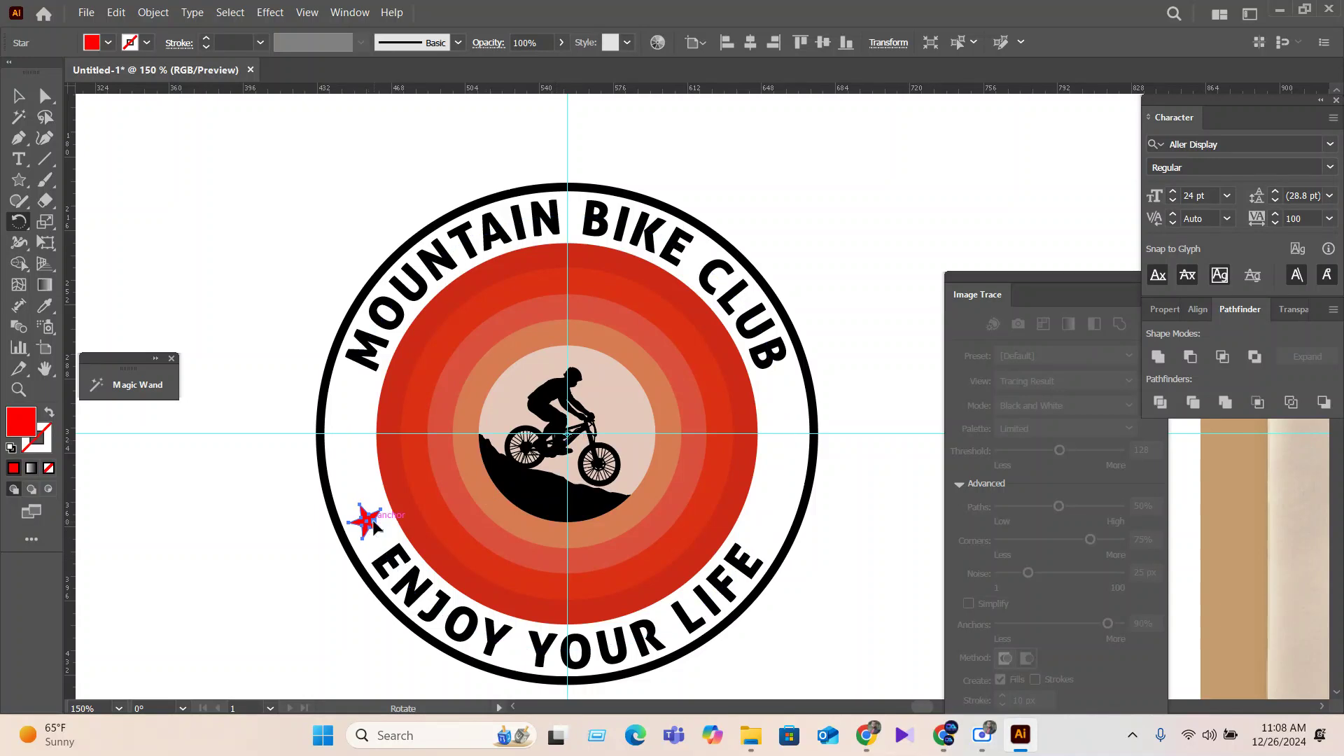
pyautogui.moveTo(376, 520); pyautogui.dragTo(366, 467)
# Repeat the rotated star copy clockwise around the white ring until a star sits next to the end of LIFE.
pyautogui.hotkey('ctrl', 'd')
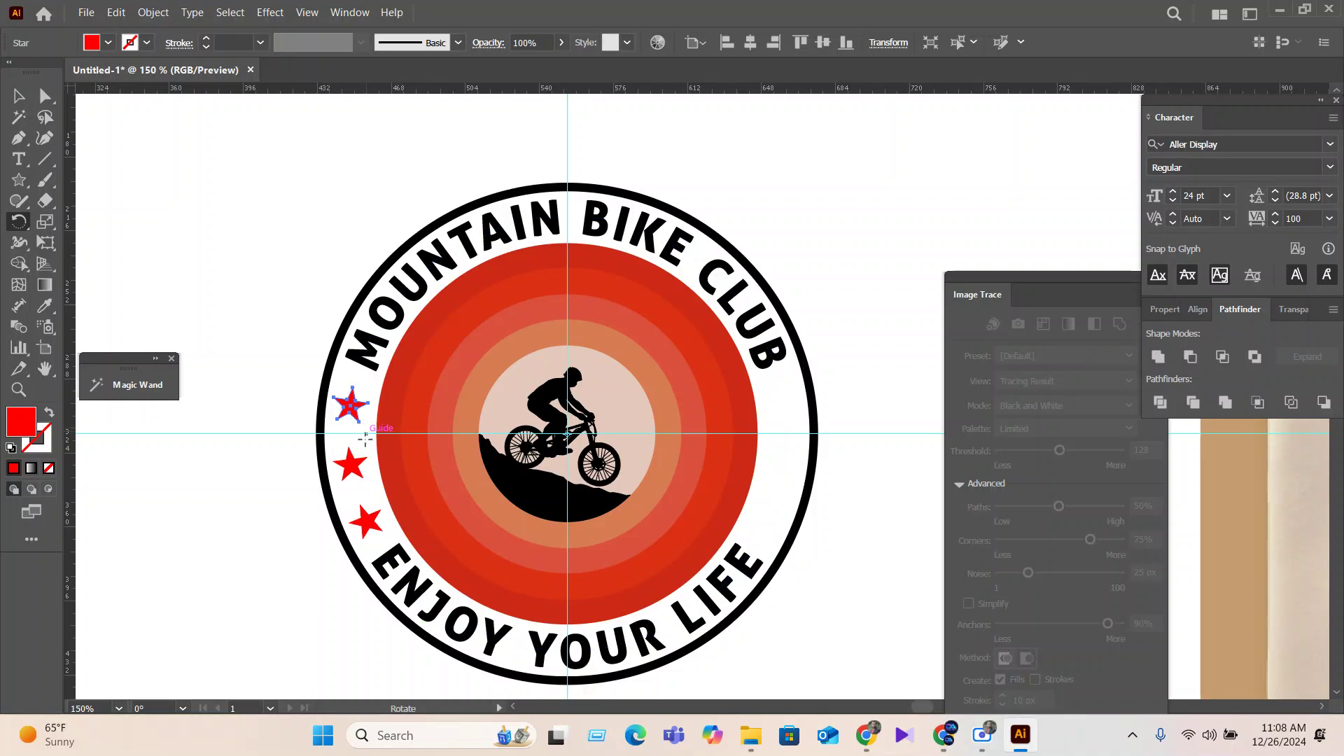
pyautogui.press('v')
pyautogui.hotkey('ctrl', 'd')
pyautogui.hotkey('ctrl', 'd')
pyautogui.hotkey('ctrl', 'd')
pyautogui.hotkey('ctrl', 'd')
pyautogui.hotkey('ctrl', 'd')
pyautogui.hotkey('ctrl', 'd')
pyautogui.hotkey('ctrl', 'd')
pyautogui.hotkey('ctrl', 'd')
pyautogui.hotkey('ctrl', 'd')
pyautogui.hotkey('ctrl', 'd')
pyautogui.hotkey('ctrl', 'd')
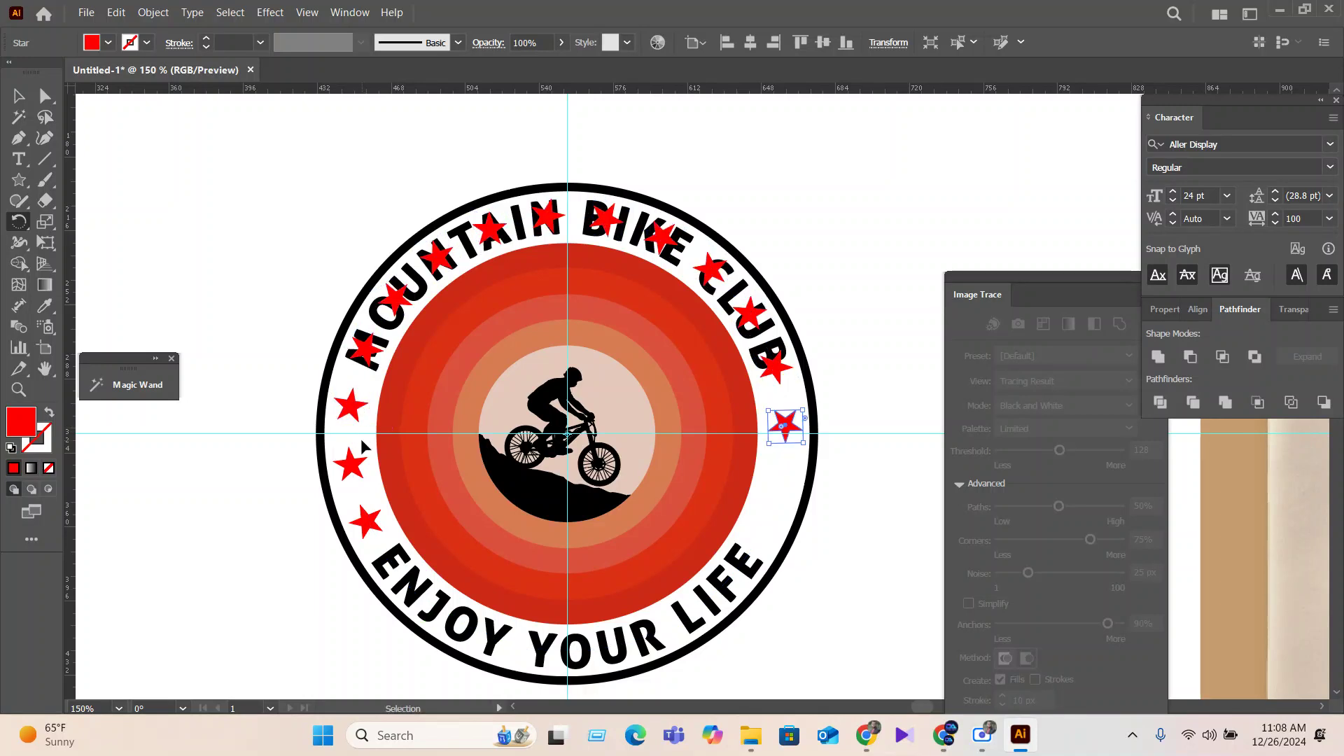
pyautogui.hotkey('ctrl', 'd')
pyautogui.hotkey('ctrl', 'd')
pyautogui.press('r')
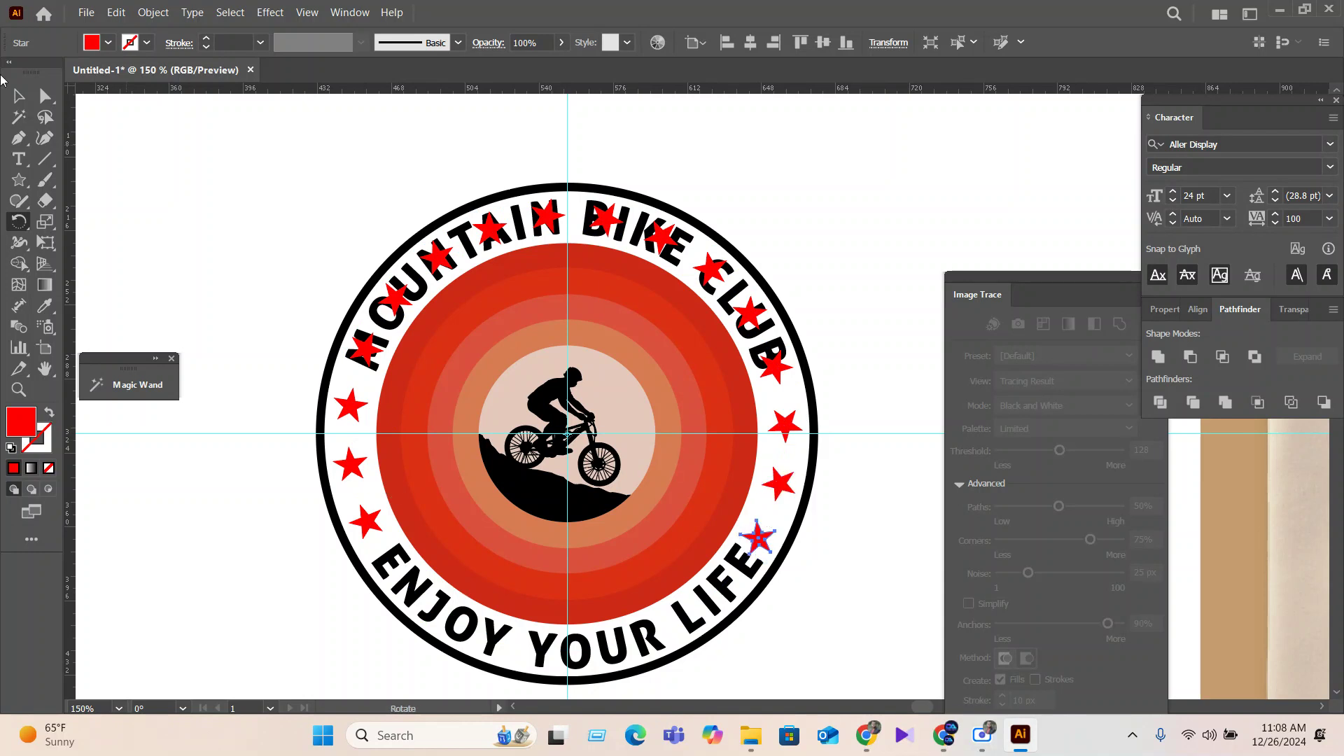
# Delete the stars overlapping the MOUNTAIN BIKE CLUB text, keeping three stars on each side of the badge.
pyautogui.click(19, 95)
pyautogui.click(371, 348)
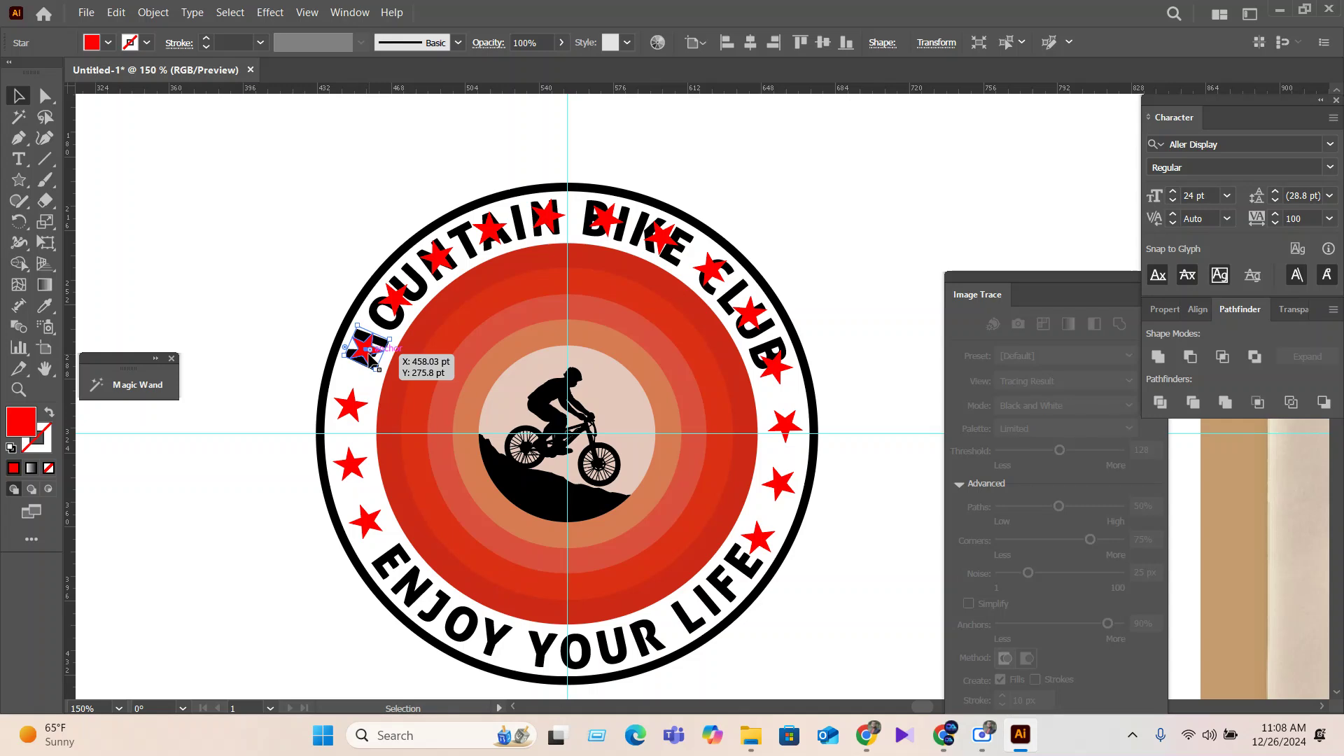
pyautogui.moveTo(365, 348); pyautogui.dragTo(778, 381)
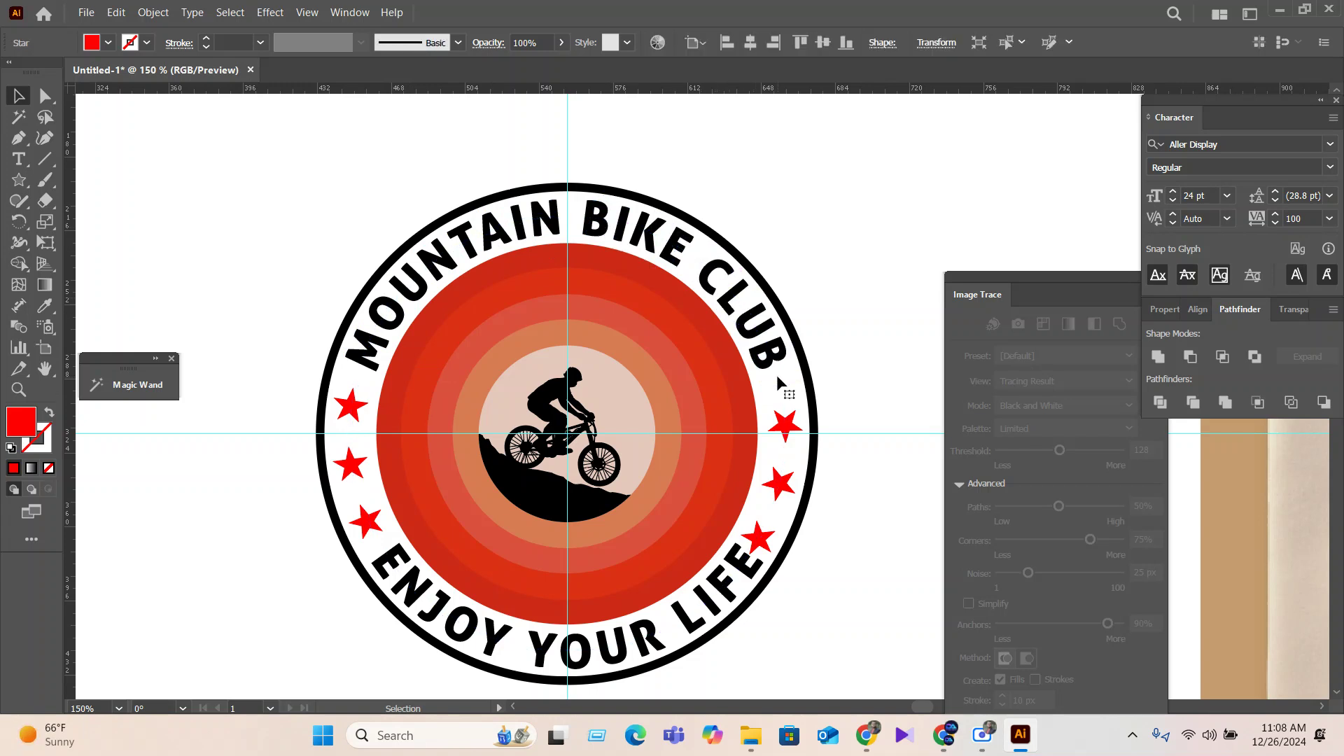
# Group the three stars on the badge's right side and shift the group slightly up and outward, clear of LIFE.
pyautogui.click(776, 377)
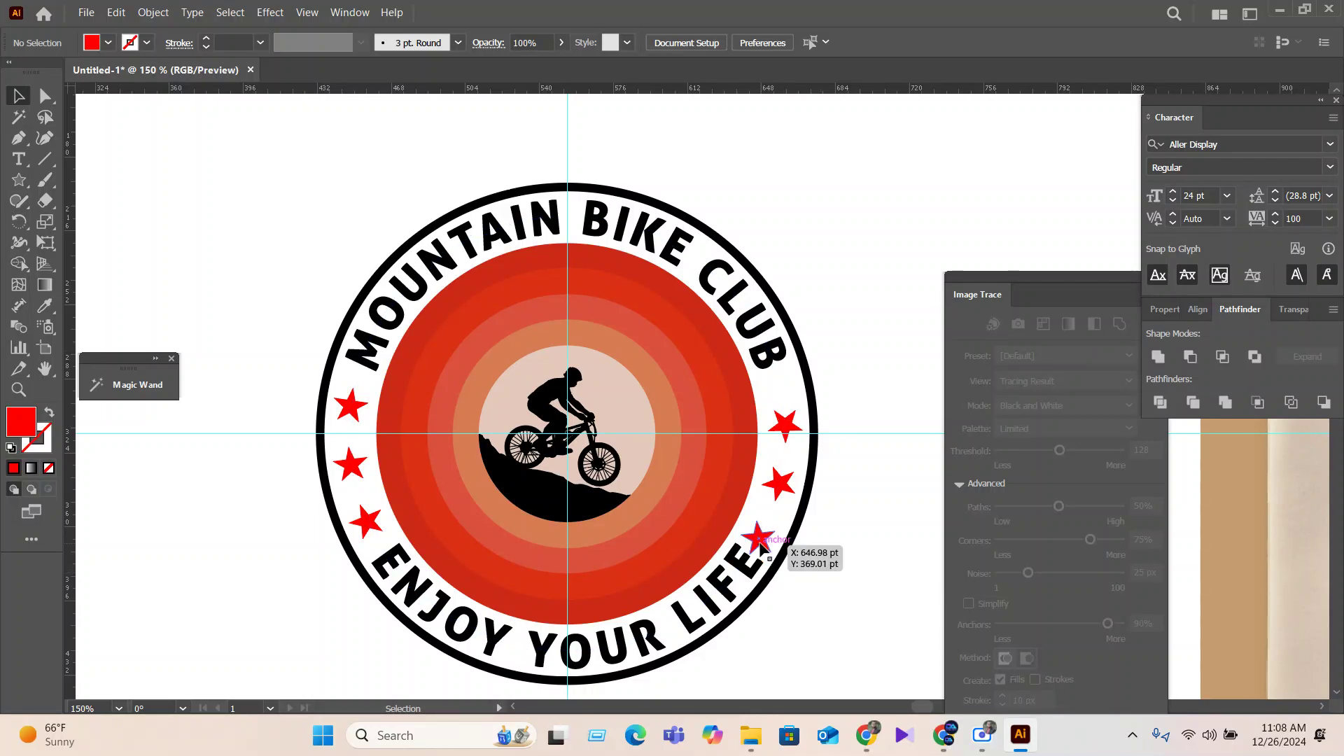
pyautogui.click(757, 541)
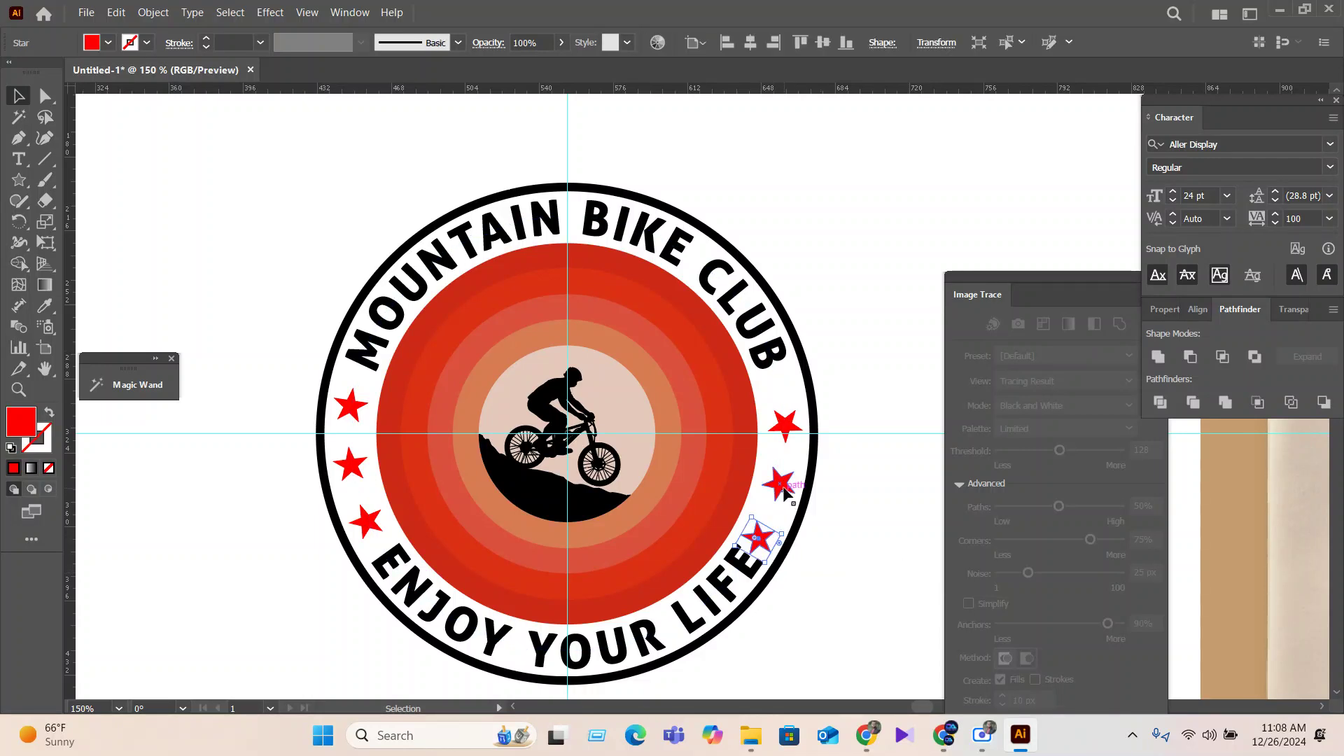
pyautogui.keyDown('shift'); pyautogui.click(781, 485); pyautogui.keyUp('shift')
pyautogui.keyDown('shift'); pyautogui.click(785, 425); pyautogui.keyUp('shift')
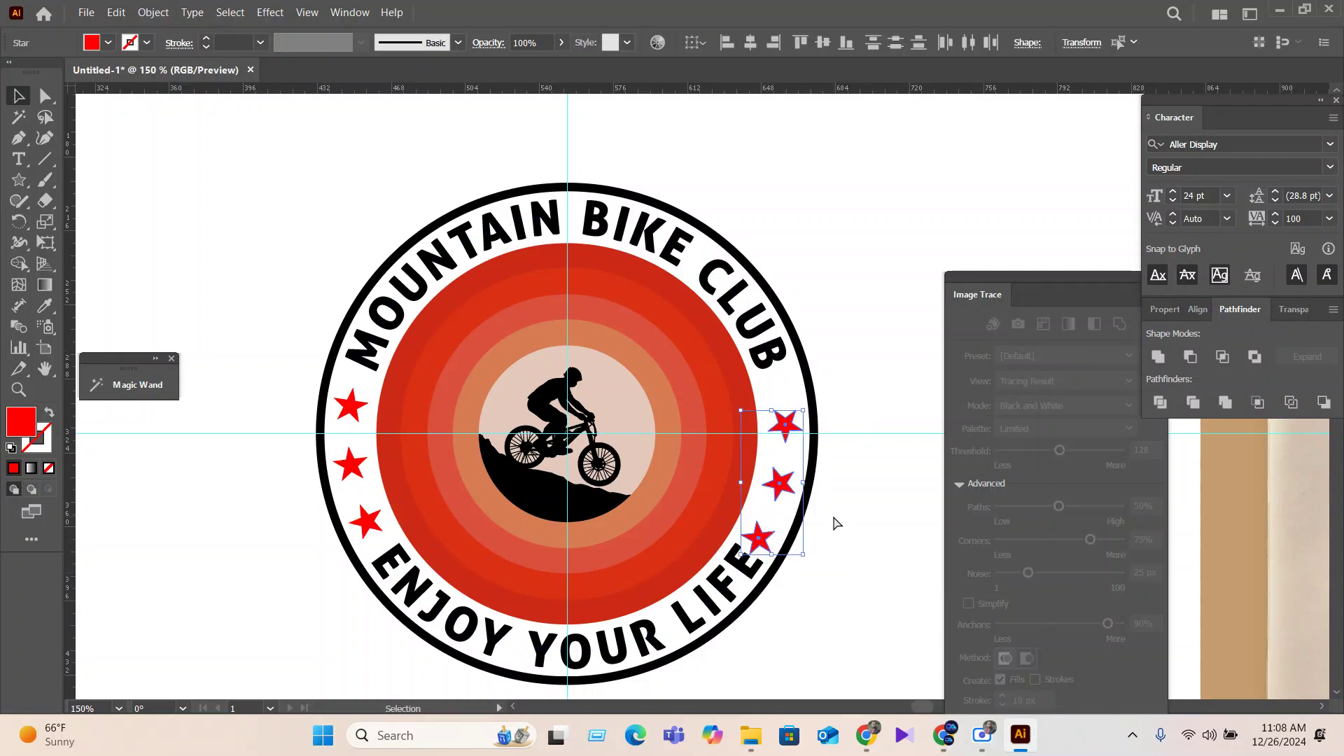
pyautogui.hotkey('ctrl', 'g')
pyautogui.moveTo(779, 487)
pyautogui.mouseDown()
pyautogui.moveTo(786, 455)
pyautogui.moveTo(787, 468)
pyautogui.mouseUp()
# Group the three red stars on the left side of the badge.
pyautogui.click(373, 522)
pyautogui.keyDown('shift'); pyautogui.click(350, 464); pyautogui.keyUp('shift')
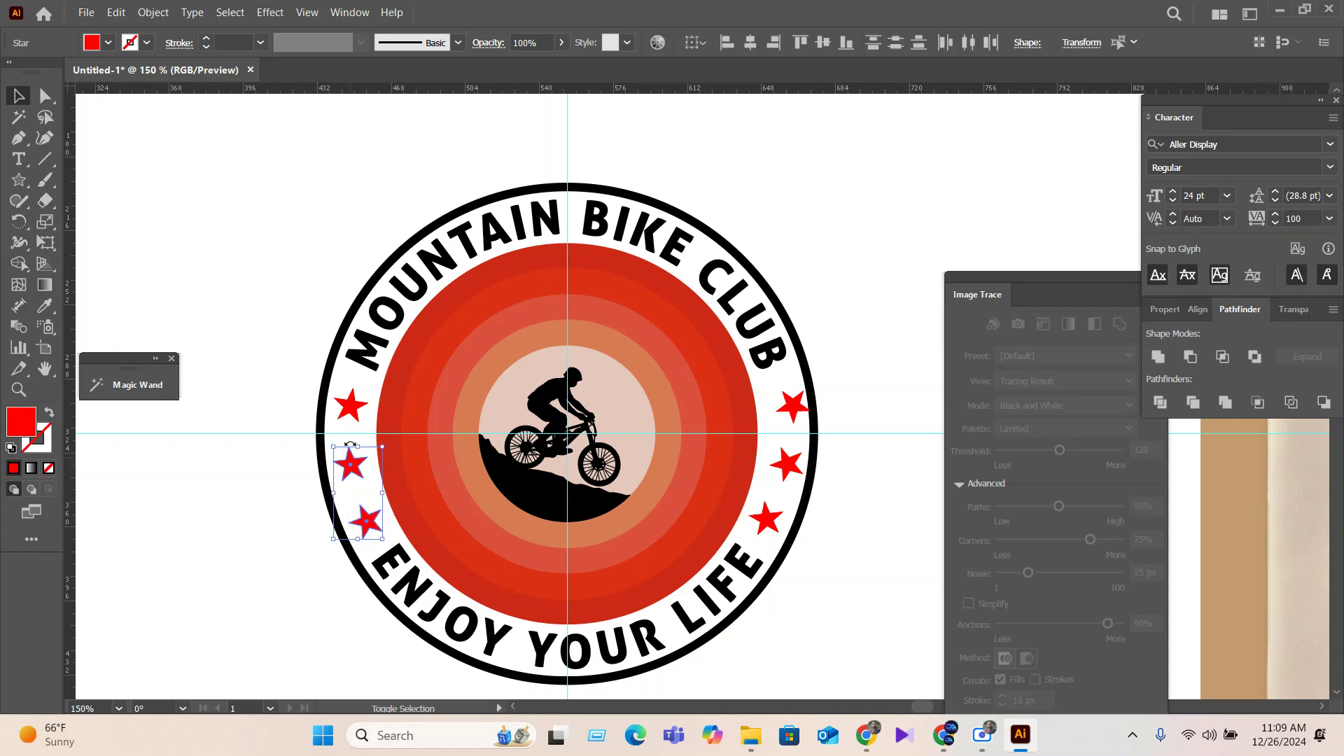
pyautogui.keyDown('shift'); pyautogui.click(350, 406); pyautogui.keyUp('shift')
pyautogui.hotkey('ctrl', 'g')
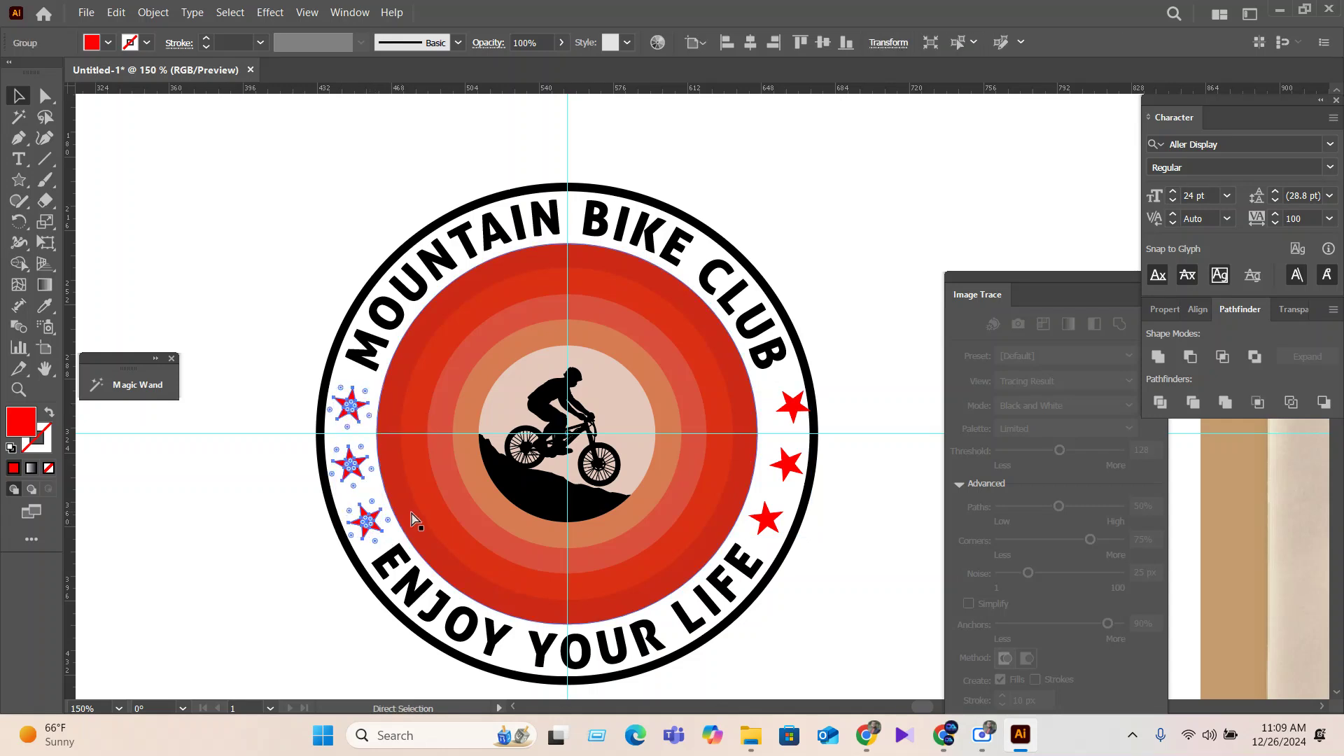
# Replace the star group on the badge's right side with a copy of the left star group.
pyautogui.click(766, 521)
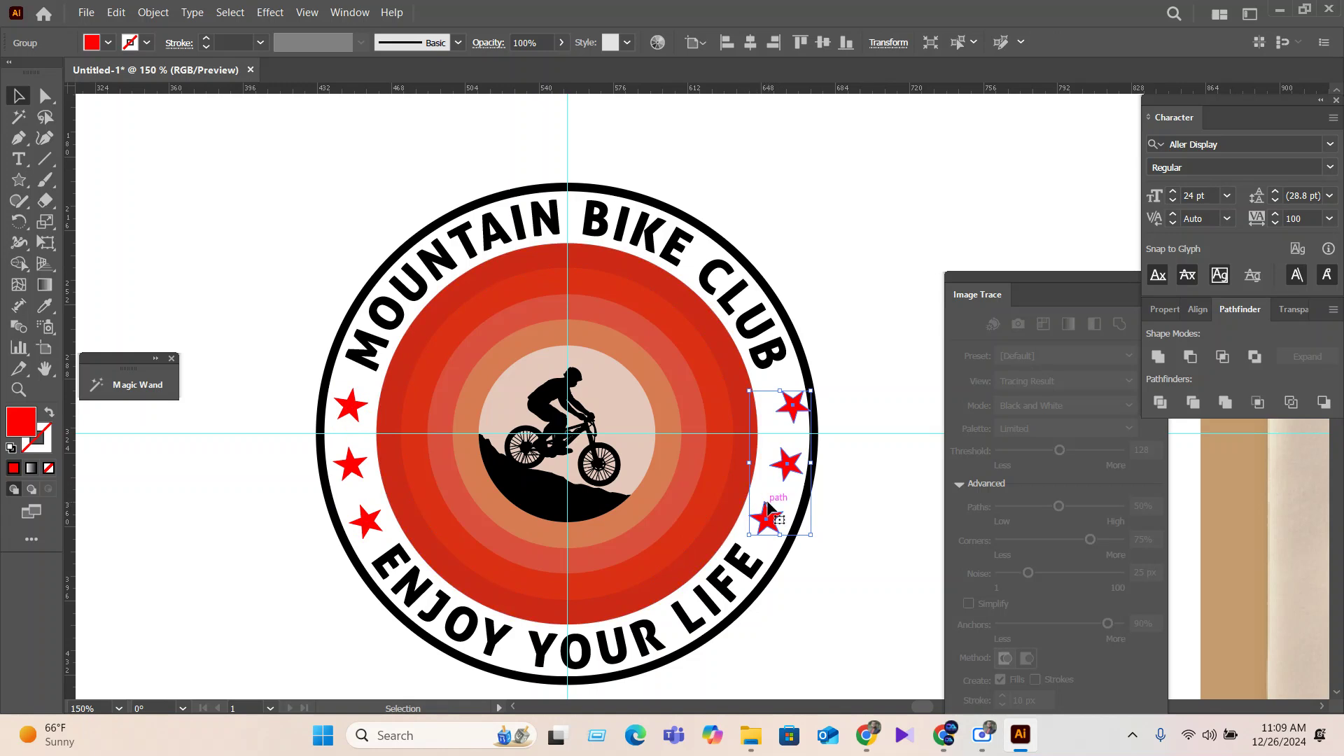
pyautogui.press('Delete')
pyautogui.moveTo(376, 530); pyautogui.dragTo(769, 533)
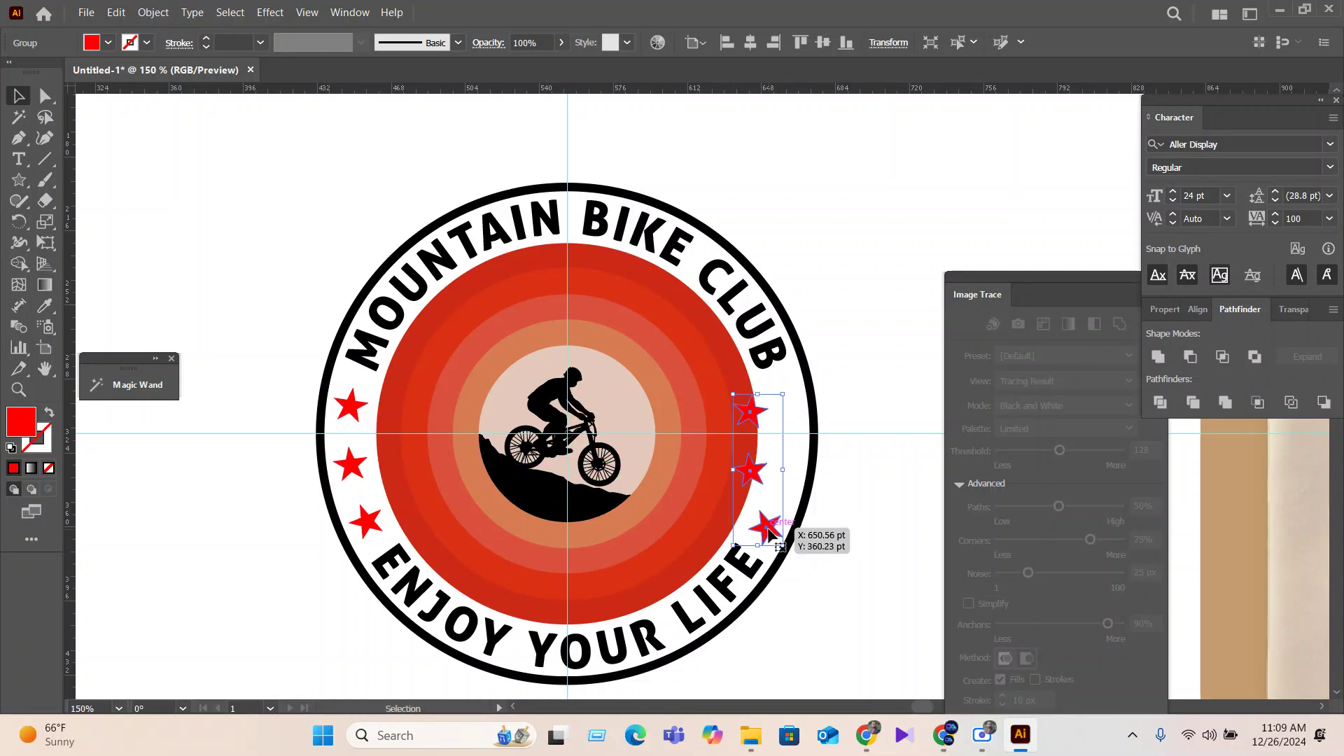
# Reflect the copied star group across the vertical axis so it mirrors the left stars.
pyautogui.rightClick(767, 533)
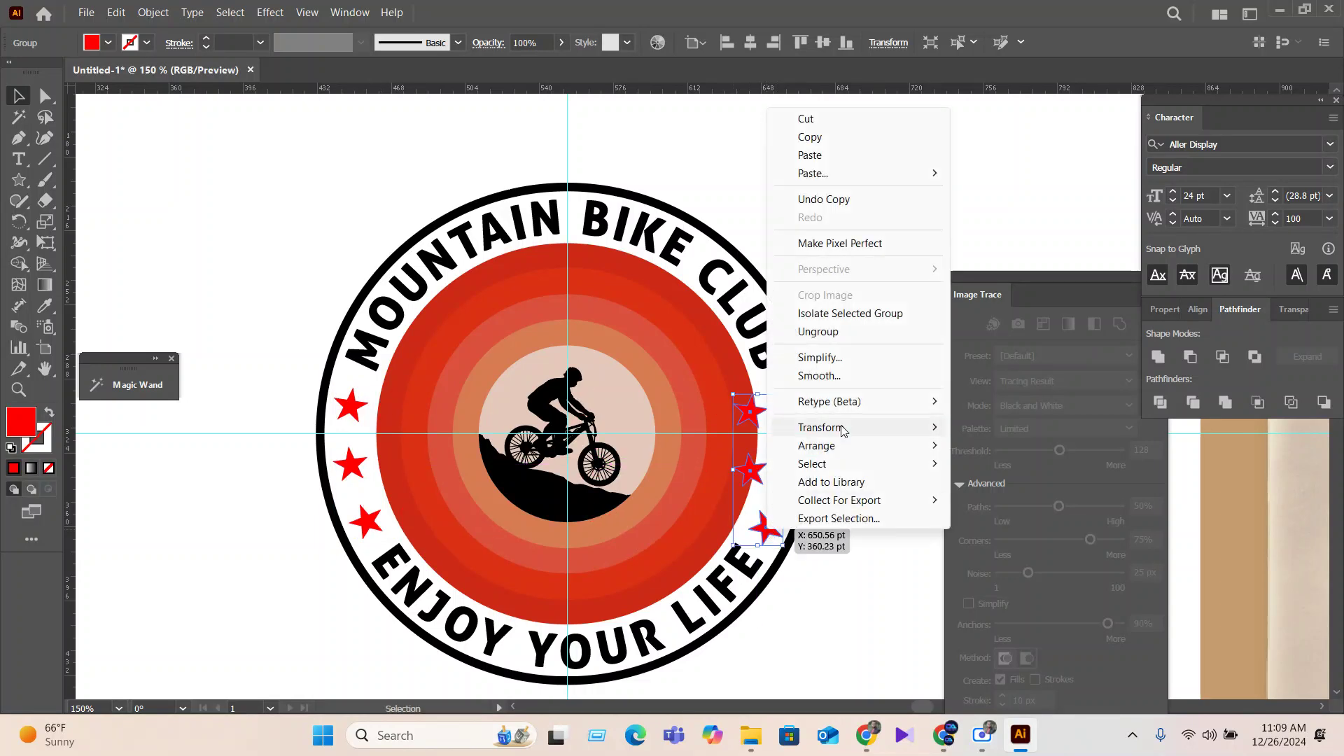
pyautogui.moveTo(826, 437)
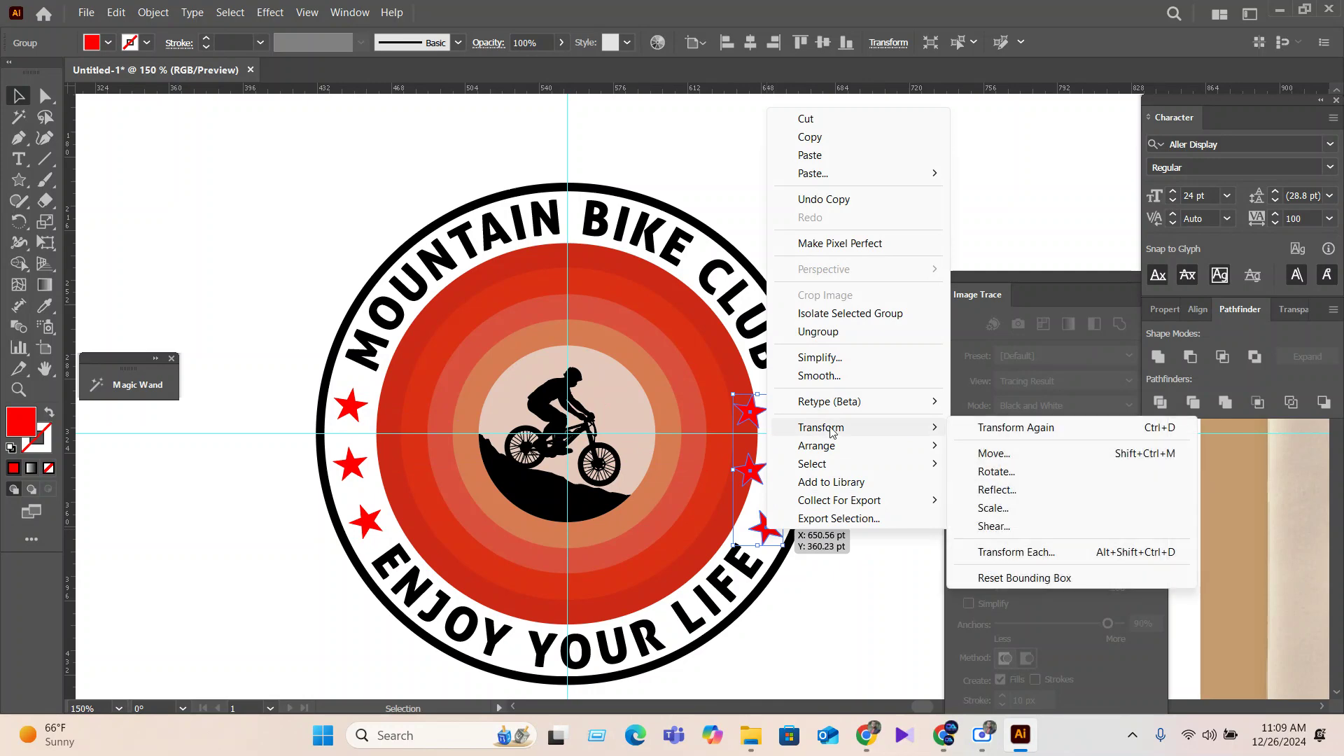
pyautogui.click(999, 487)
pyautogui.click(686, 485)
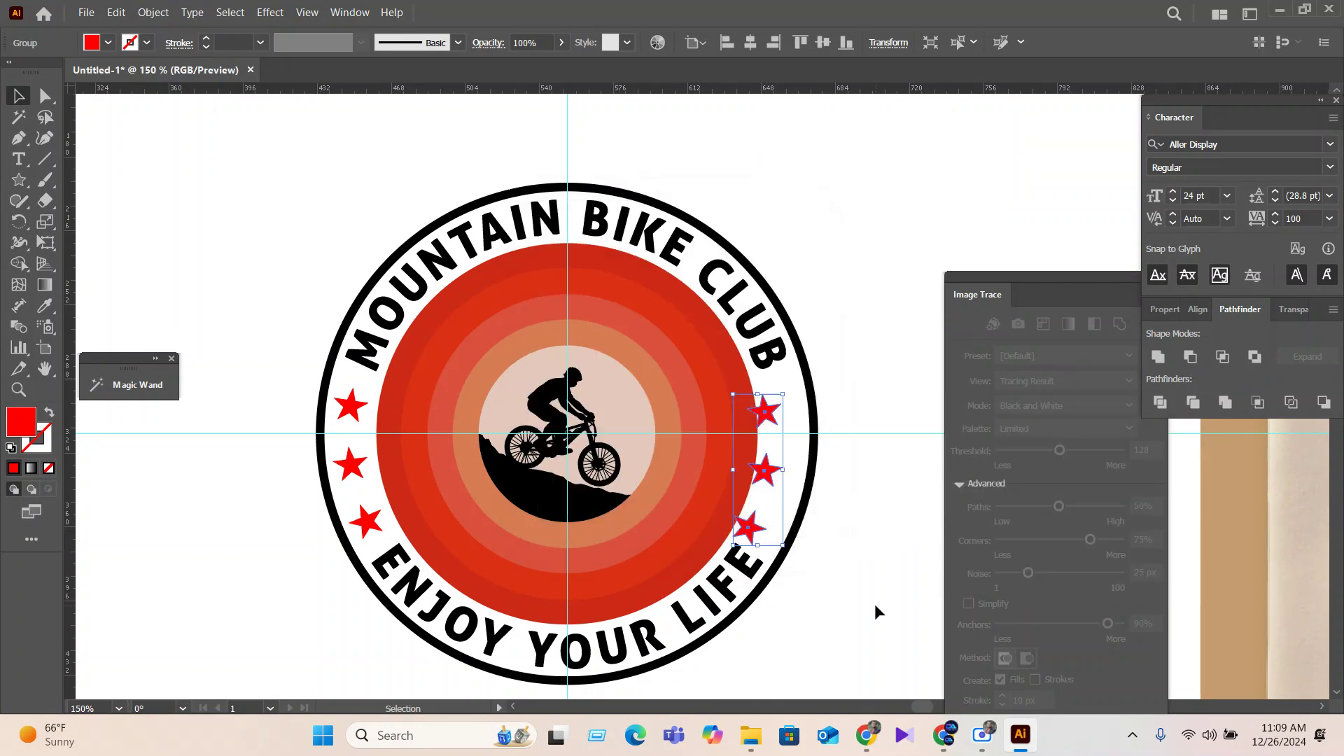
# Nudge the mirrored star group right and slightly up until it sits within the white ring between CLUB and LIFE.
pyautogui.press('Right')
pyautogui.press('Right')
pyautogui.press('Right')
pyautogui.press('Right')
pyautogui.press('Right')
pyautogui.press('Right')
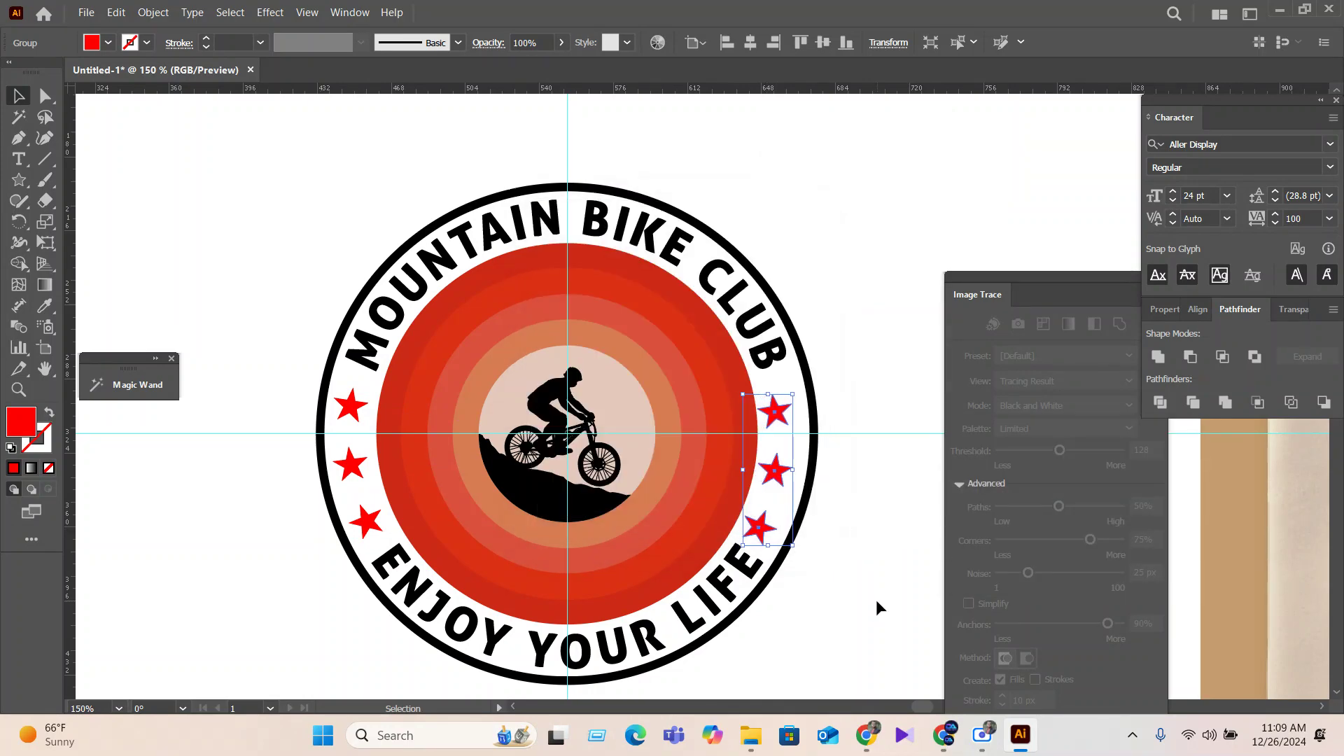
pyautogui.press('Right')
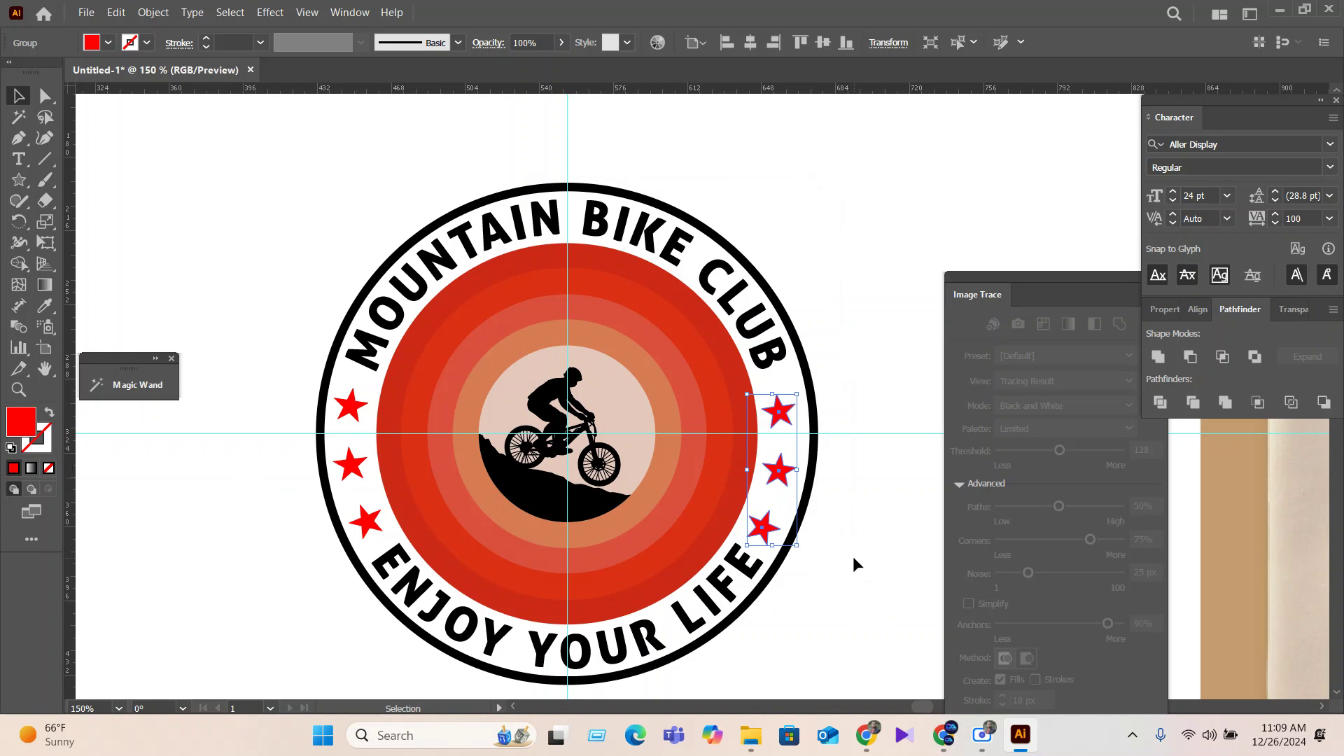
pyautogui.press('Up')
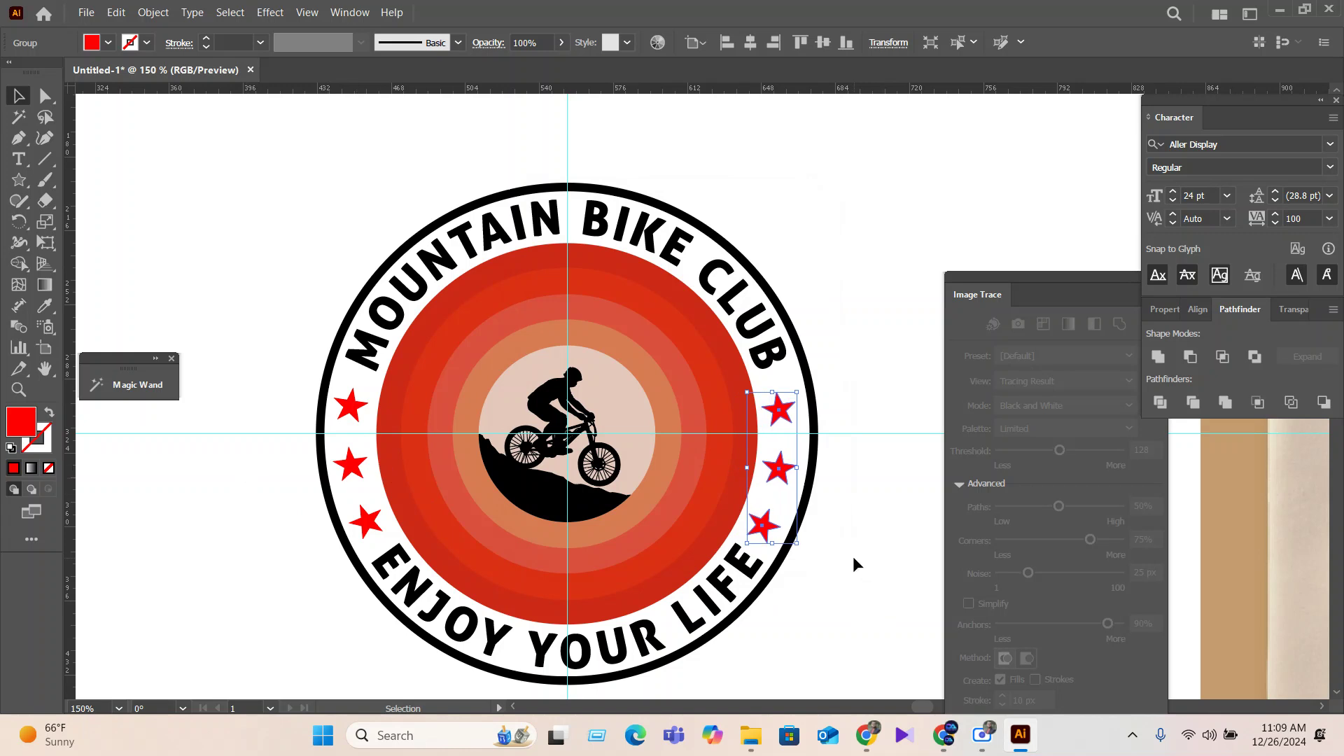
pyautogui.press('Right')
pyautogui.click(876, 599)
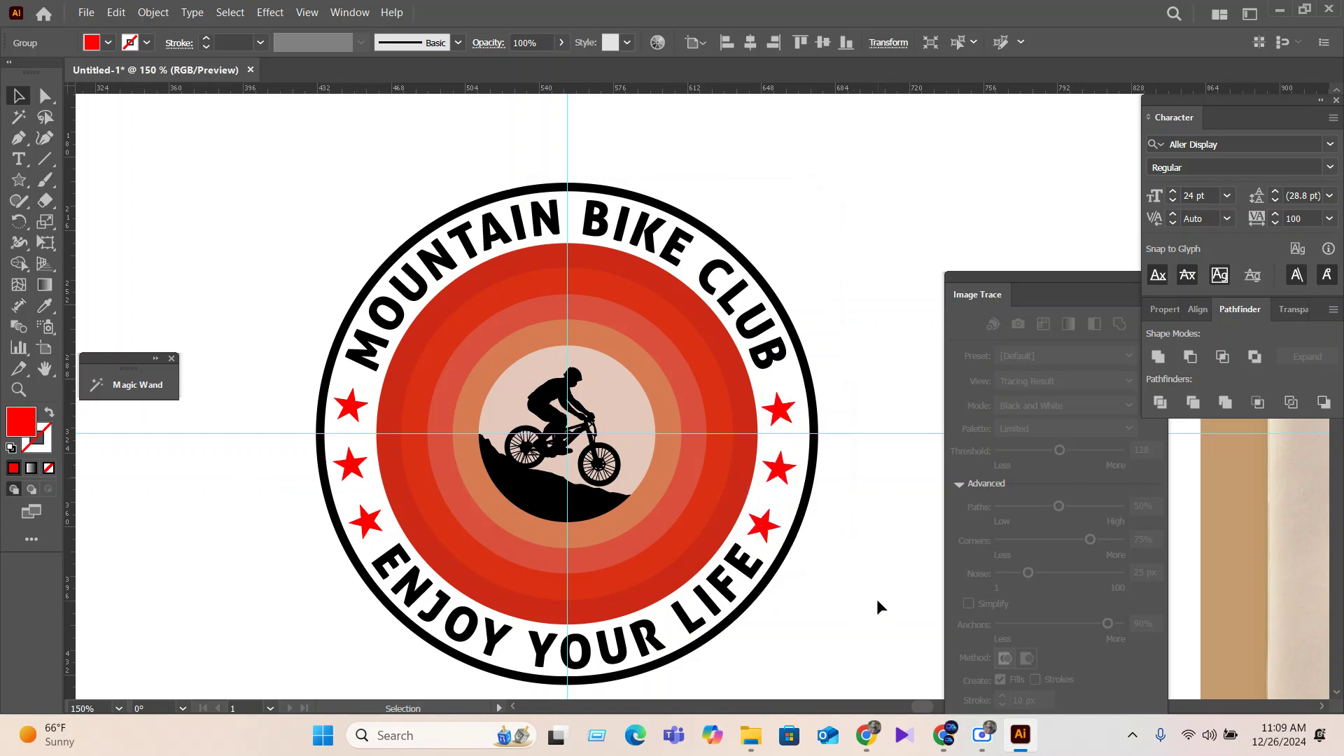
# Delete the horizontal and vertical guides crossing the badge.
pyautogui.scroll(-1, 833, 554)
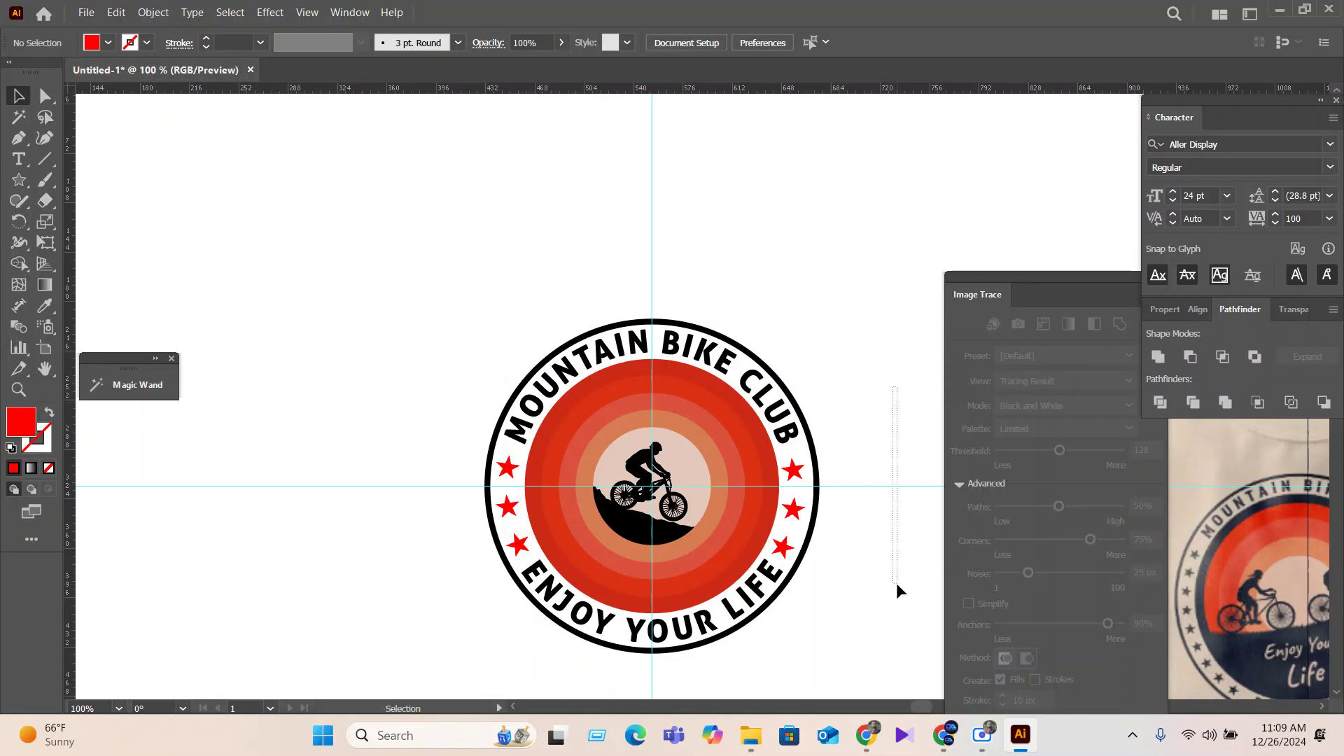
pyautogui.click(896, 486)
pyautogui.press('Delete')
pyautogui.click(651, 261)
pyautogui.press('Delete')
pyautogui.scroll(-1, 703, 684)
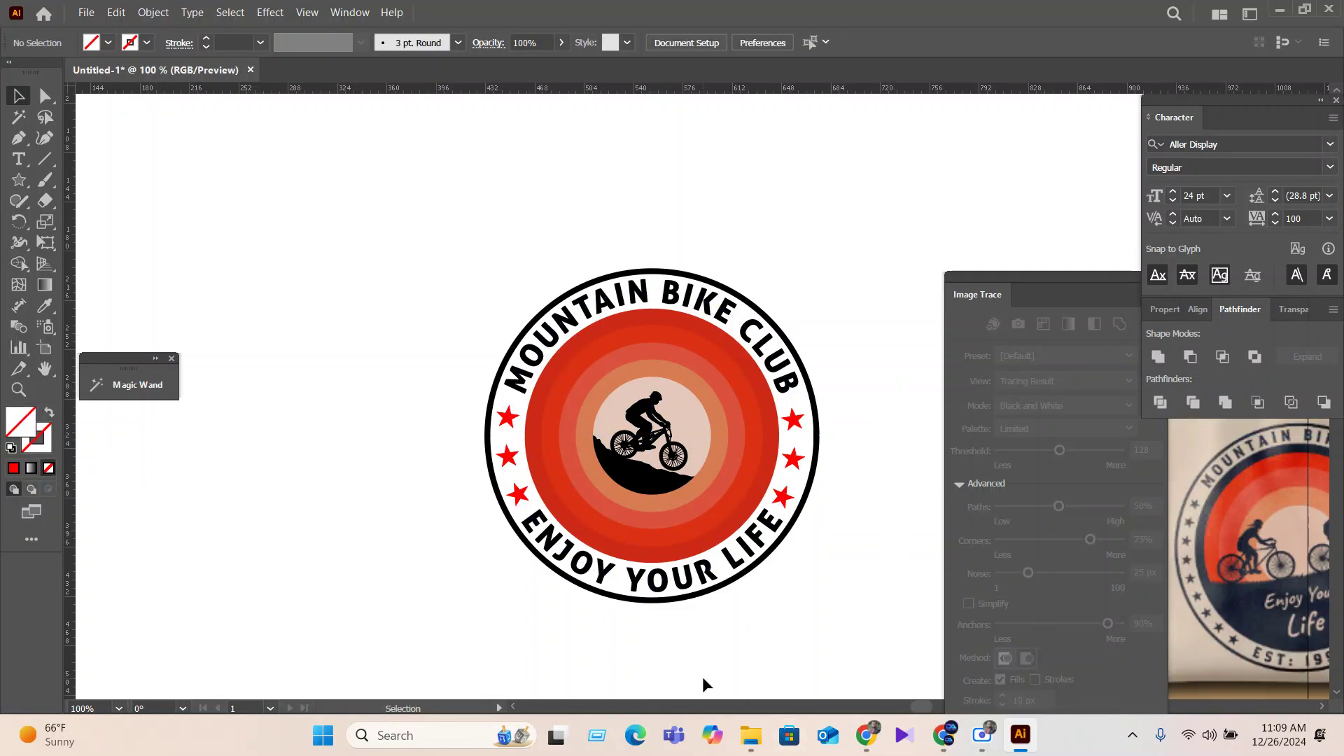
# Place a duplicate of the whole badge outside the artboard, on its left side.
pyautogui.moveTo(839, 674); pyautogui.dragTo(452, 270)
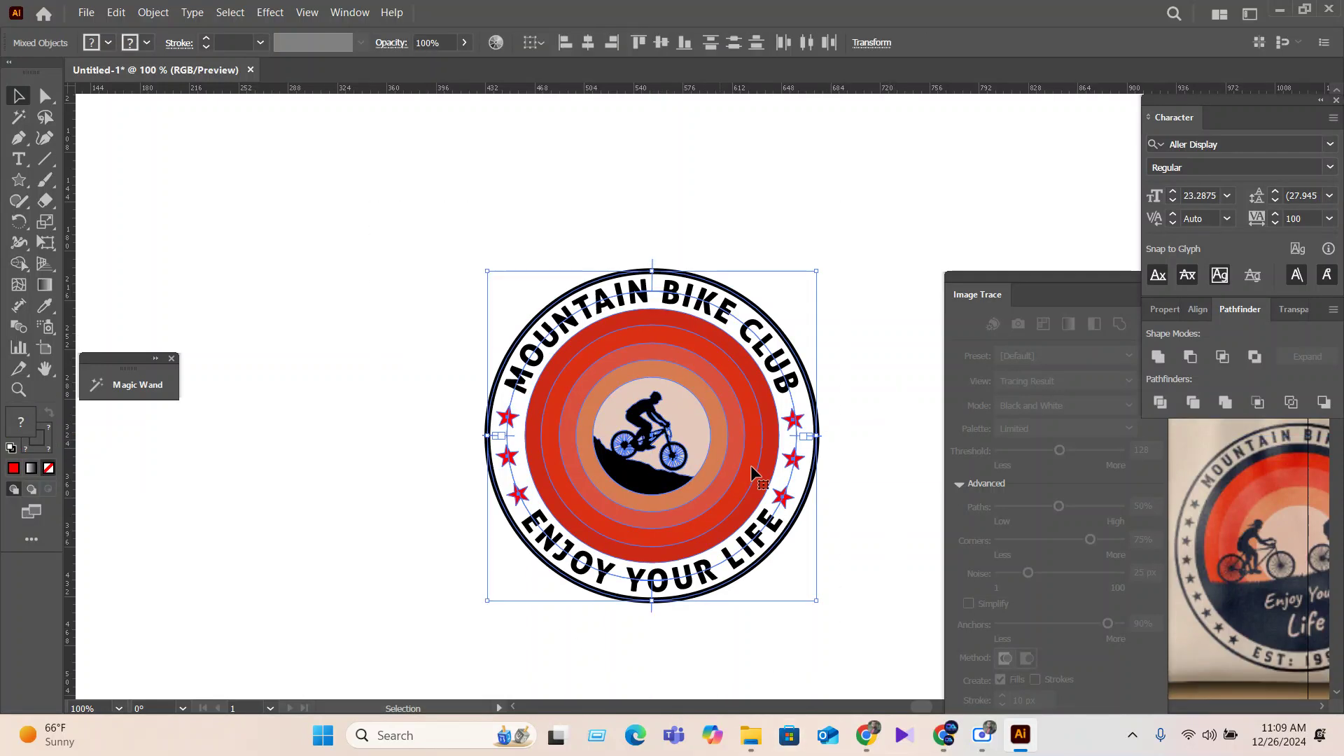
pyautogui.scroll(-3, 756, 471)
pyautogui.moveTo(749, 480); pyautogui.dragTo(343, 480)
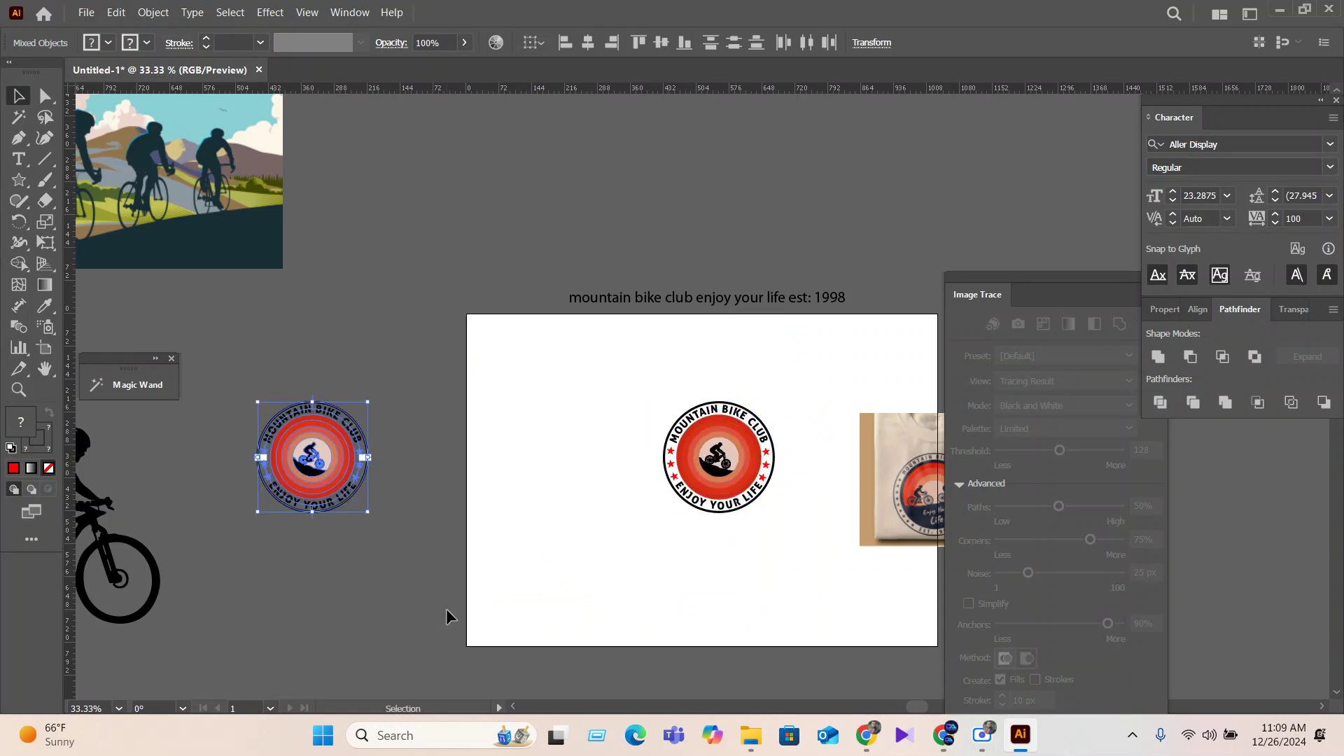
# Apply Expand Appearance and Expand to all parts of the badge on the artboard.
pyautogui.scroll(3, 759, 536)
pyautogui.moveTo(744, 629); pyautogui.dragTo(324, 187)
pyautogui.click(153, 12)
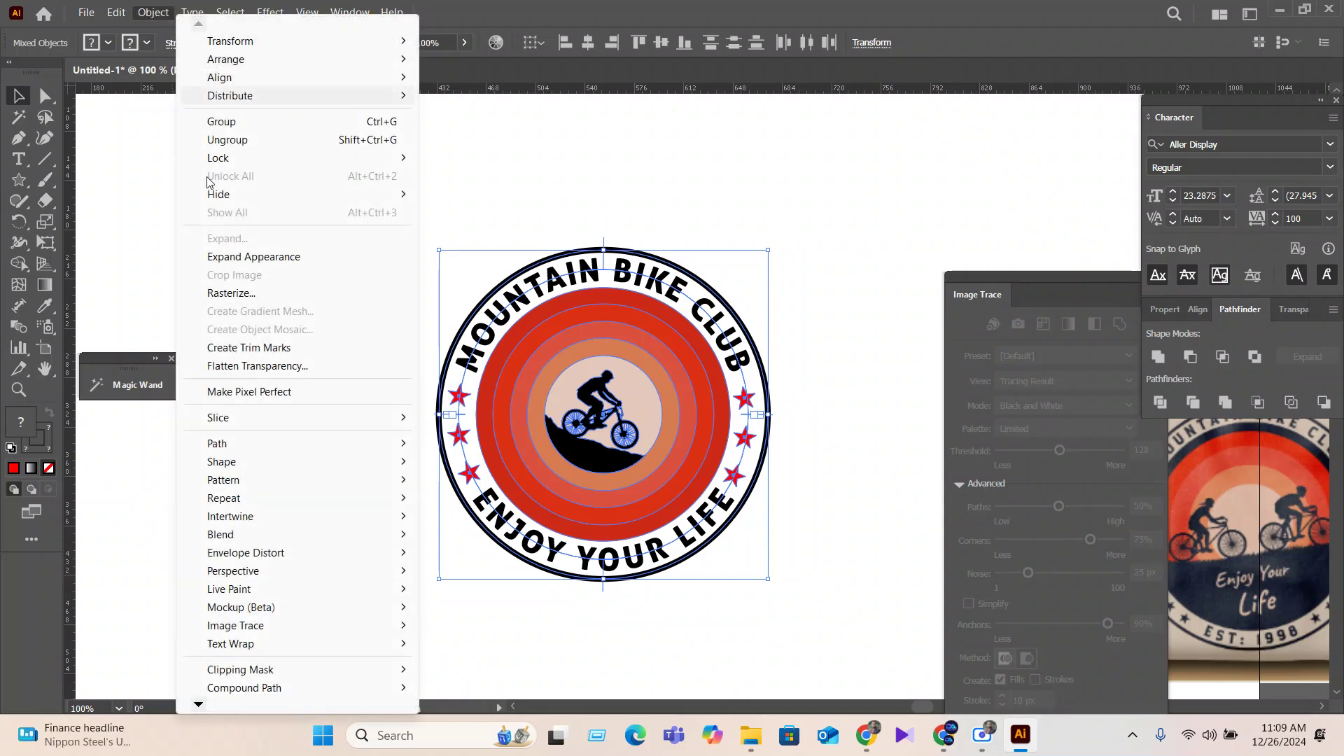
pyautogui.click(231, 257)
pyautogui.click(154, 14)
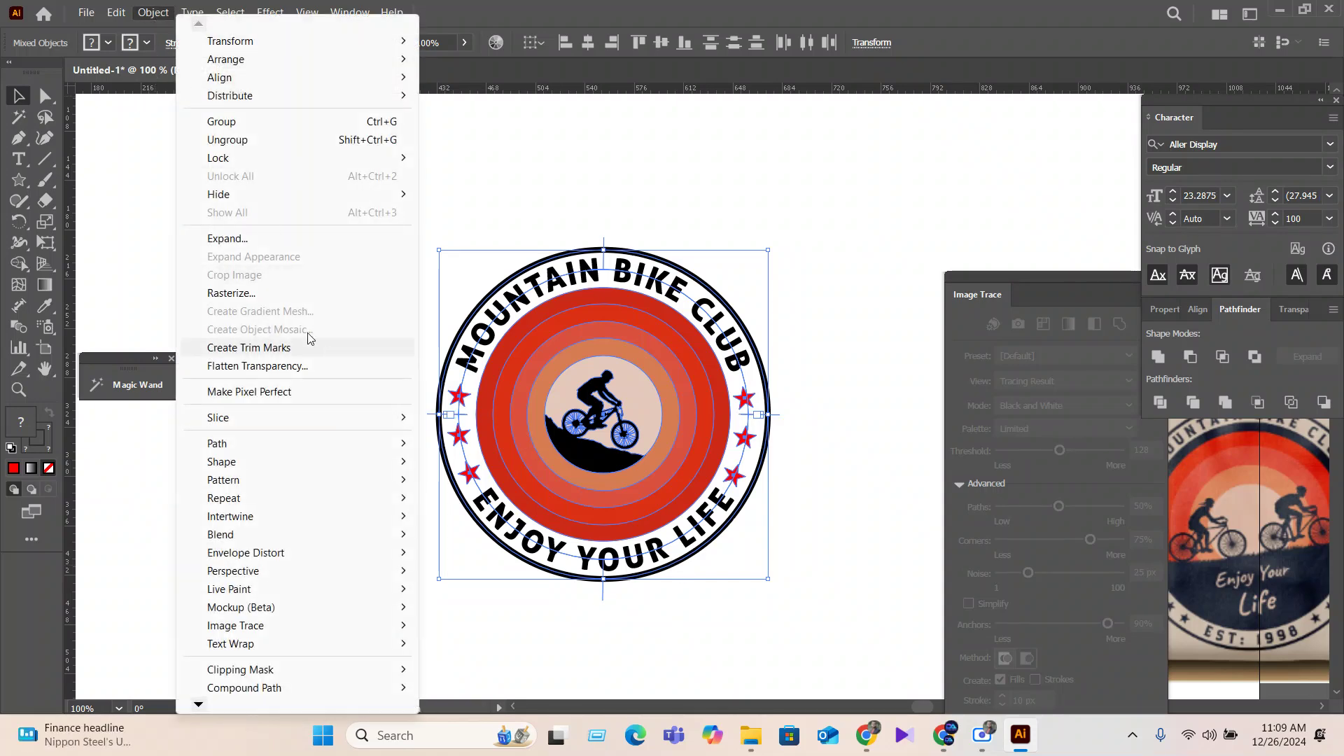
pyautogui.click(249, 238)
pyautogui.click(602, 476)
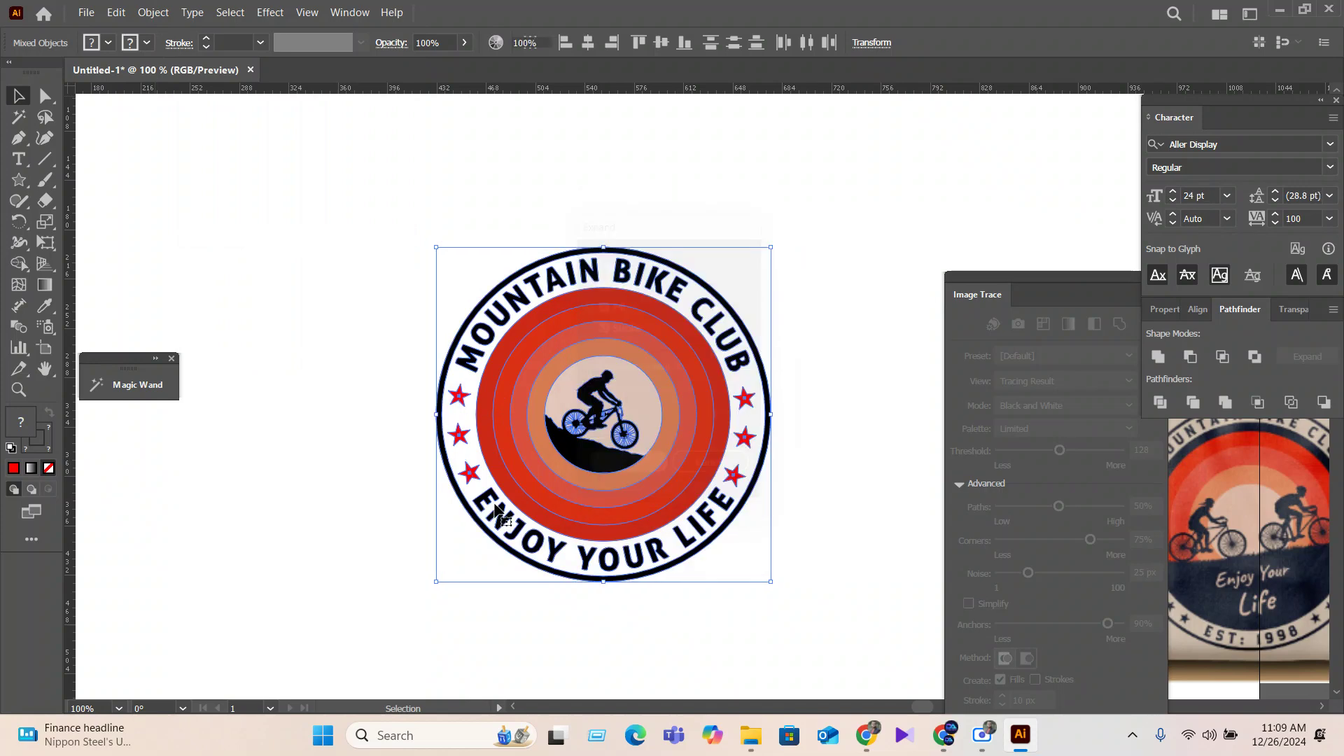
# Recolour the outer ring and the ENJOY YOUR LIFE text with a red sampled from the badge's concentric circles.
pyautogui.click(540, 589)
pyautogui.moveTo(653, 604); pyautogui.dragTo(621, 564)
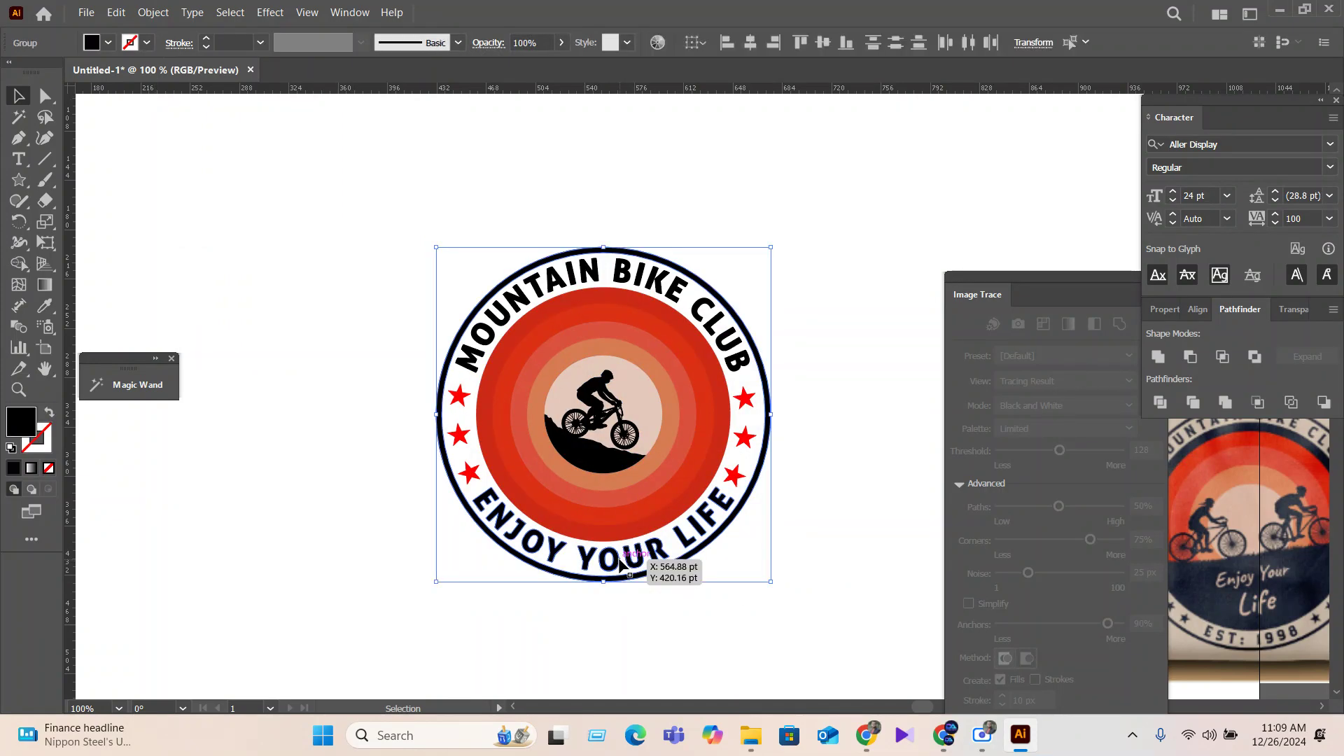
pyautogui.click(45, 305)
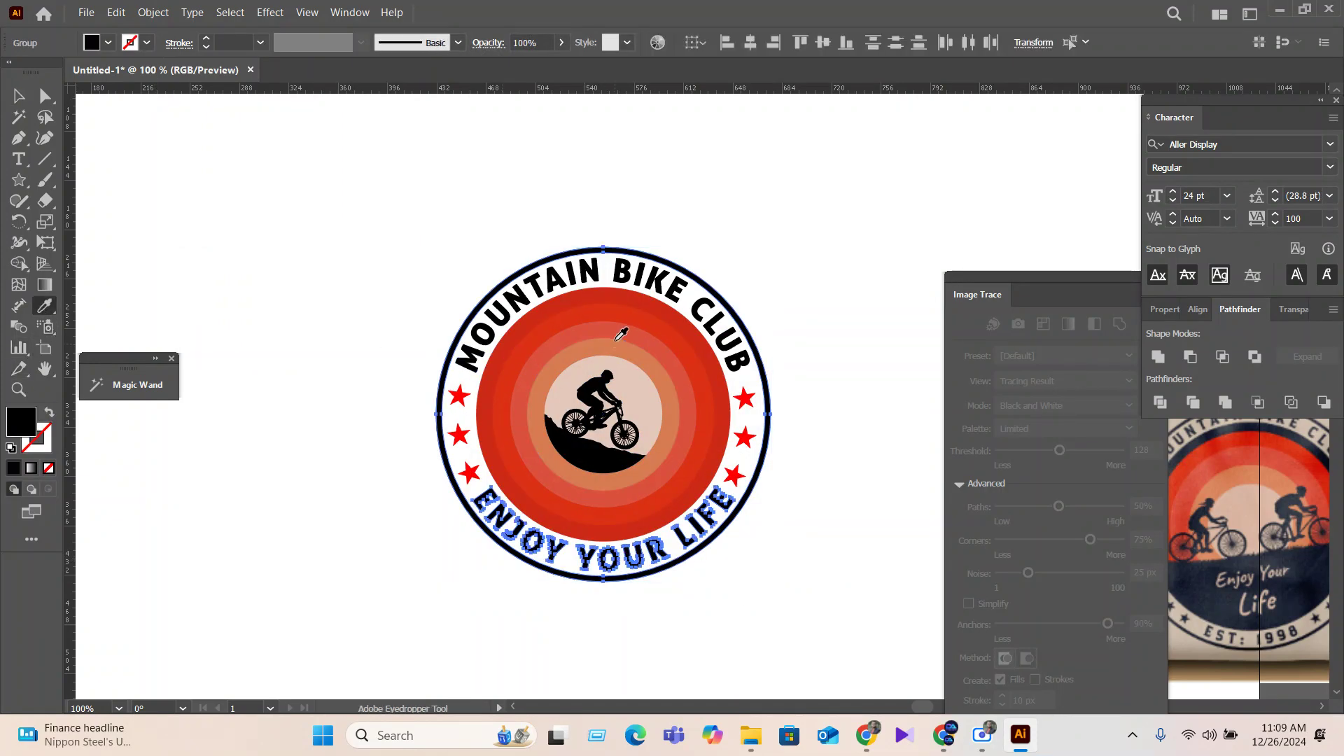
pyautogui.click(620, 329)
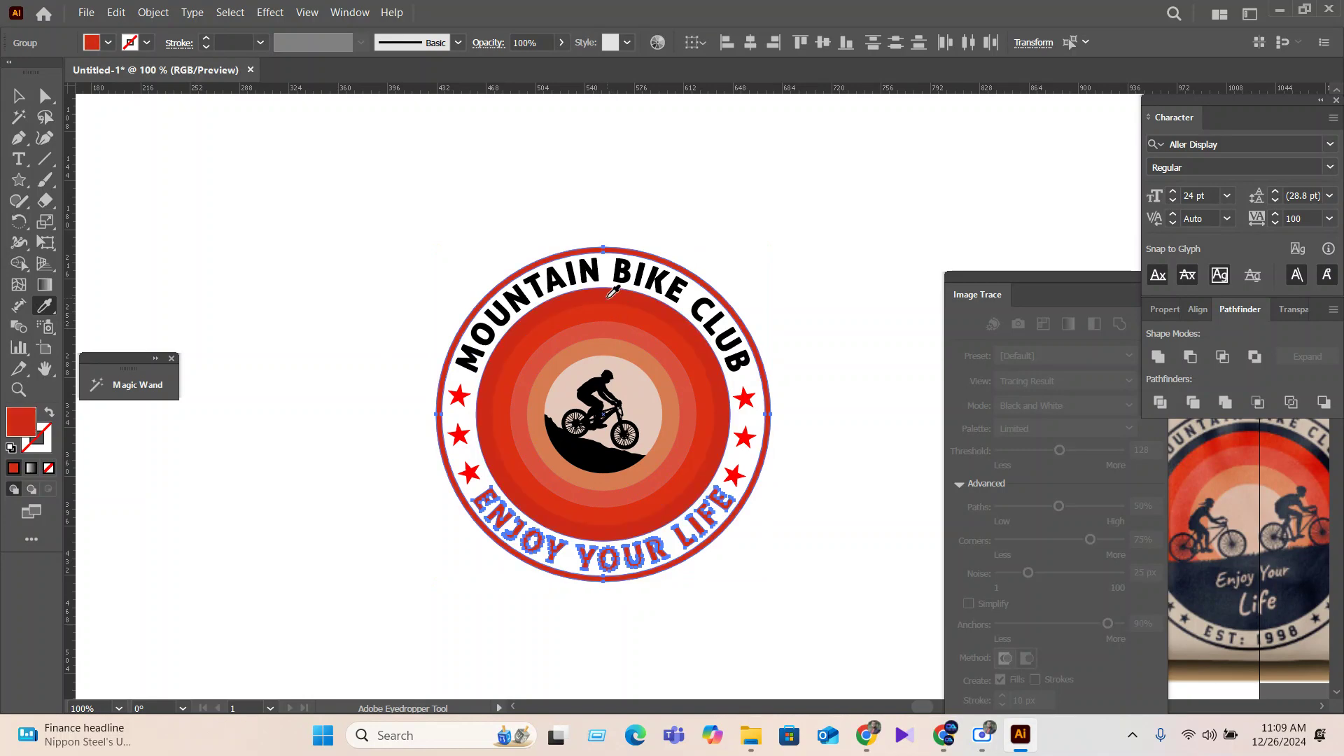
pyautogui.click(614, 325)
pyautogui.click(614, 315)
pyautogui.click(19, 96)
pyautogui.click(460, 538)
# Recolour the left stars and the MOUNTAIN BIKE CLUB text with the red sampled from ENJOY YOUR LIFE.
pyautogui.click(473, 480)
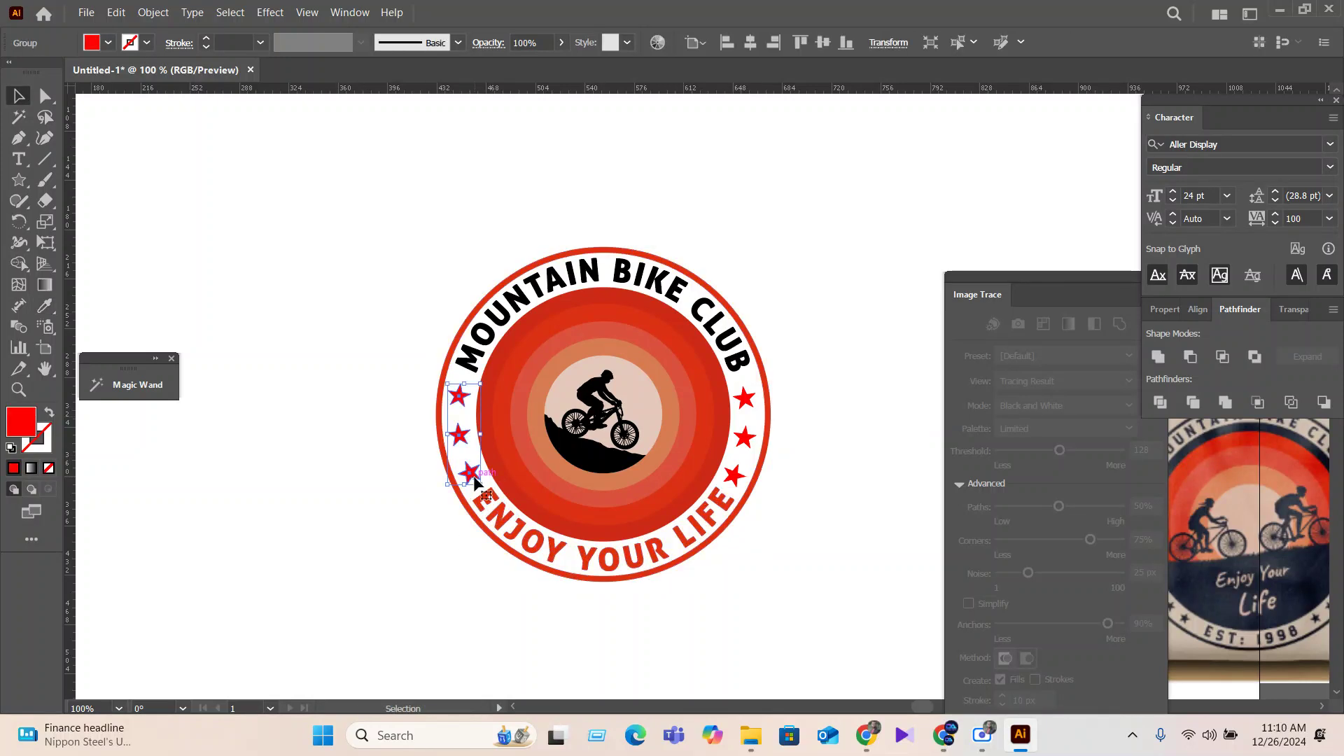
pyautogui.keyDown('shift'); pyautogui.click(476, 363); pyautogui.keyUp('shift')
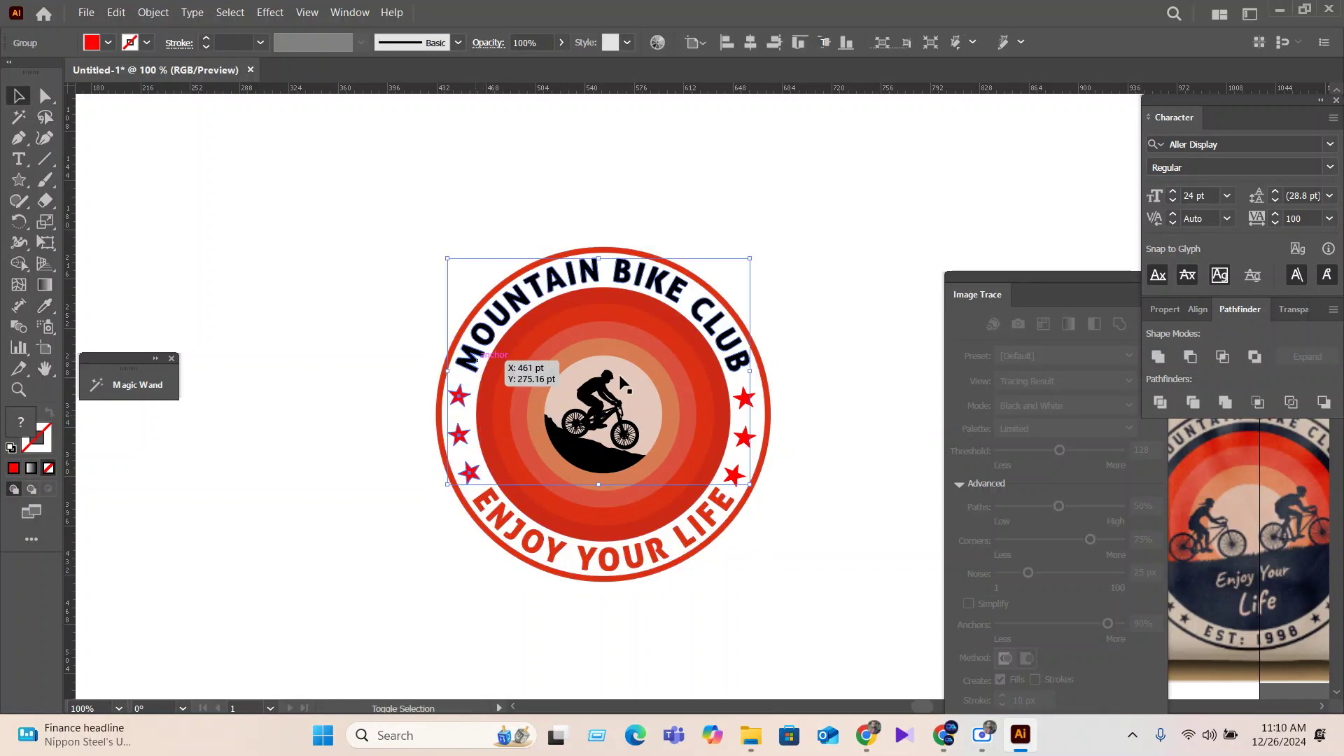
pyautogui.keyDown('shift'); pyautogui.click(745, 437); pyautogui.keyUp('shift')
pyautogui.click(42, 308)
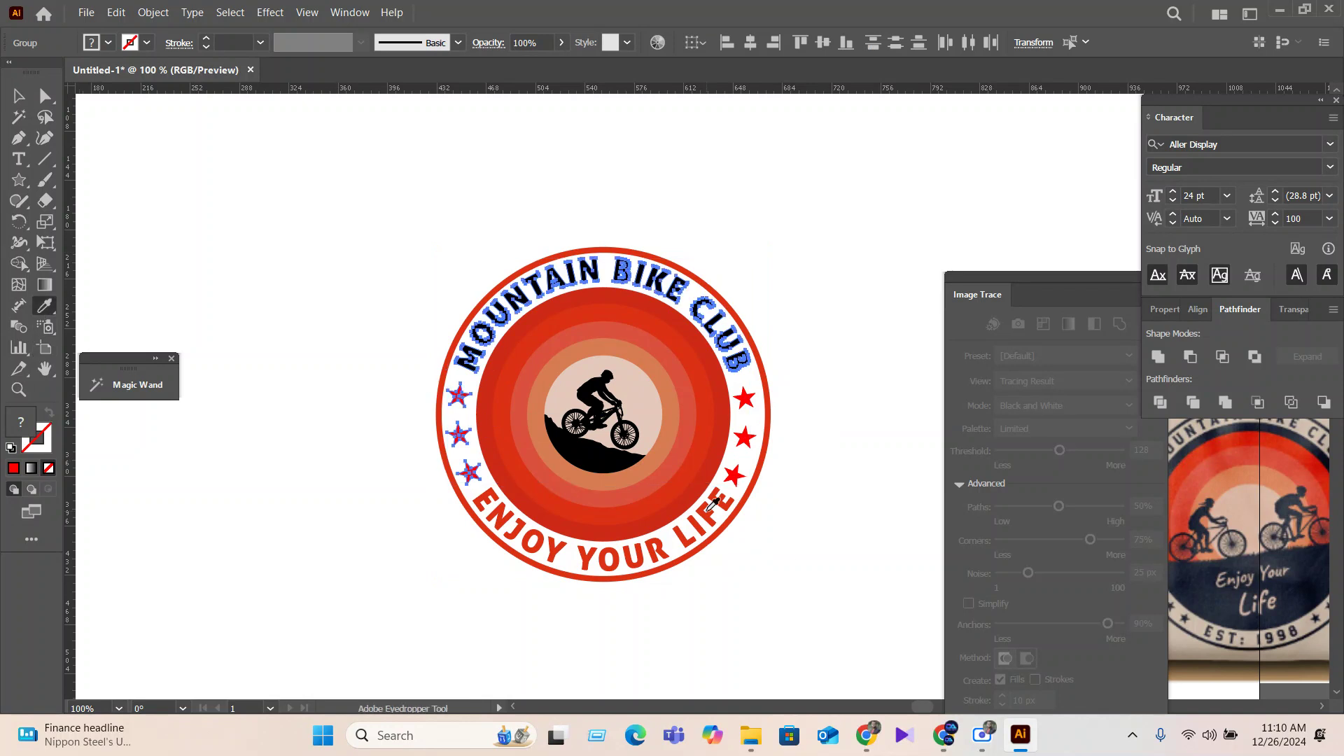
pyautogui.click(679, 537)
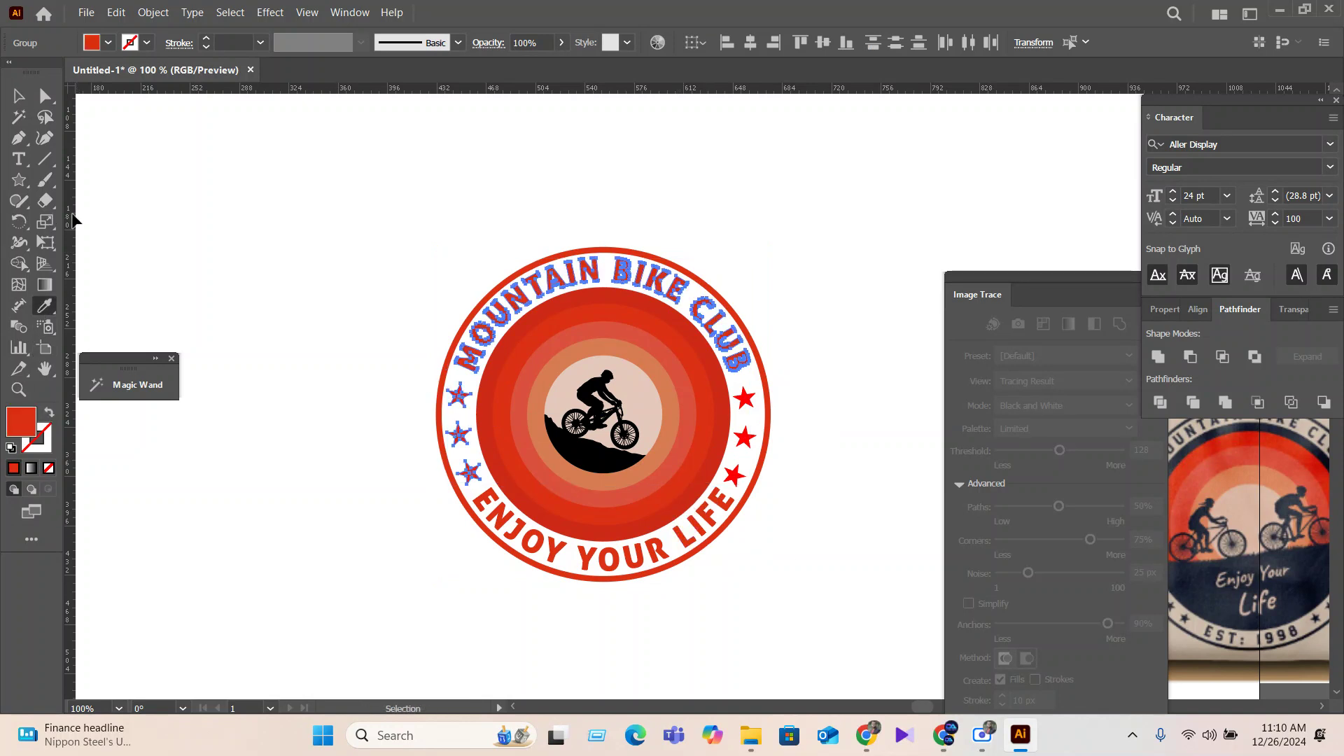
# Group the whole badge on the artboard and lower its opacity to 82%.
pyautogui.click(18, 96)
pyautogui.moveTo(331, 178); pyautogui.dragTo(783, 618)
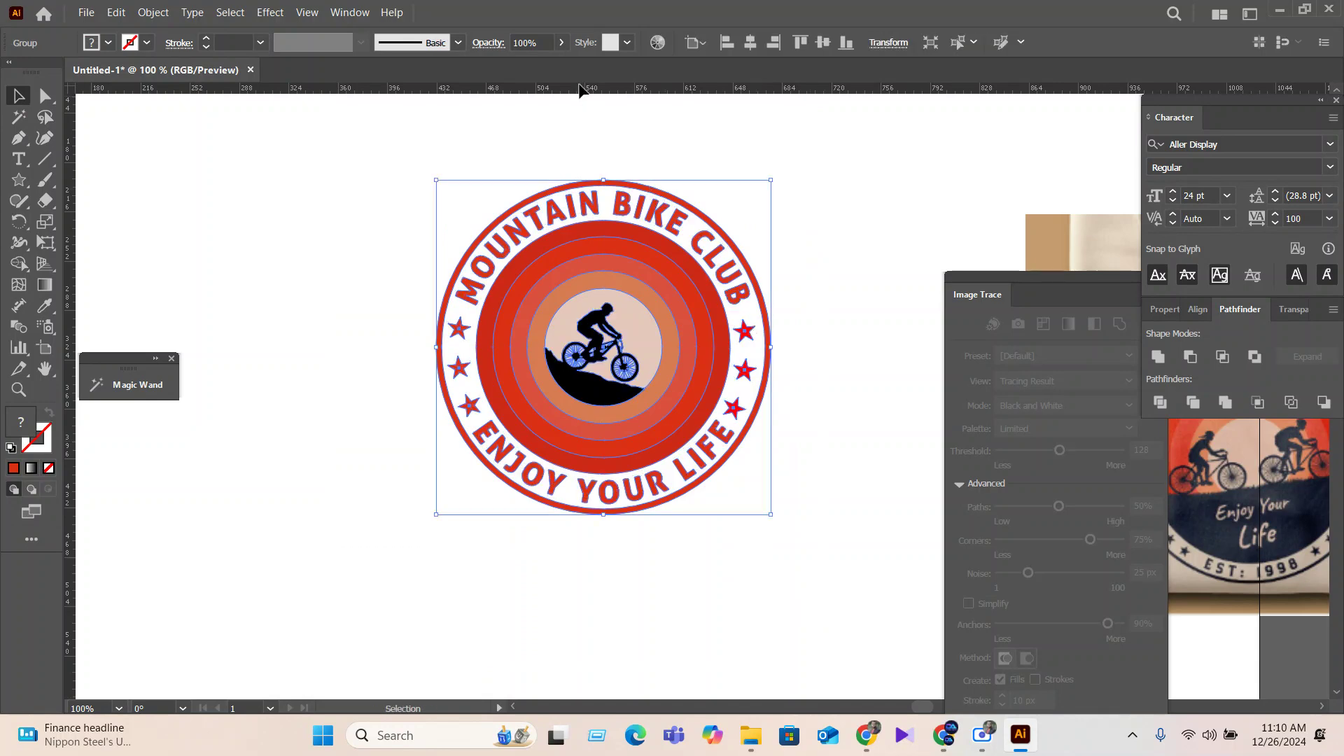
pyautogui.click(561, 43)
pyautogui.moveTo(562, 63); pyautogui.dragTo(545, 66)
pyautogui.click(918, 230)
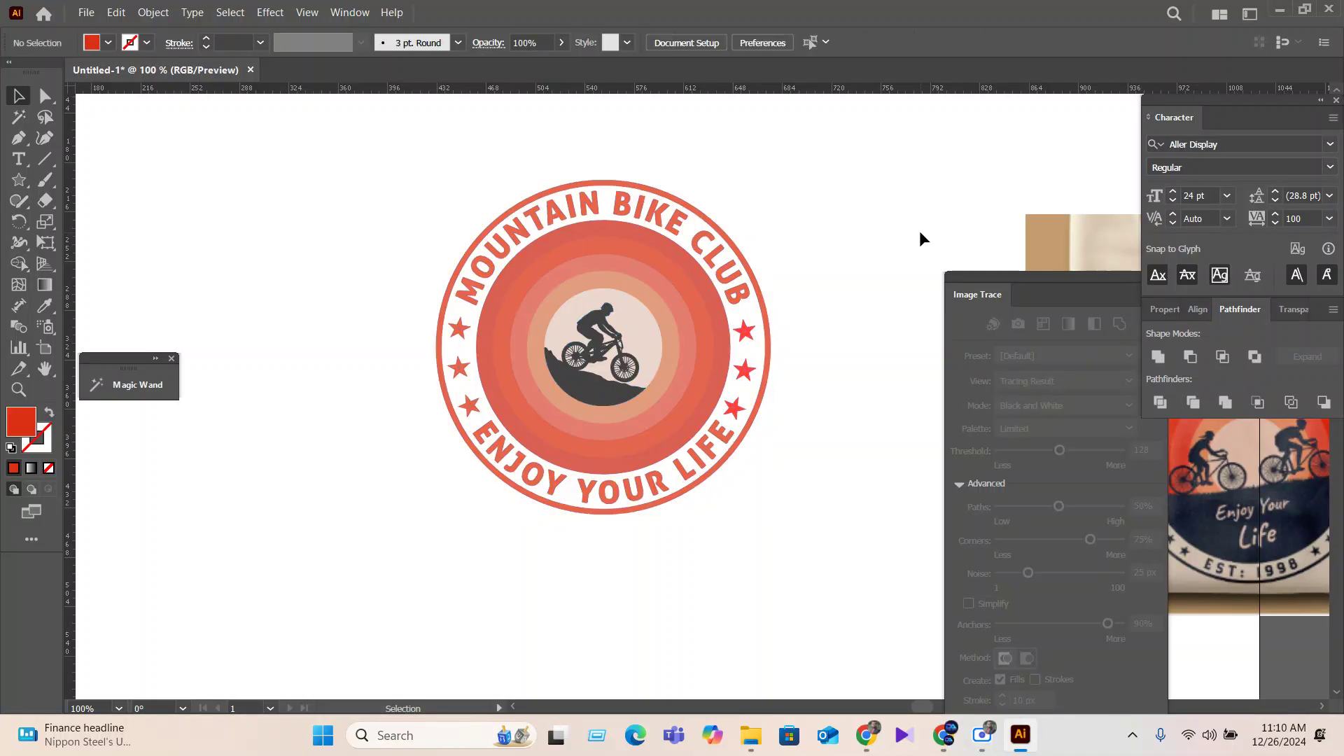
# Move the T-shirt reference photo completely off the artboard, to its right side.
pyautogui.scroll(-3, 380, 380)
pyautogui.moveTo(665, 413); pyautogui.dragTo(868, 413)
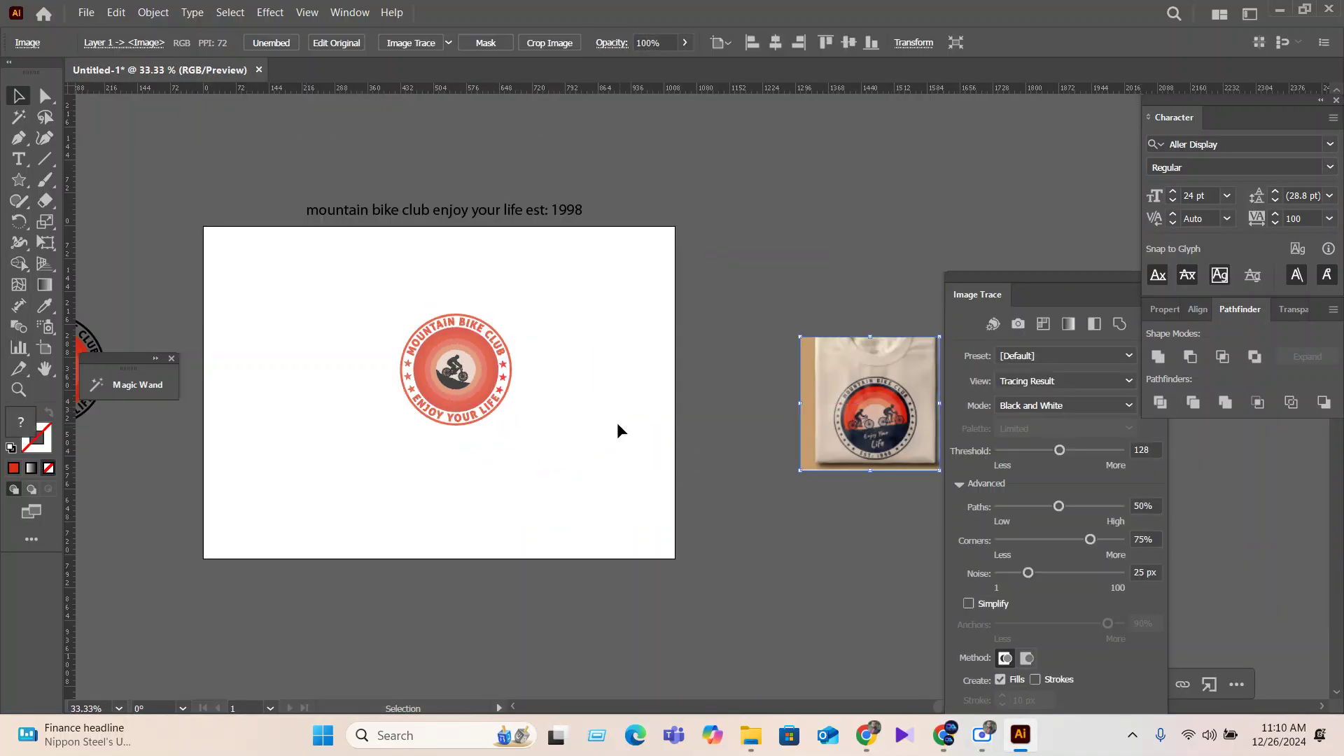
pyautogui.click(364, 294)
pyautogui.click(535, 43)
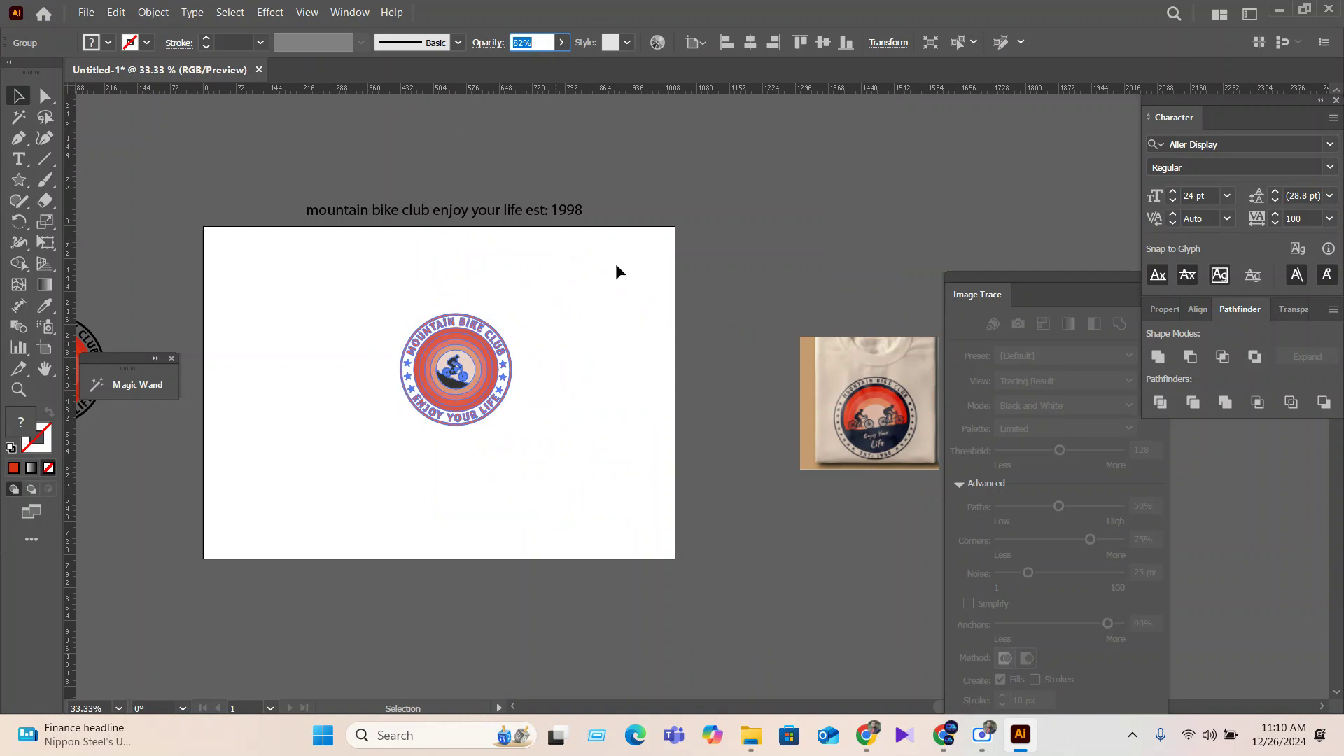
pyautogui.moveTo(603, 438); pyautogui.dragTo(374, 309)
pyautogui.press('v')
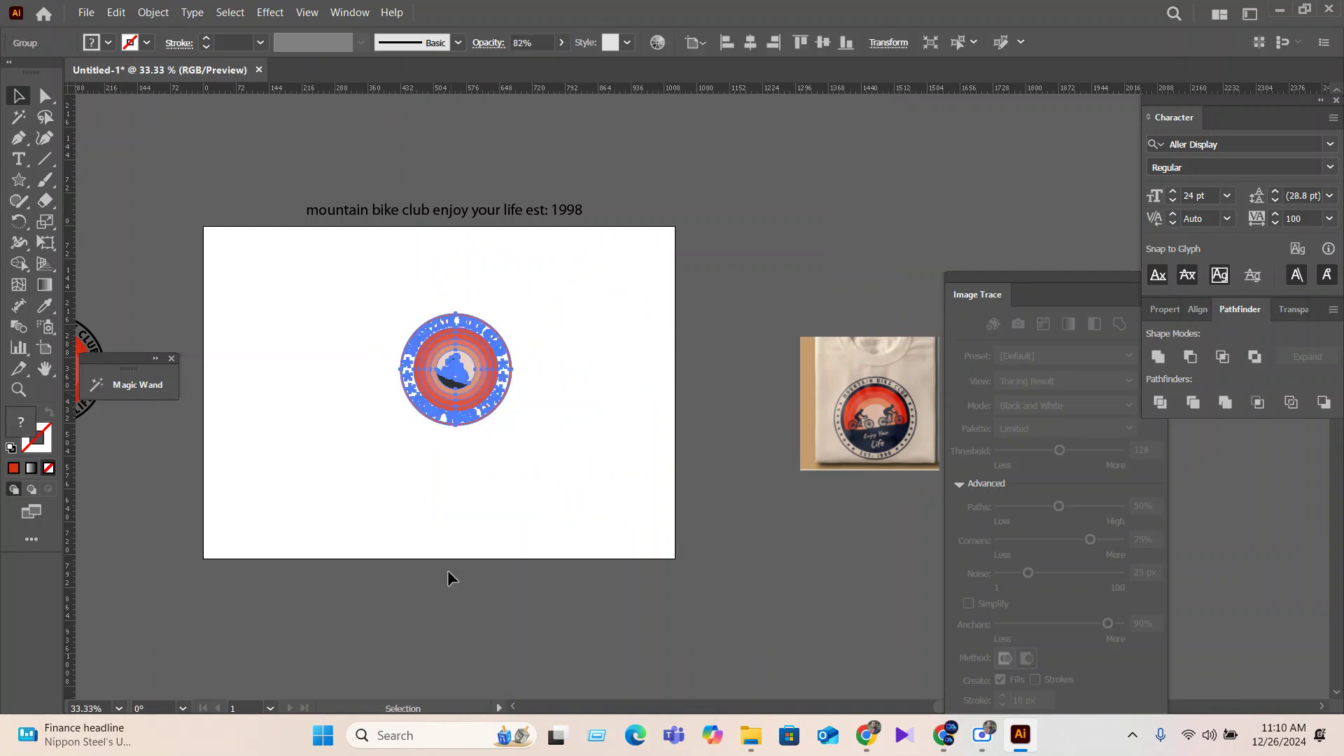
# Shift the badge group on the artboard and enlarge it until it nearly fills the artboard's height.
pyautogui.click(19, 180)
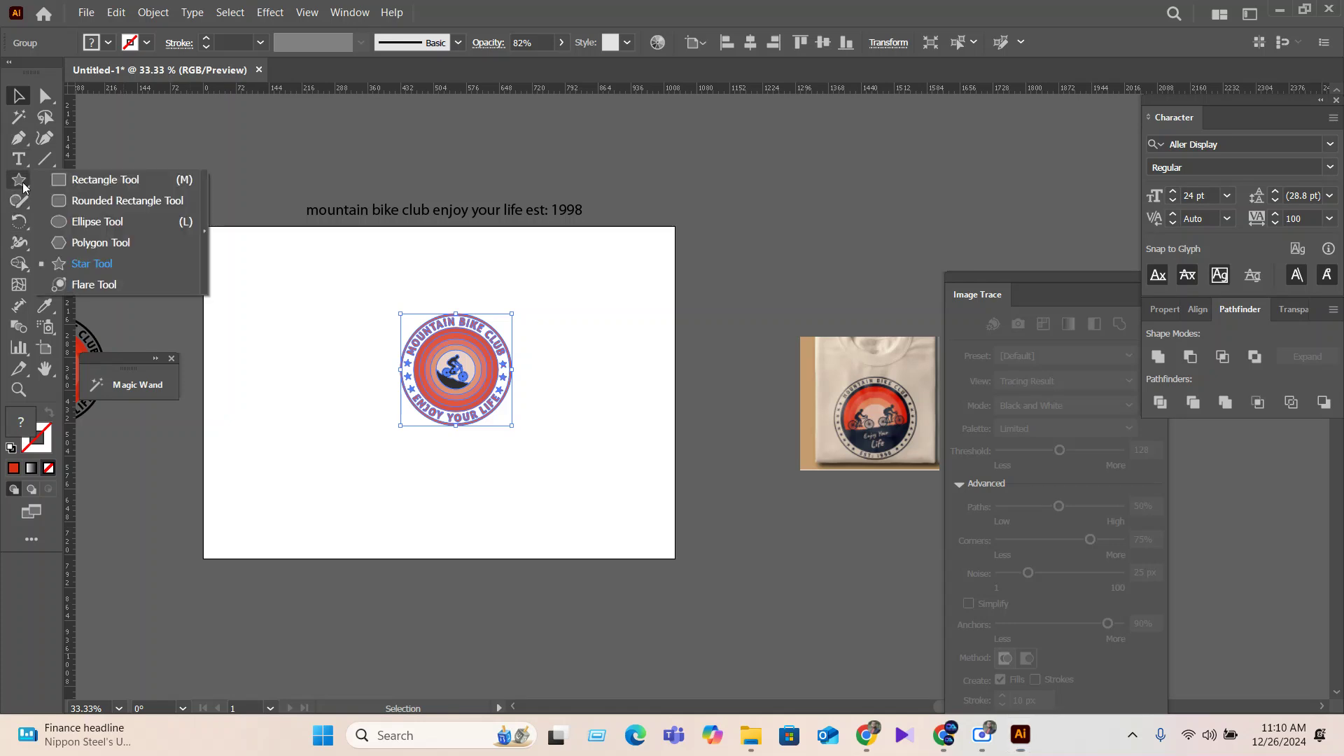
pyautogui.click(77, 185)
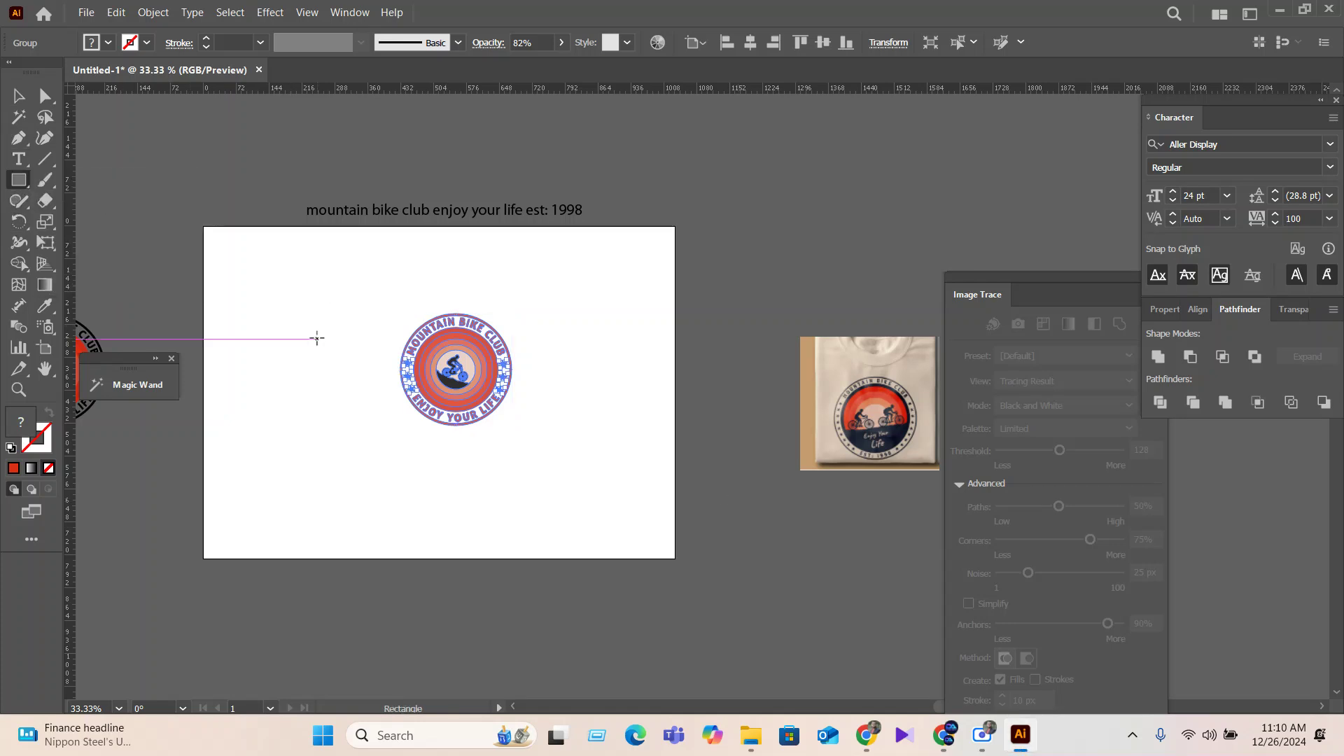
pyautogui.click(19, 96)
pyautogui.moveTo(494, 341); pyautogui.dragTo(467, 362)
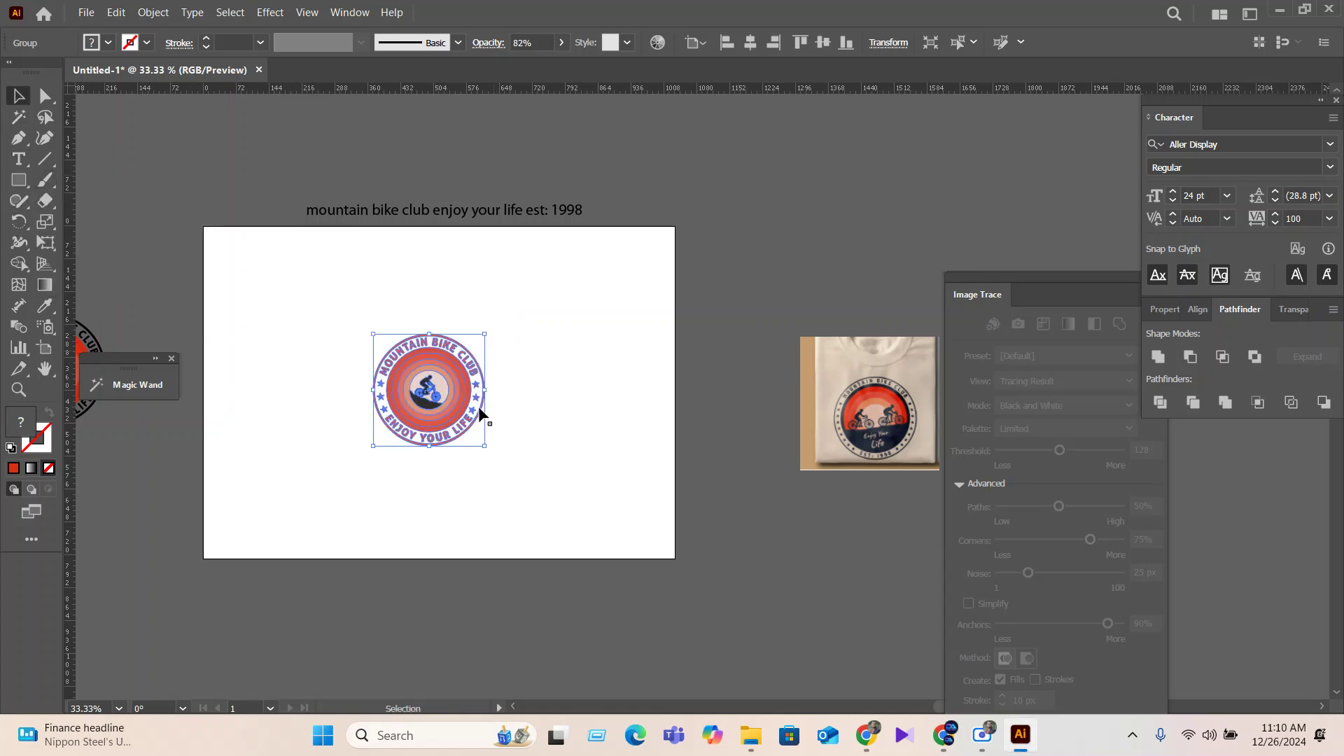
pyautogui.moveTo(486, 448); pyautogui.dragTo(580, 533)
pyautogui.click(634, 465)
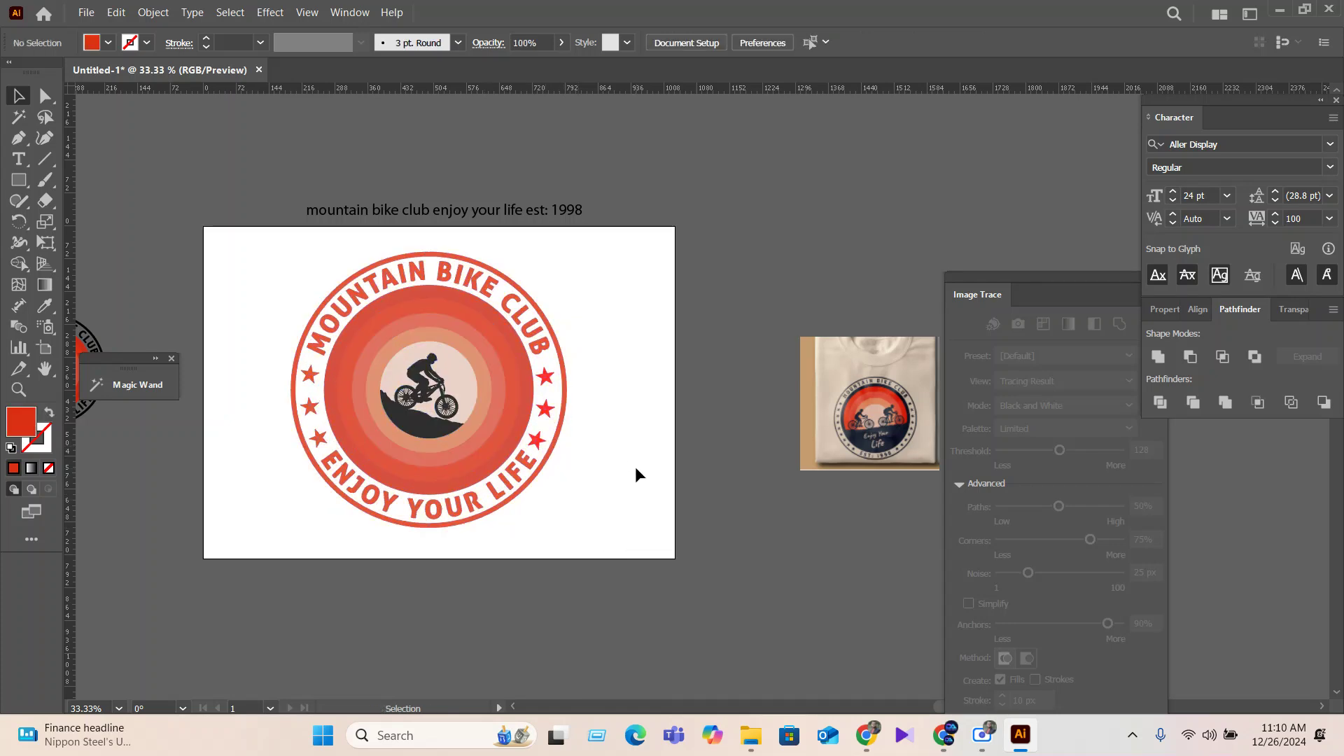
# Recolour the three stars on the badge's right side with the red sampled from its outer ring.
pyautogui.moveTo(609, 483); pyautogui.dragTo(222, 267)
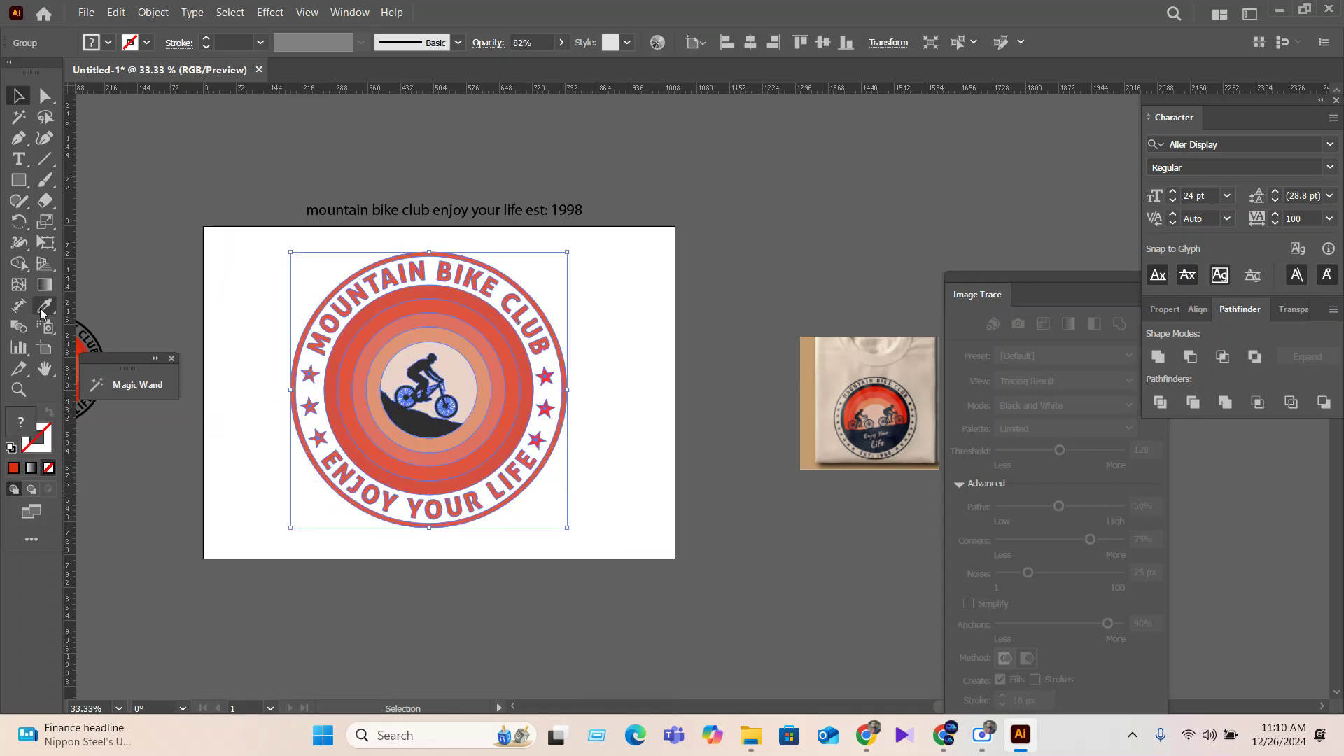
pyautogui.click(524, 548)
pyautogui.scroll(3, 536, 448)
pyautogui.doubleClick(522, 425)
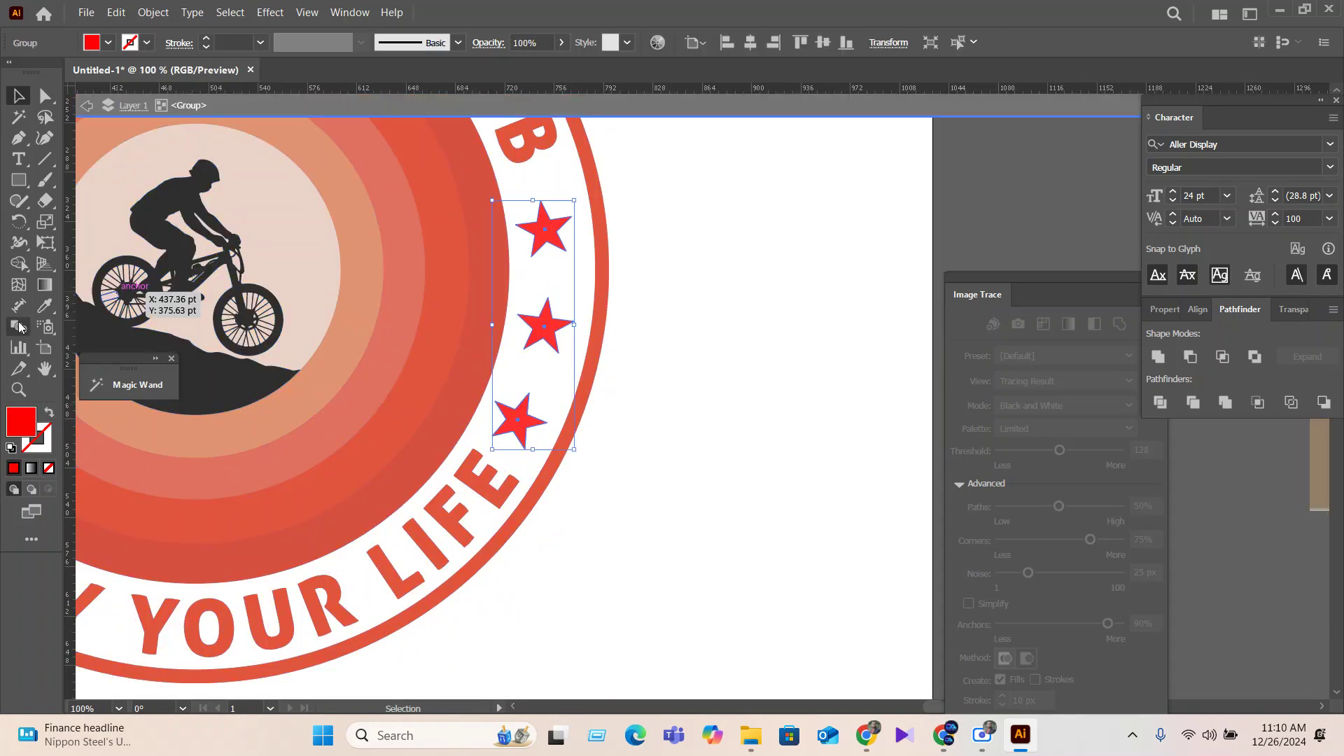
pyautogui.click(44, 305)
pyautogui.click(557, 464)
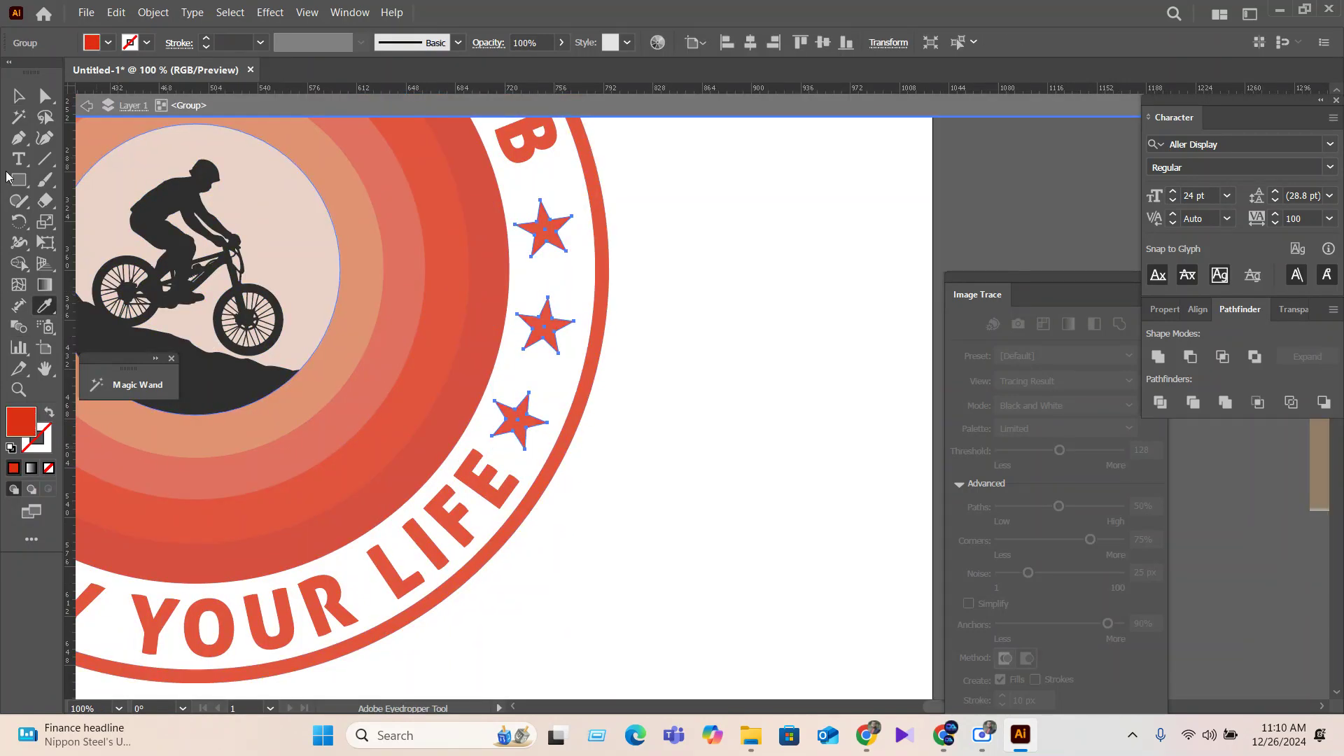
pyautogui.press('v')
pyautogui.doubleClick(658, 486)
pyautogui.scroll(-3, 664, 488)
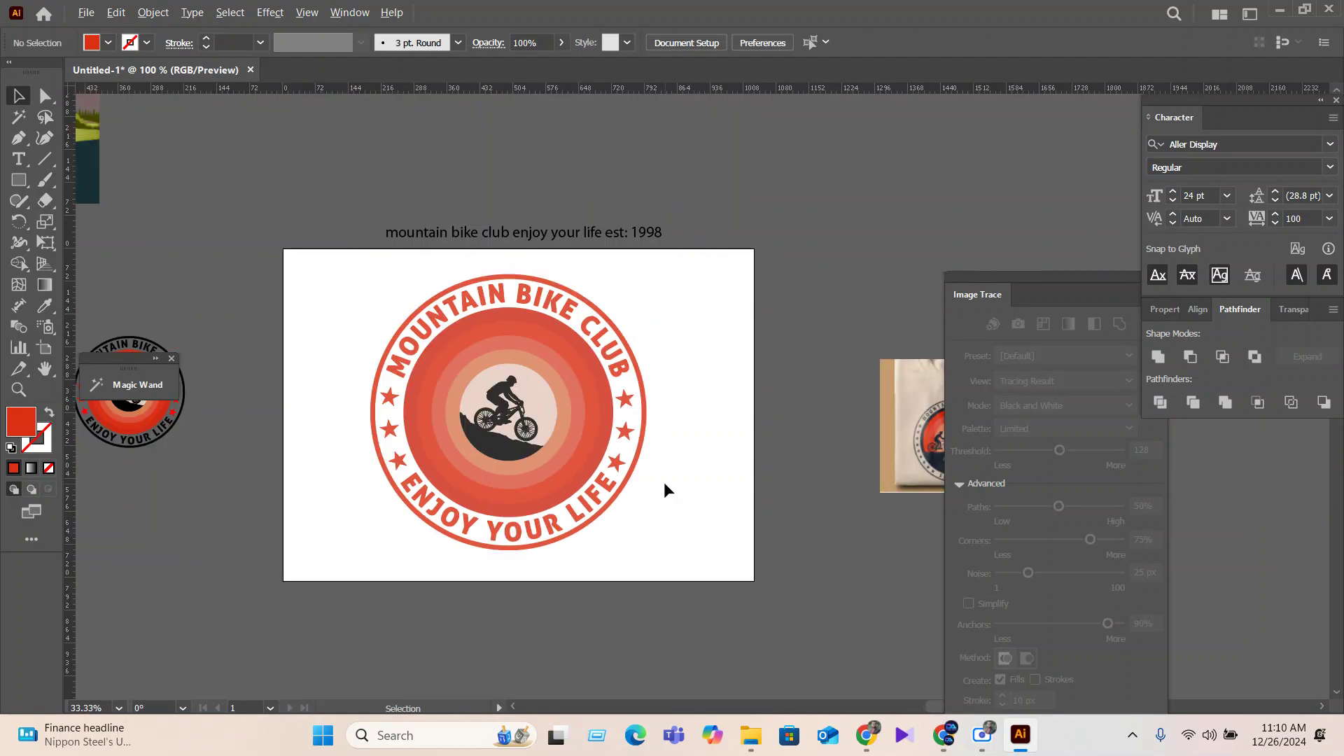
# Select the whole badge group on the artboard and try to launch Adobe Photoshop 2020.
pyautogui.moveTo(687, 561)
pyautogui.mouseDown()
pyautogui.moveTo(494, 401)
pyautogui.moveTo(422, 292)
pyautogui.moveTo(367, 271)
pyautogui.mouseUp()
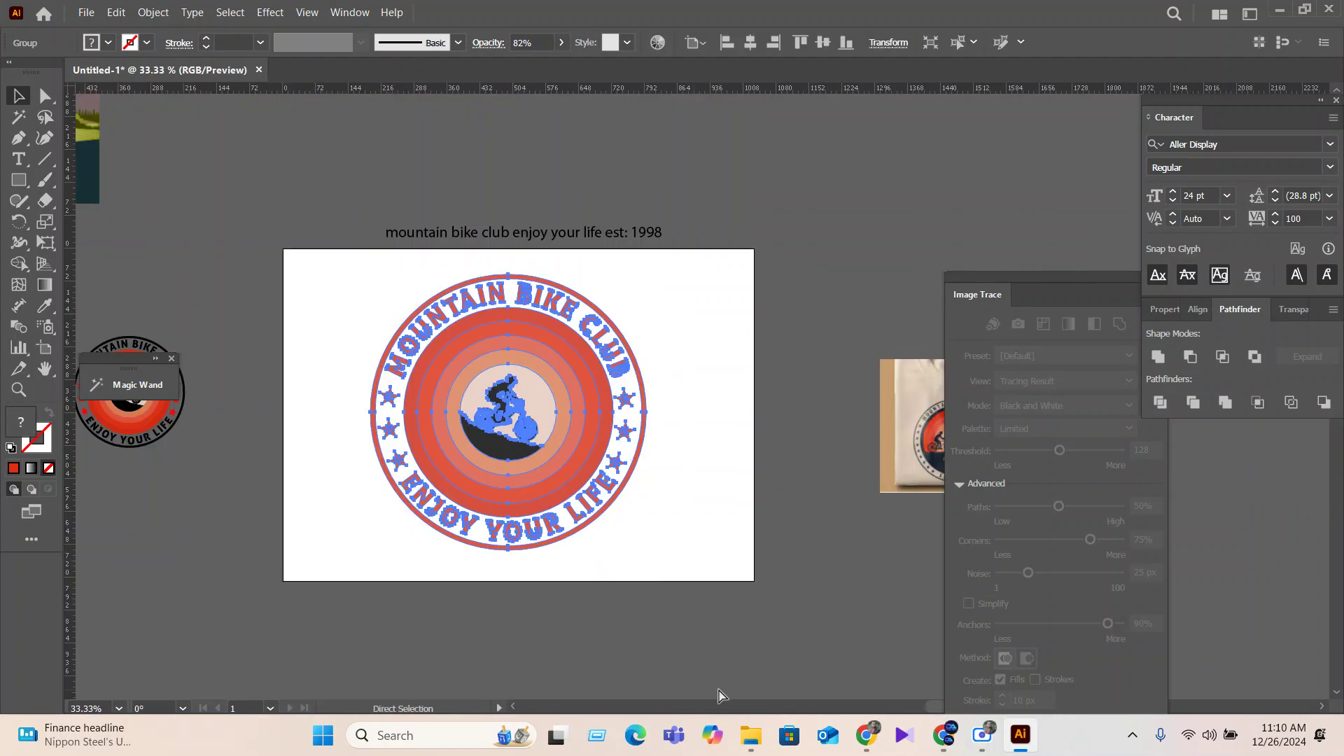
pyautogui.press('v')
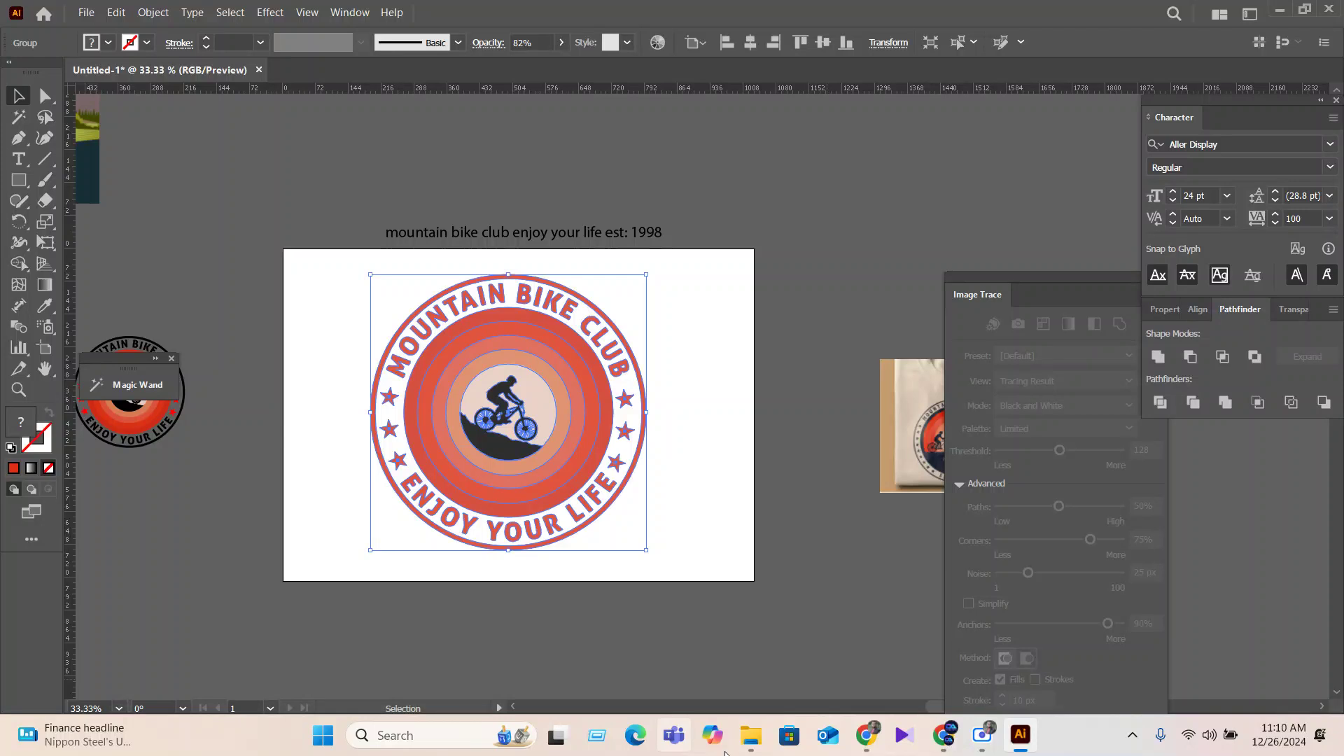
pyautogui.click(438, 735)
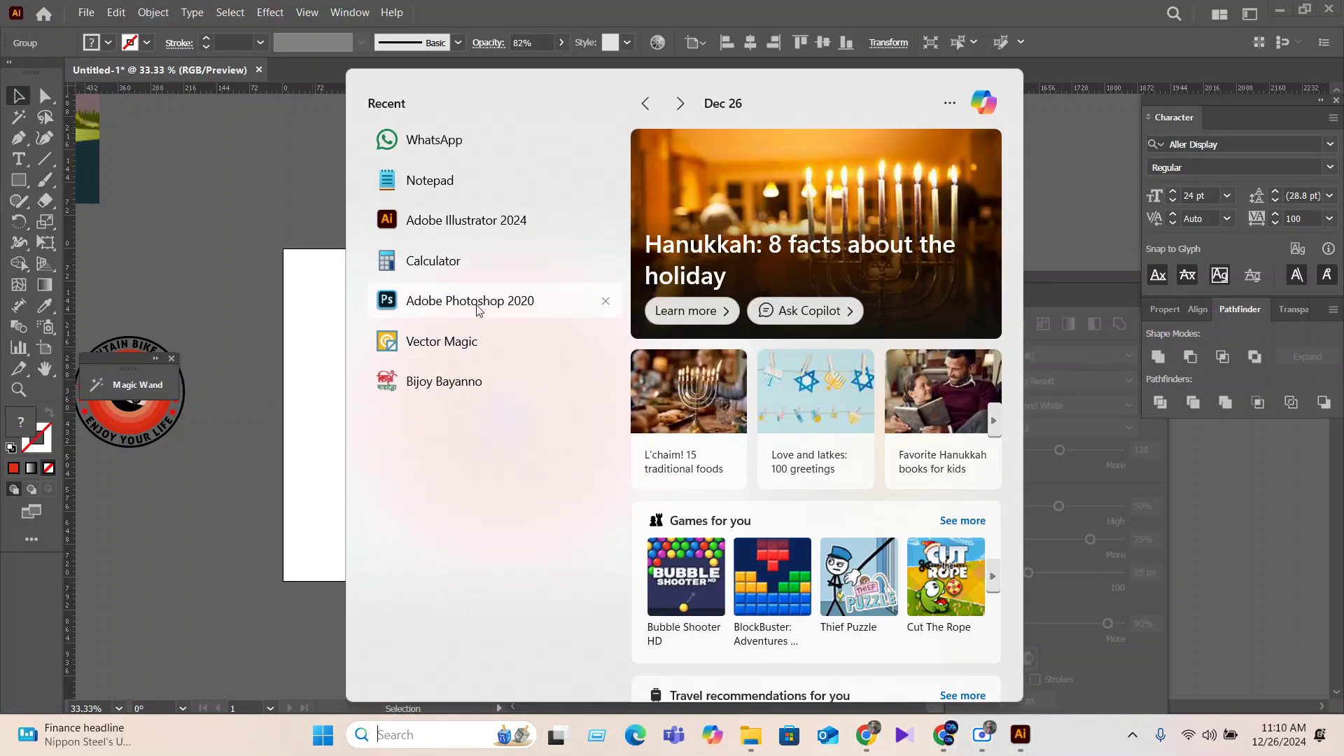
pyautogui.click(479, 301)
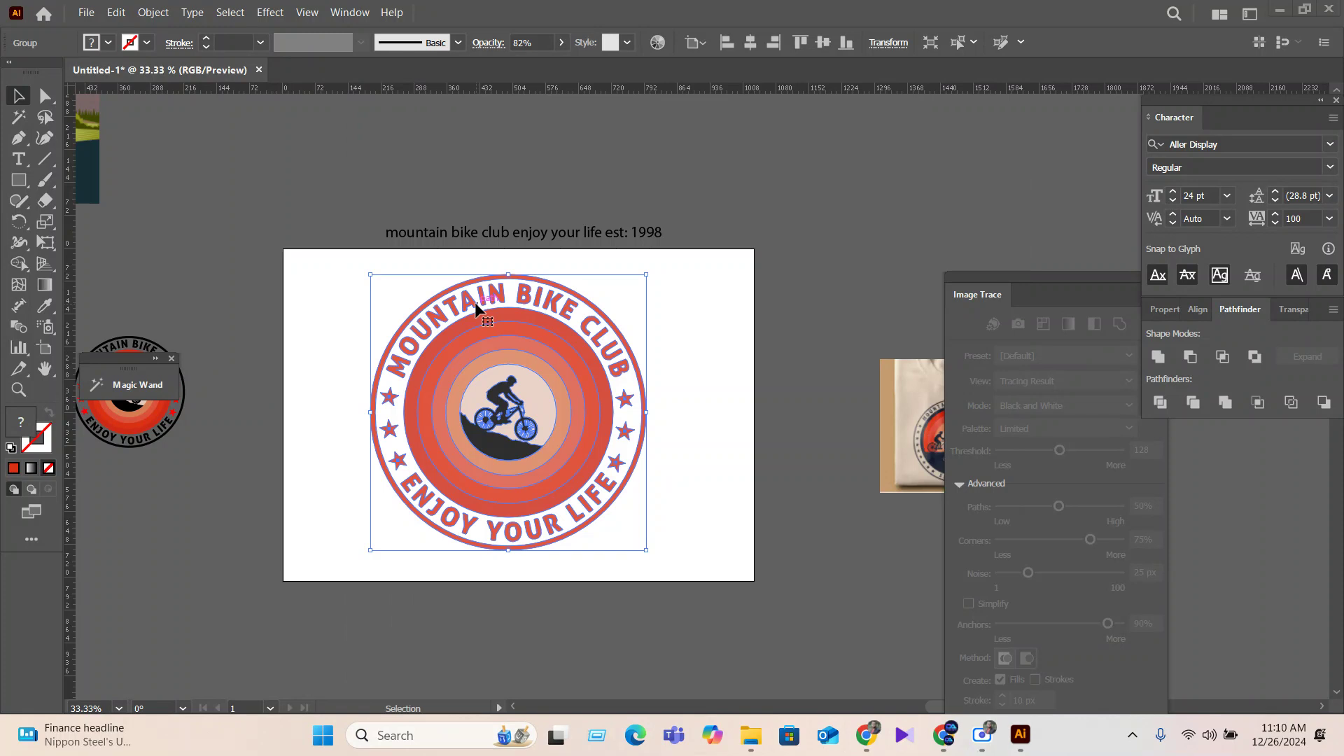
pyautogui.moveTo(475, 308); pyautogui.dragTo(473, 309)
# Launch Adobe Photoshop 2020, try the Creative Cloud repair and dismiss its dialog to reach the home screen.
pyautogui.click(1278, 10)
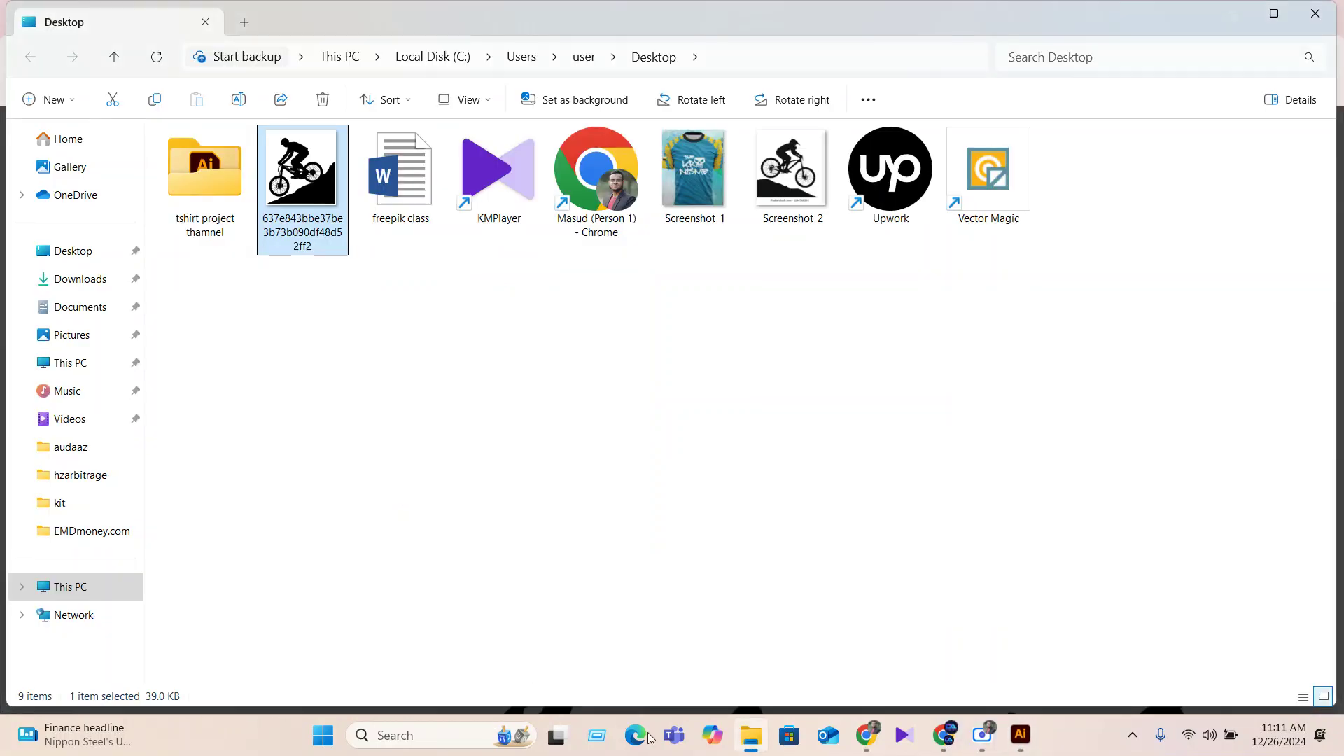
pyautogui.click(395, 742)
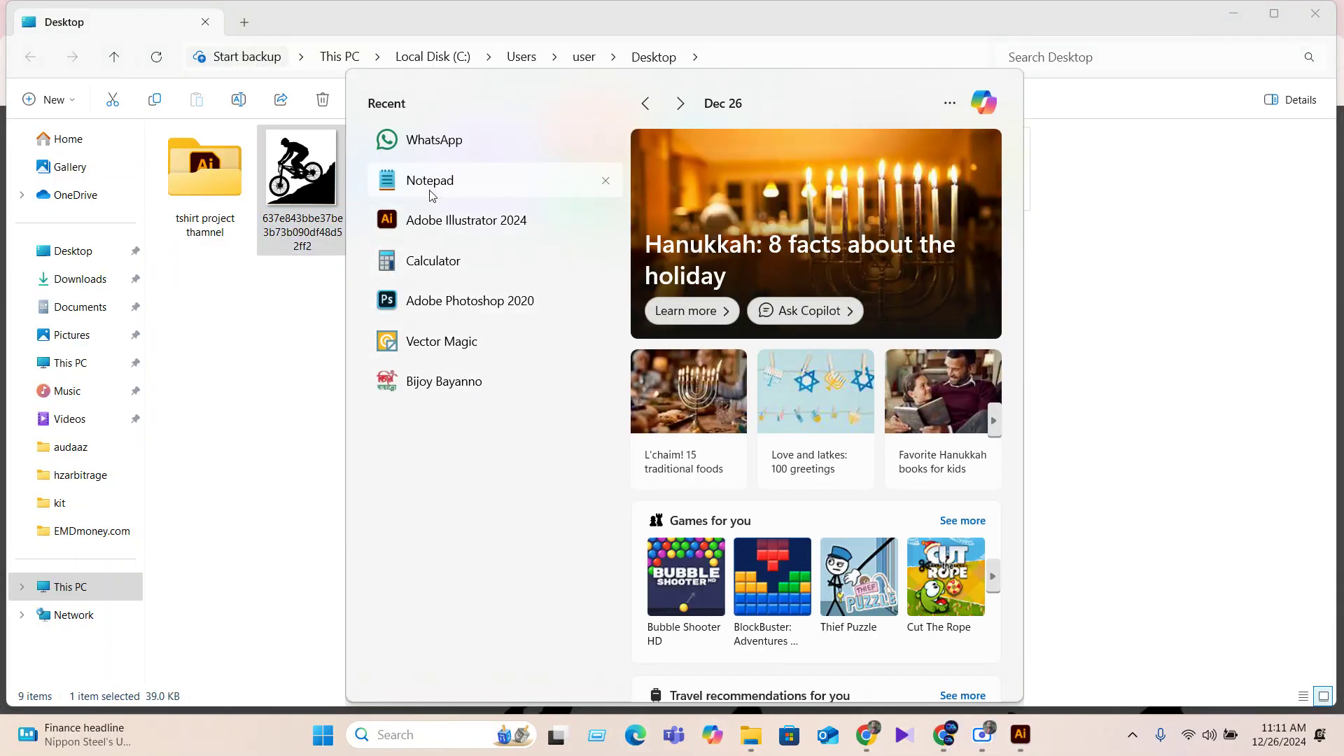
pyautogui.click(487, 305)
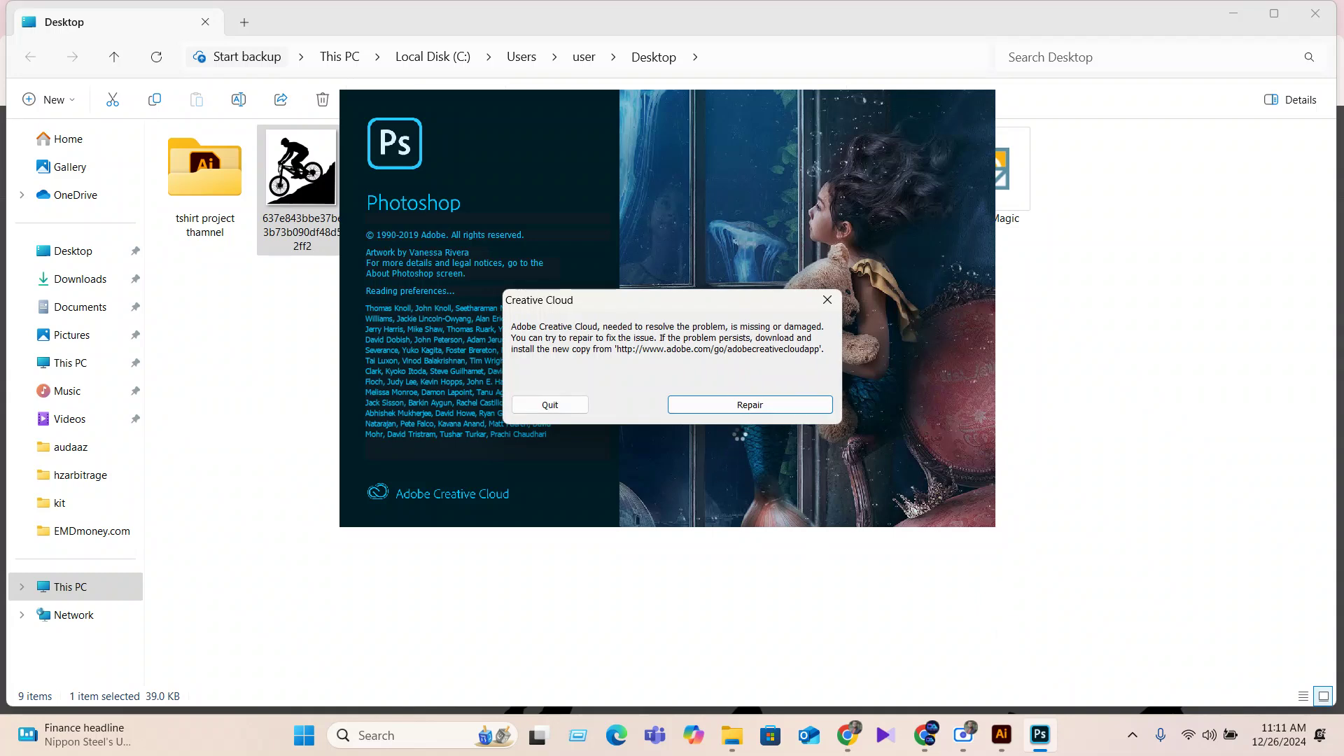
pyautogui.click(760, 405)
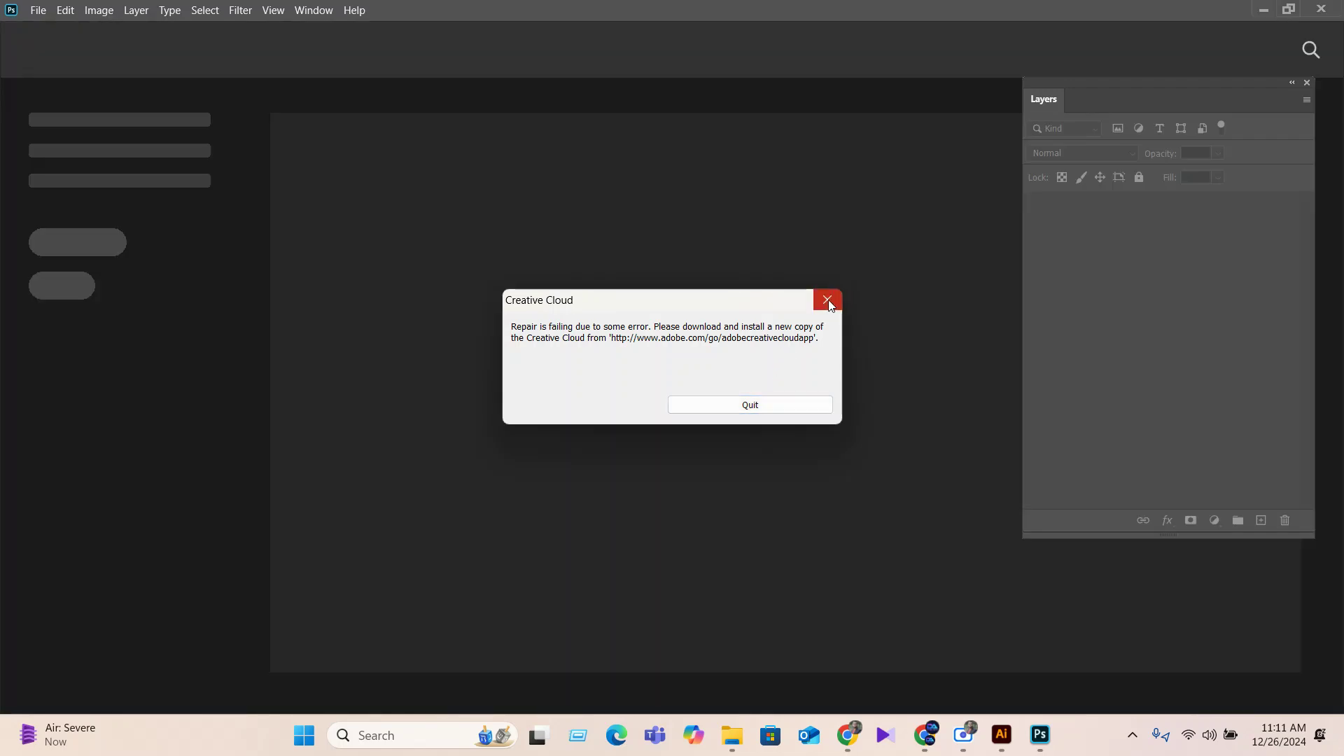
pyautogui.click(828, 301)
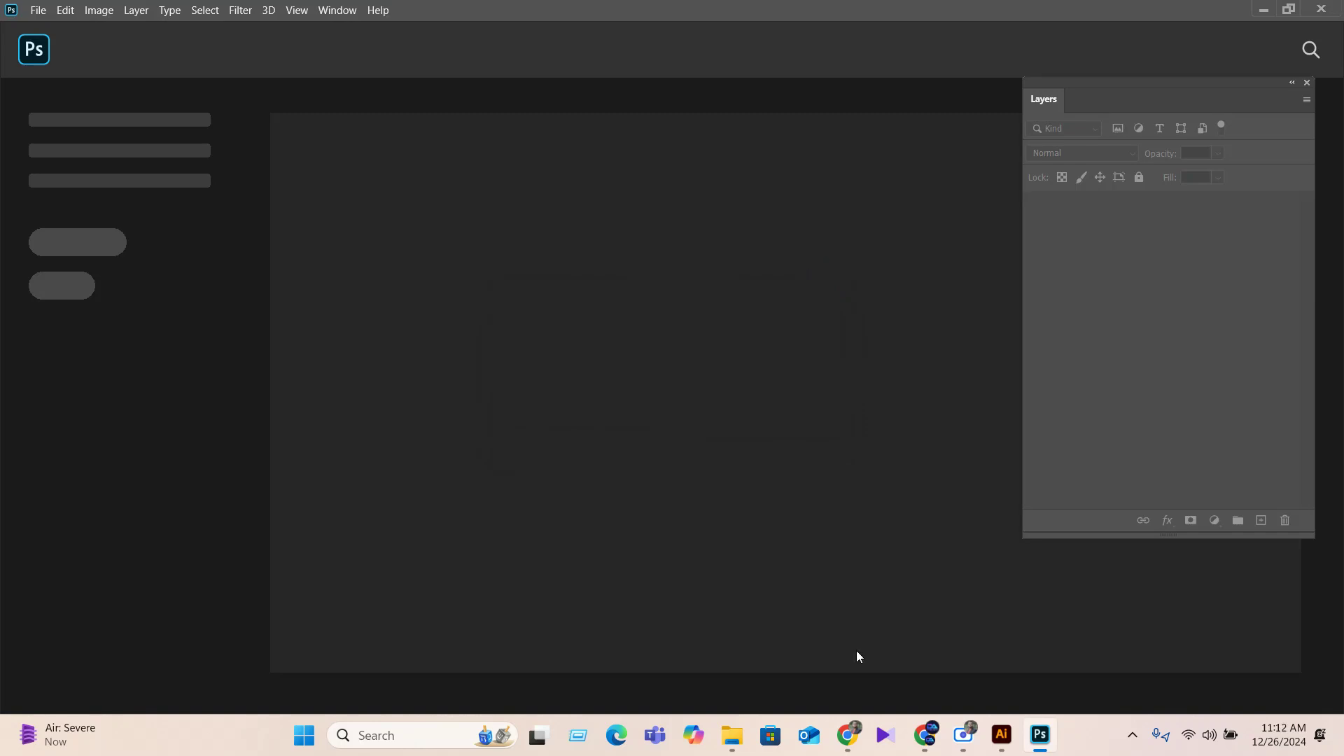
pyautogui.click(965, 743)
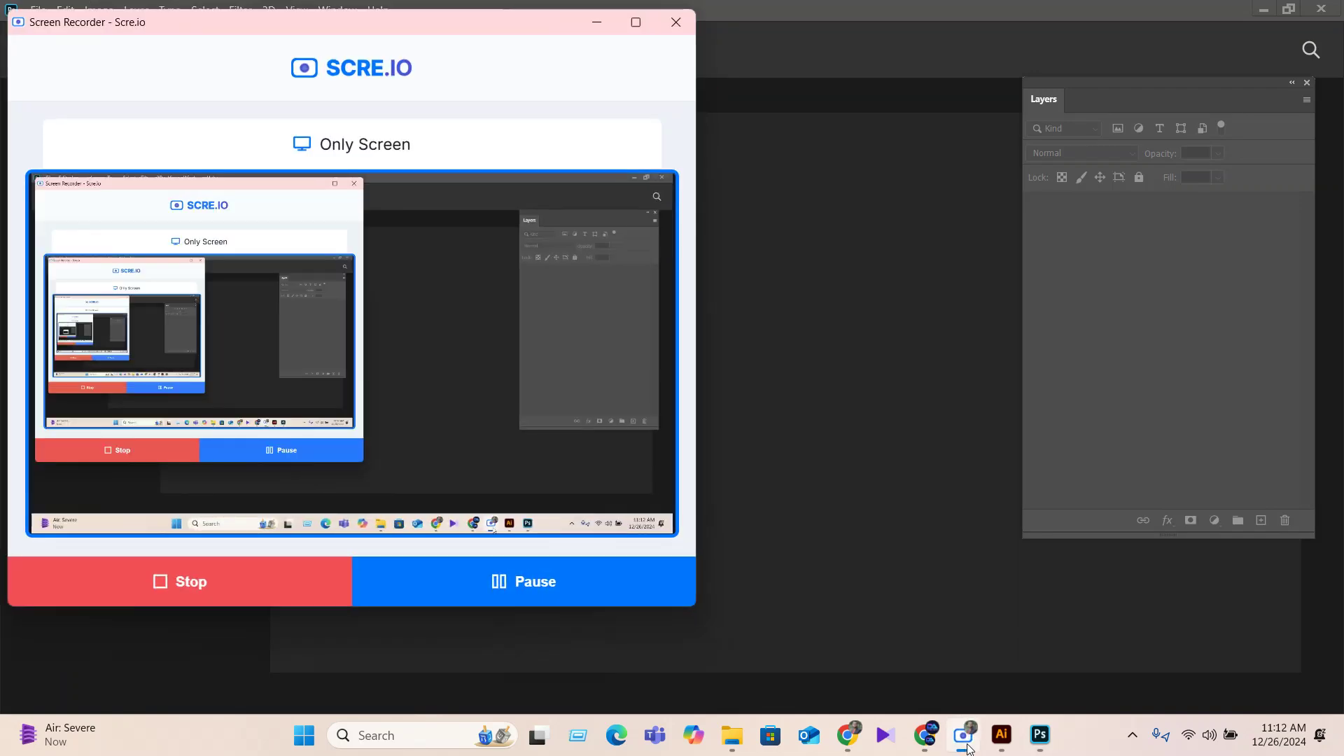
pyautogui.click(968, 747)
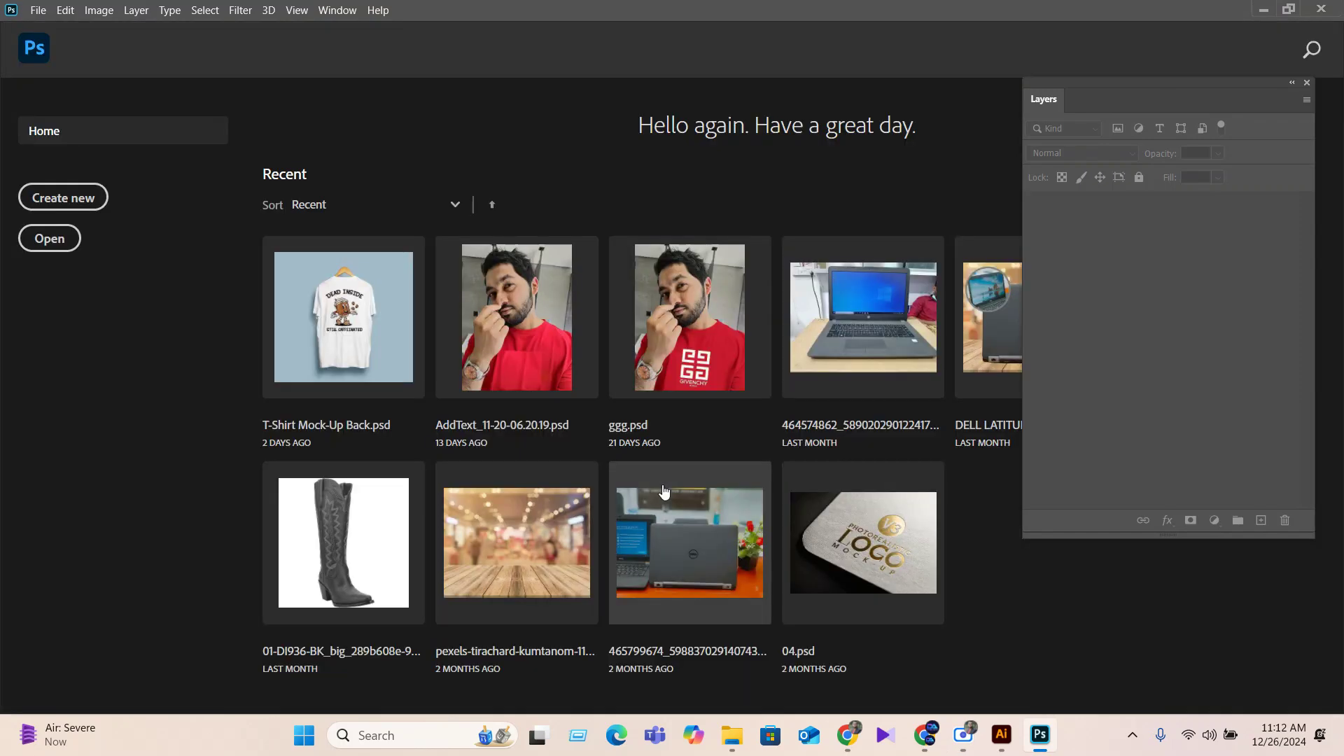
# Open the recent T-Shirt Mock-Up Back.psd, open its design smart object and hide the Layer 20 artwork.
pyautogui.click(336, 326)
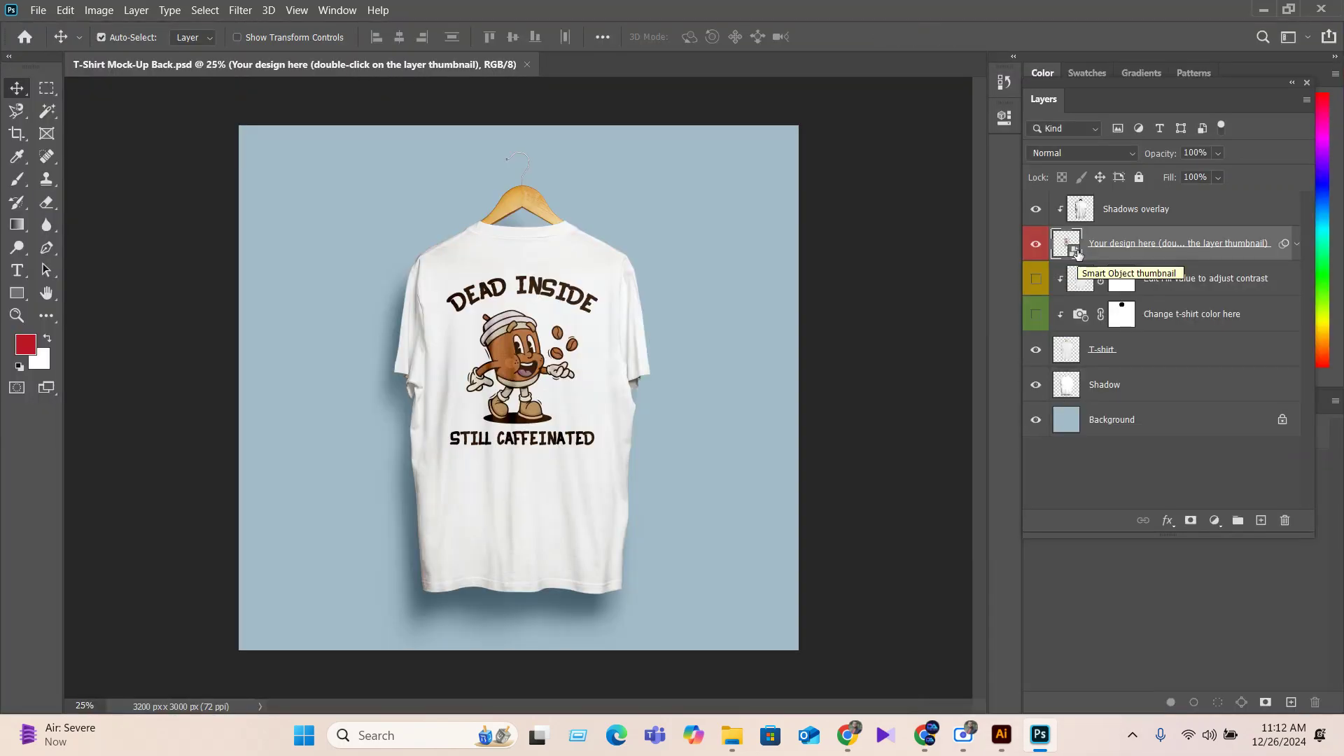
pyautogui.doubleClick(1077, 250)
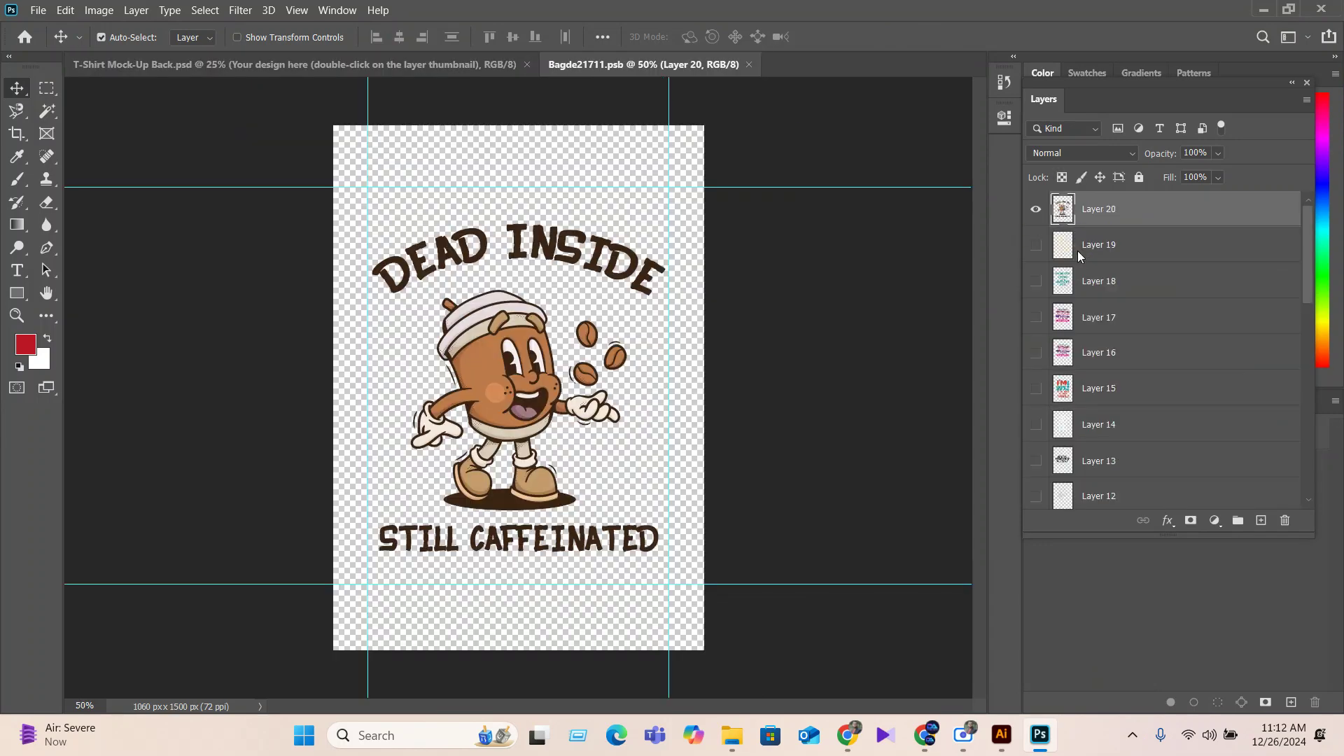
pyautogui.click(1036, 209)
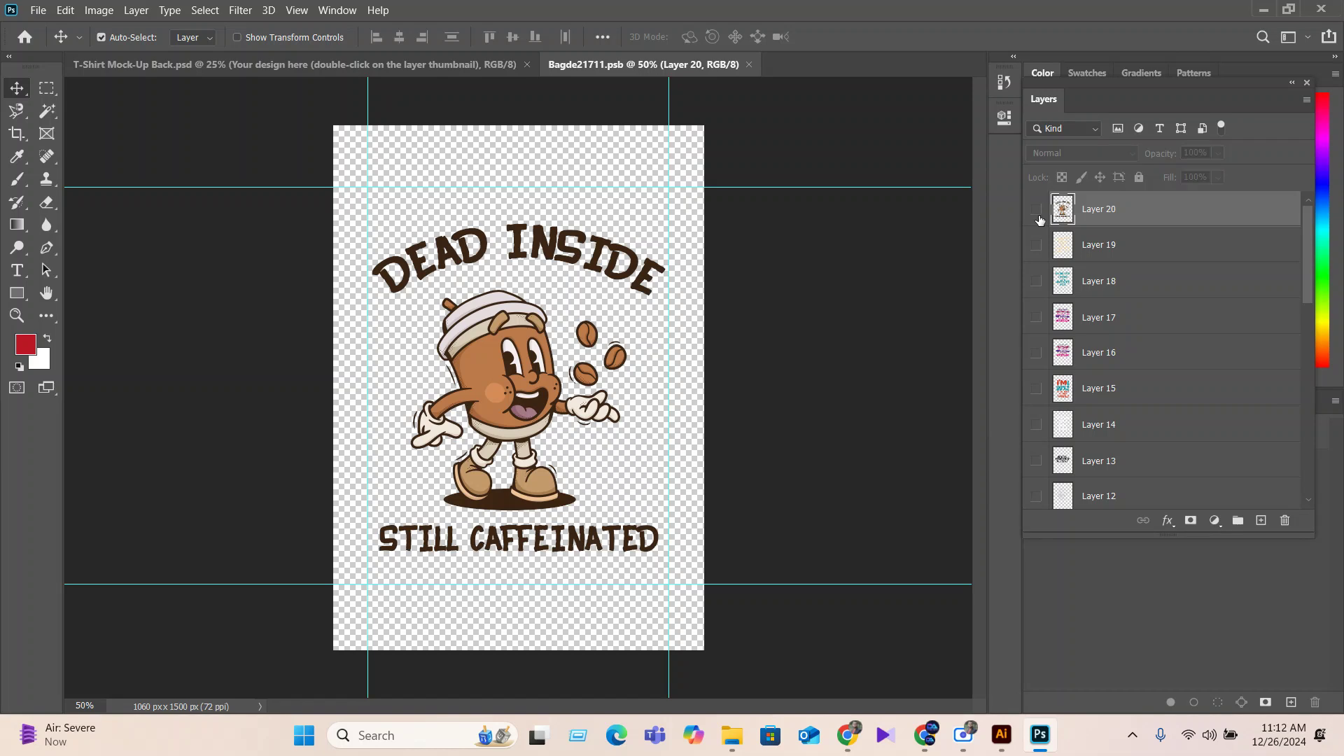
# Copy the badge group from Illustrator and paste it as pixels into the mockup's smart object file in Photoshop.
pyautogui.click(733, 741)
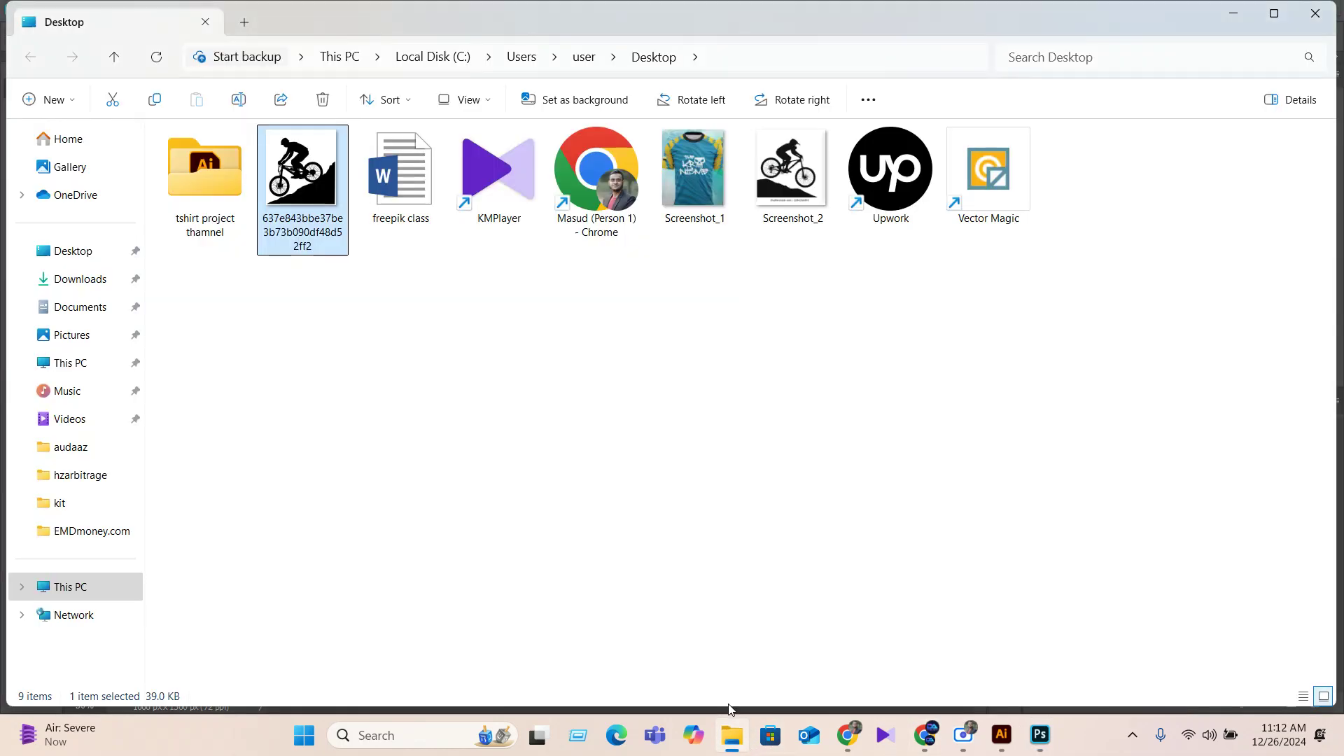
pyautogui.click(999, 735)
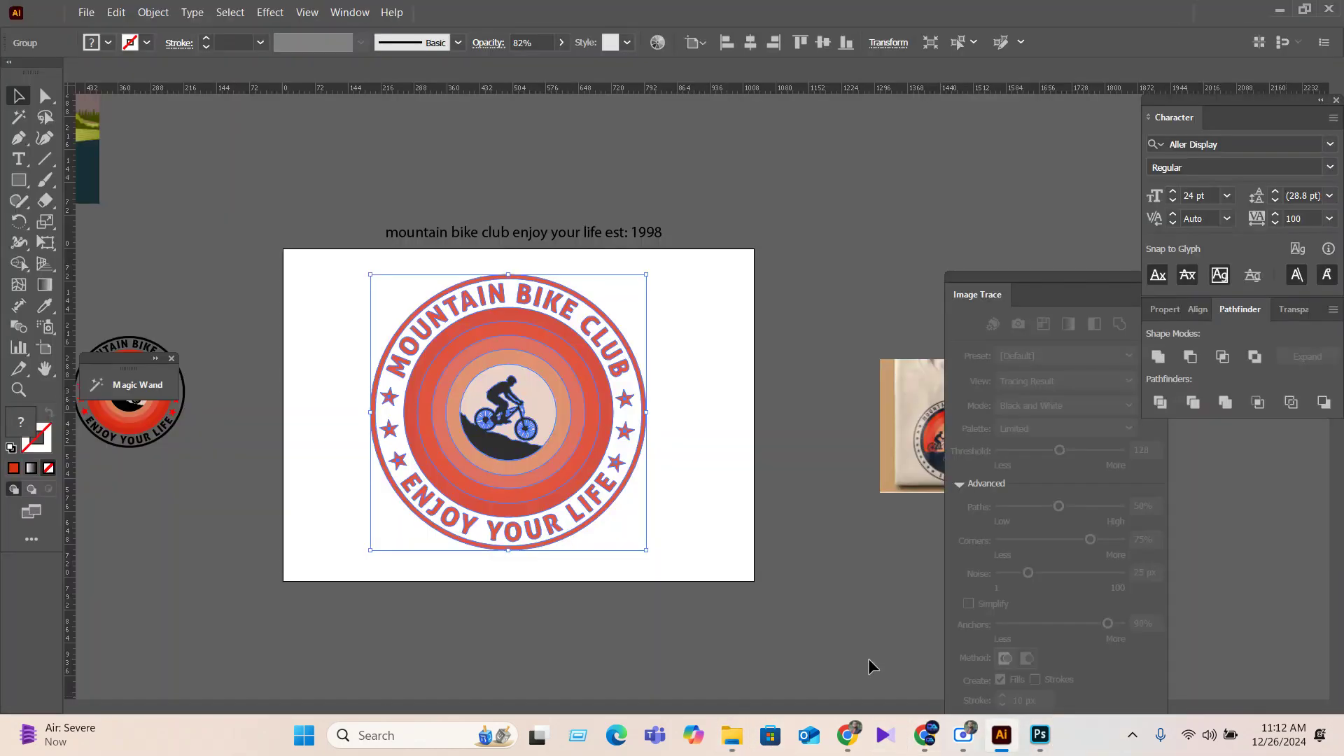
pyautogui.click(539, 513)
pyautogui.click(699, 532)
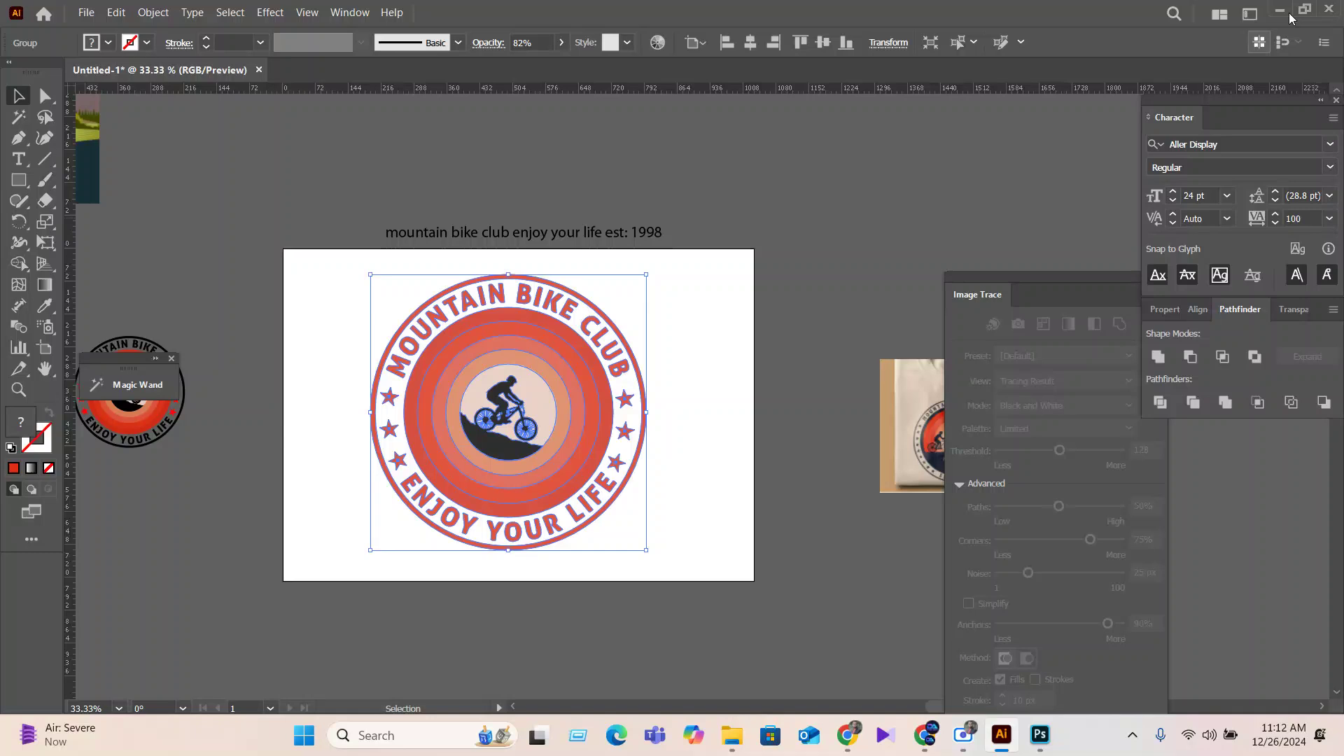
pyautogui.click(1278, 10)
pyautogui.click(1003, 750)
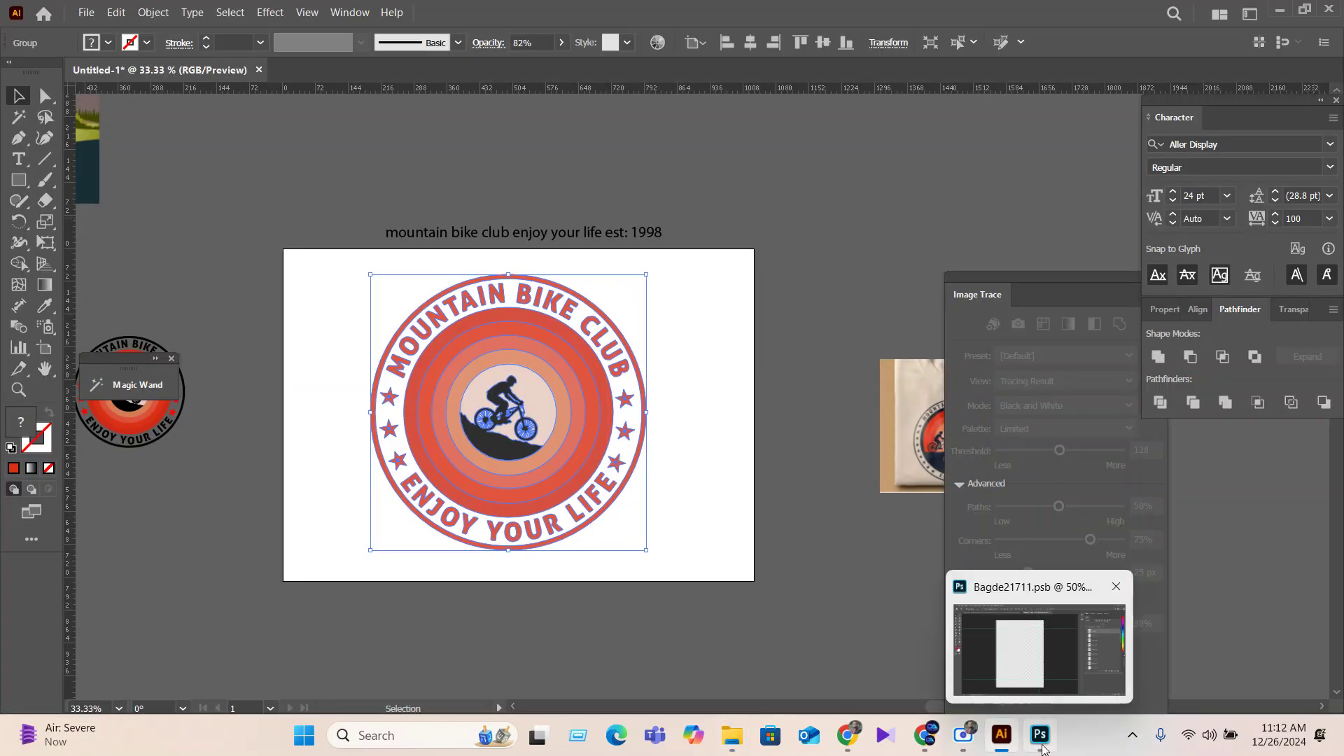
pyautogui.click(1041, 735)
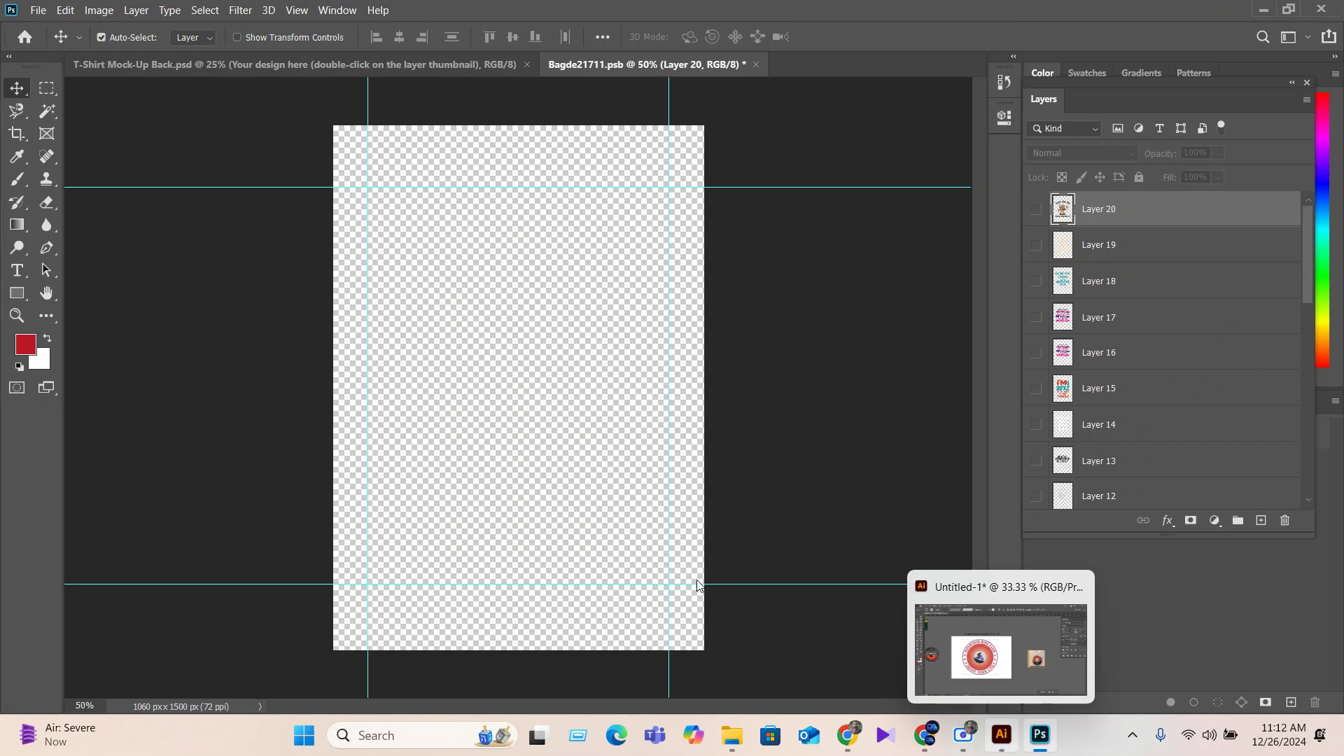
pyautogui.hotkey('ctrl', 'v')
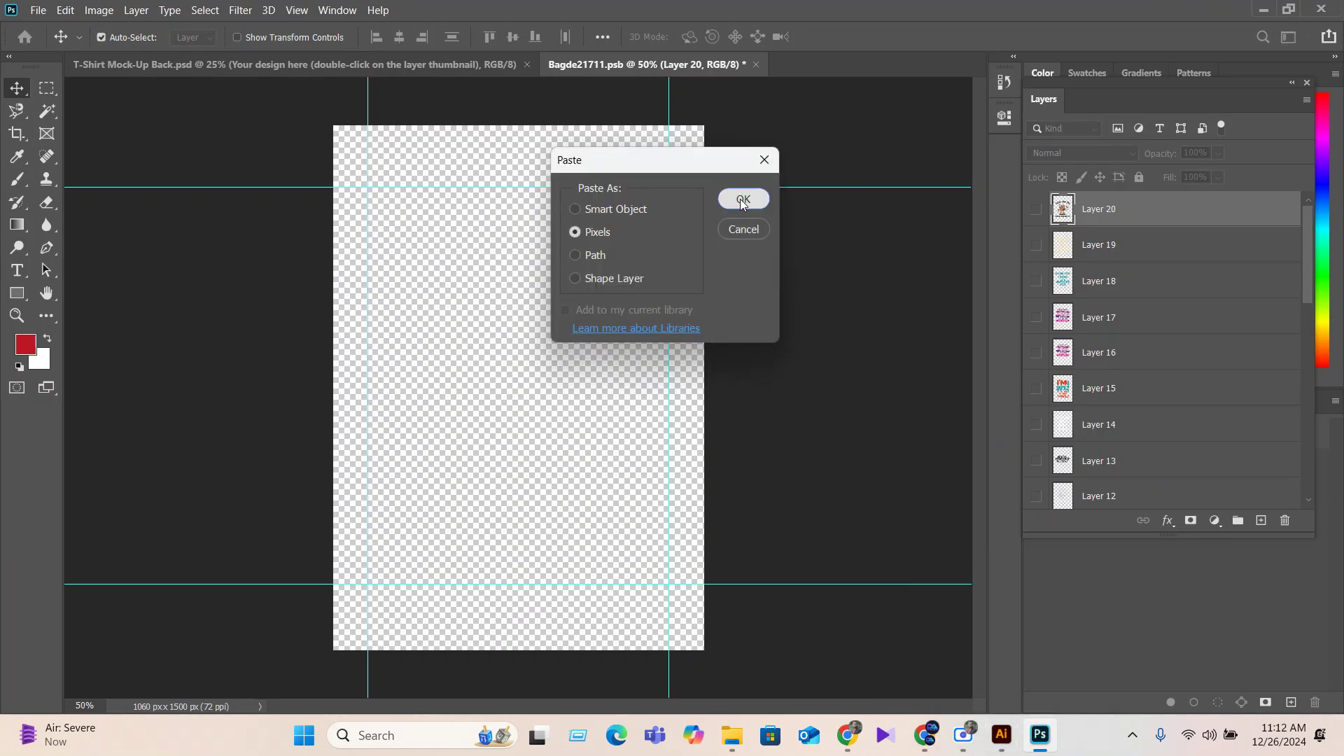
pyautogui.click(744, 199)
# Scale the pasted badge to about 120%, move it up about 90 px and save the smart object file.
pyautogui.moveTo(521, 492); pyautogui.dragTo(554, 535)
pyautogui.moveTo(528, 416); pyautogui.dragTo(529, 384)
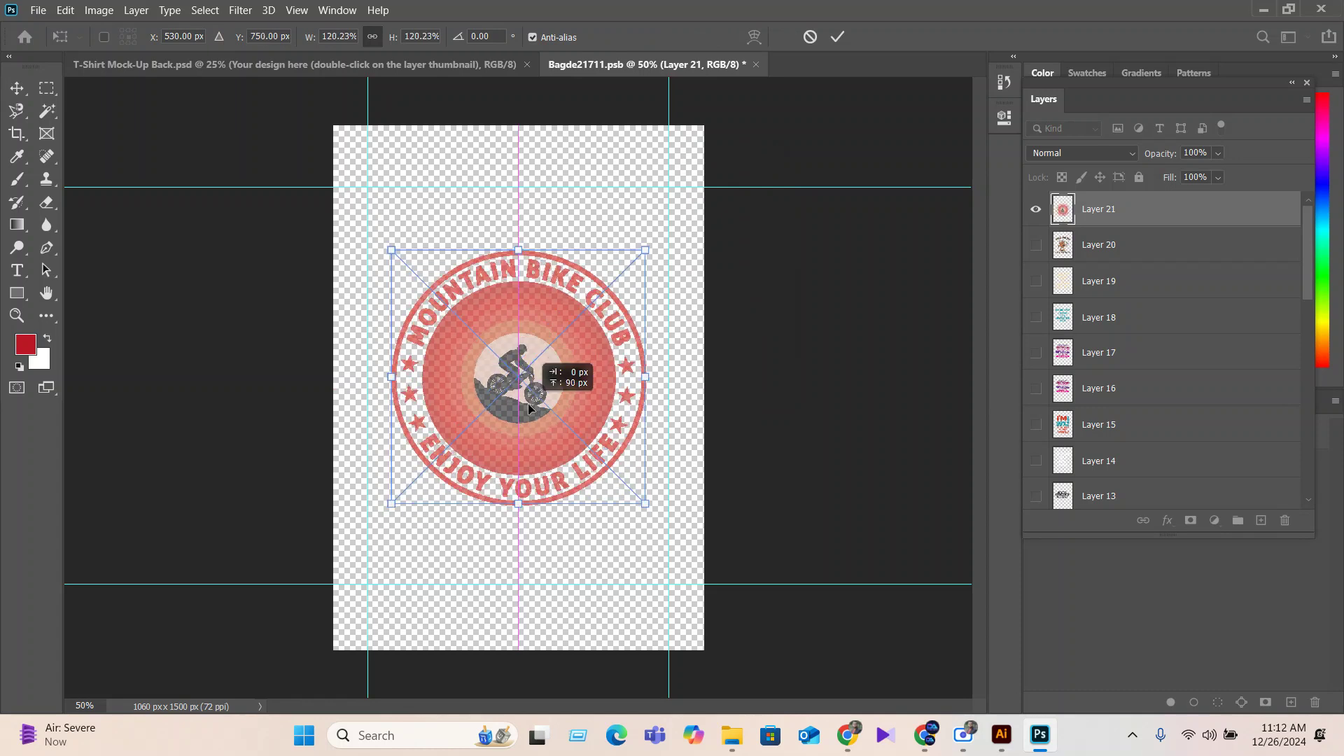
pyautogui.click(837, 36)
pyautogui.hotkey('ctrl', 's')
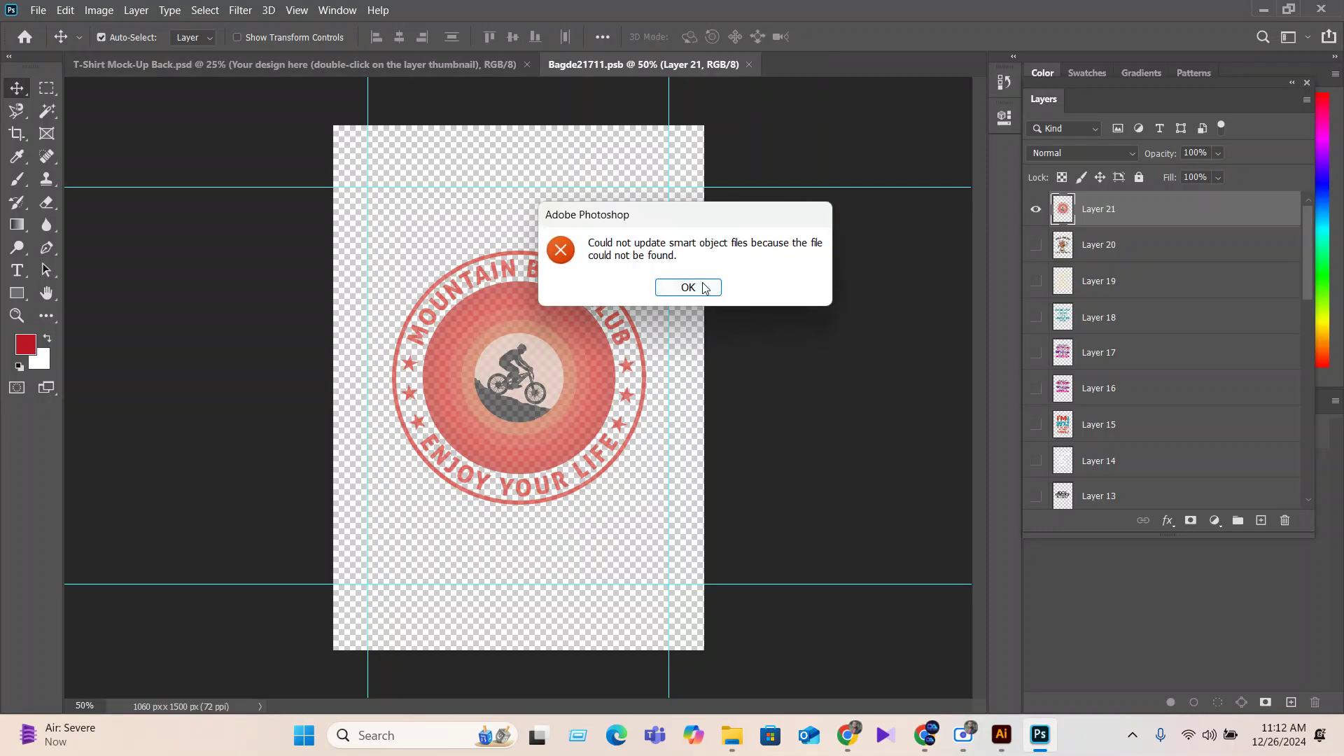
pyautogui.click(688, 287)
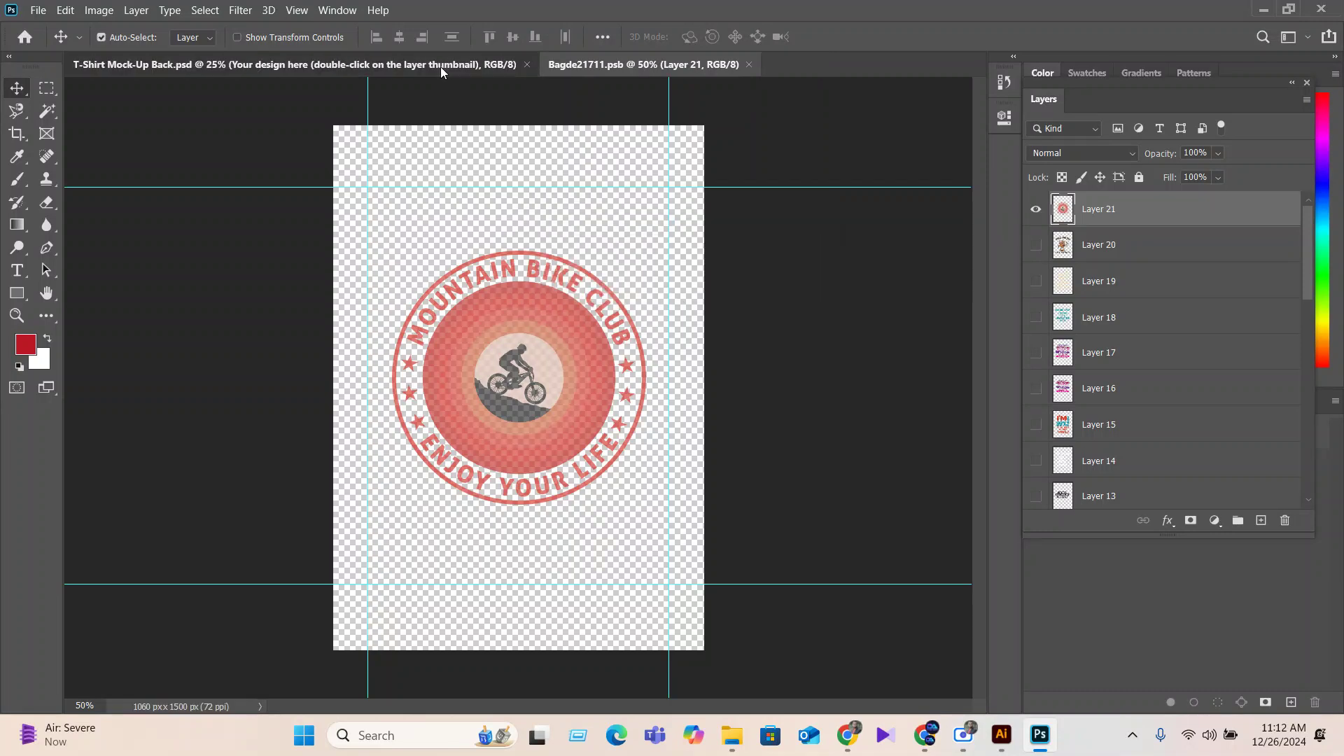
# Scale the design layer in the T-shirt mockup to about 125% and move it higher on the shirt's back.
pyautogui.click(482, 63)
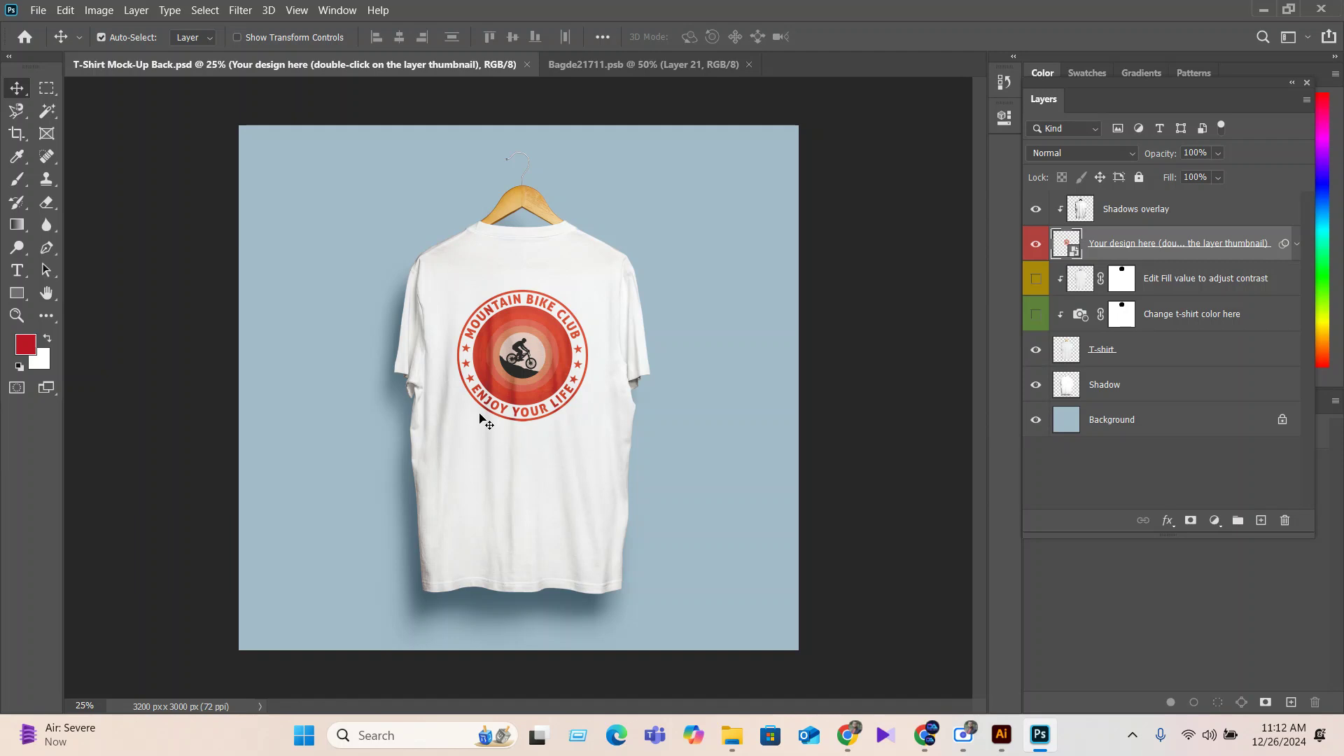
pyautogui.hotkey('ctrl', 't')
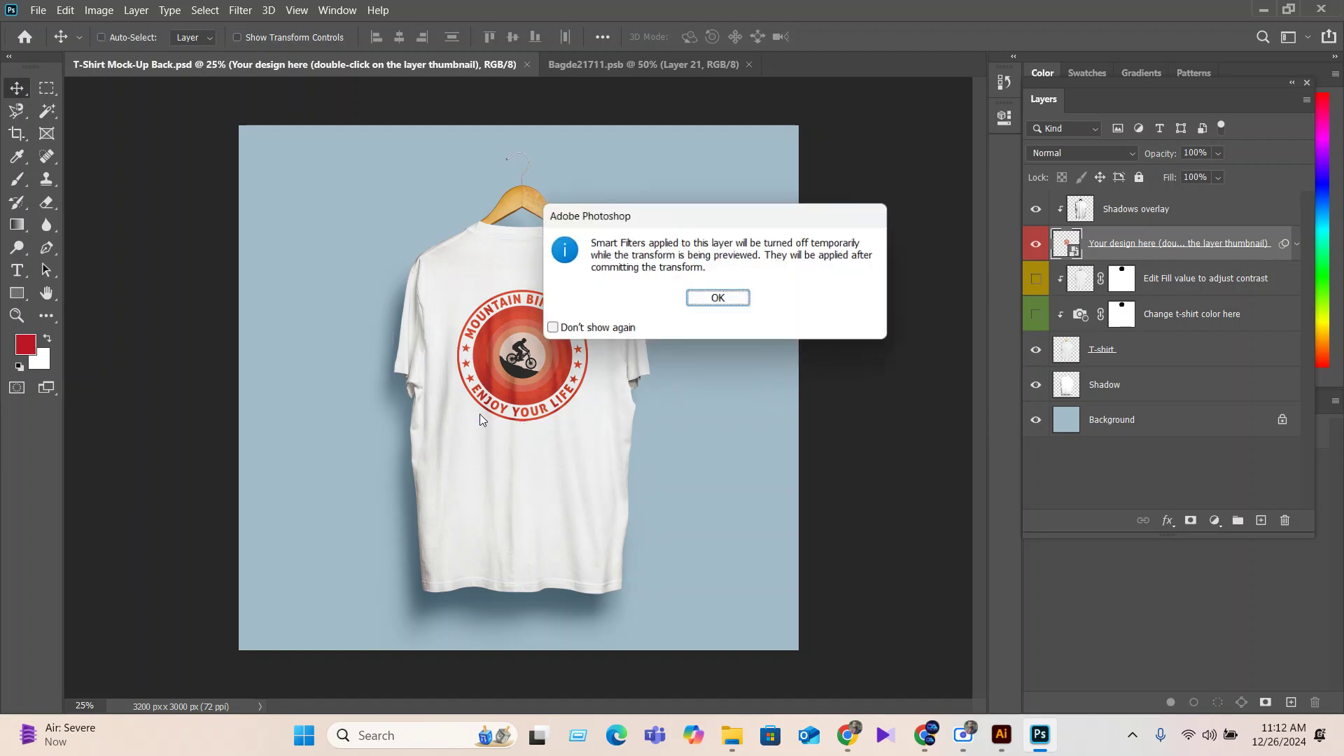
pyautogui.click(719, 300)
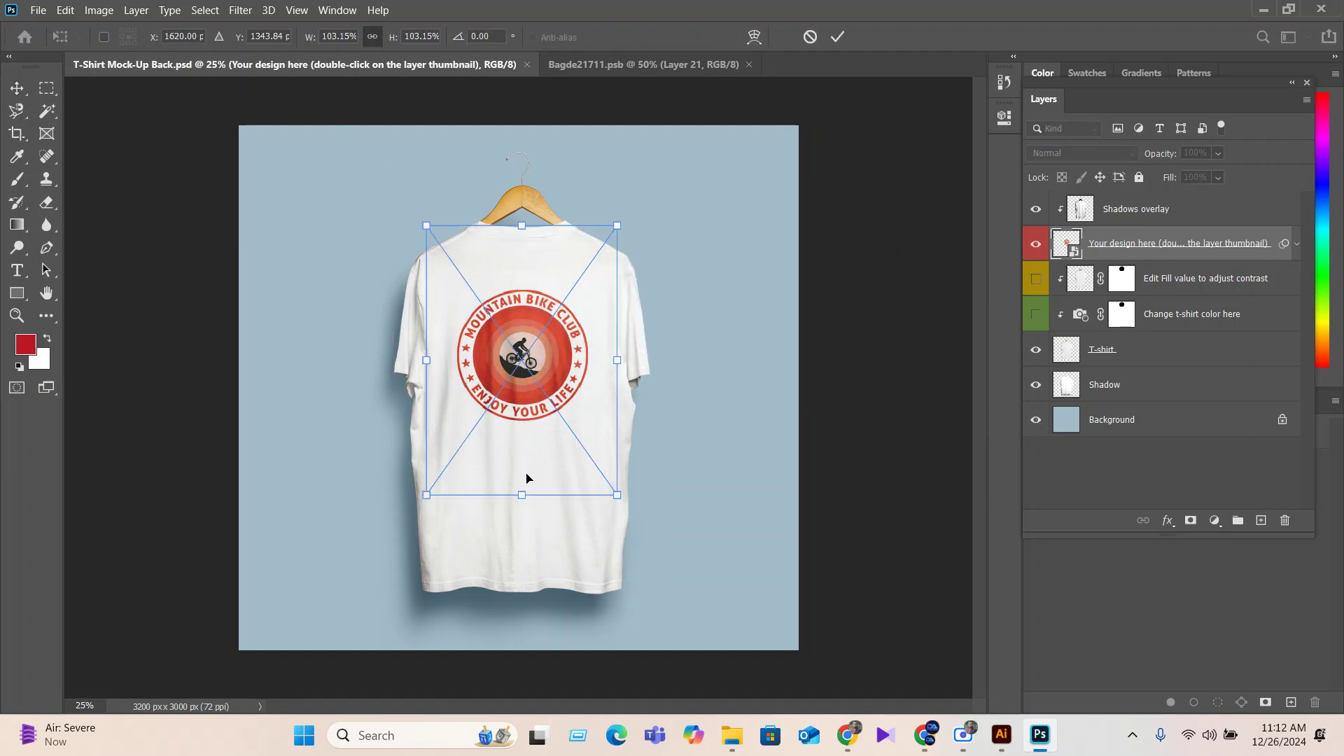
pyautogui.moveTo(521, 482); pyautogui.dragTo(527, 548)
pyautogui.moveTo(532, 413); pyautogui.dragTo(528, 372)
pyautogui.click(837, 36)
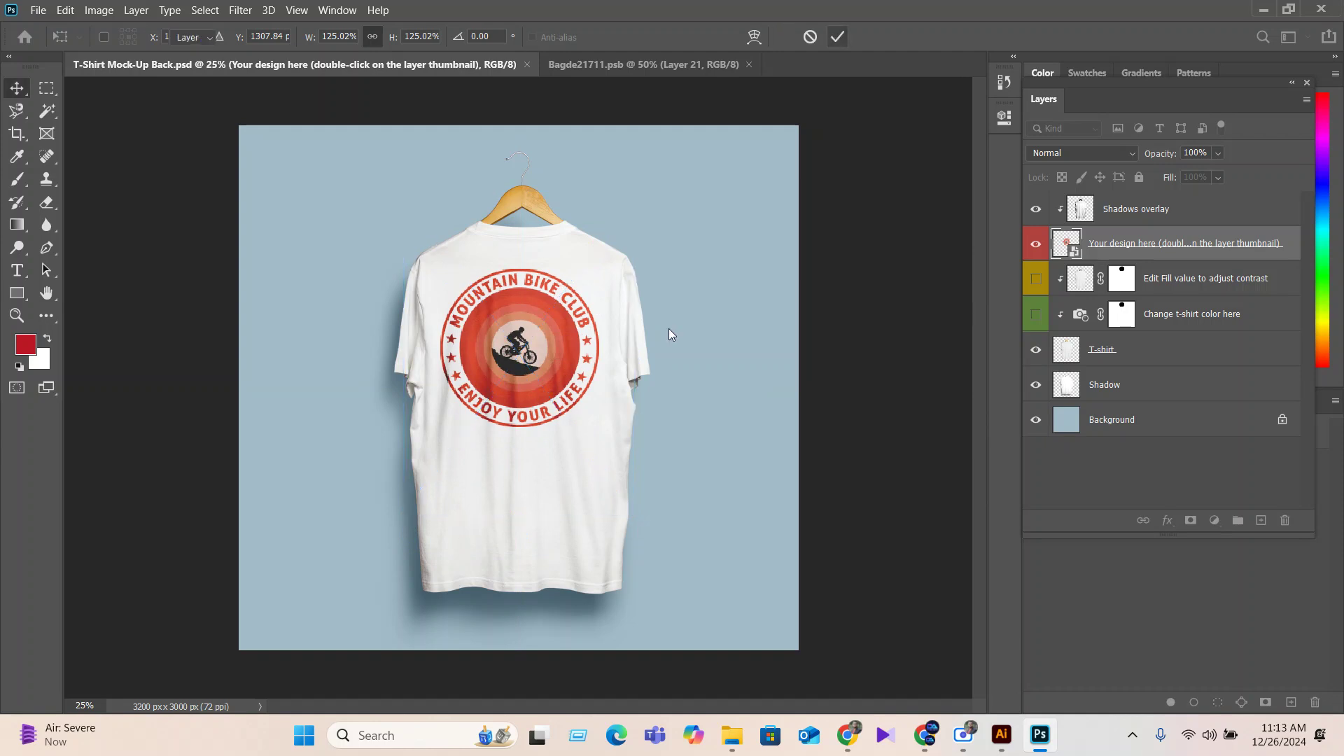
# Apply the design layer's scaling and export the mockup for web as a JPEG at quality 34, named T-Shirt-Mock-Up-Back.
pyautogui.click(684, 285)
pyautogui.scroll(5, 548, 334)
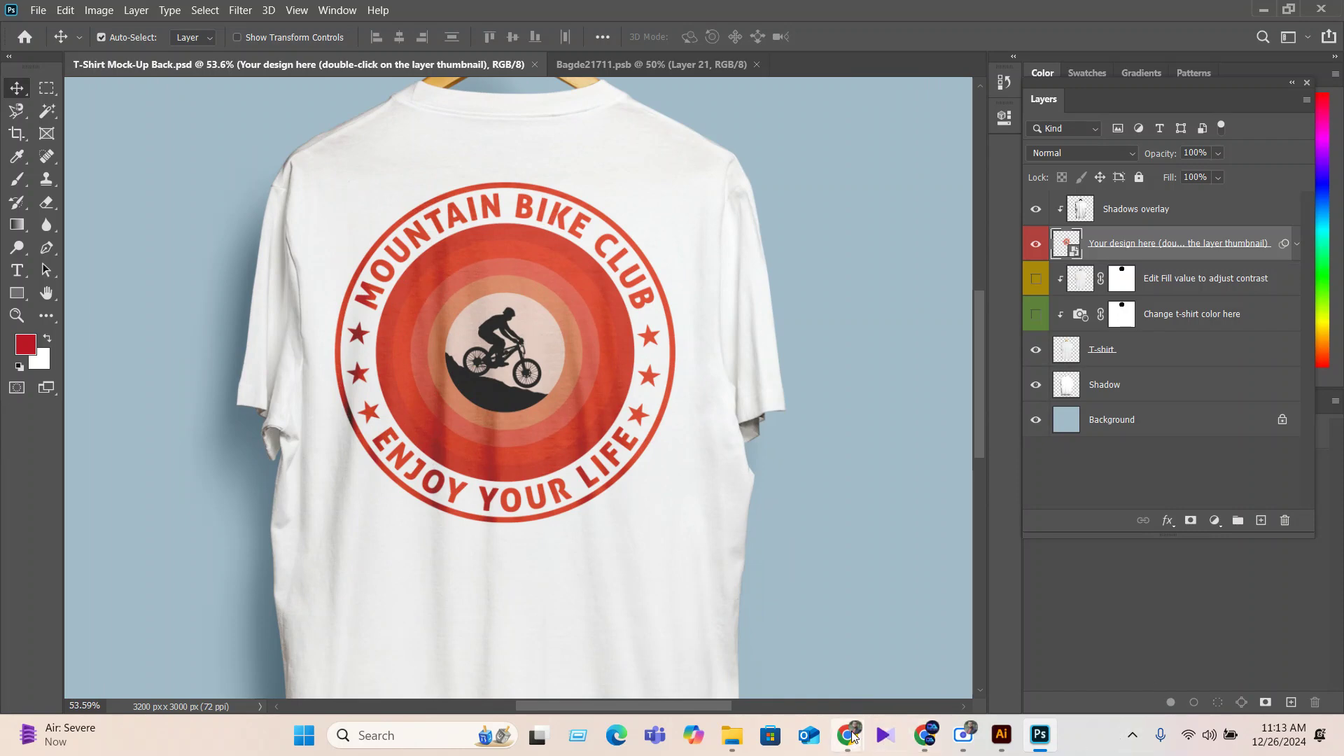
pyautogui.click(38, 10)
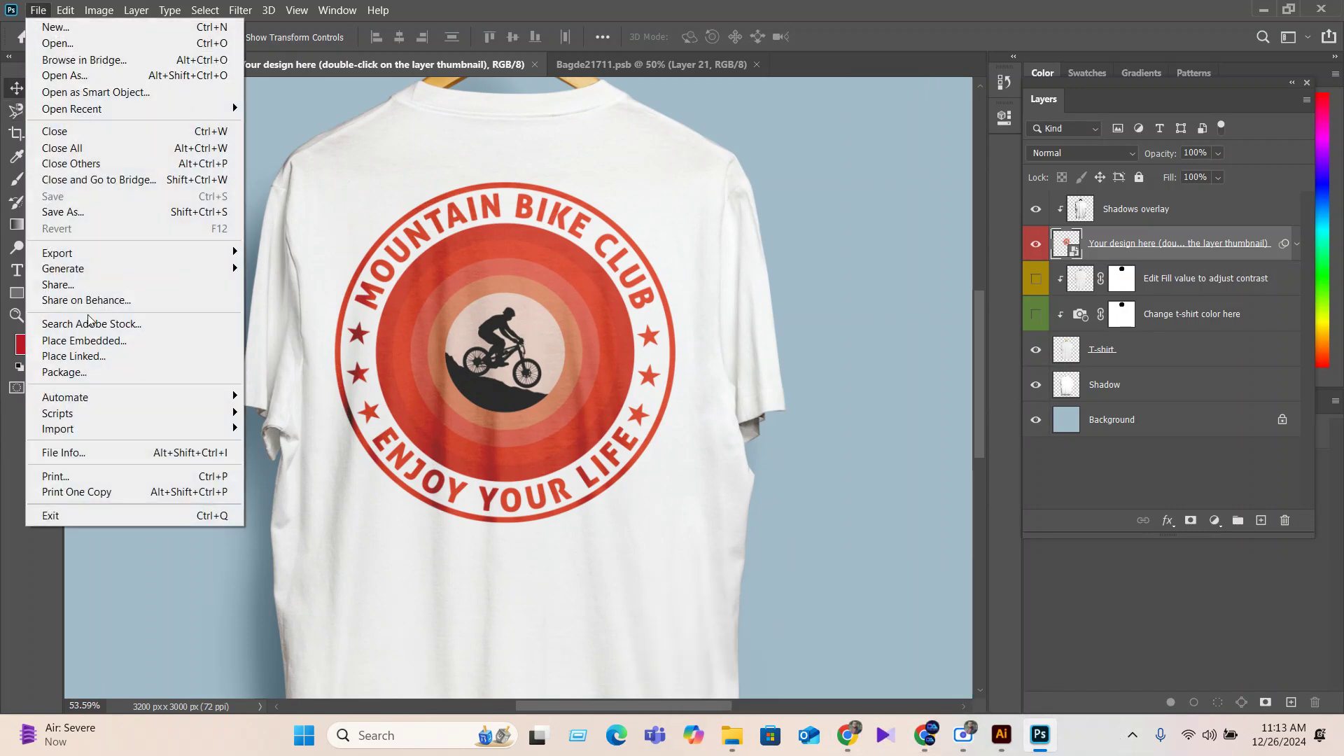
pyautogui.click(392, 321)
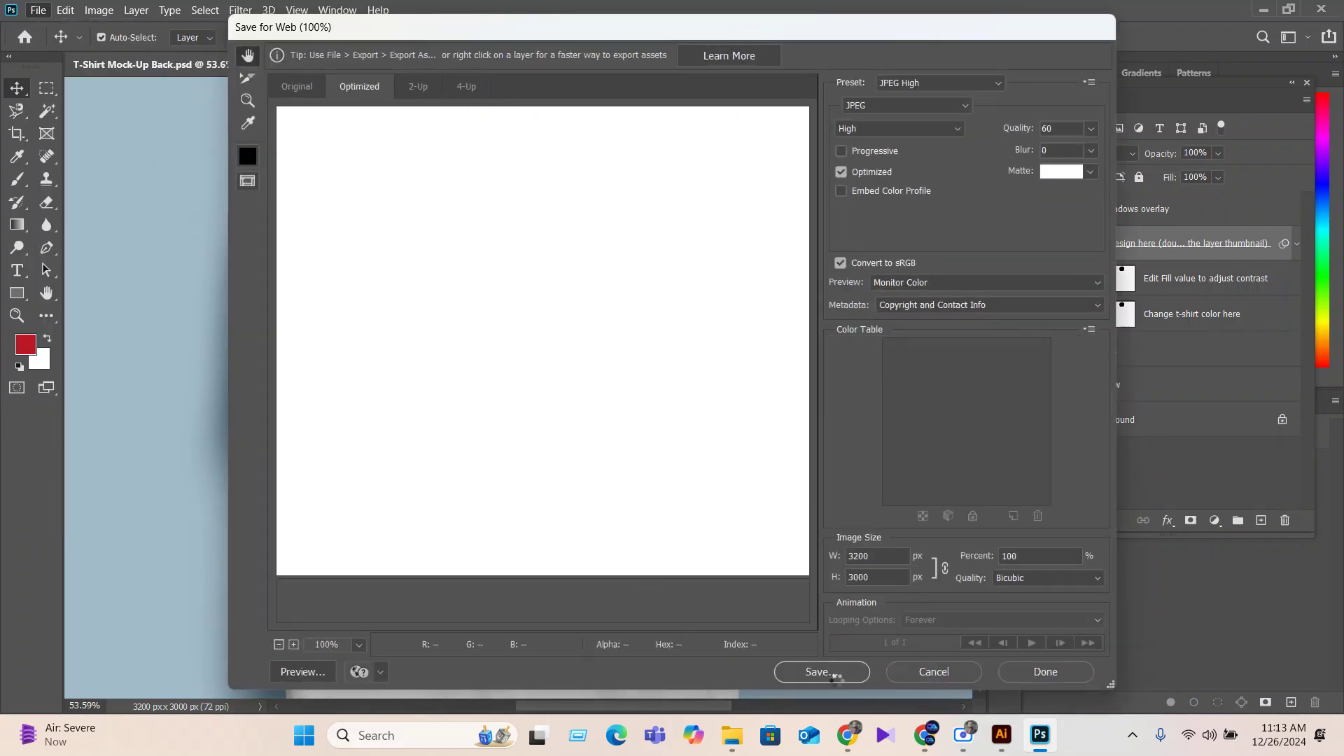
pyautogui.click(831, 677)
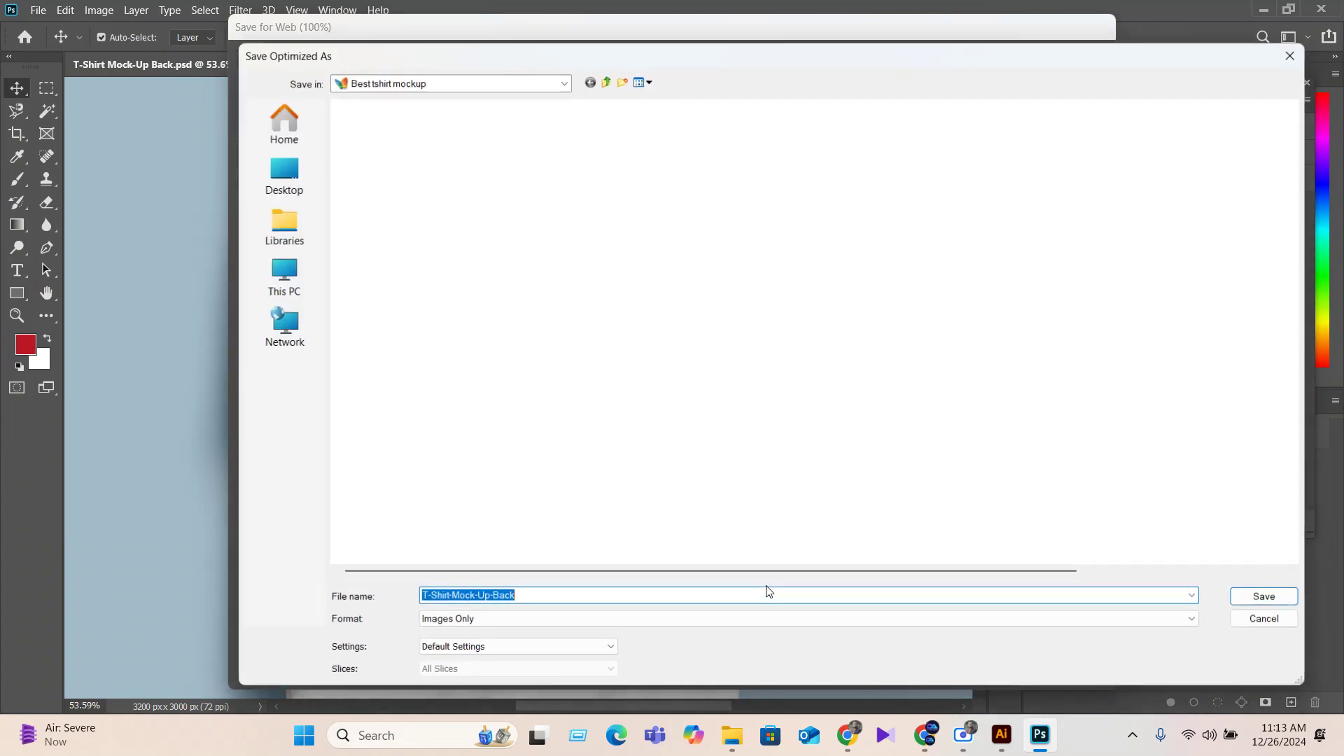
pyautogui.click(1261, 622)
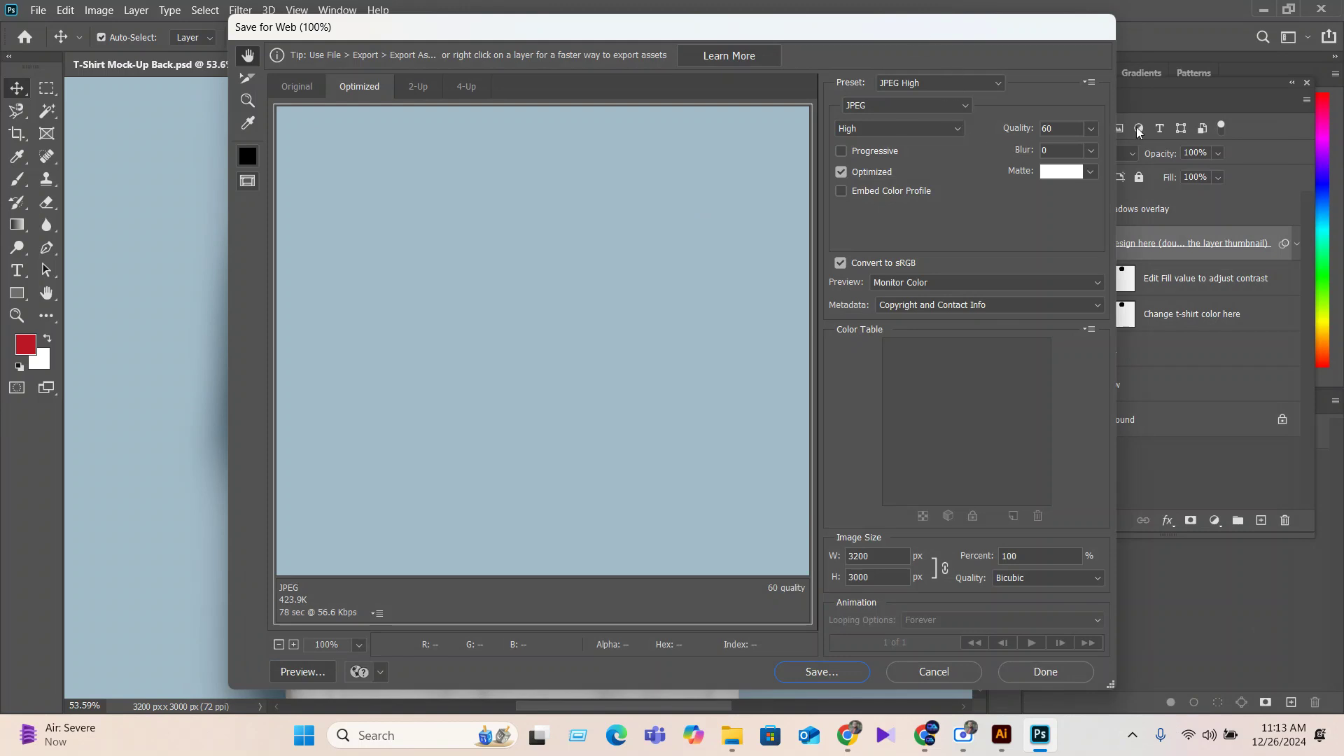
pyautogui.click(1090, 130)
pyautogui.moveTo(1049, 155); pyautogui.dragTo(1035, 155)
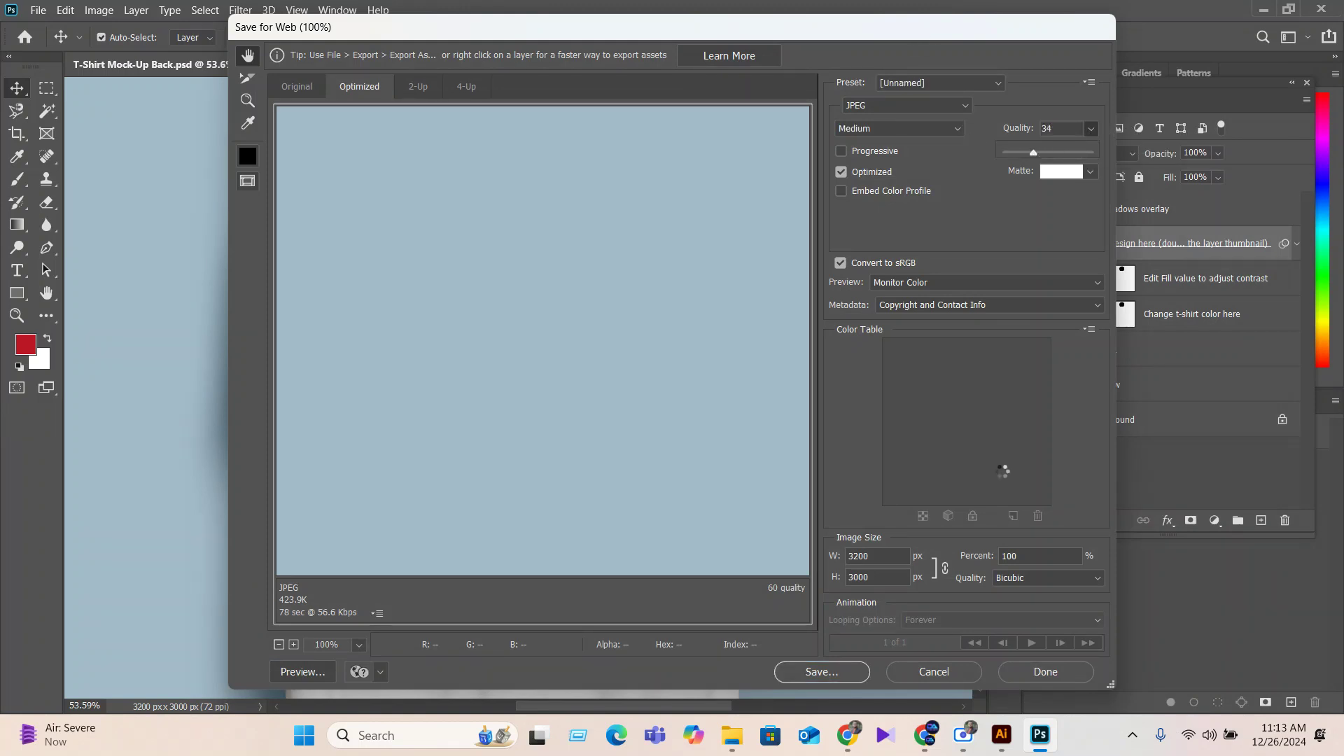
pyautogui.click(820, 674)
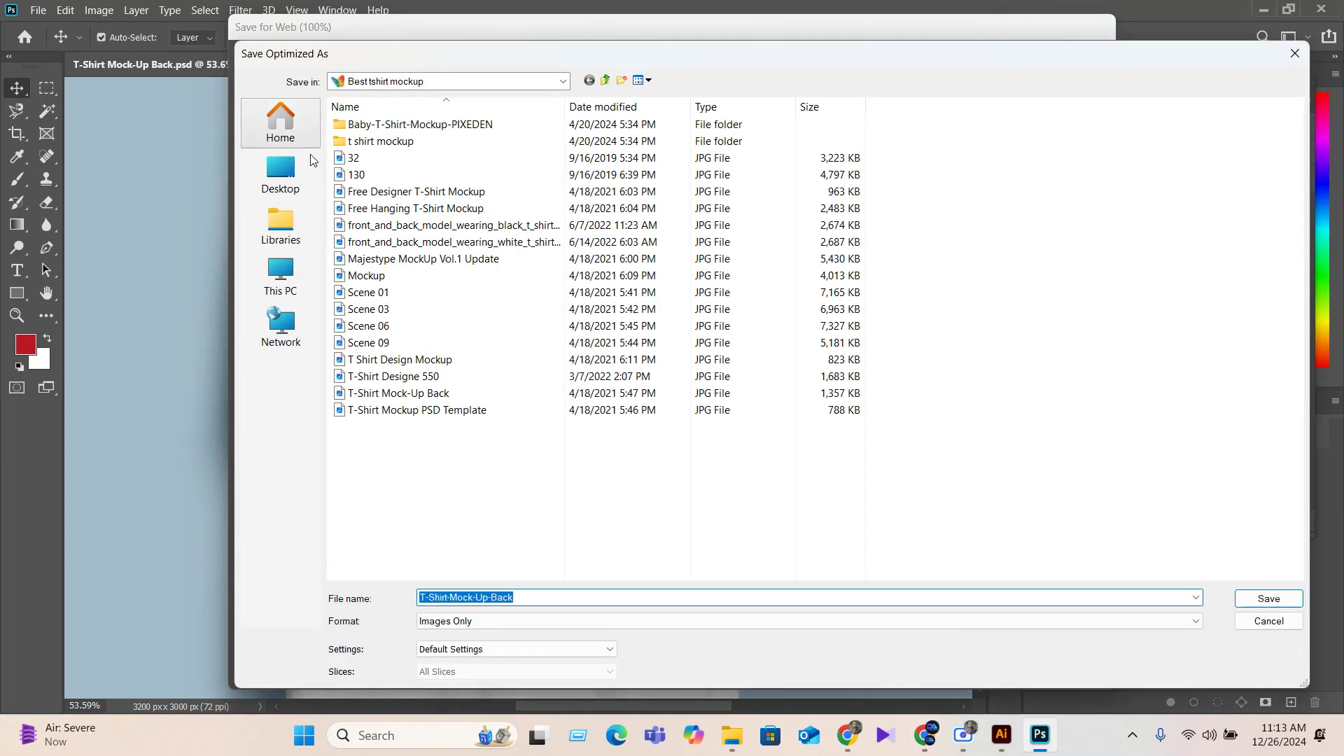
pyautogui.press('Return')
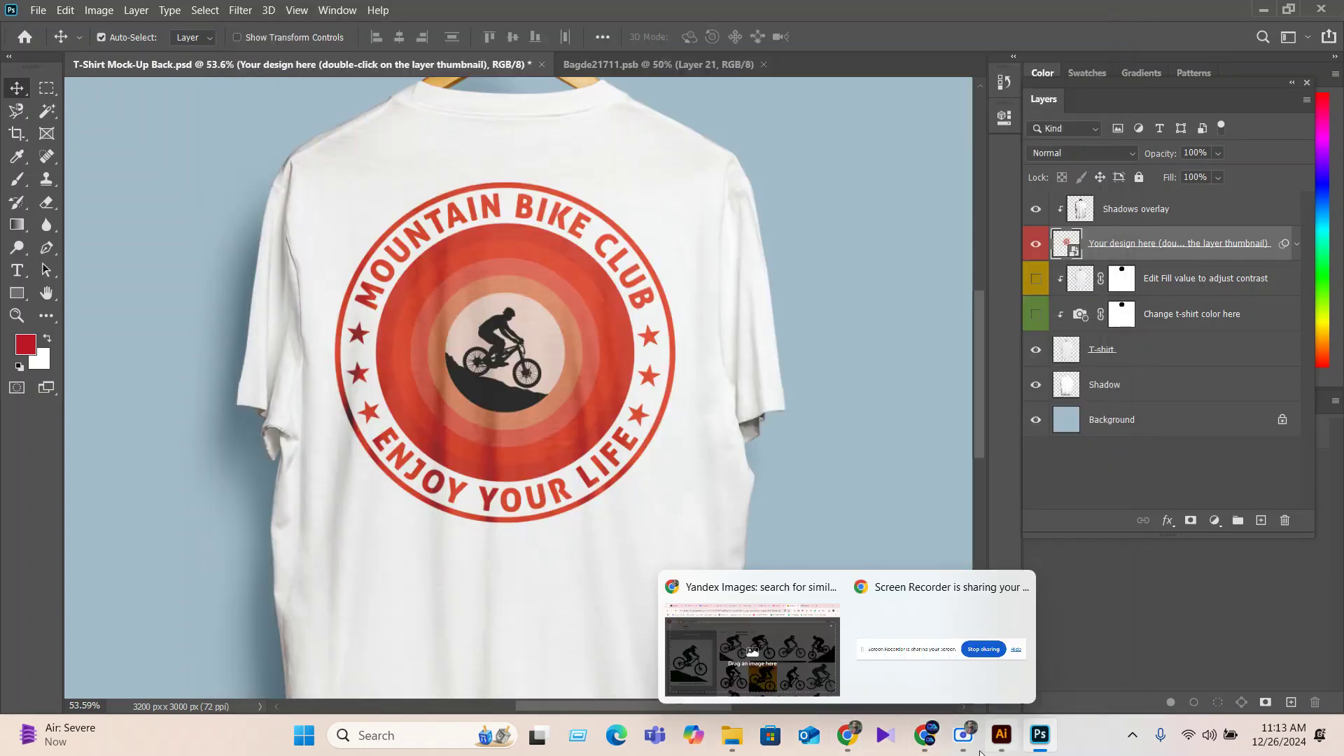
# Switch to the YouTube window in Chrome and open the YouTube home page in a new tab.
pyautogui.click(910, 746)
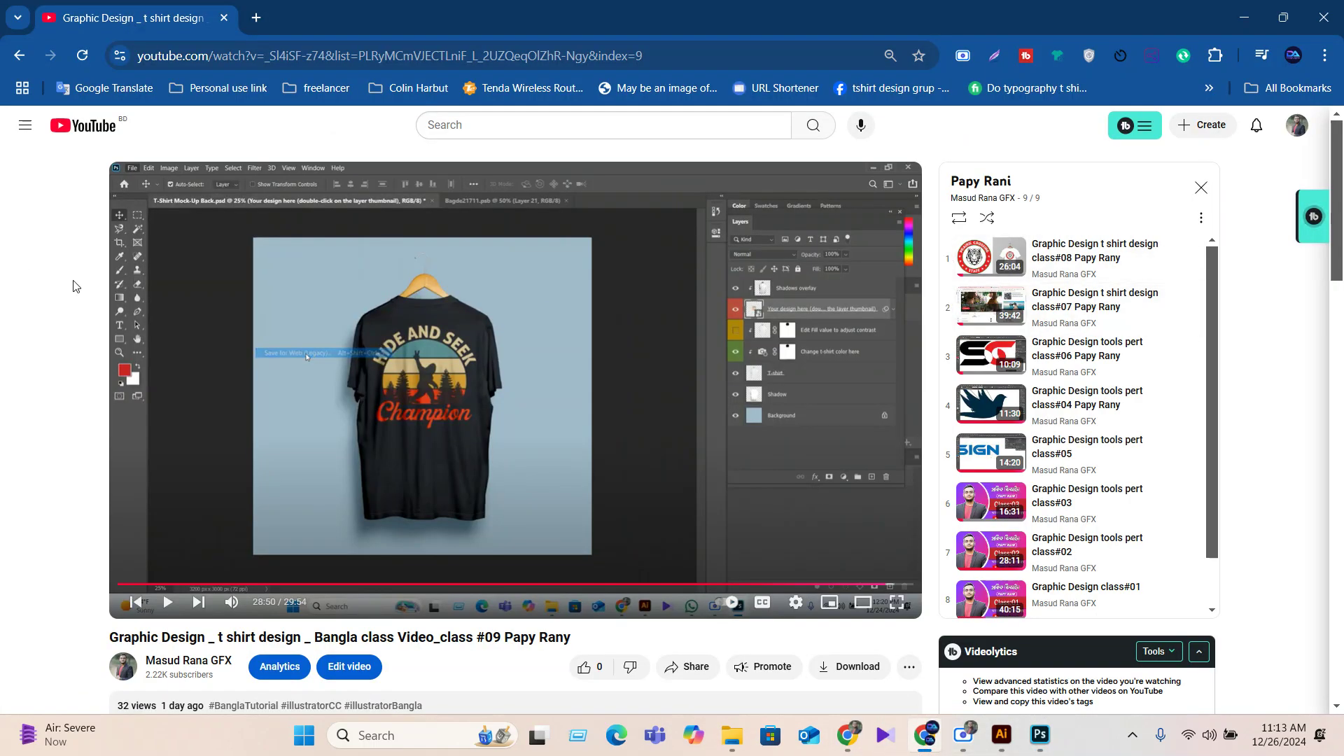
pyautogui.rightClick(76, 131)
pyautogui.click(126, 144)
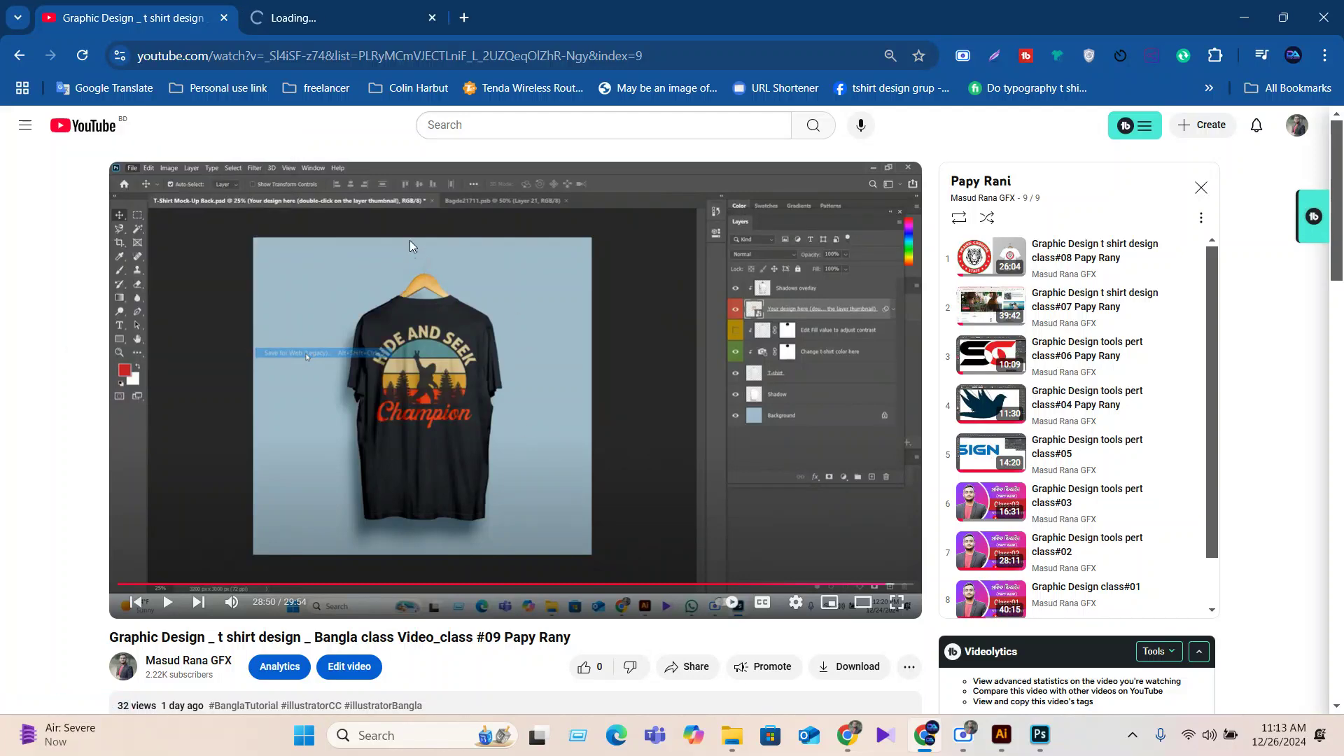
pyautogui.click(969, 741)
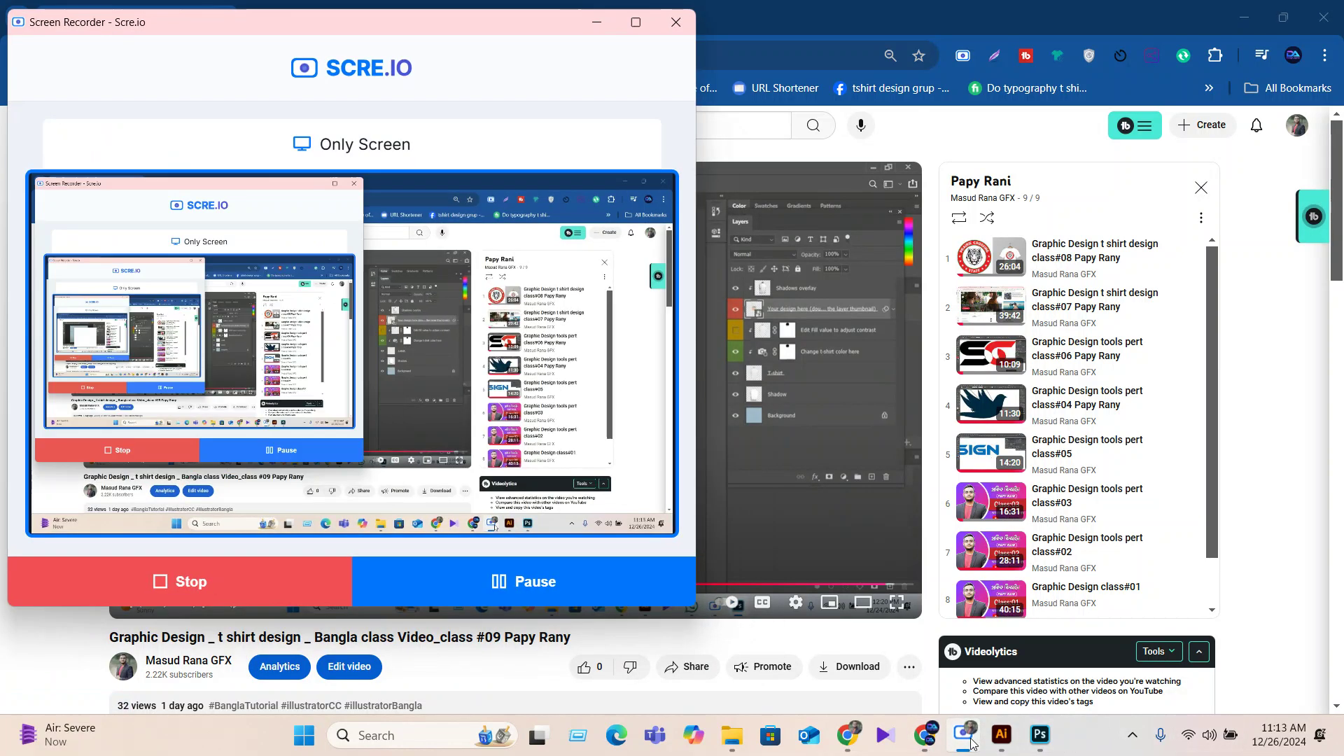
pyautogui.click(971, 742)
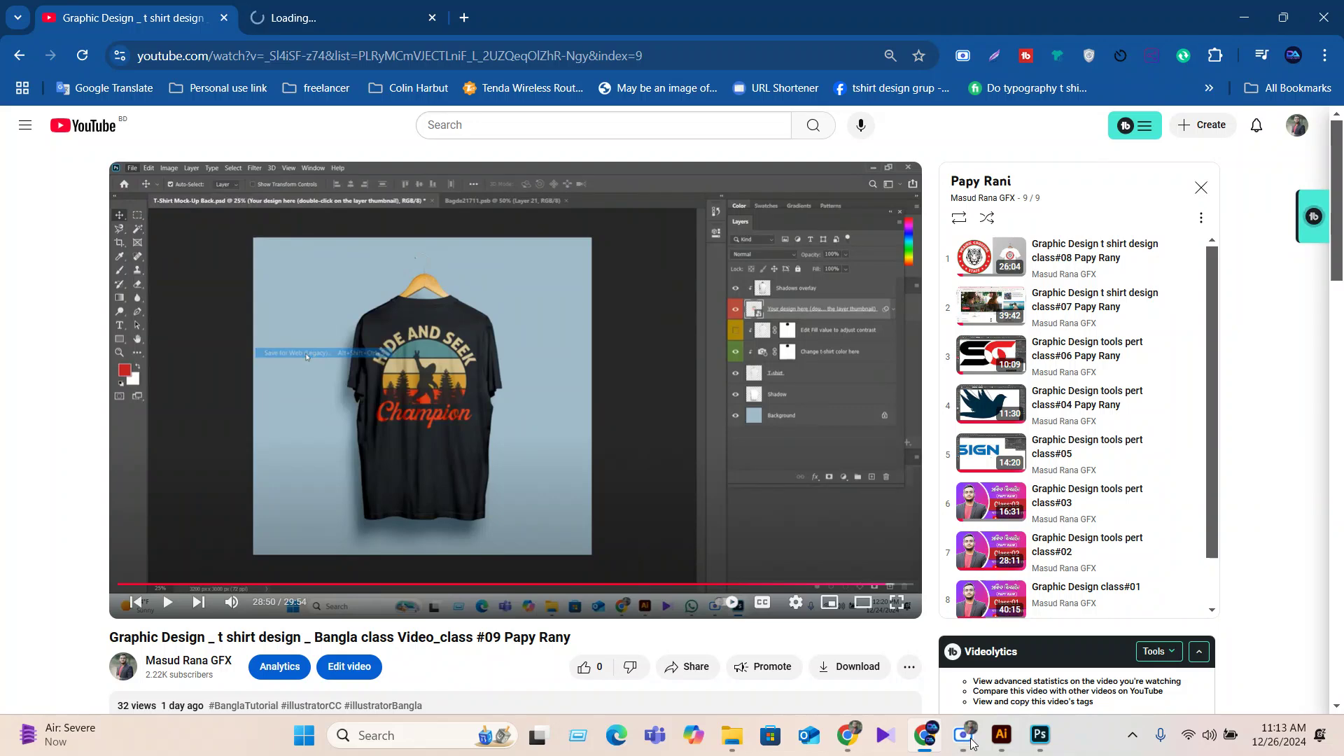
pyautogui.click(971, 742)
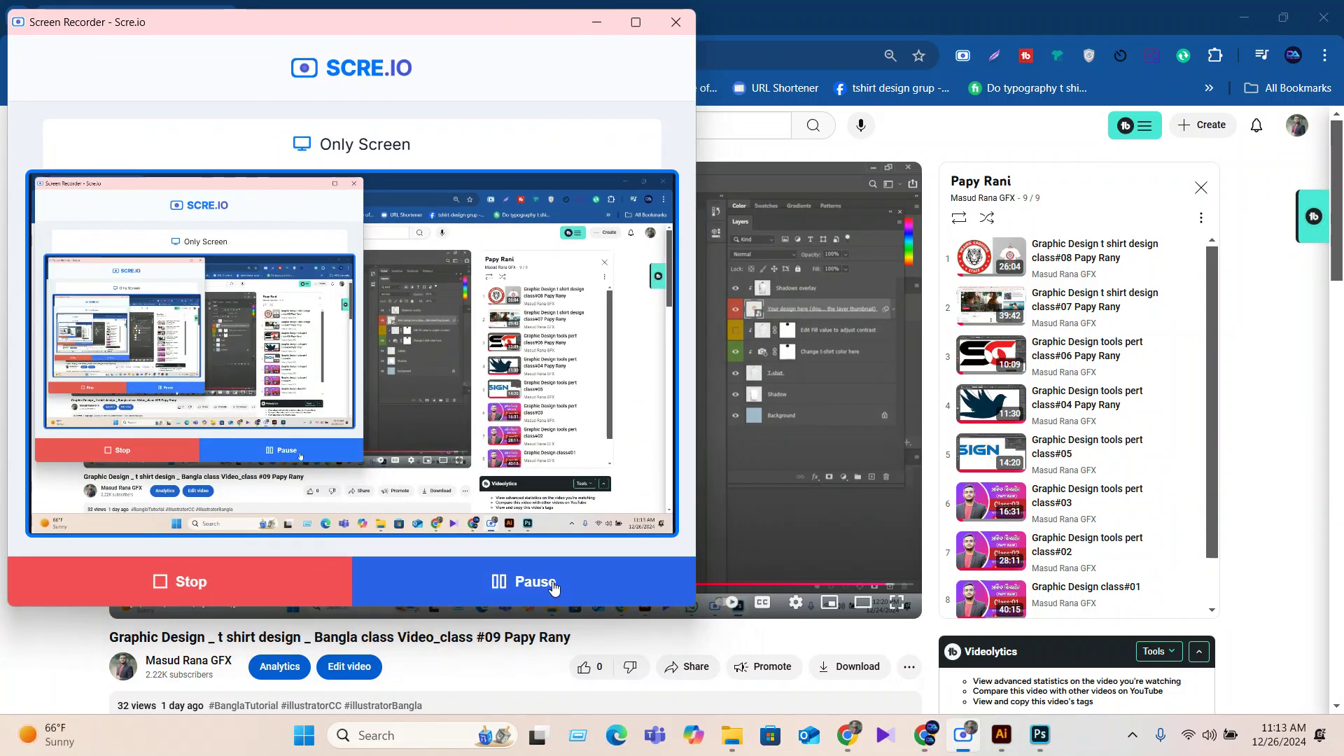